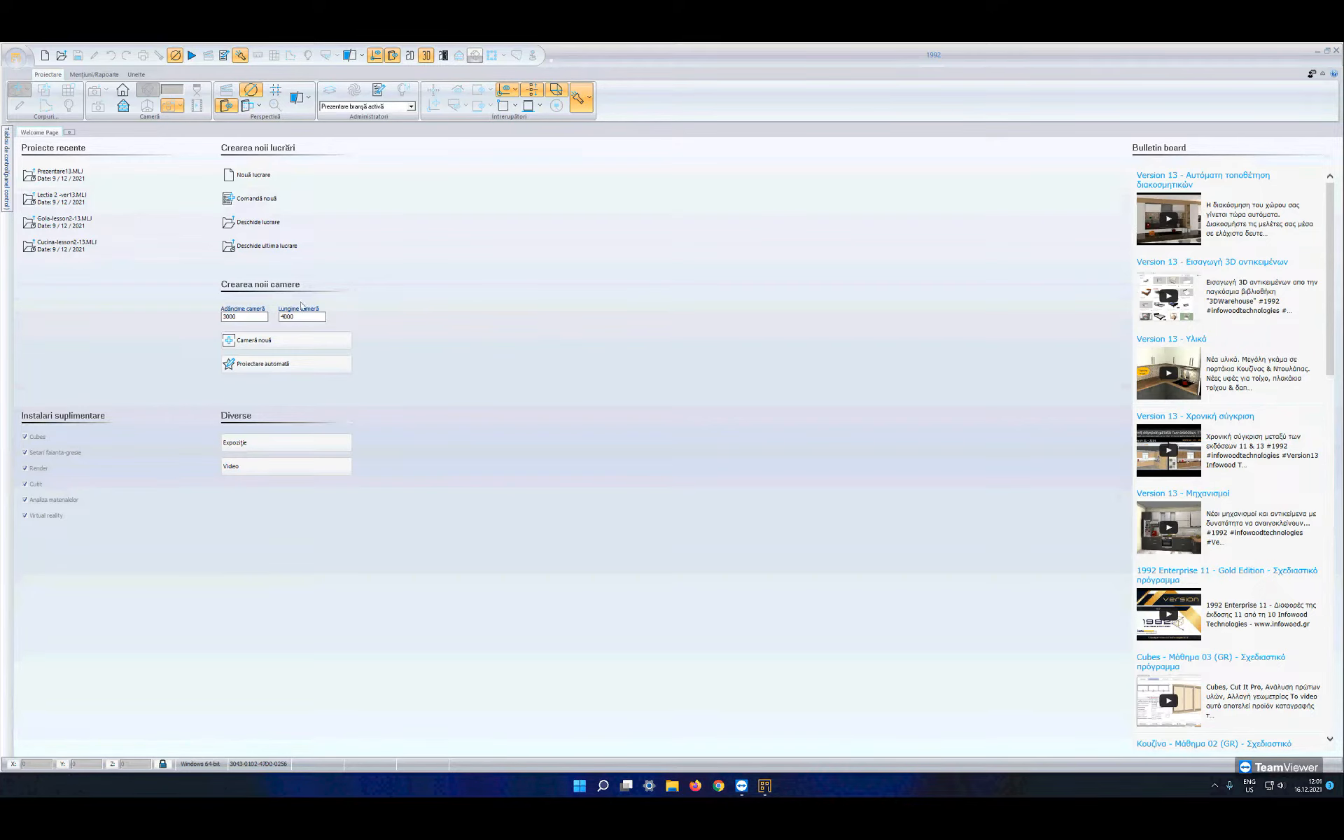
# Step: Set the new room's depth to 4250 and length to 3800, and start the automatic kitchen design
pyautogui.doubleClick(245, 317)
pyautogui.write('4250')
pyautogui.doubleClick(280, 318)
pyautogui.write('38')
pyautogui.doubleClick(257, 320)
pyautogui.doubleClick(304, 317)
pyautogui.click(277, 369)
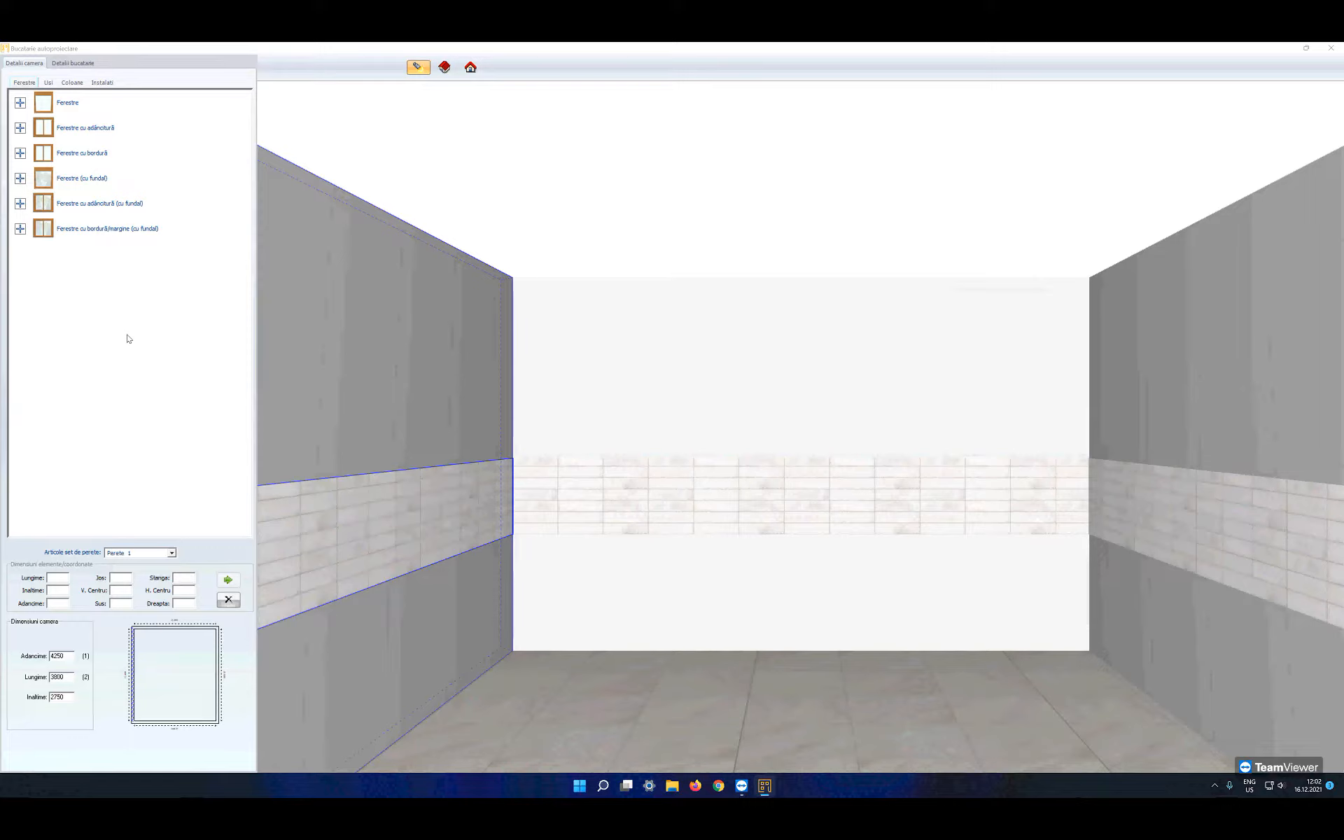
# Step: Add a Fereastră deschidere D window to Perete 1, positioned 1500 from the wall's left end
pyautogui.click(20, 103)
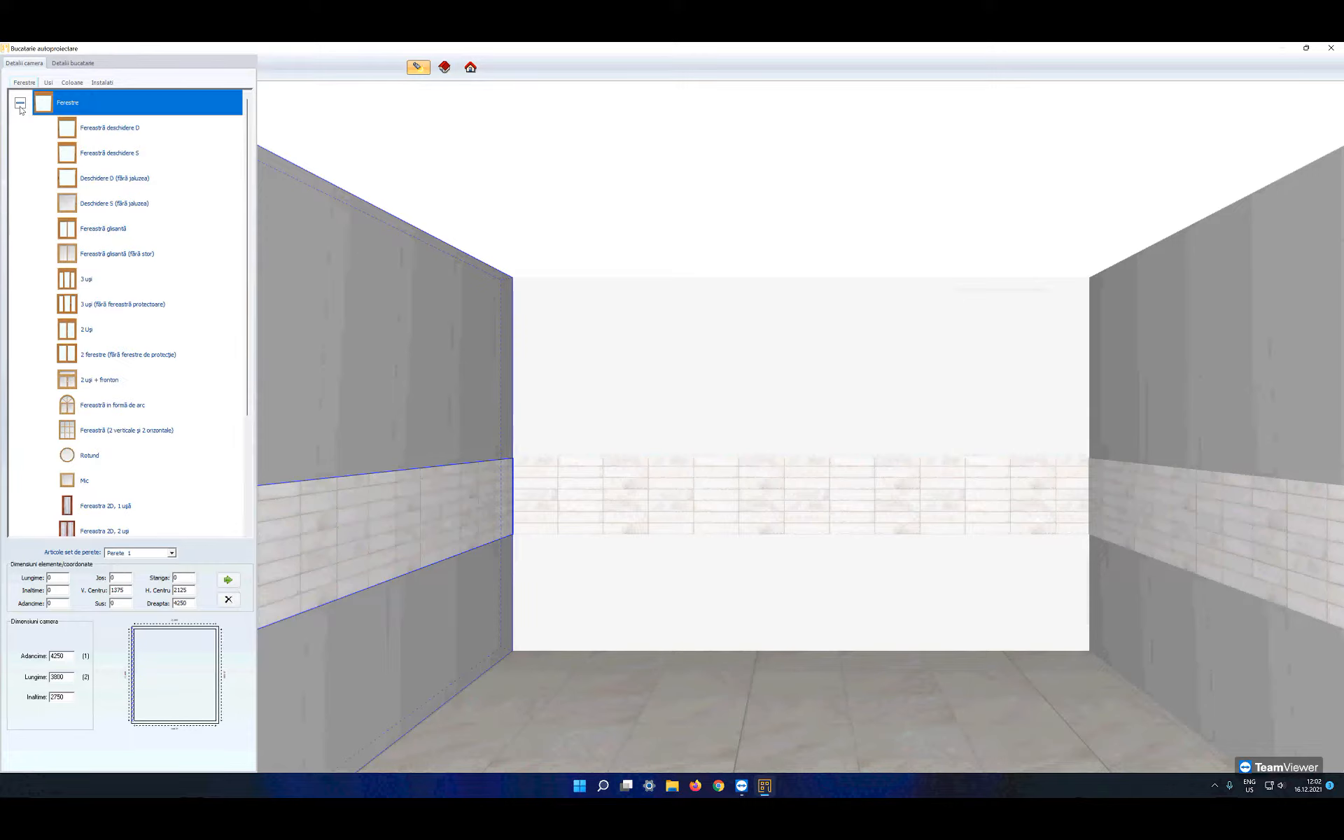
pyautogui.click(104, 128)
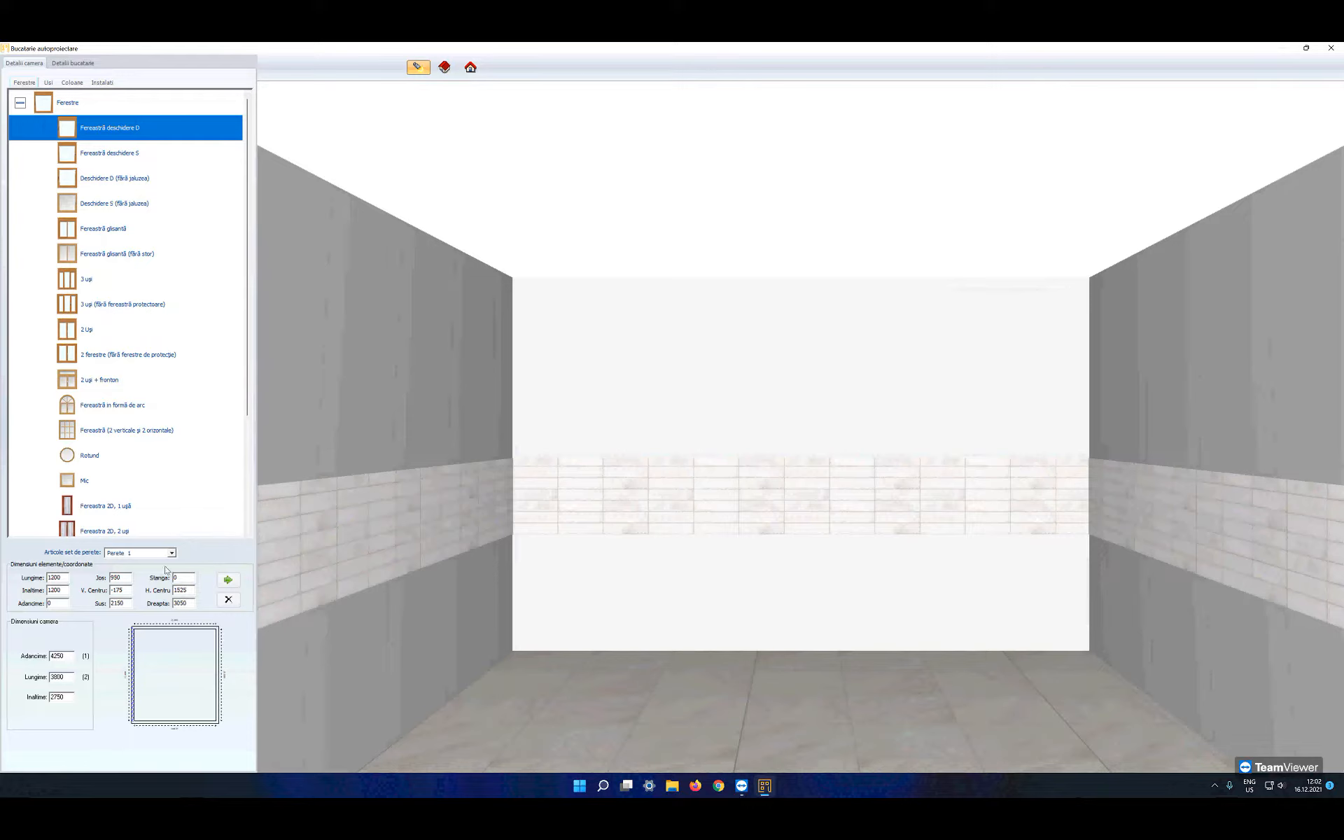
pyautogui.click(188, 580)
pyautogui.moveTo(187, 581); pyautogui.dragTo(168, 580)
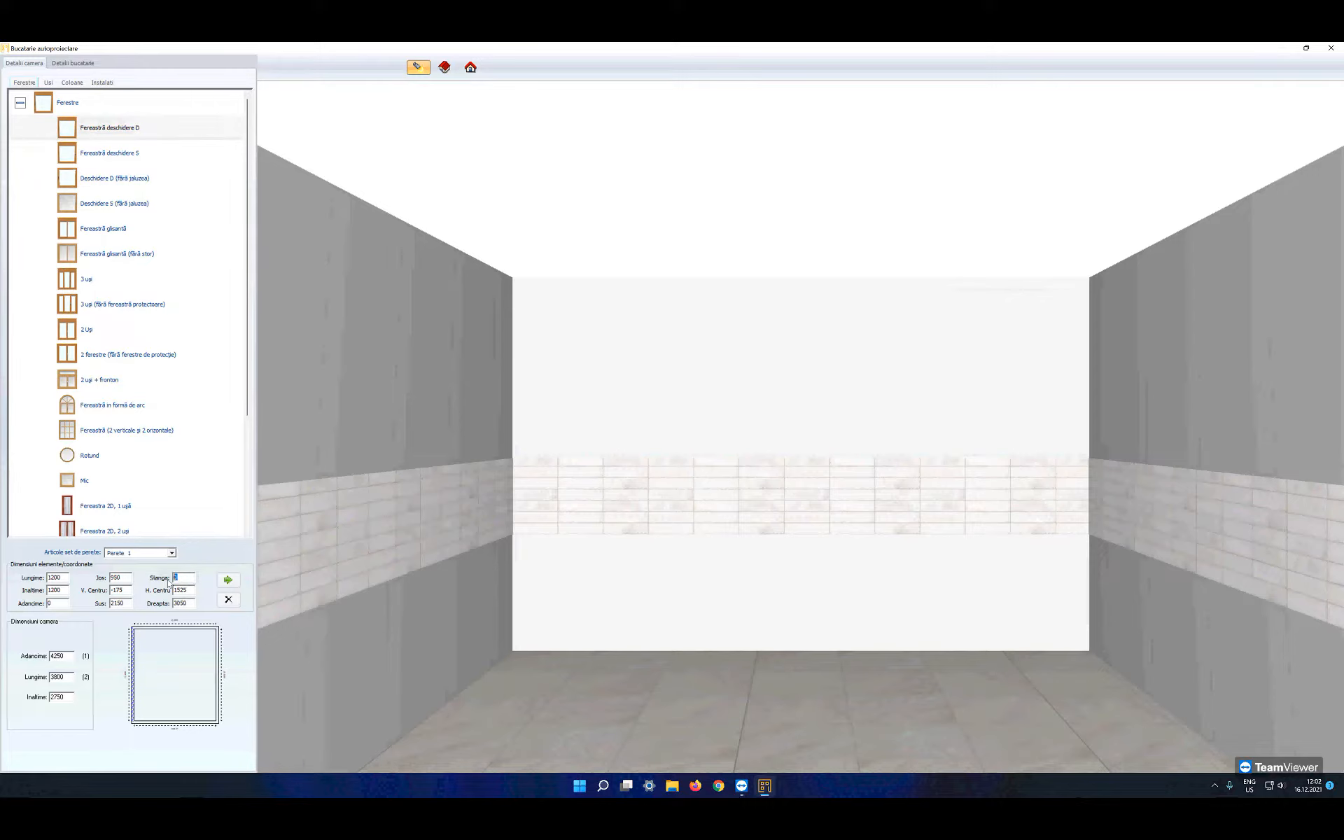
pyautogui.moveTo(189, 605); pyautogui.dragTo(169, 582)
pyautogui.write('1500')
pyautogui.click(224, 581)
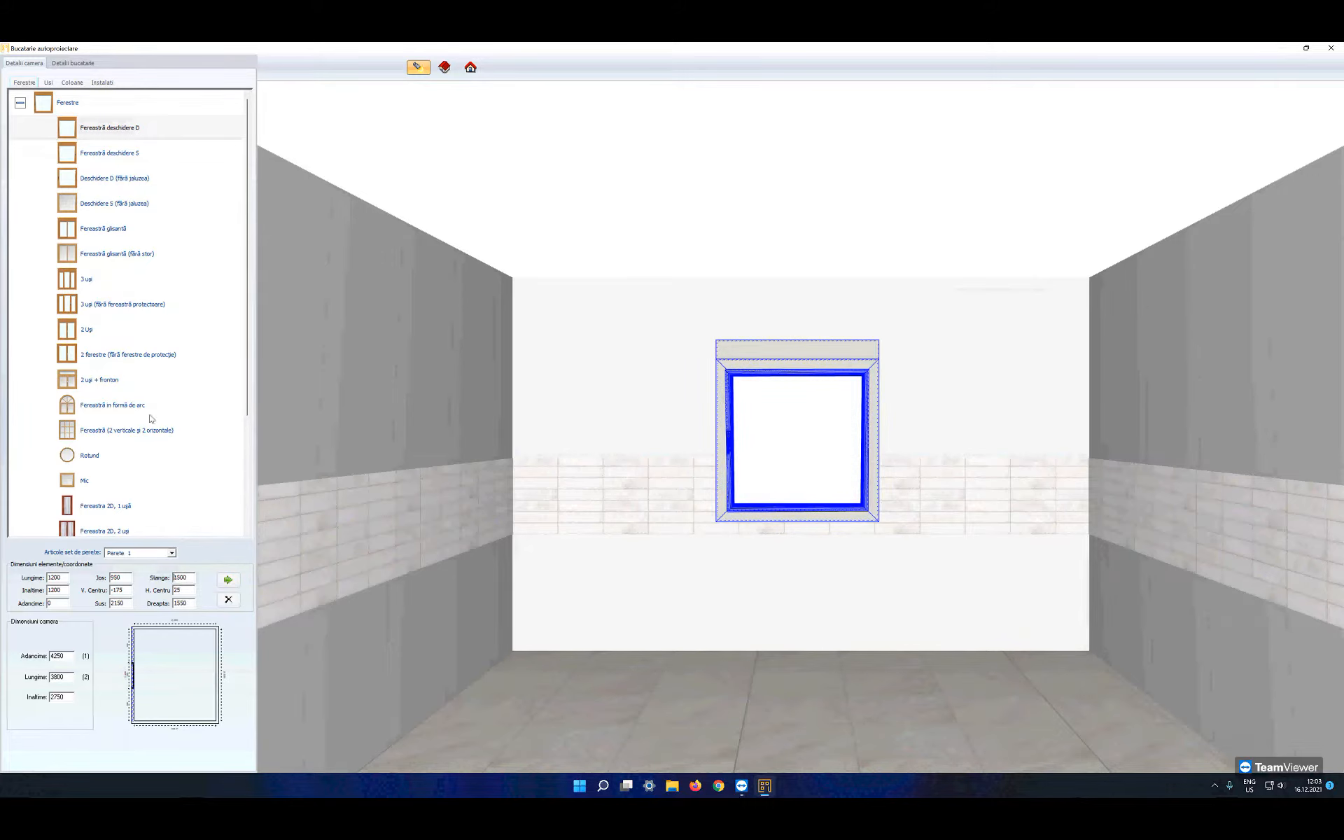
# Step: Add a Model 03 door from the Detalii inox group to Perete 4, positioned 100 from the wall's left end
pyautogui.click(145, 553)
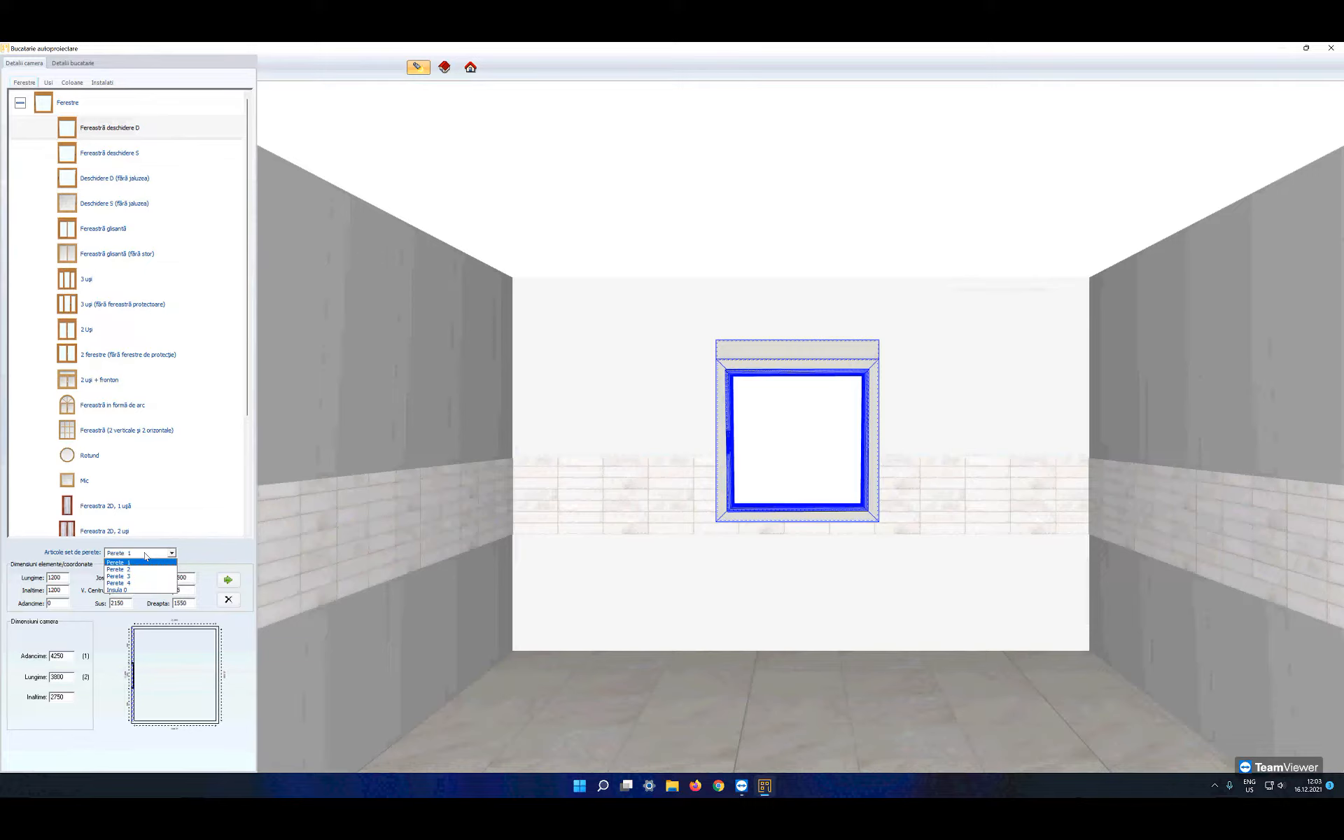
pyautogui.click(137, 583)
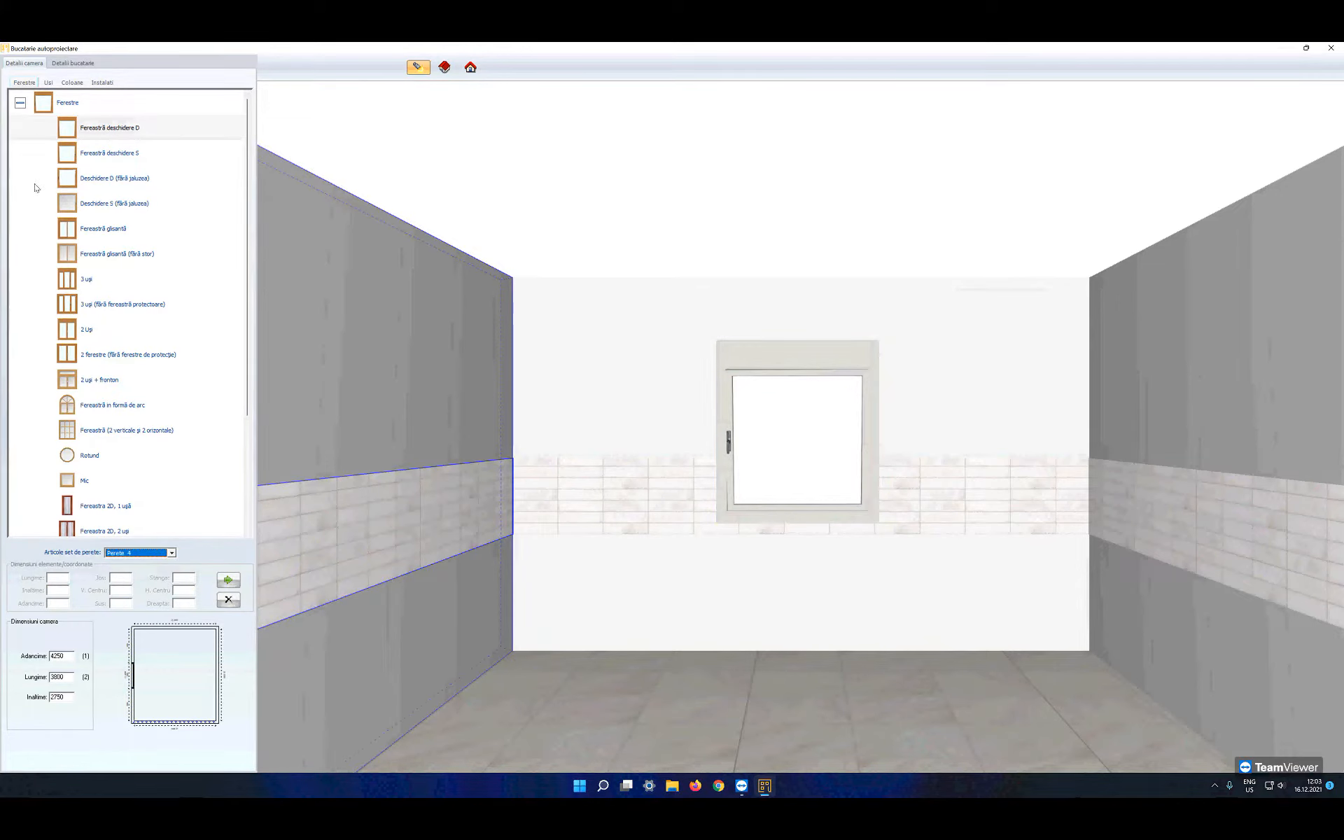
pyautogui.click(49, 84)
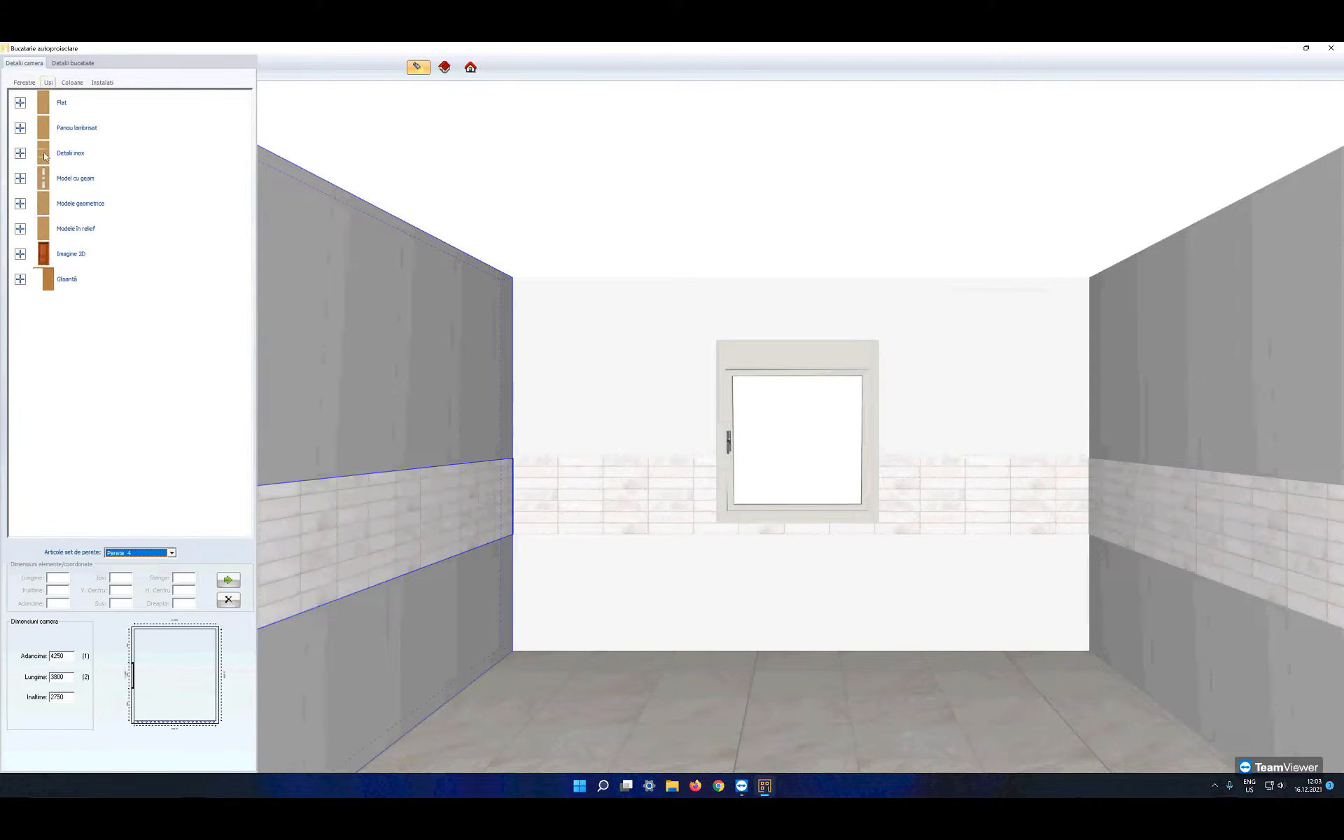
pyautogui.click(21, 153)
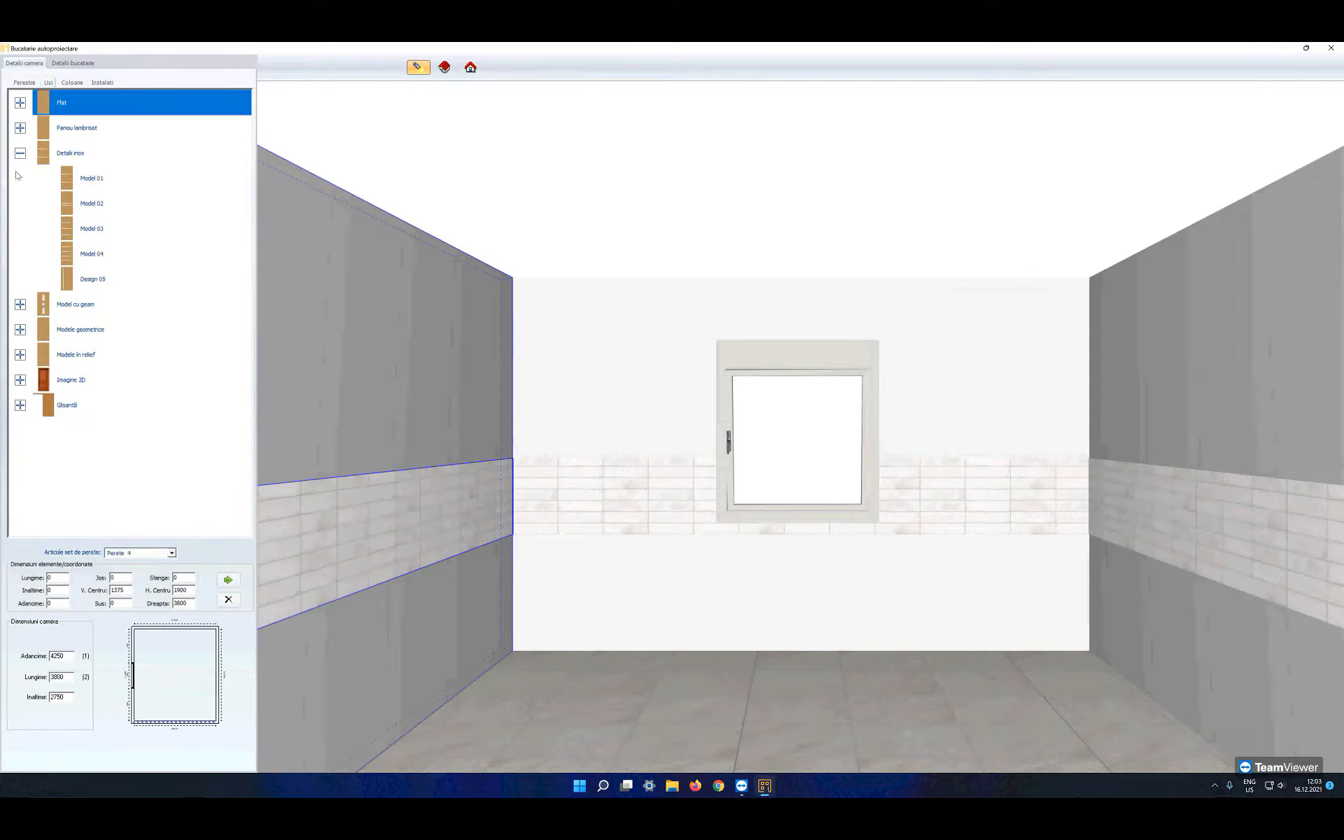
pyautogui.click(91, 231)
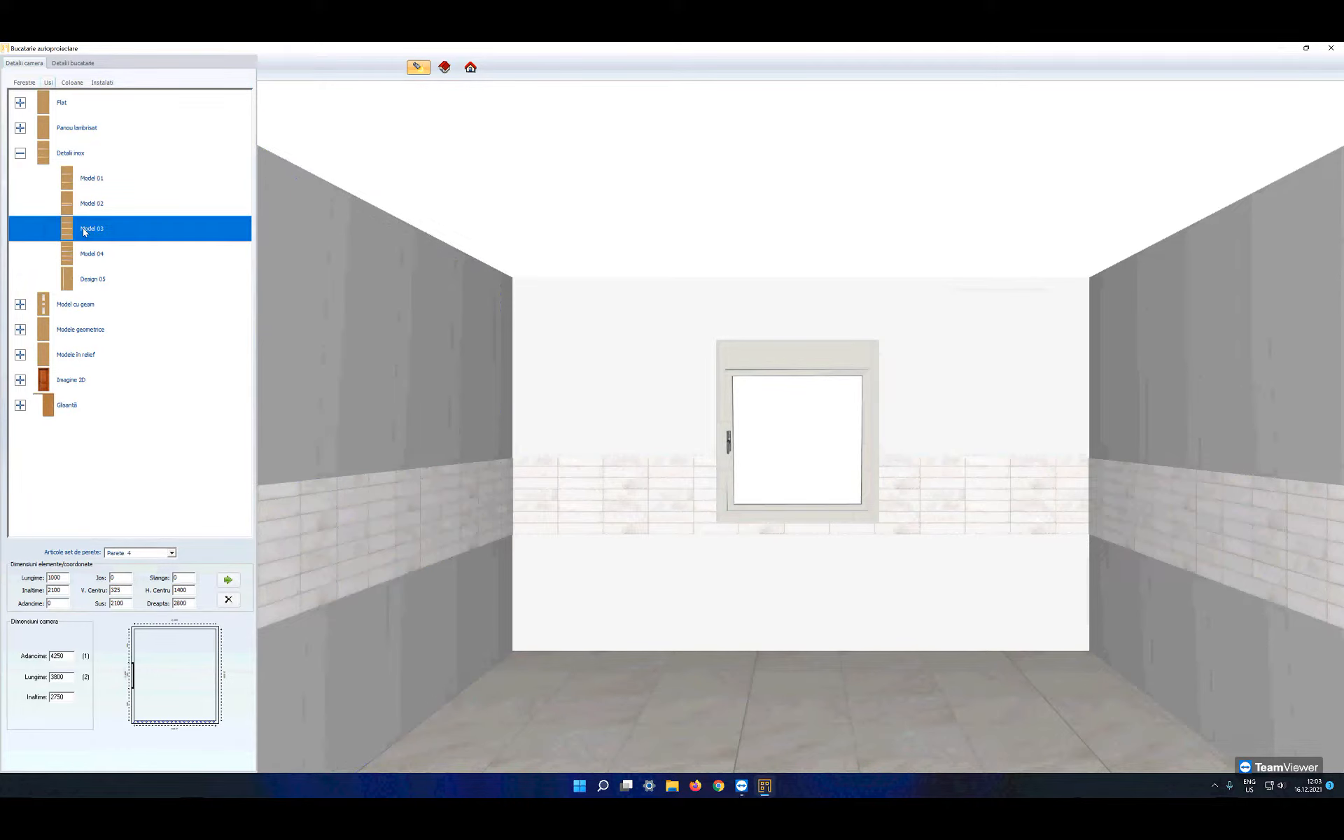
pyautogui.click(181, 578)
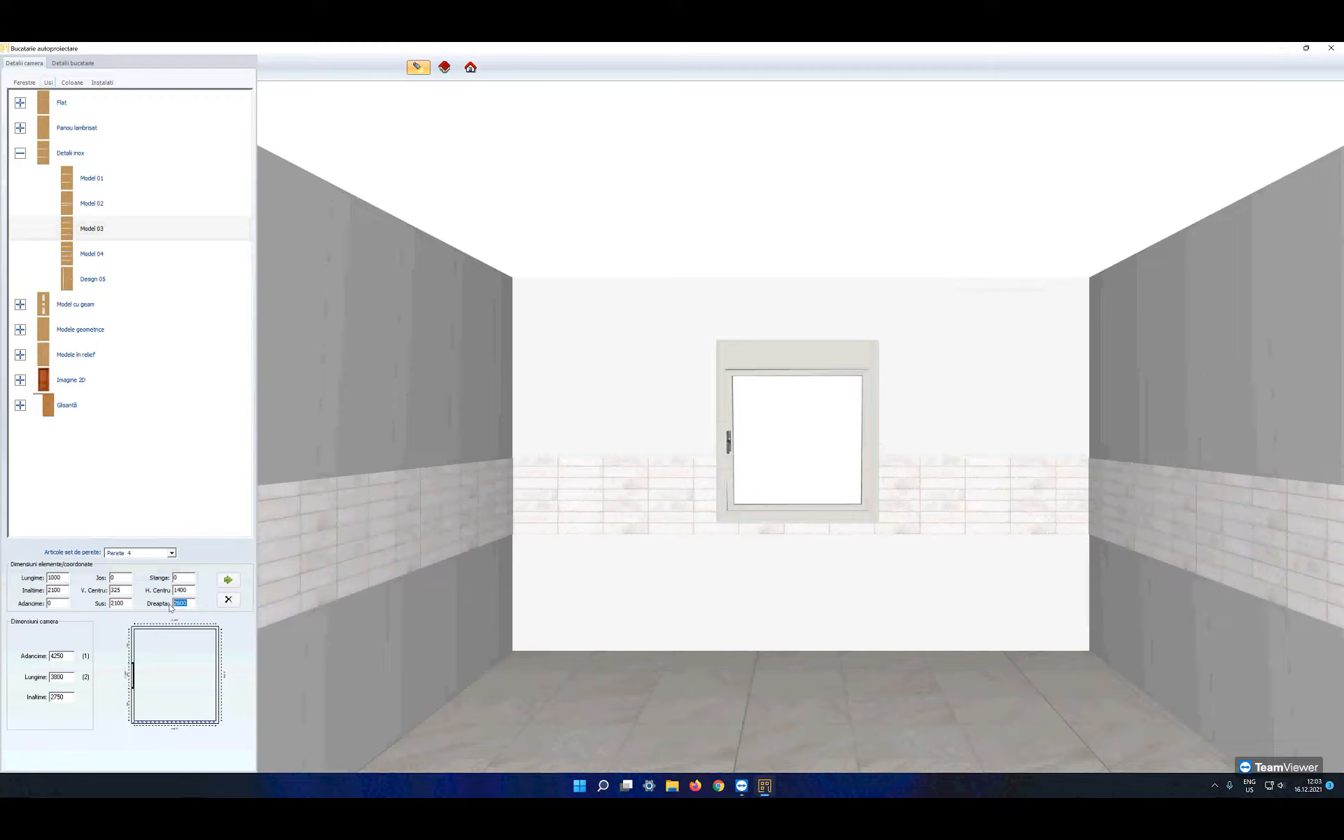
pyautogui.click(176, 579)
pyautogui.click(229, 581)
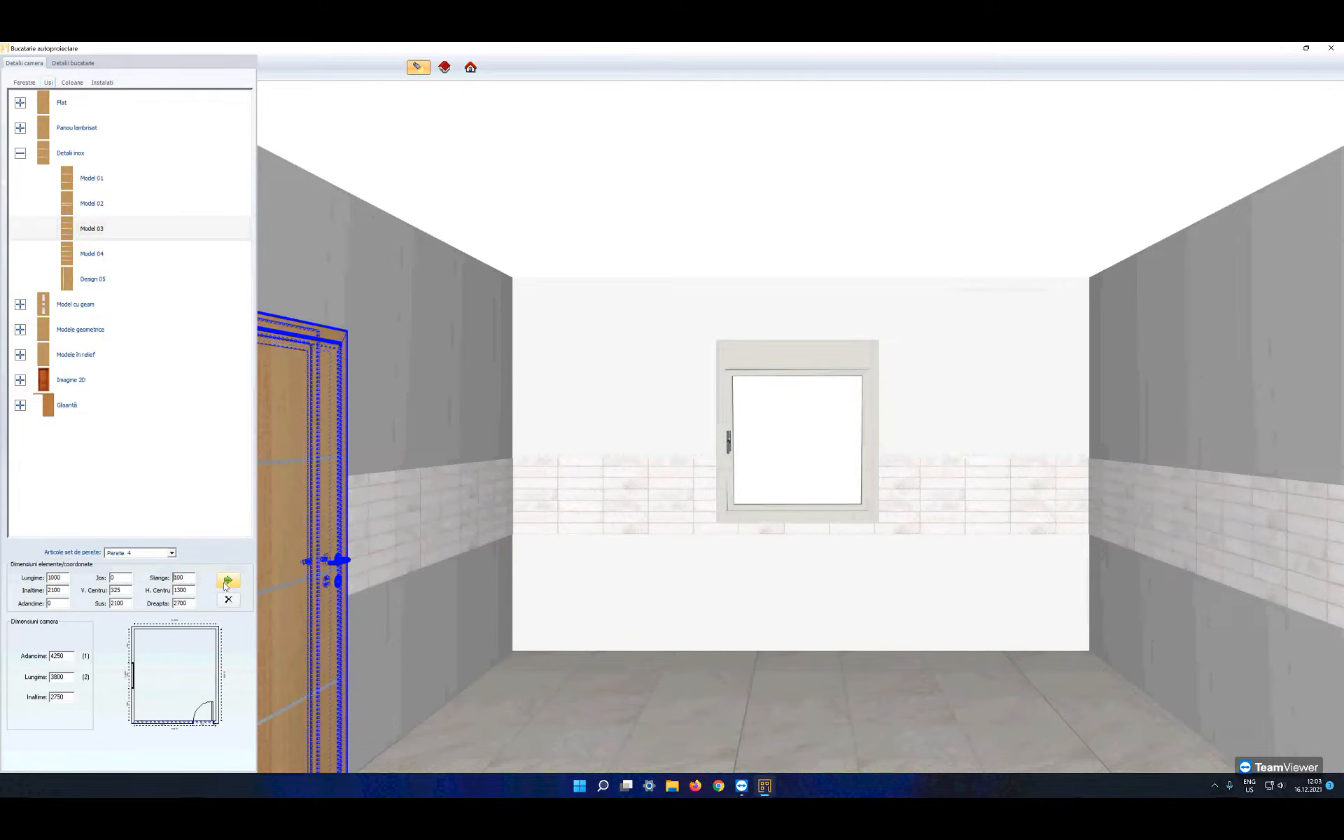
# Step: Add the wall-mounted water pipe connection (Racord apă - țevi) to Perete 1 at 2000 from the left end
pyautogui.click(154, 556)
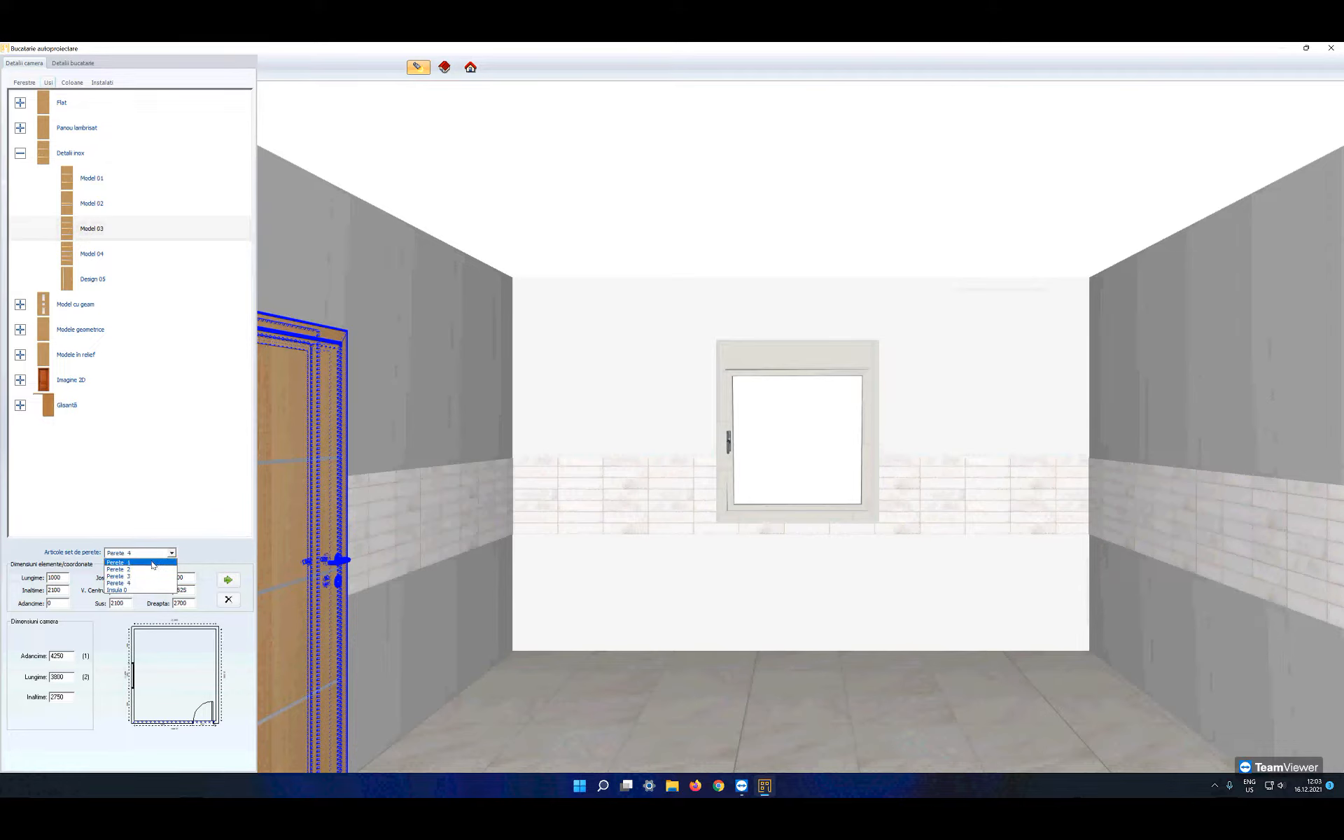
pyautogui.click(153, 563)
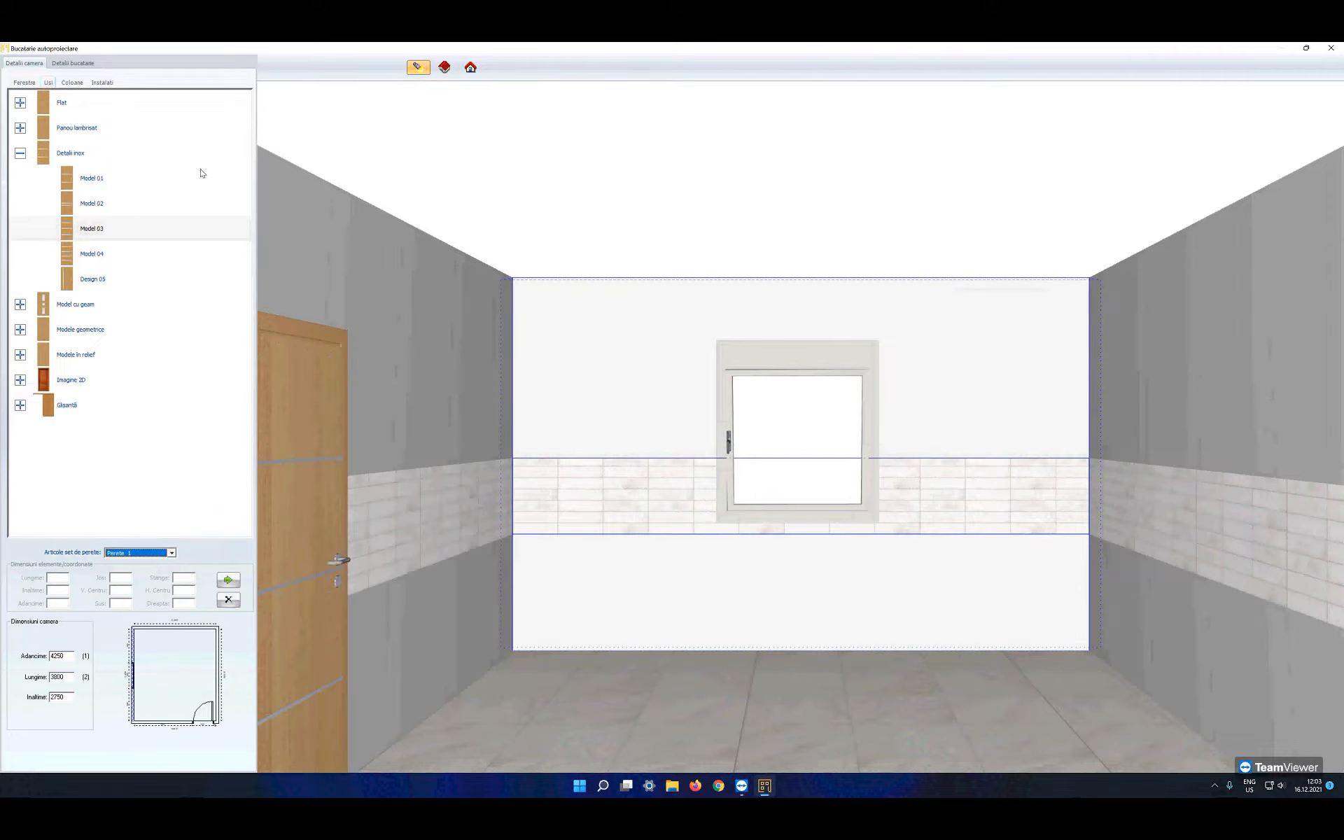
pyautogui.click(100, 83)
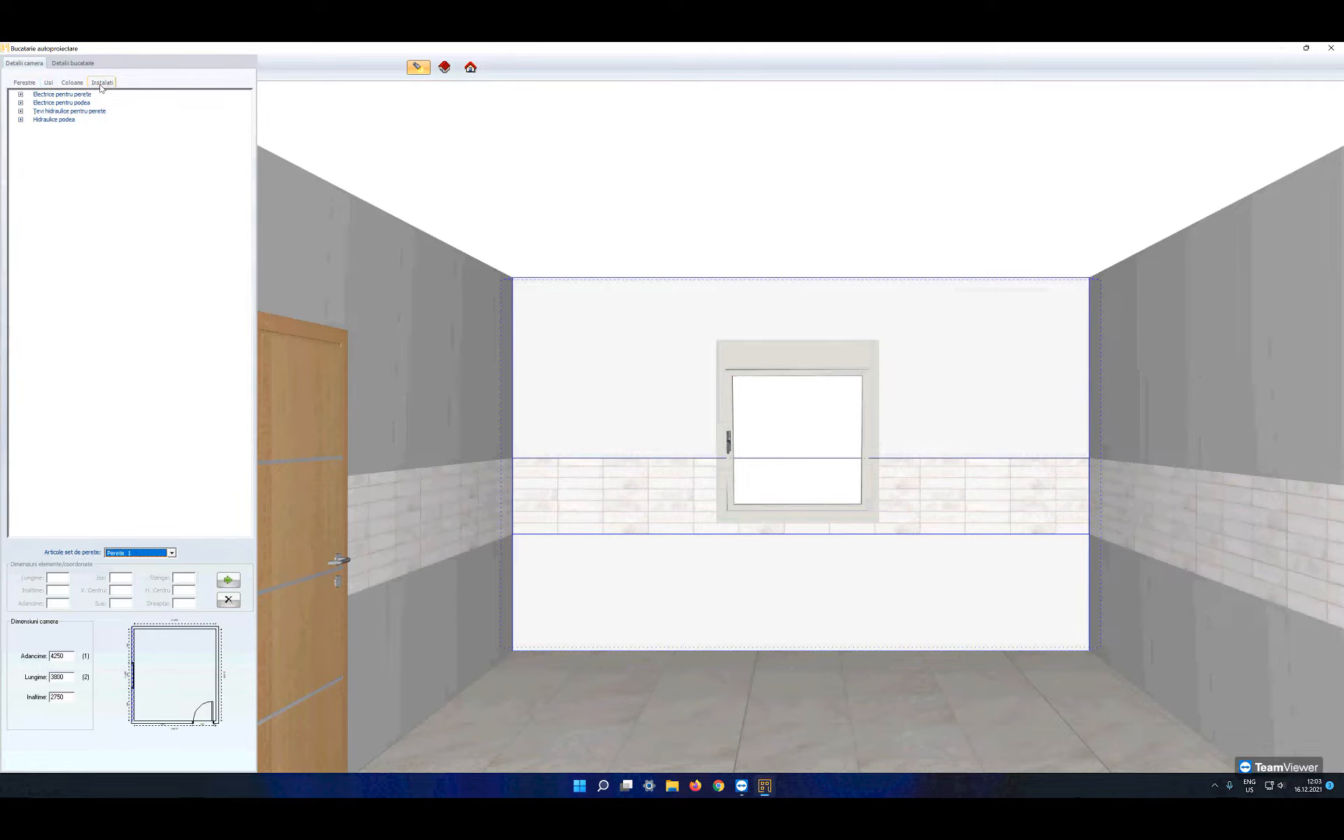
pyautogui.click(20, 111)
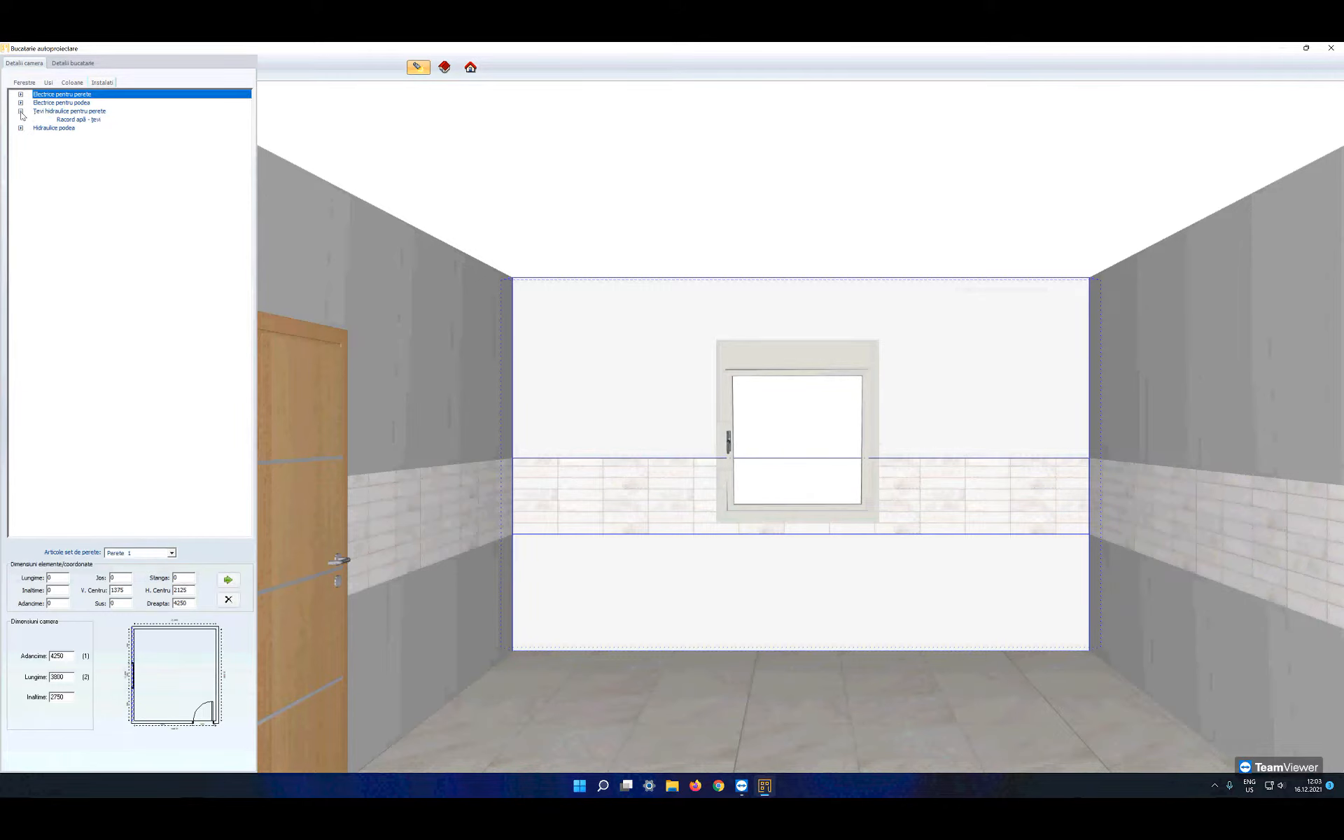
pyautogui.click(83, 120)
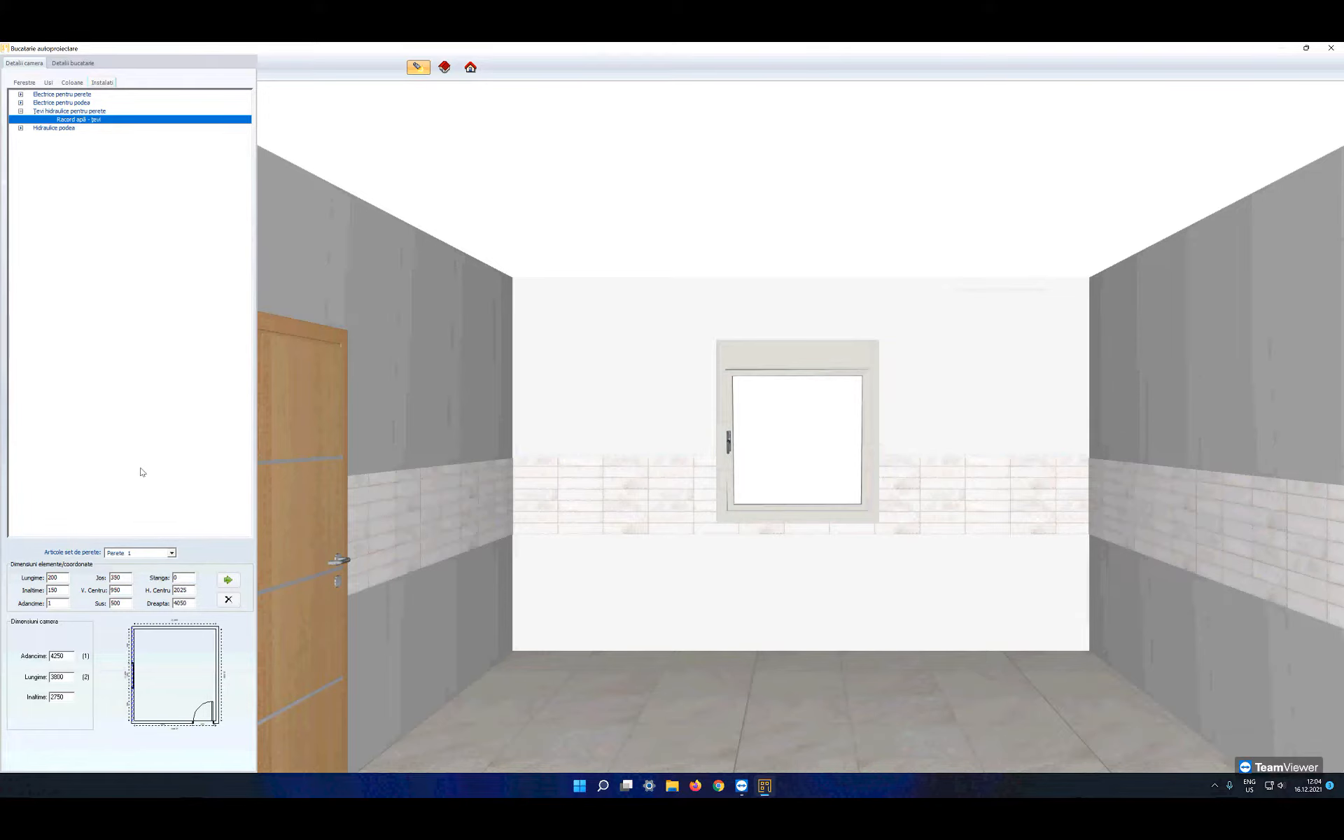
pyautogui.doubleClick(177, 578)
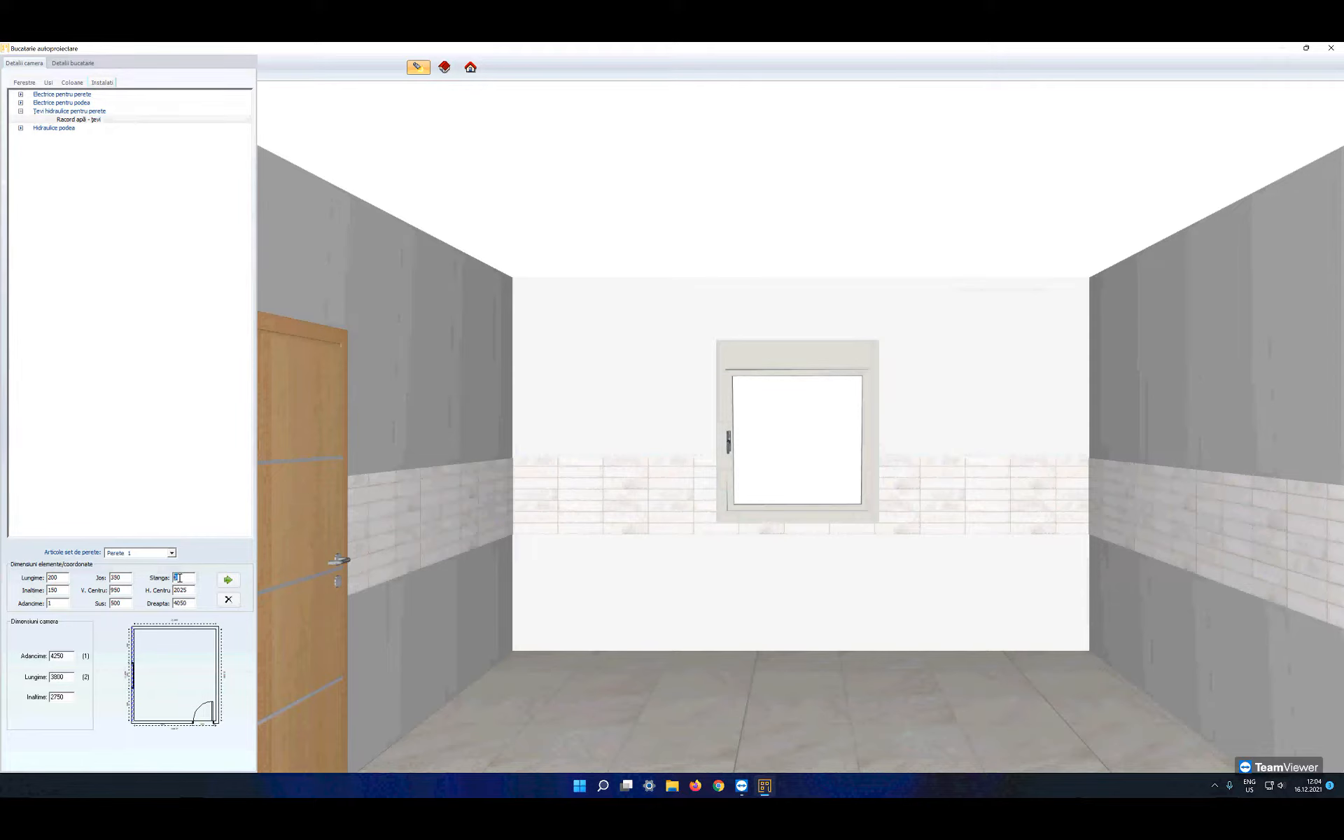
pyautogui.write('2000')
pyautogui.click(228, 582)
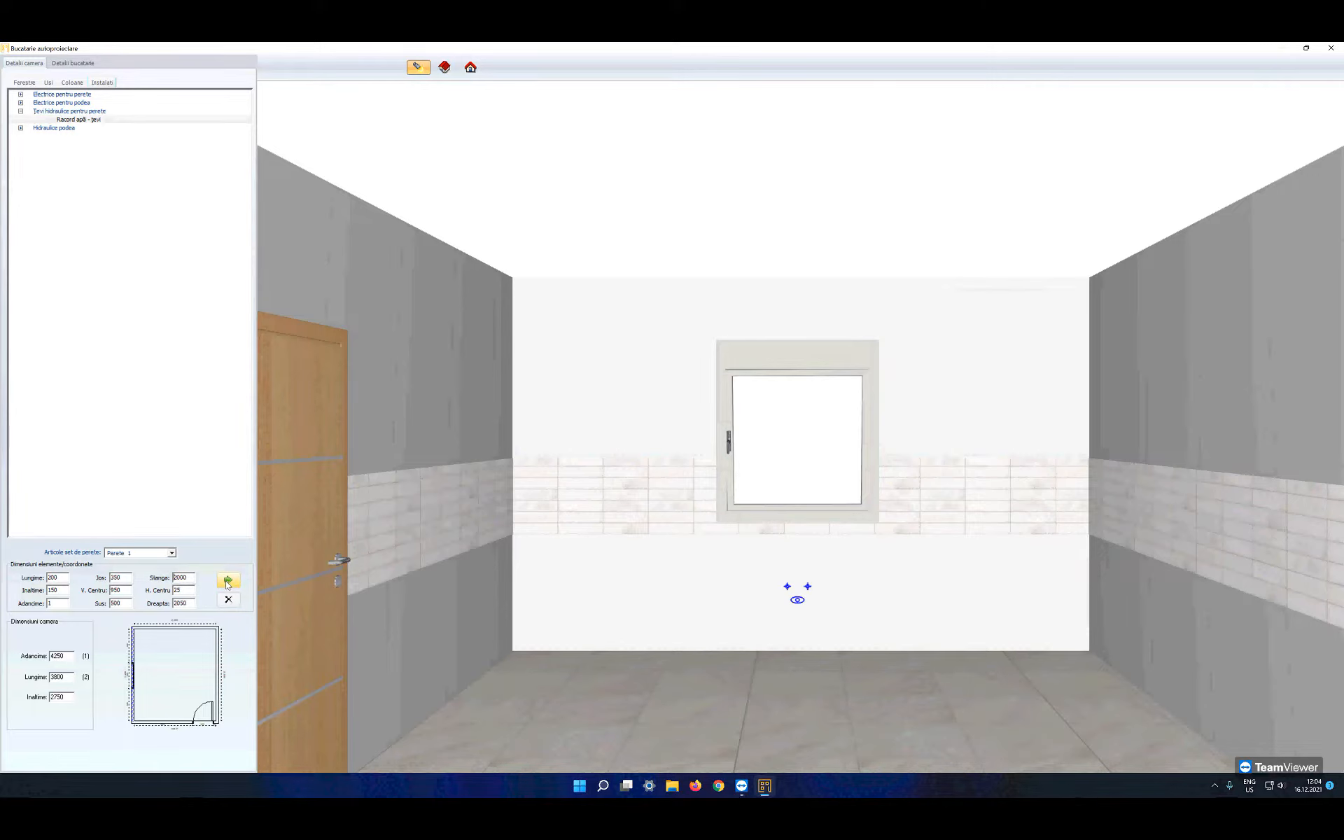
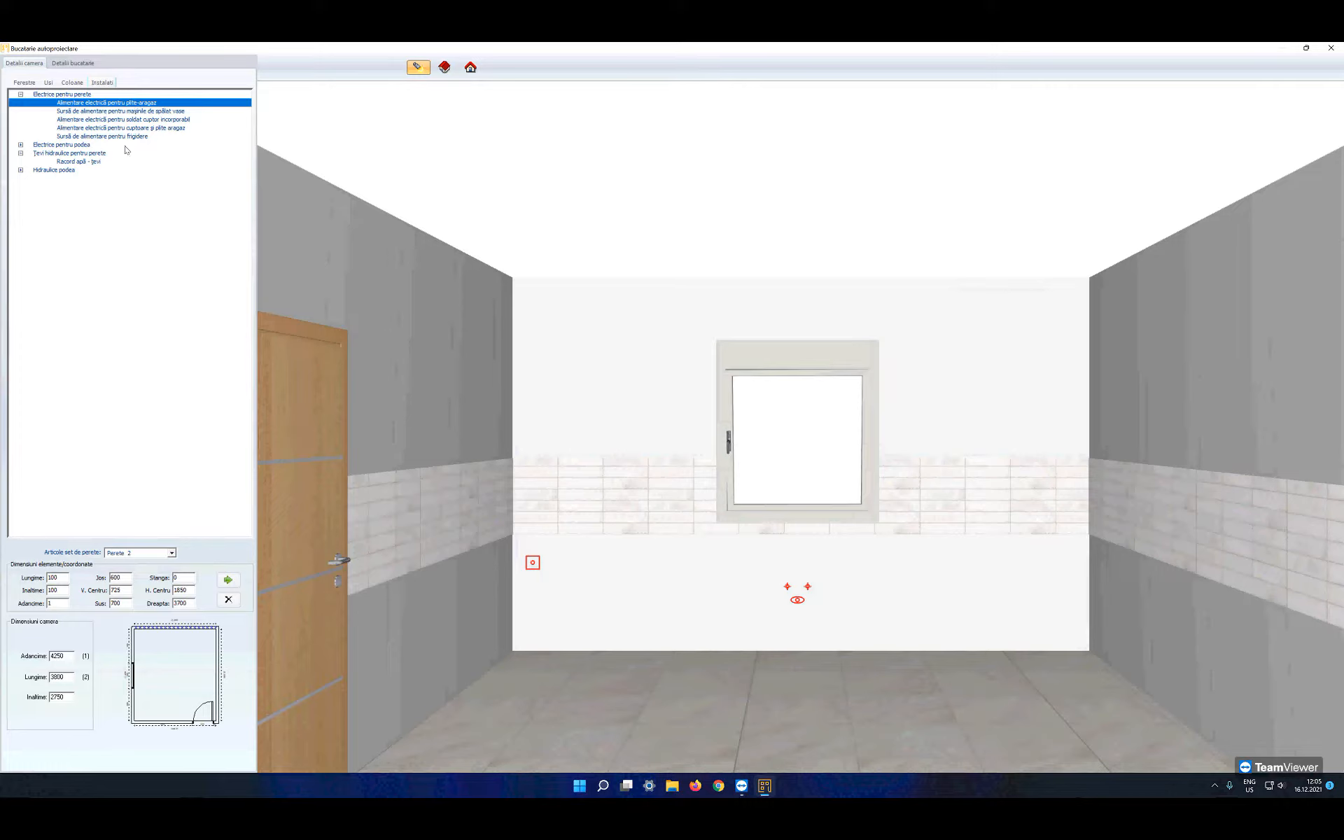
# Step: Place the electrical supply for hobs on Perete 2 at 1500 from the left end
pyautogui.click(179, 578)
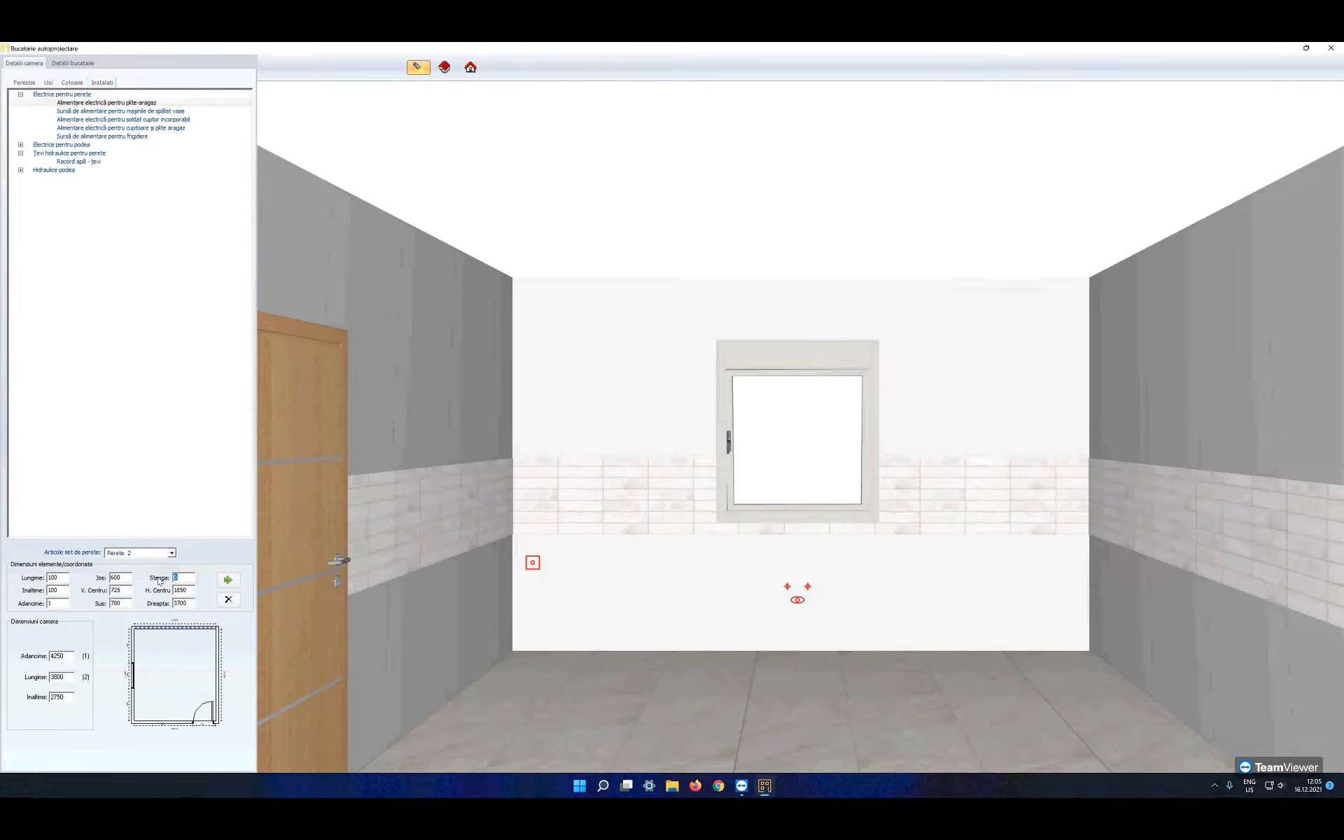
pyautogui.write('1500')
pyautogui.click(227, 581)
# Step: Add the electrical supply for the built-in tall oven to Perete 2 at 100 from the right end, and inspect the placed points
pyautogui.click(137, 119)
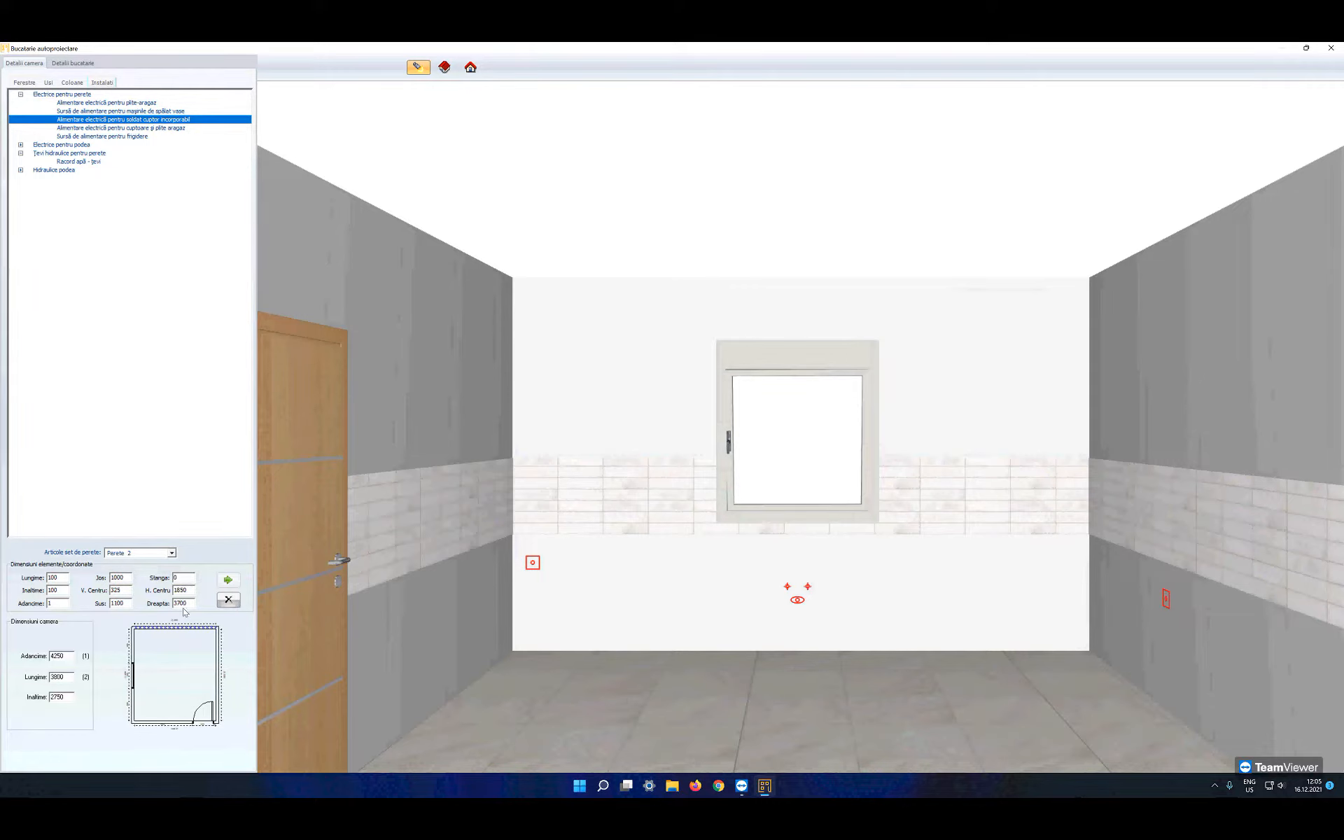
pyautogui.moveTo(187, 604); pyautogui.dragTo(166, 607)
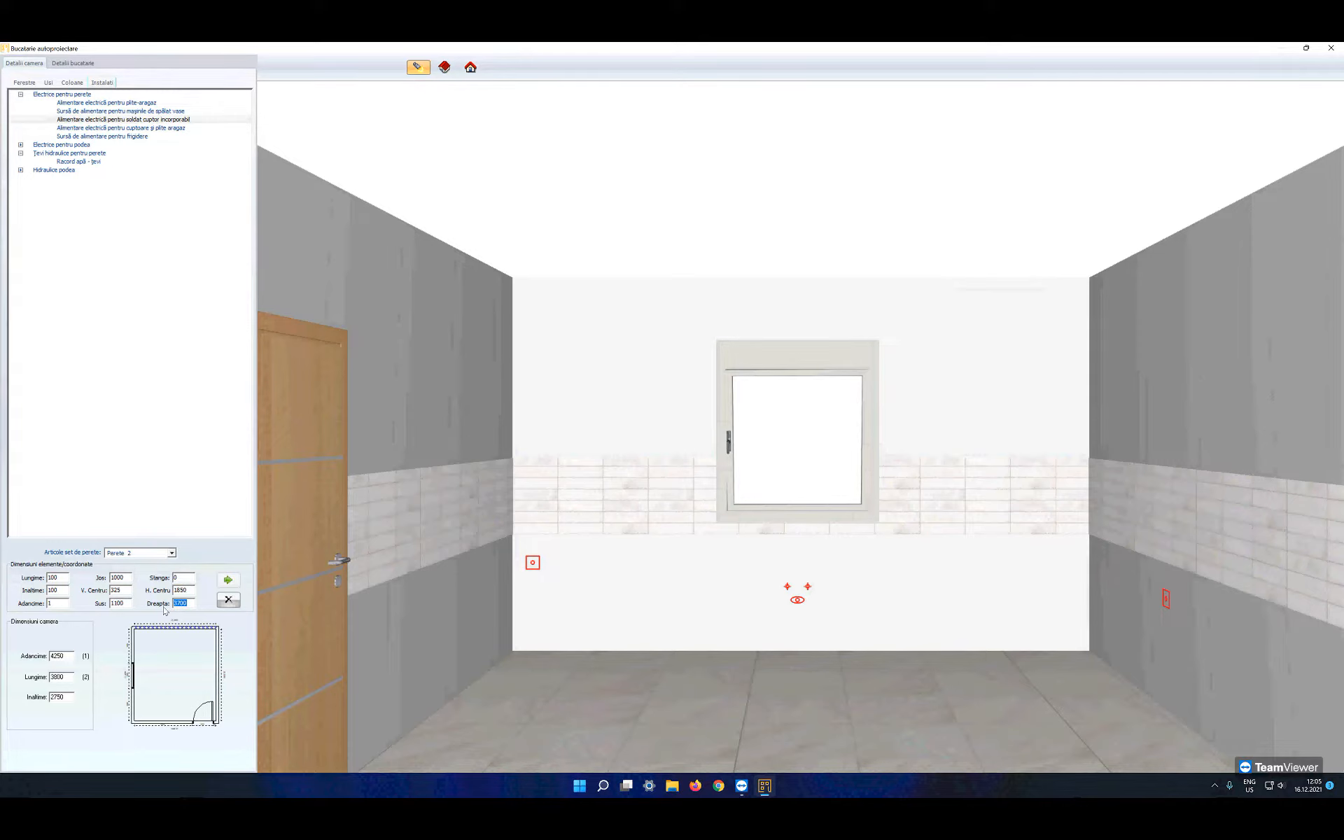
pyautogui.write('100')
pyautogui.click(228, 582)
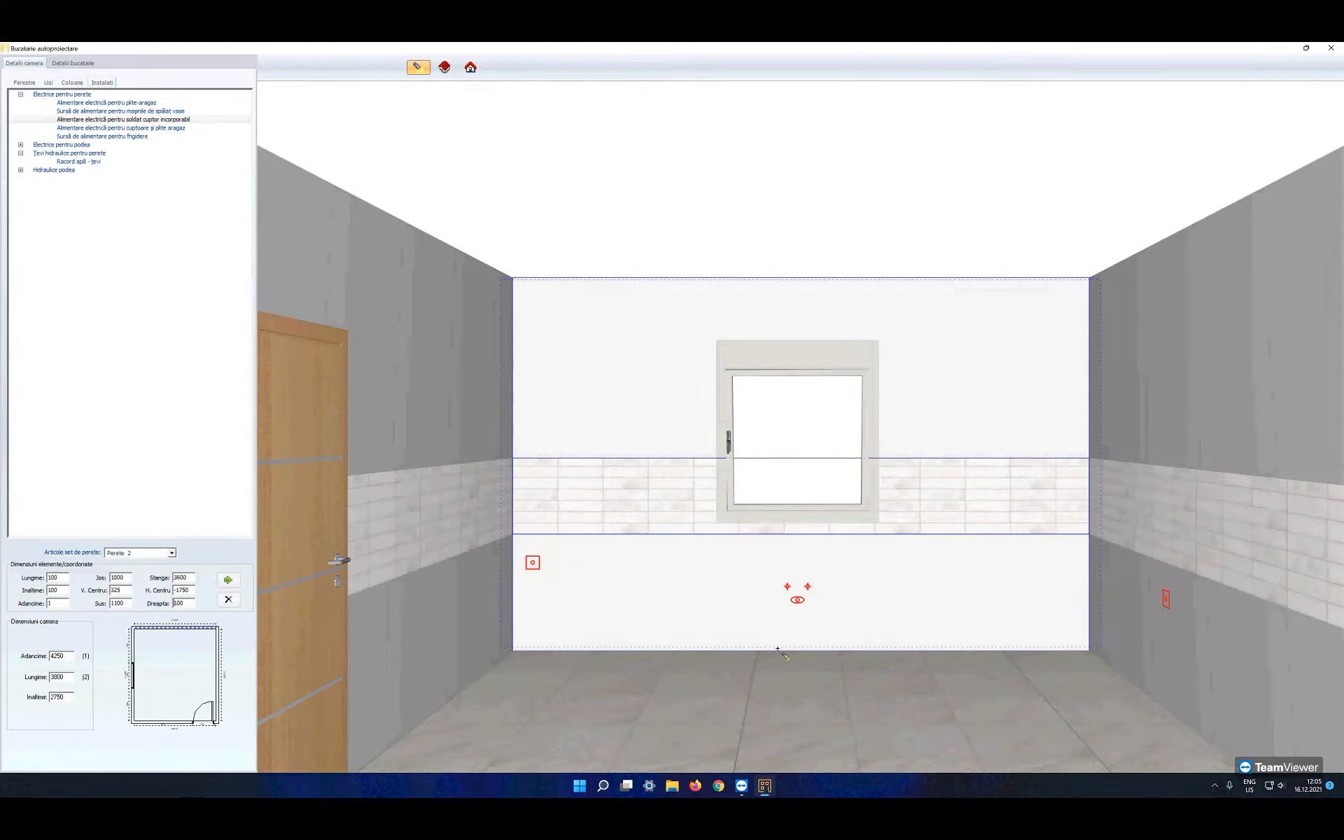
pyautogui.scroll(-2, 777, 649)
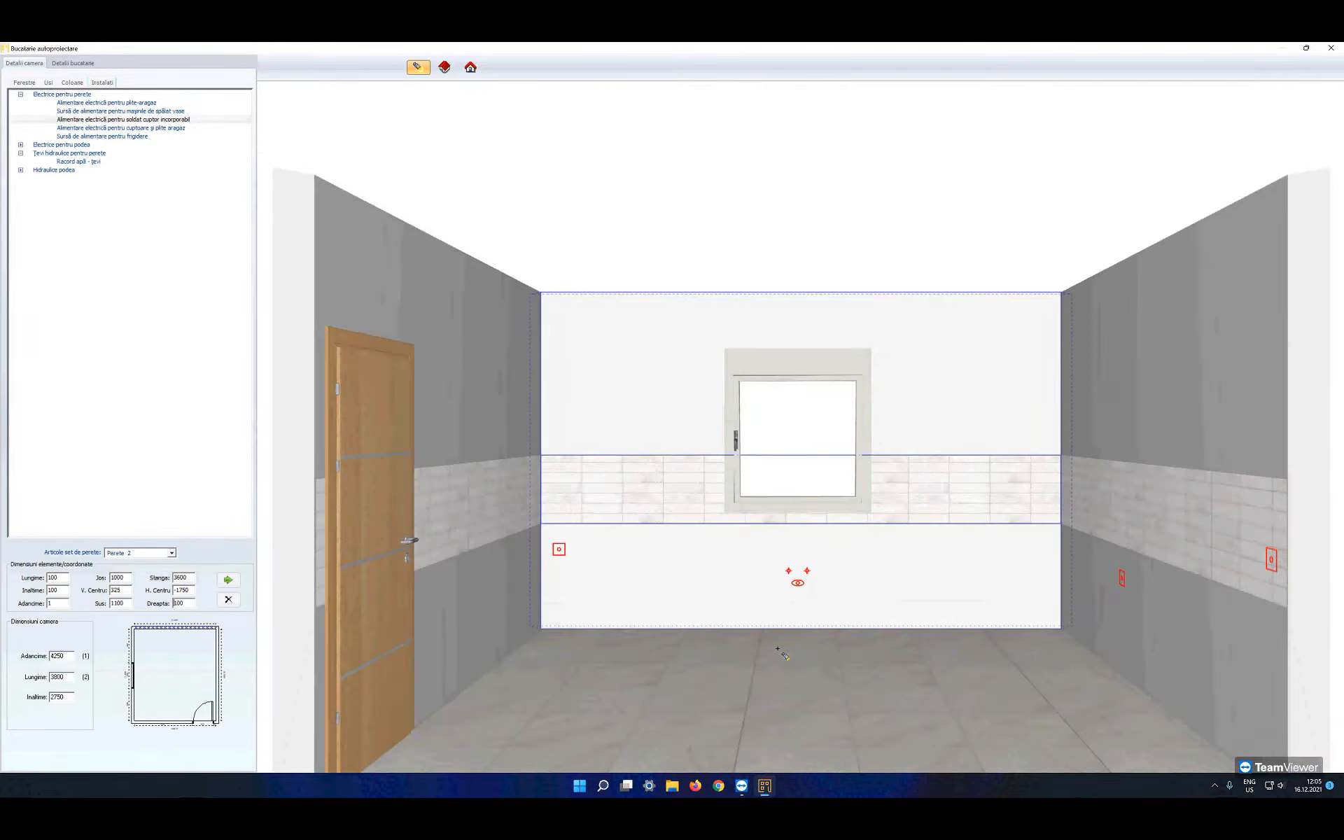
pyautogui.scroll(-1, 778, 649)
pyautogui.scroll(1, 778, 649)
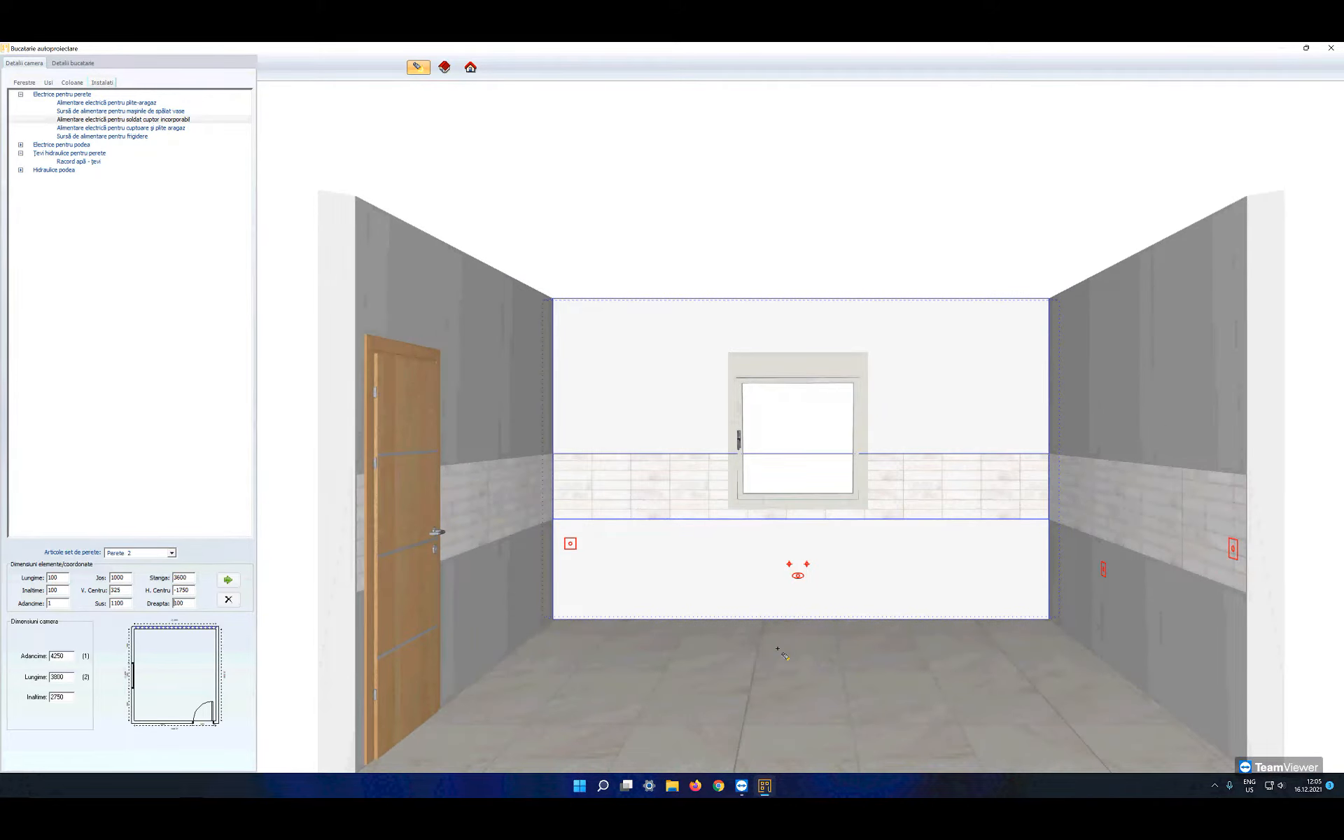
pyautogui.moveTo(777, 649); pyautogui.dragTo(280, 525)
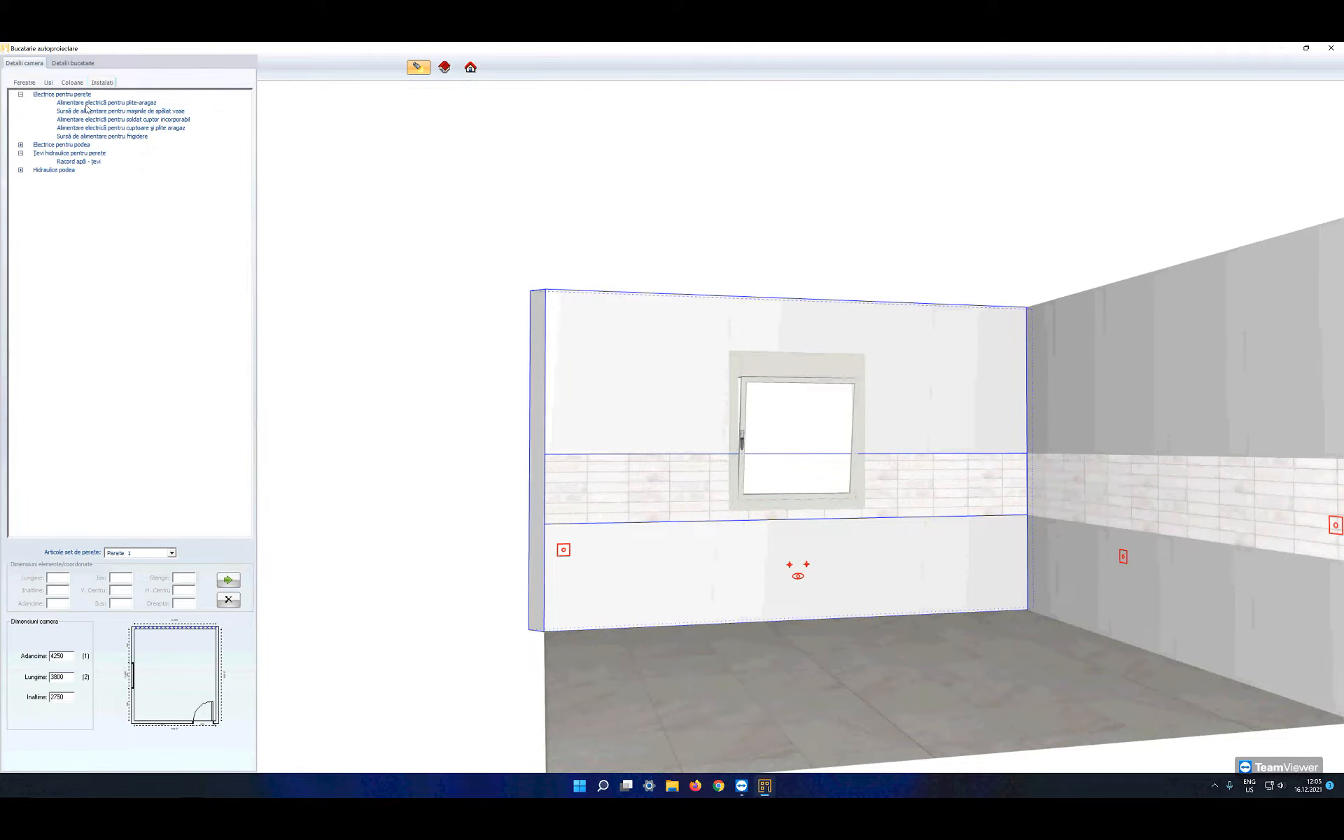
# Step: In the kitchen preferences, set the hood type to Hota metalica cu autosustinere and choose metal hood model 11 as its description
pyautogui.click(66, 62)
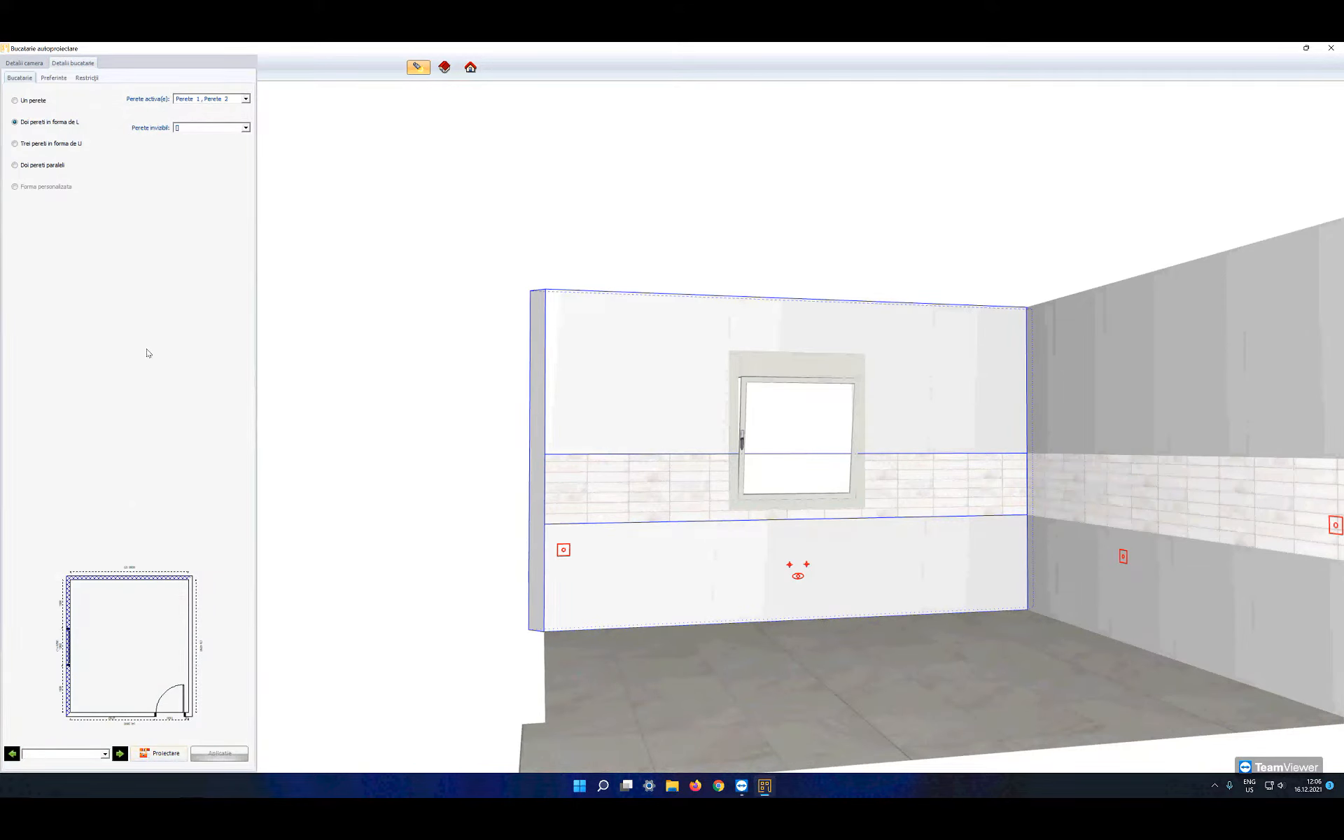
pyautogui.click(56, 79)
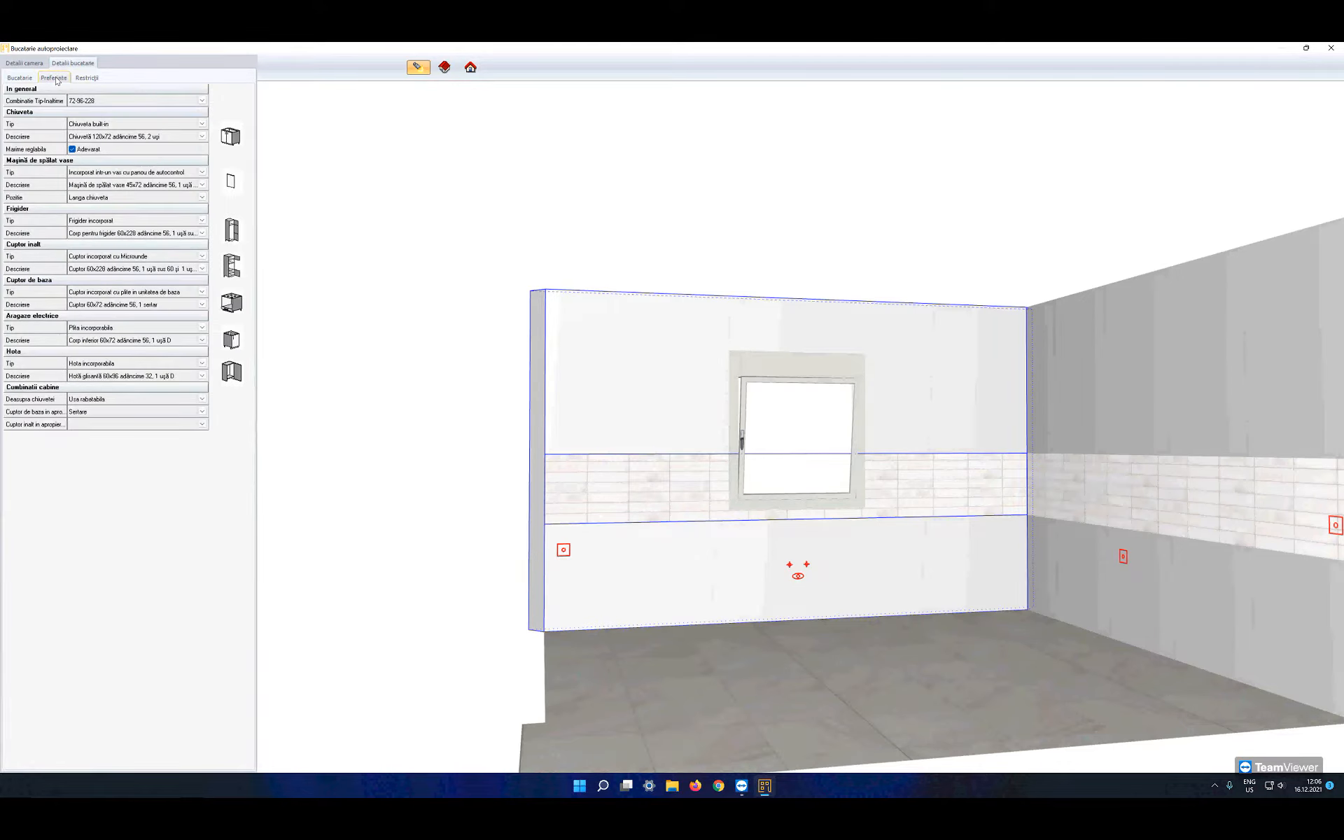
pyautogui.click(202, 173)
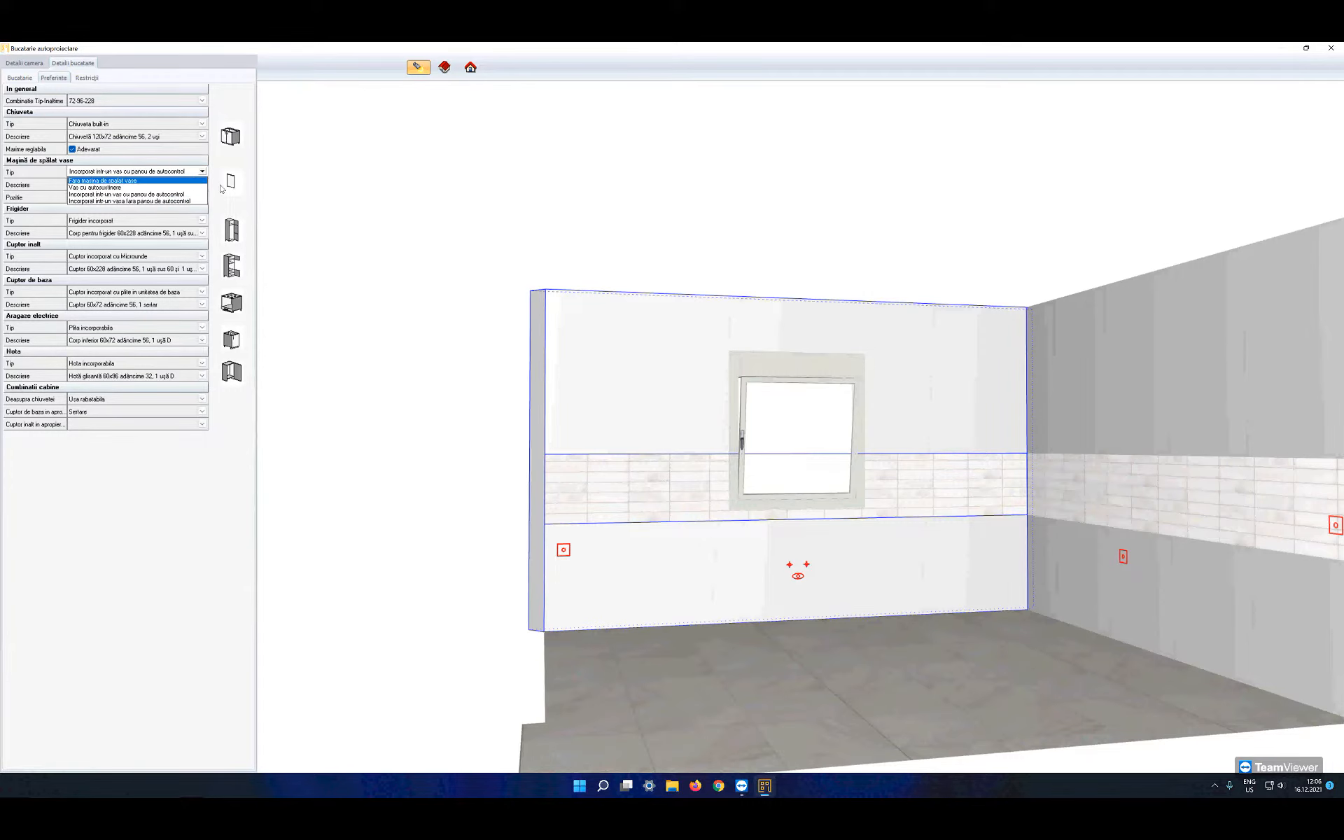
pyautogui.click(221, 188)
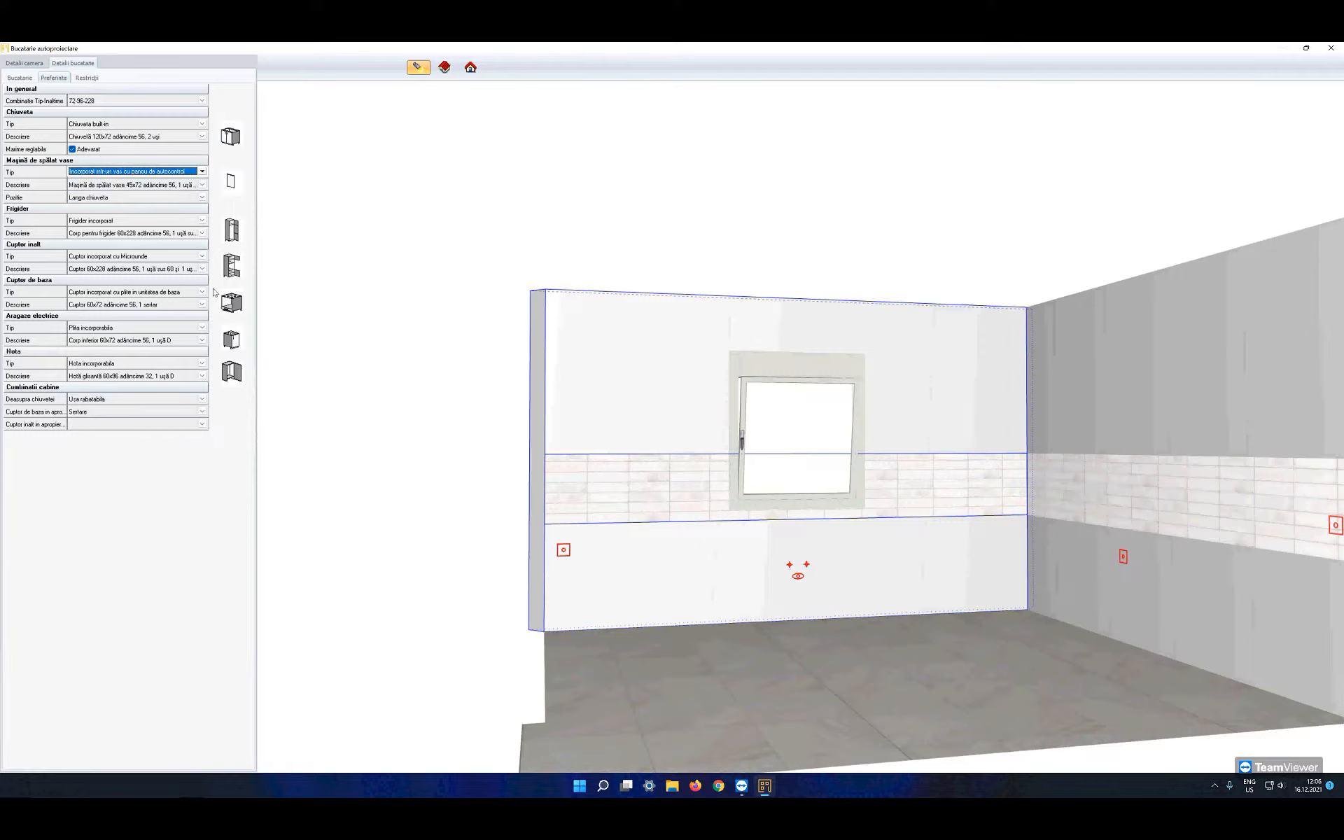
pyautogui.click(204, 363)
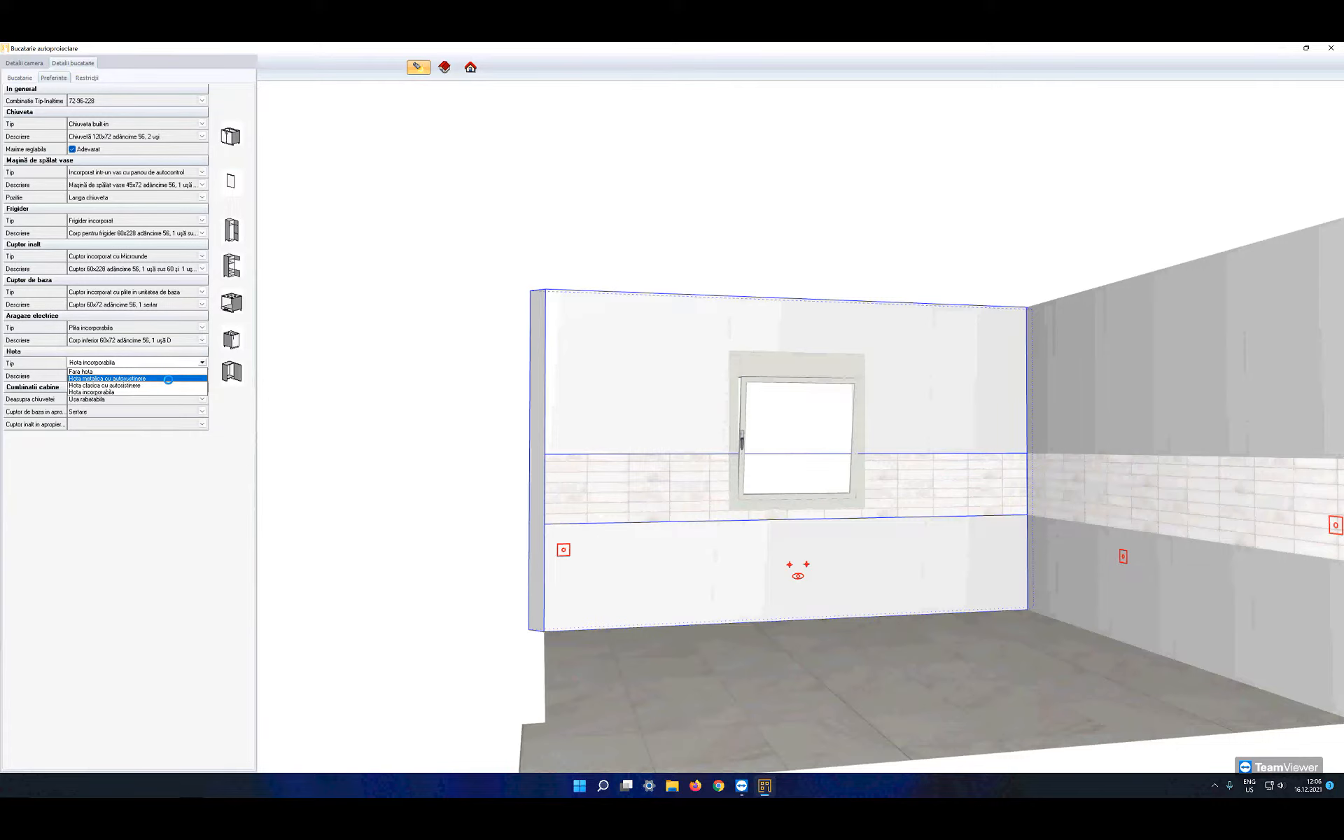
pyautogui.click(168, 379)
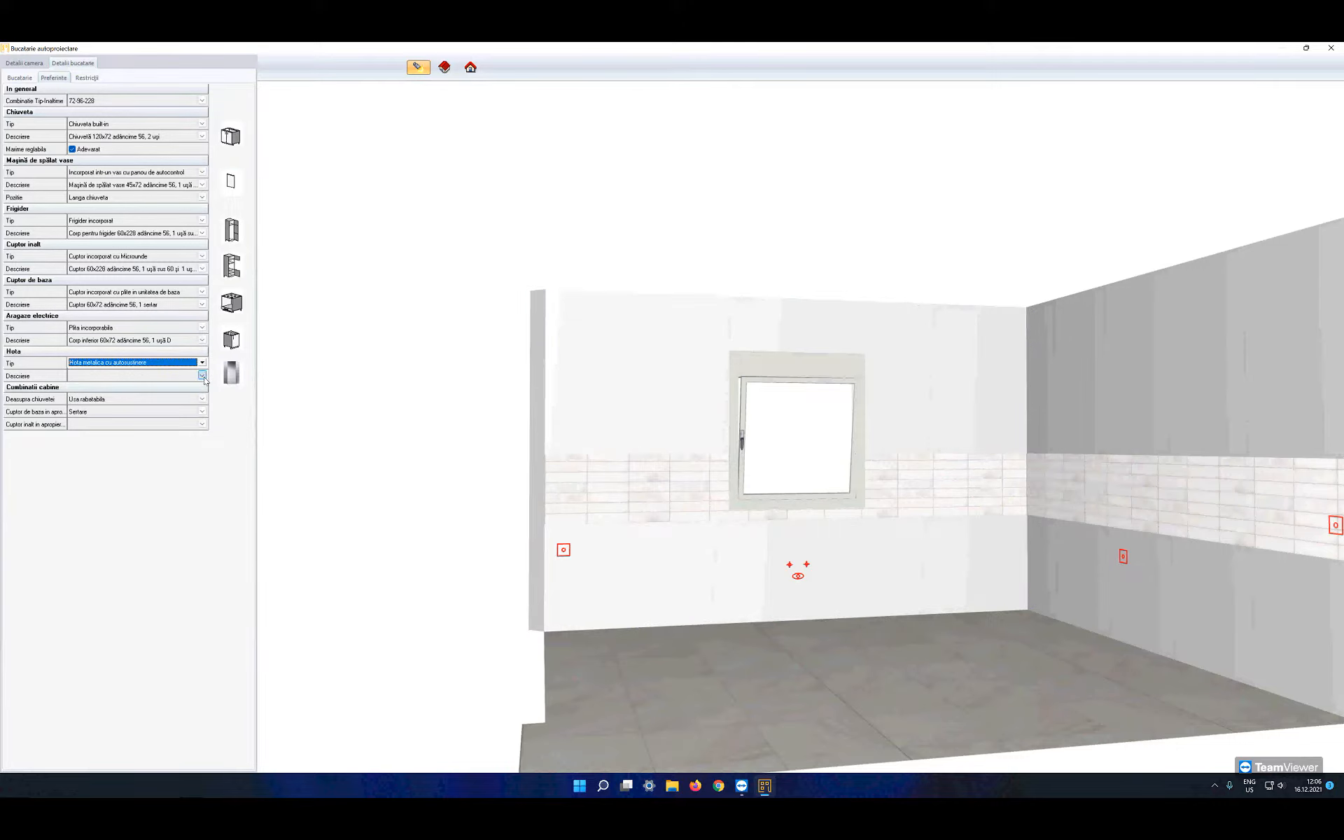
pyautogui.click(202, 376)
pyautogui.scroll(-4, 168, 413)
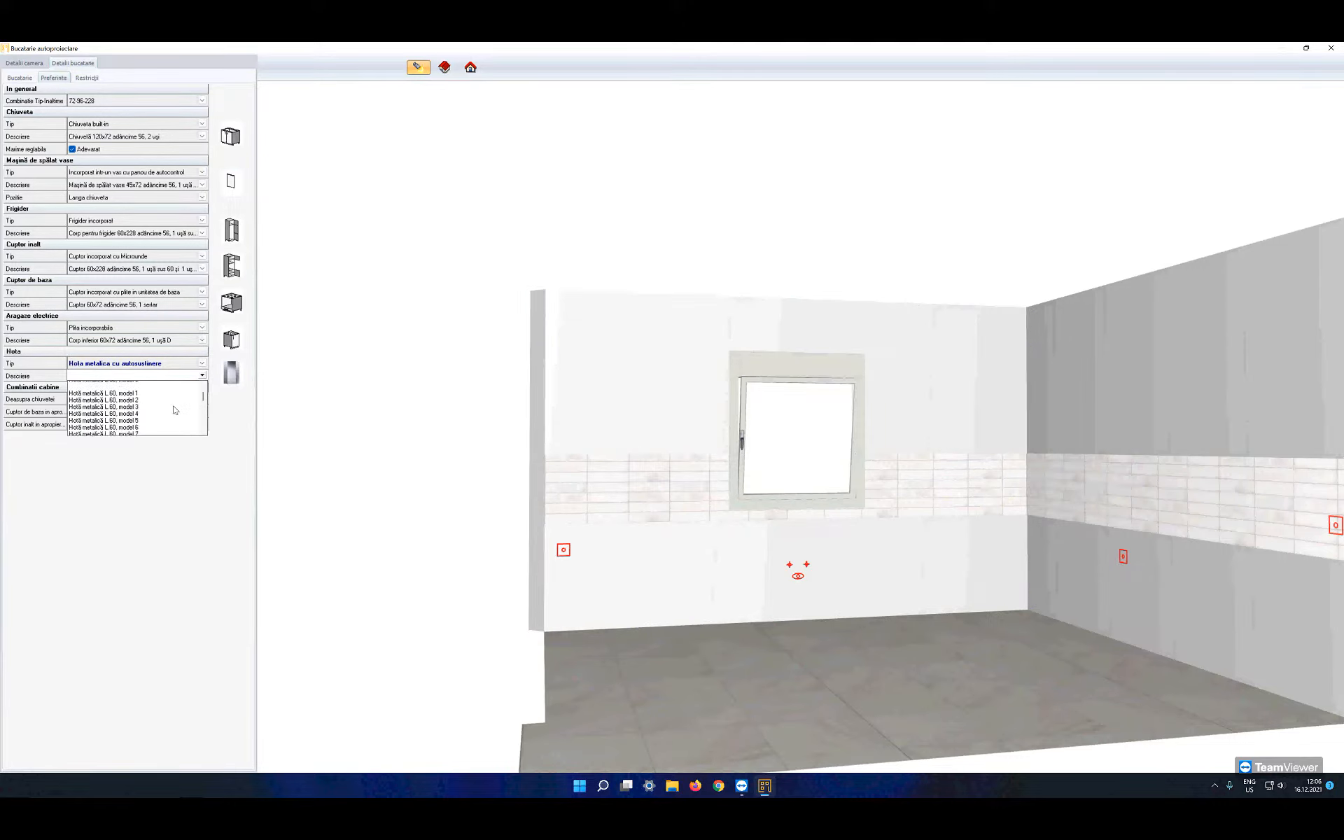
pyautogui.click(151, 418)
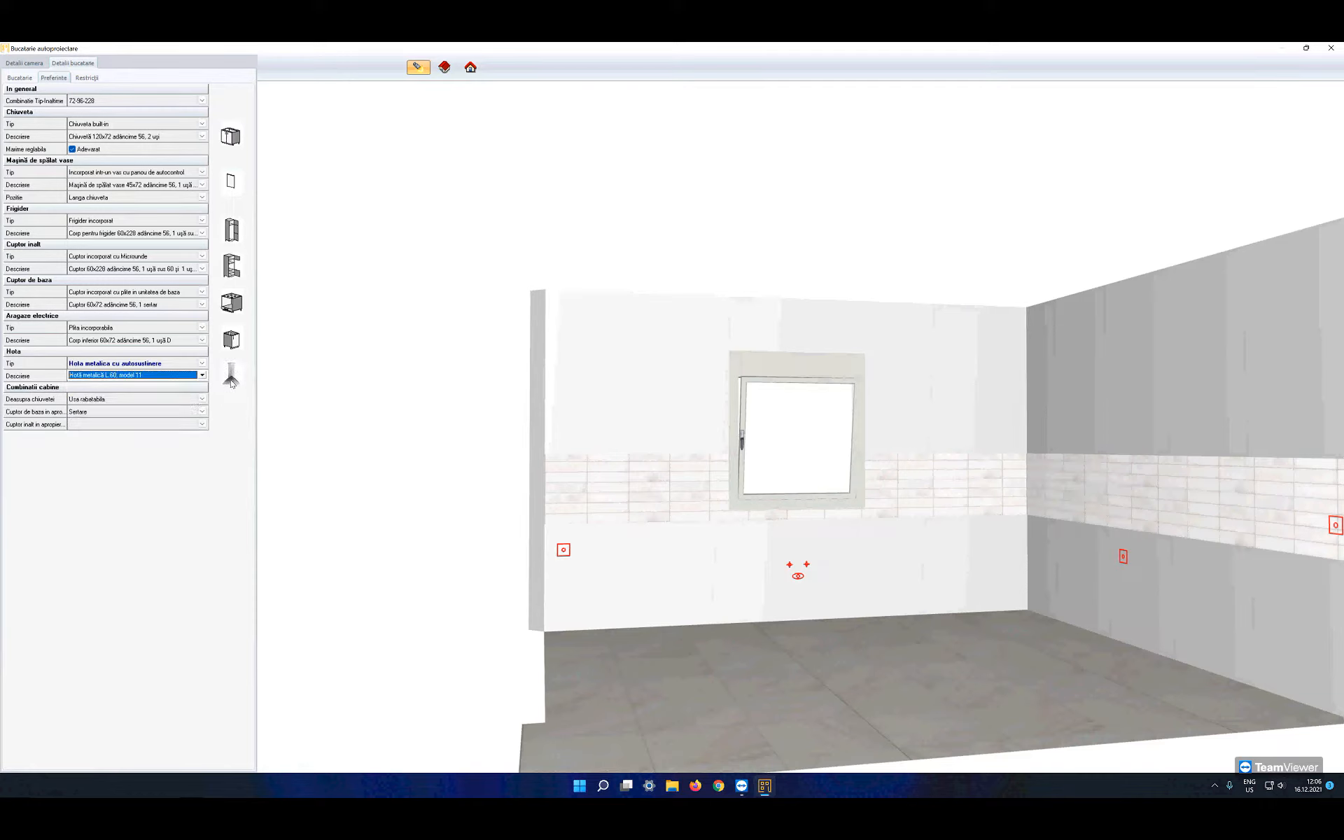
# Step: Generate the automatic kitchen design for the two L-shaped walls, and inspect the first proposal from several angles
pyautogui.click(20, 77)
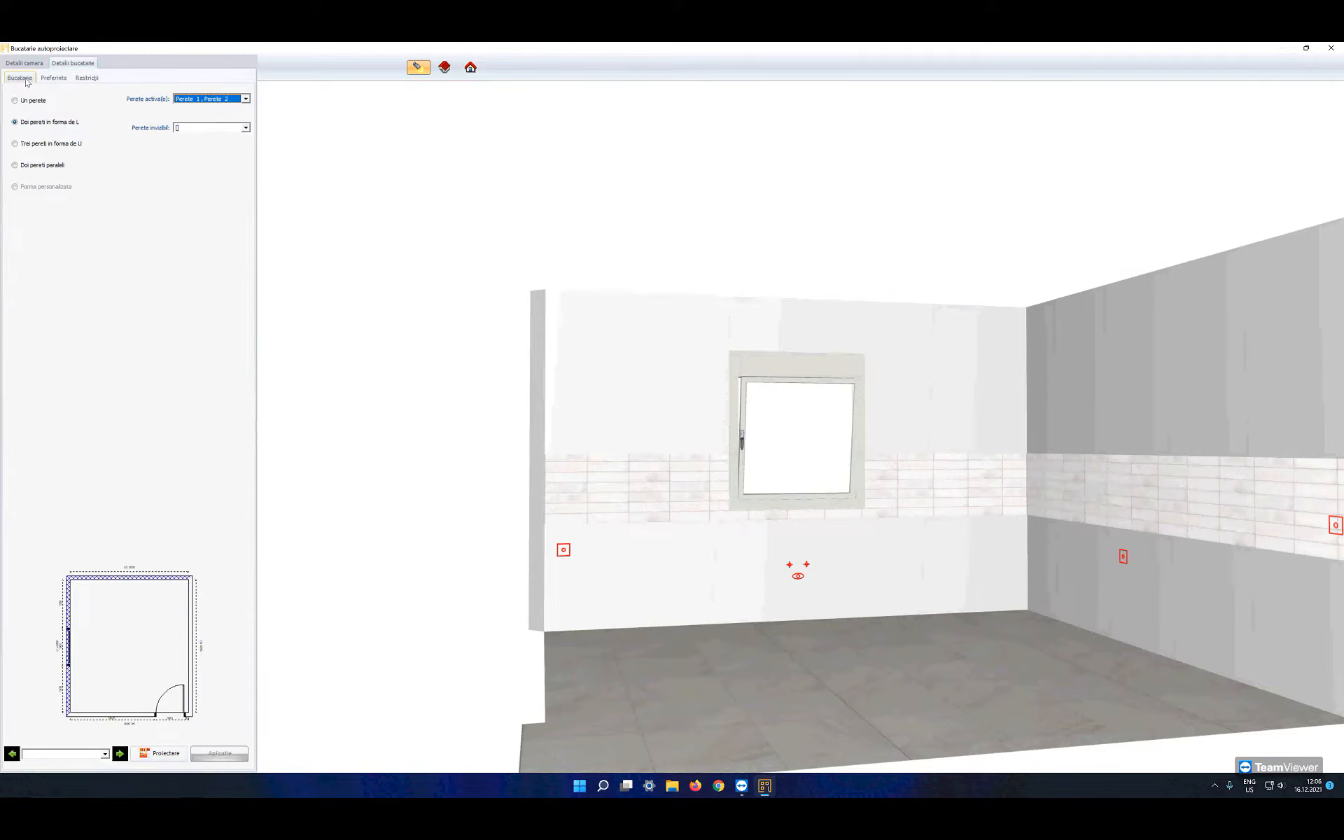
pyautogui.click(161, 755)
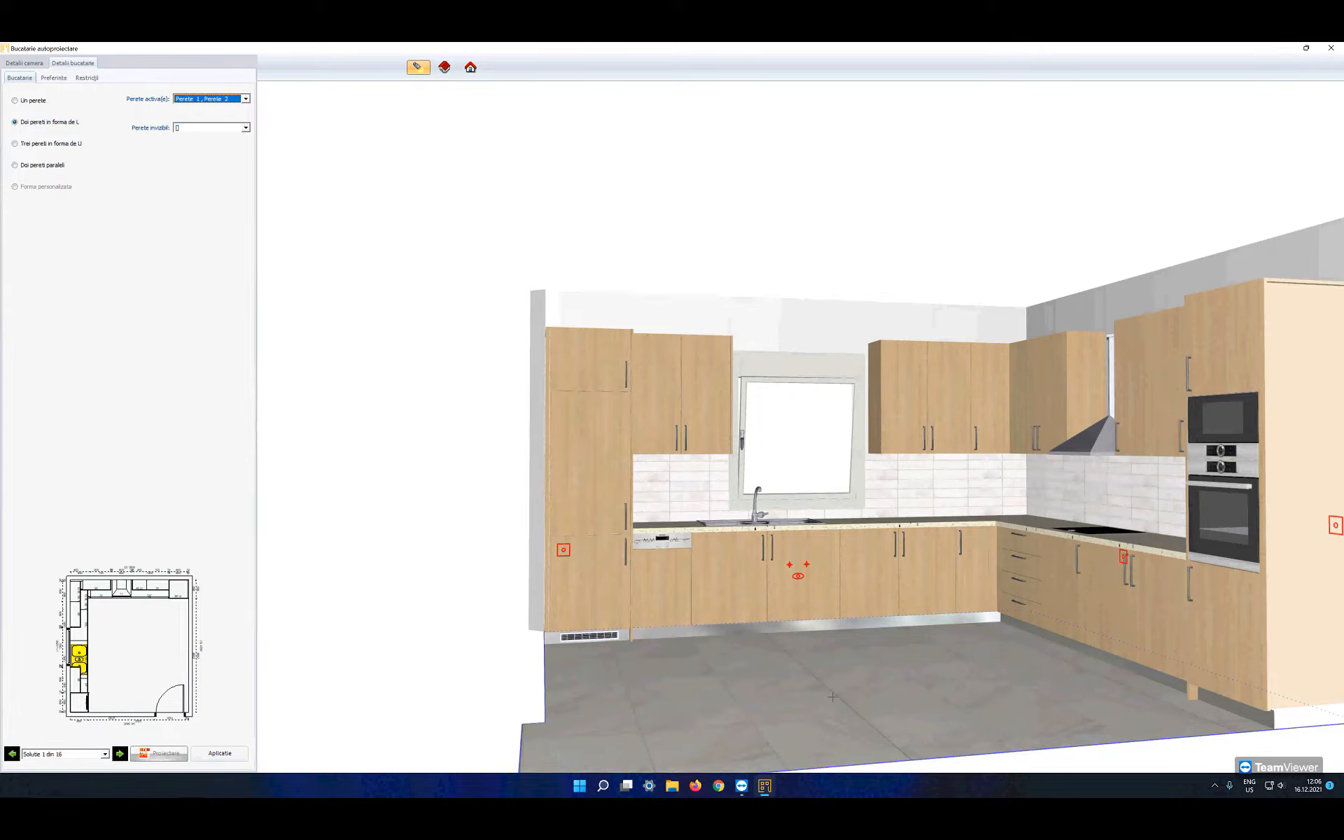
pyautogui.moveTo(798, 570); pyautogui.dragTo(798, 570)
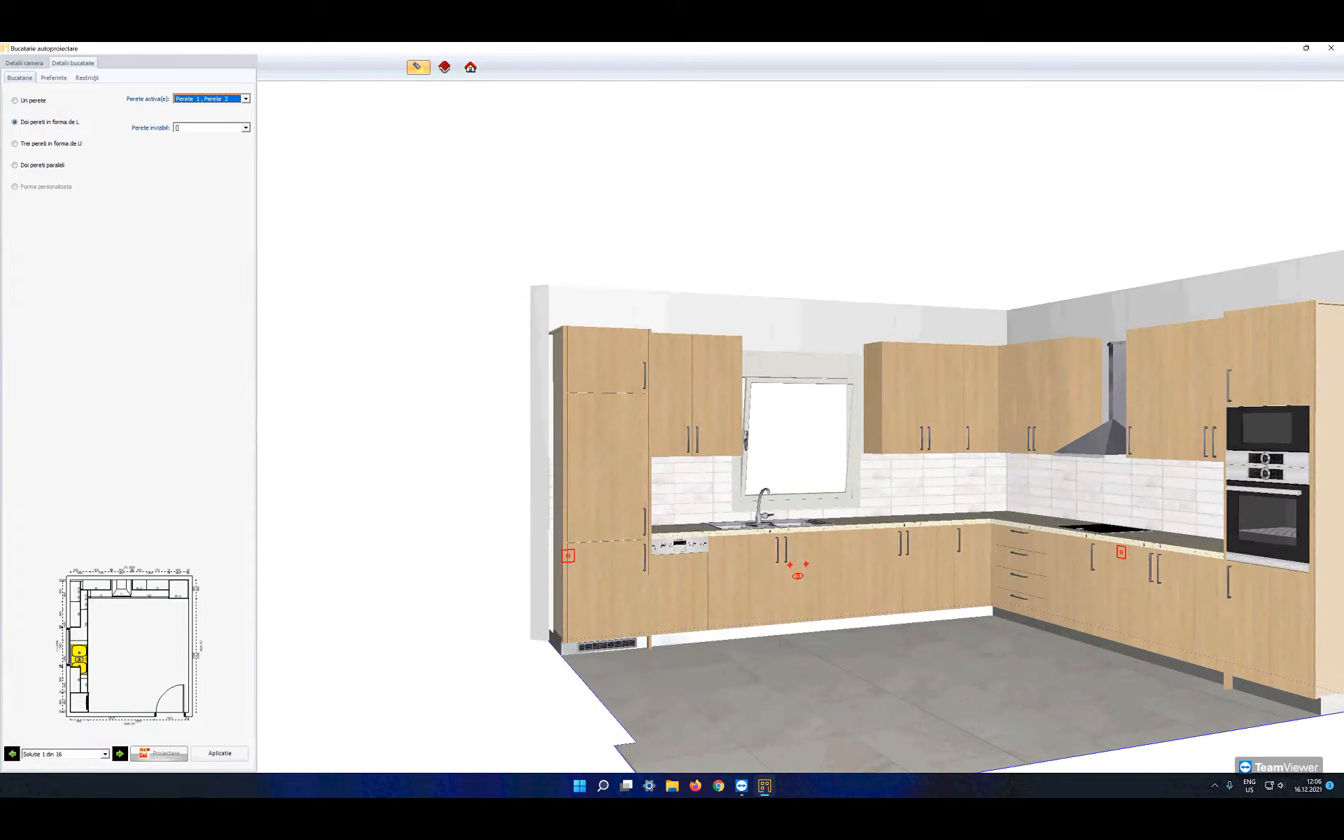
pyautogui.moveTo(745, 639); pyautogui.dragTo(898, 663)
pyautogui.moveTo(799, 575); pyautogui.dragTo(798, 575)
pyautogui.scroll(-3, 799, 576)
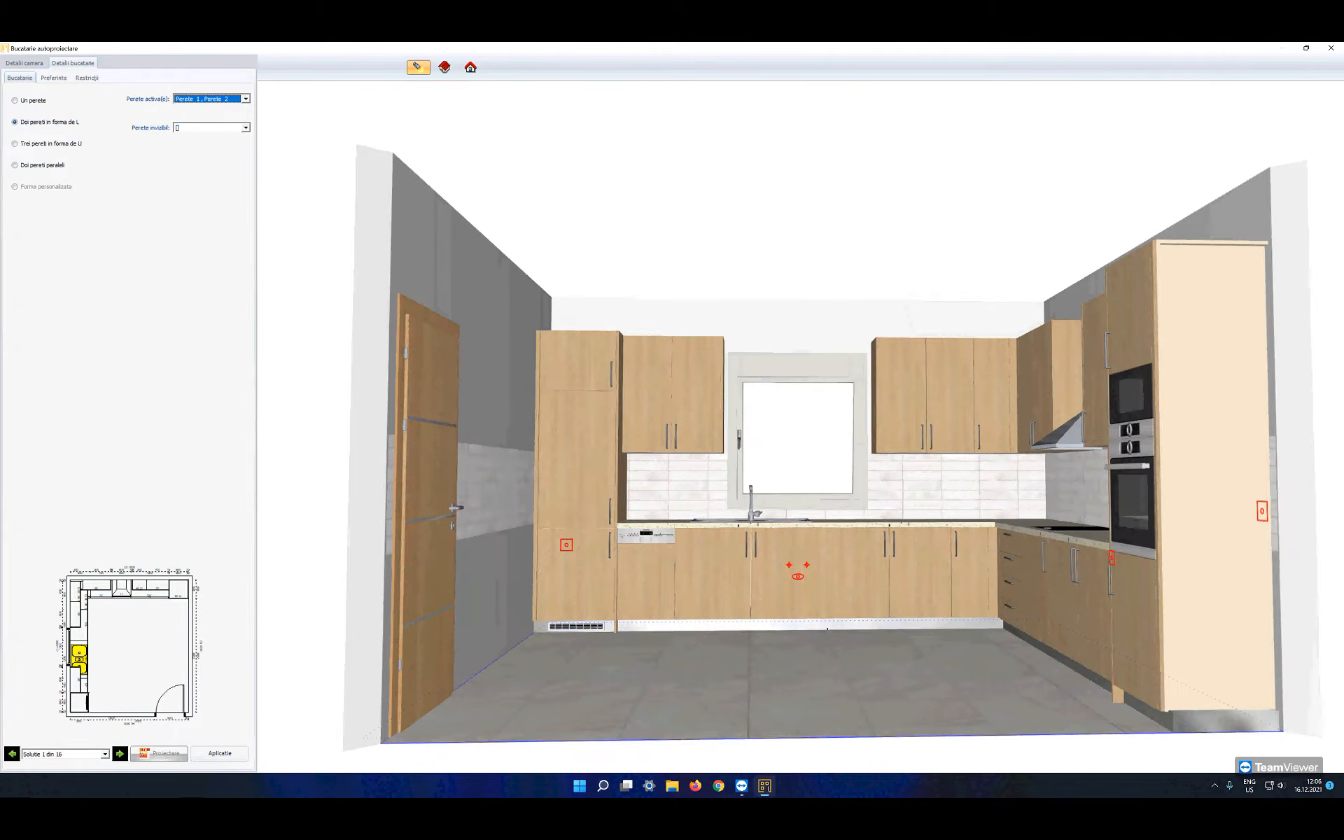
pyautogui.scroll(1, 801, 427)
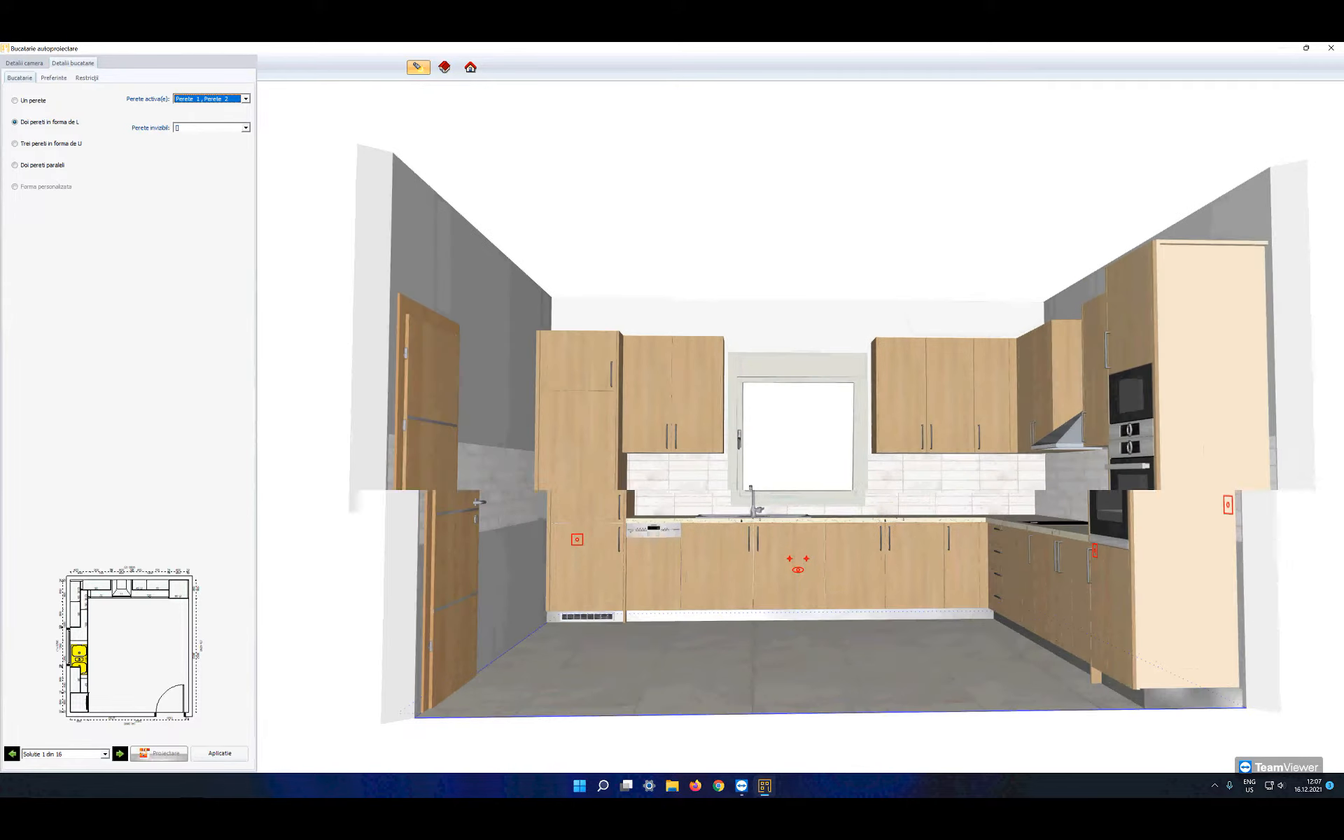
pyautogui.moveTo(899, 663); pyautogui.dragTo(748, 656)
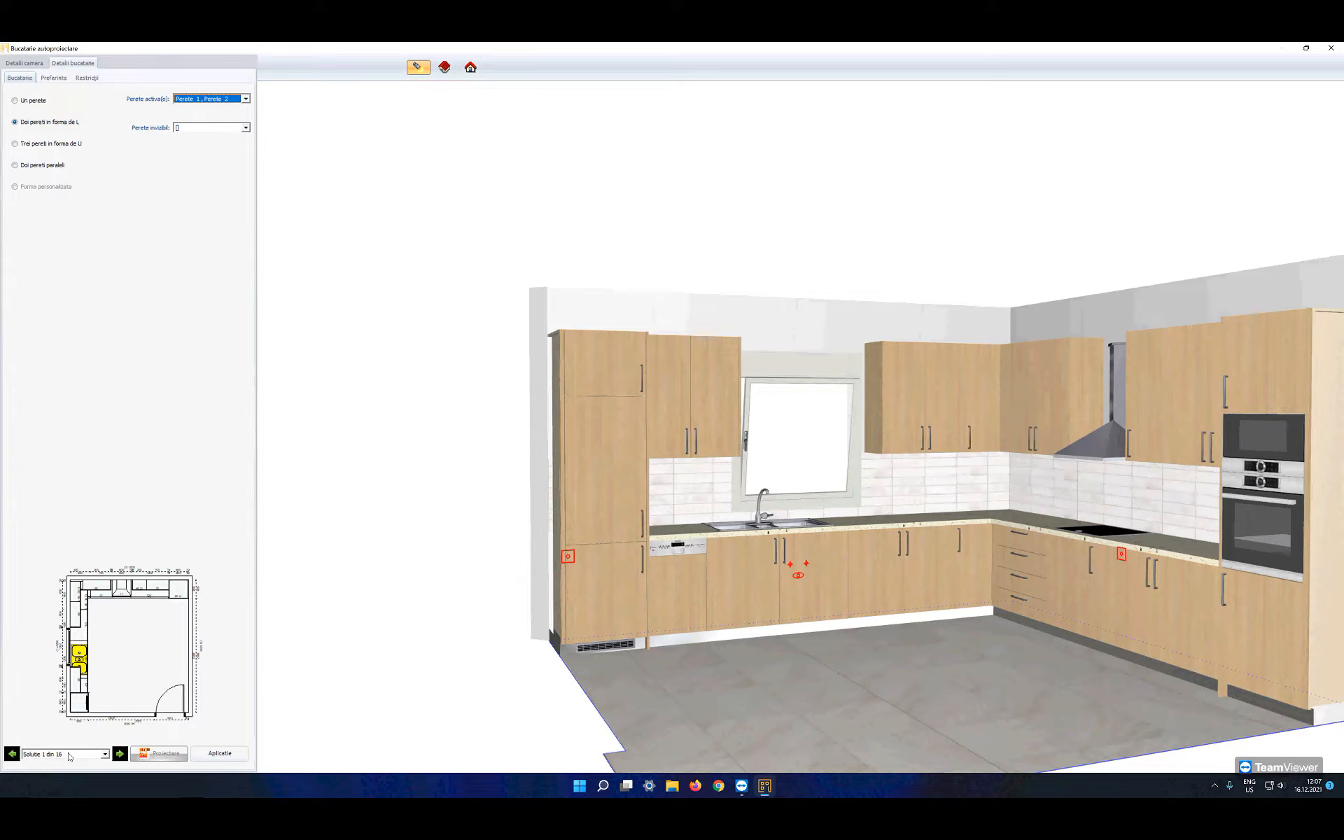
# Step: Look through the list of generated solutions, keep Solutie 1 din 16, and apply it to the project
pyautogui.click(70, 754)
pyautogui.scroll(-1, 73, 732)
pyautogui.scroll(-3, 72, 729)
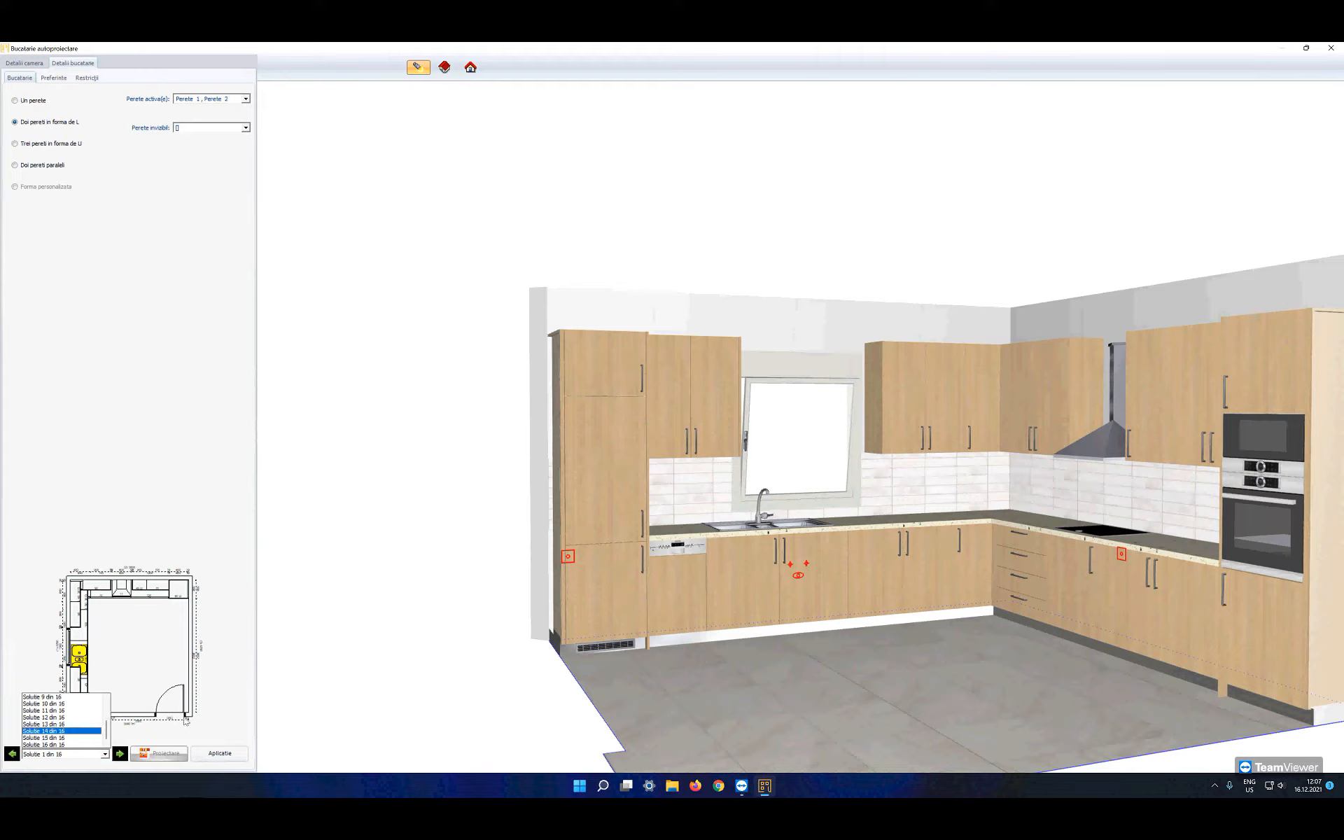
pyautogui.click(208, 712)
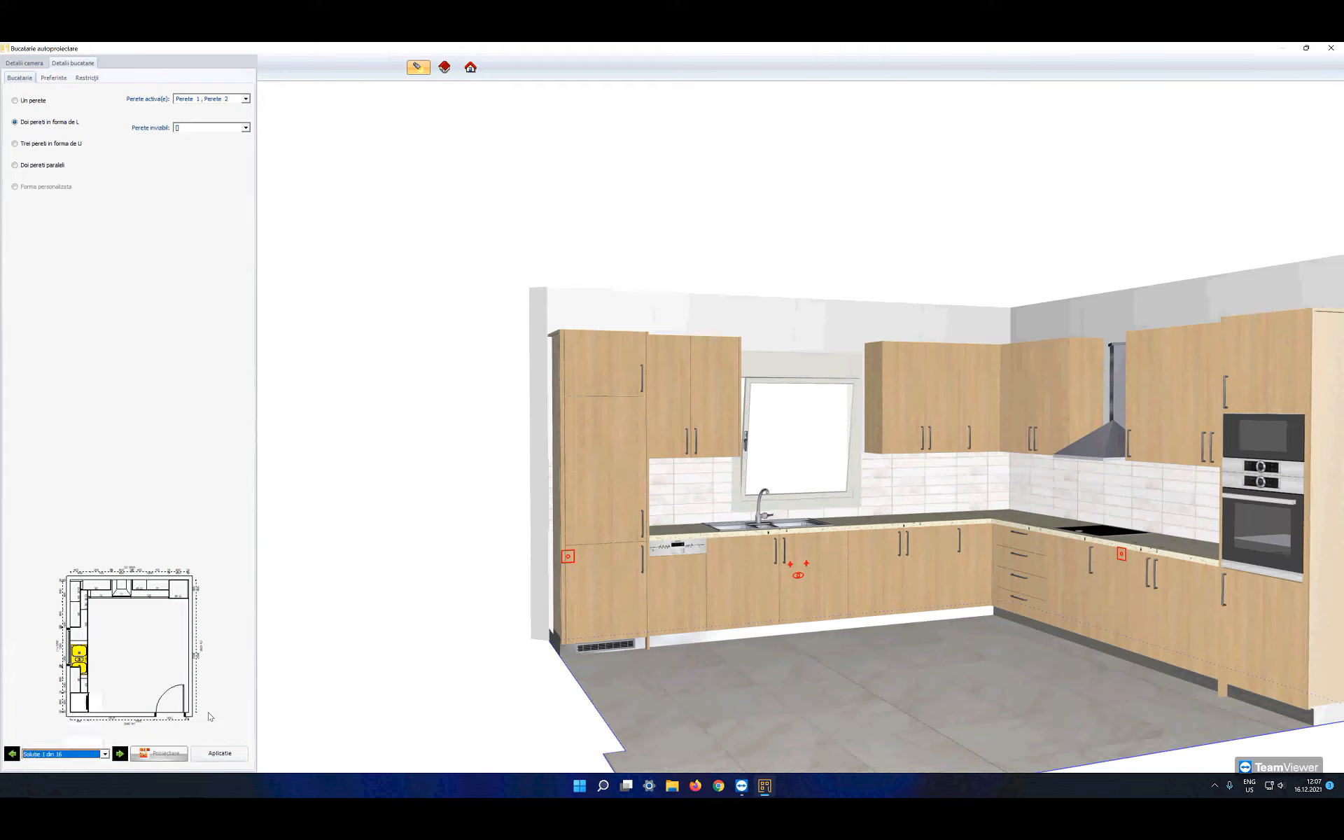
pyautogui.click(220, 754)
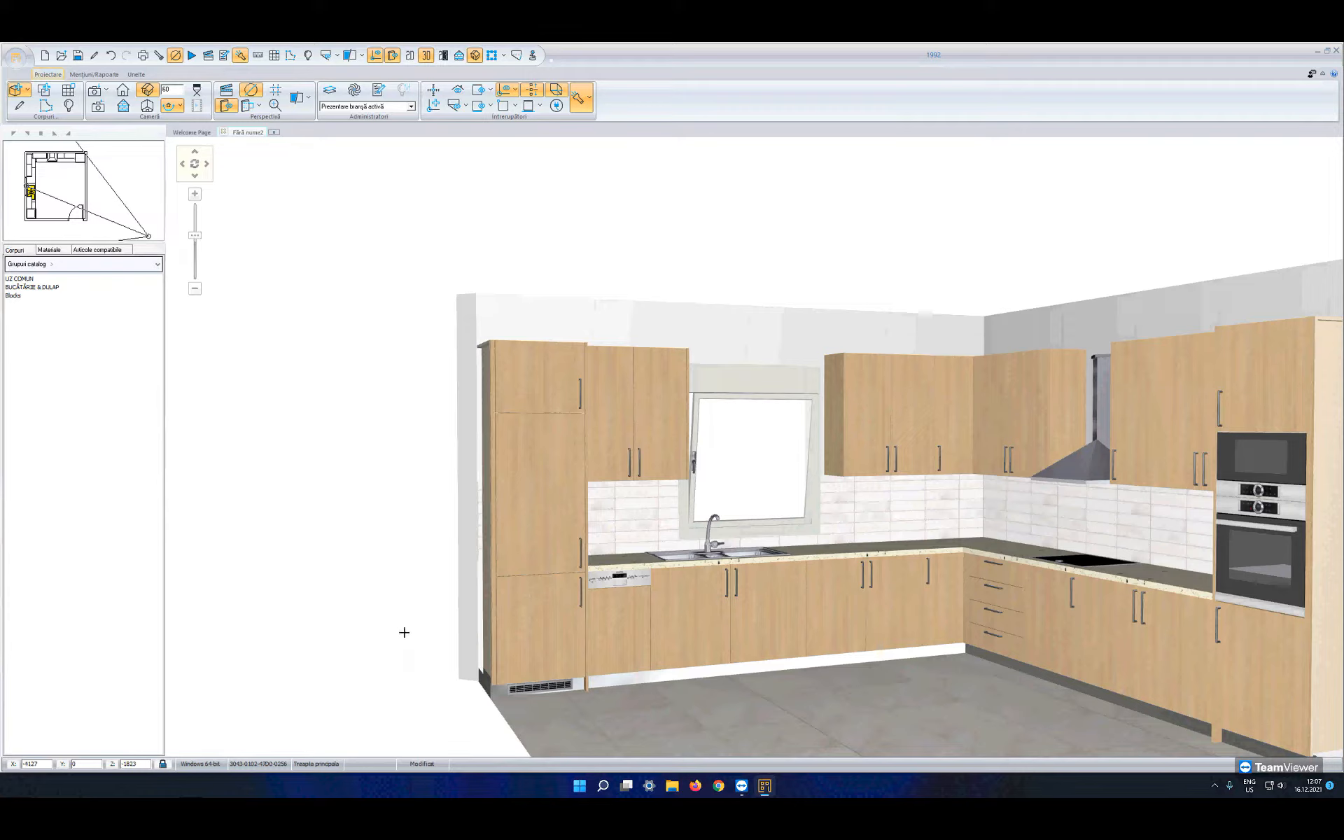
# Step: Reposition the camera and its target point in the plan view navigator to frame both cabinet walls, and hide the navigator
pyautogui.moveTo(714, 680); pyautogui.dragTo(589, 527)
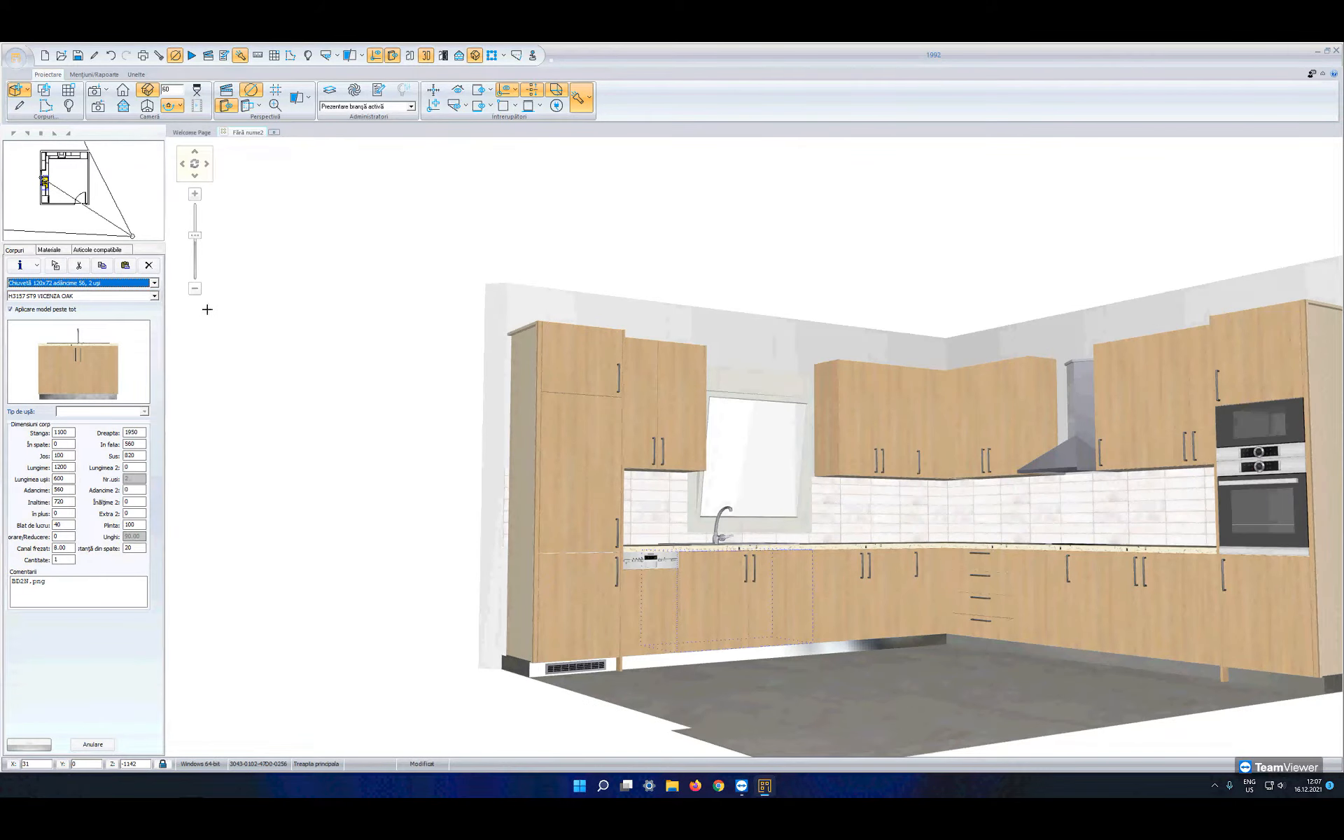
pyautogui.click(89, 185)
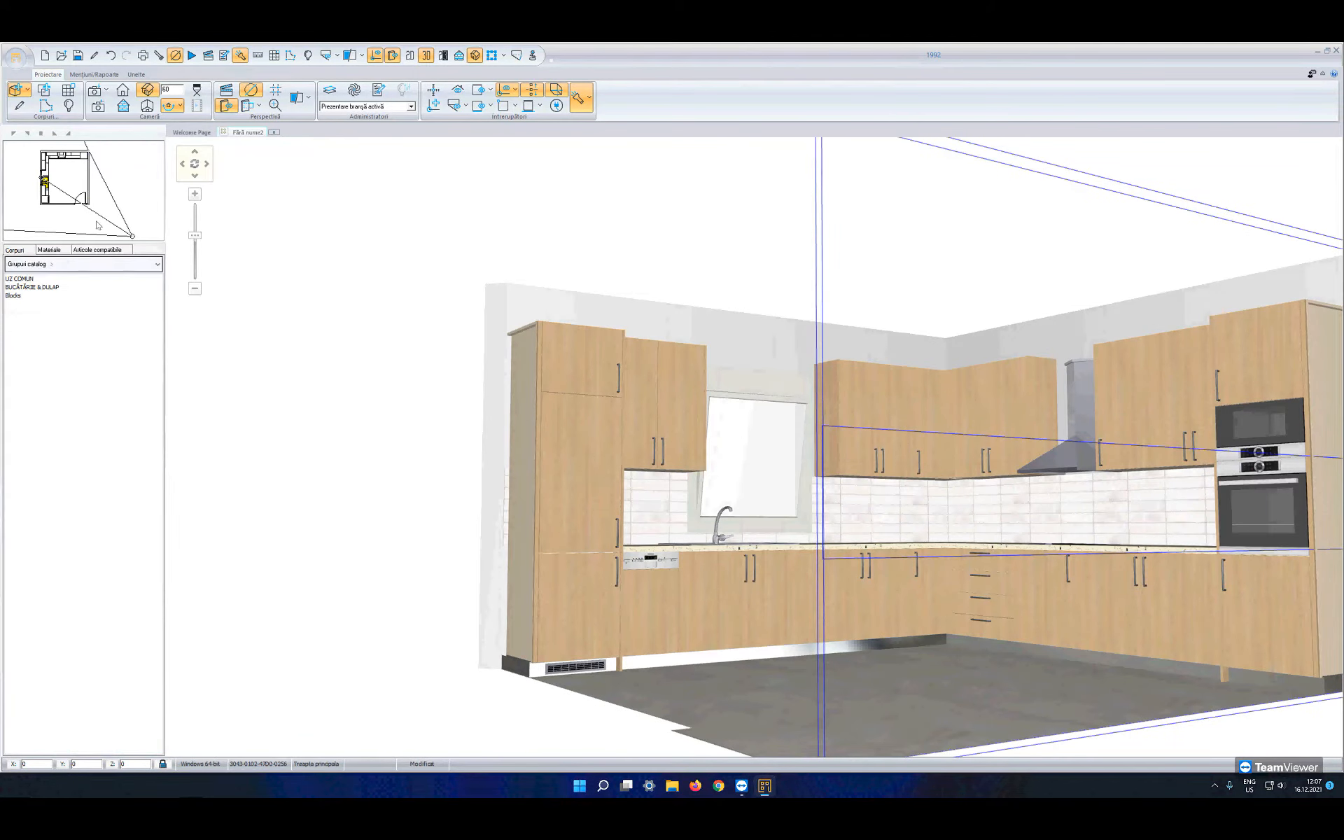
pyautogui.click(194, 165)
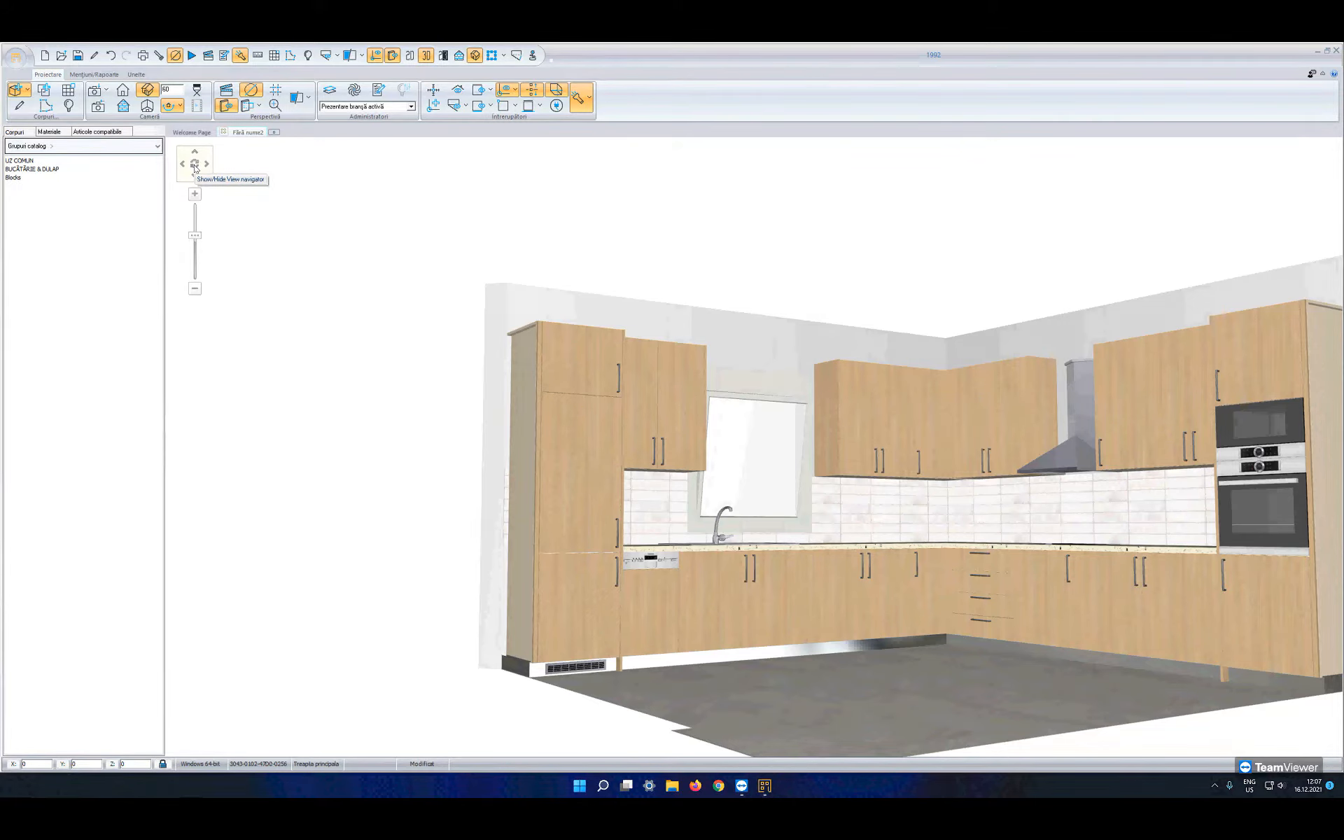
pyautogui.click(195, 165)
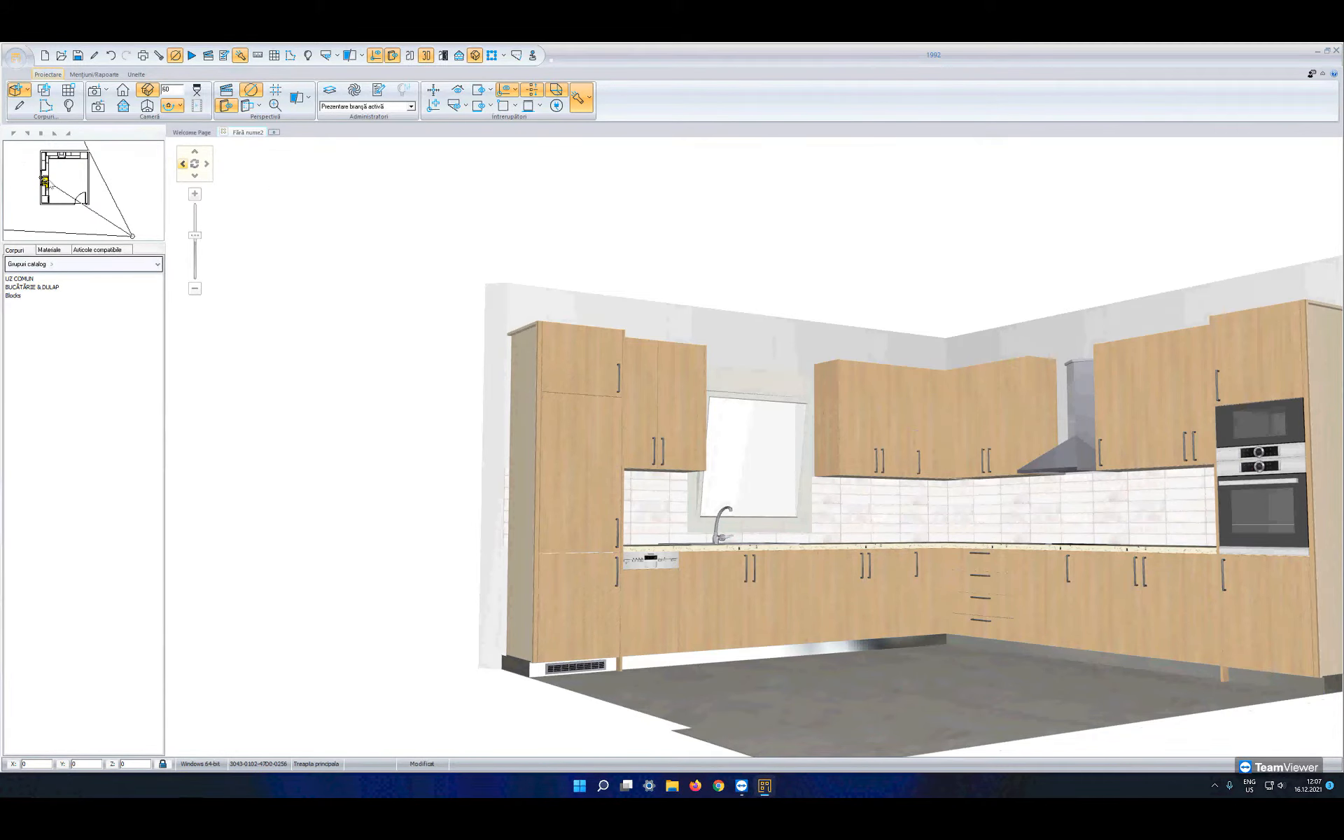
pyautogui.moveTo(44, 179); pyautogui.dragTo(66, 176)
pyautogui.moveTo(133, 238)
pyautogui.mouseDown()
pyautogui.moveTo(108, 238)
pyautogui.moveTo(112, 252)
pyautogui.mouseUp()
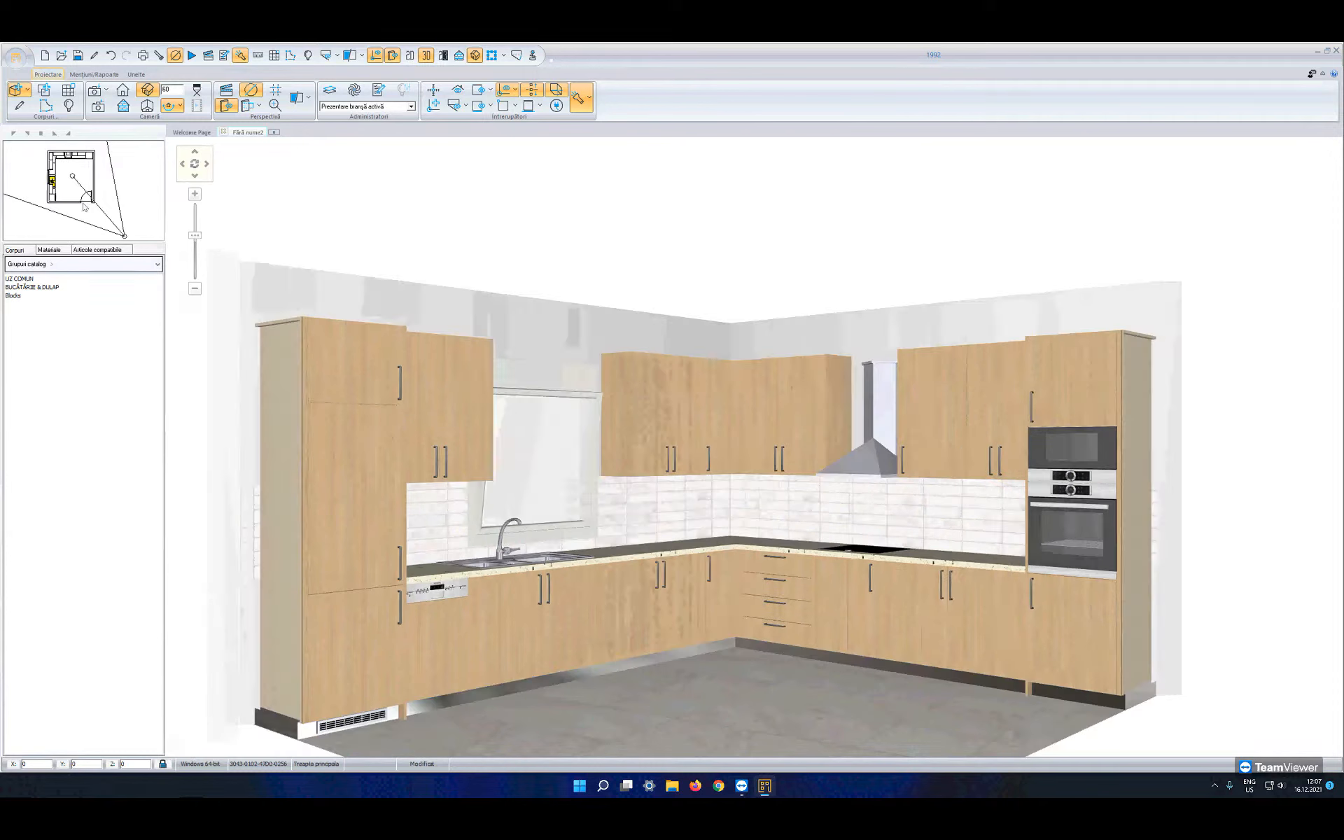
pyautogui.moveTo(72, 178); pyautogui.dragTo(75, 189)
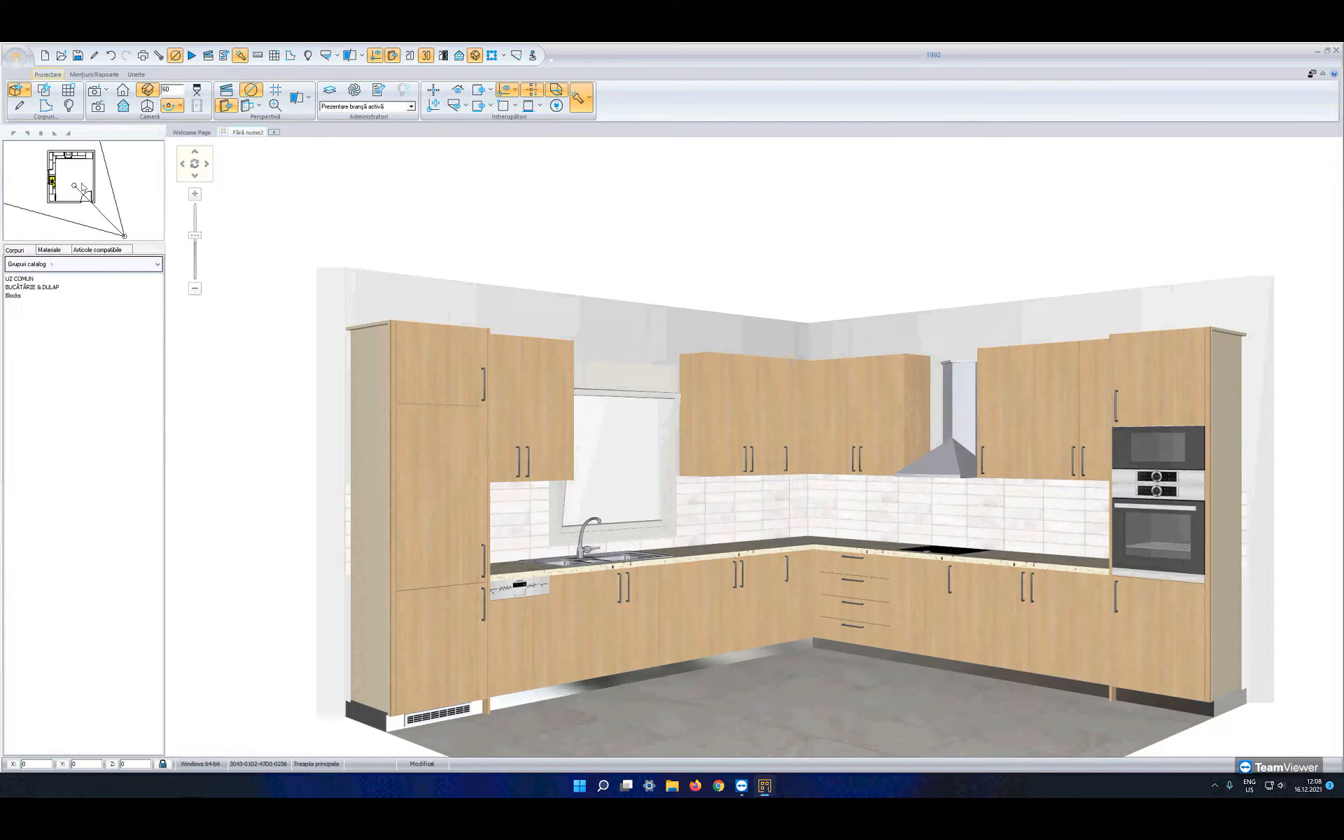
pyautogui.click(196, 167)
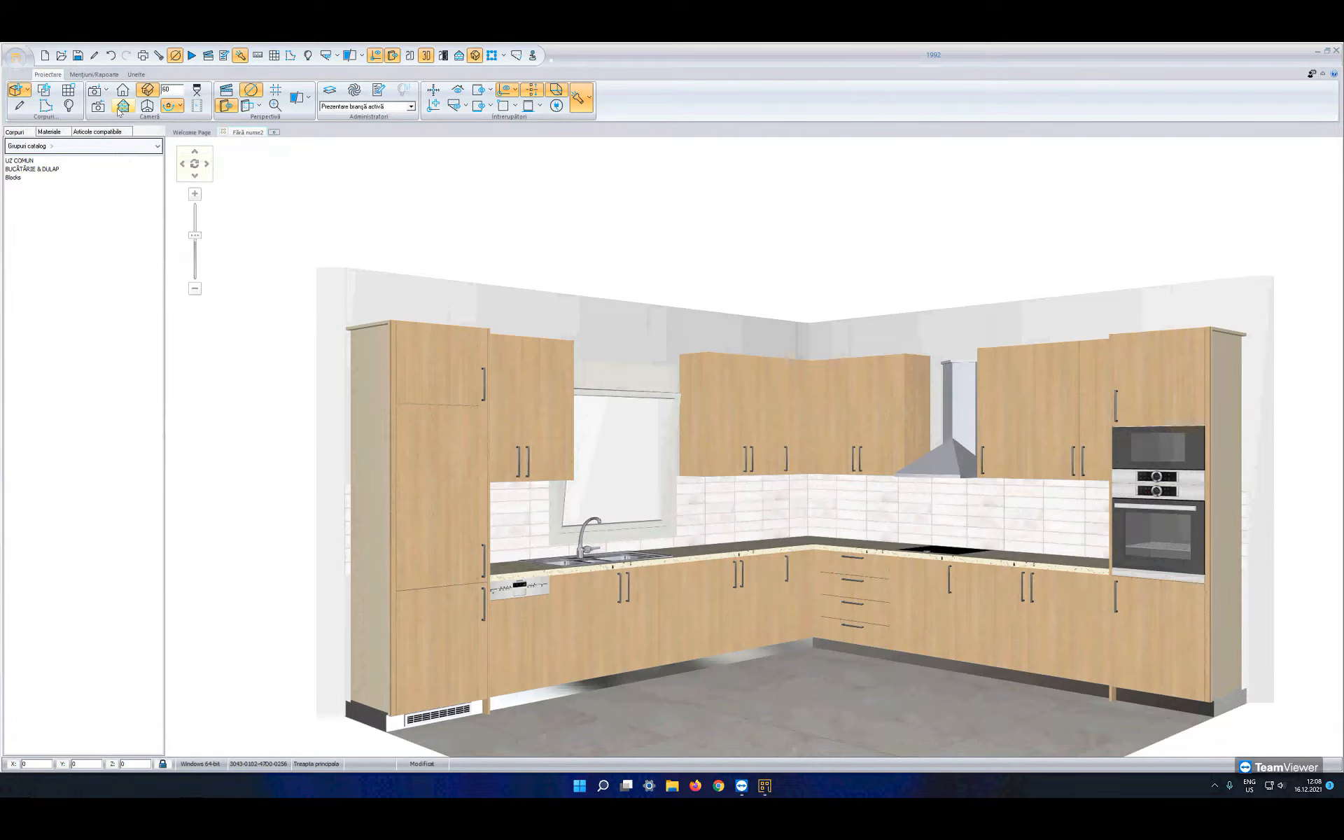
# Step: Hide all cabinet doors to inspect the interiors and built-in appliances from different angles, and show the doors again
pyautogui.click(455, 106)
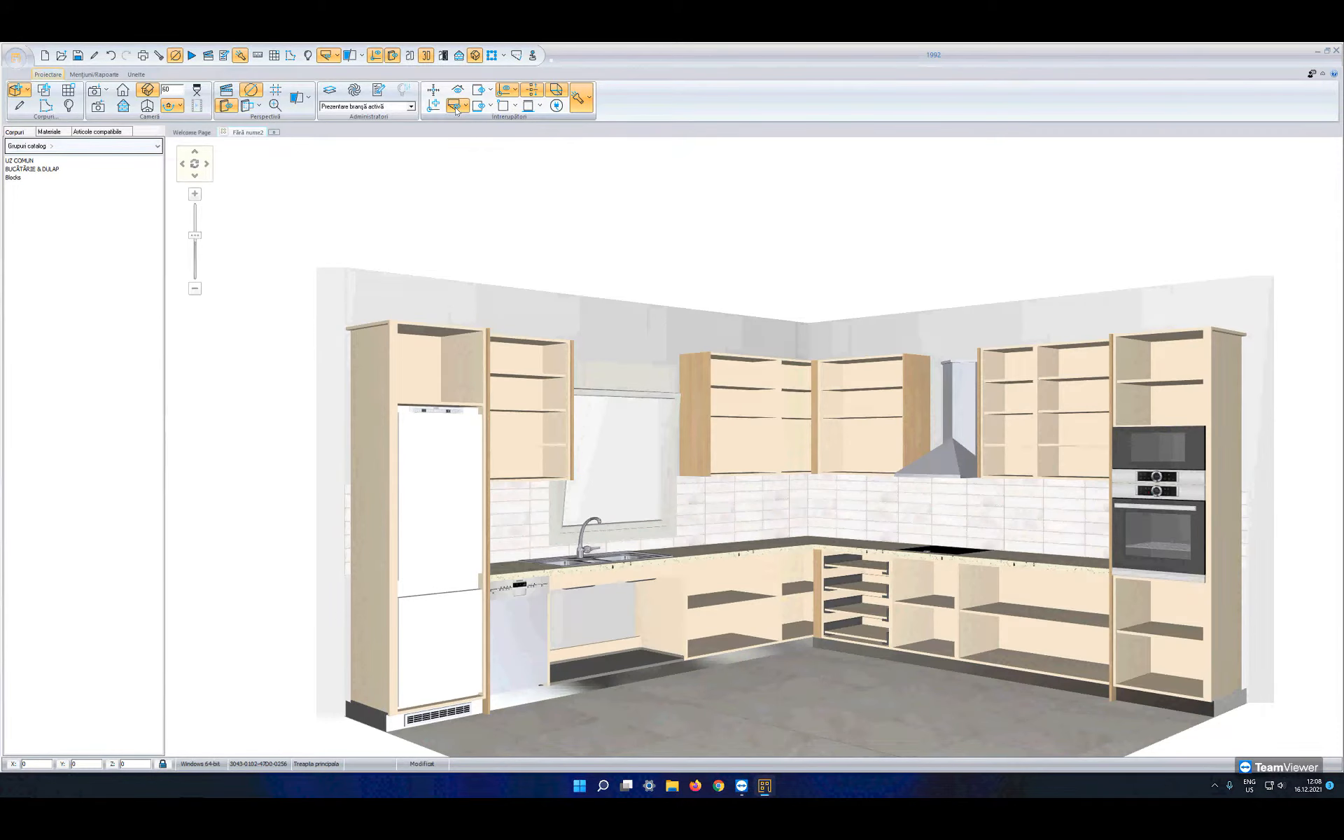
pyautogui.moveTo(917, 674); pyautogui.dragTo(795, 687, button='middle')
pyautogui.scroll(2, 795, 687)
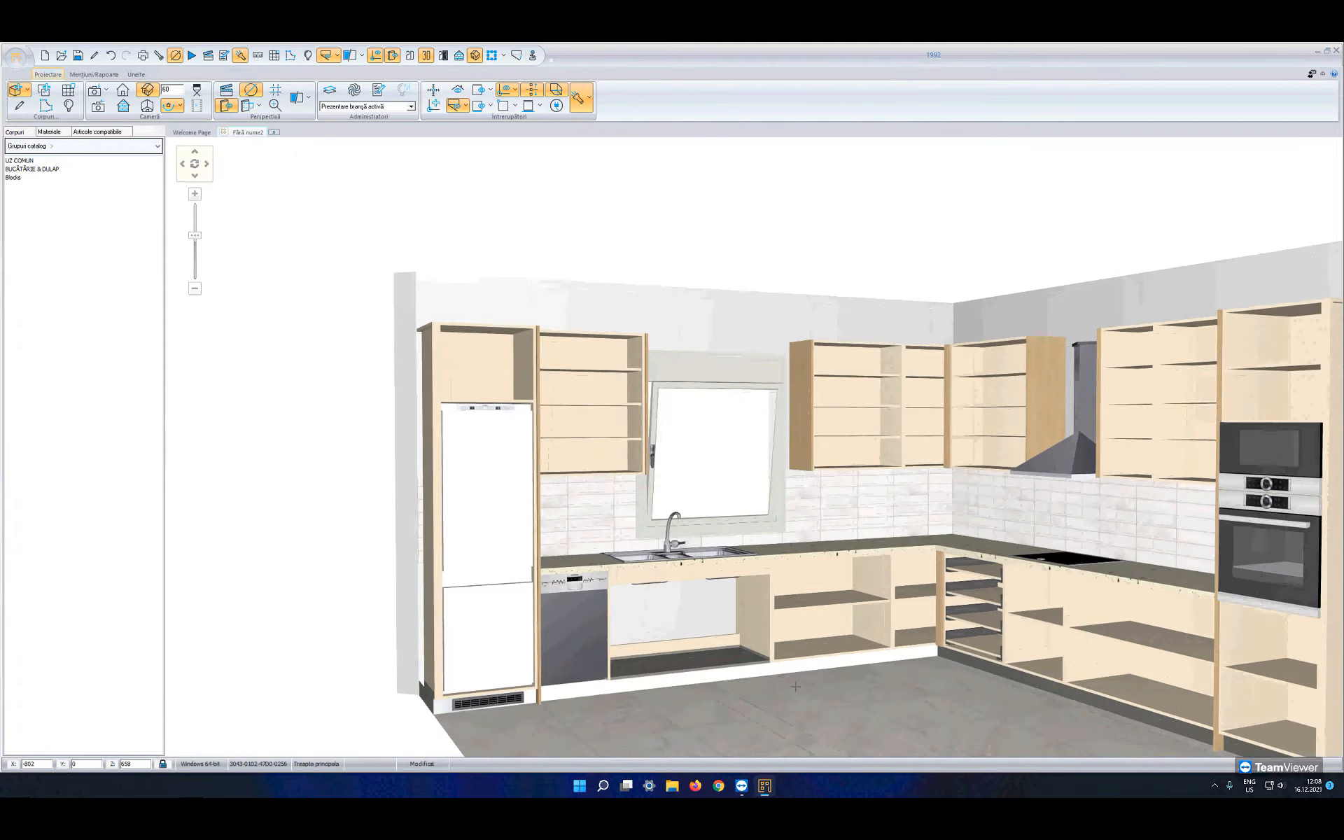
pyautogui.click(795, 687)
pyautogui.moveTo(793, 687); pyautogui.dragTo(925, 674, button='middle')
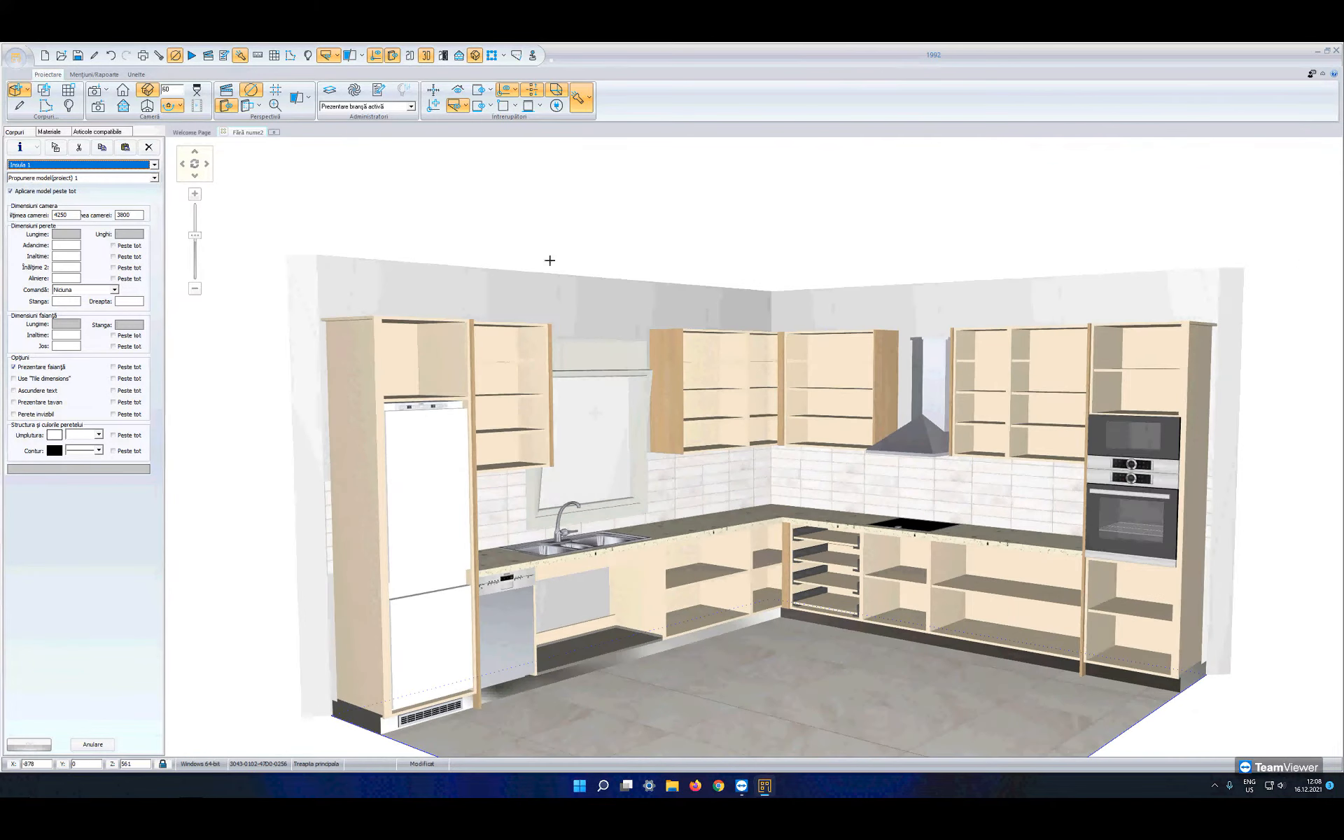
pyautogui.click(462, 105)
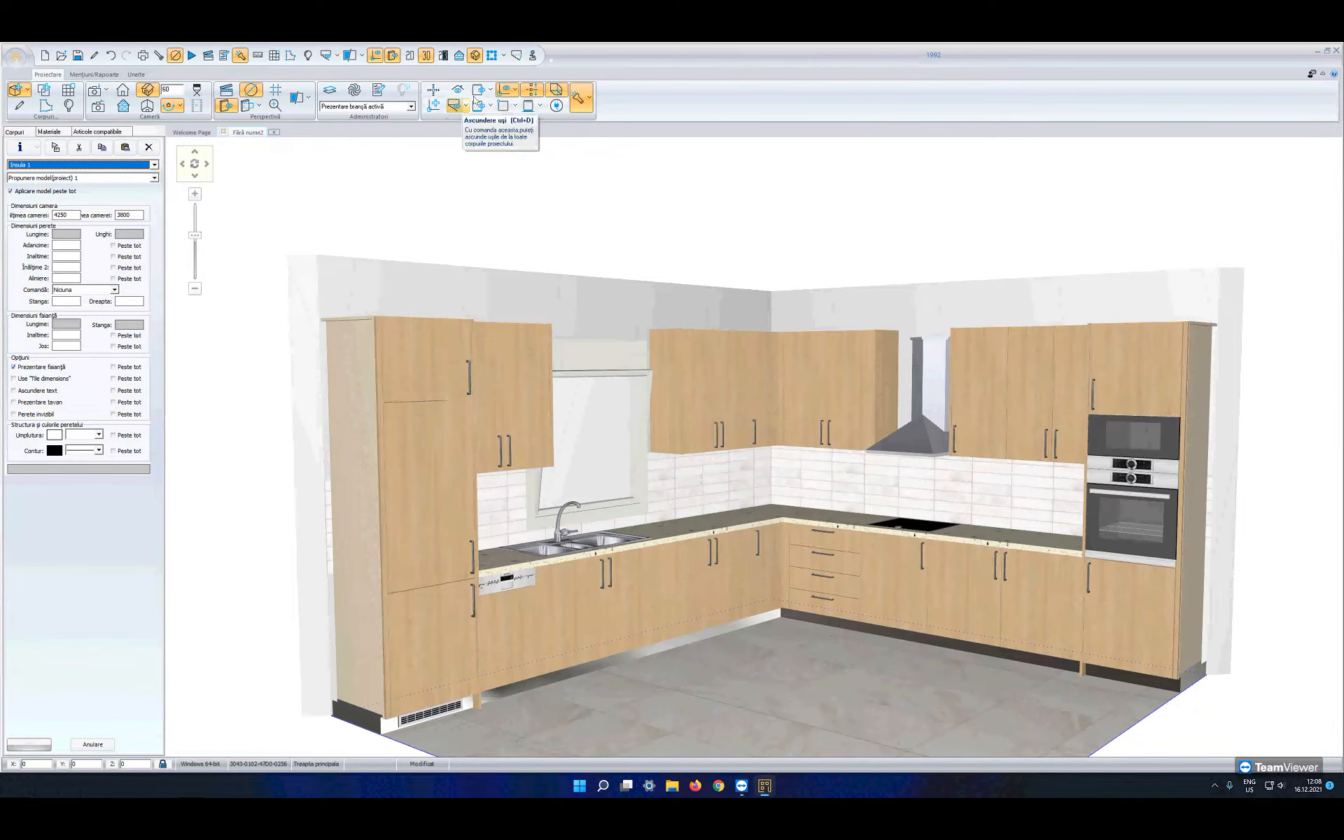
# Step: Play the door hinge animation for the two-door wall cabinet beside the window, opening and closing the doors
pyautogui.click(516, 56)
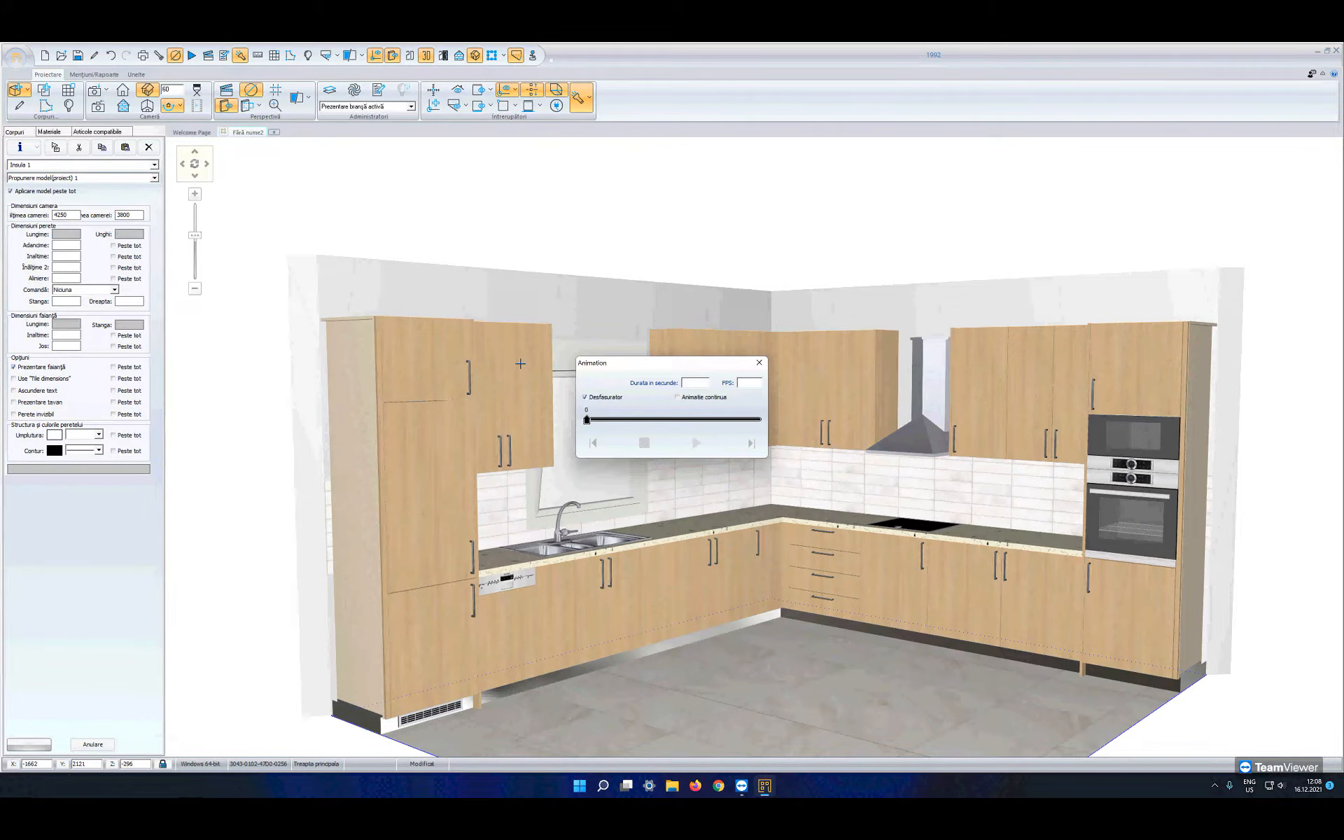
pyautogui.click(522, 365)
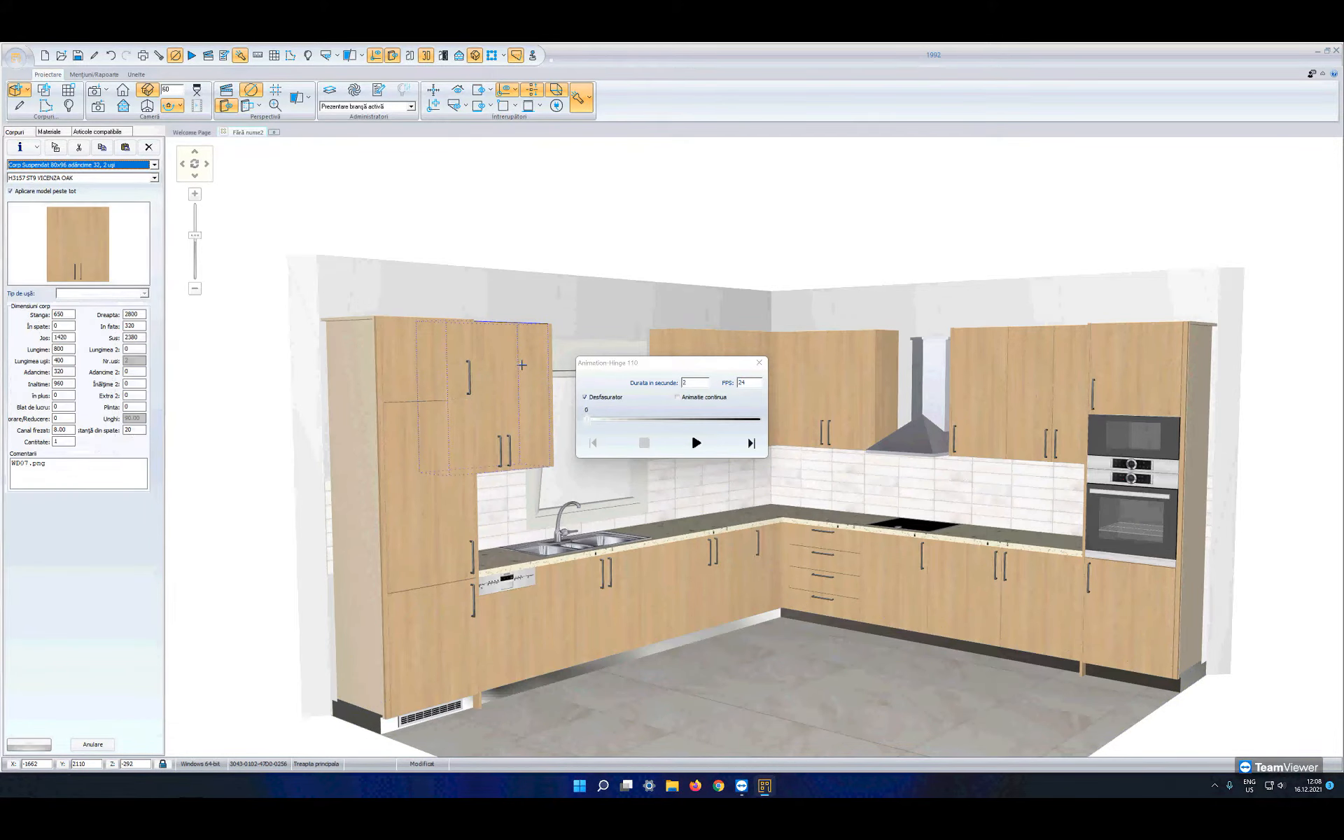
pyautogui.click(696, 442)
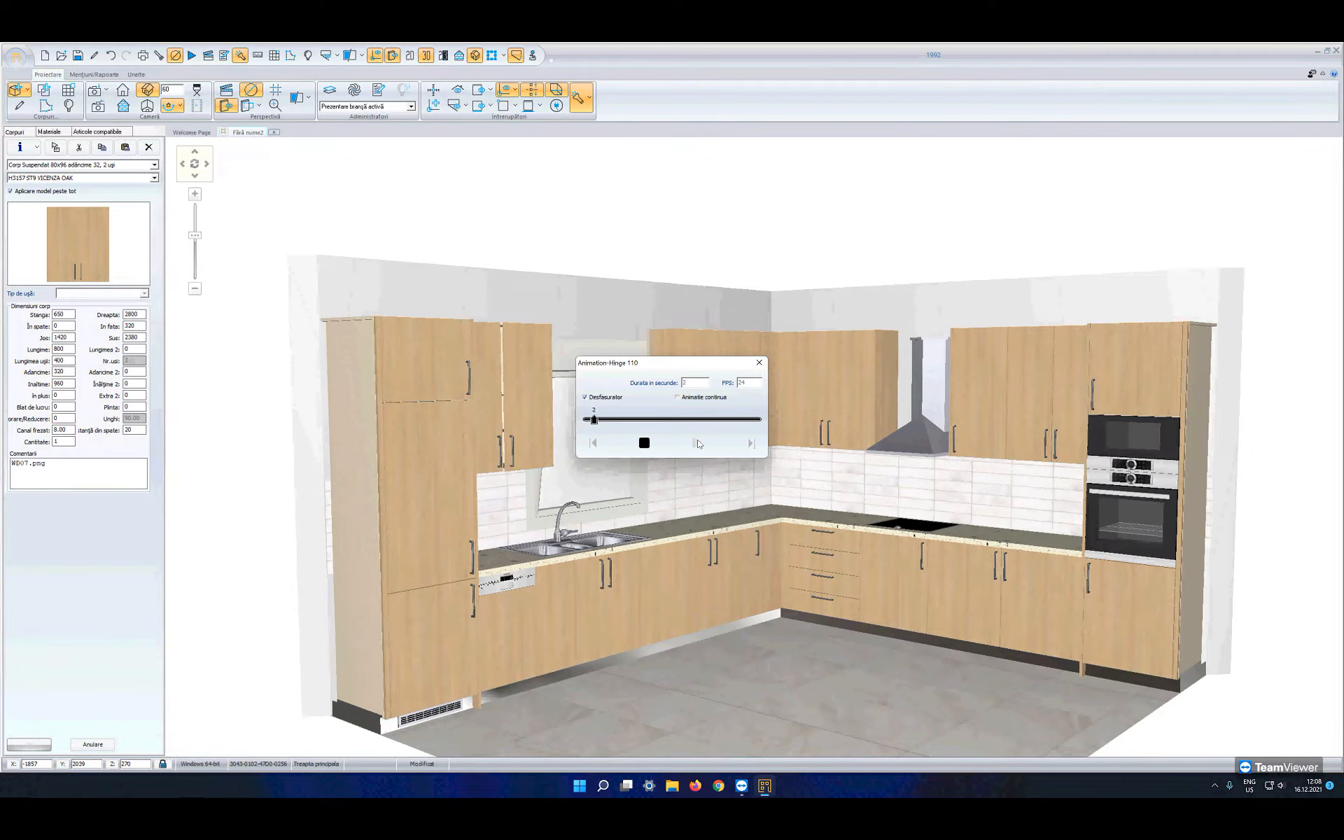
pyautogui.moveTo(717, 359); pyautogui.dragTo(763, 275)
pyautogui.click(740, 359)
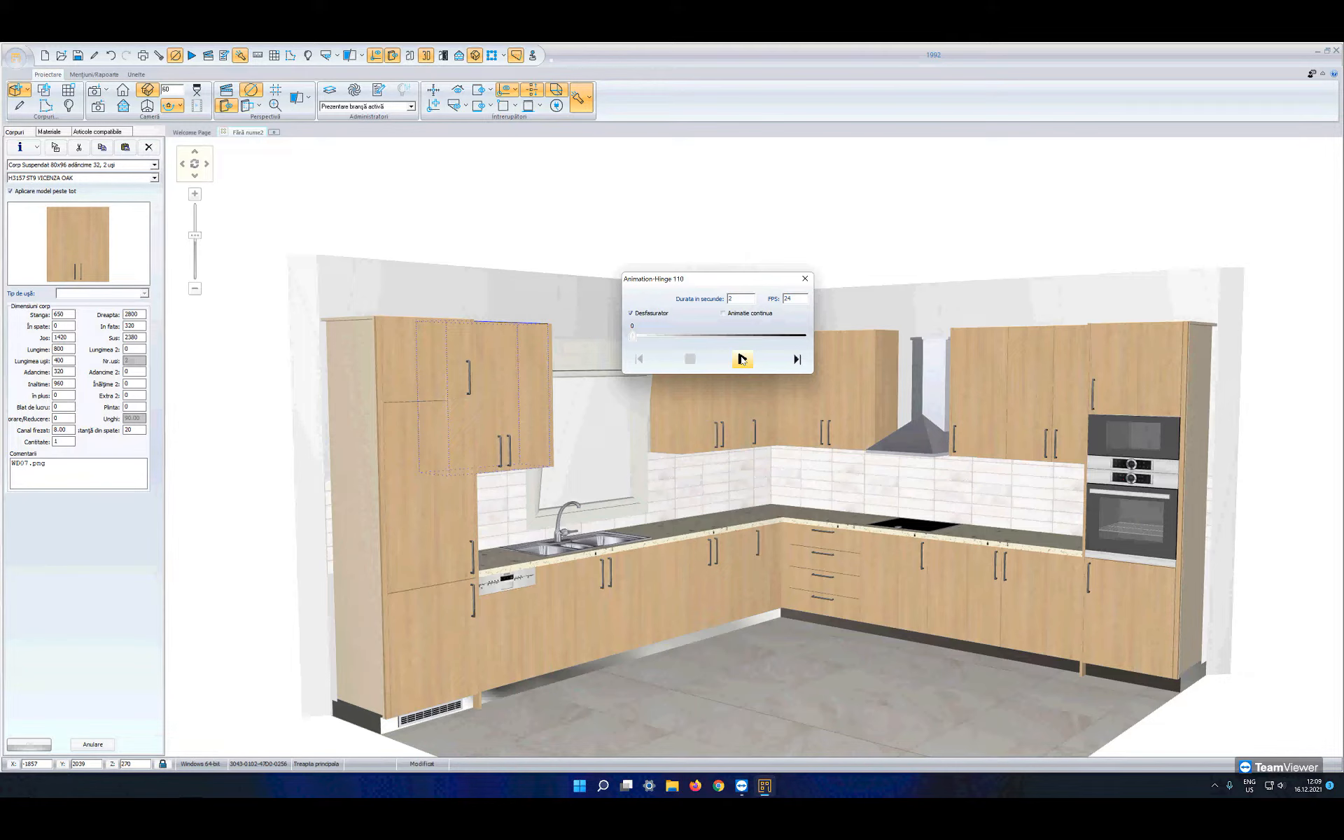
# Step: Play the opening animation of the second drawer in the four-drawer base cabinet, and run it in Animatie continua until stopping it
pyautogui.click(807, 554)
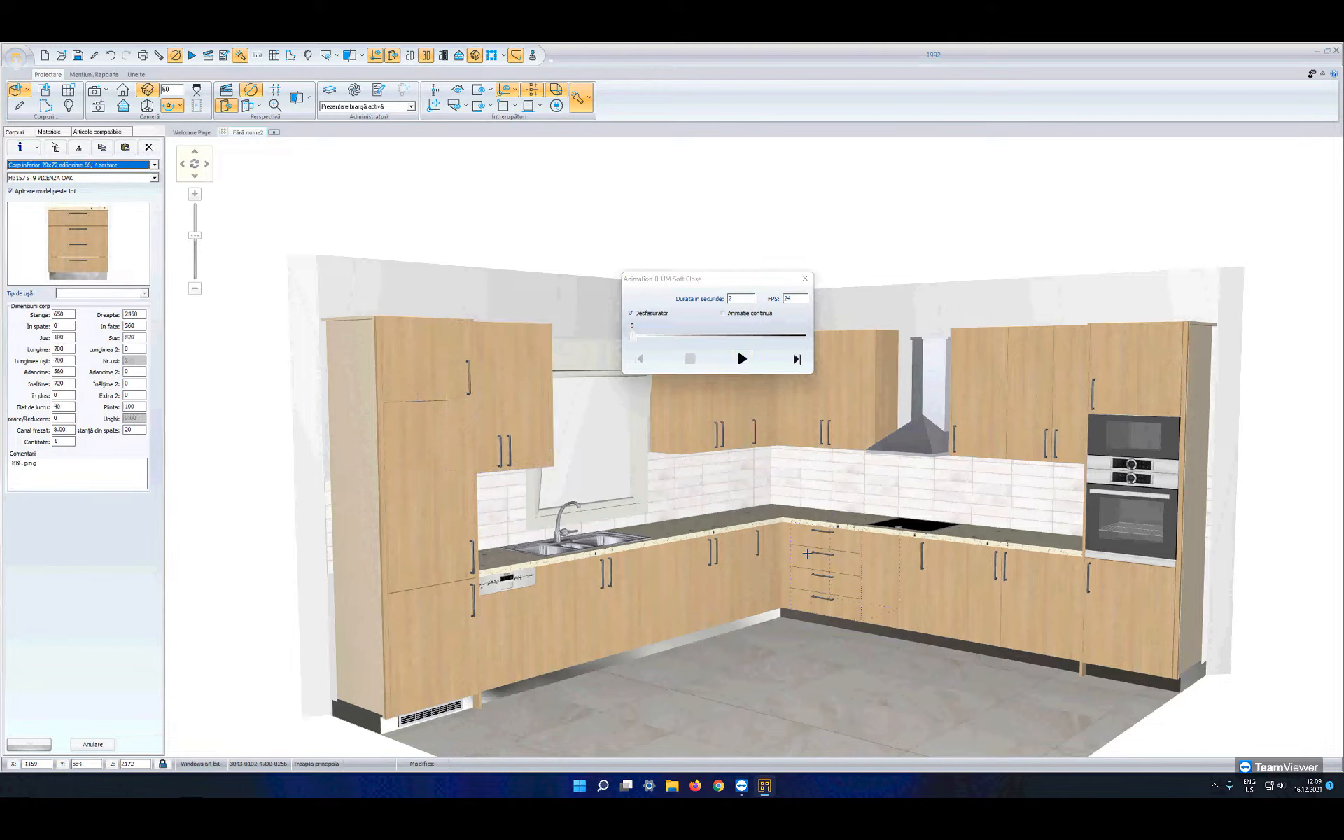
pyautogui.click(741, 359)
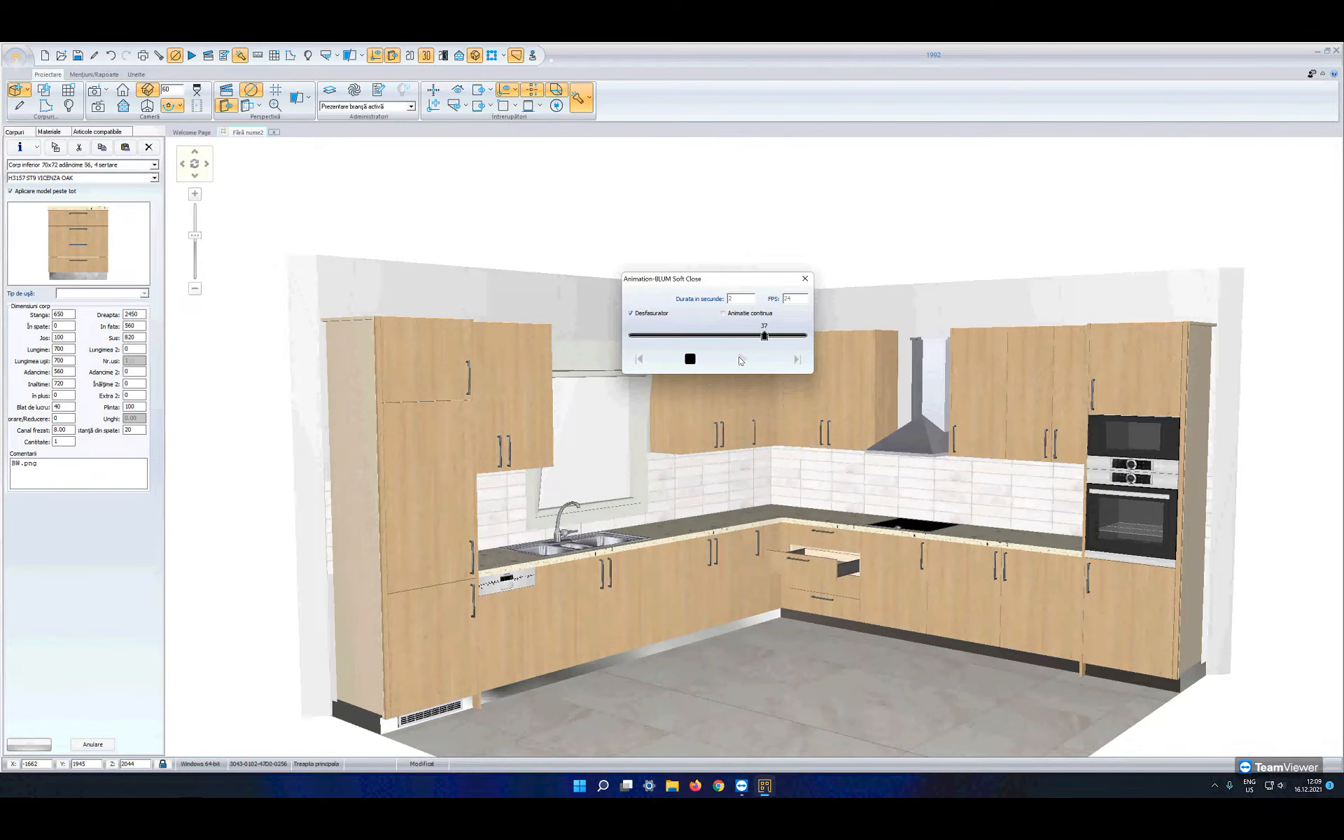
pyautogui.click(728, 313)
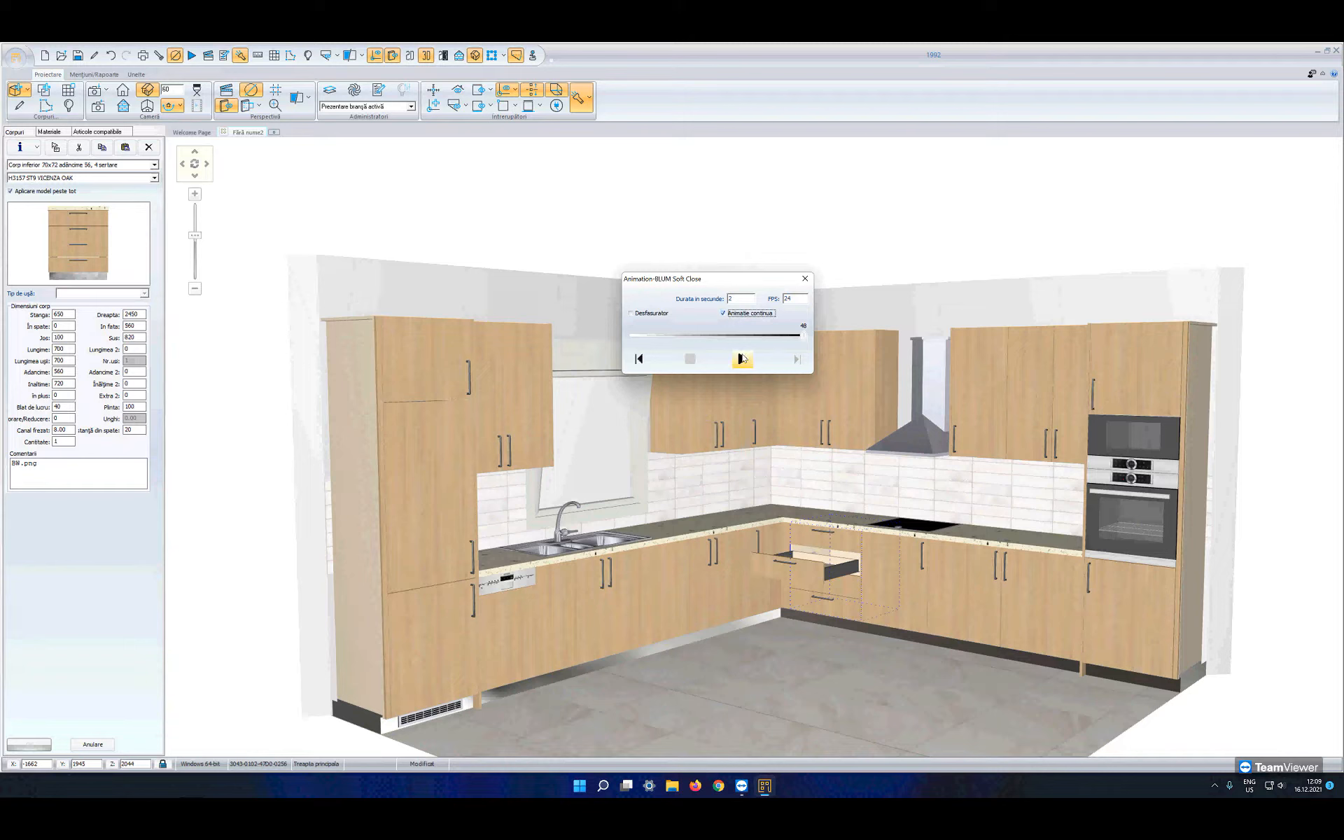
pyautogui.click(742, 359)
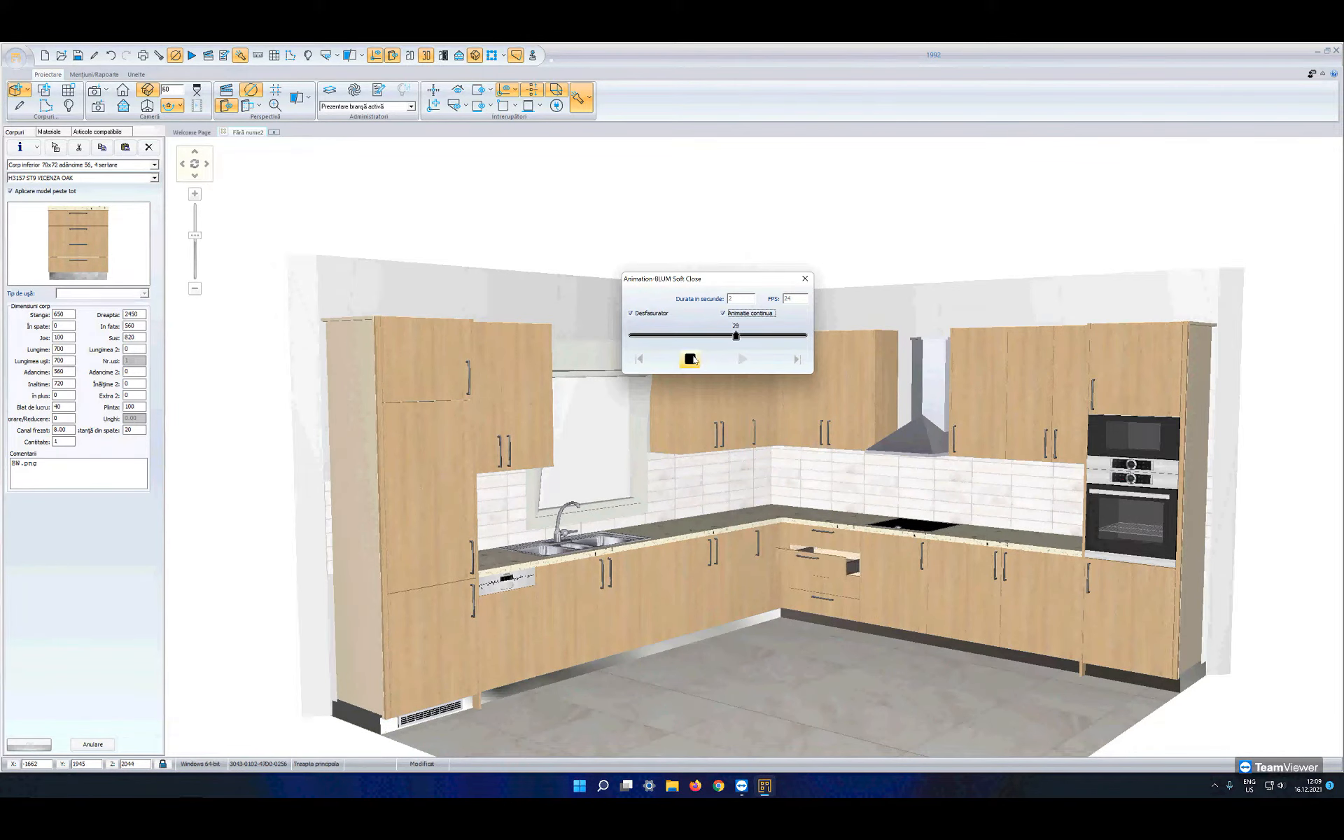
pyautogui.click(691, 359)
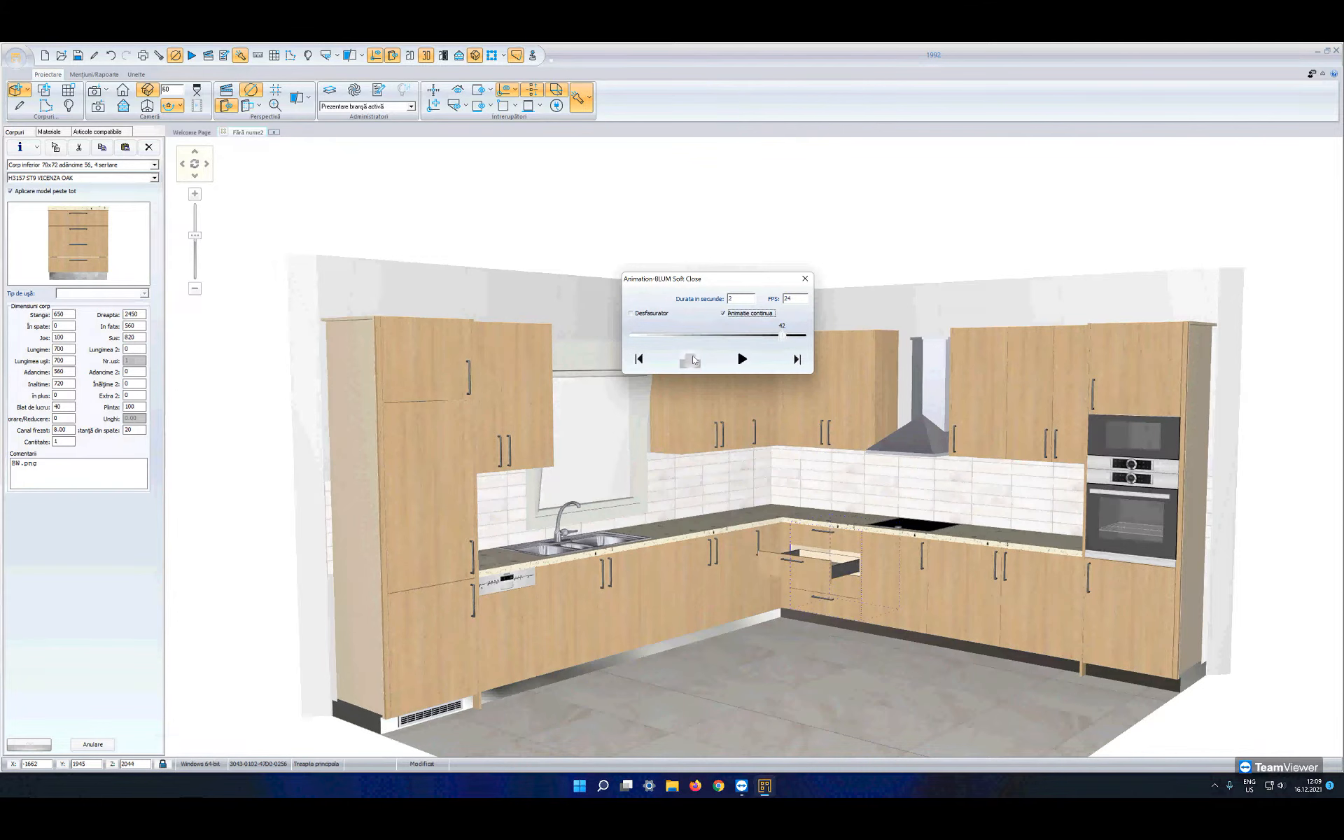
# Step: Turn off Animatie continua, play the drawer's closing movement, and exit the Animation tool
pyautogui.click(724, 315)
pyautogui.click(742, 359)
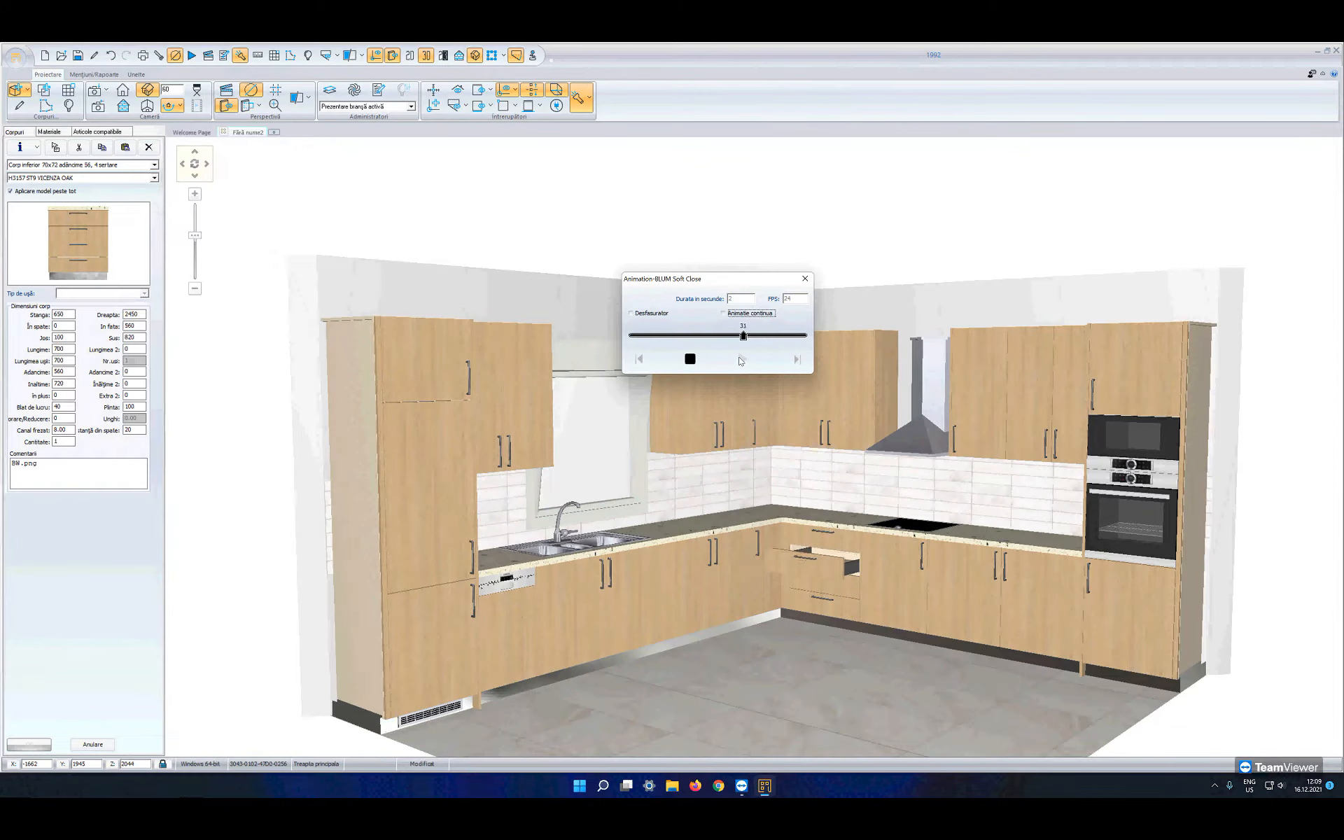
pyautogui.click(805, 280)
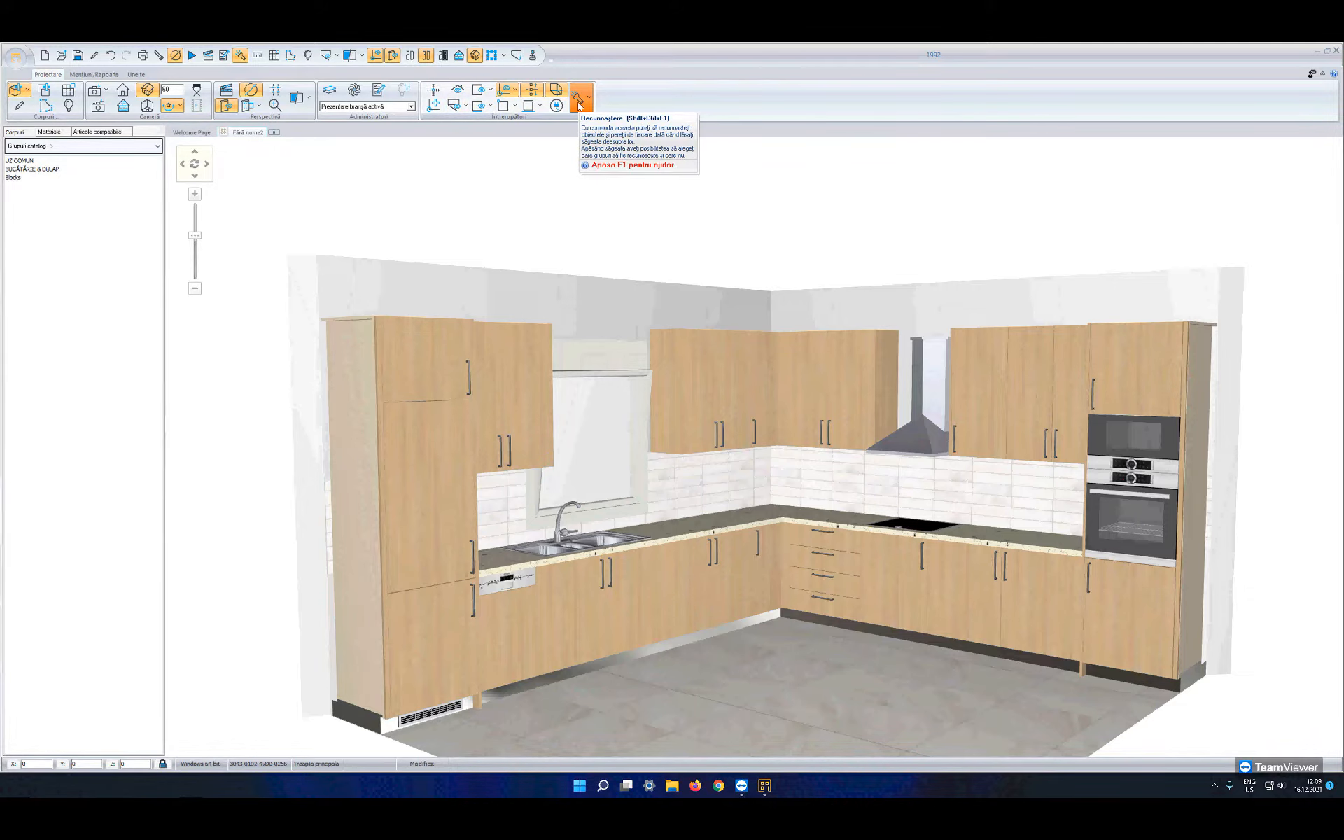
# Step: Try object recognition (Recunoaștere) by selecting the wall cabinet beside the window, switching recognition off, and switching it back on
pyautogui.click(580, 106)
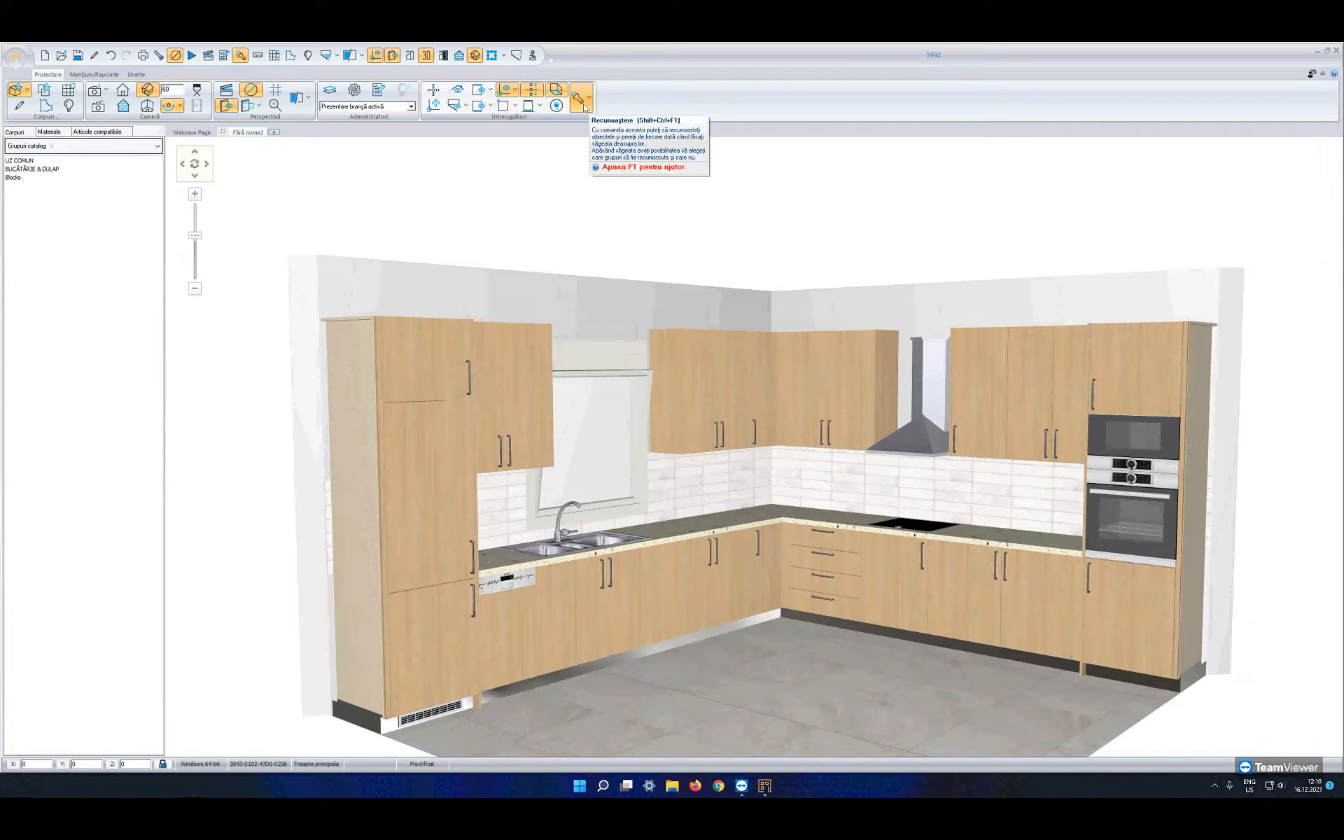
pyautogui.click(539, 392)
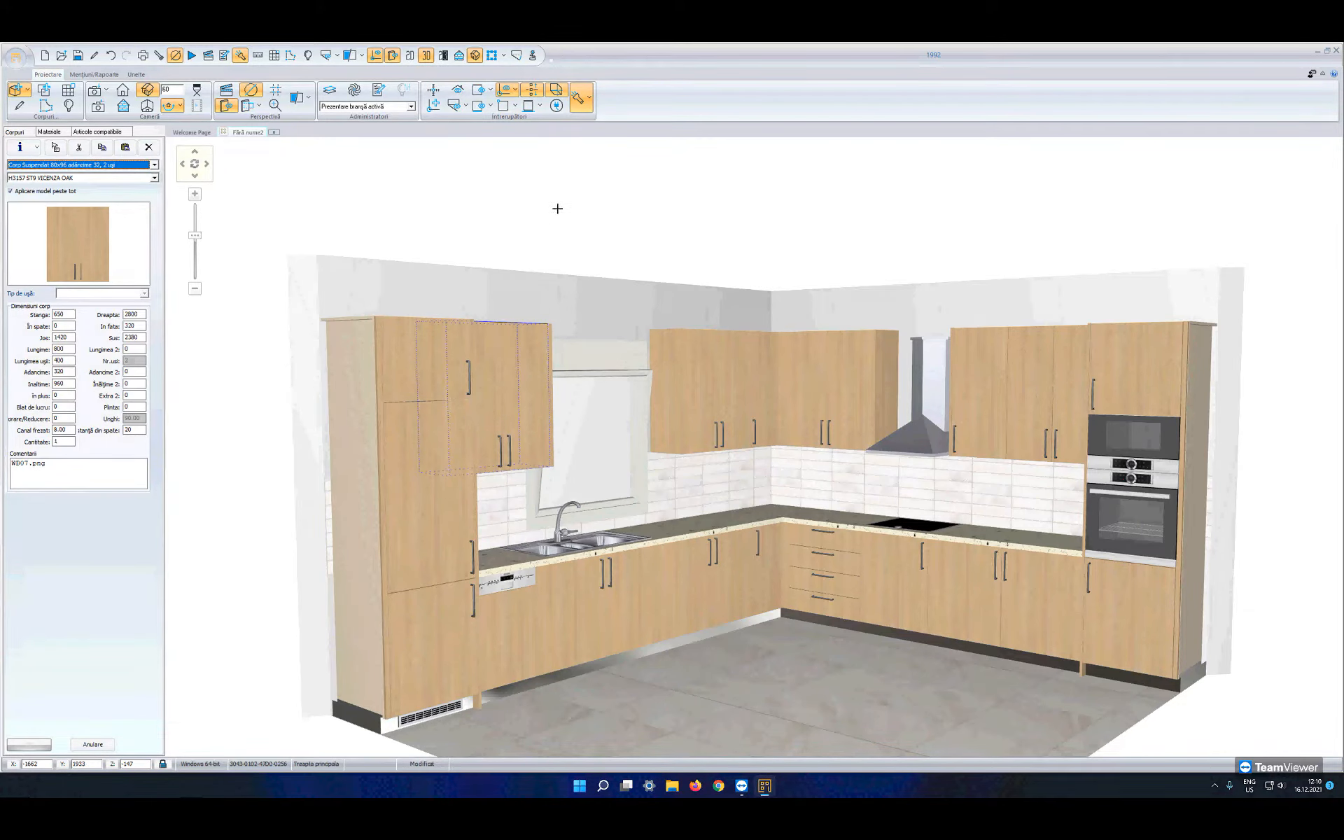
pyautogui.click(581, 105)
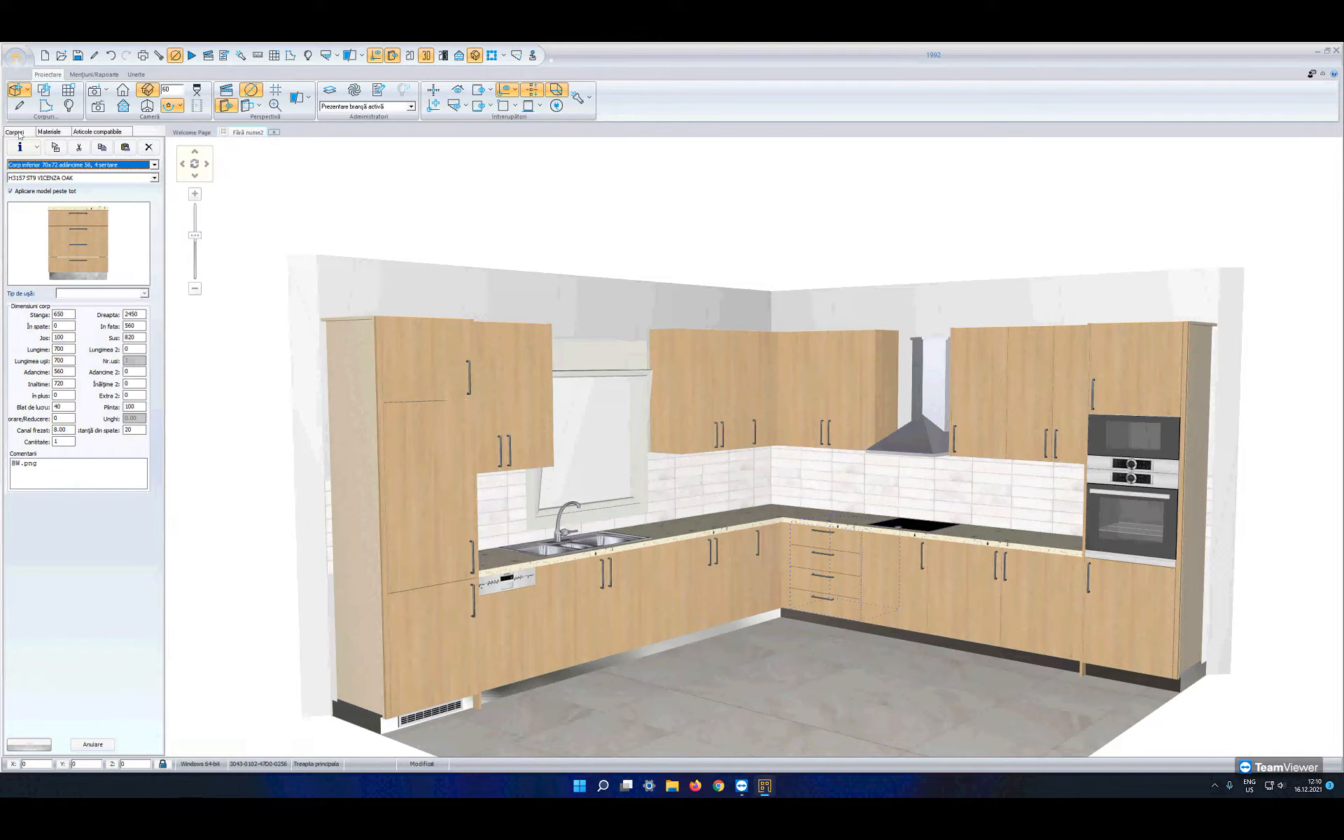
pyautogui.click(577, 102)
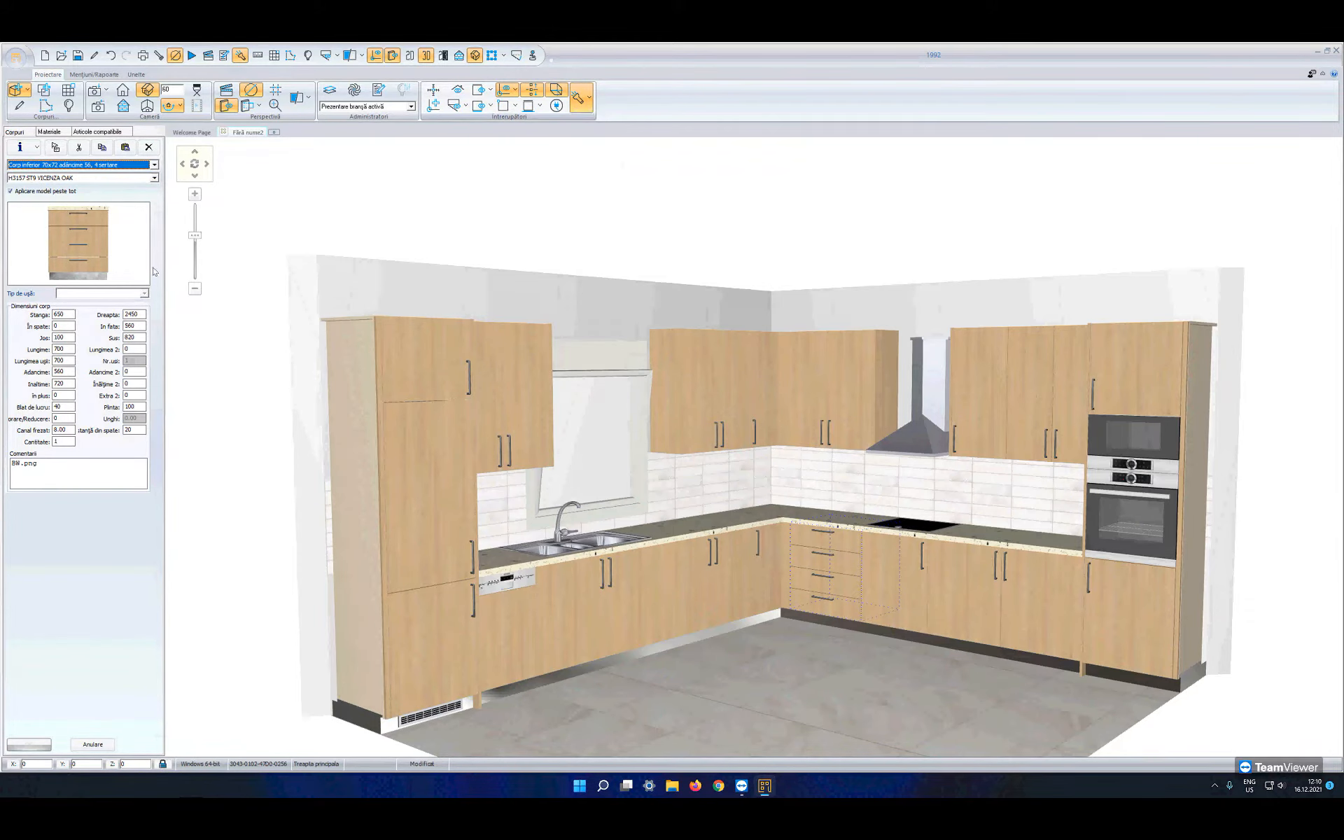
# Step: Replace the wall cabinet beside the window with the compatible 80x96 model 1 ușă + 1 ușă sticlă deschidere sus rabatabilă
pyautogui.press('Escape')
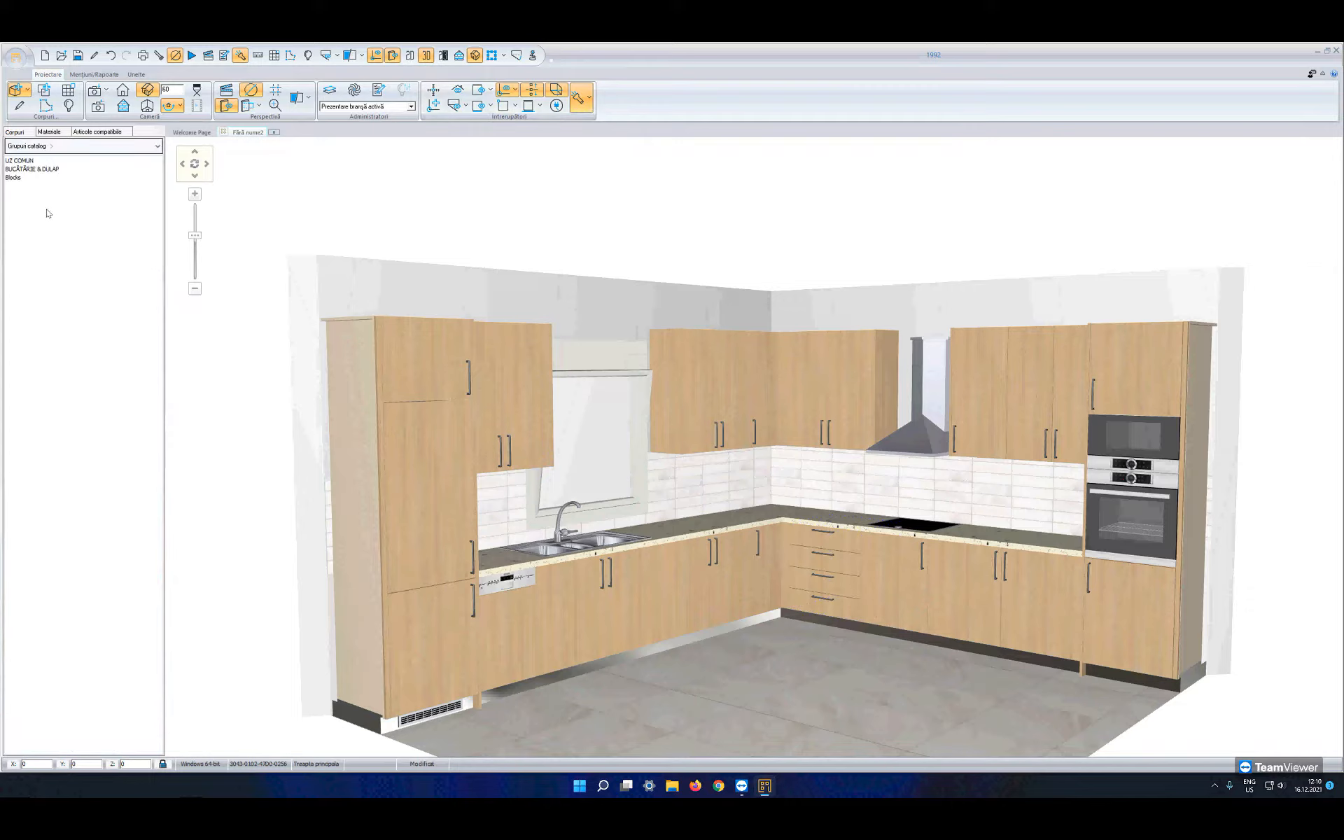
pyautogui.click(97, 131)
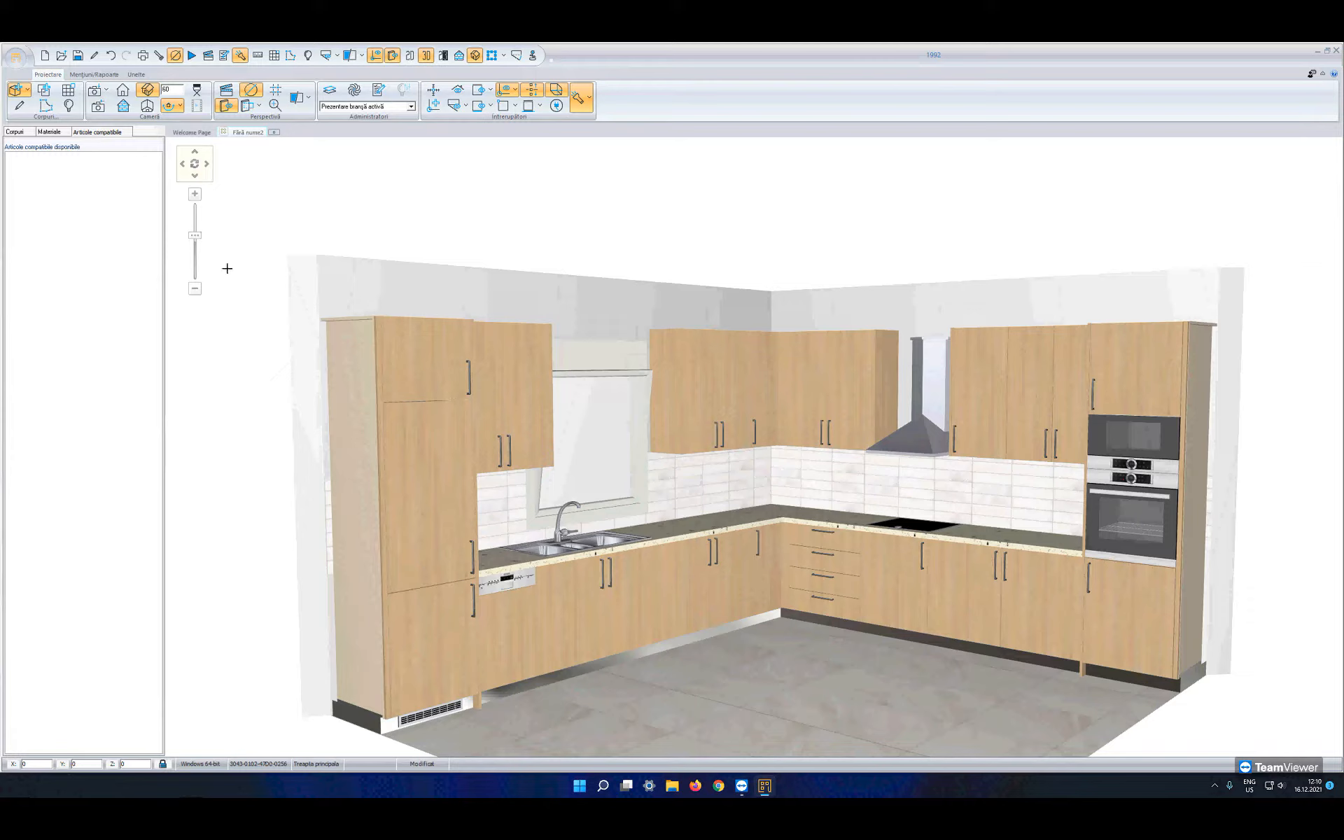
pyautogui.click(485, 375)
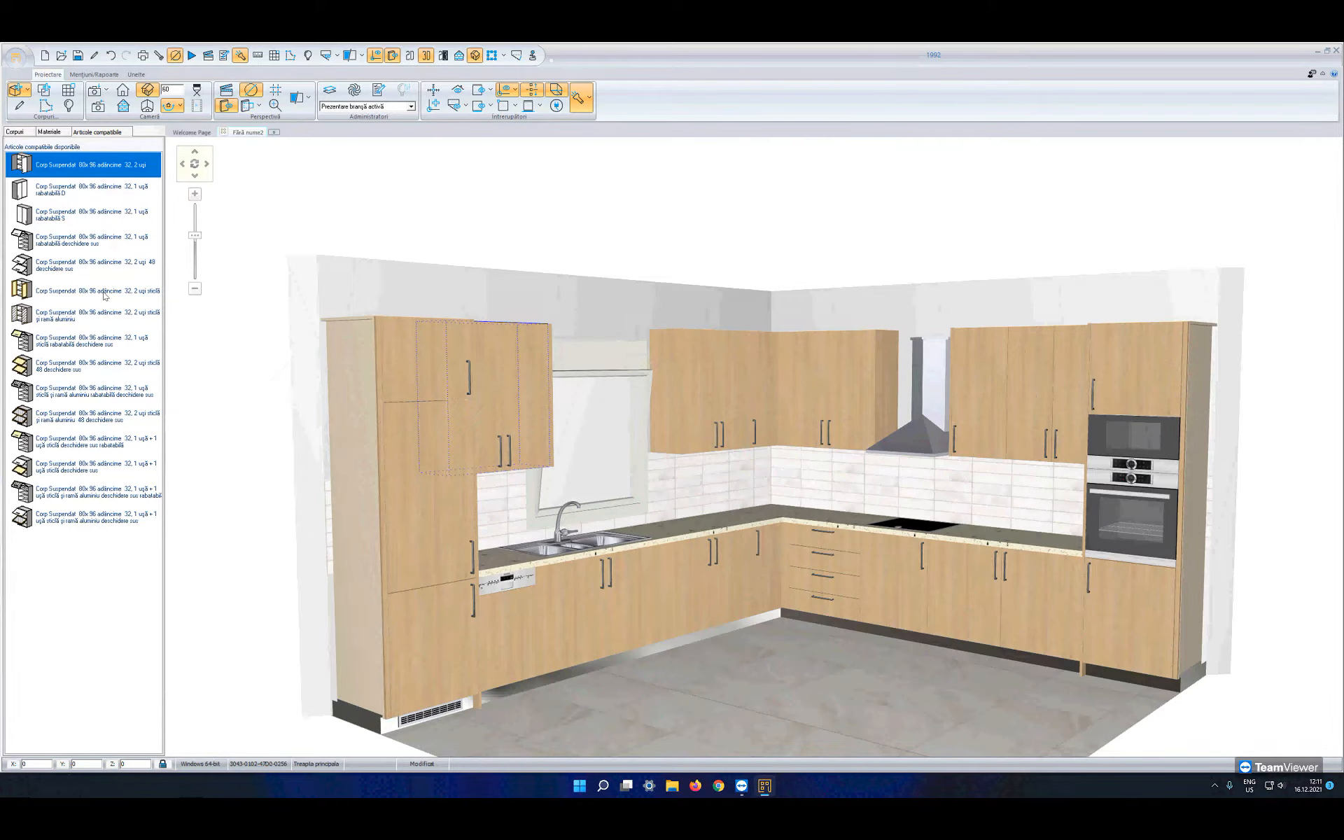
pyautogui.doubleClick(83, 445)
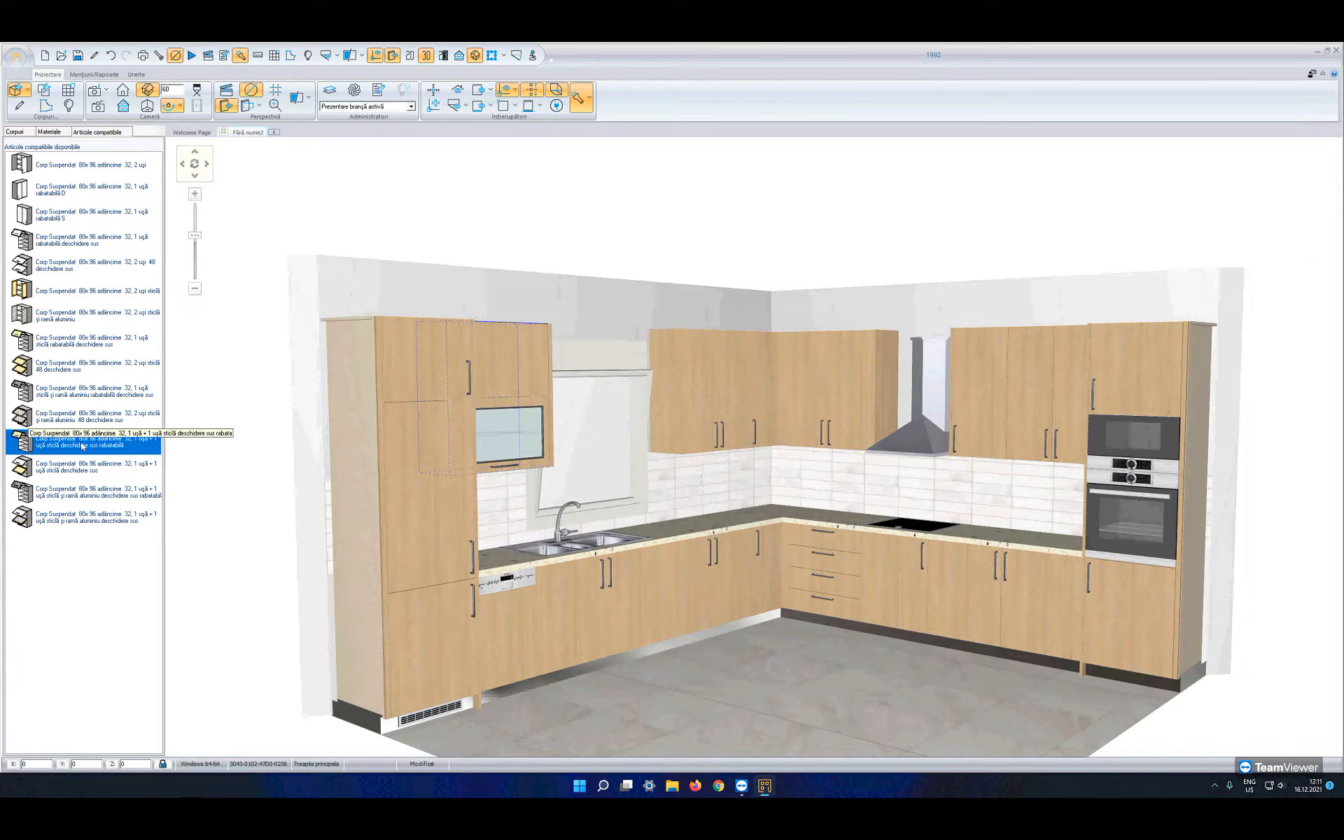
# Step: Replace the two-door base cabinet near the corner with Corp inferior 100x72 adâncime 56, 2 sertare duble + 1 sertar adânc cu sticlă
pyautogui.click(710, 575)
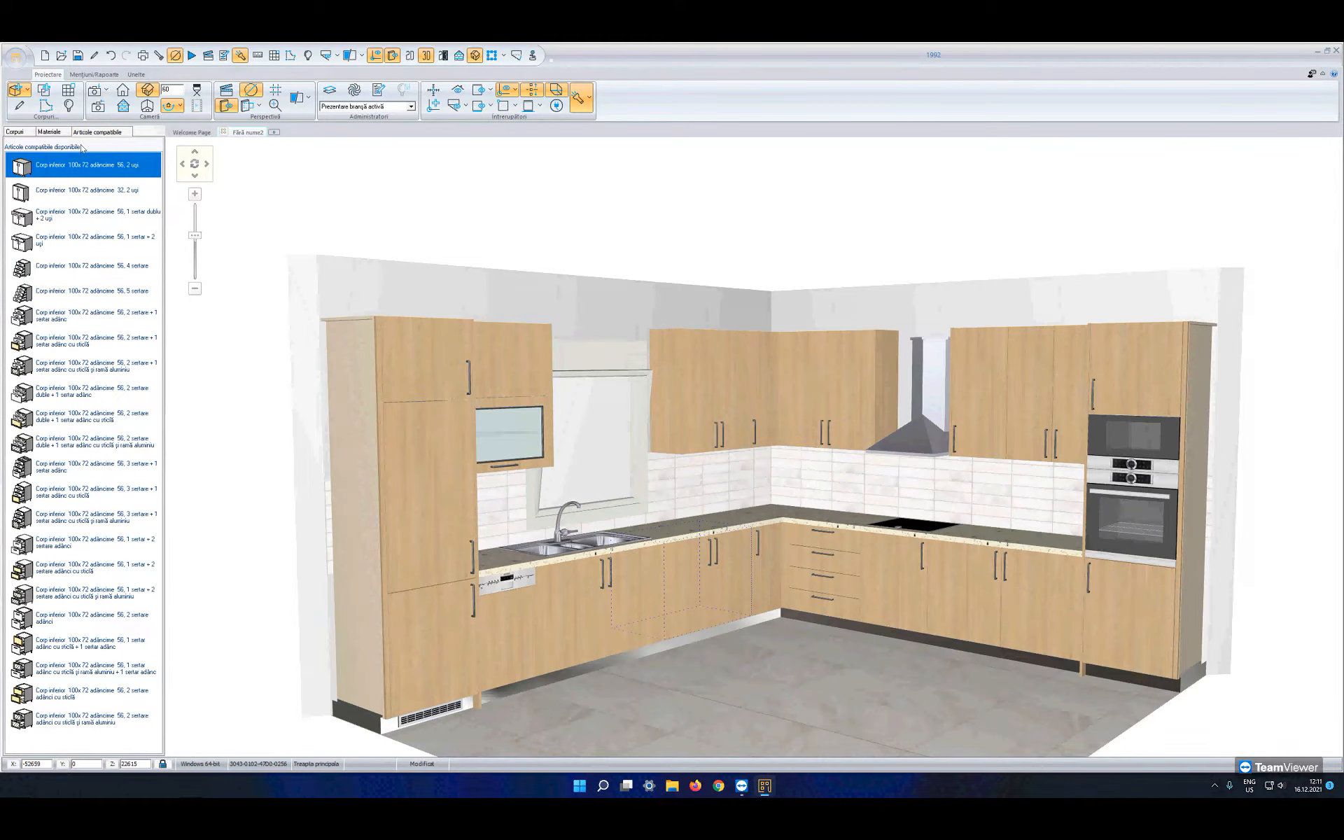
pyautogui.click(73, 423)
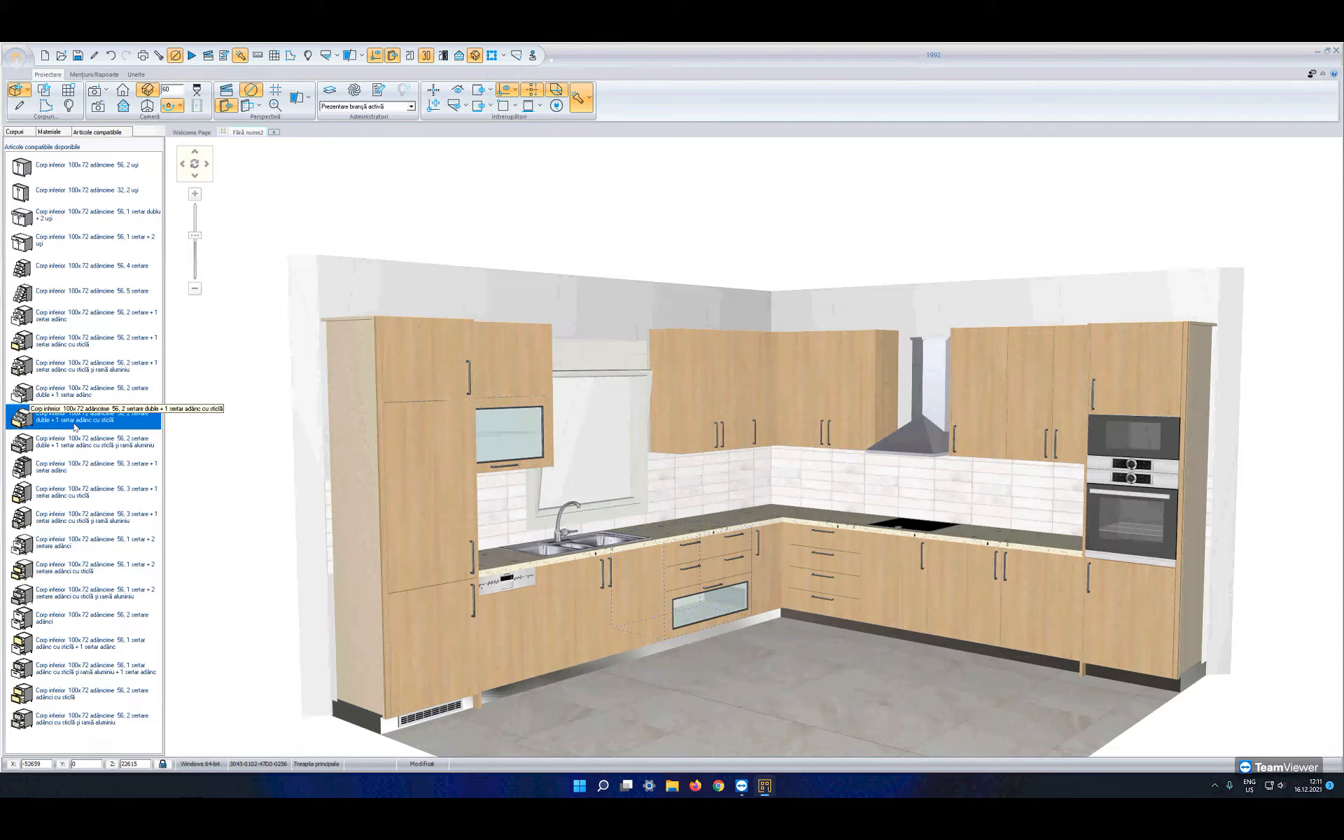
# Step: Replace the sink with Chiuvetă SK 05003, 2 cuve (cuva mare dreapta), and the tap with Baterie bucătărie, model 12
pyautogui.click(566, 541)
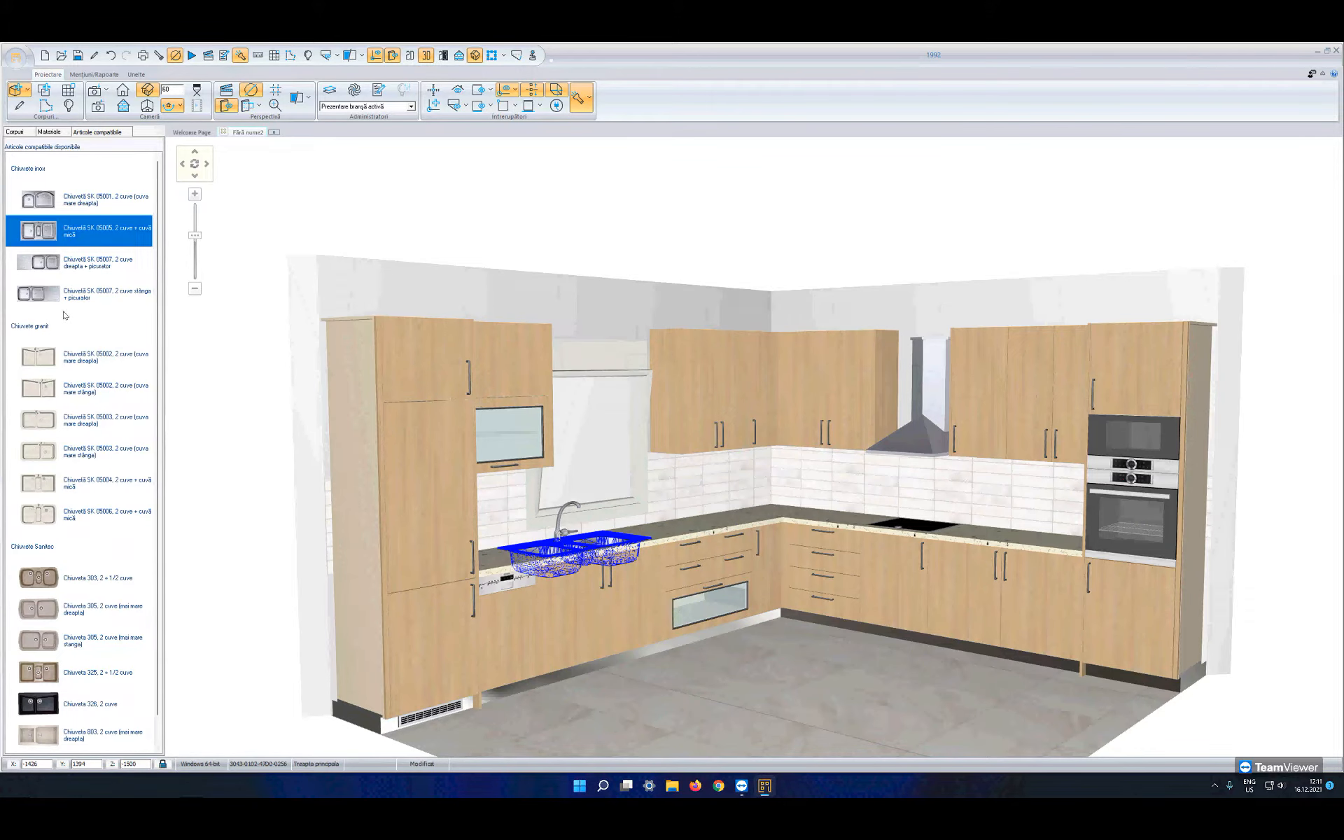
pyautogui.scroll(-1, 63, 481)
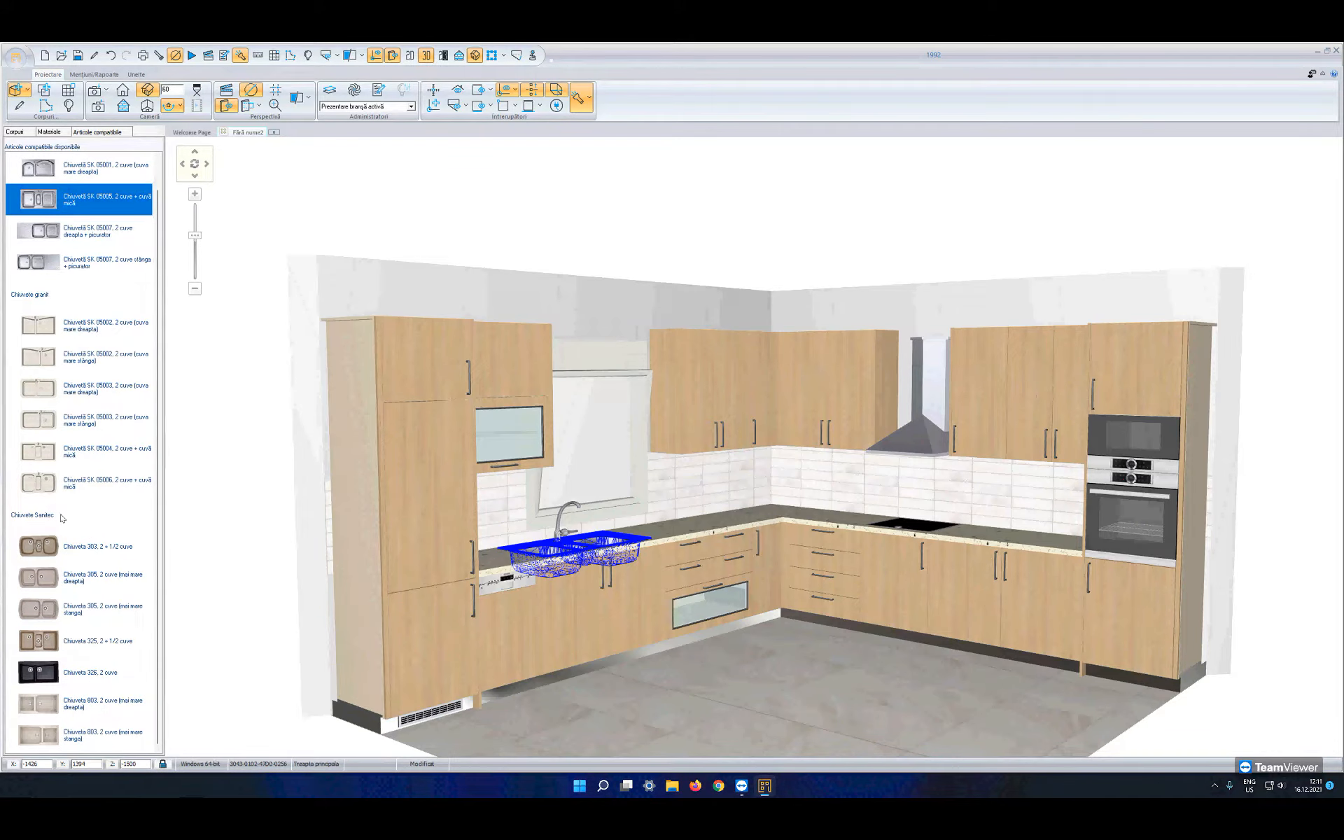
pyautogui.click(70, 390)
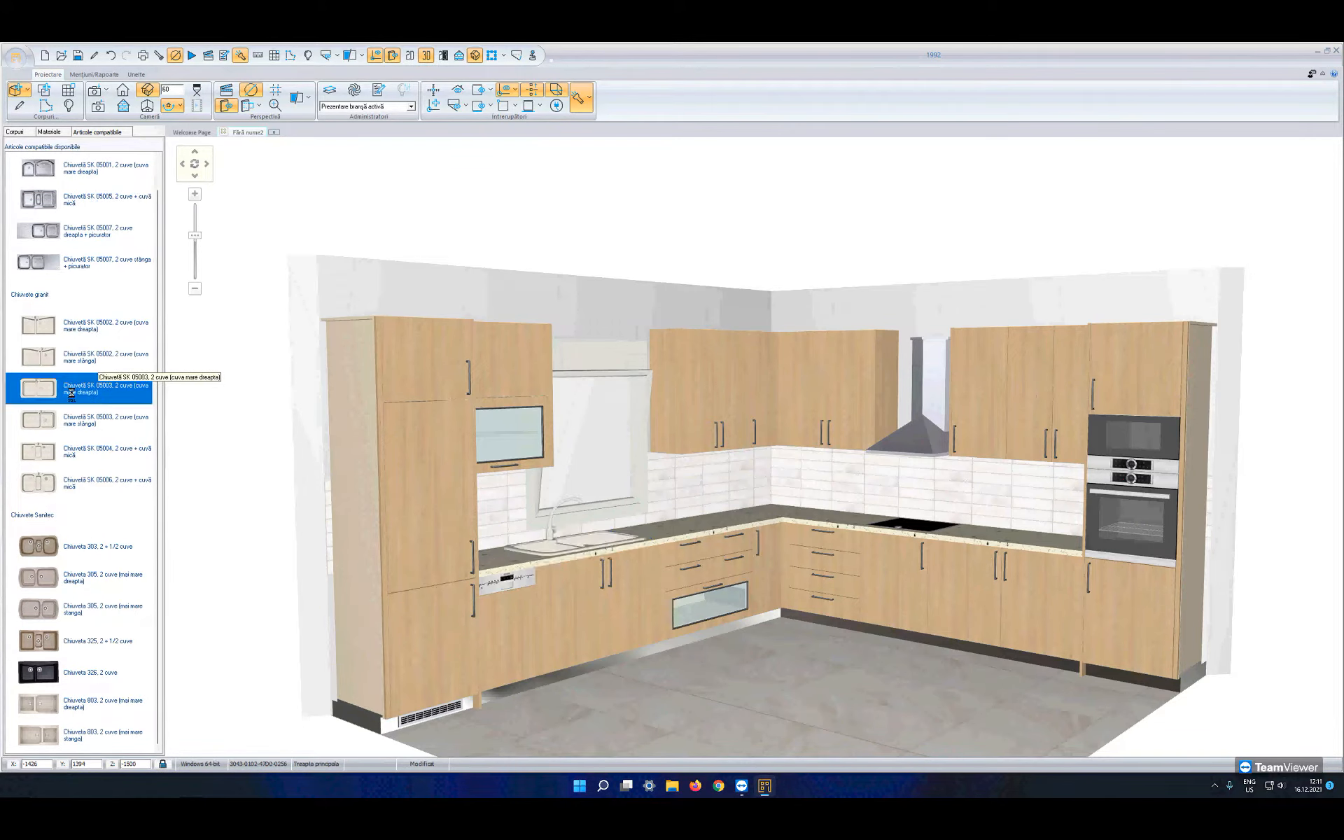
pyautogui.click(552, 531)
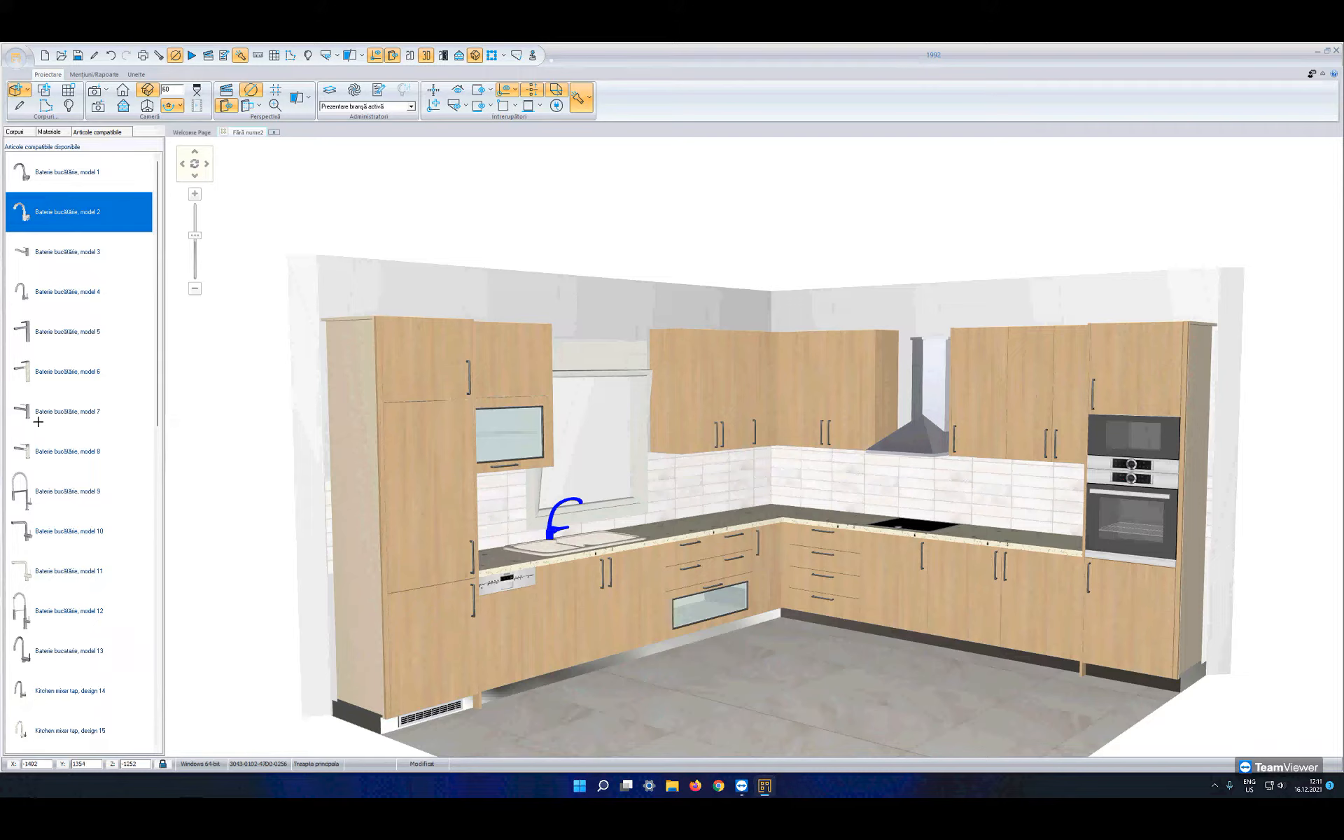
pyautogui.scroll(-3, 49, 420)
pyautogui.click(54, 252)
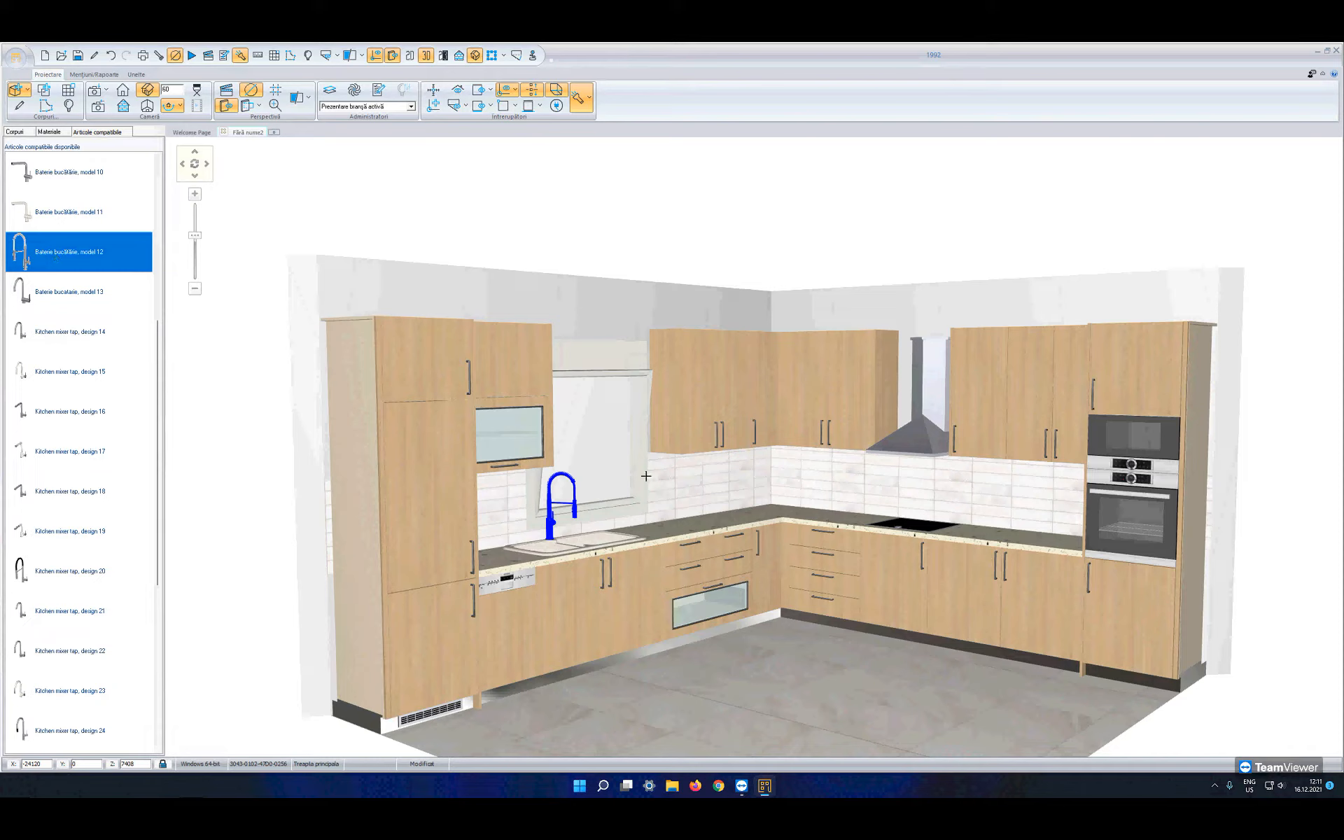
# Step: Look through the compatible alternatives for the extractor hood and for the hob, including the gas hobs
pyautogui.click(910, 452)
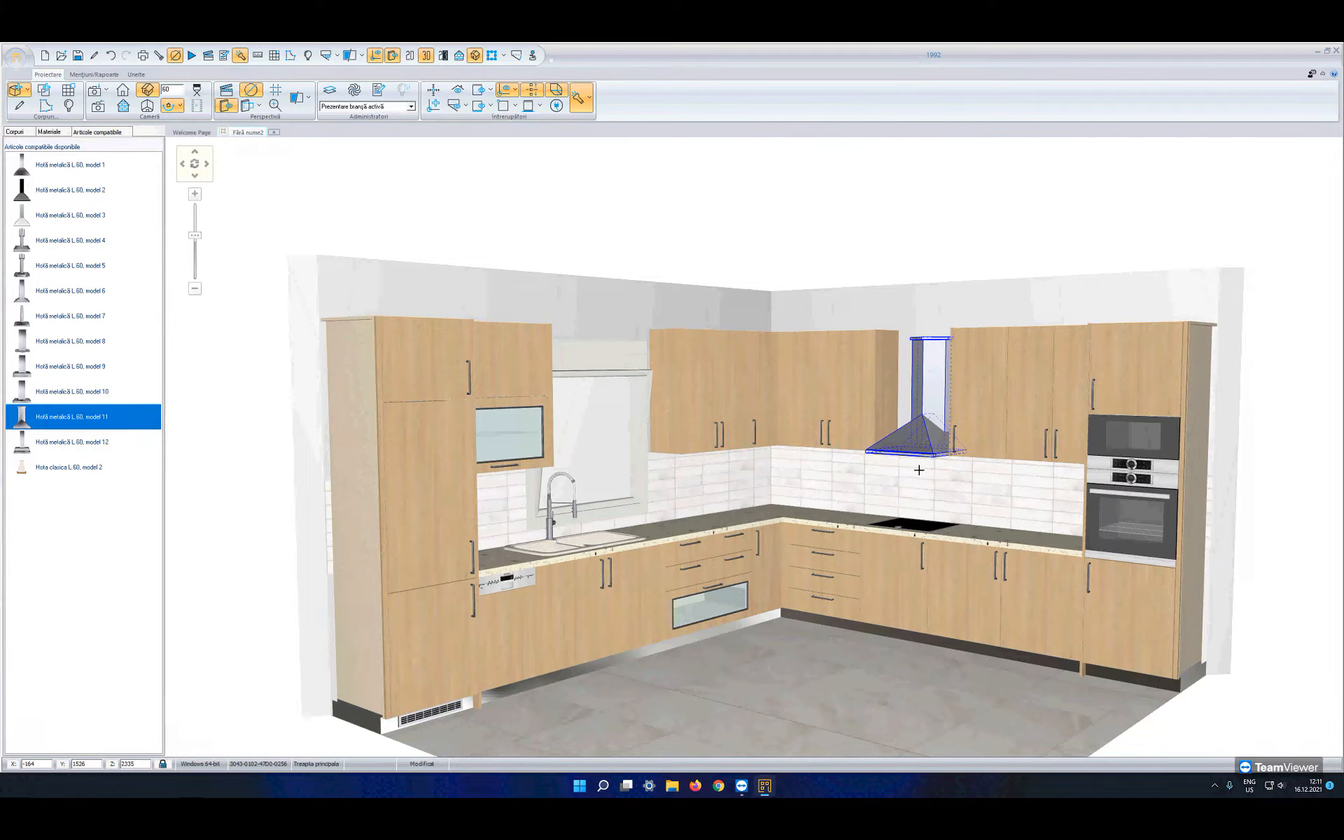
pyautogui.click(910, 523)
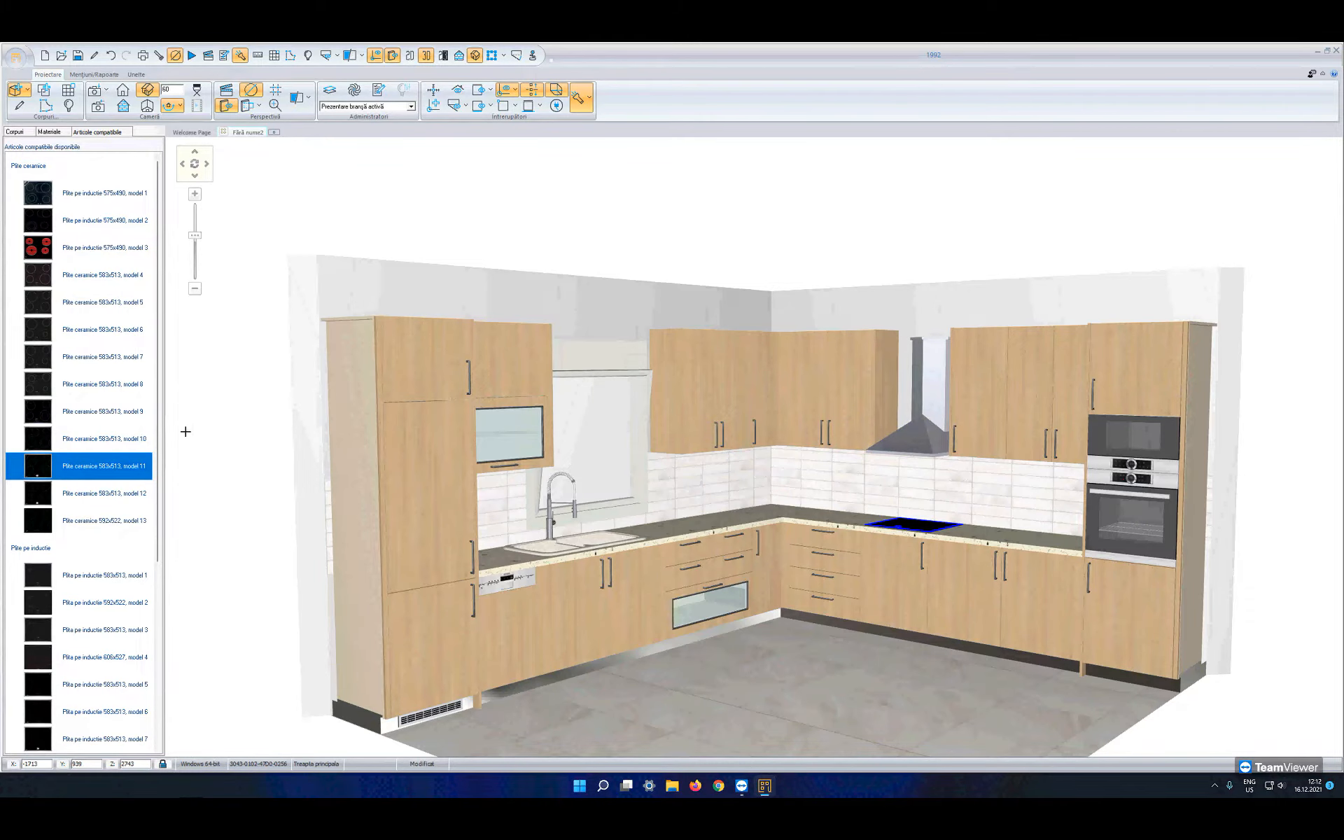
pyautogui.scroll(-3, 106, 462)
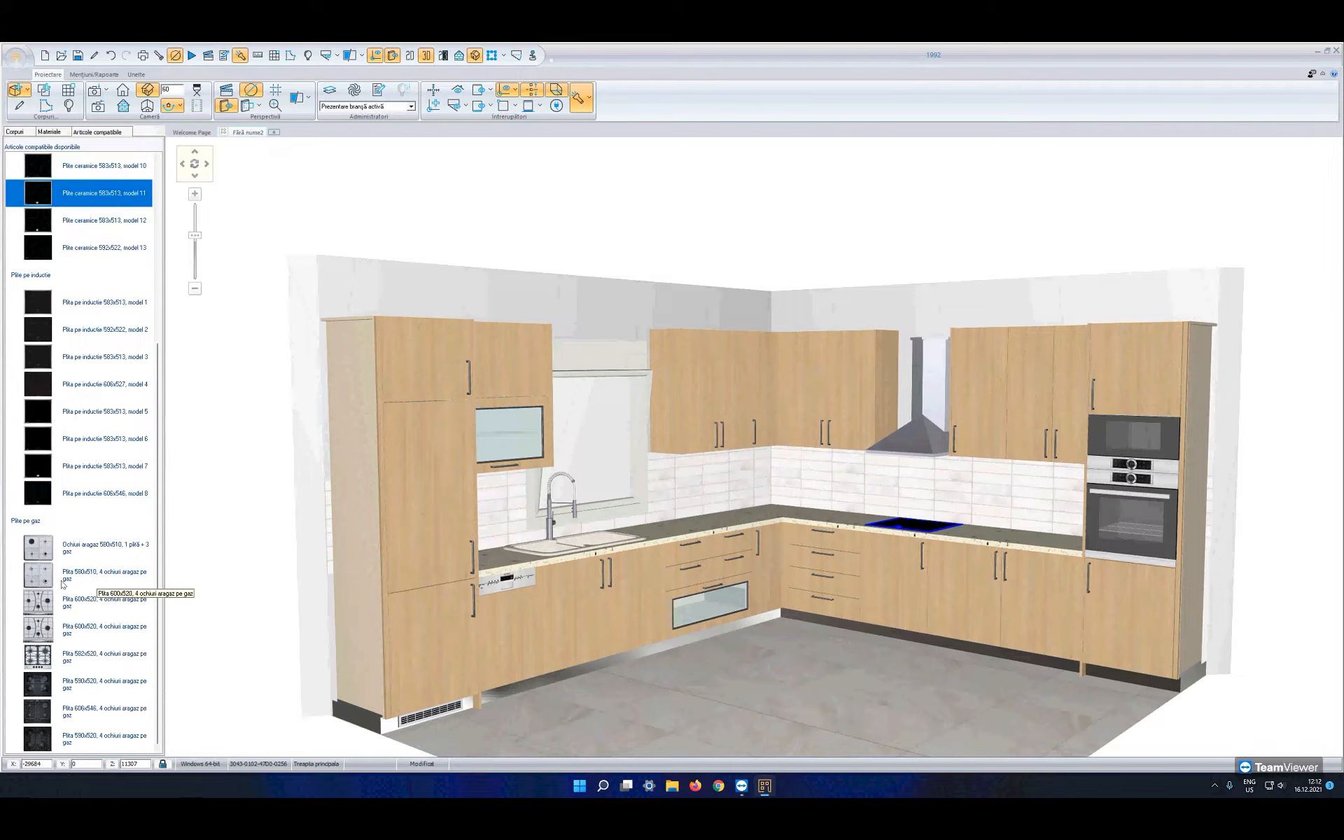
# Step: Replace the built-in oven with the wine cabinet Dulap pentru vinuri WC 01001, and the microwave with Microunde cuptor MO 01005, Black
pyautogui.click(1146, 523)
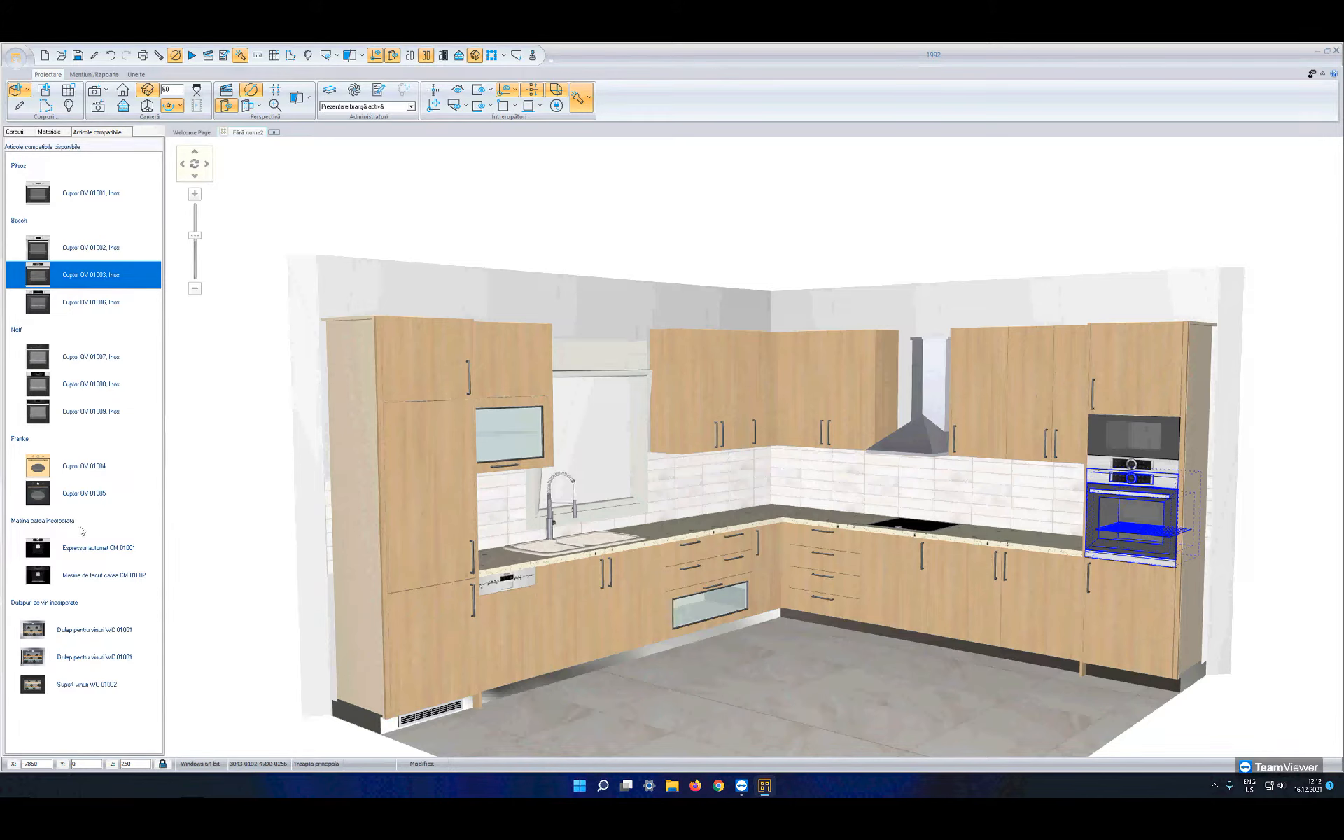
pyautogui.click(79, 638)
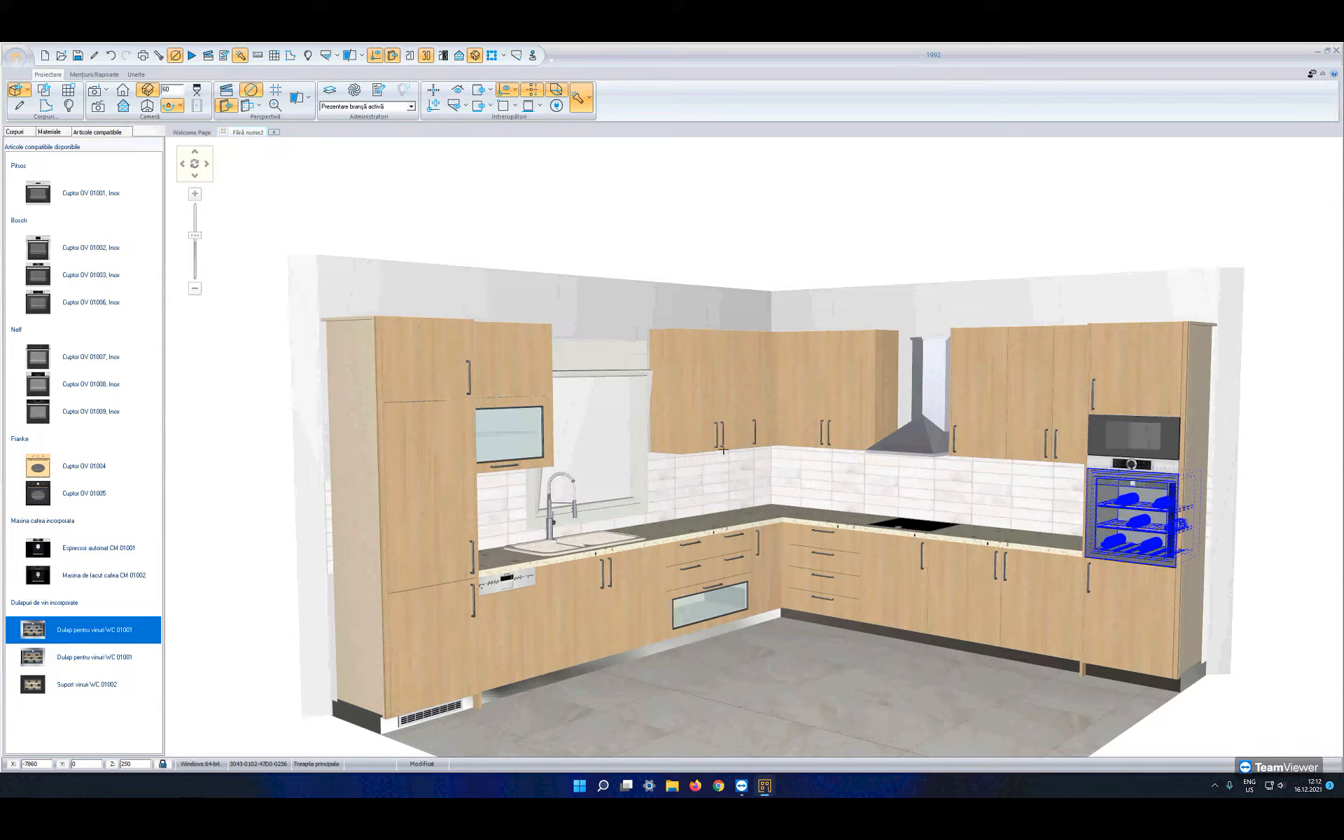
pyautogui.click(1134, 453)
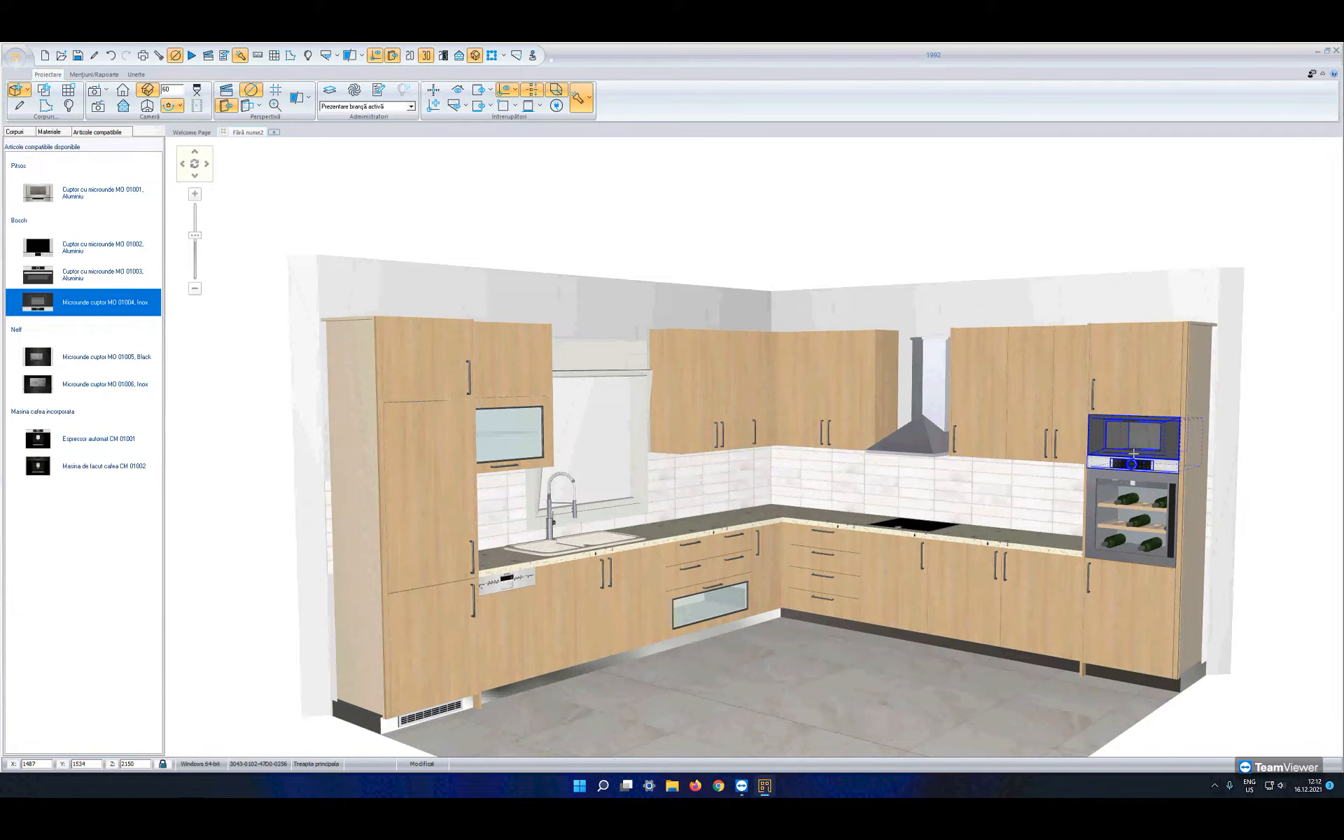
pyautogui.click(94, 358)
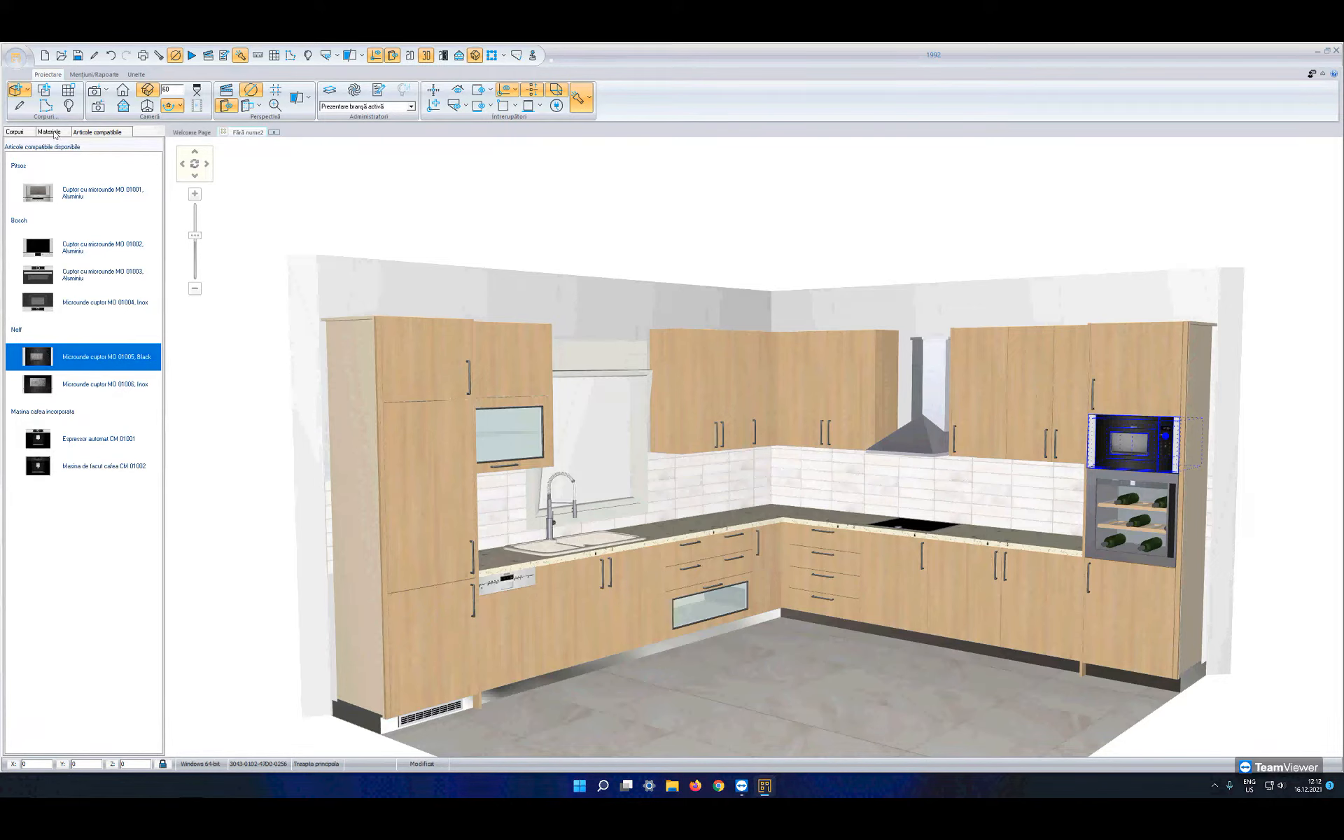
# Step: Apply material 5022 to the worktops and the wood decor VARIO SYNCHRO 1584 to the plinths
pyautogui.click(55, 133)
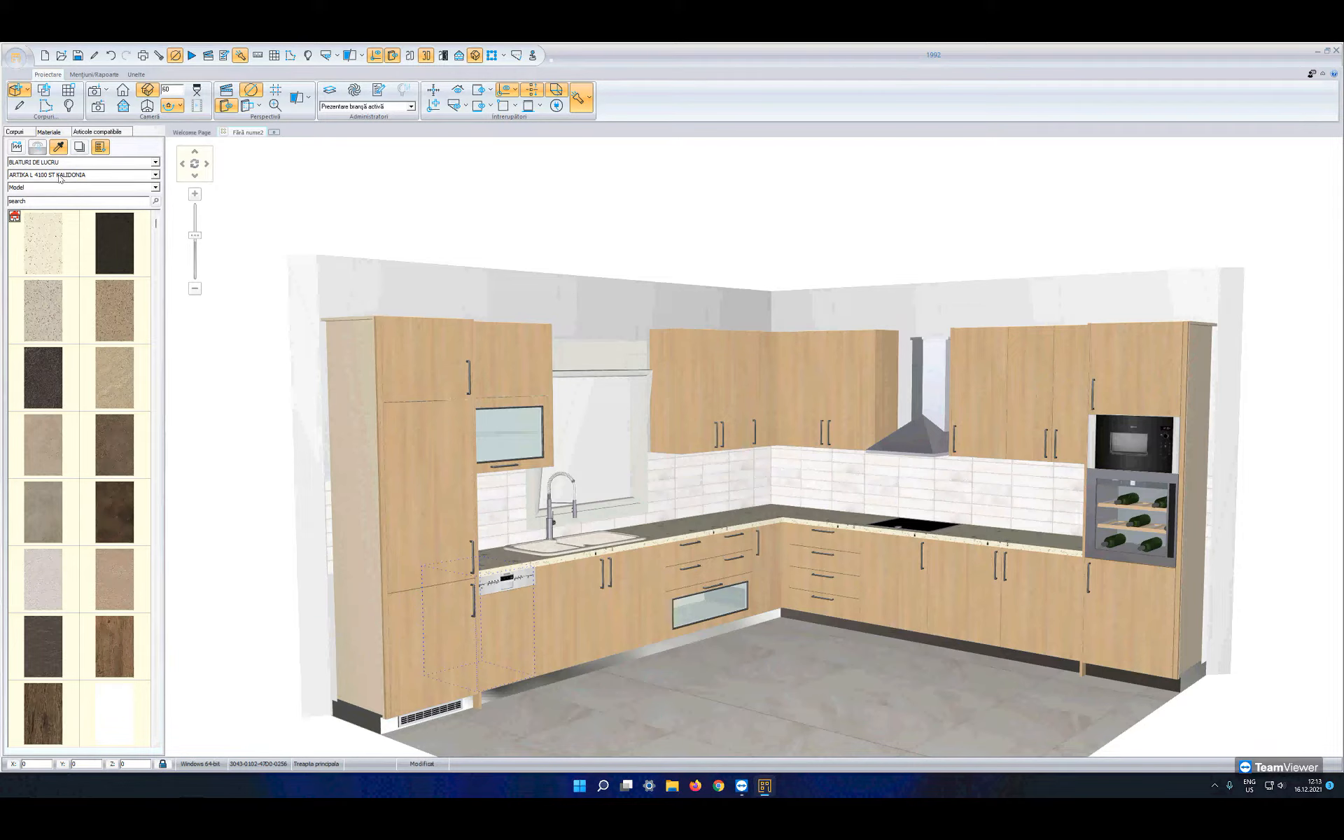
pyautogui.click(109, 300)
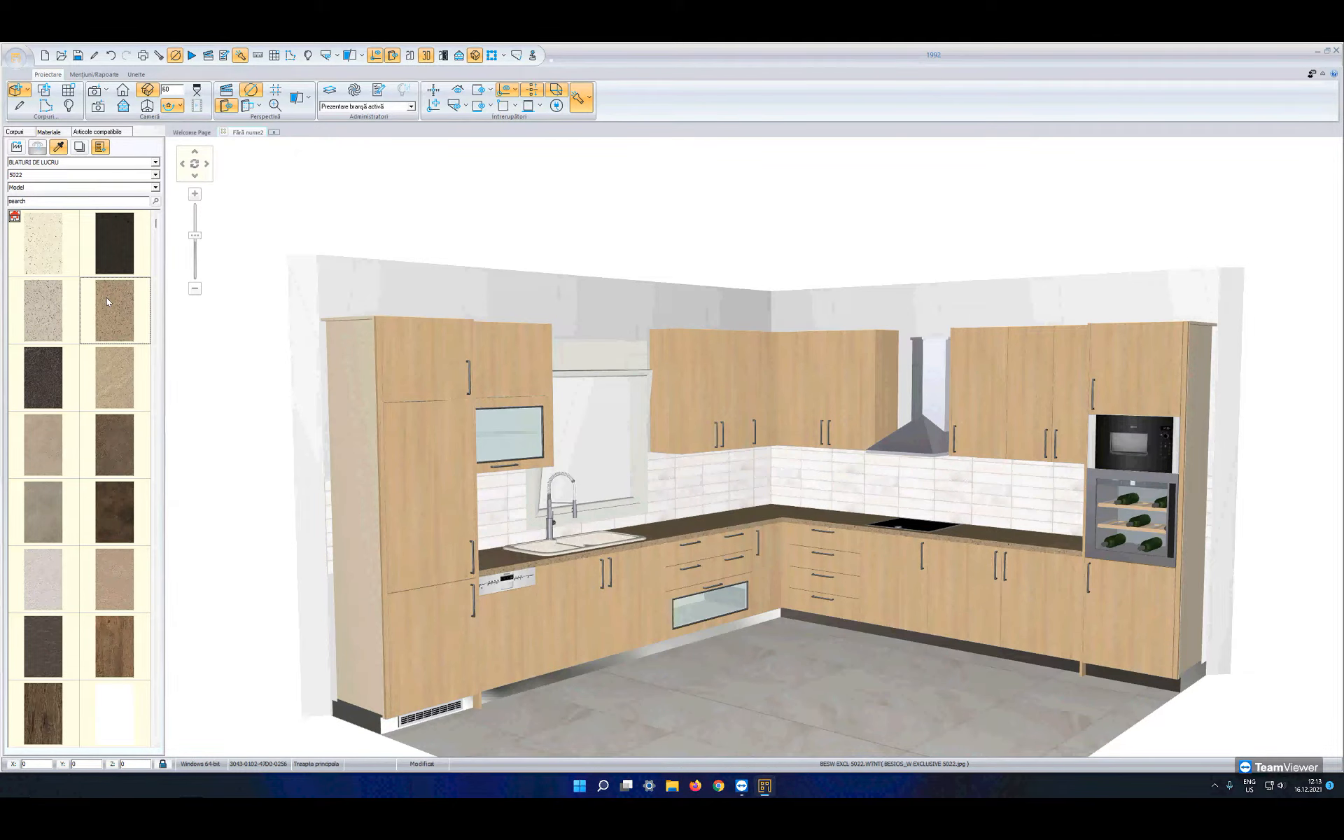
pyautogui.click(552, 679)
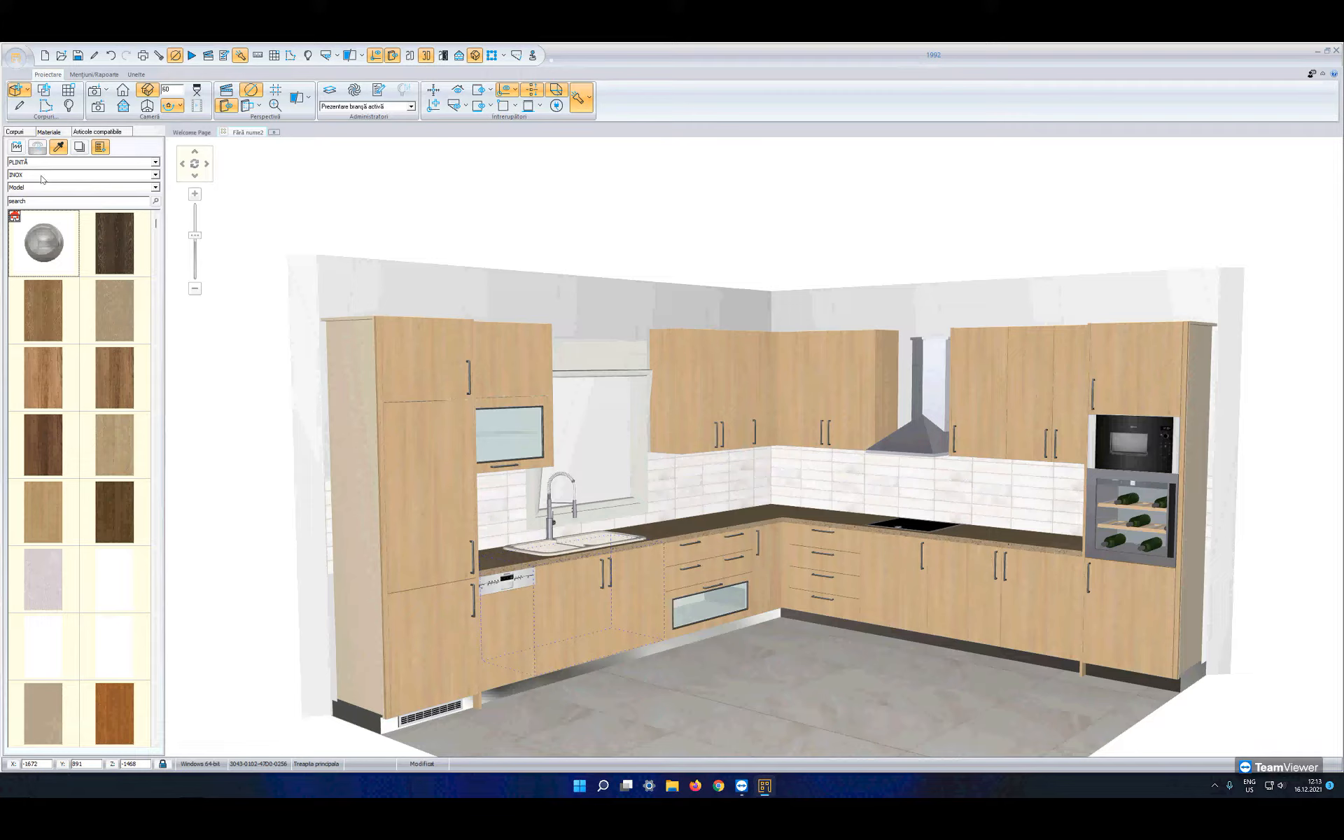
pyautogui.click(95, 378)
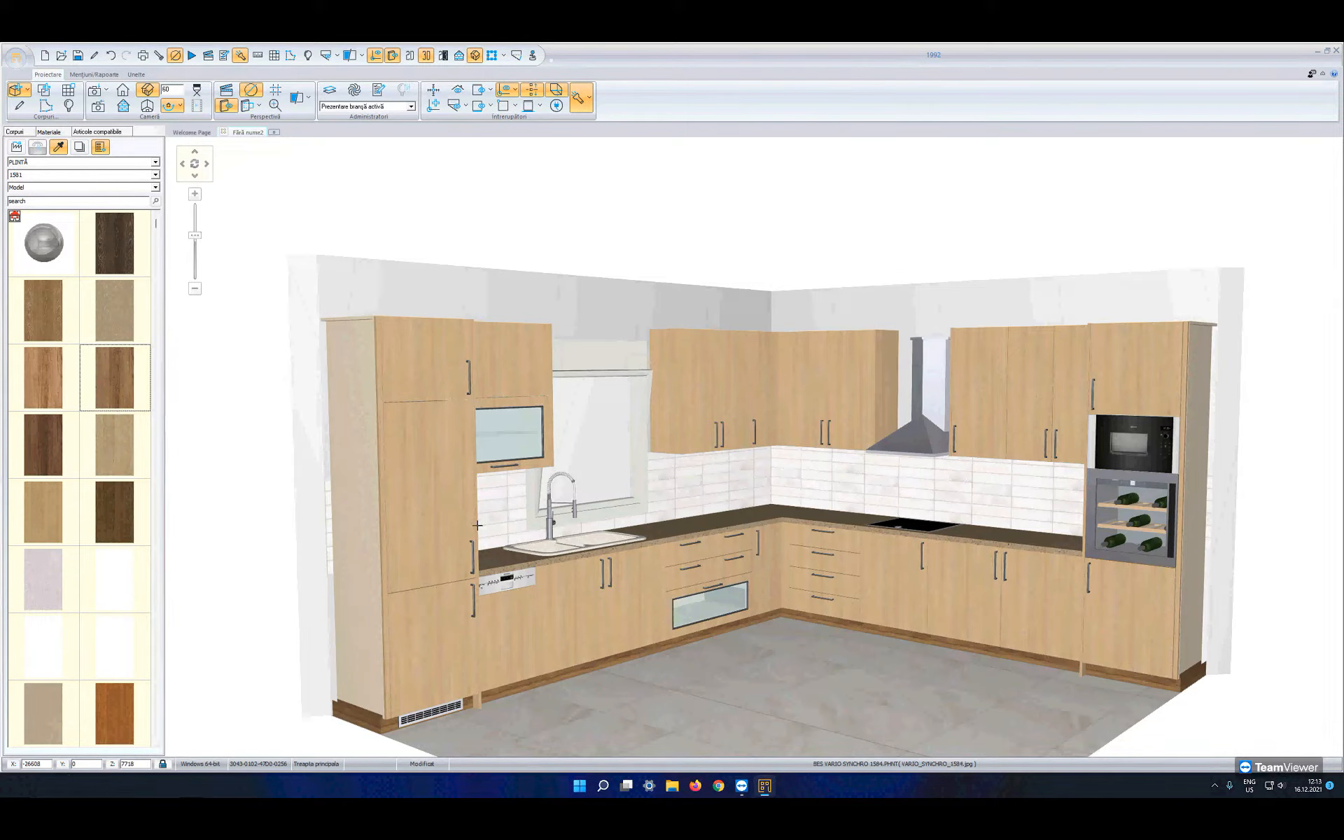
# Step: Cover the backsplash with the WTL DESIGN 003 mosaic tile and the floor with a beige Gresie tile
pyautogui.click(502, 512)
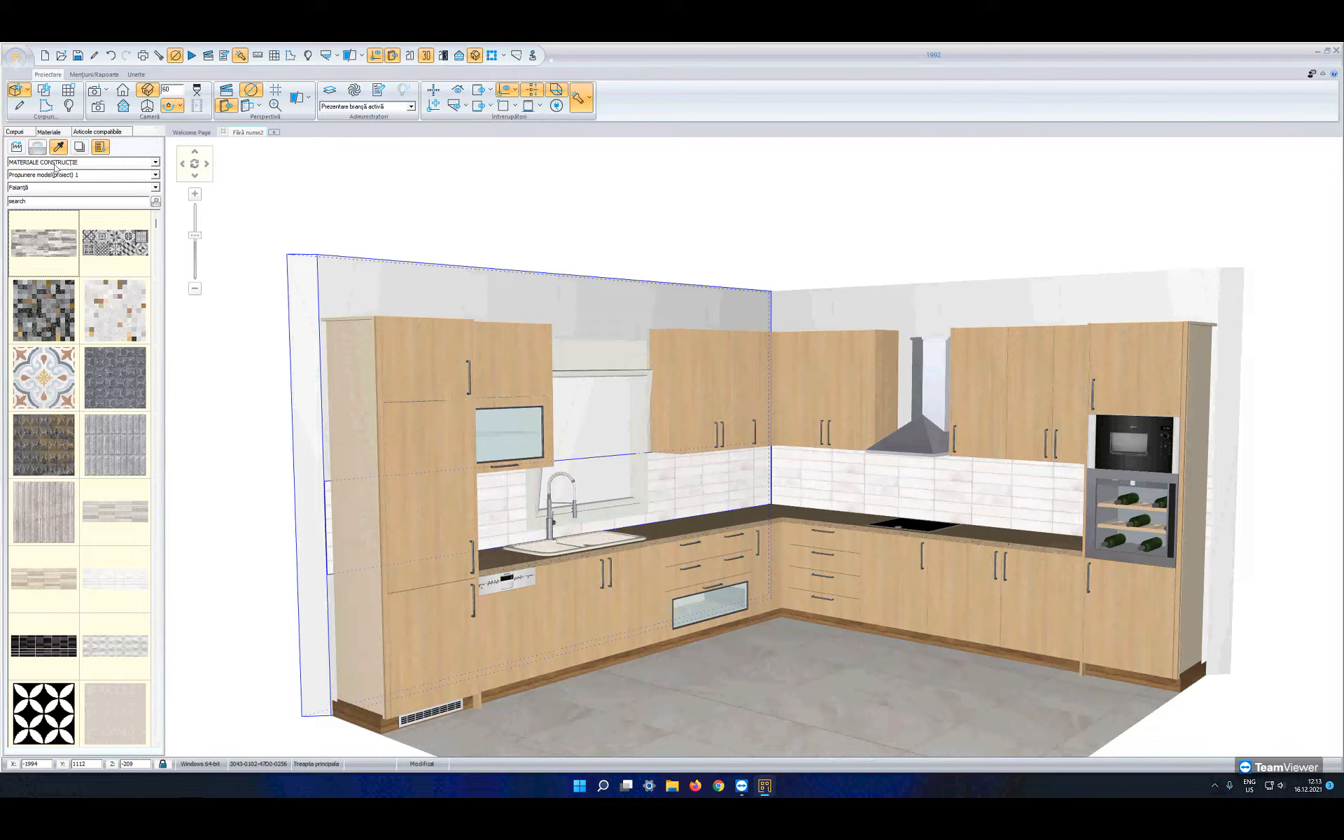
pyautogui.click(102, 311)
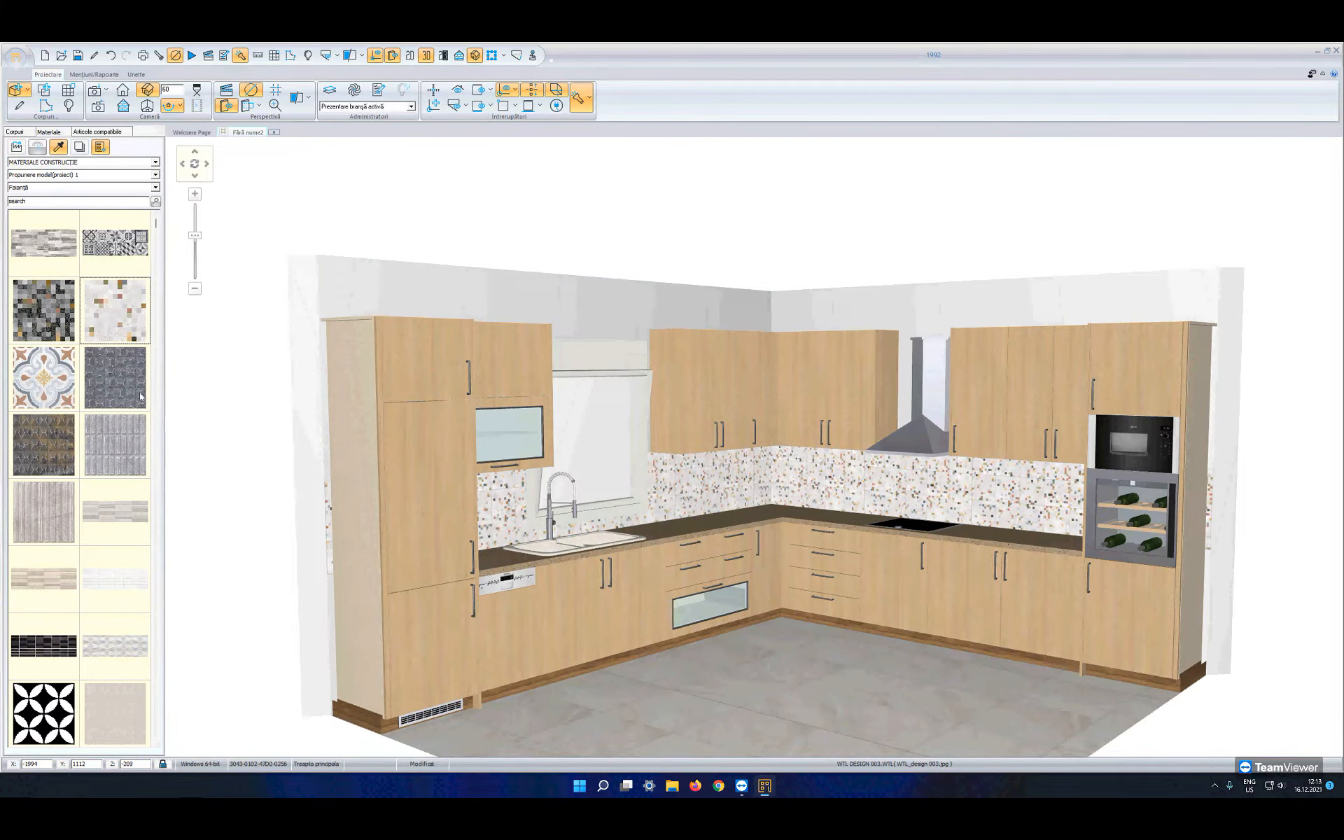
pyautogui.click(640, 686)
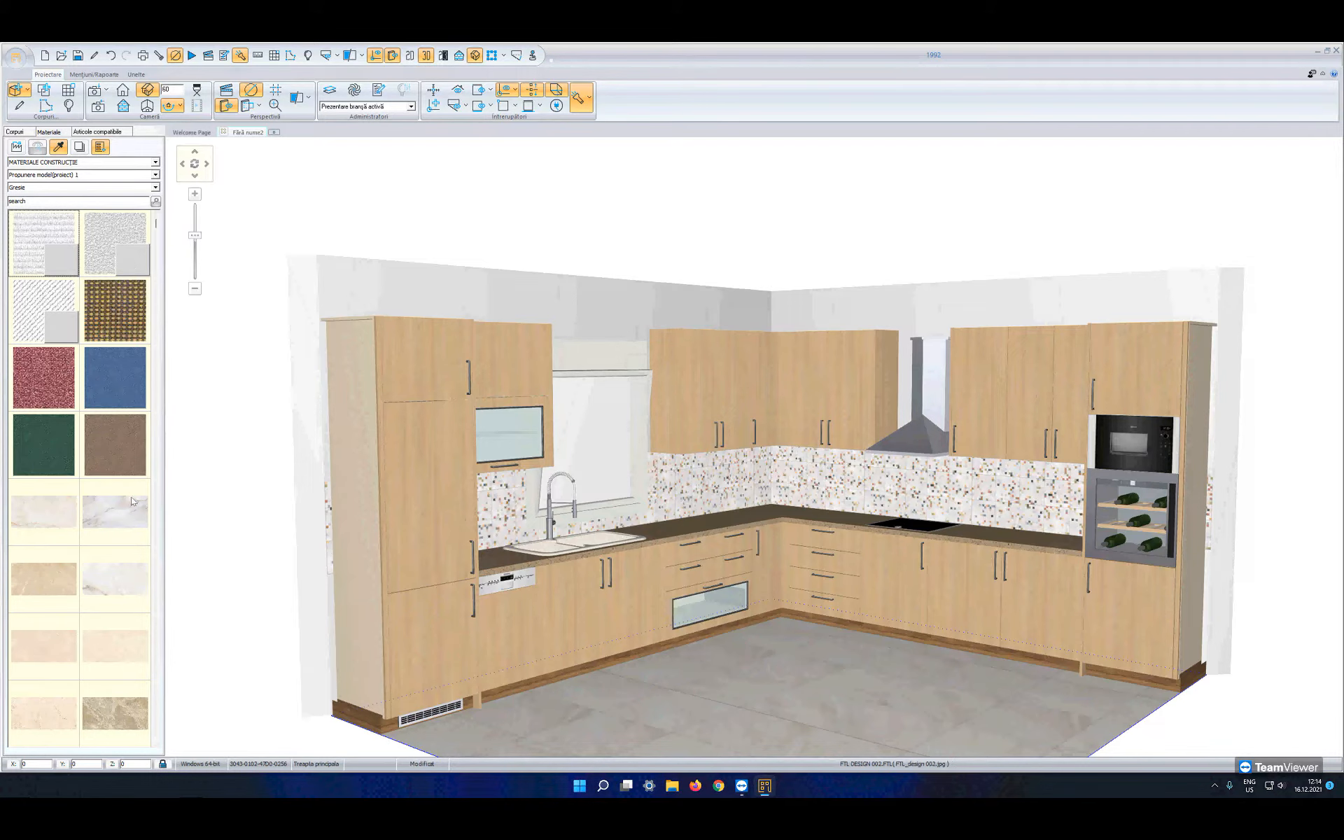
pyautogui.scroll(-5, 155, 570)
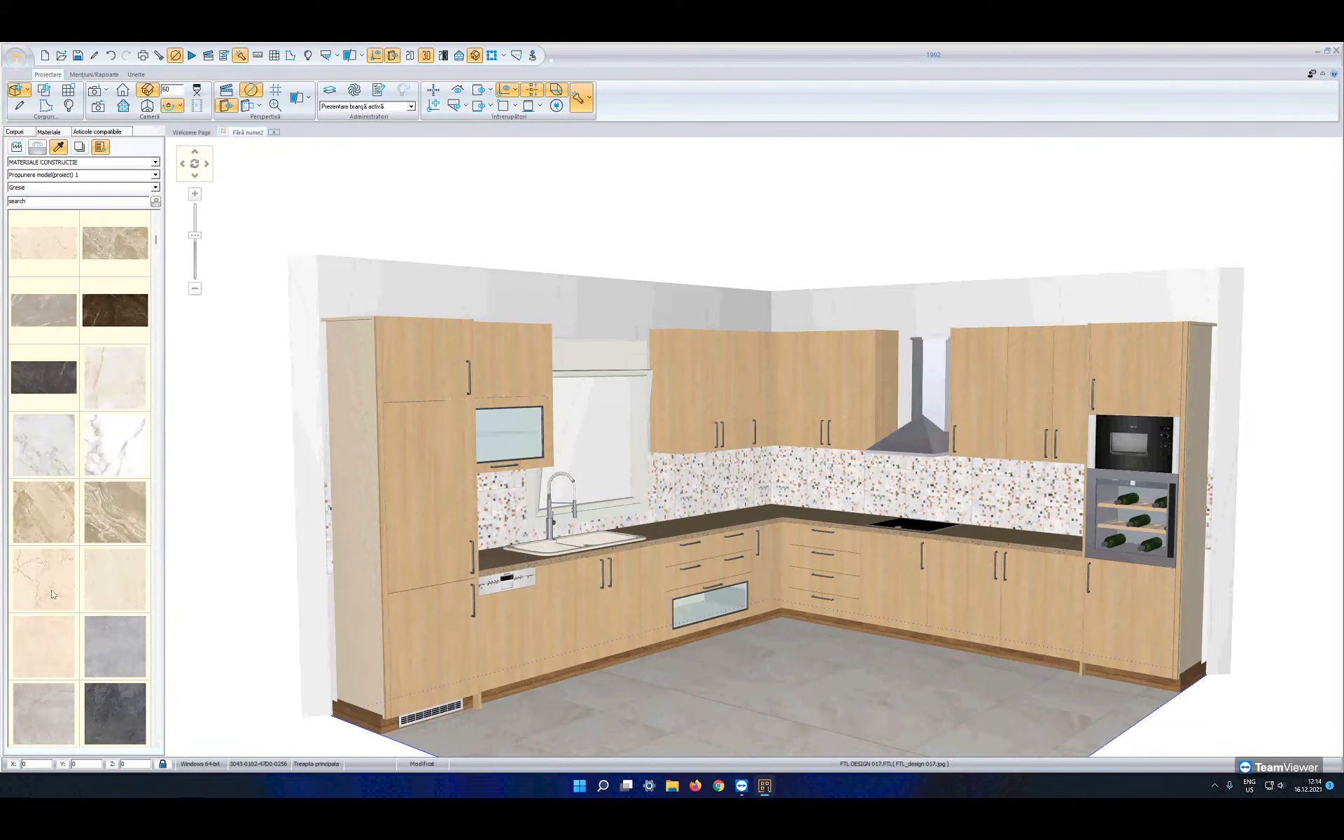
pyautogui.click(61, 637)
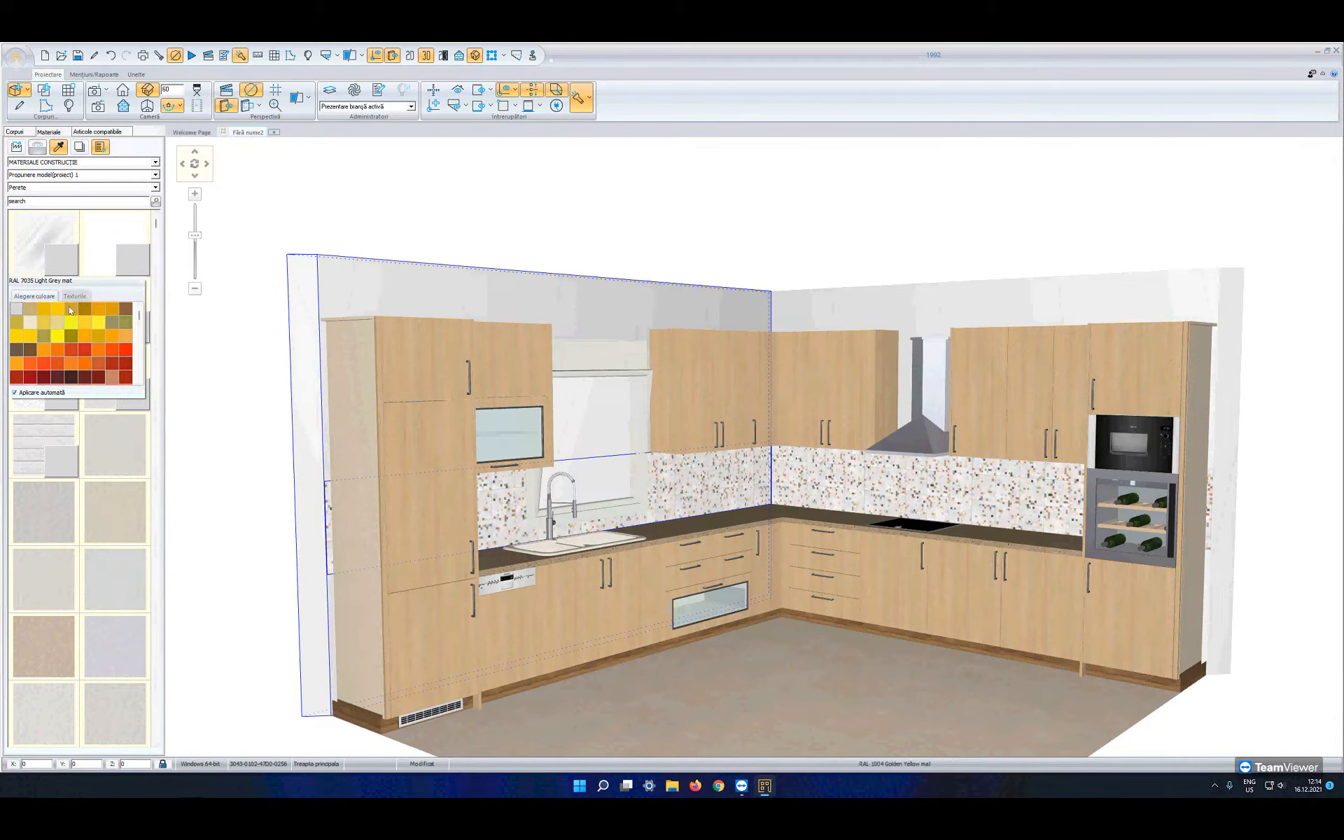
# Step: Paint the walls RAL 1015 Light Ivory mat and look through the other wall finishes
pyautogui.click(57, 325)
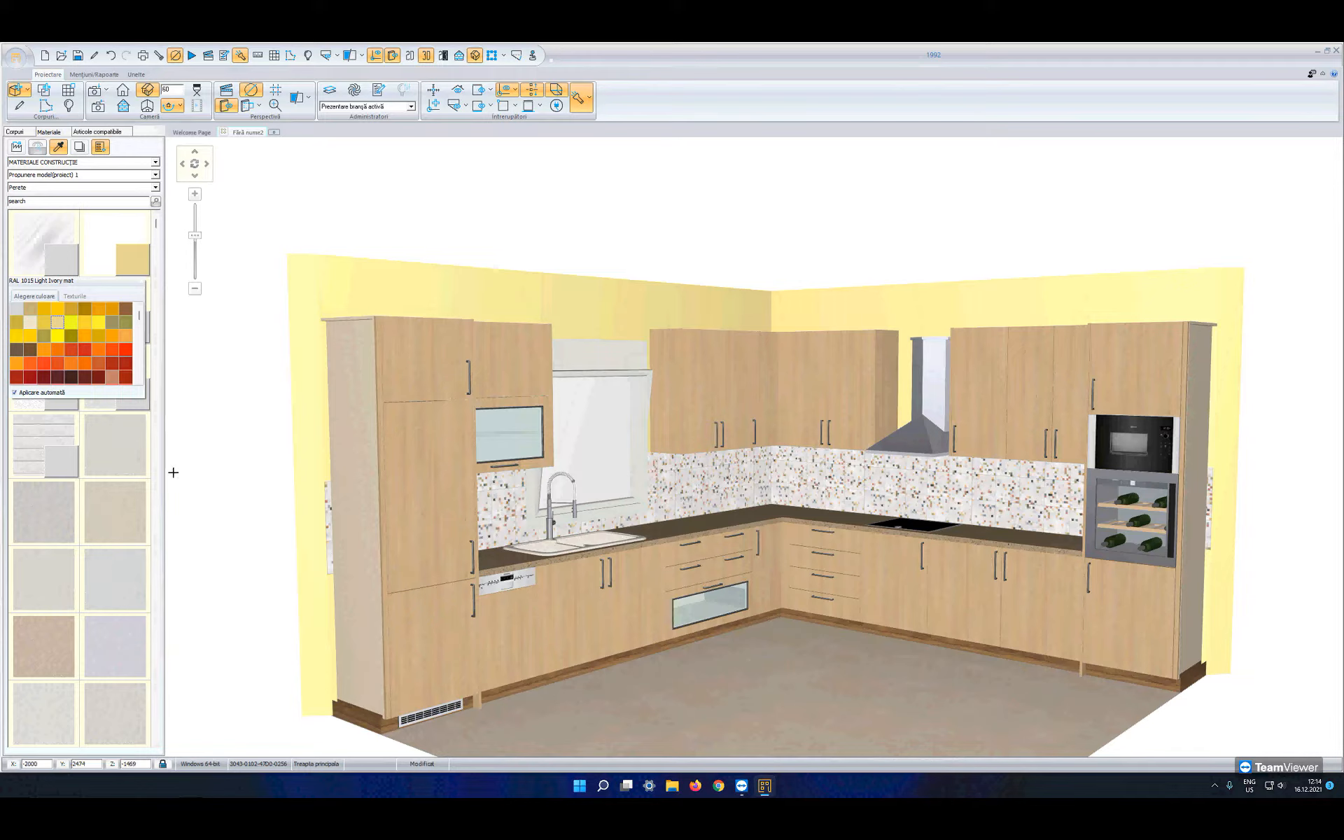
pyautogui.click(158, 535)
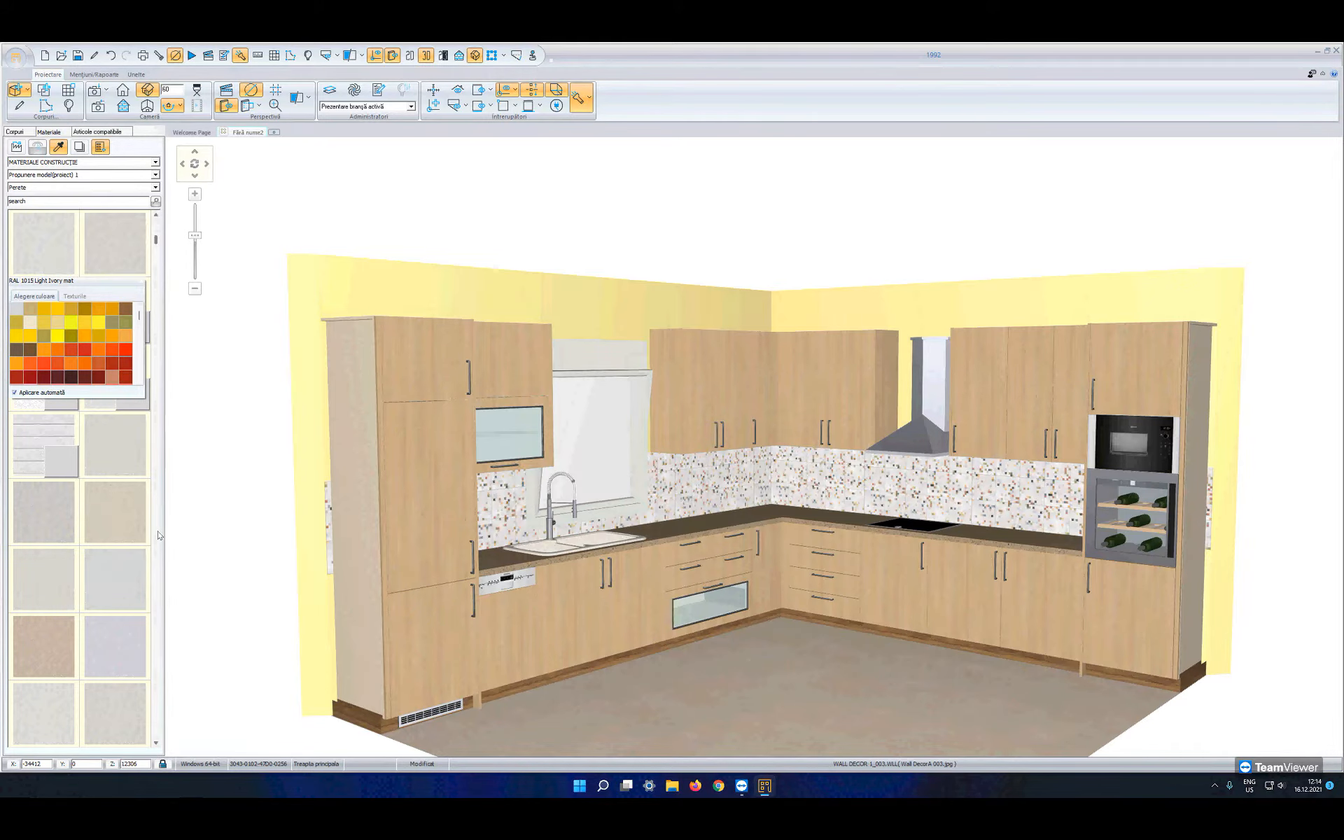
pyautogui.click(158, 535)
pyautogui.click(159, 535)
pyautogui.click(158, 534)
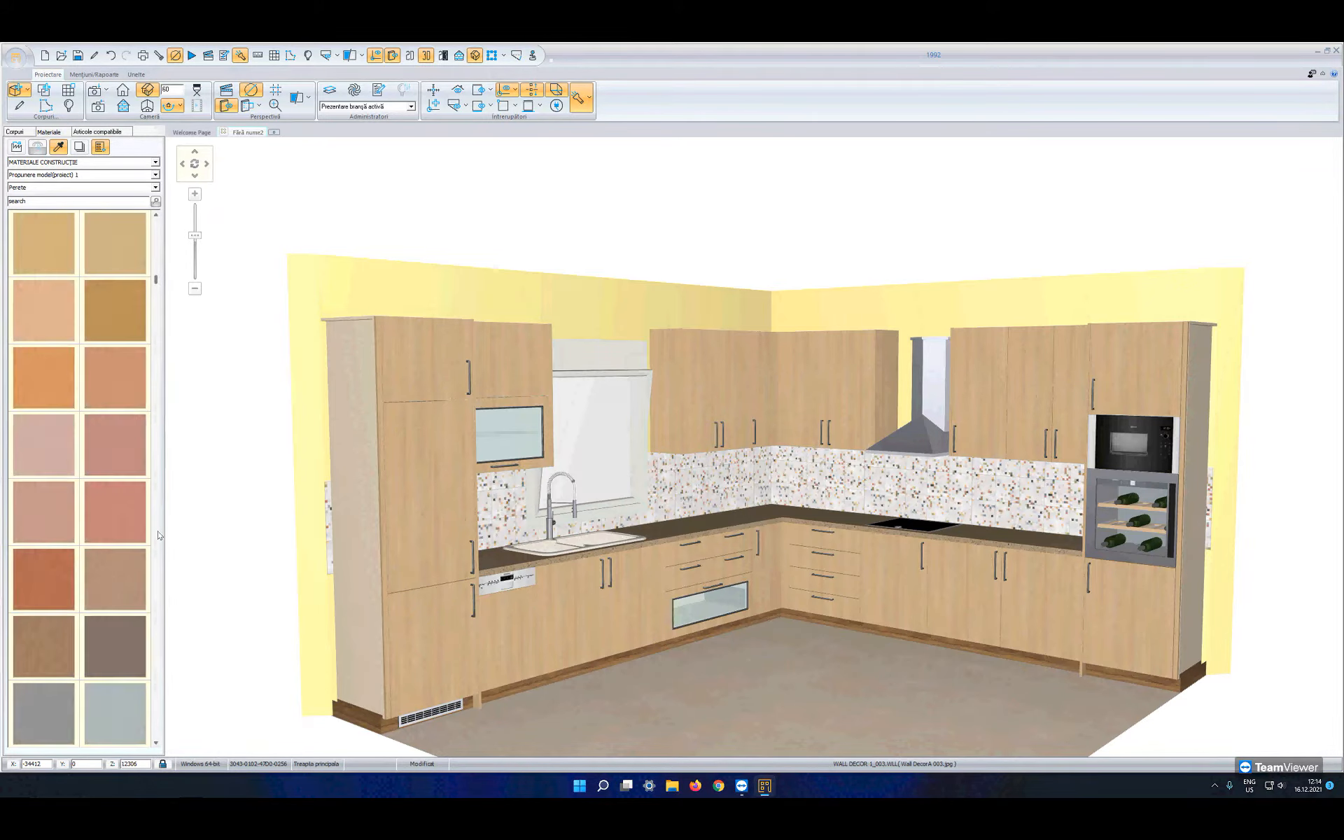
pyautogui.click(159, 531)
pyautogui.click(158, 532)
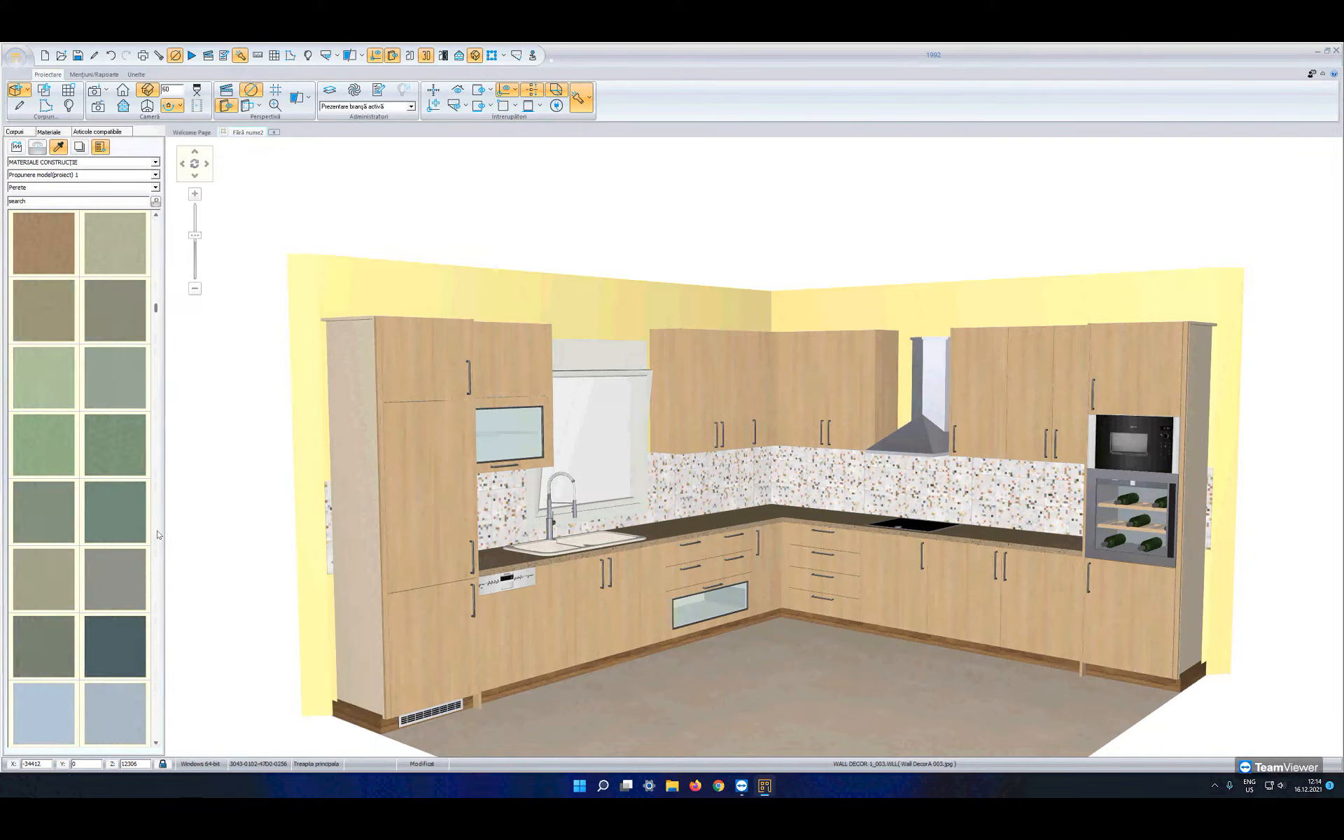
# Step: Search the door materials for 1212 and apply H1212 ST33 BROWN TOSSINI ELM to the cabinet doors
pyautogui.click(424, 467)
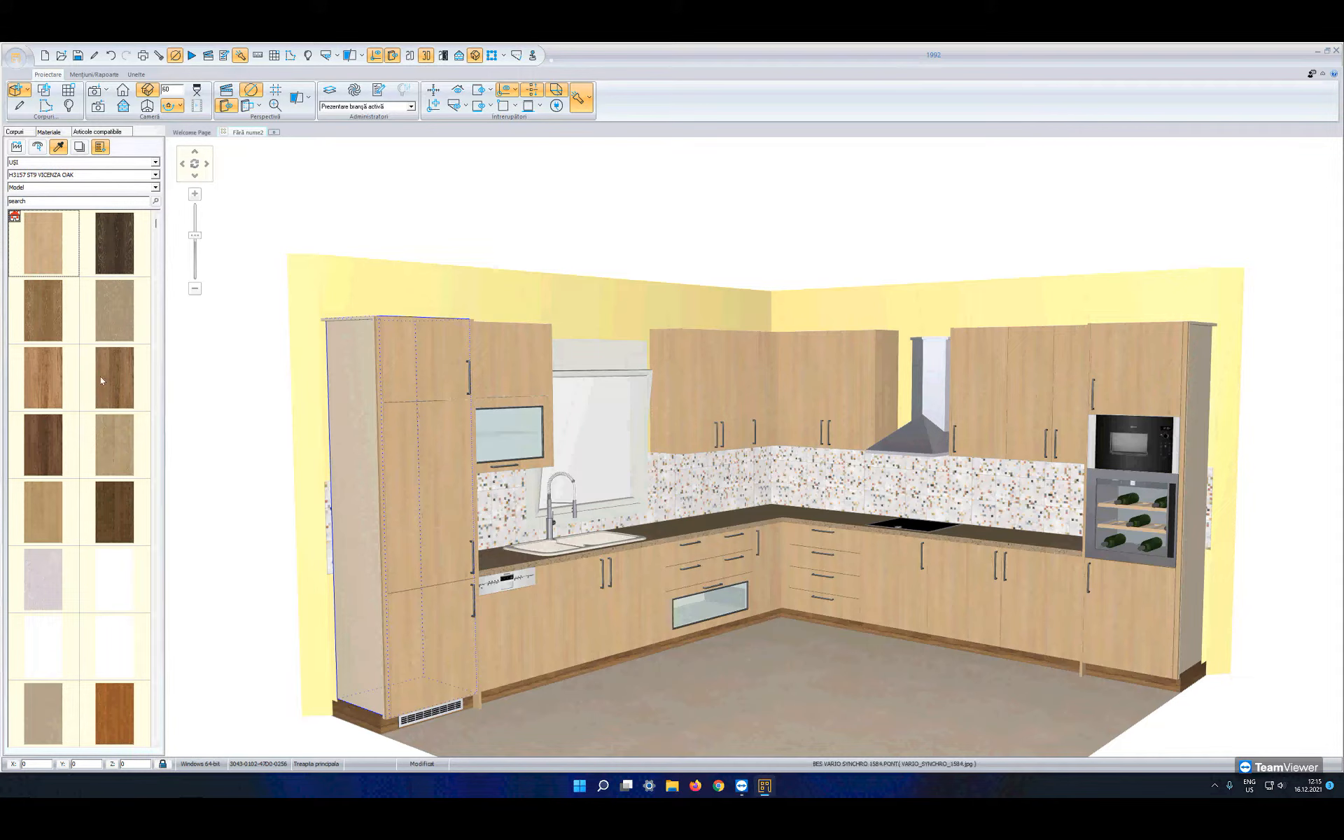
pyautogui.click(32, 202)
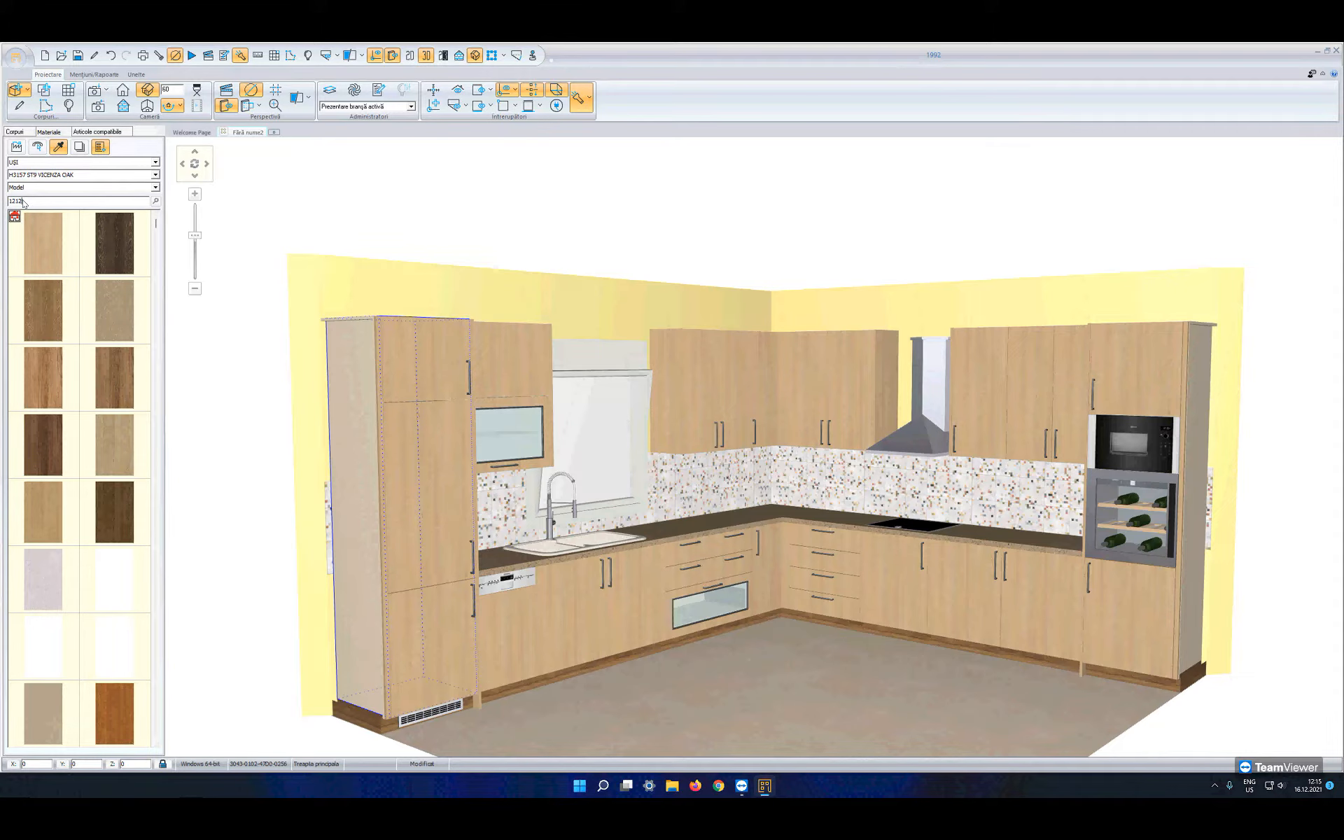
pyautogui.press('Return')
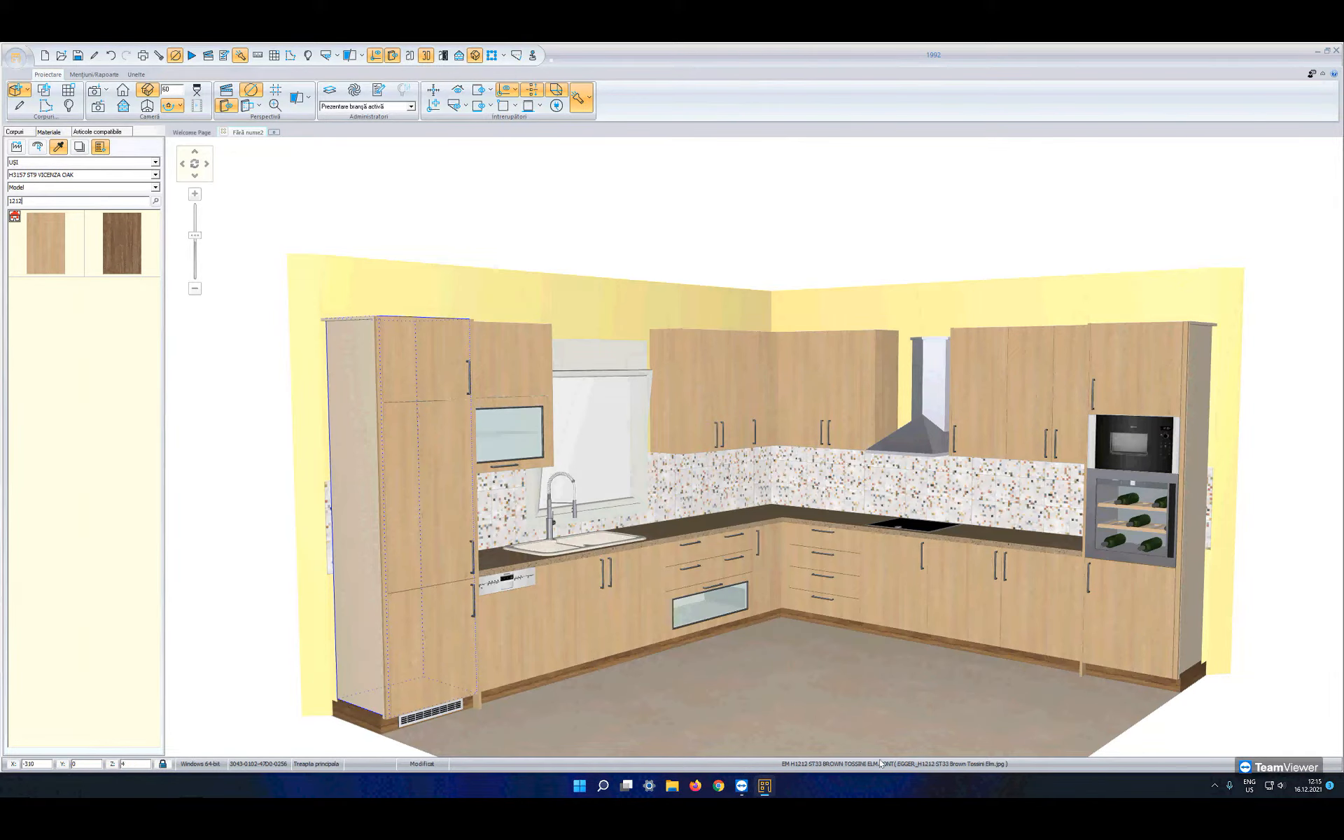
pyautogui.click(114, 238)
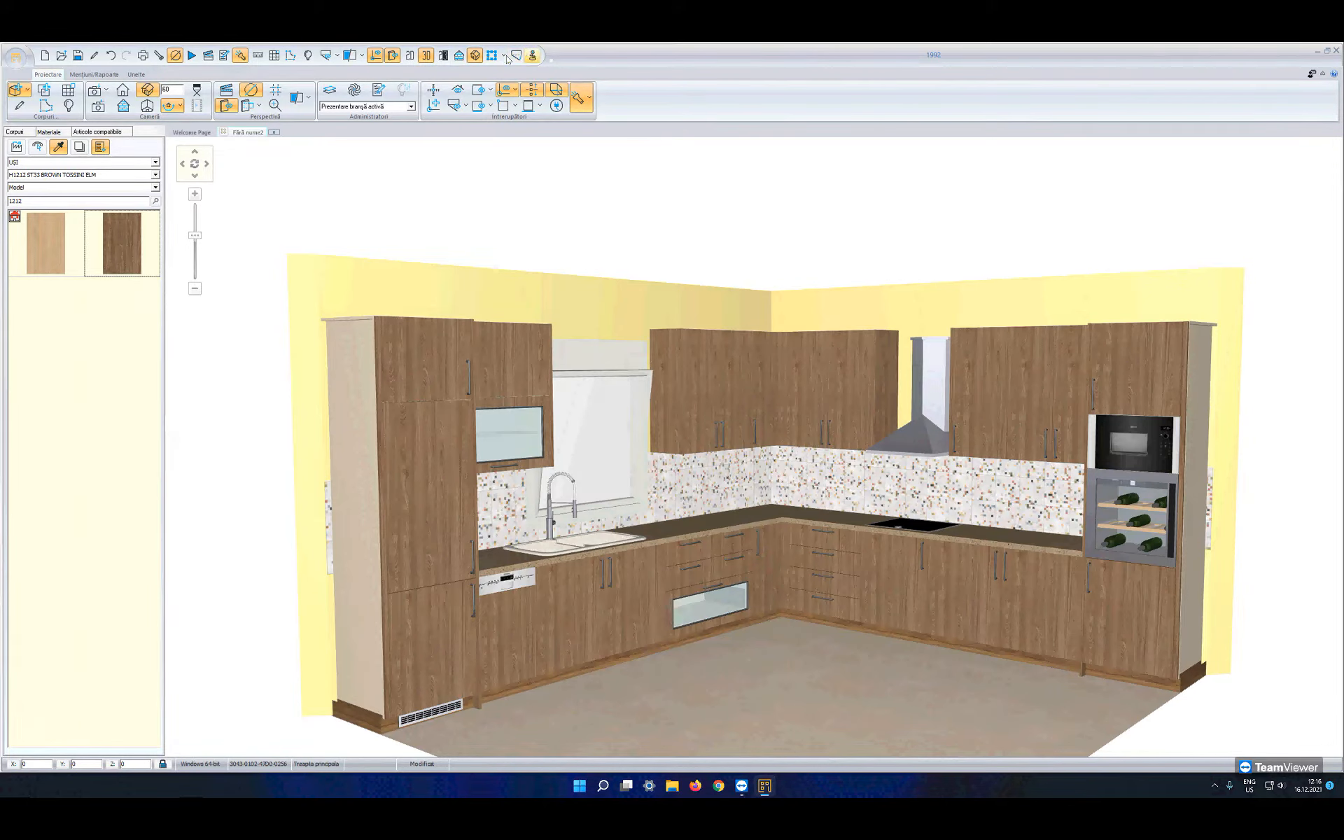
# Step: Group the base cabinets and apply door material 1140 to the whole group
pyautogui.click(505, 56)
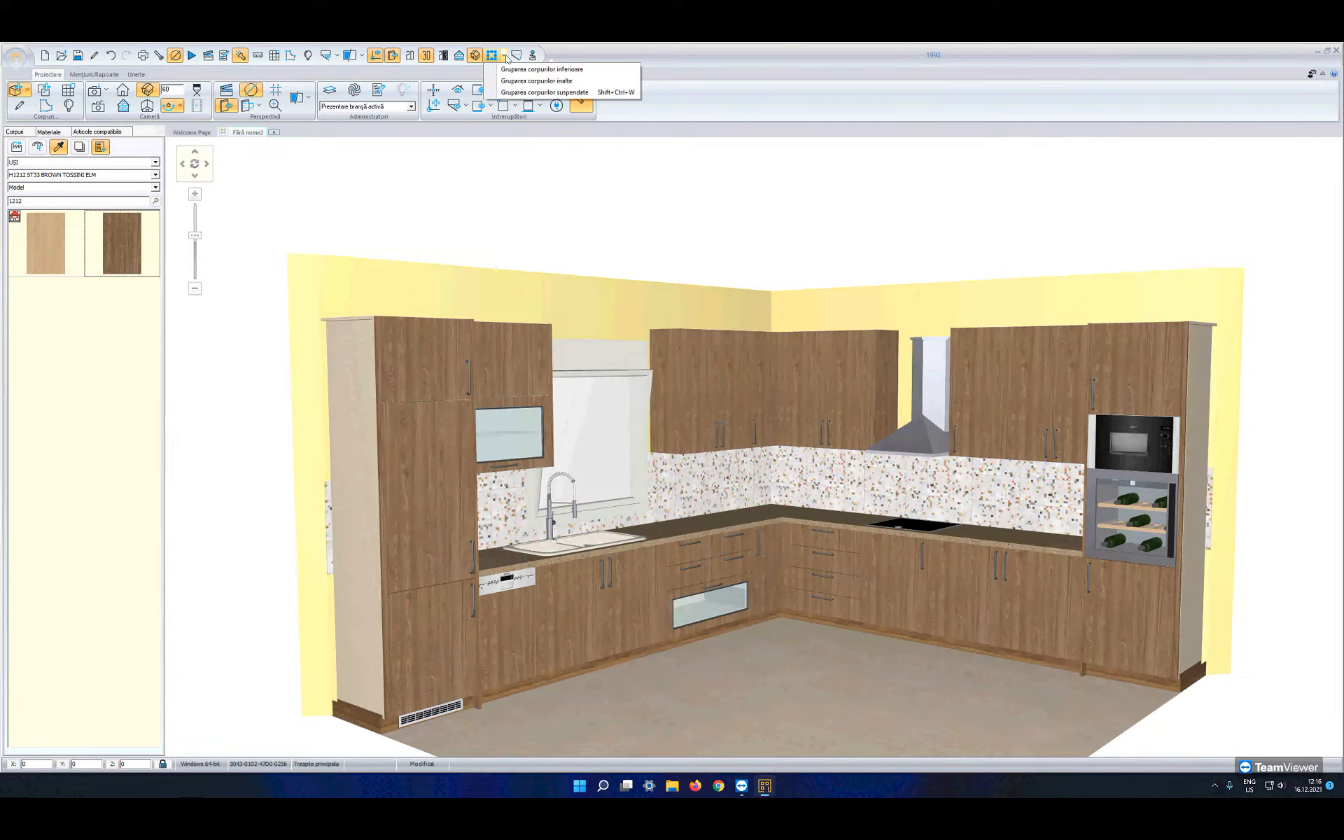
pyautogui.click(555, 69)
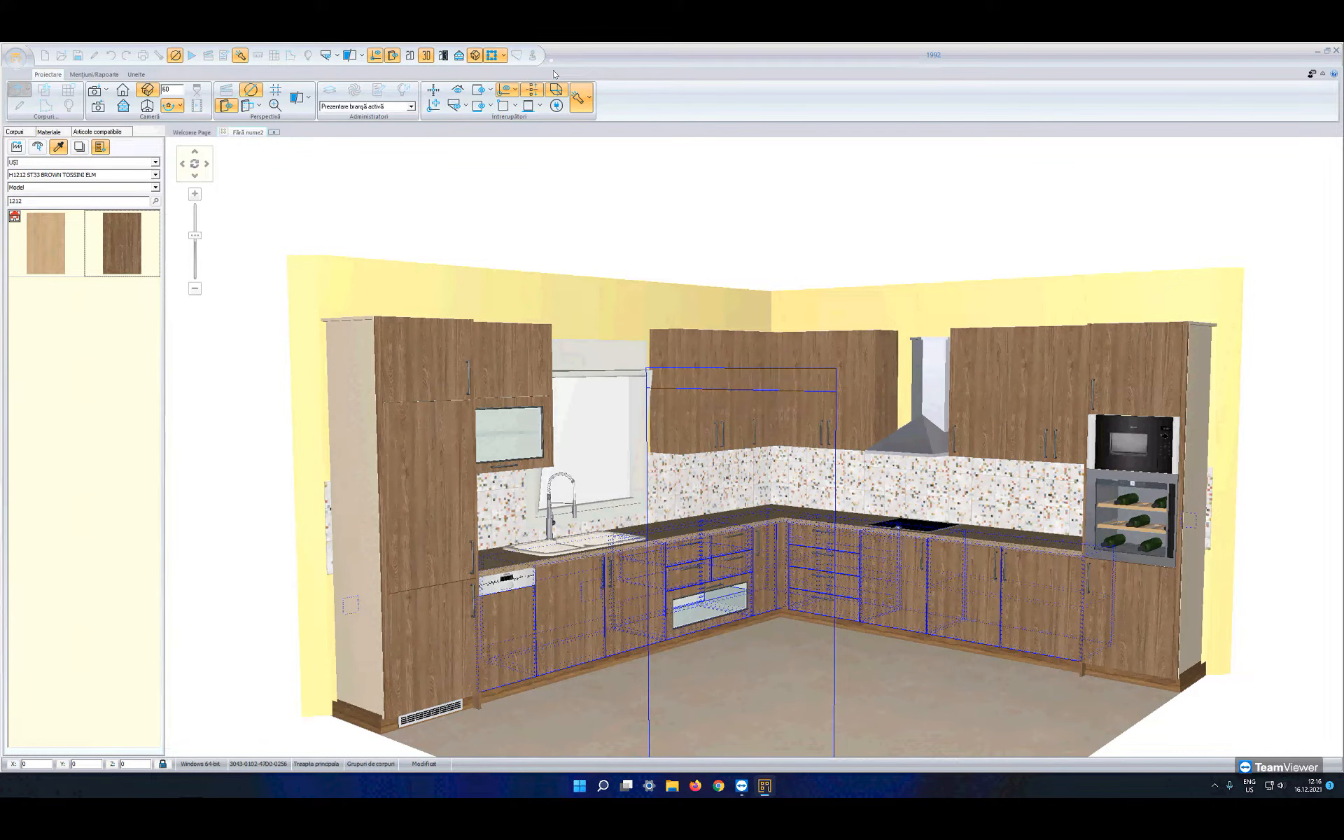
pyautogui.click(443, 386)
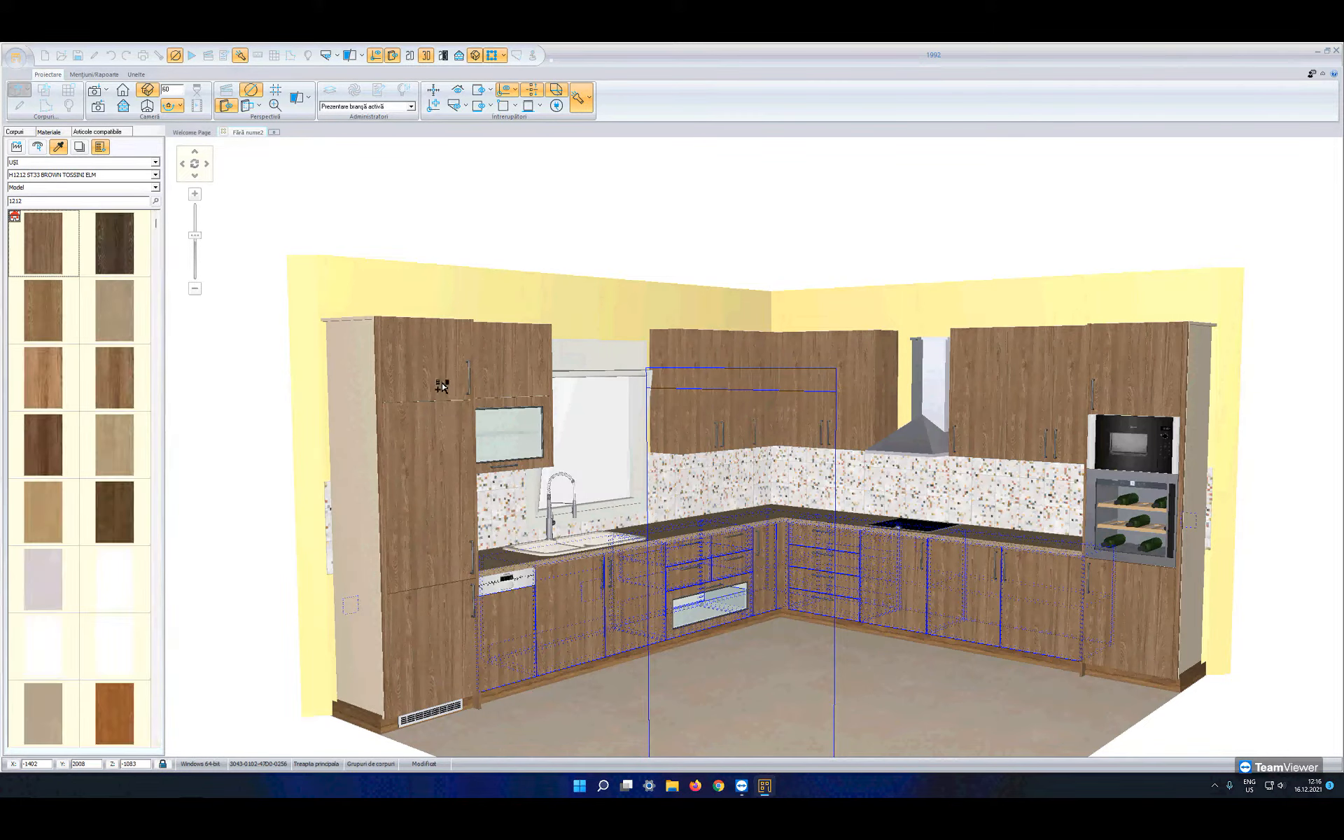
pyautogui.click(62, 576)
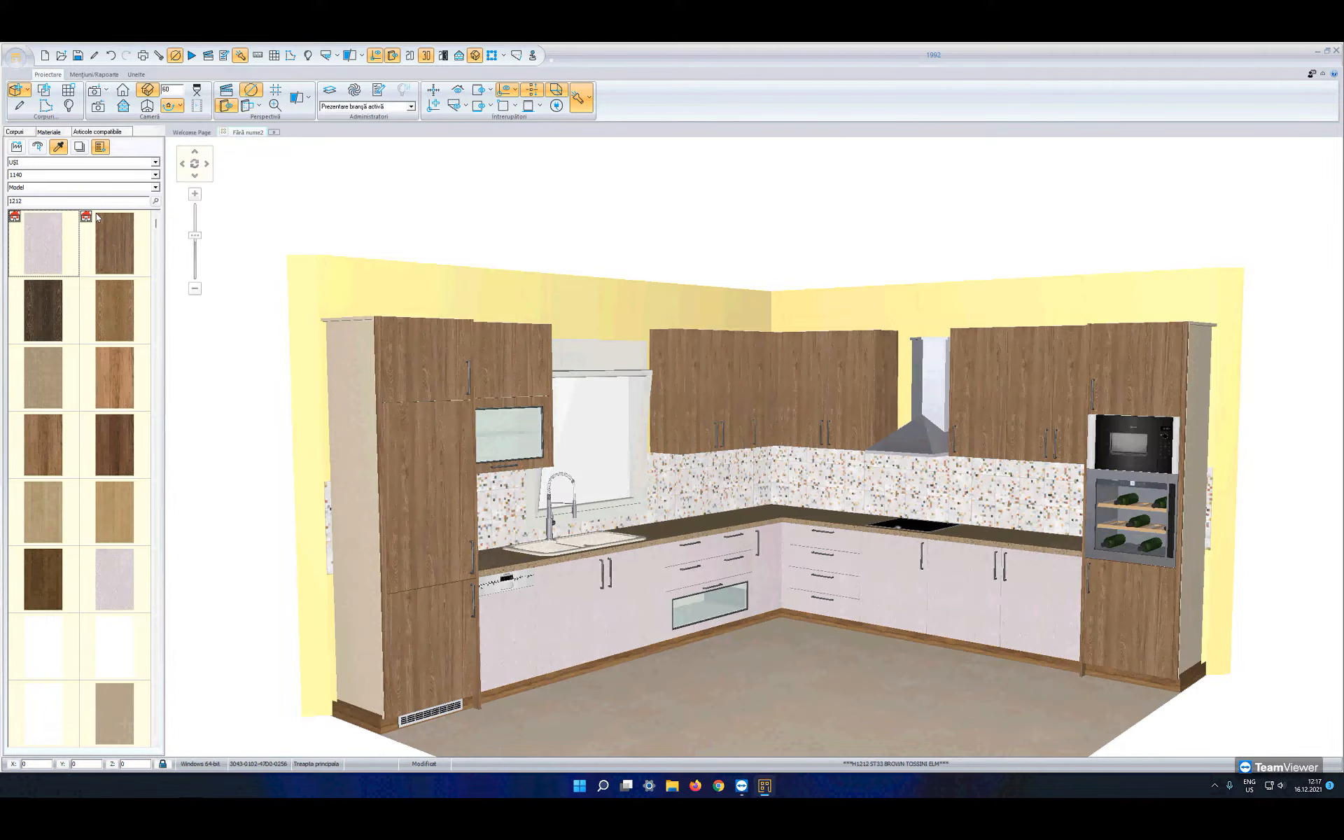
# Step: Search the door materials for RED
pyautogui.doubleClick(124, 201)
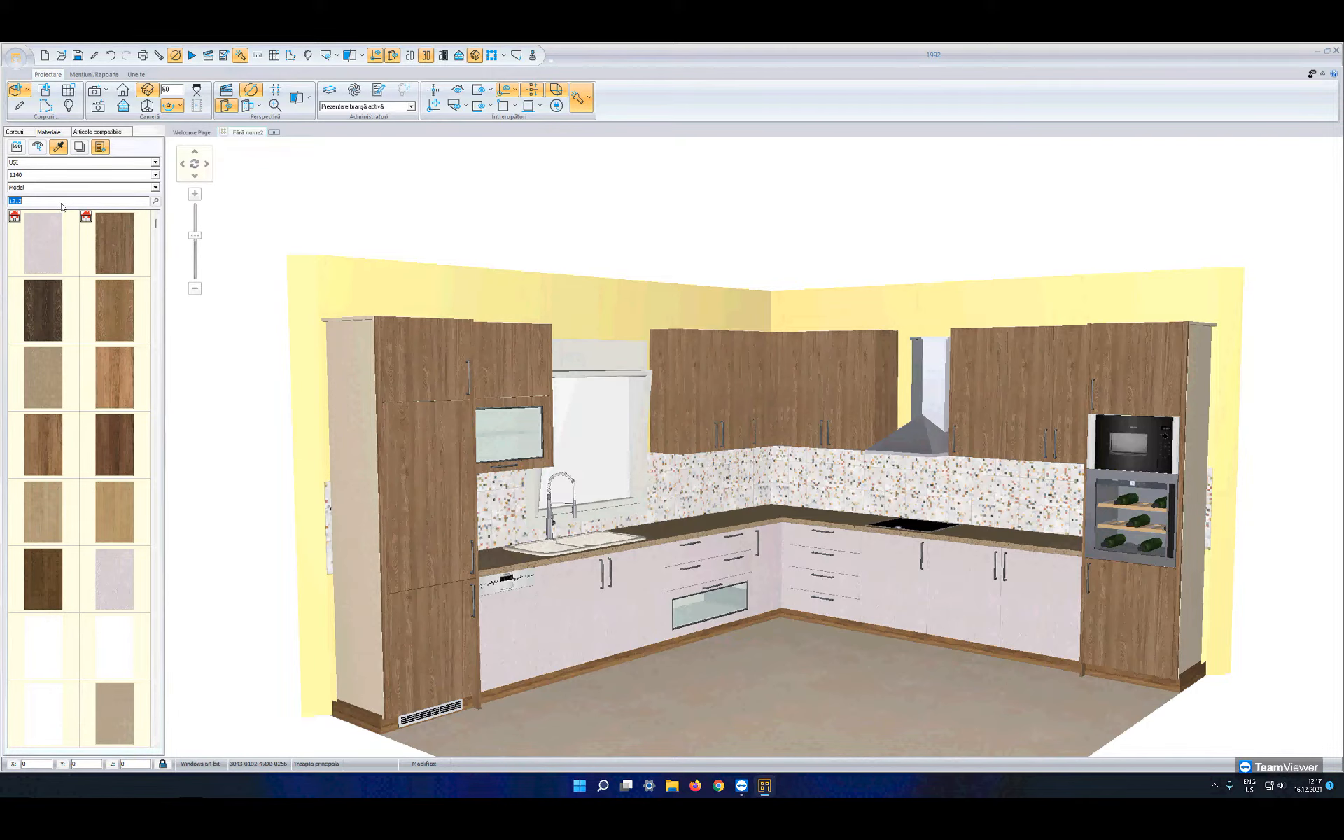
pyautogui.write('RED')
pyautogui.press('Return')
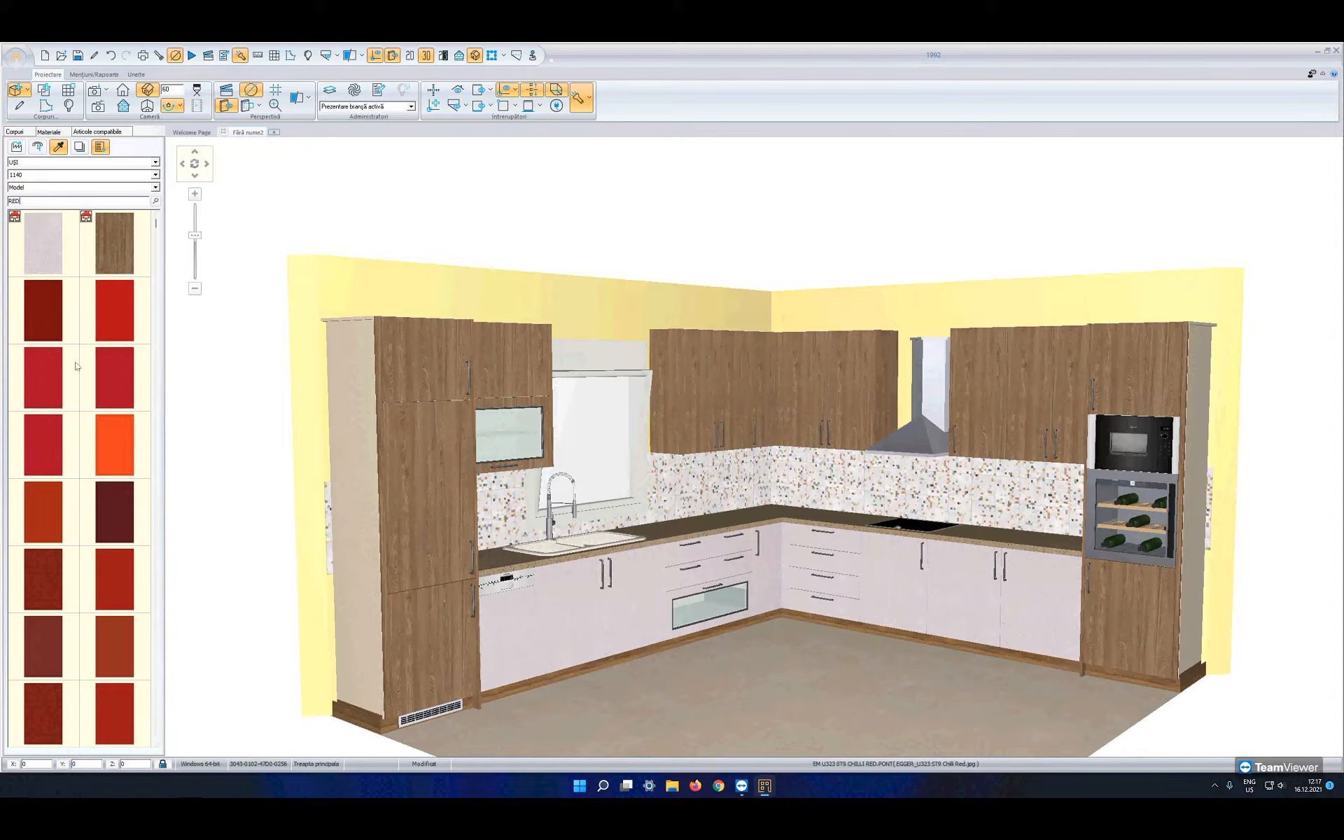
# Step: Filter the door materials with the advanced search to the With CNC shapes form
pyautogui.click(156, 201)
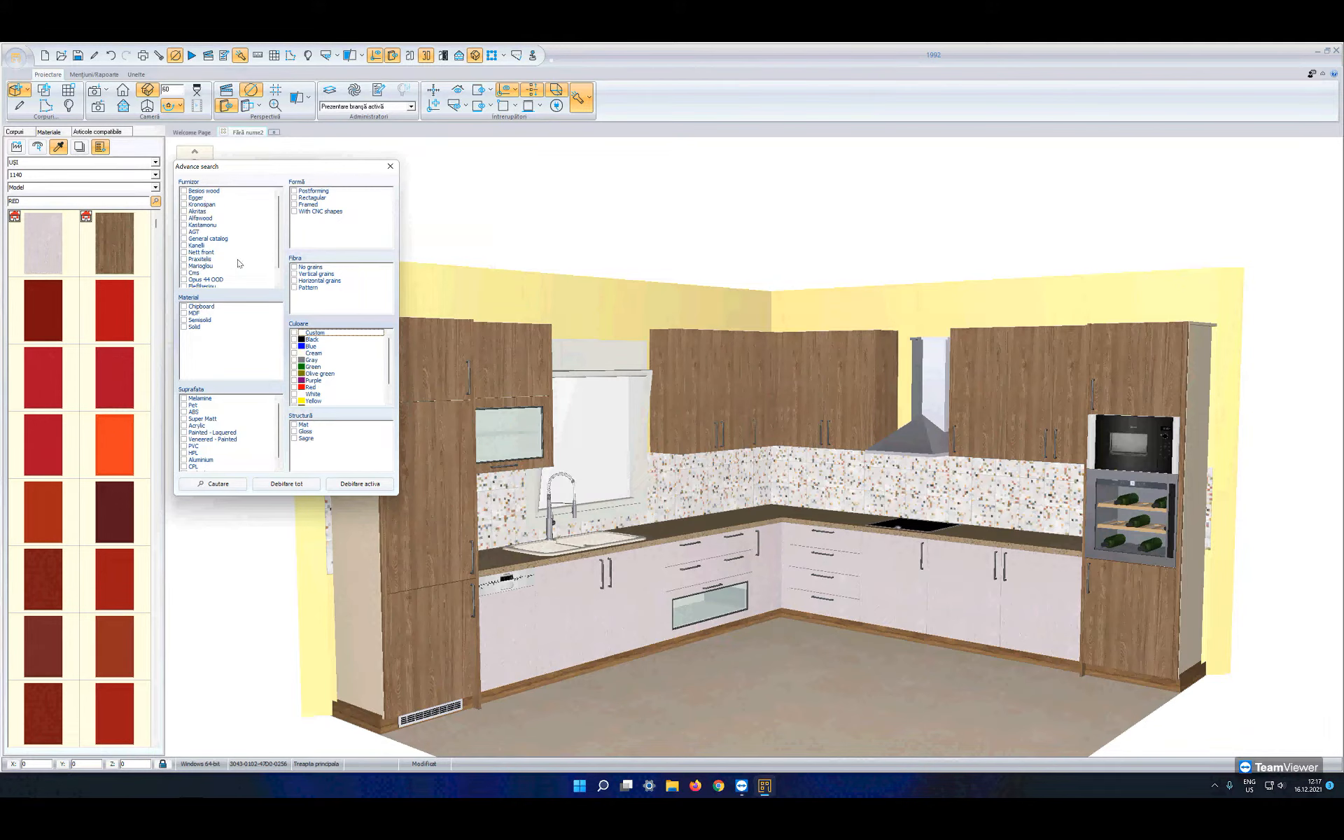
pyautogui.click(278, 283)
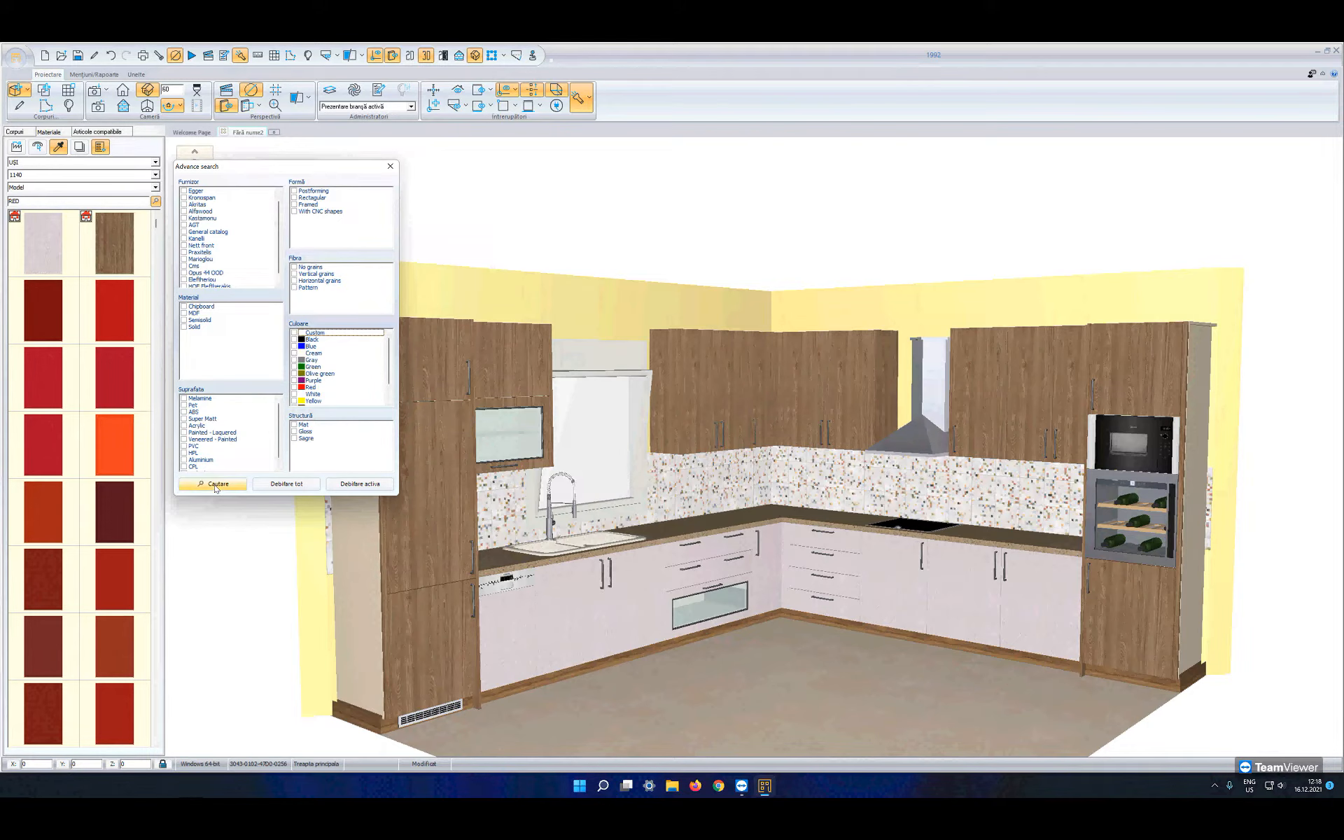
pyautogui.click(295, 213)
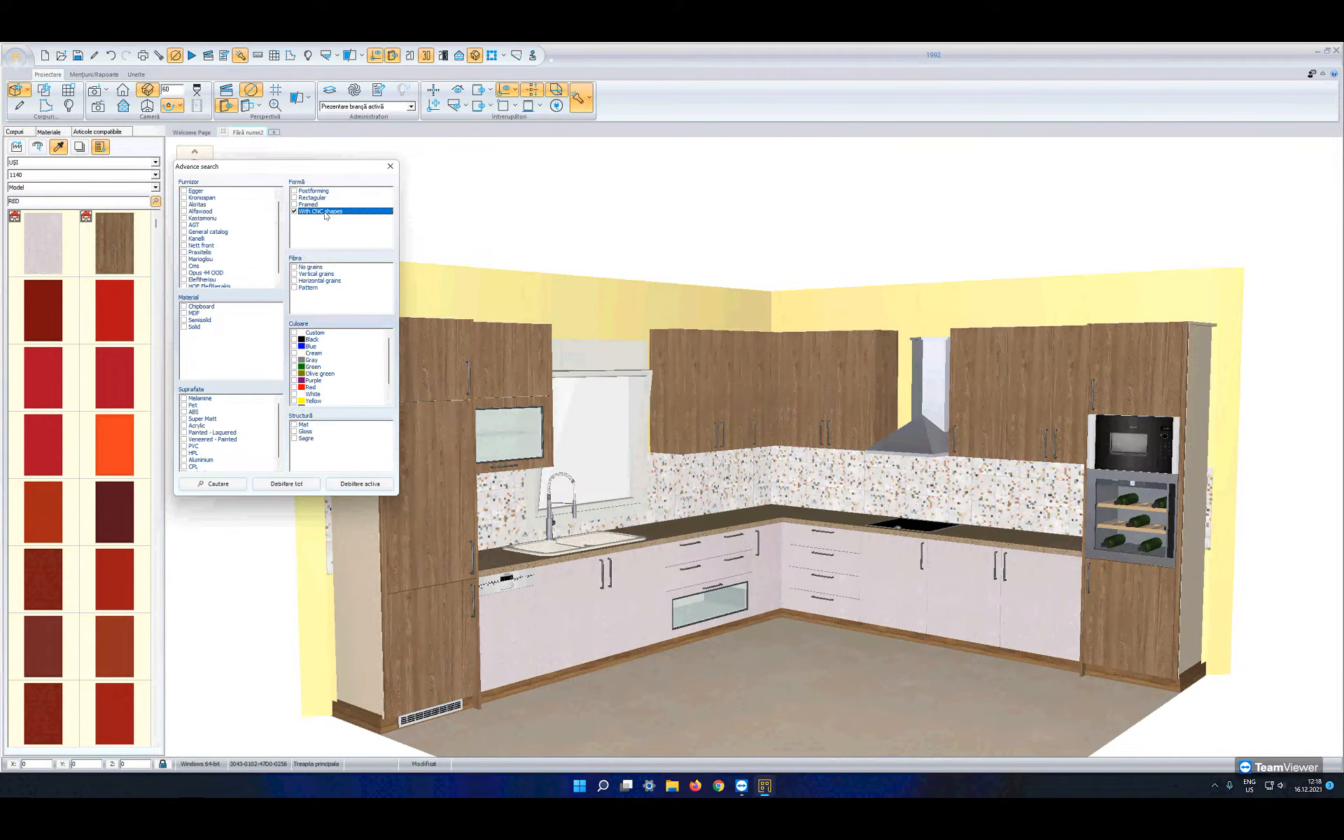
pyautogui.click(212, 485)
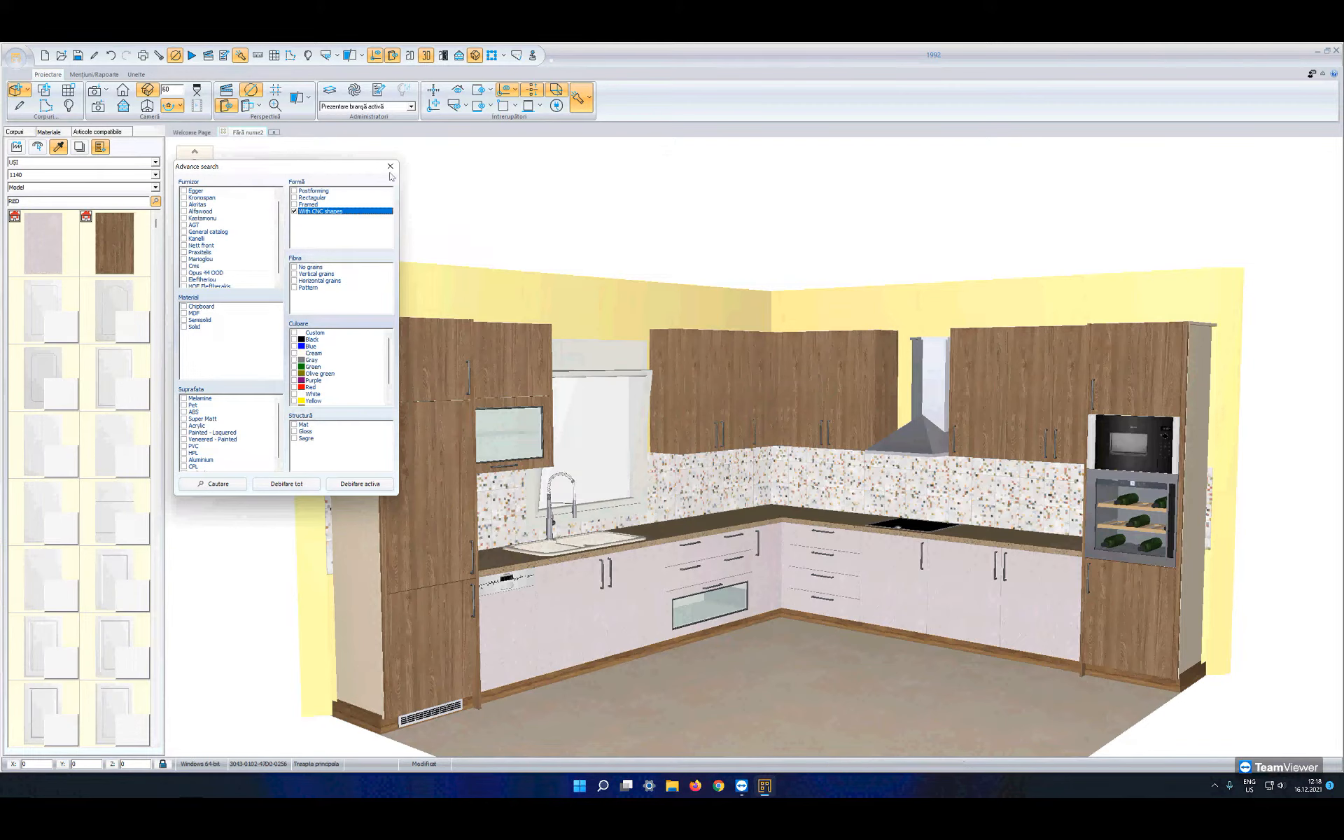
pyautogui.click(390, 166)
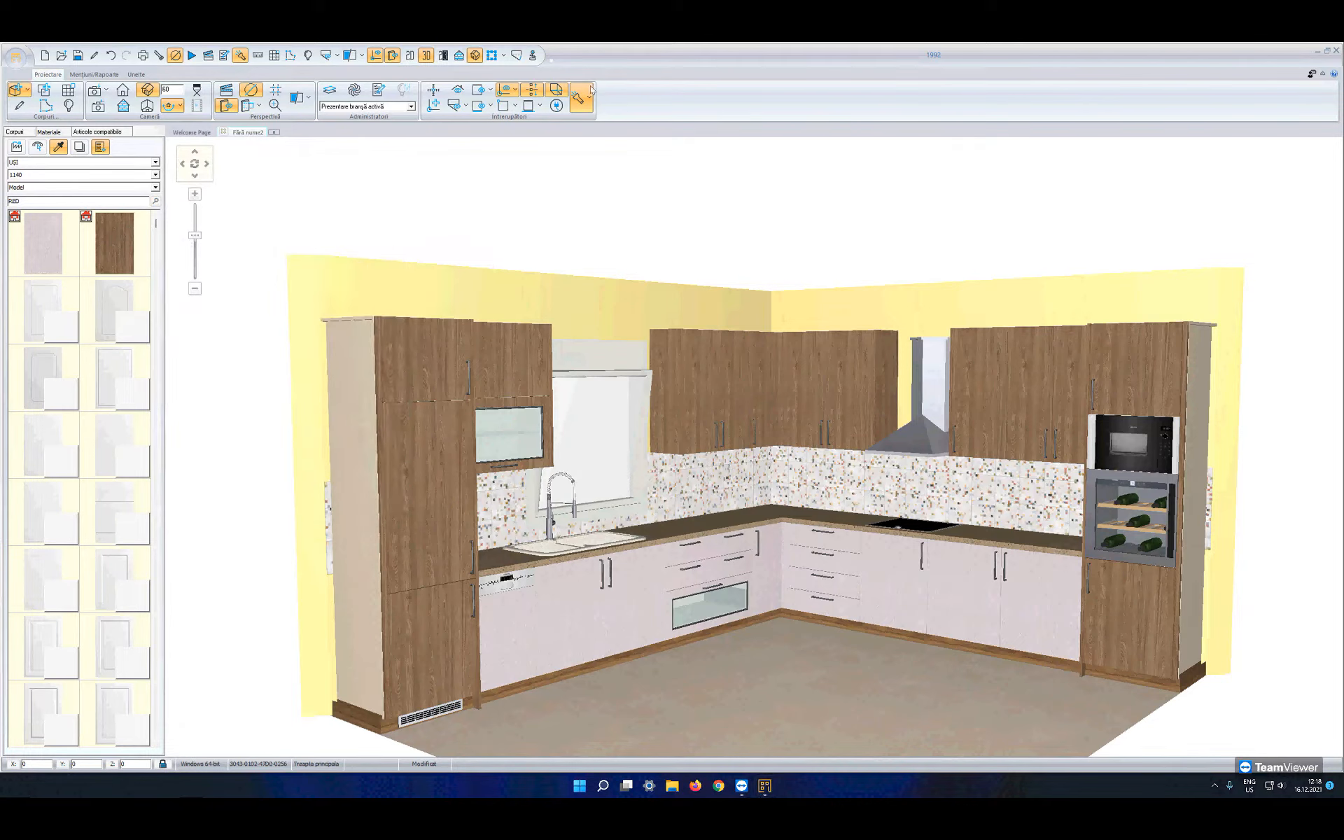
# Step: Show the kitchen as a line drawing and review the position and size values of the two-door wall cabinet beside the window
pyautogui.click(300, 98)
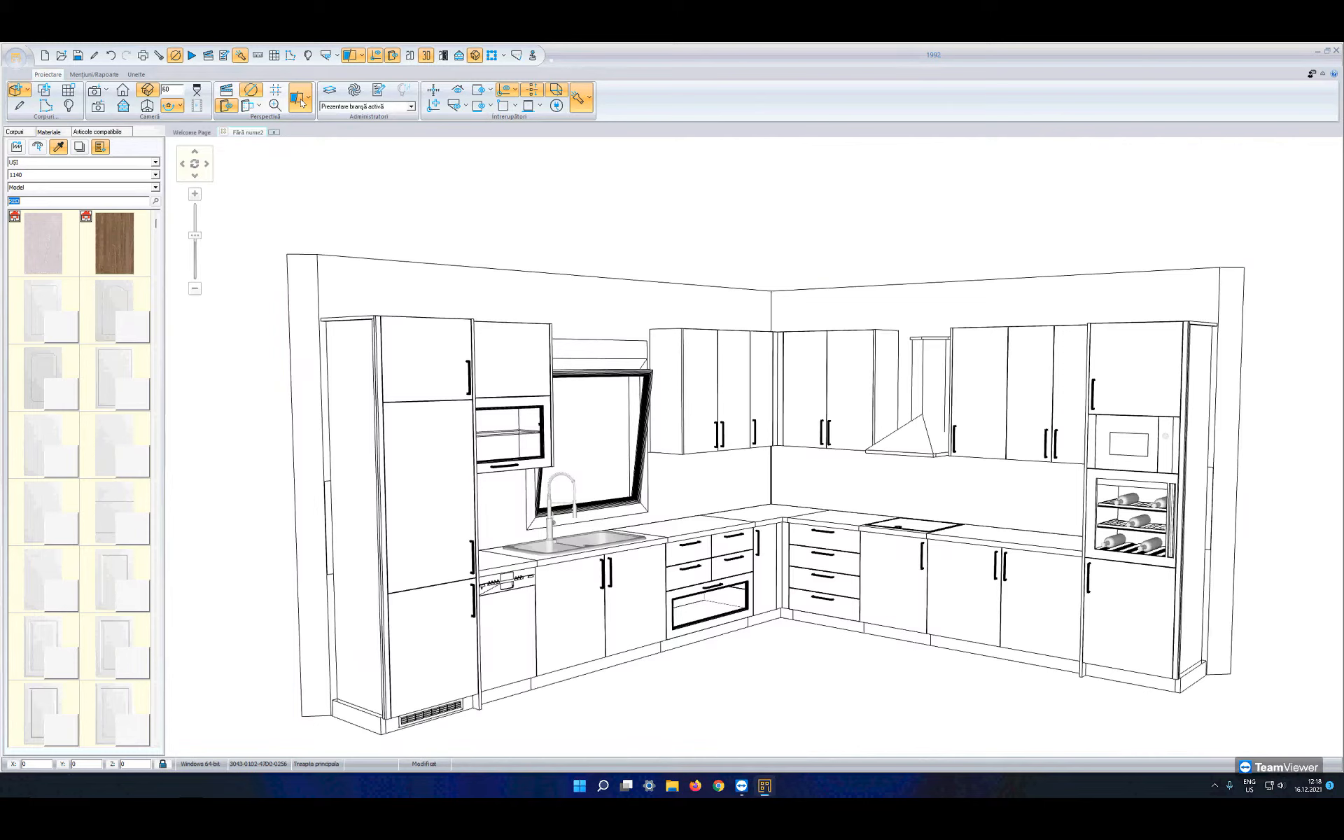
pyautogui.click(17, 133)
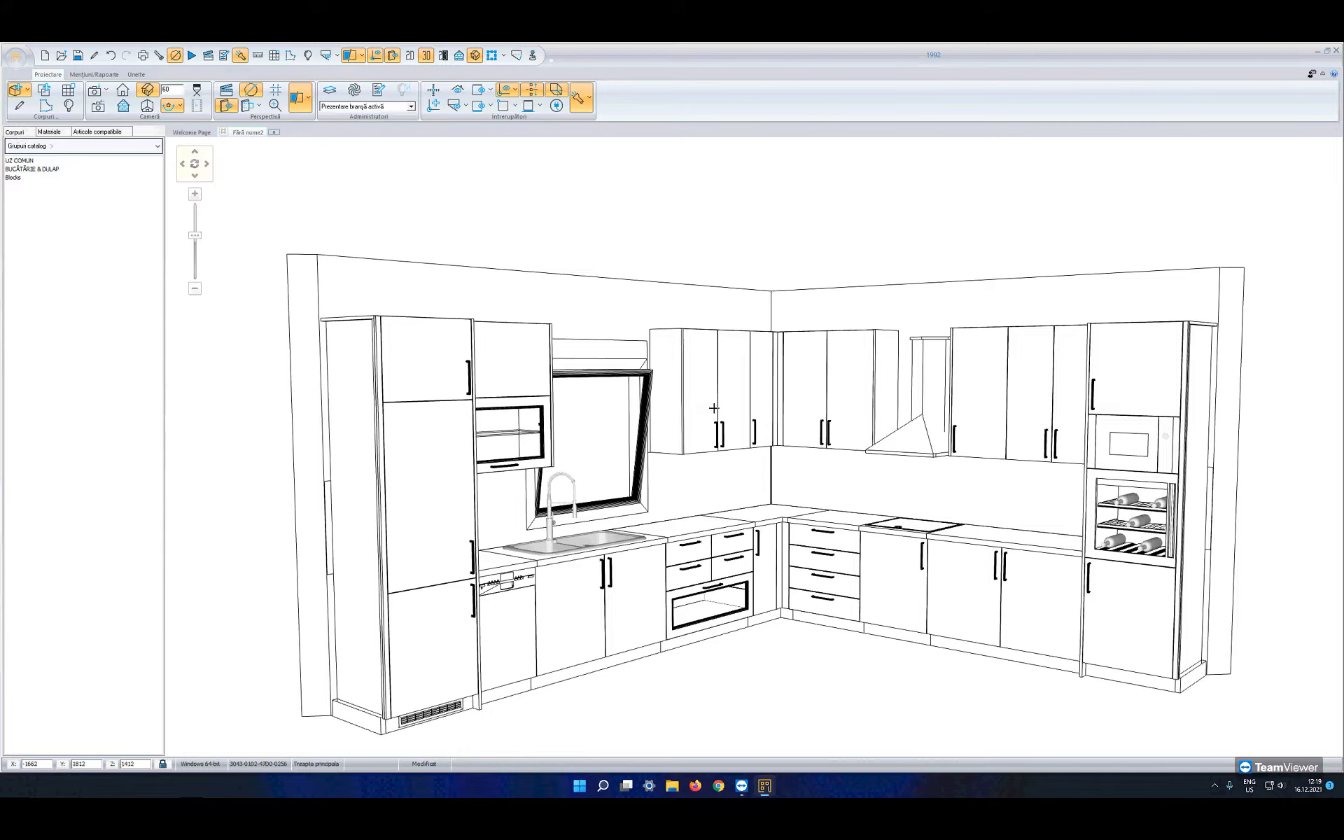
pyautogui.click(713, 408)
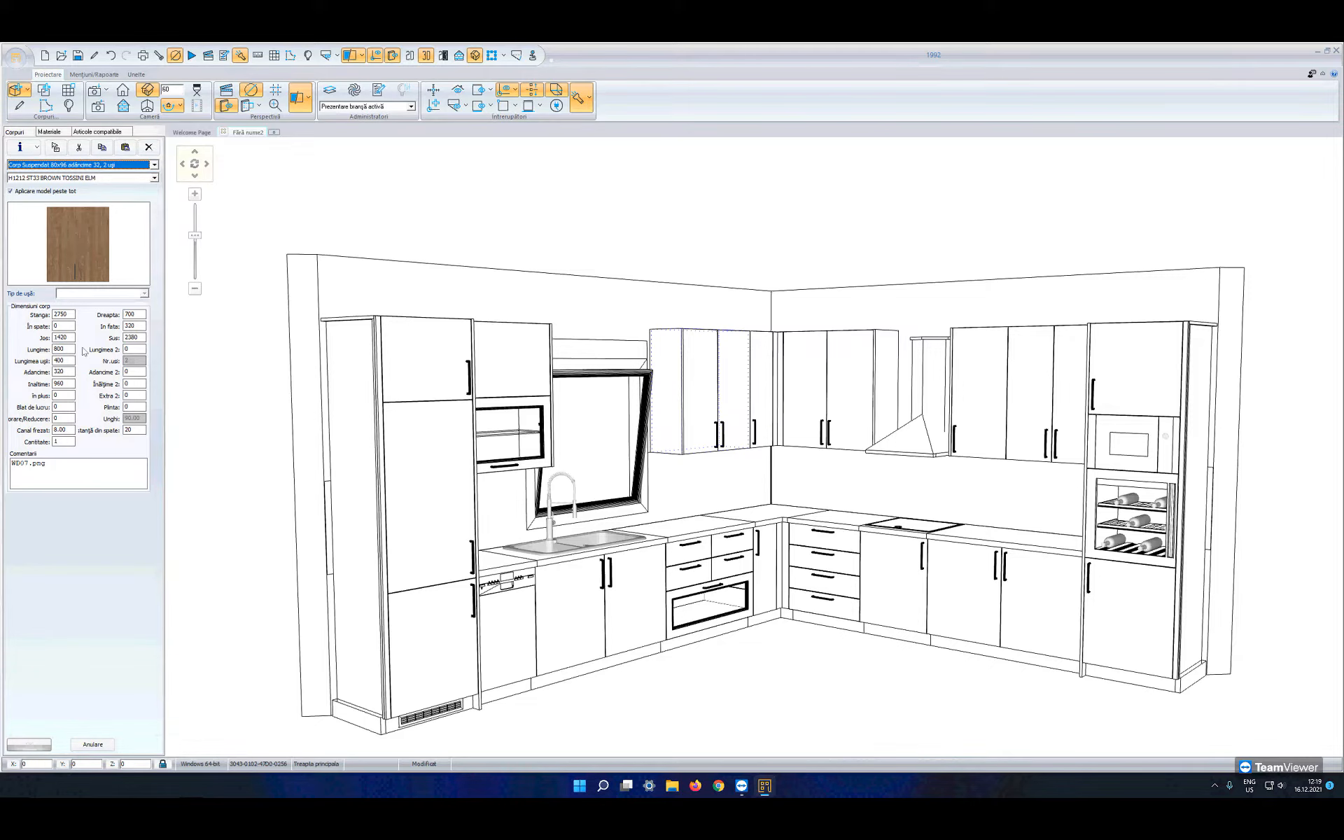
pyautogui.click(56, 338)
pyautogui.moveTo(125, 338); pyautogui.dragTo(130, 339)
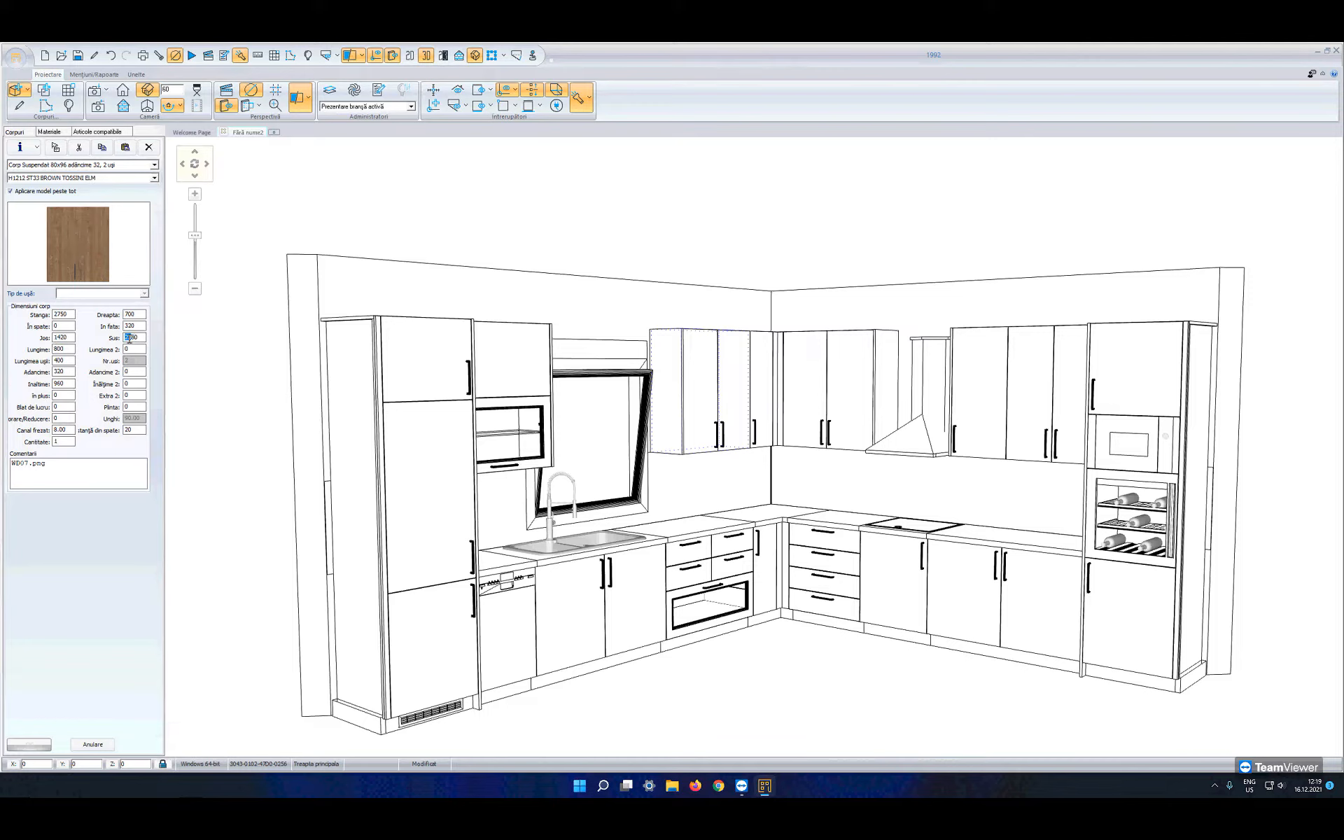
pyautogui.doubleClick(60, 348)
pyautogui.doubleClick(71, 372)
pyautogui.click(71, 372)
pyautogui.moveTo(70, 372); pyautogui.dragTo(34, 376)
pyautogui.click(64, 384)
# Step: Display the description labels on the cabinets and examine them on the window wall
pyautogui.click(311, 100)
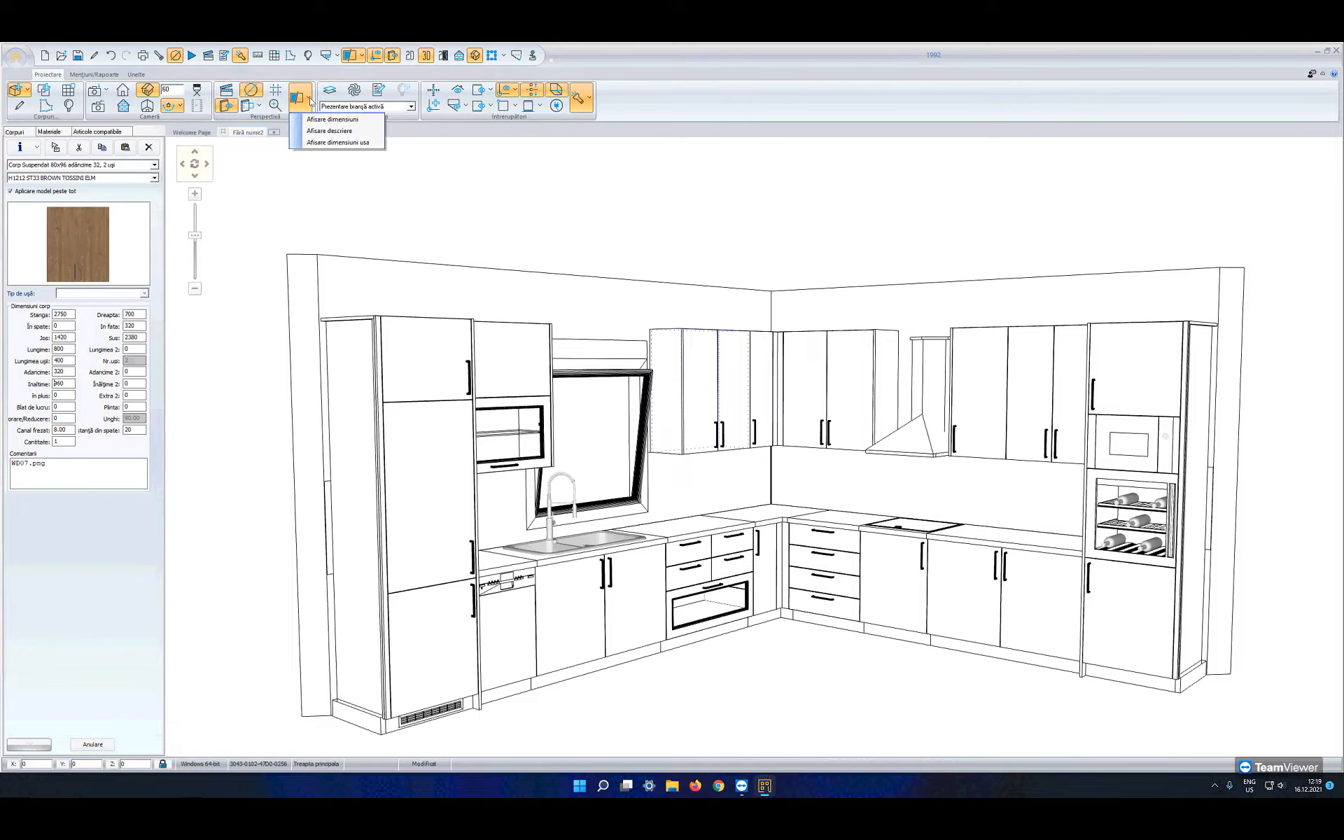
pyautogui.click(331, 131)
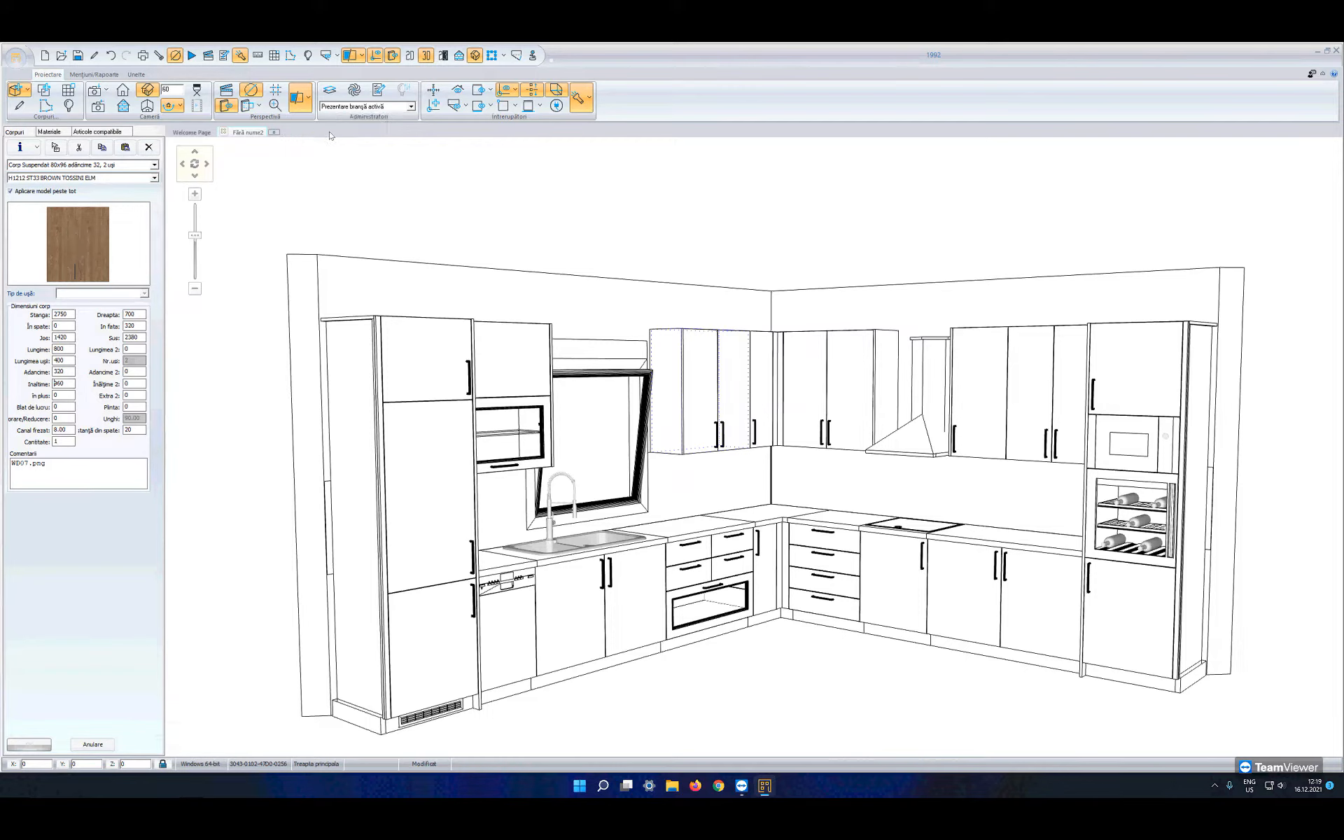
pyautogui.click(581, 99)
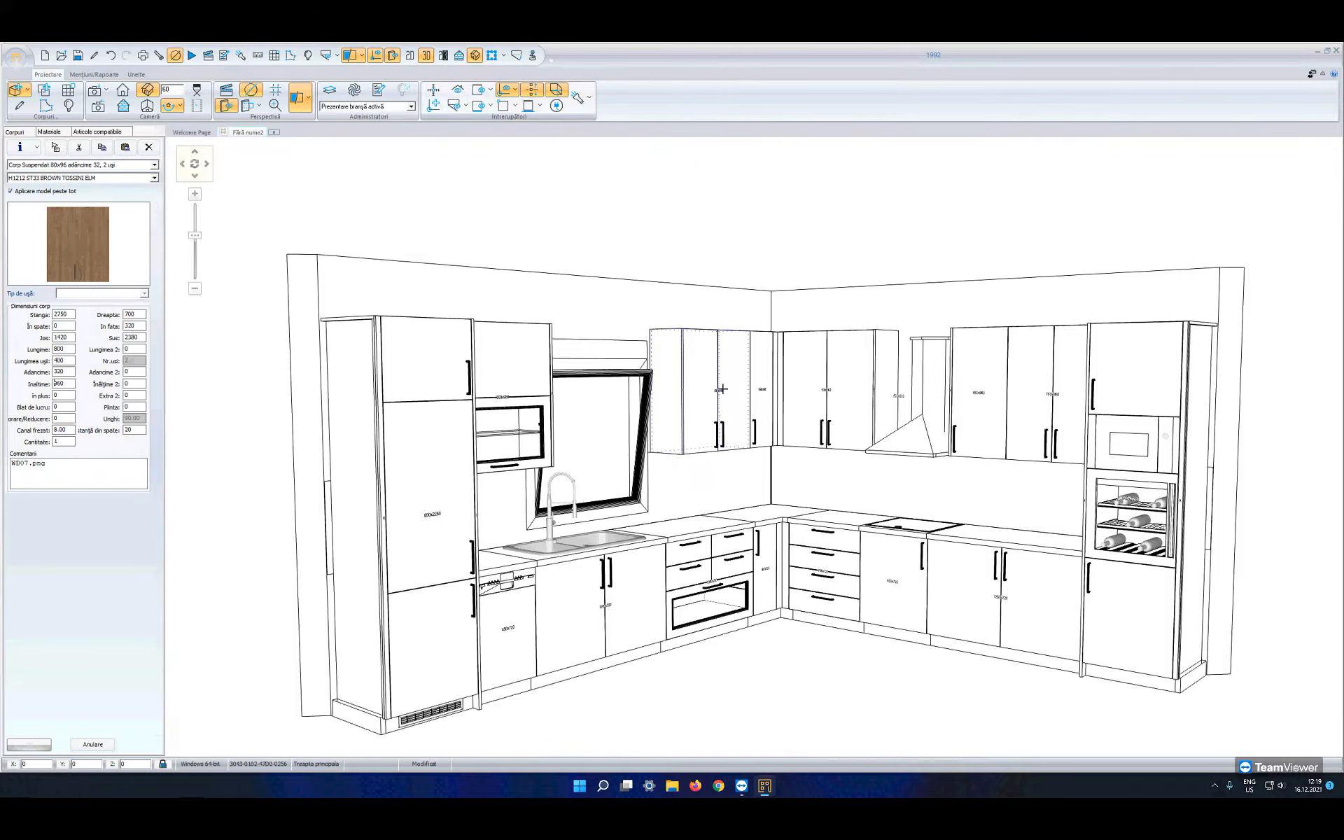
pyautogui.scroll(1, 716, 415)
pyautogui.scroll(1, 716, 416)
pyautogui.moveTo(716, 417); pyautogui.dragTo(889, 429, button='middle')
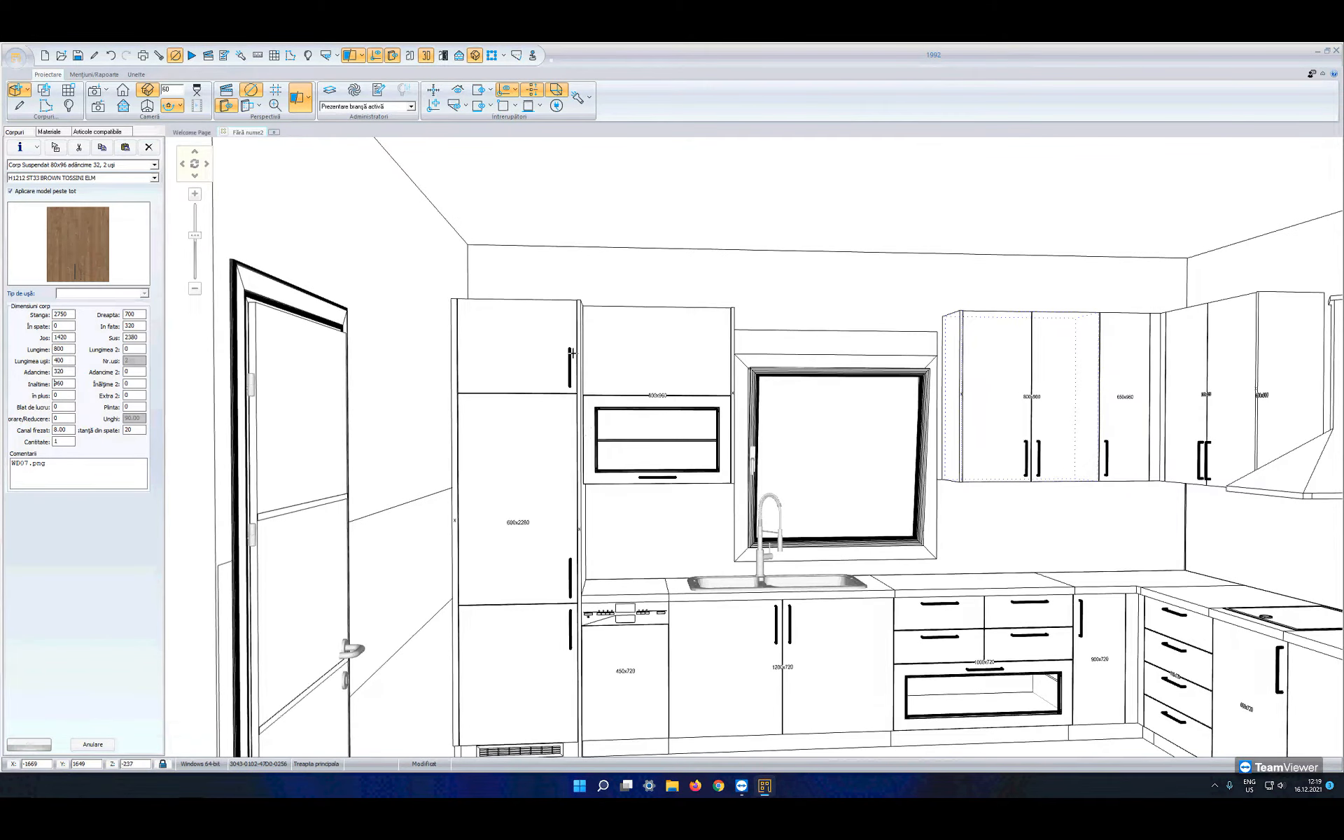
# Step: Label every door and drawer front with its door dimensions, and return the kitchen to the coloured view
pyautogui.click(308, 102)
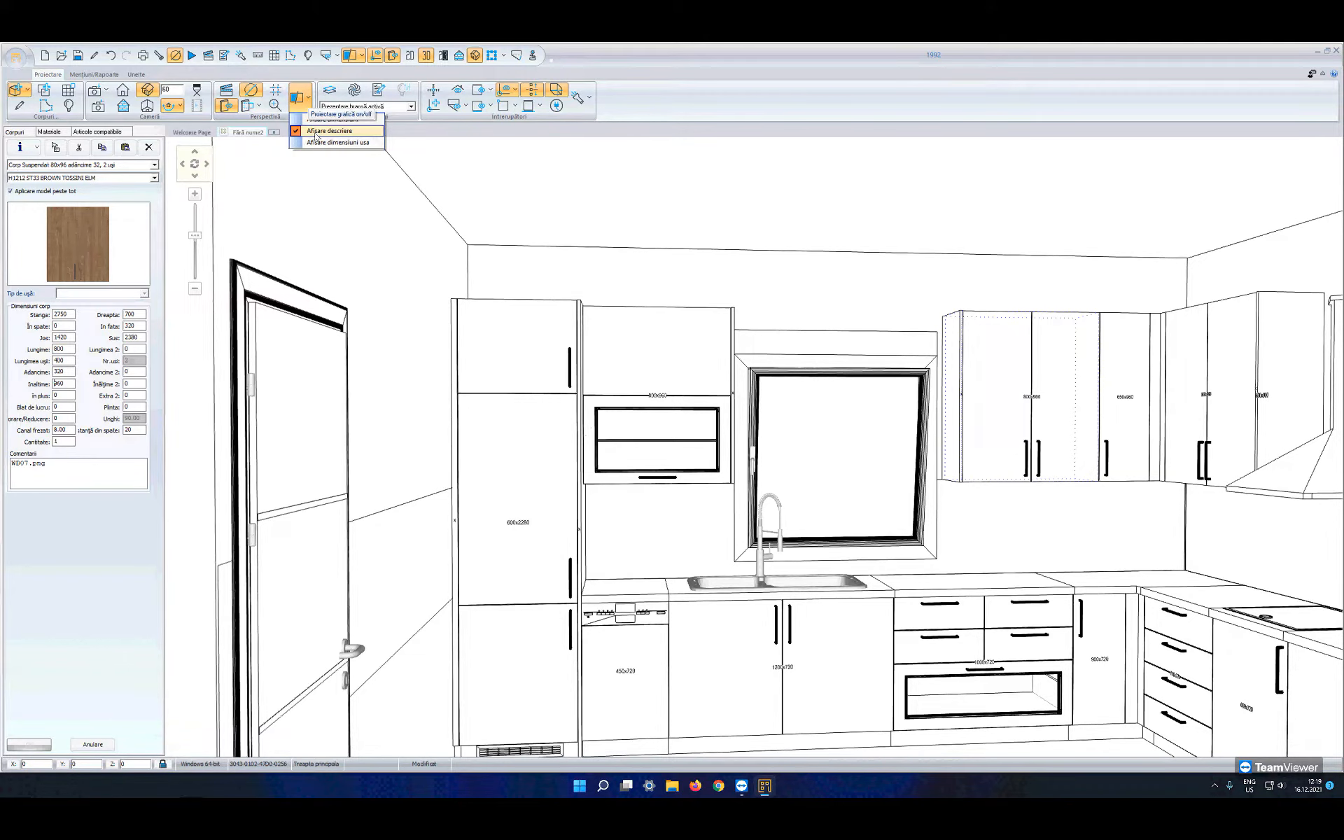
pyautogui.click(318, 142)
pyautogui.moveTo(849, 533); pyautogui.dragTo(780, 517, button='middle')
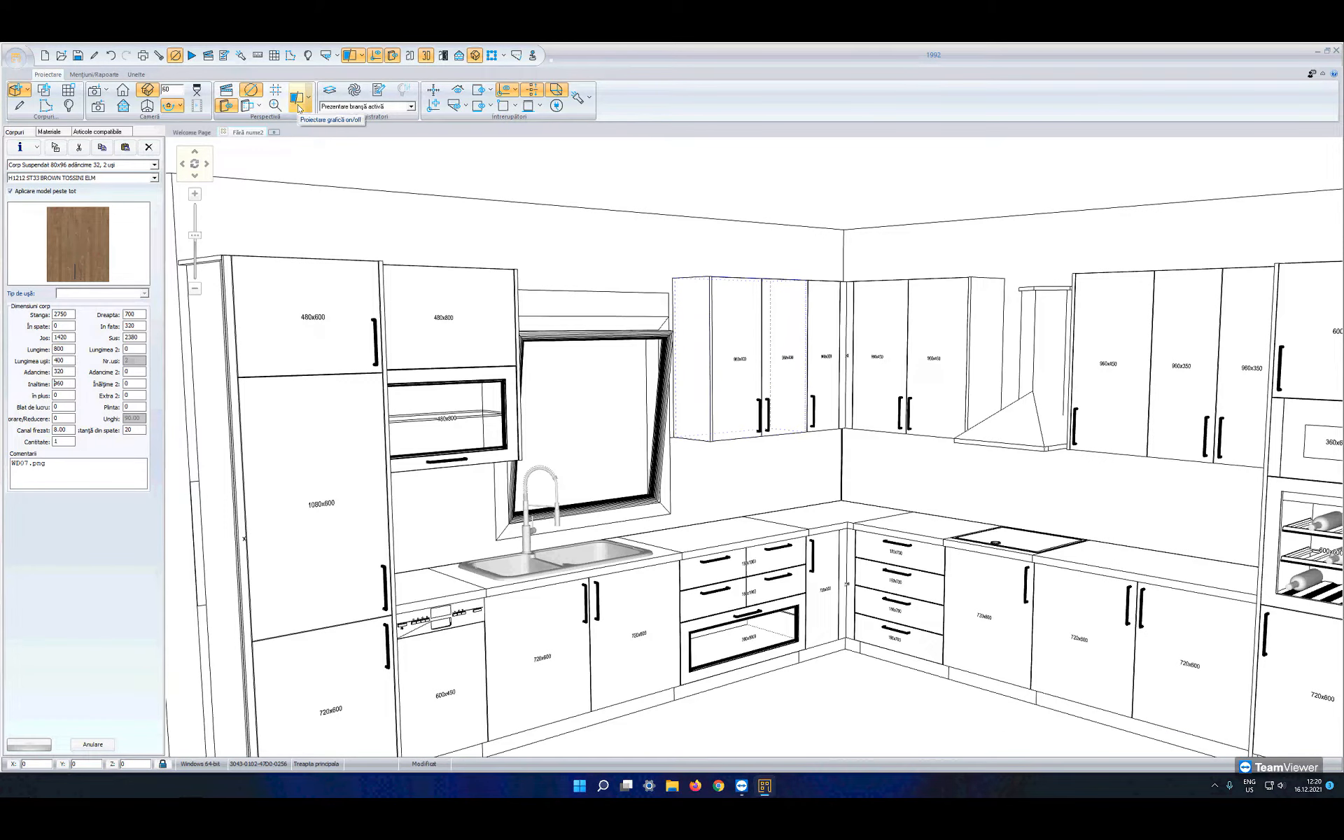
pyautogui.click(299, 109)
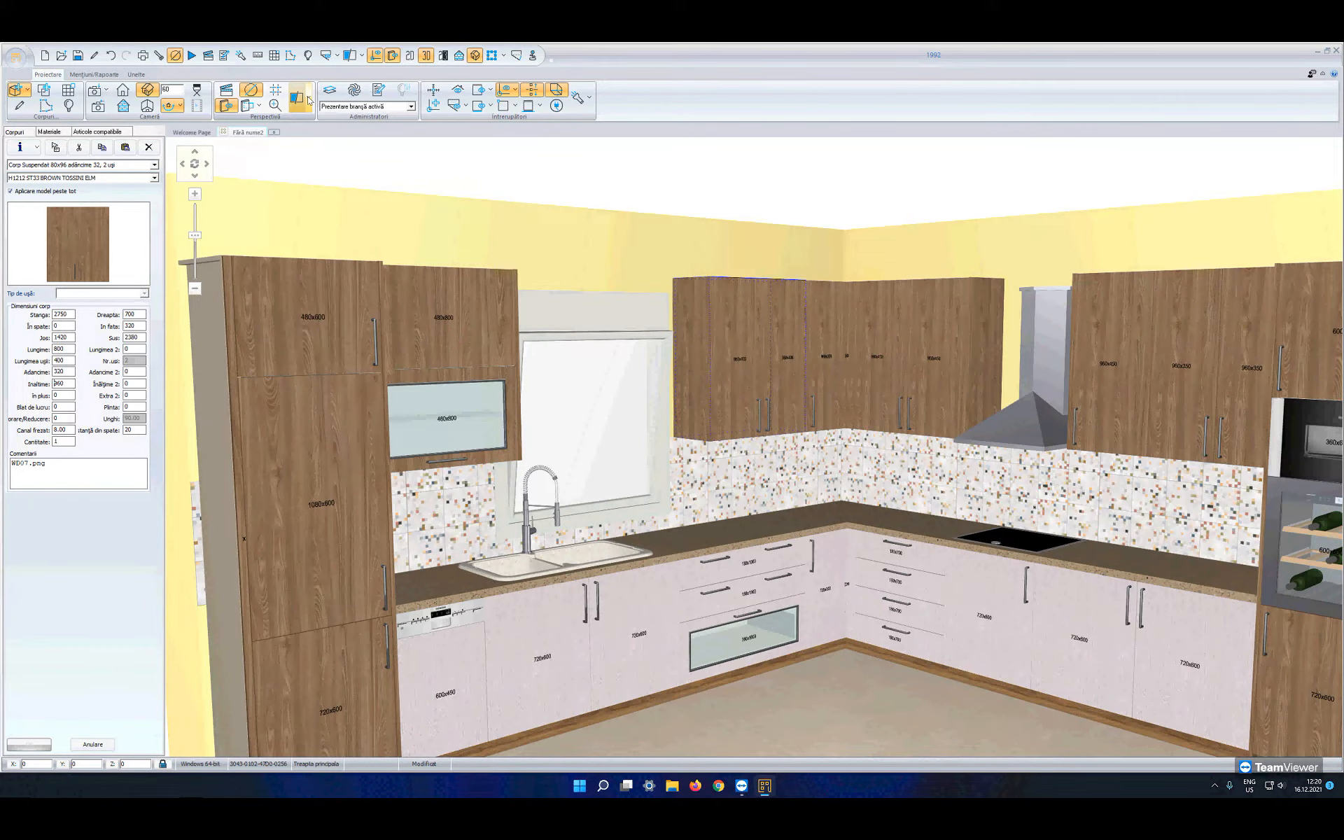
# Step: Switch the labels from door dimensions to general dimensions and show the cooker hood wall in front view
pyautogui.click(308, 100)
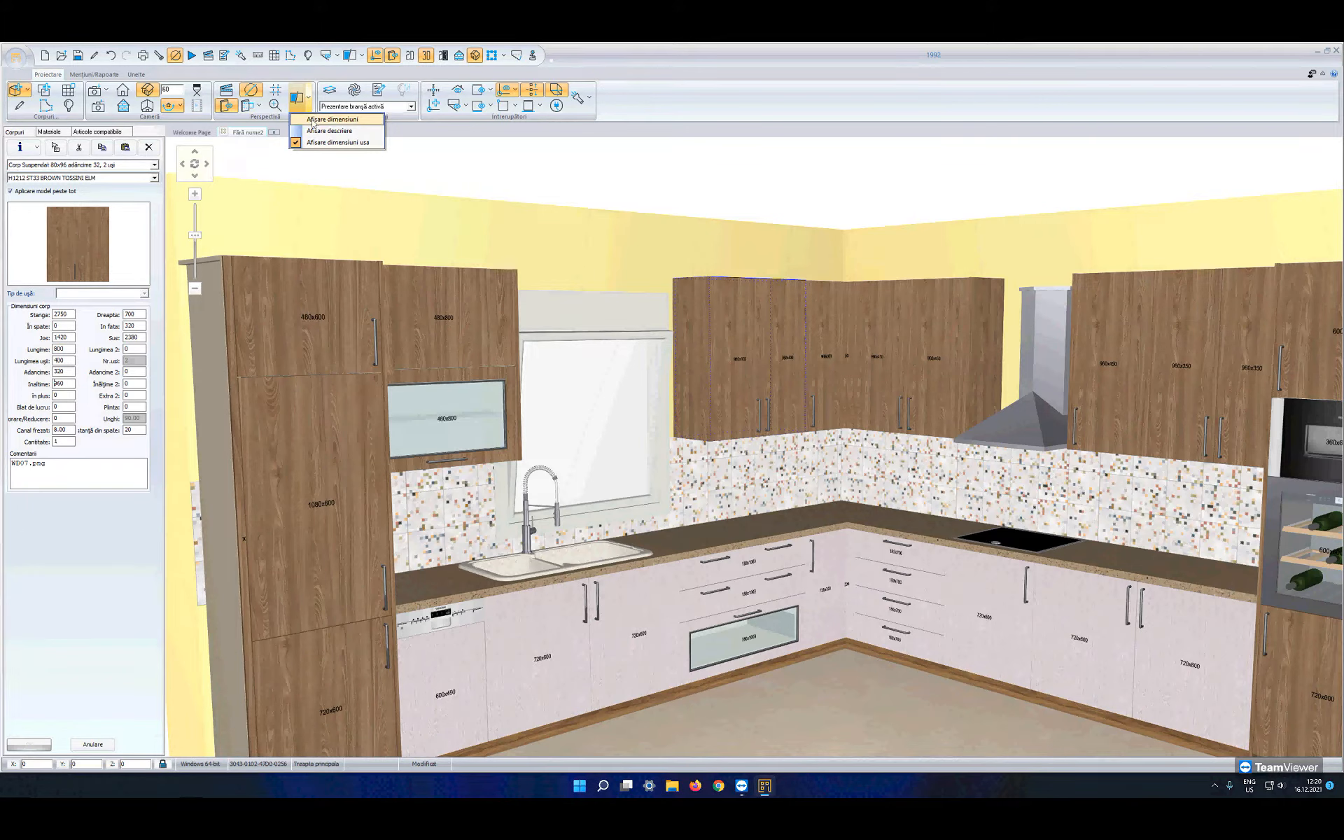
pyautogui.click(312, 120)
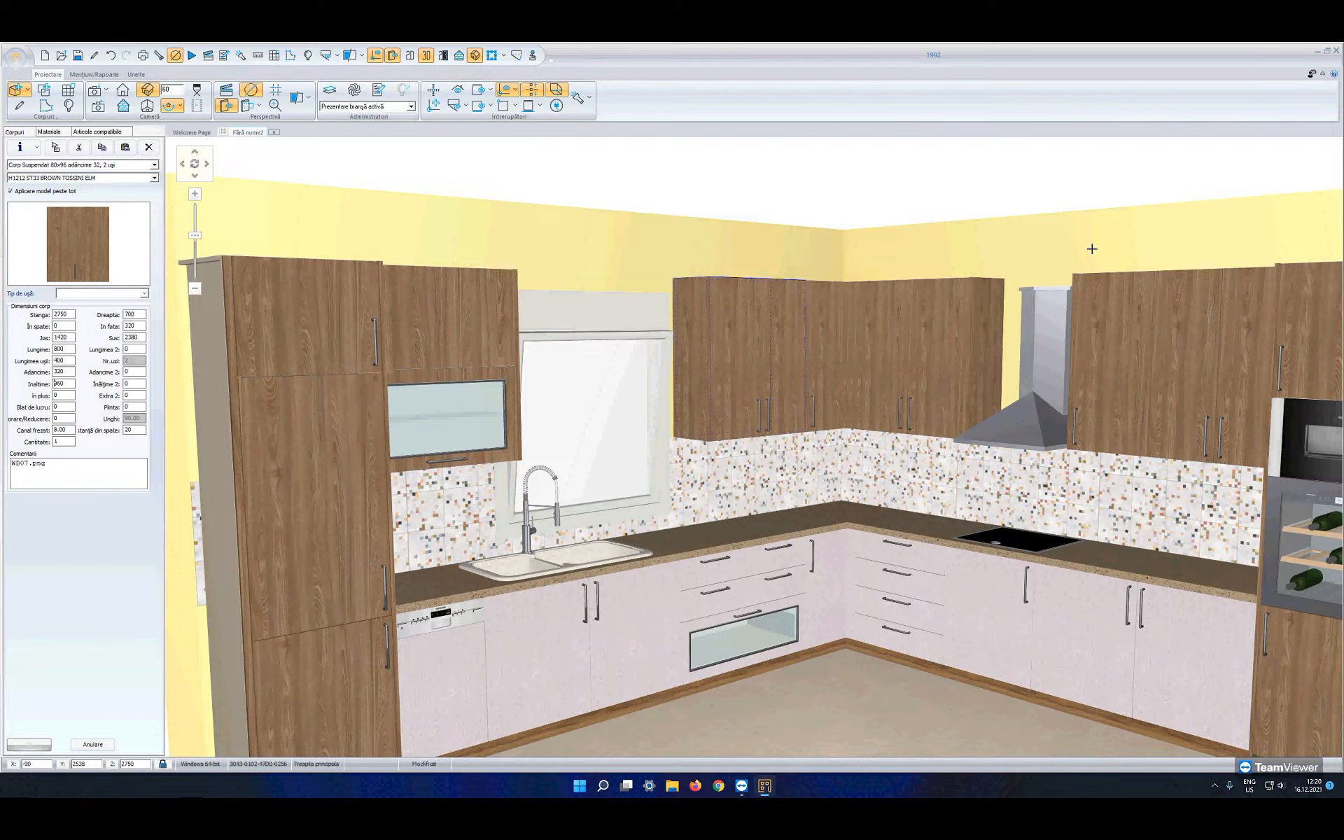
pyautogui.click(578, 98)
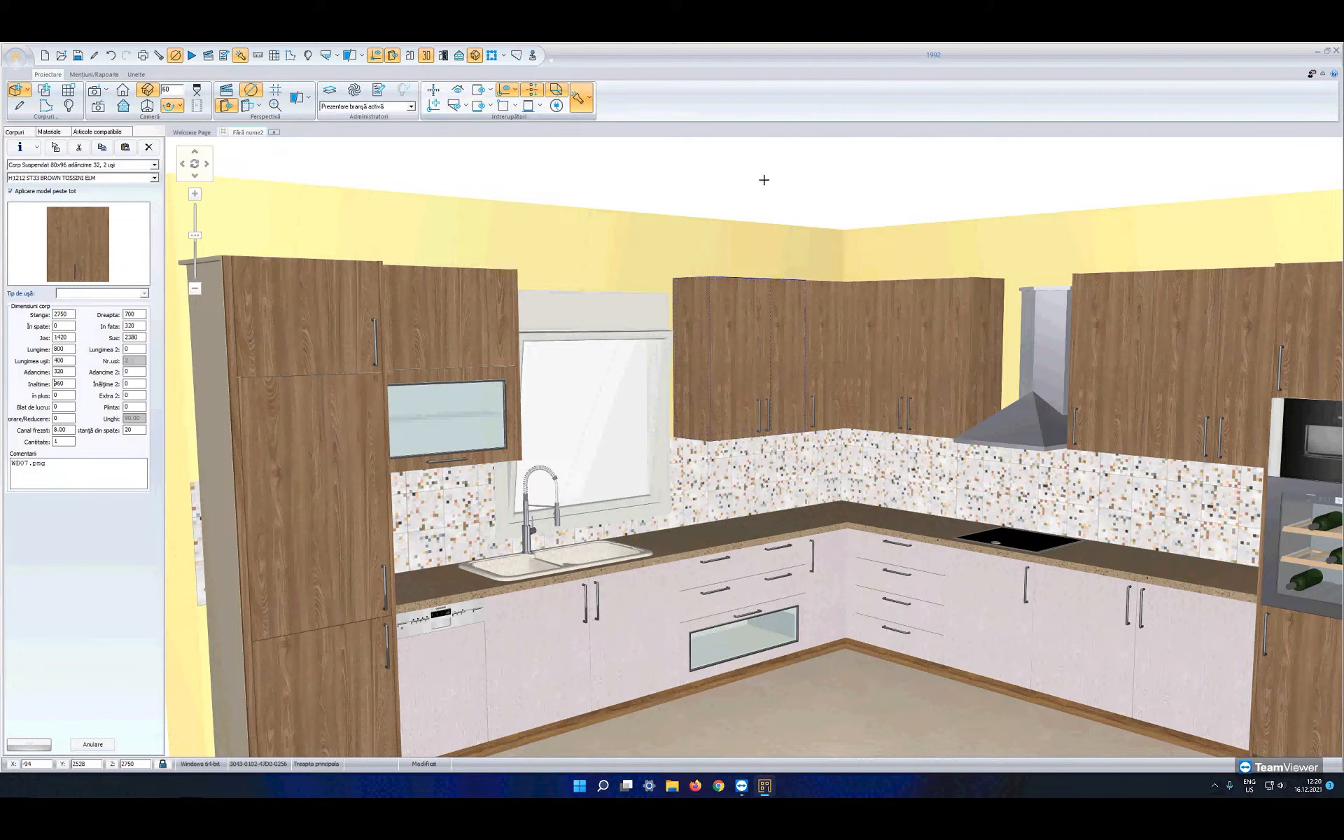
pyautogui.click(1094, 236)
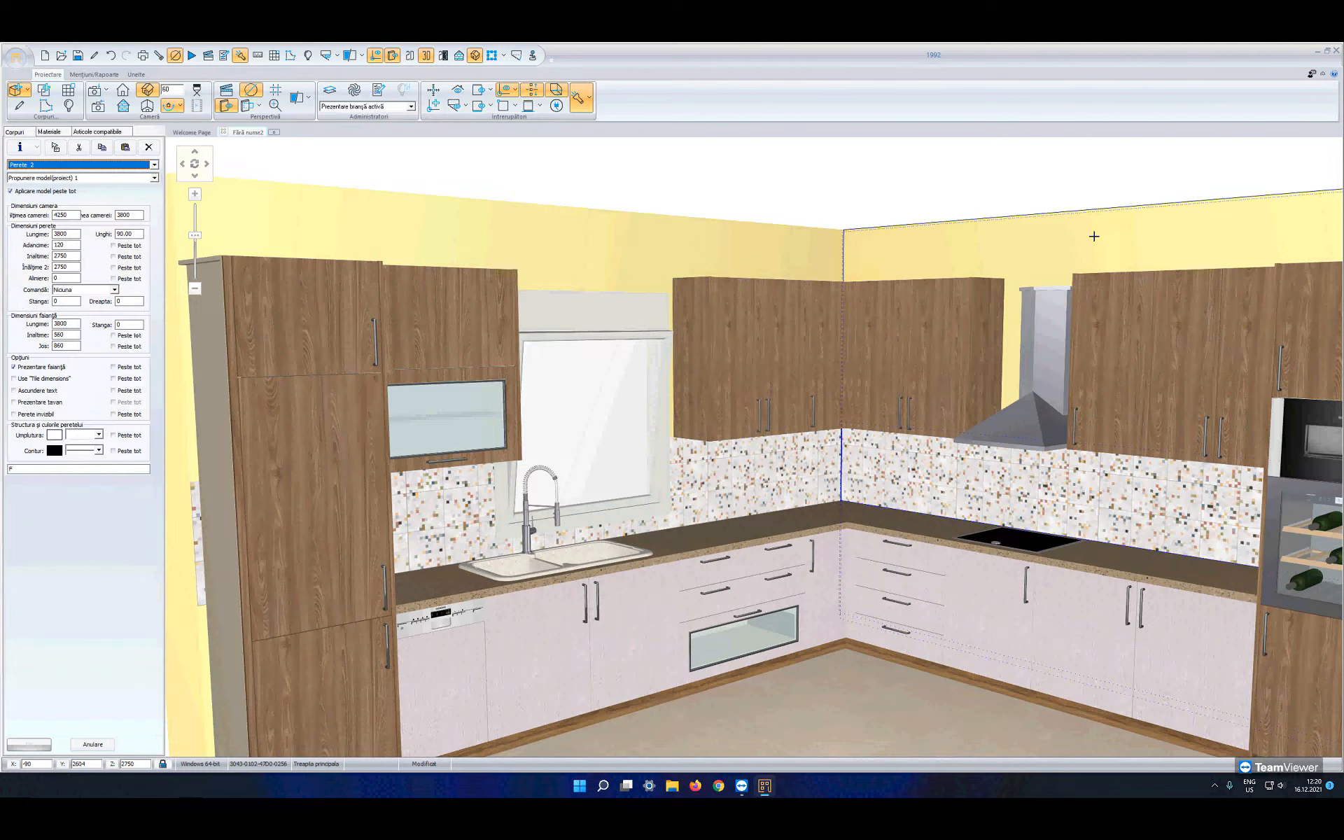
pyautogui.click(119, 110)
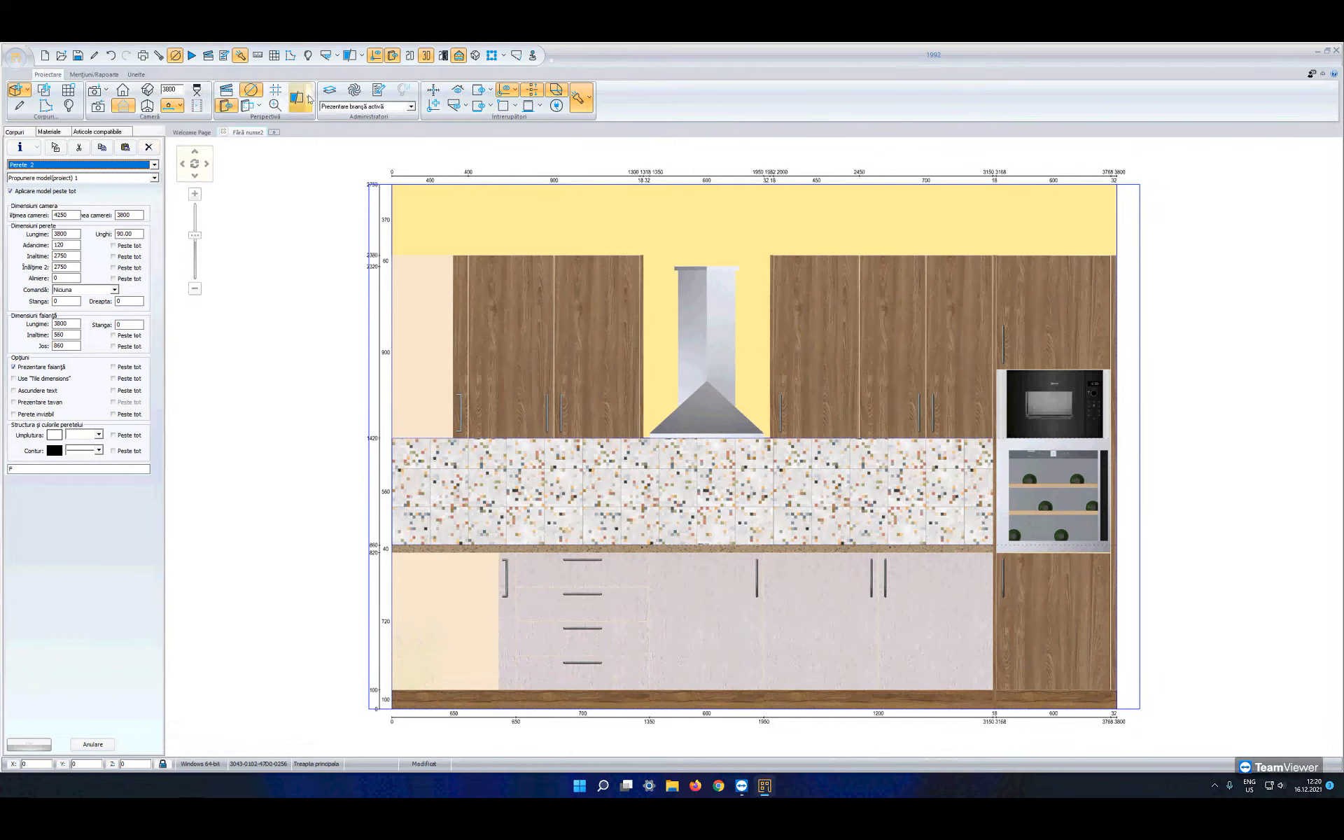
# Step: Check the dimensions of the two-door base cabinet and the two-door wall cabinet on the hood wall
pyautogui.click(306, 104)
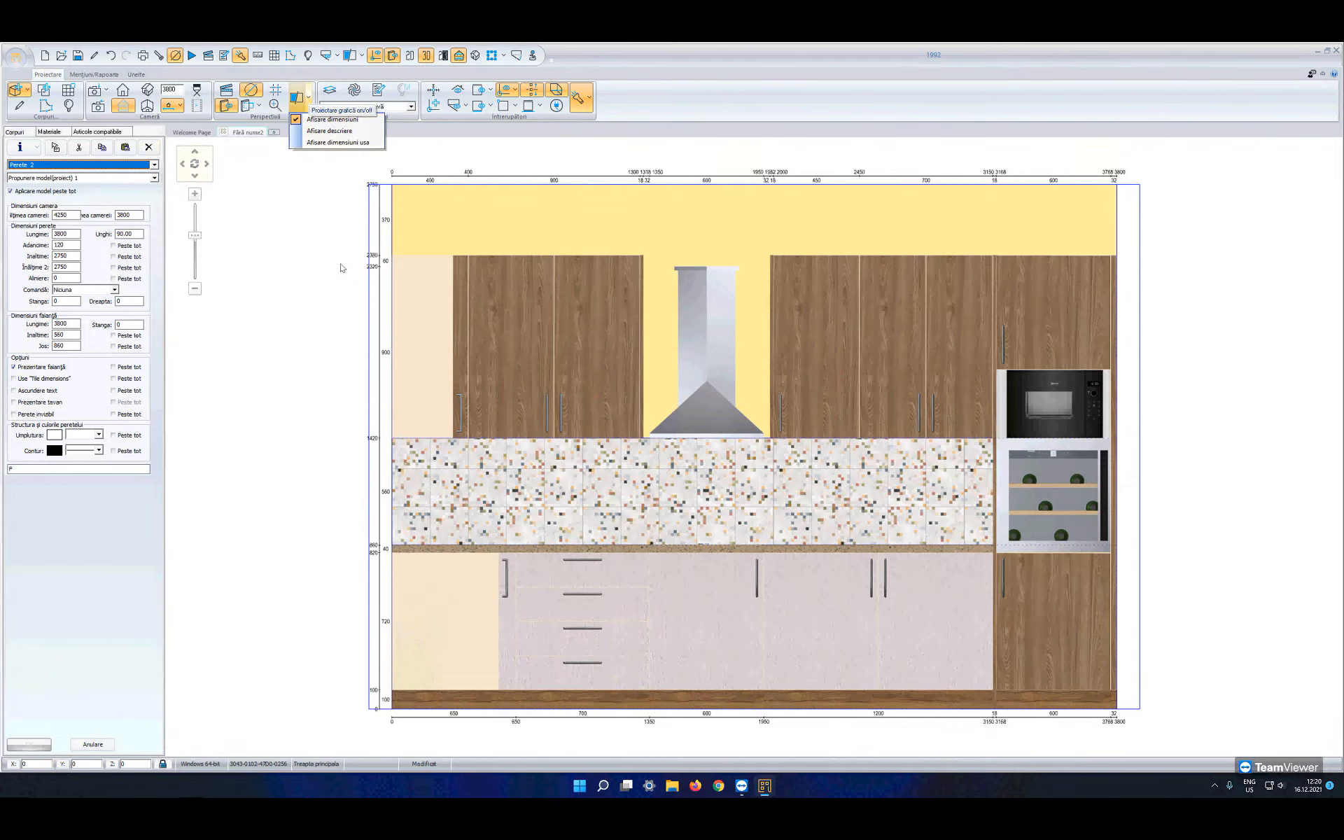
pyautogui.click(341, 265)
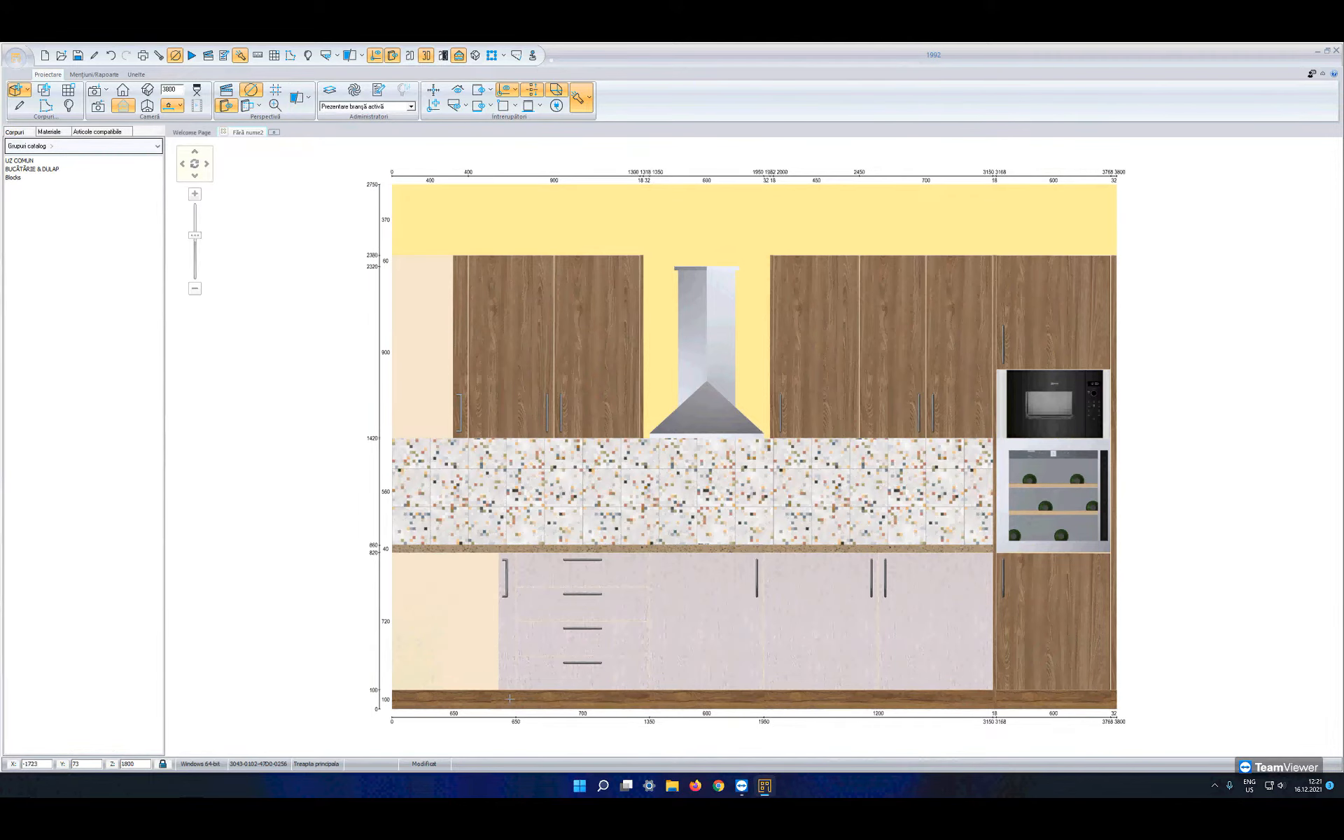
pyautogui.click(848, 698)
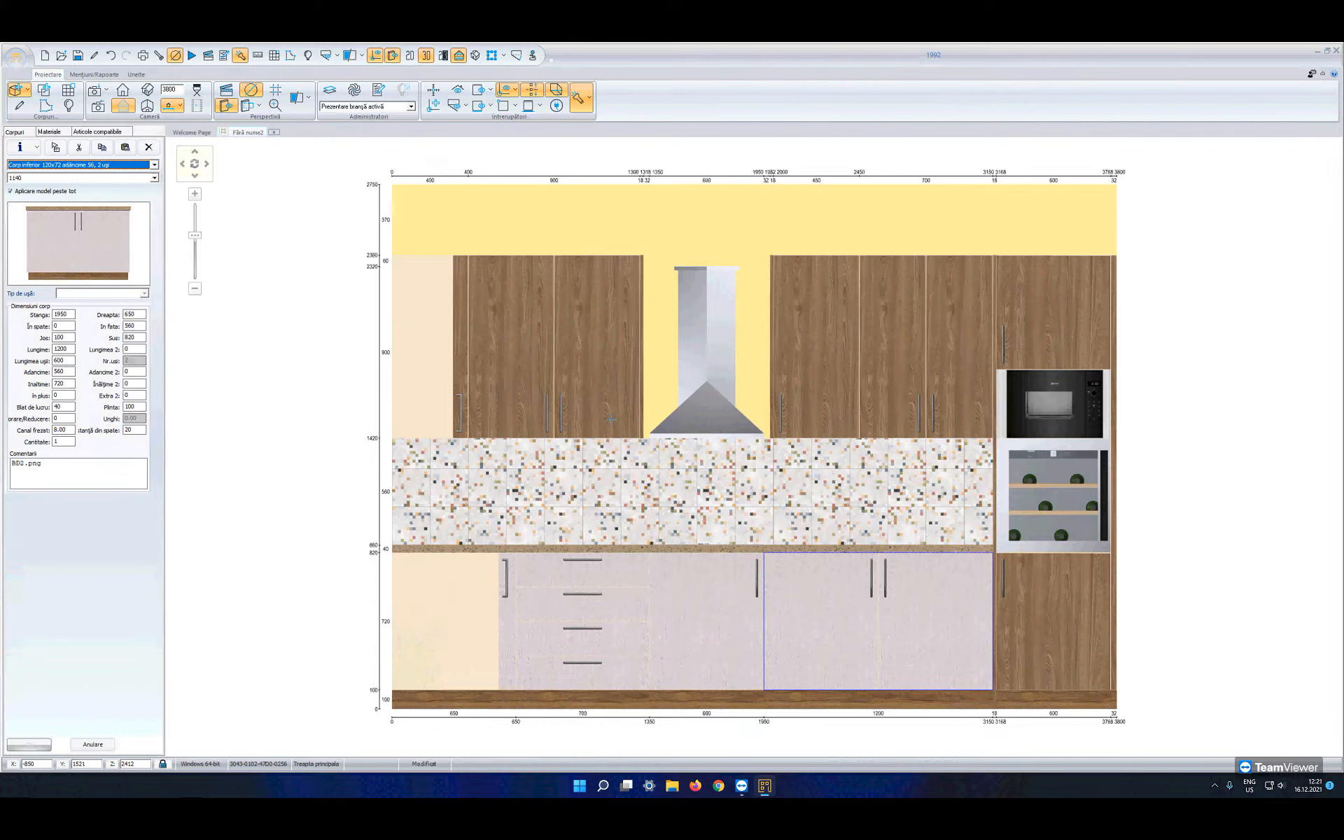
pyautogui.click(611, 418)
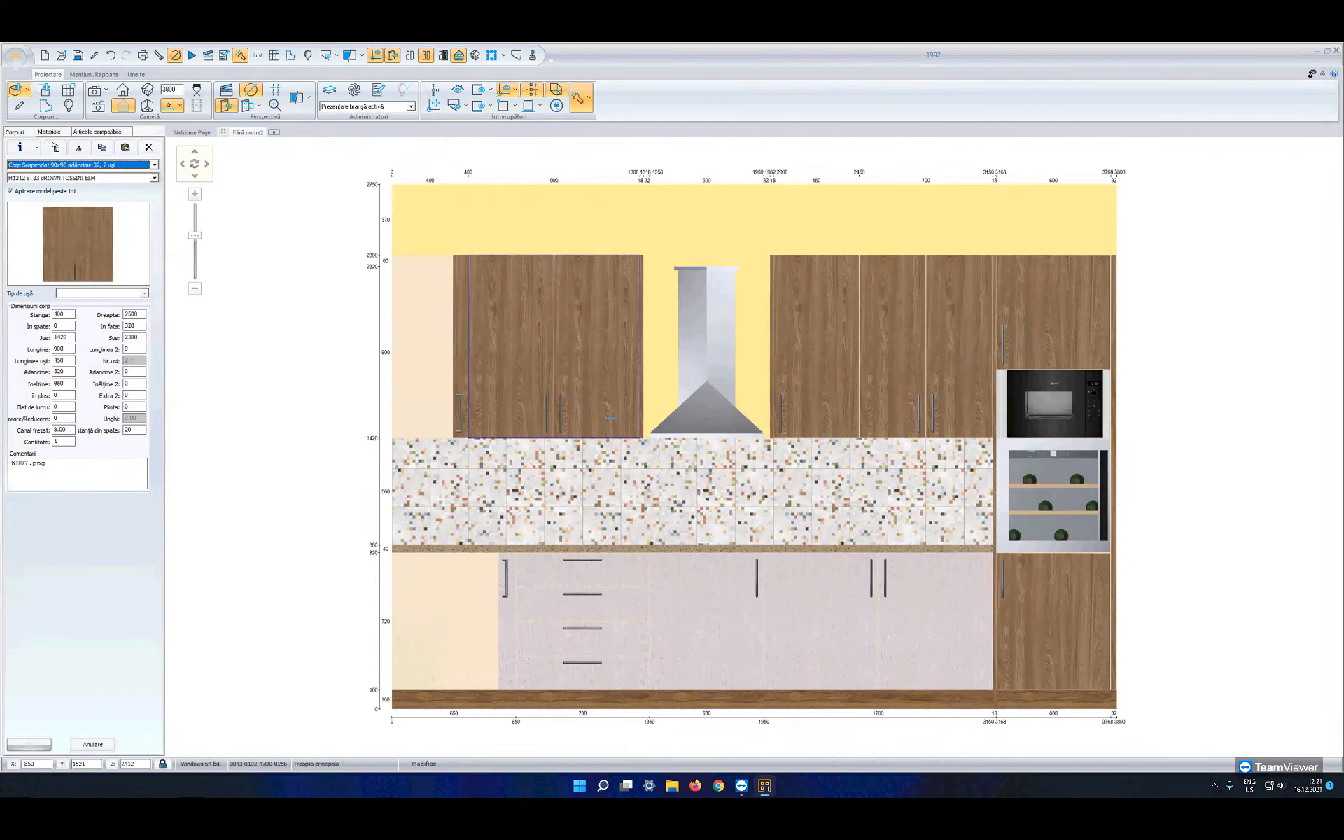
# Step: Shorten the backsplash tiling on the hood wall to 3150 mm so it ends at the tall oven unit
pyautogui.click(490, 241)
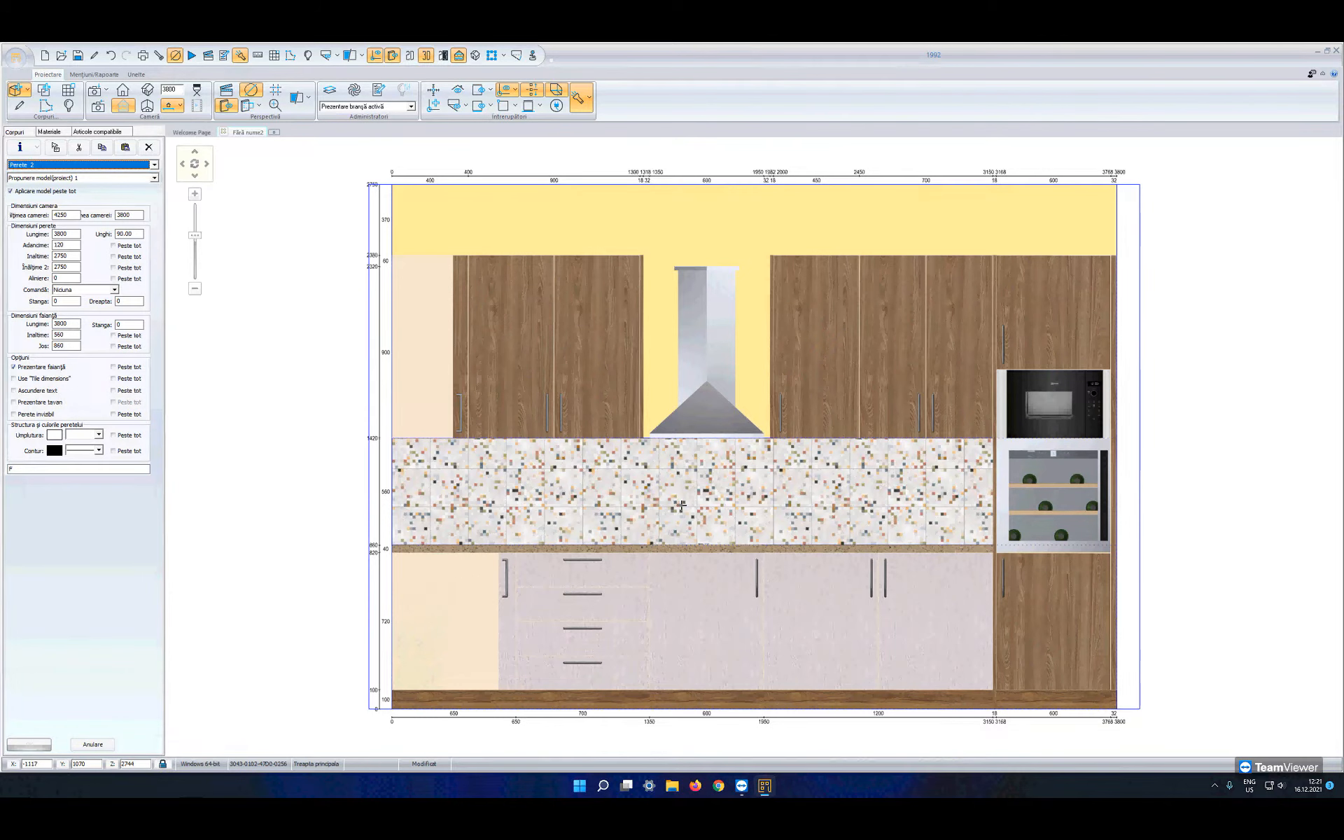
pyautogui.scroll(1, 681, 504)
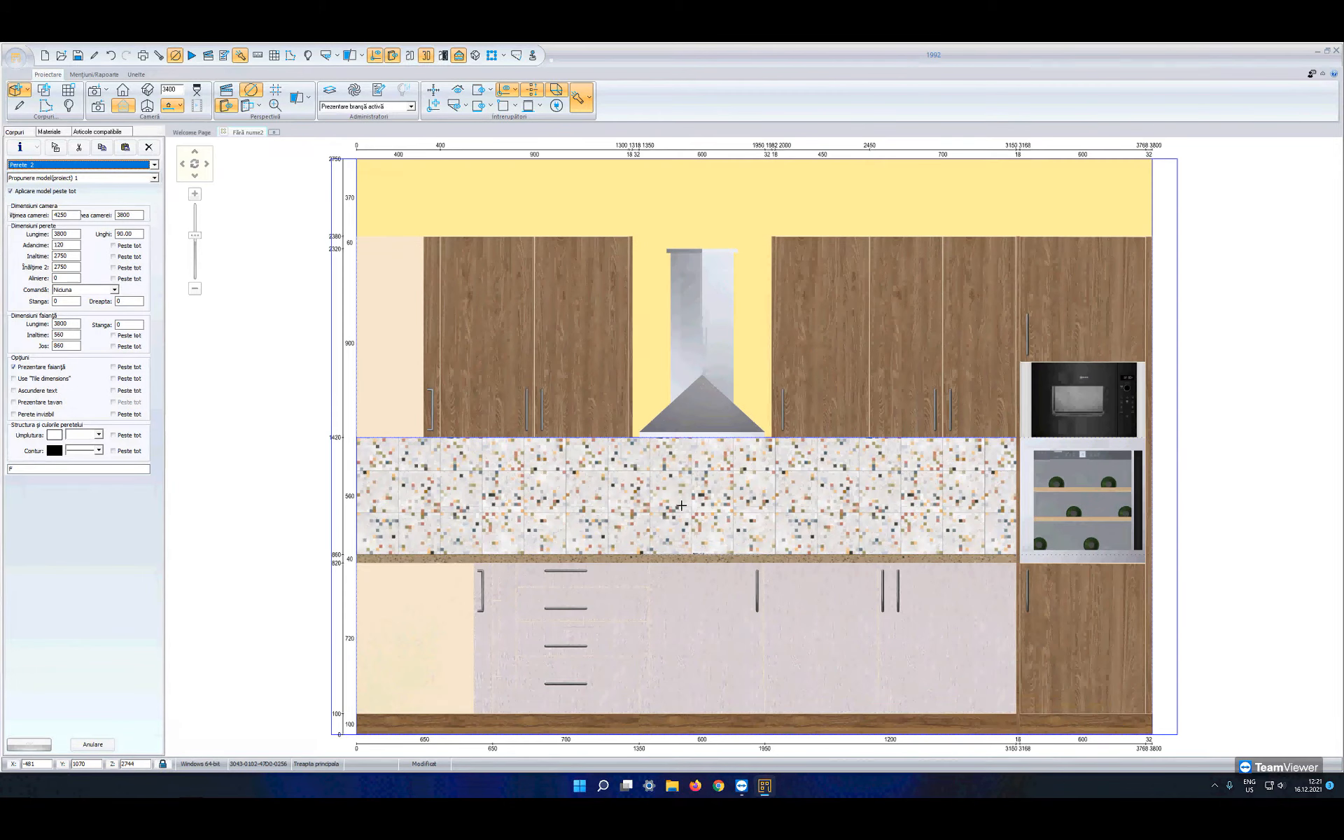
pyautogui.rightClick(851, 499)
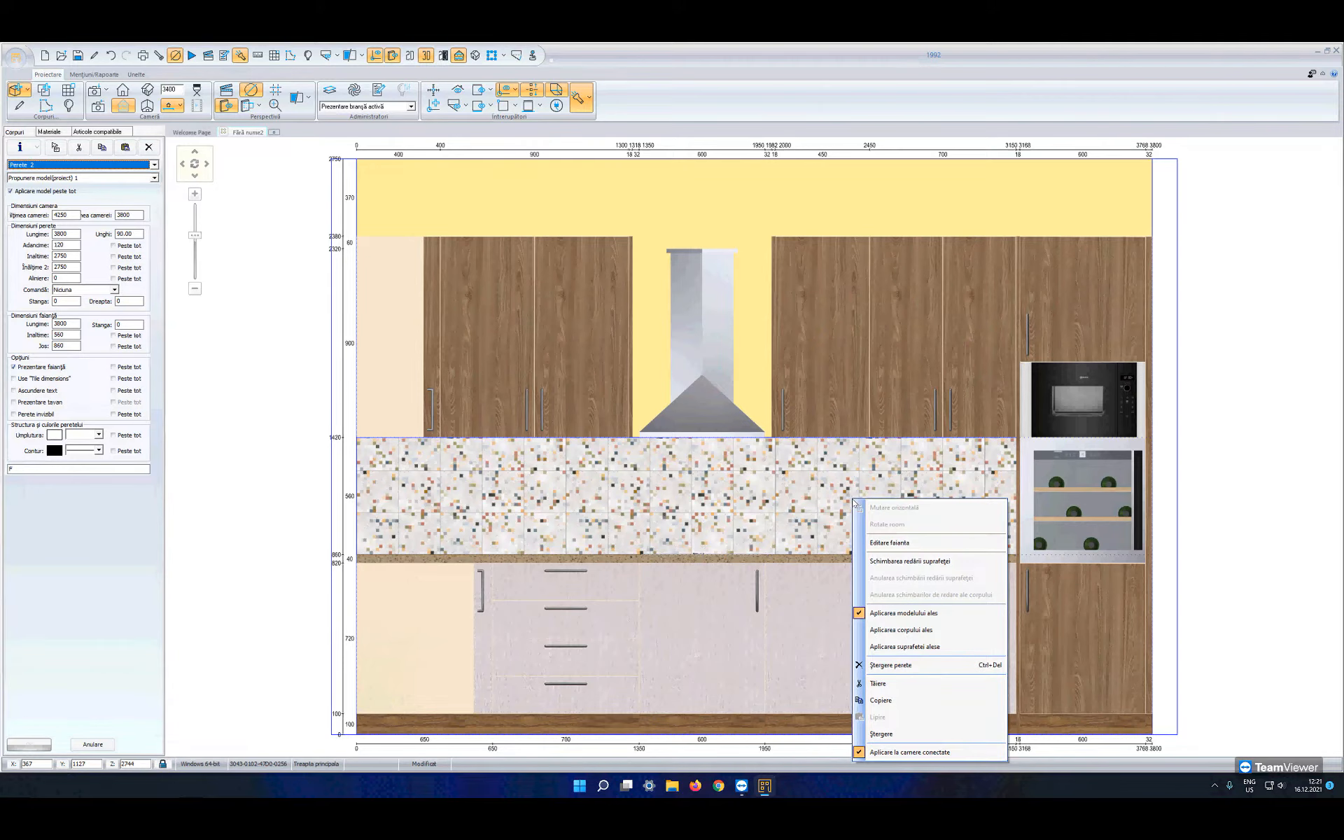
pyautogui.click(873, 546)
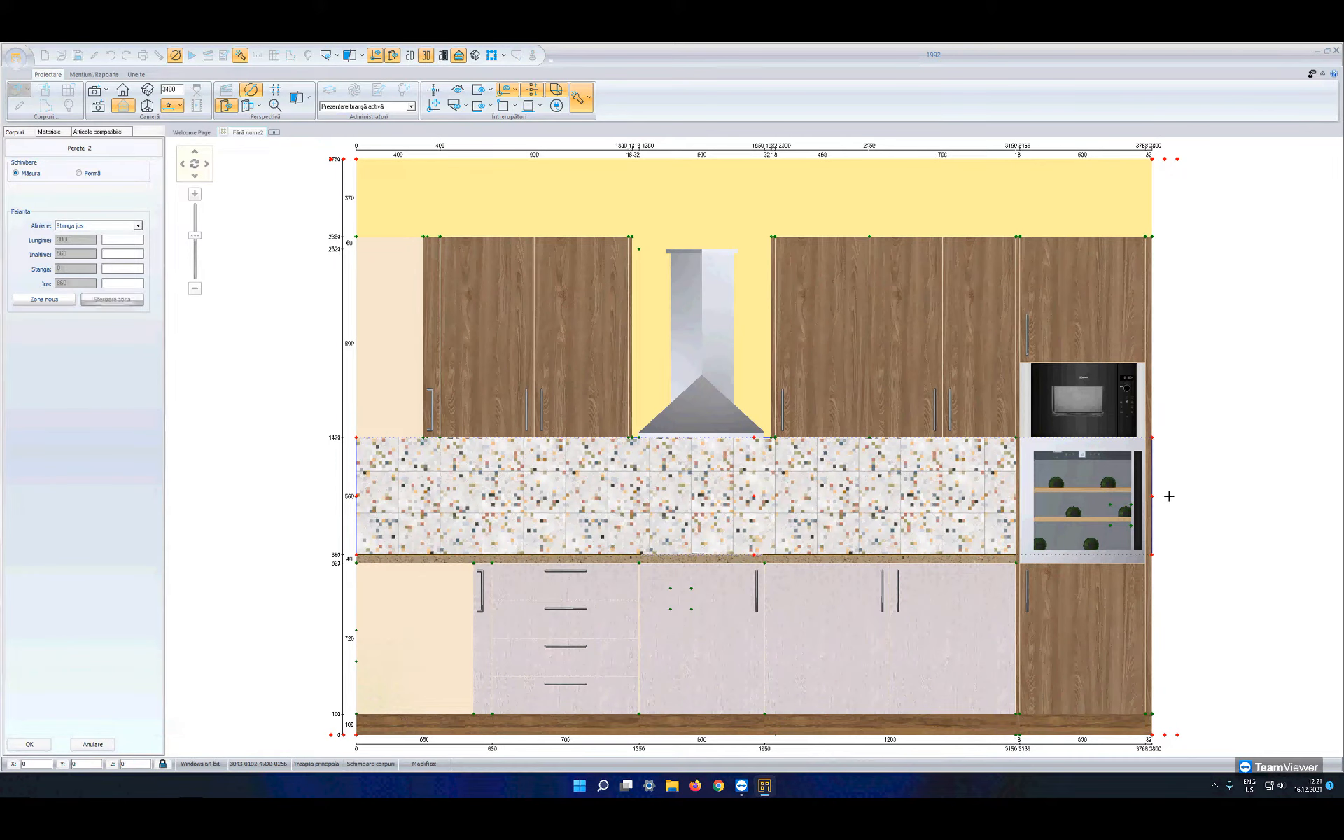
pyautogui.moveTo(1152, 496); pyautogui.dragTo(1043, 437)
pyautogui.scroll(1, 1009, 473)
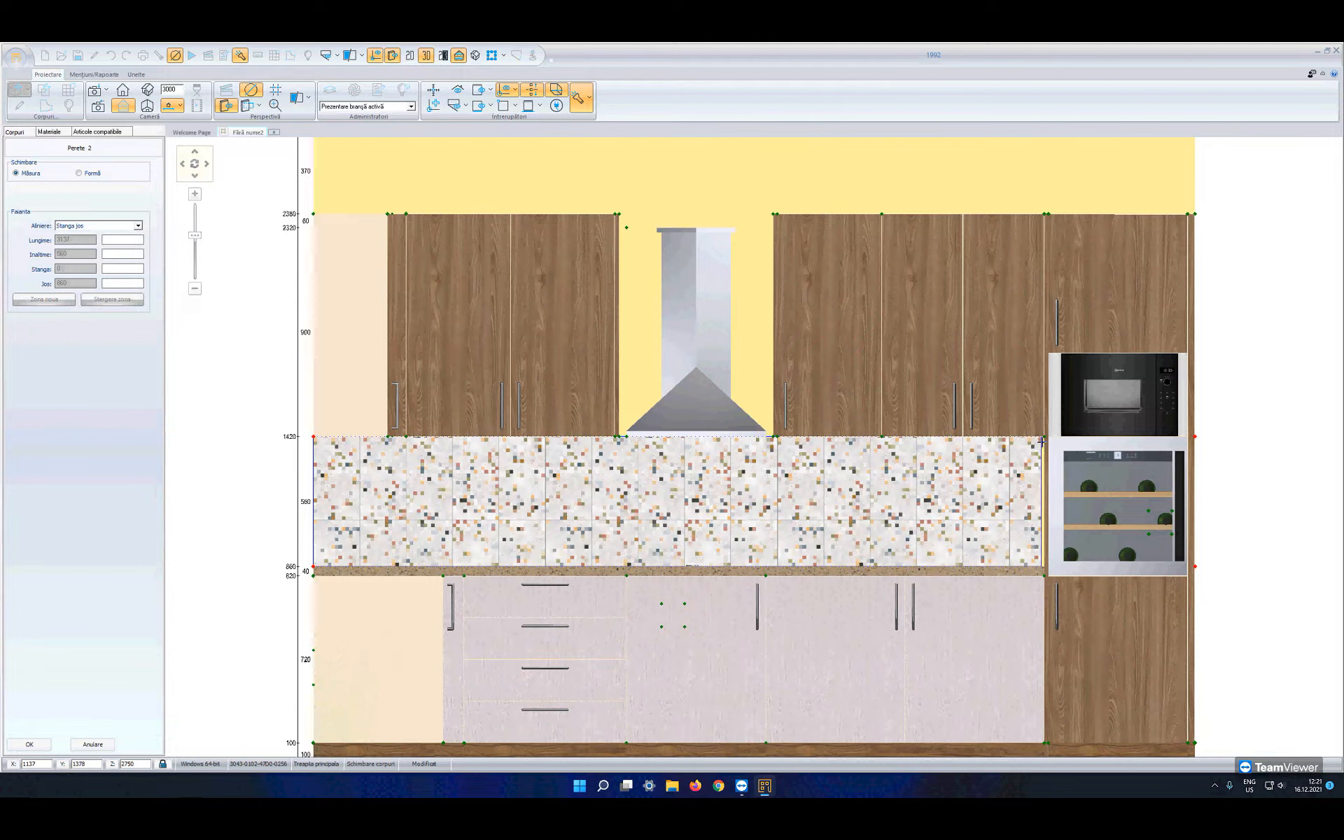
pyautogui.press('Escape')
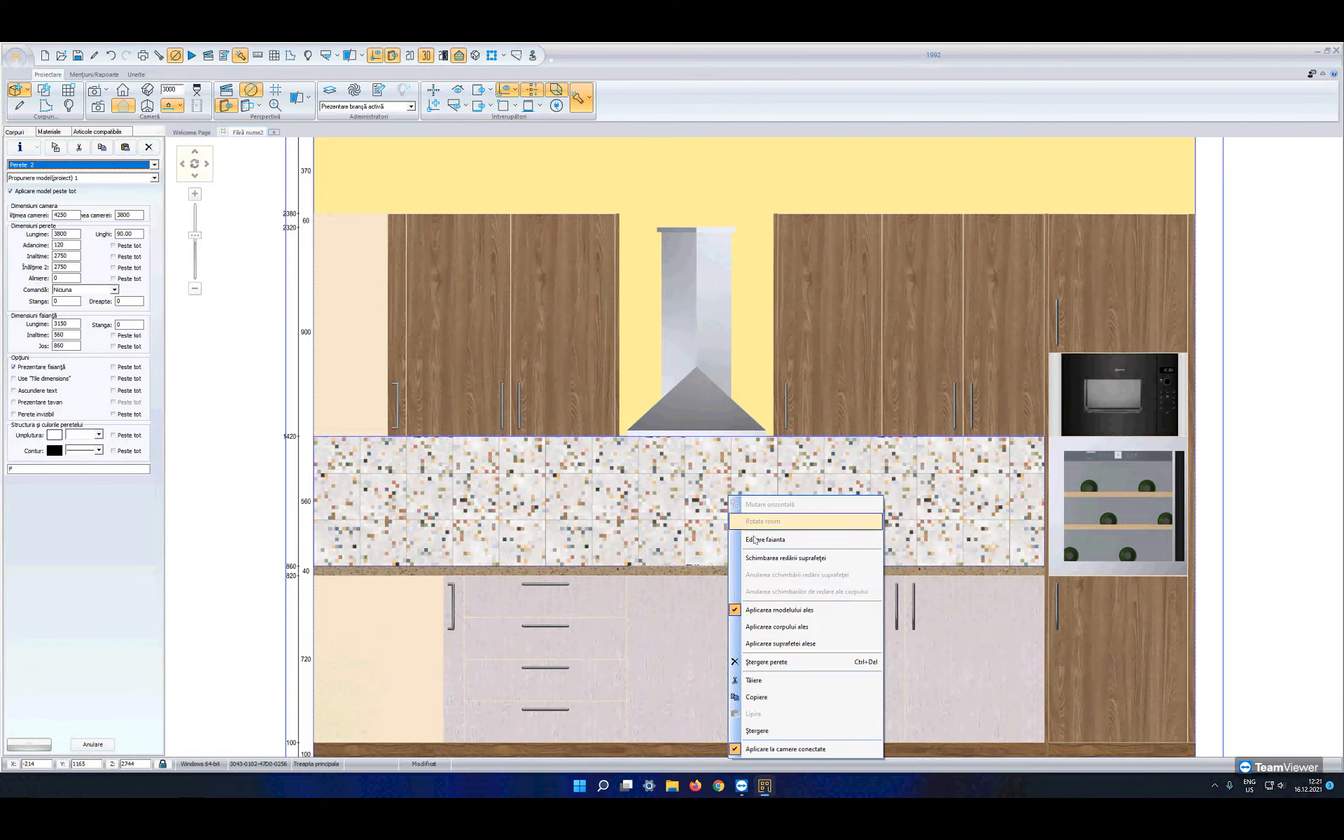
# Step: Extend the hood wall's backsplash tiling up to the top of the wall cabinets, making it 1520 mm high
pyautogui.click(759, 539)
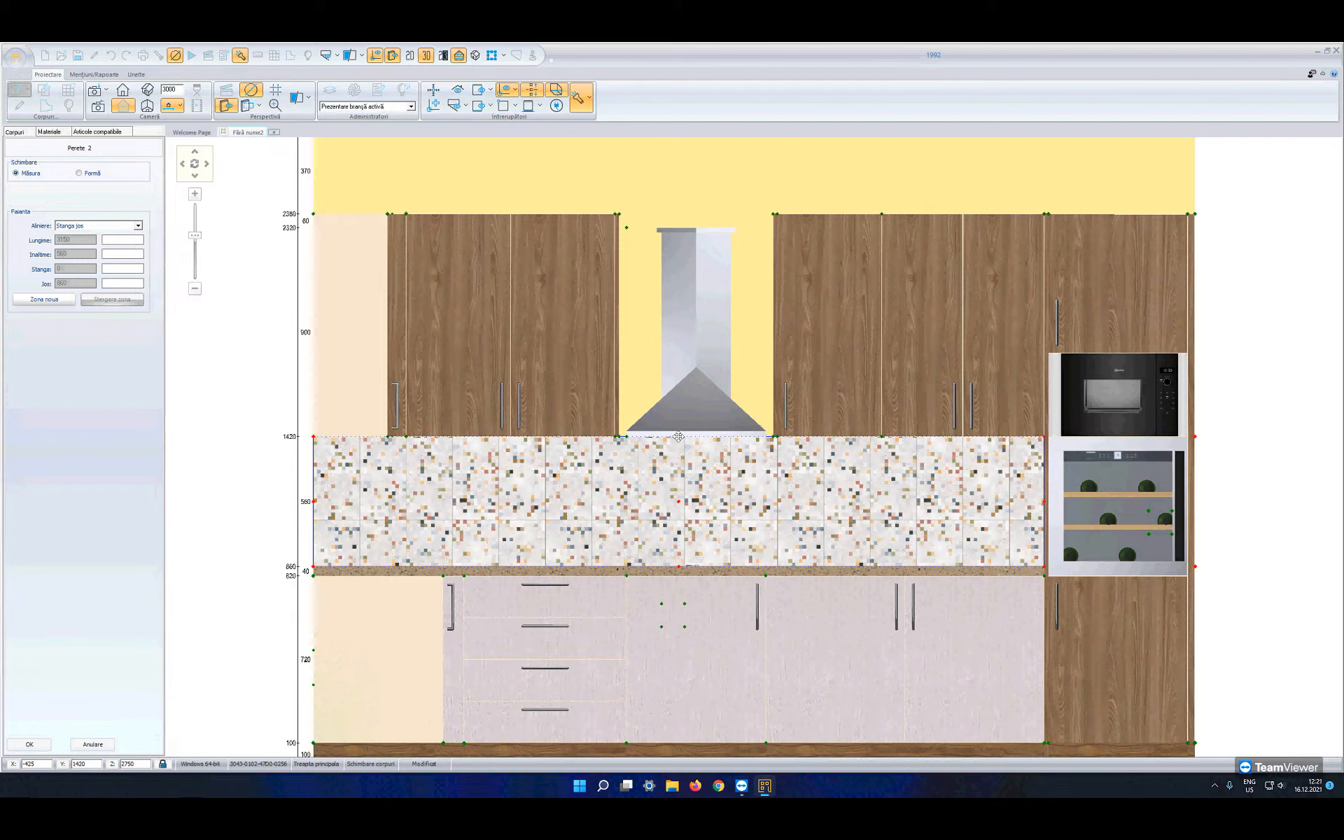
pyautogui.moveTo(678, 437); pyautogui.dragTo(751, 230)
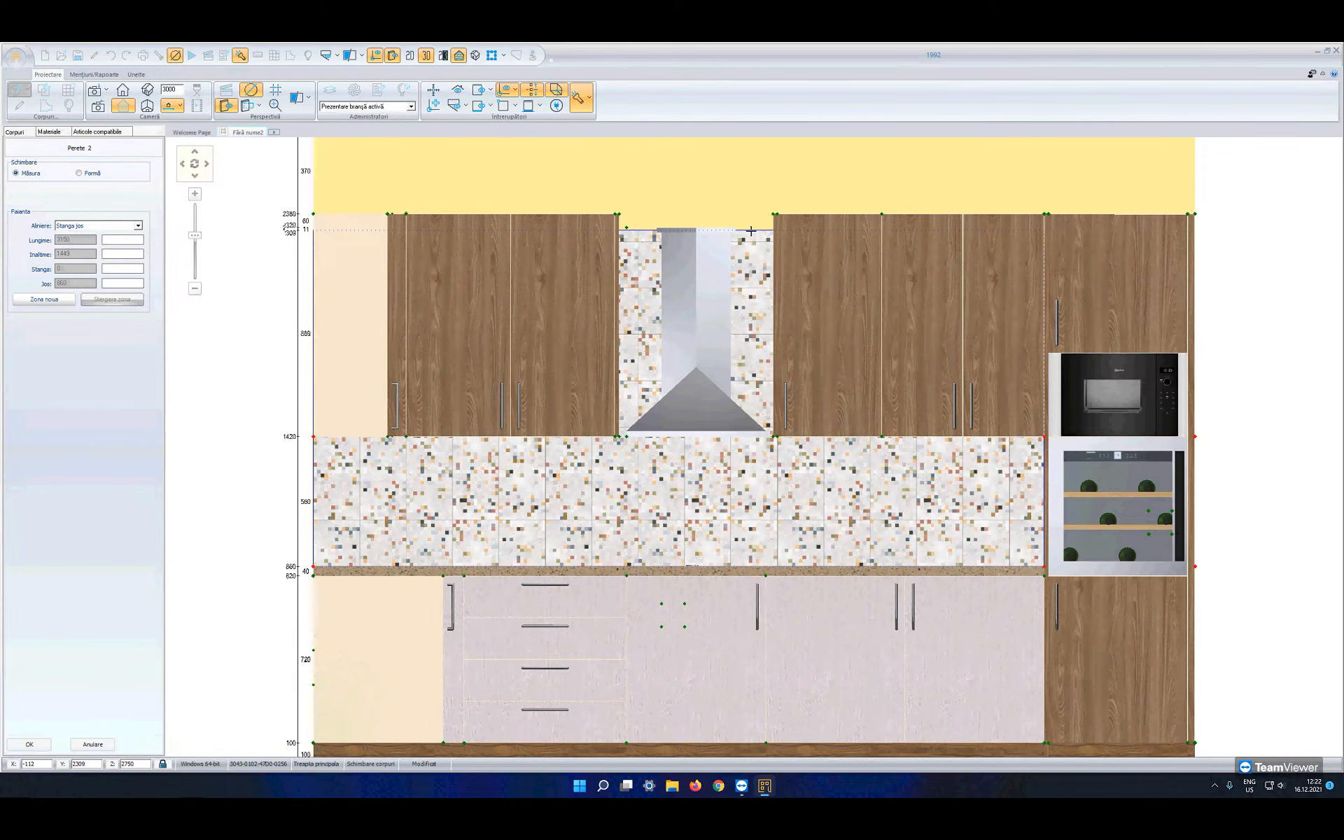
pyautogui.moveTo(752, 230); pyautogui.dragTo(773, 216)
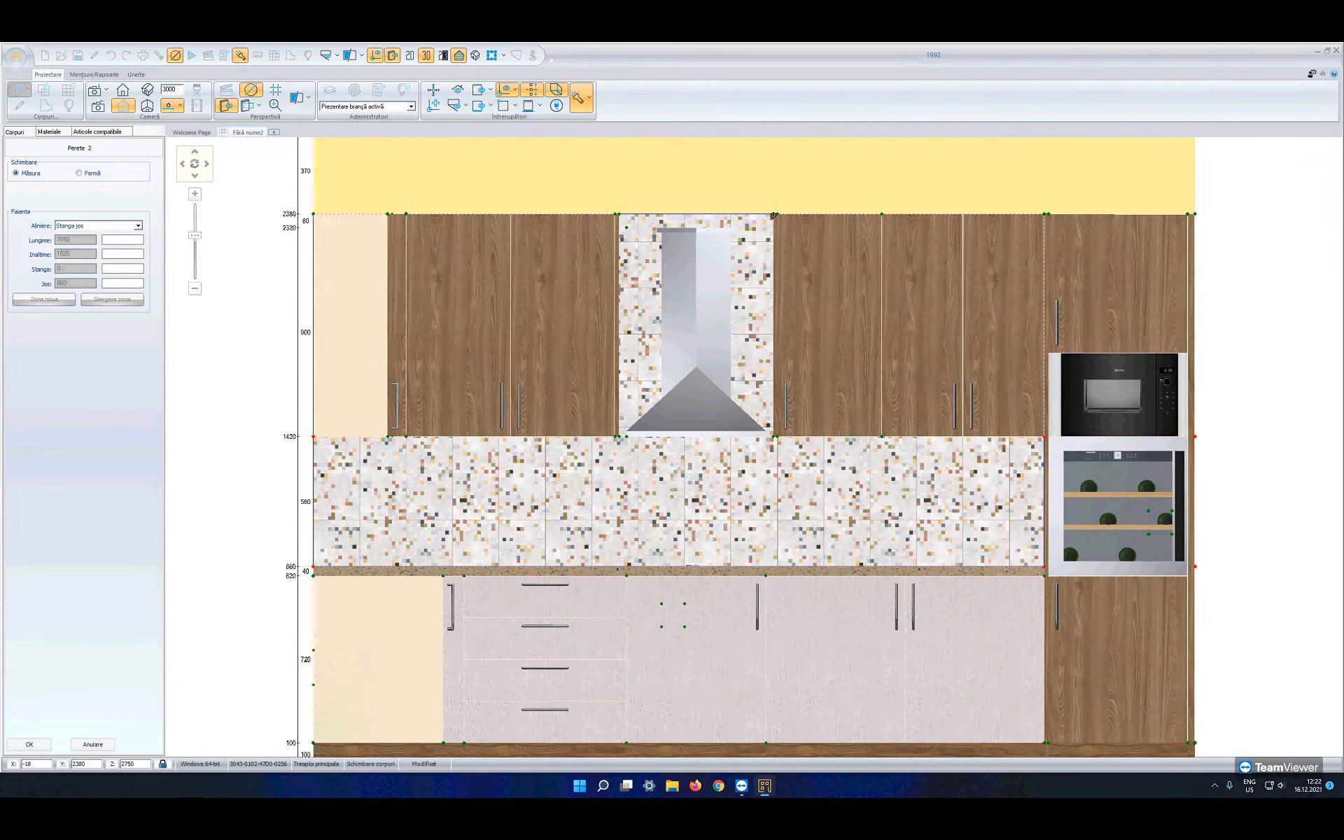
pyautogui.moveTo(774, 216); pyautogui.dragTo(774, 216)
pyautogui.press('Return')
pyautogui.click(600, 502)
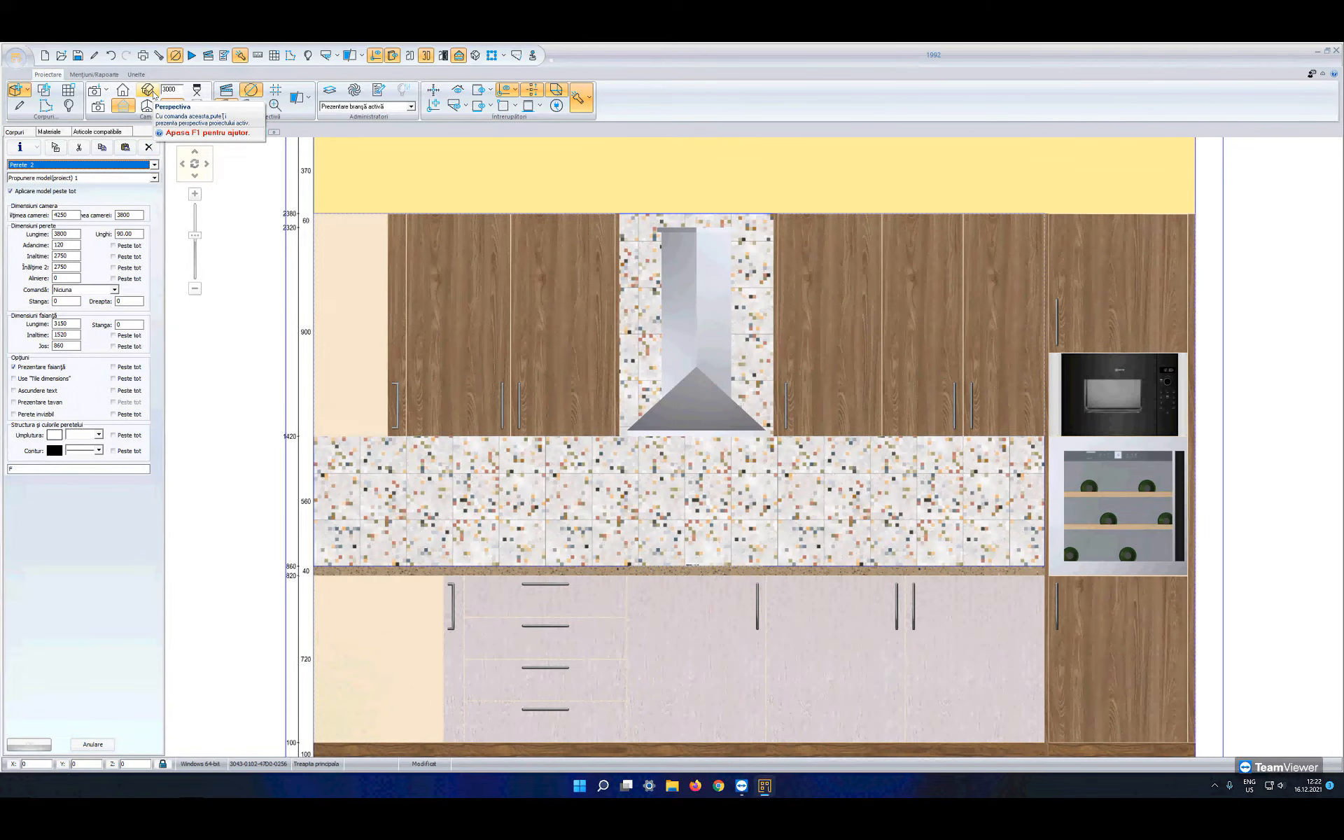
# Step: Return to the perspective view of the kitchen and examine the tiling behind the cooker hood
pyautogui.click(149, 91)
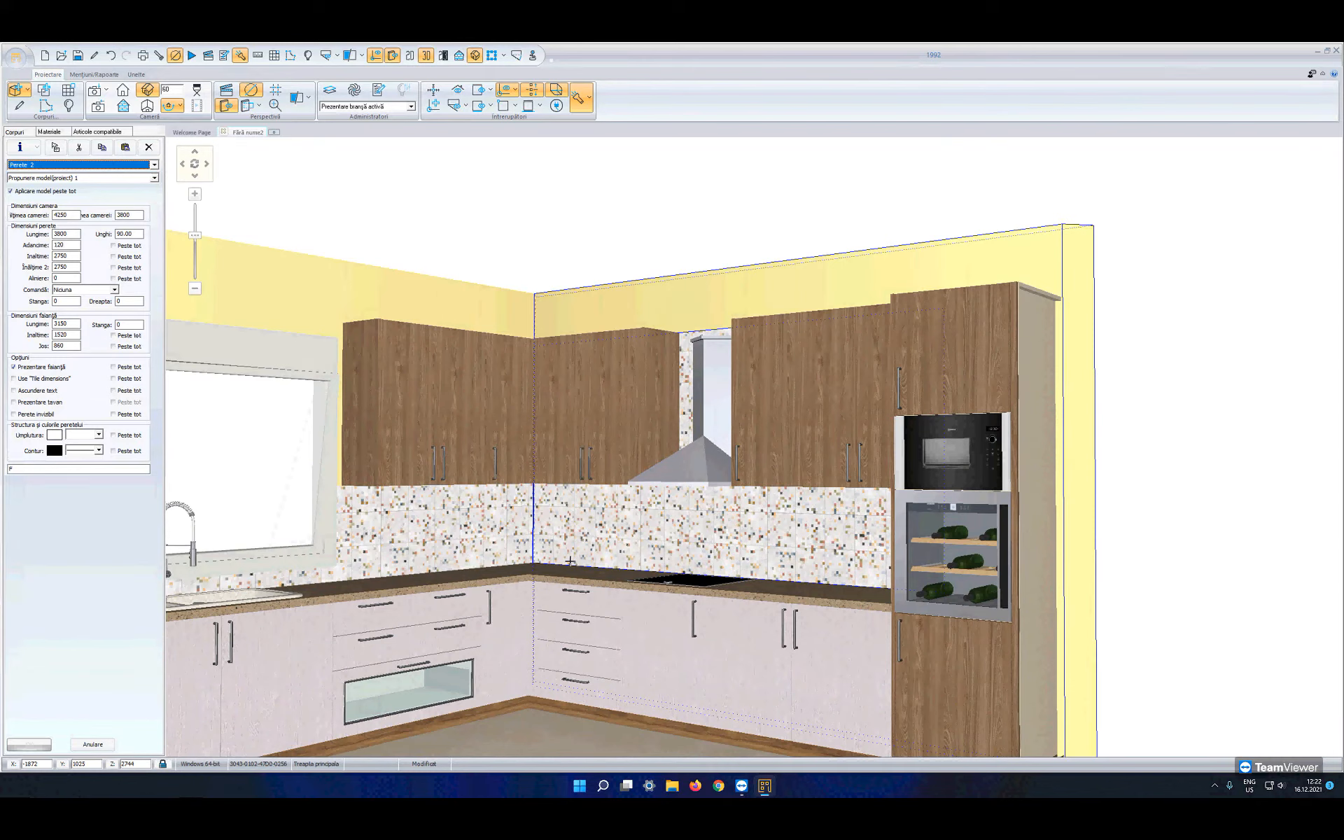
pyautogui.scroll(2, 566, 564)
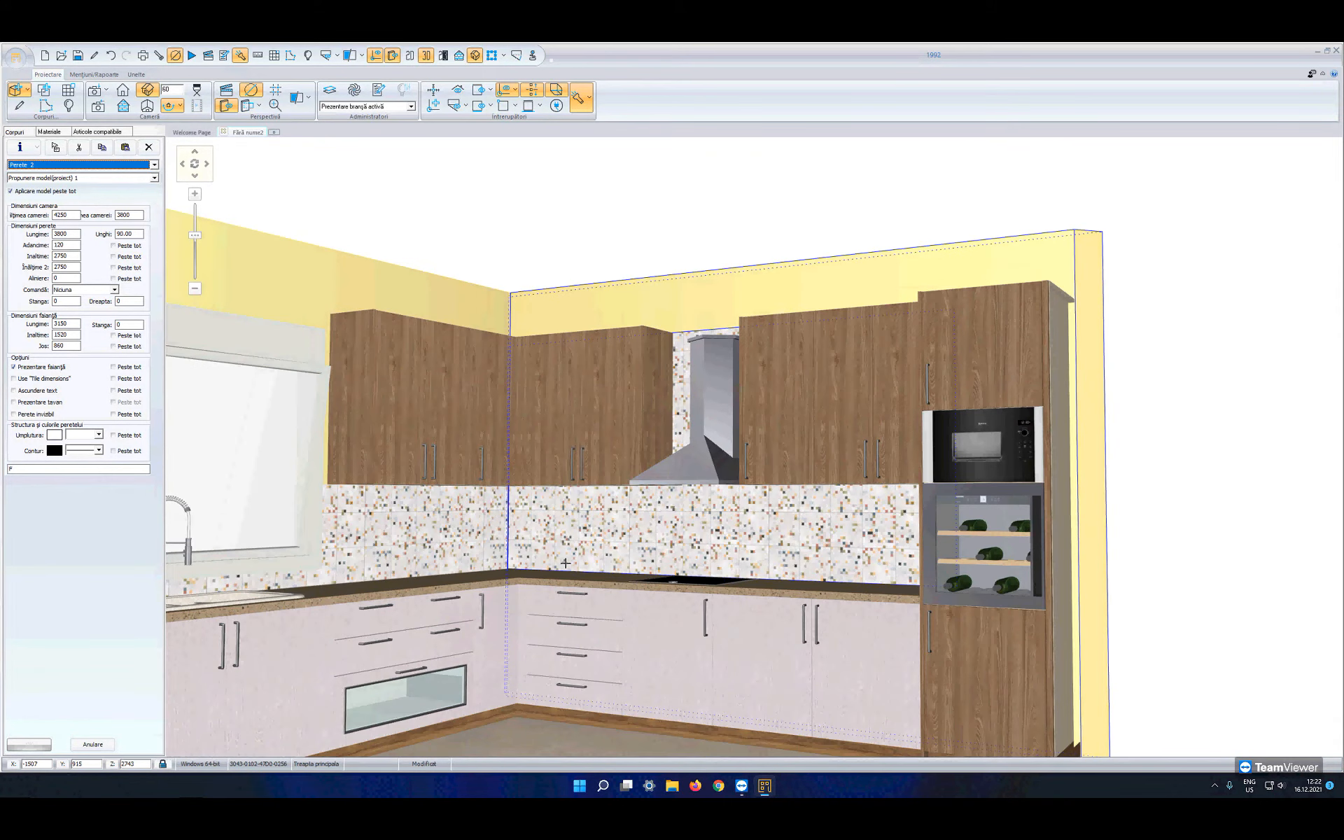
pyautogui.scroll(-2, 566, 563)
pyautogui.click(564, 563)
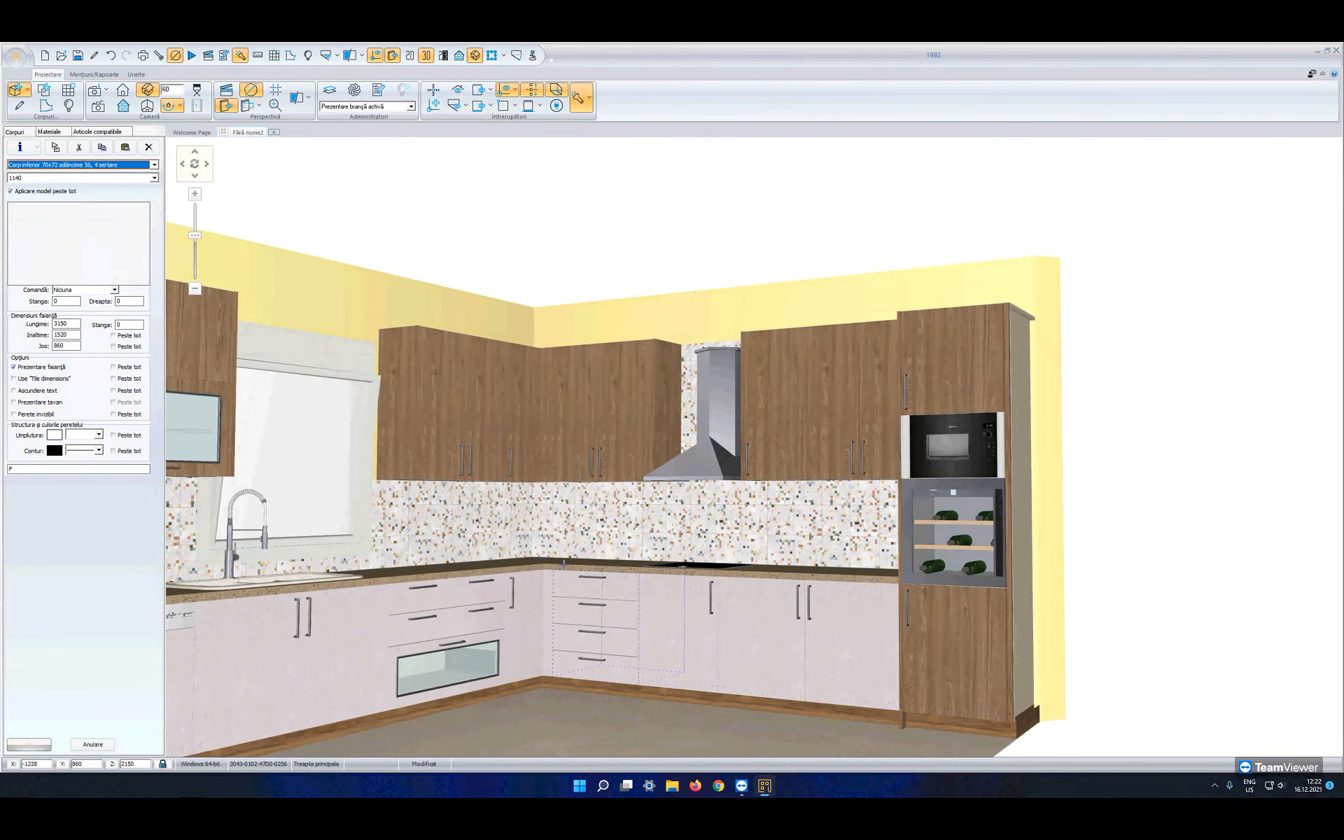
# Step: Open the technical specifications of the 120x72 two-door base cabinet at full size and view its assembly drawing at an angle from above
pyautogui.click(772, 625)
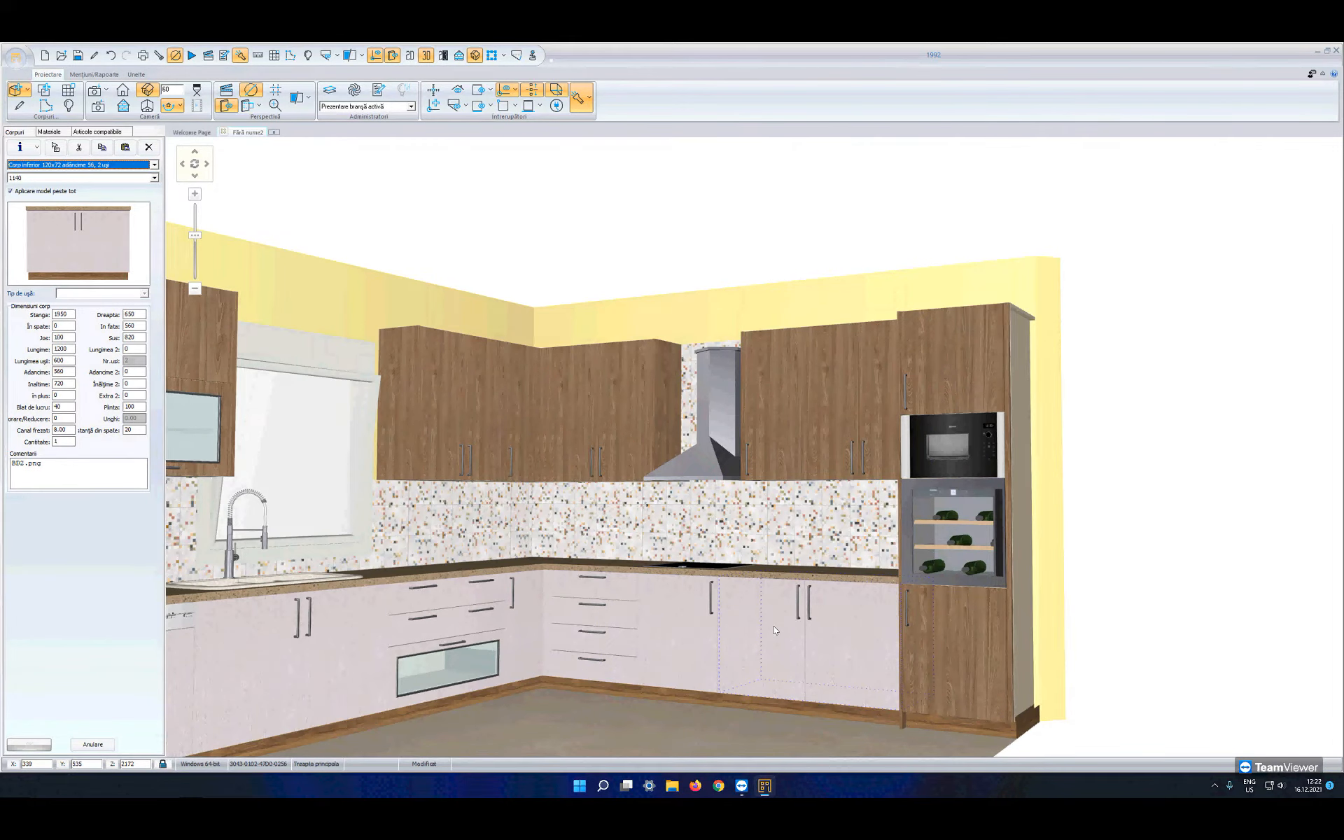
pyautogui.rightClick(774, 629)
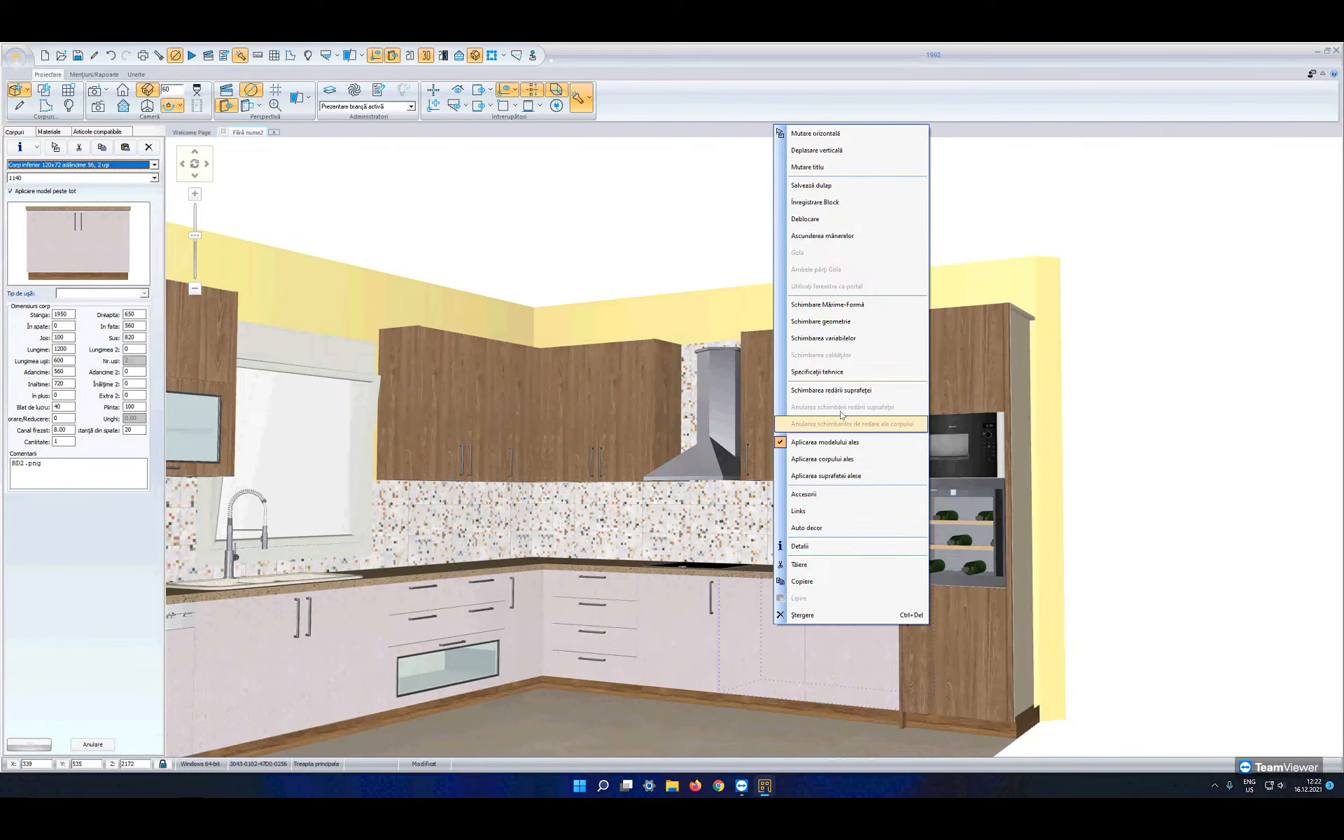
pyautogui.click(832, 376)
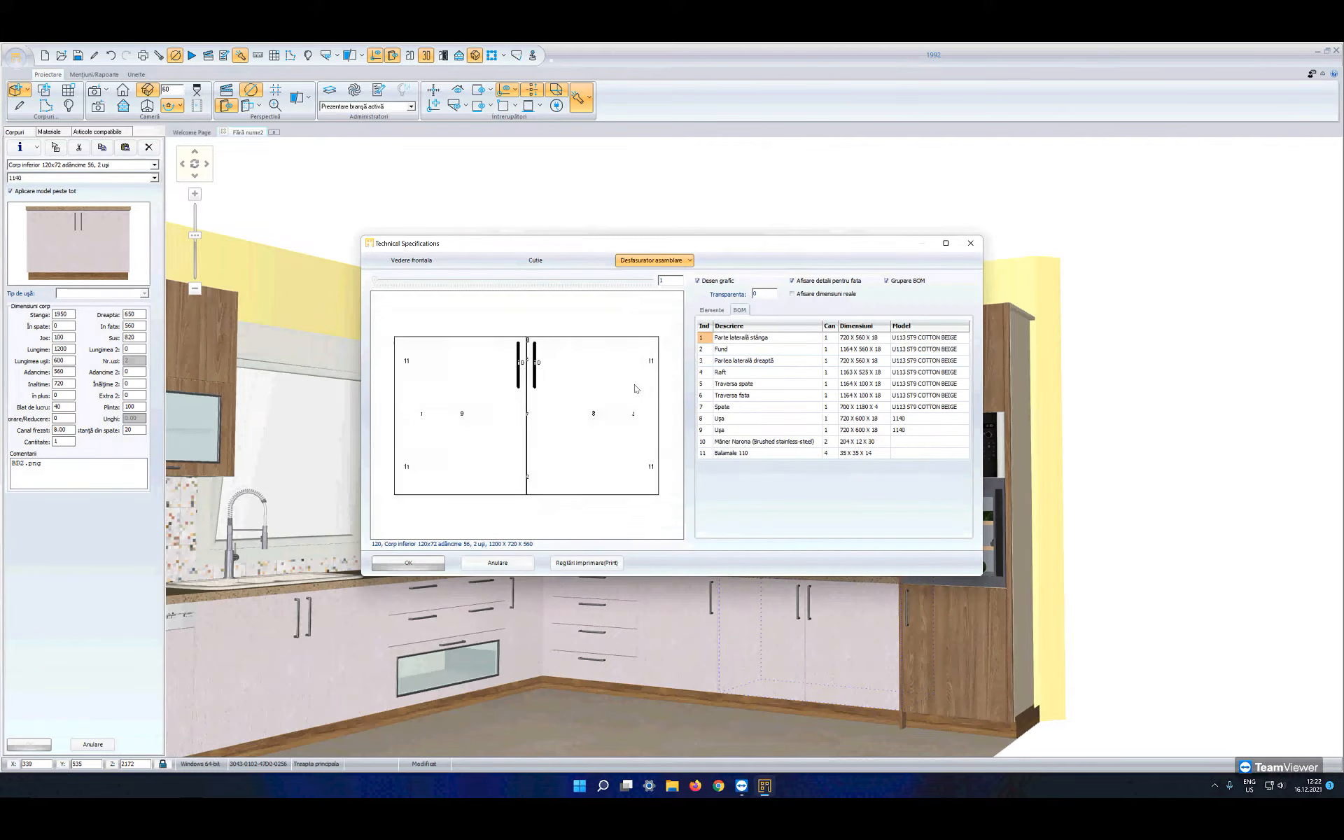
pyautogui.click(945, 244)
pyautogui.moveTo(691, 420)
pyautogui.mouseDown()
pyautogui.moveTo(550, 397)
pyautogui.moveTo(531, 378)
pyautogui.moveTo(535, 302)
pyautogui.moveTo(493, 294)
pyautogui.mouseUp()
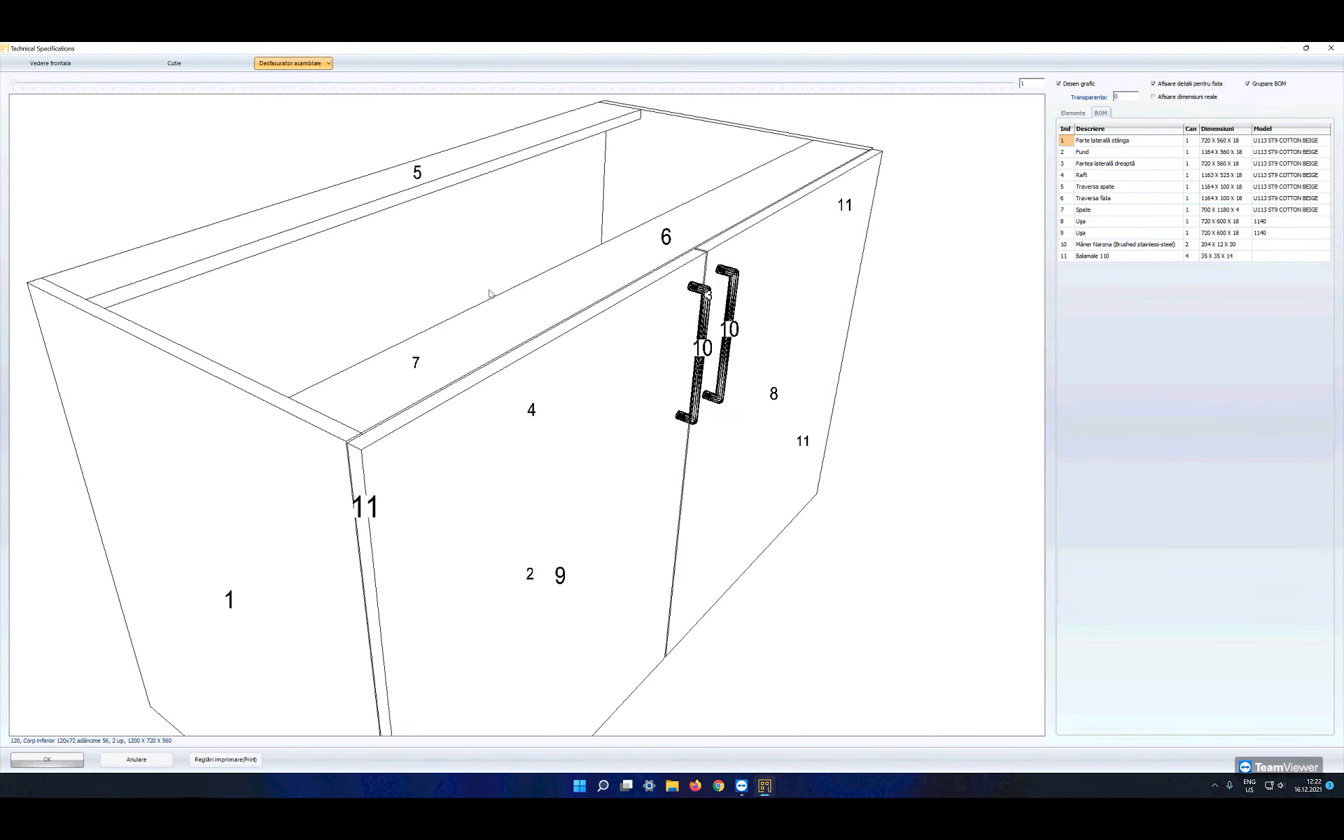
pyautogui.scroll(-5, 488, 294)
pyautogui.scroll(-4, 504, 414)
pyautogui.scroll(2, 501, 490)
pyautogui.scroll(2, 496, 462)
pyautogui.scroll(-3, 490, 455)
pyautogui.scroll(2, 482, 449)
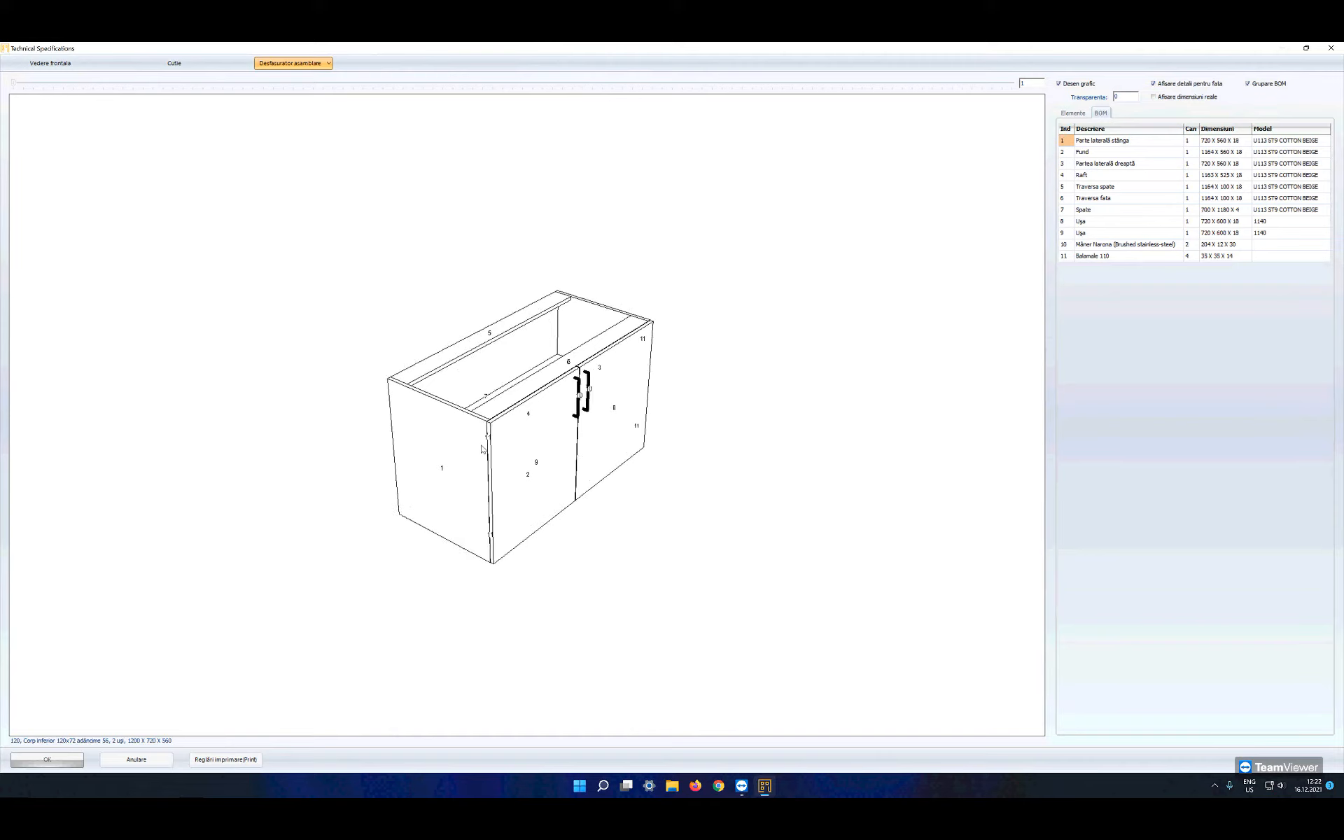
pyautogui.moveTo(488, 446); pyautogui.dragTo(499, 446)
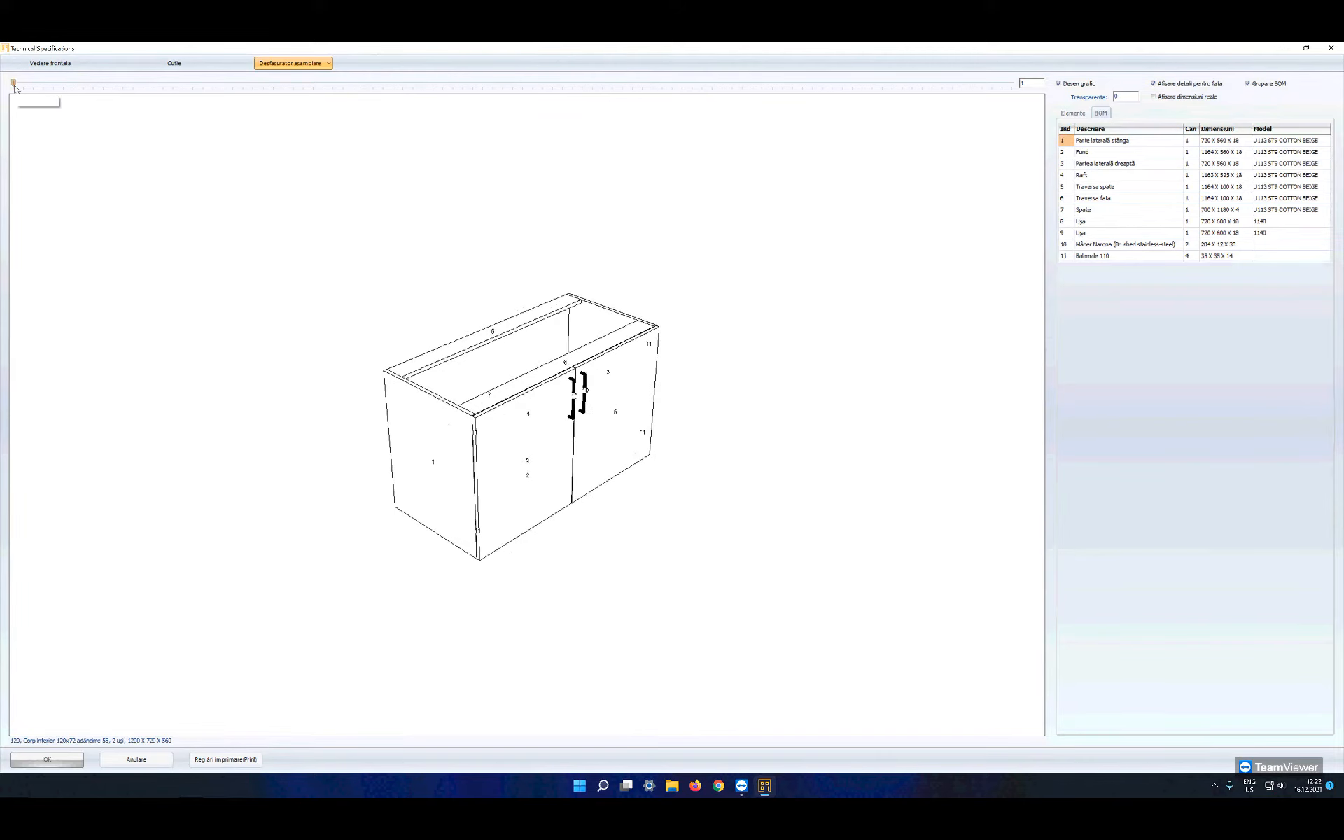
# Step: Explode the cabinet assembly and highlight the front rail, the right side panel and door 8 from the parts list
pyautogui.click(63, 90)
pyautogui.moveTo(63, 91); pyautogui.dragTo(742, 84)
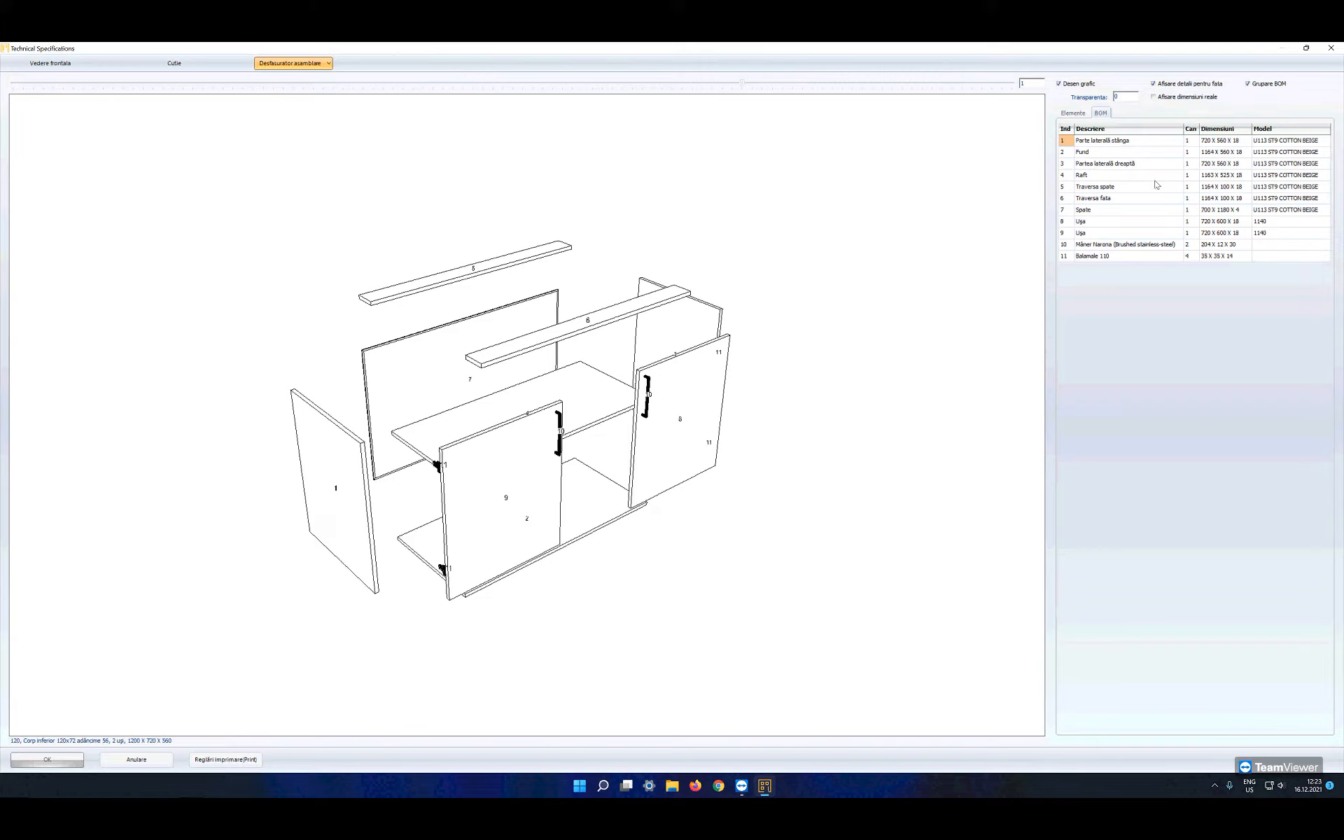
pyautogui.click(1128, 200)
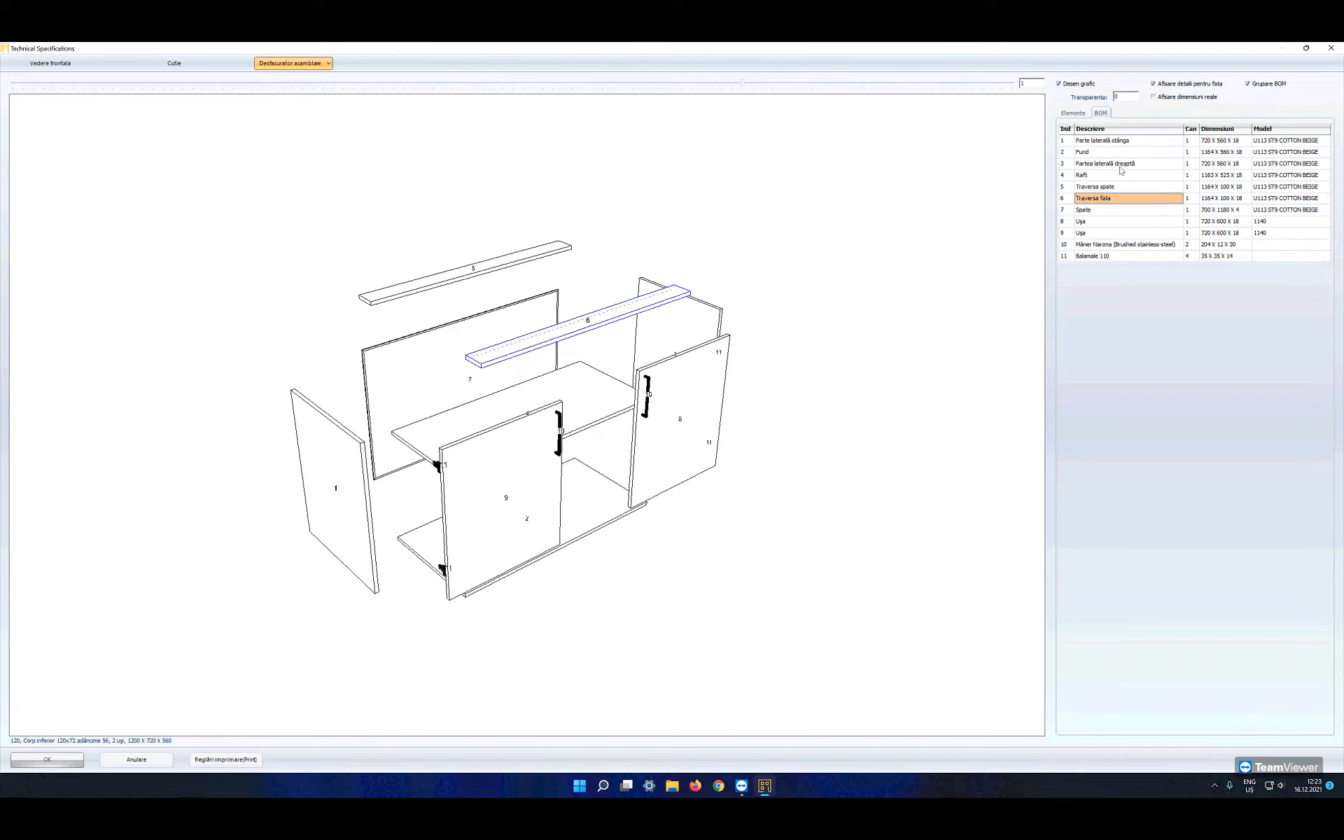
pyautogui.click(1121, 171)
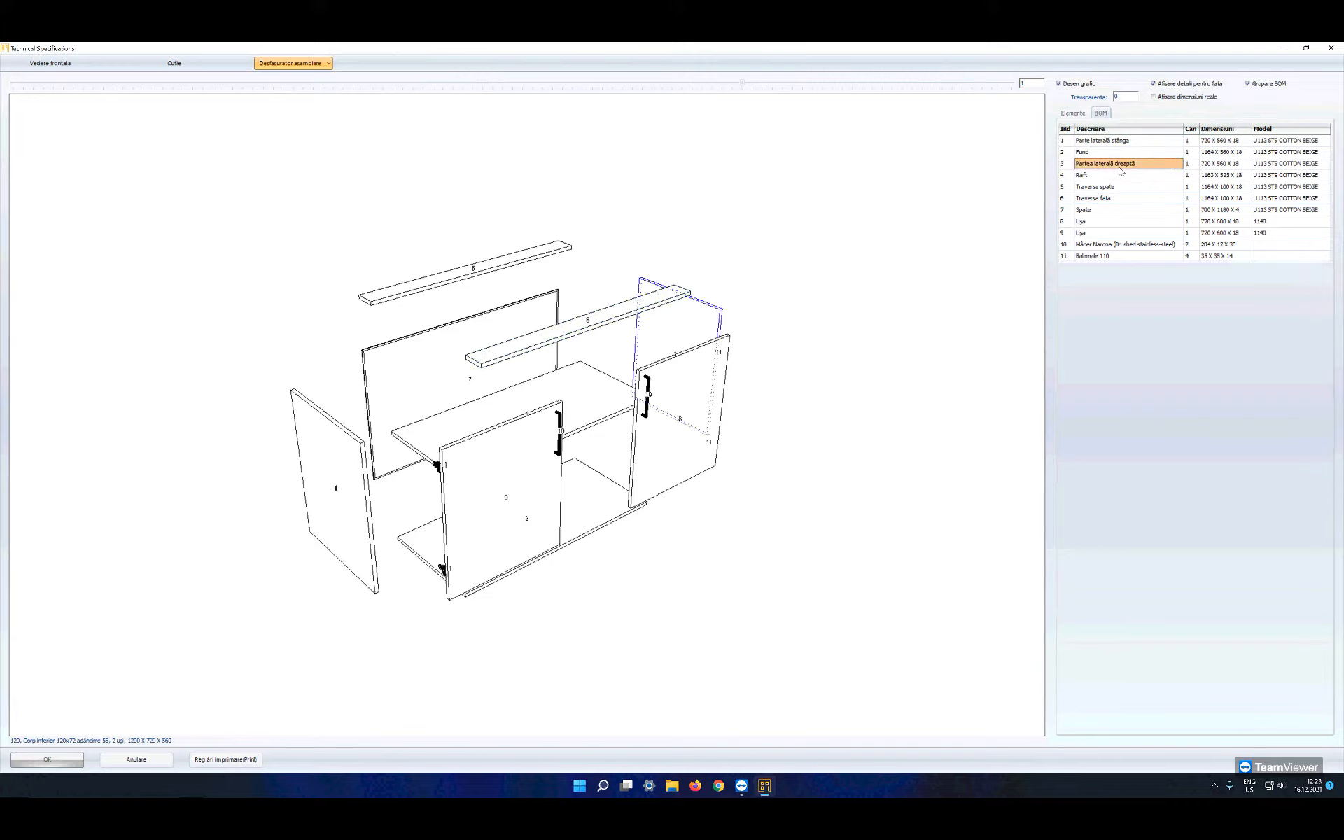
pyautogui.click(1115, 223)
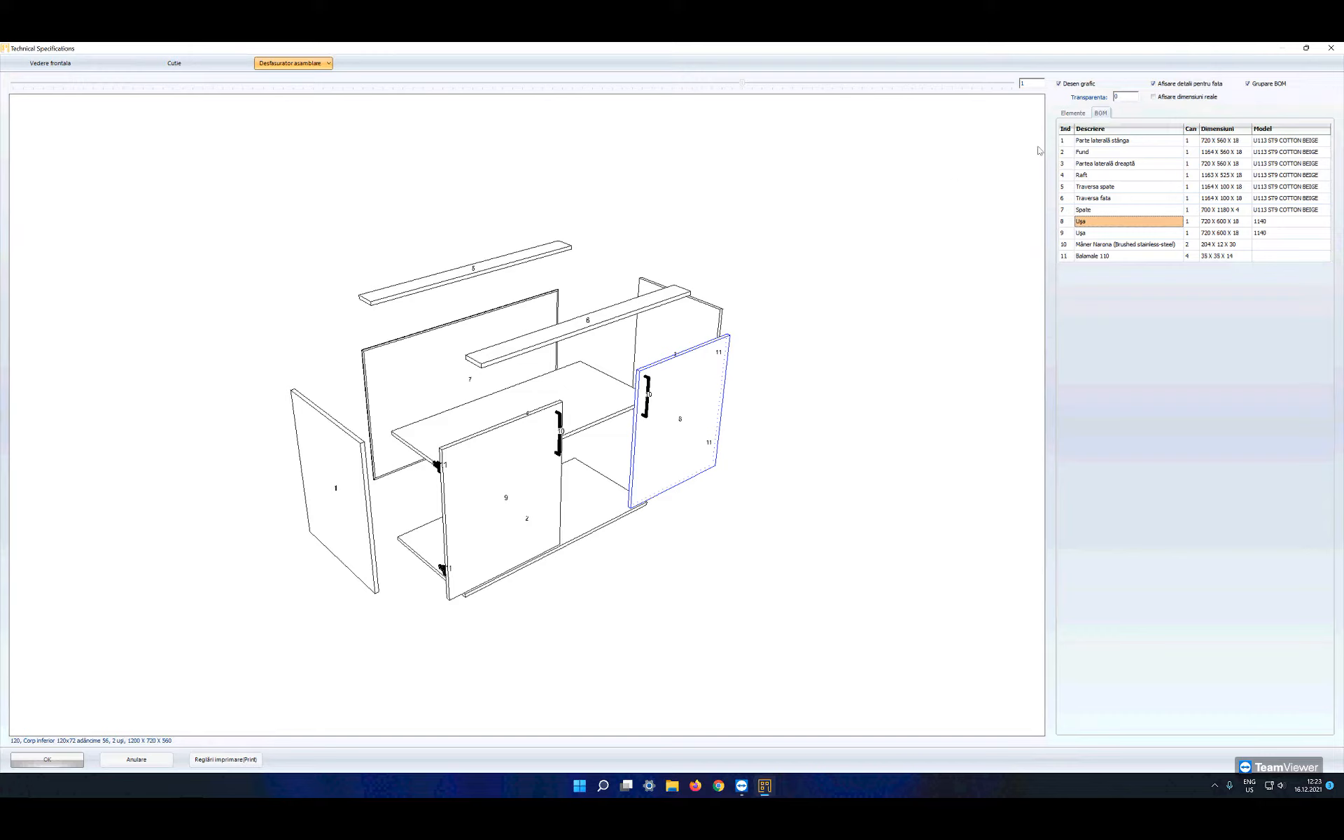
# Step: Set the assembly drawing's transparency to 100 and show the cabinet's box drawing (Cutie)
pyautogui.click(1133, 98)
pyautogui.write('10')
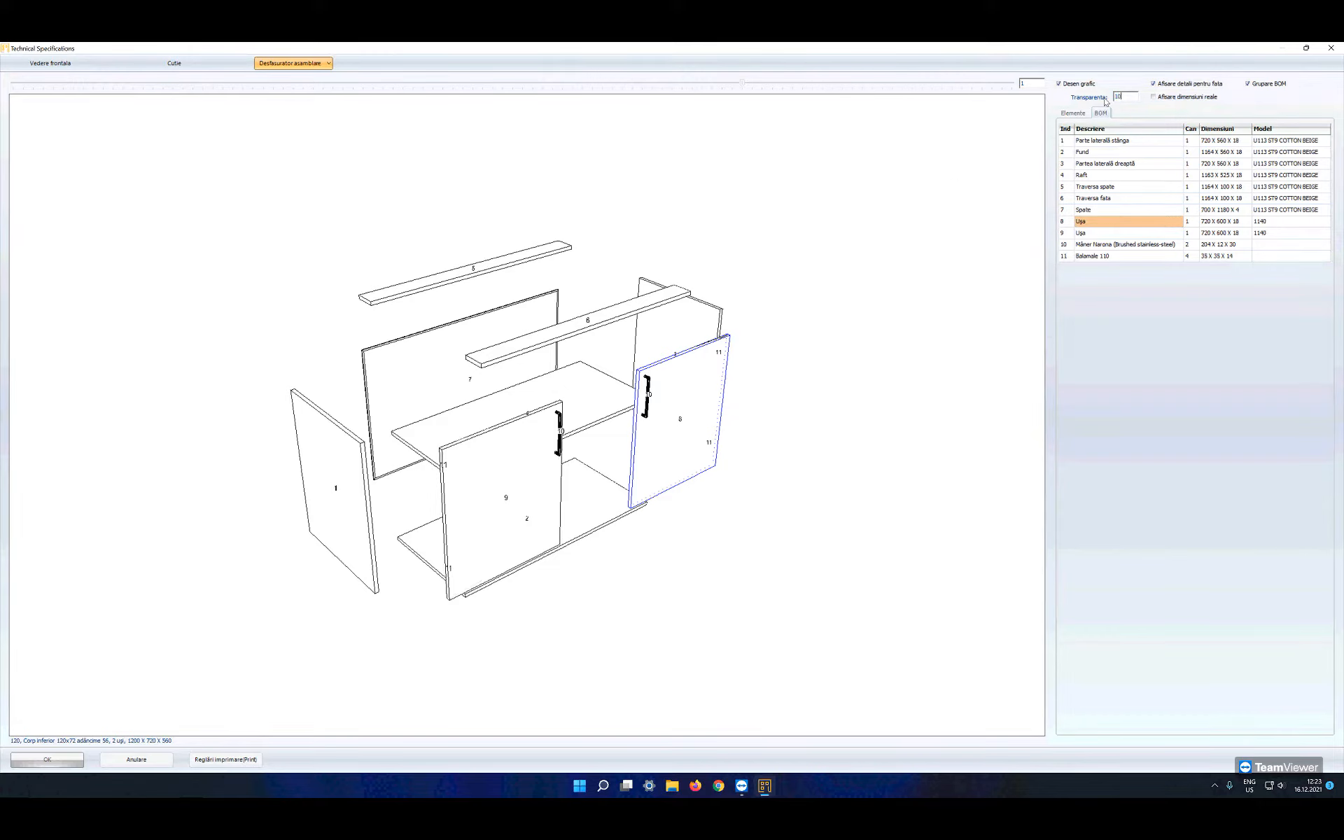
pyautogui.write('0')
pyautogui.moveTo(779, 376)
pyautogui.mouseDown()
pyautogui.moveTo(806, 378)
pyautogui.moveTo(823, 356)
pyautogui.moveTo(686, 449)
pyautogui.mouseUp()
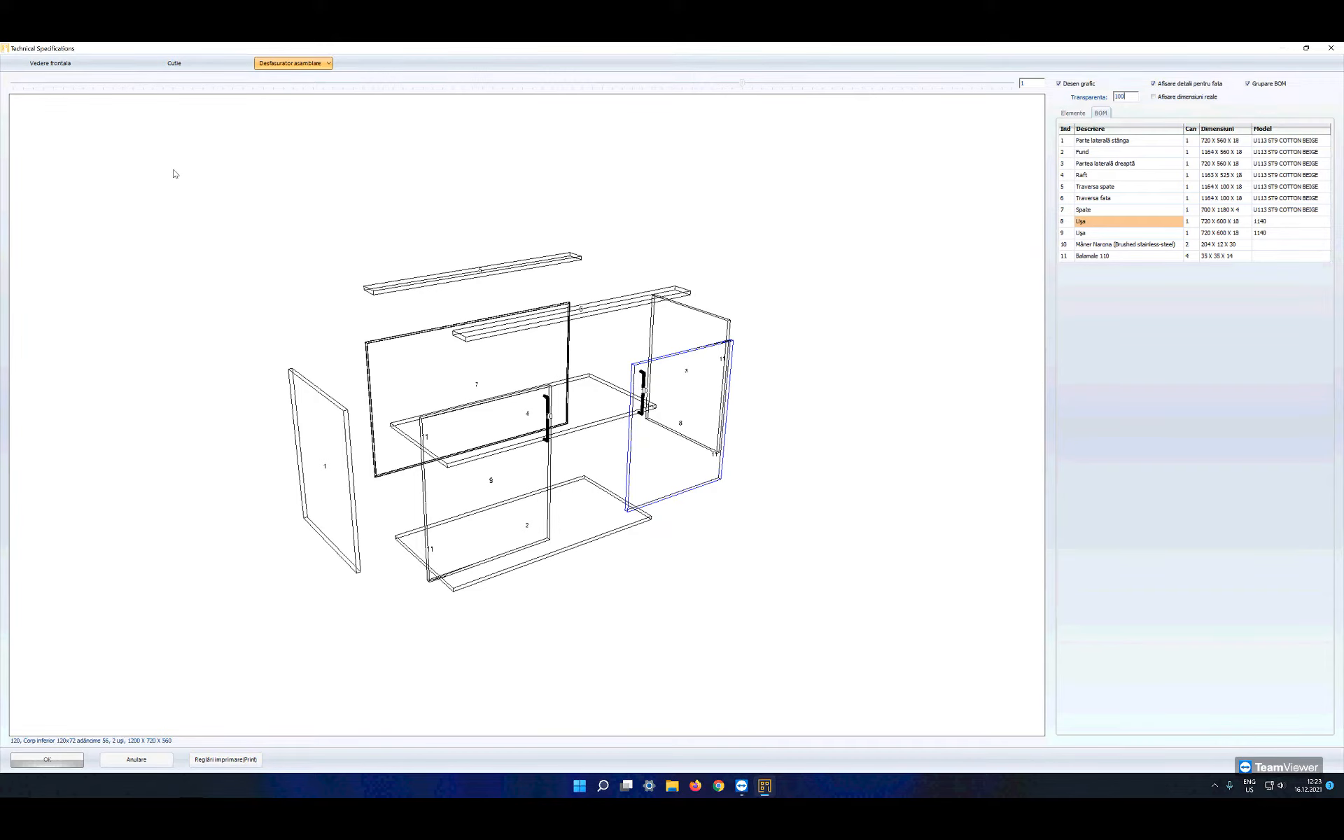
pyautogui.click(169, 64)
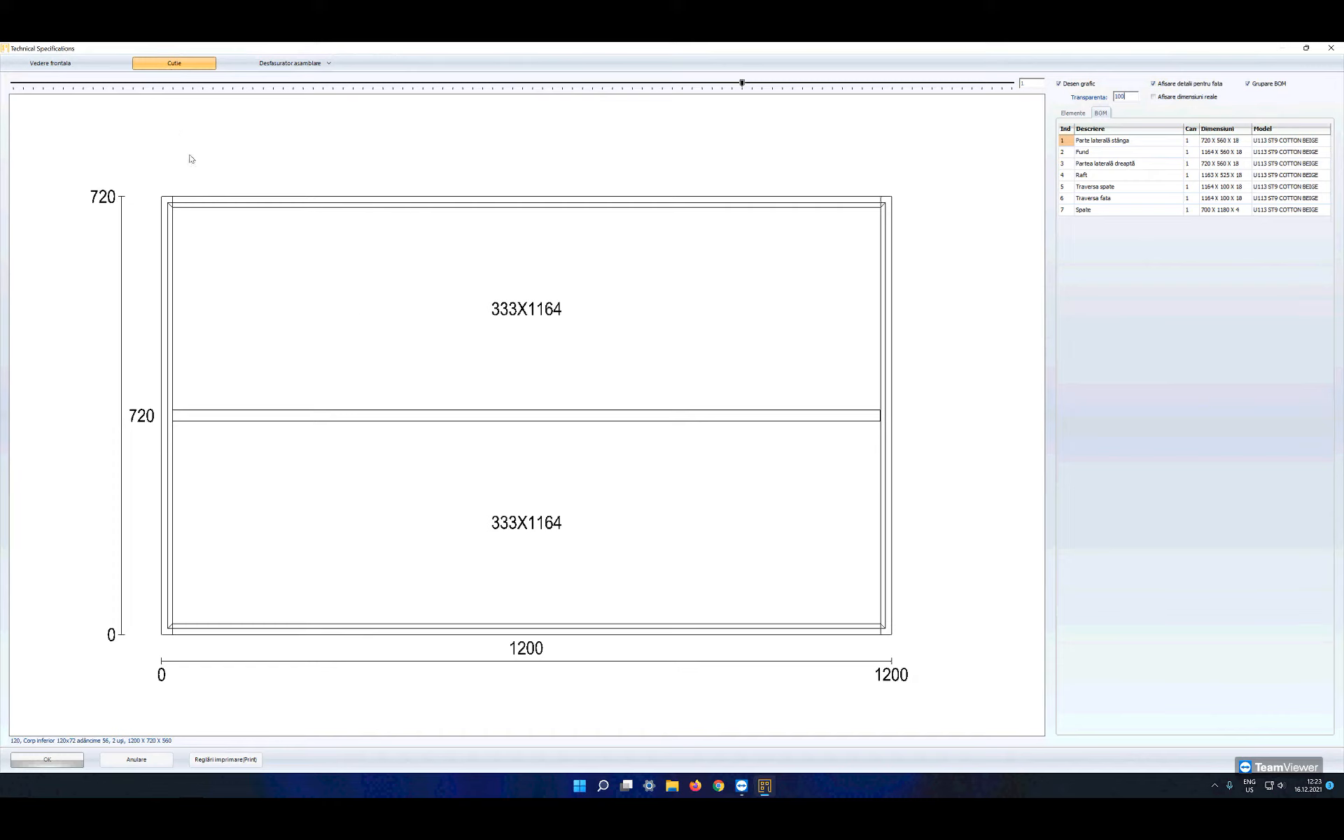
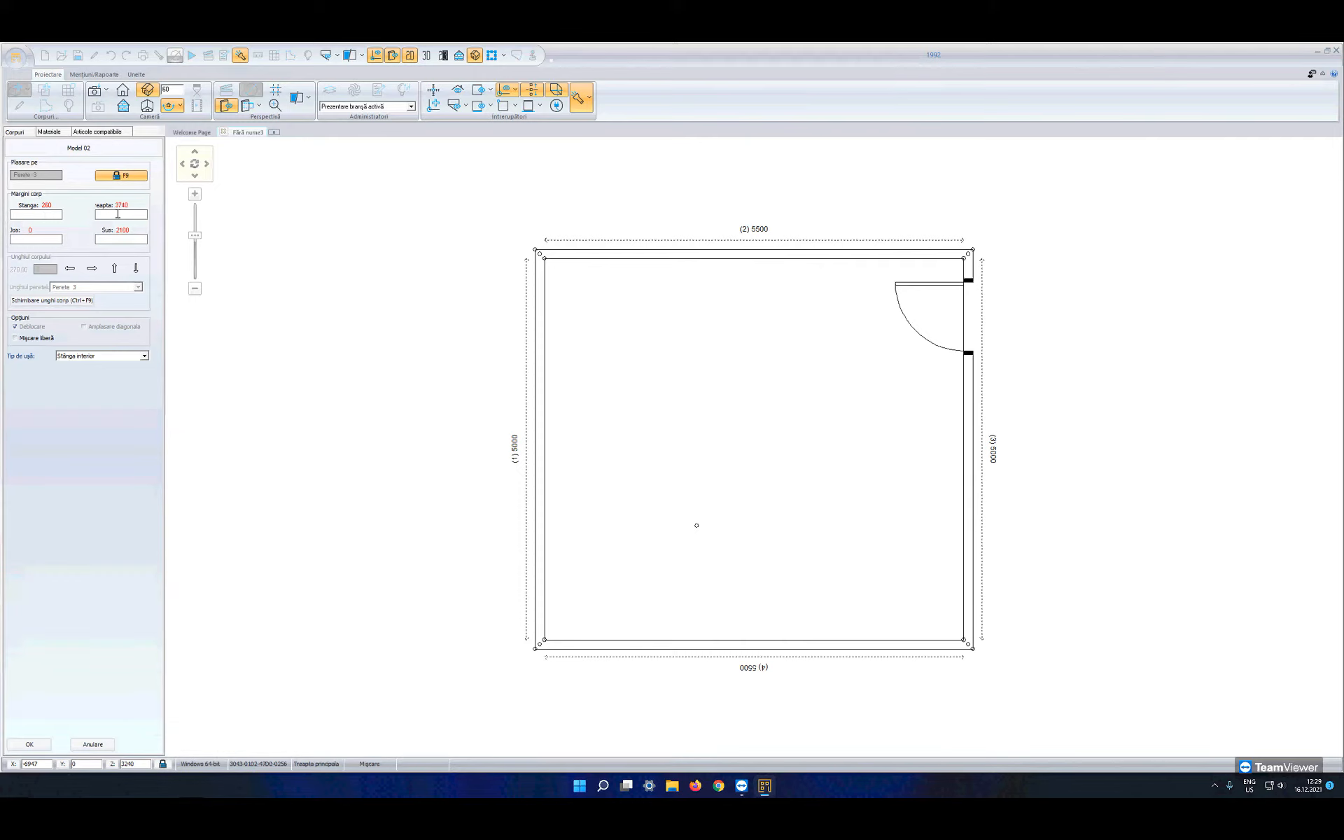
# Step: Place the Model 02 door on wall 3 with a right margin of 1200 mm and opening type Dreapta interior
pyautogui.click(118, 215)
pyautogui.click(90, 357)
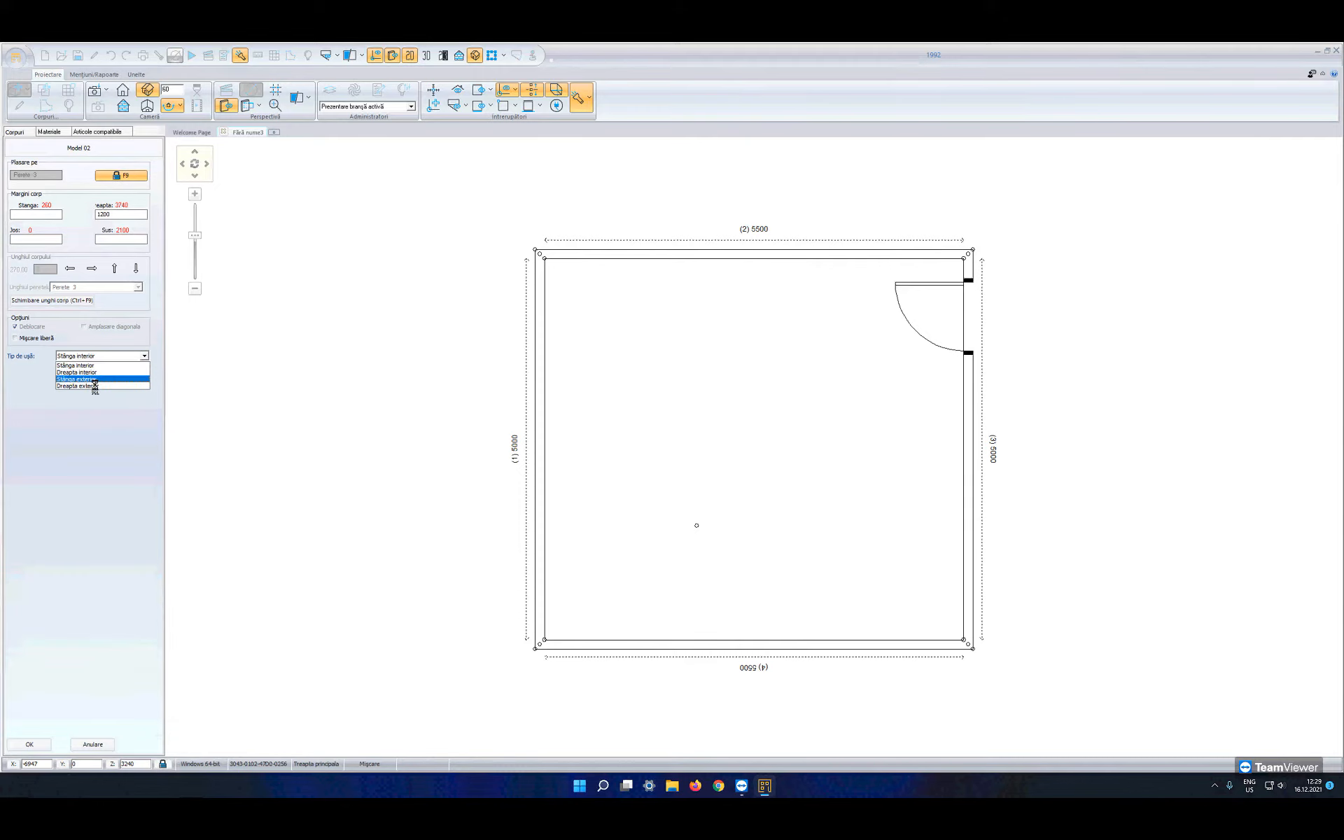
pyautogui.click(92, 378)
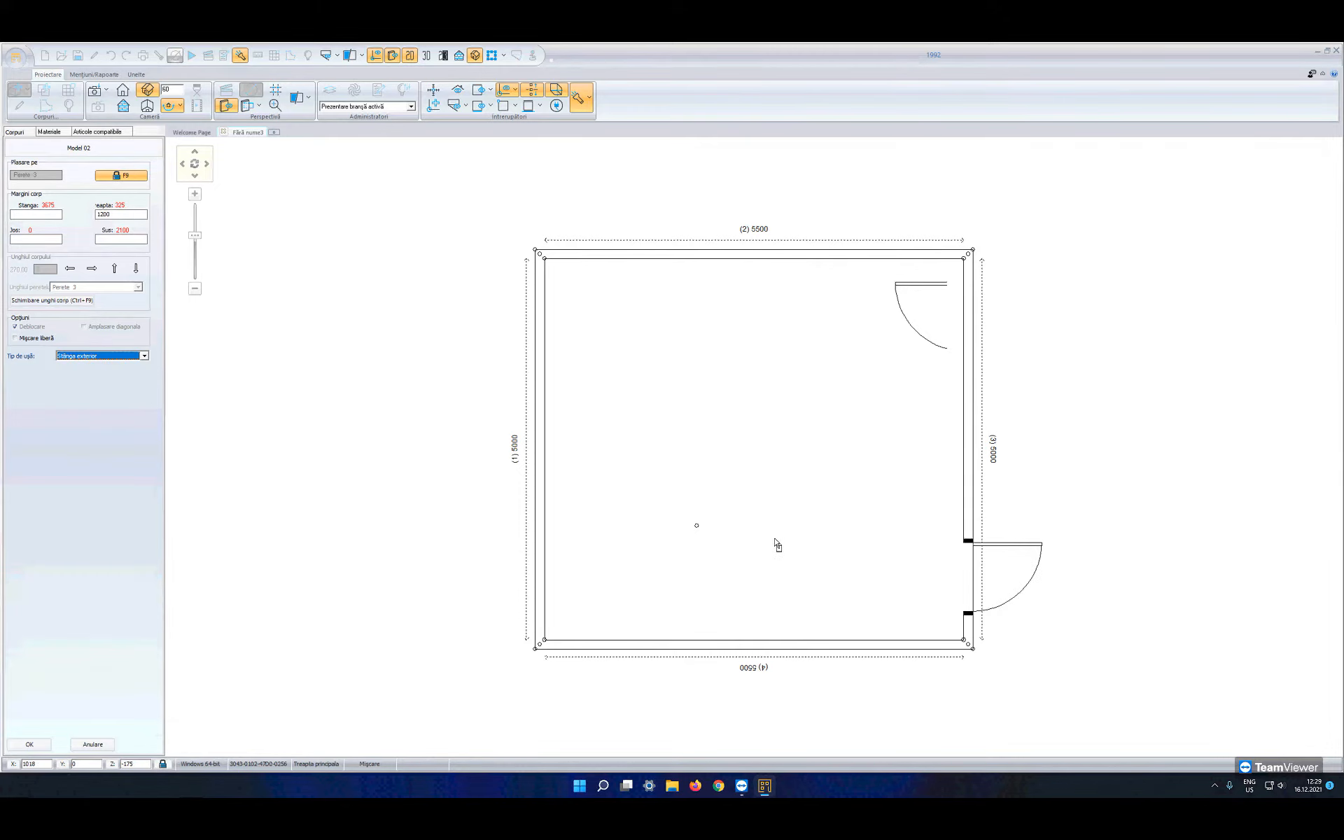
pyautogui.click(98, 356)
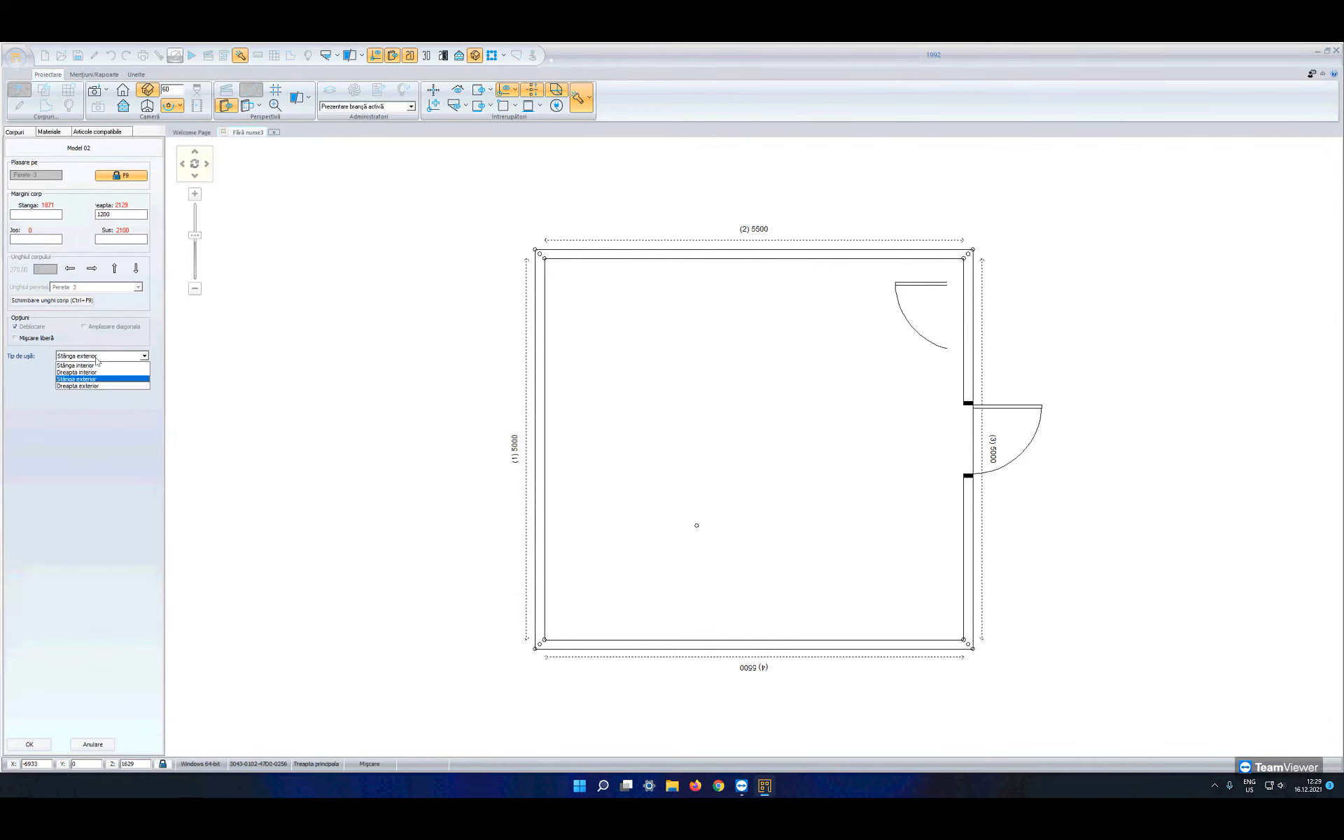
pyautogui.click(103, 372)
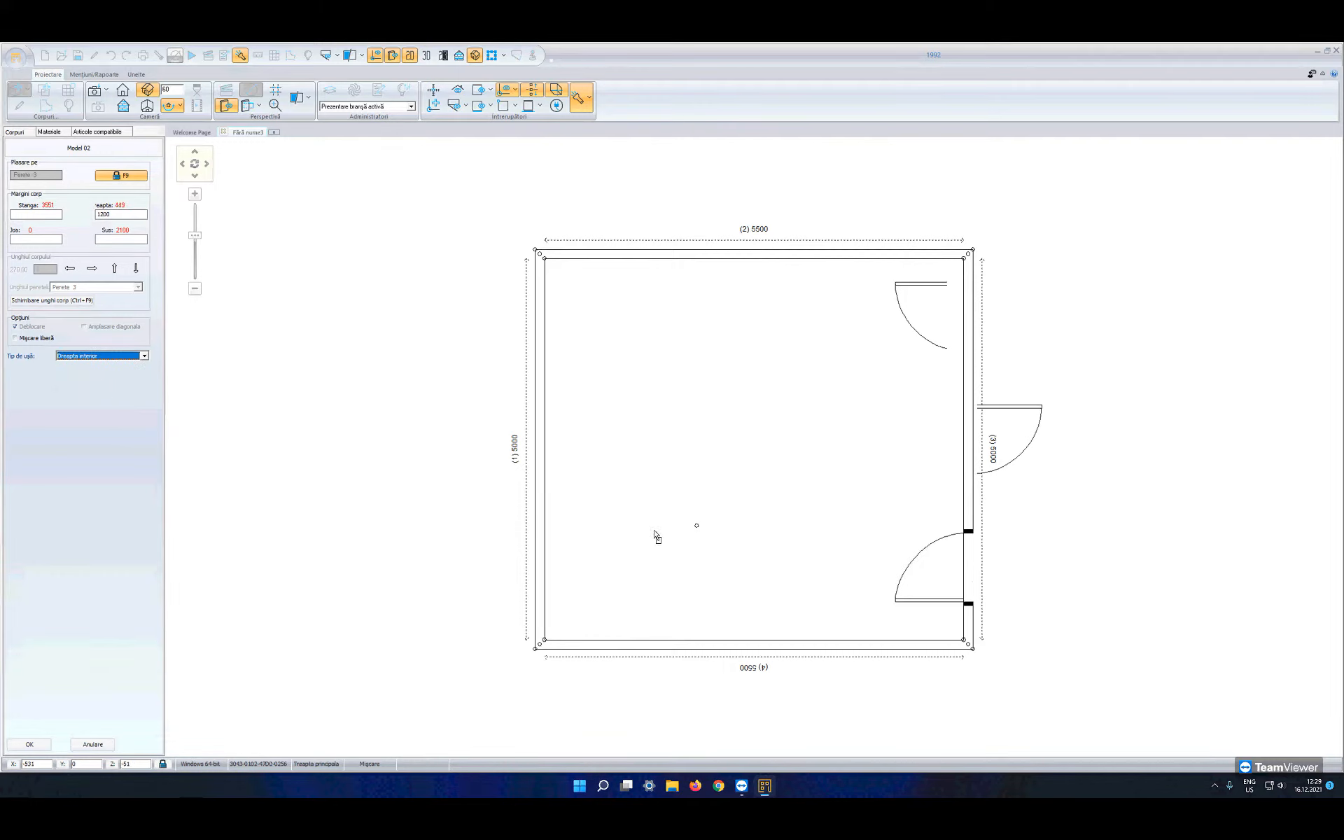
pyautogui.click(29, 746)
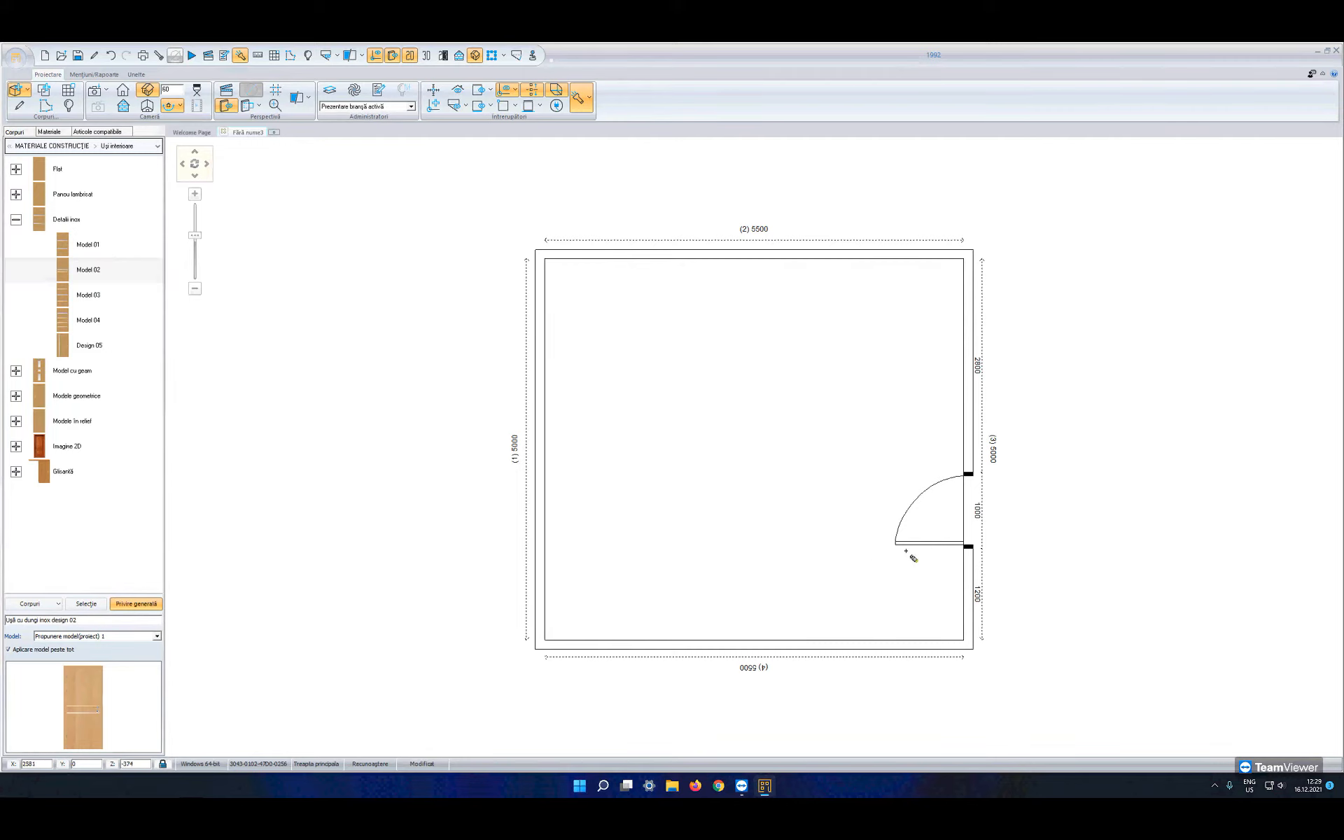
# Step: Change the placed door's right distance on wall 3 to 1000 mm
pyautogui.click(932, 551)
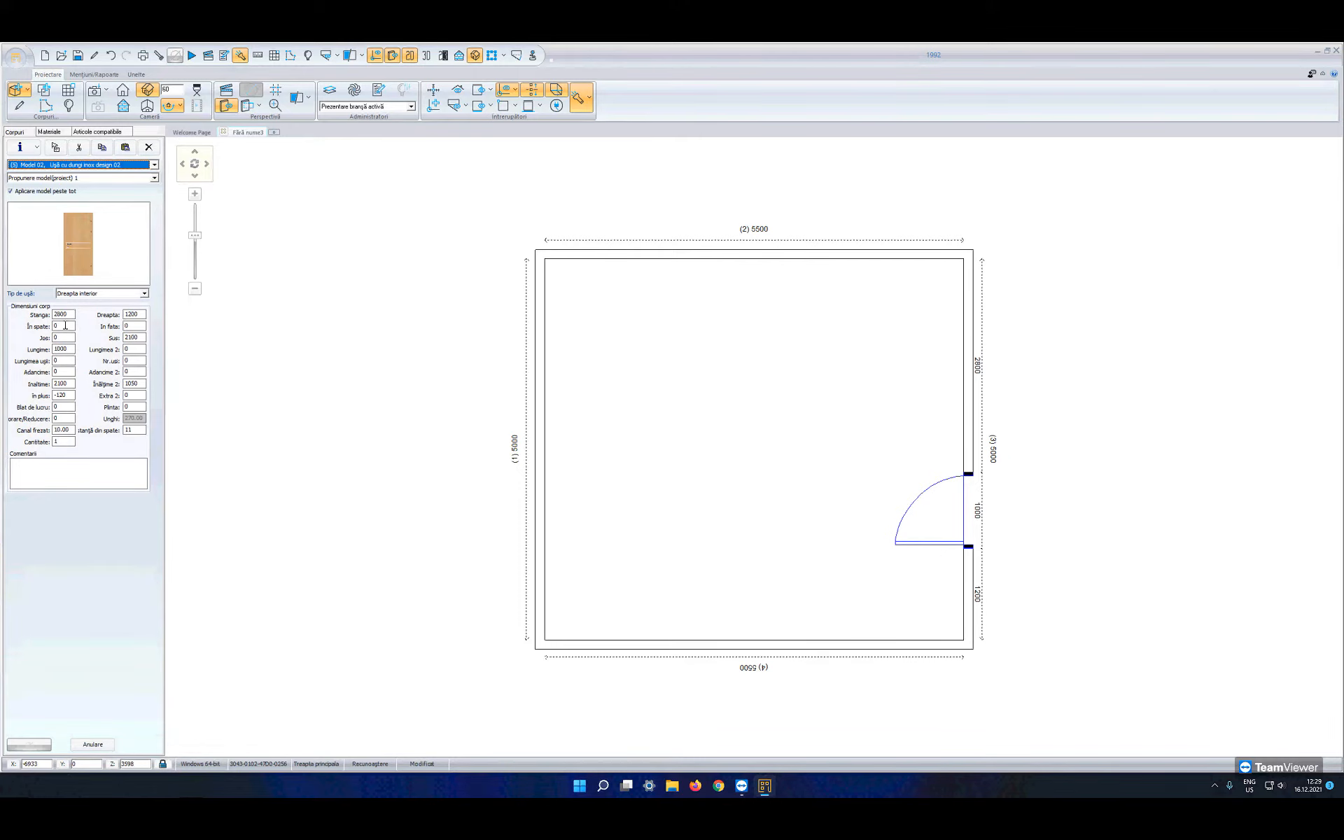
pyautogui.doubleClick(70, 315)
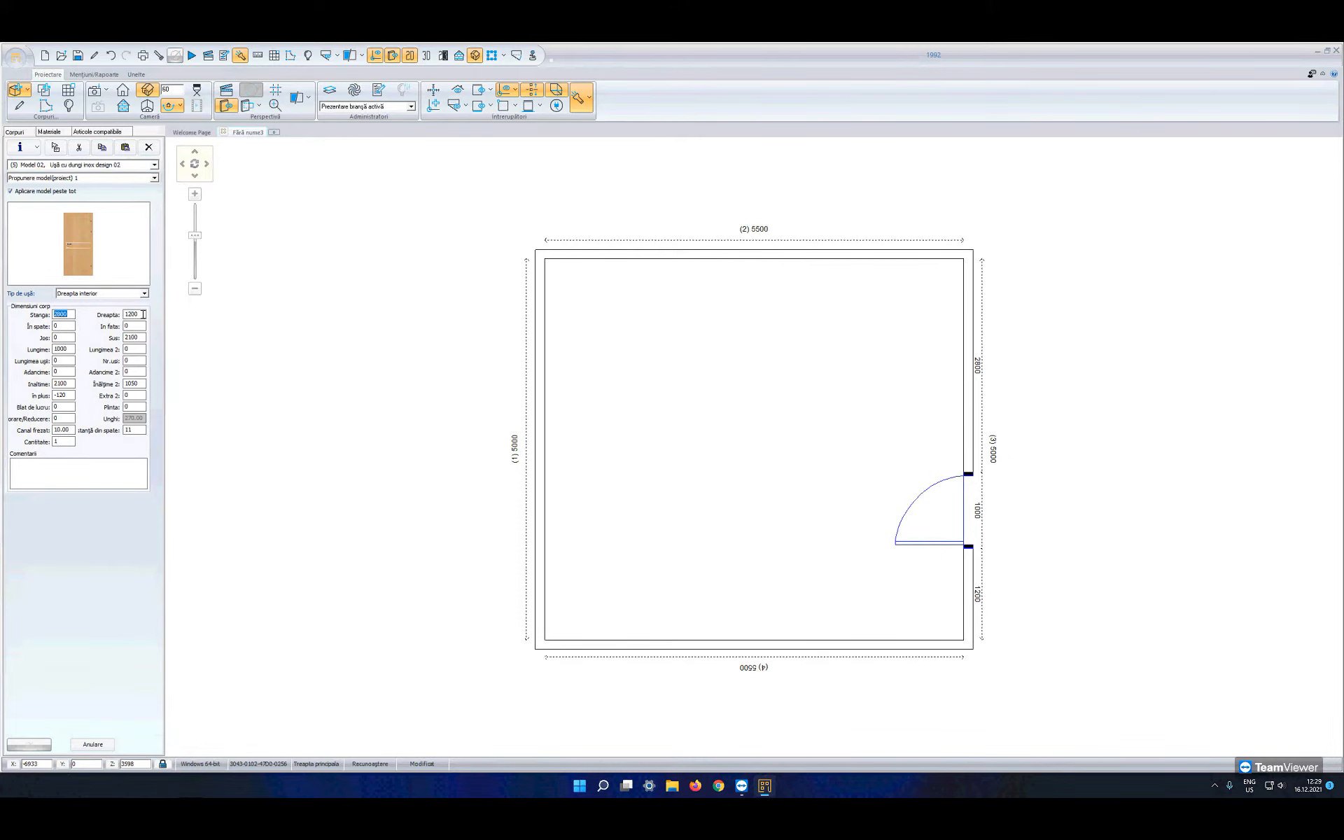
pyautogui.doubleClick(139, 314)
pyautogui.write('1')
pyautogui.click(47, 750)
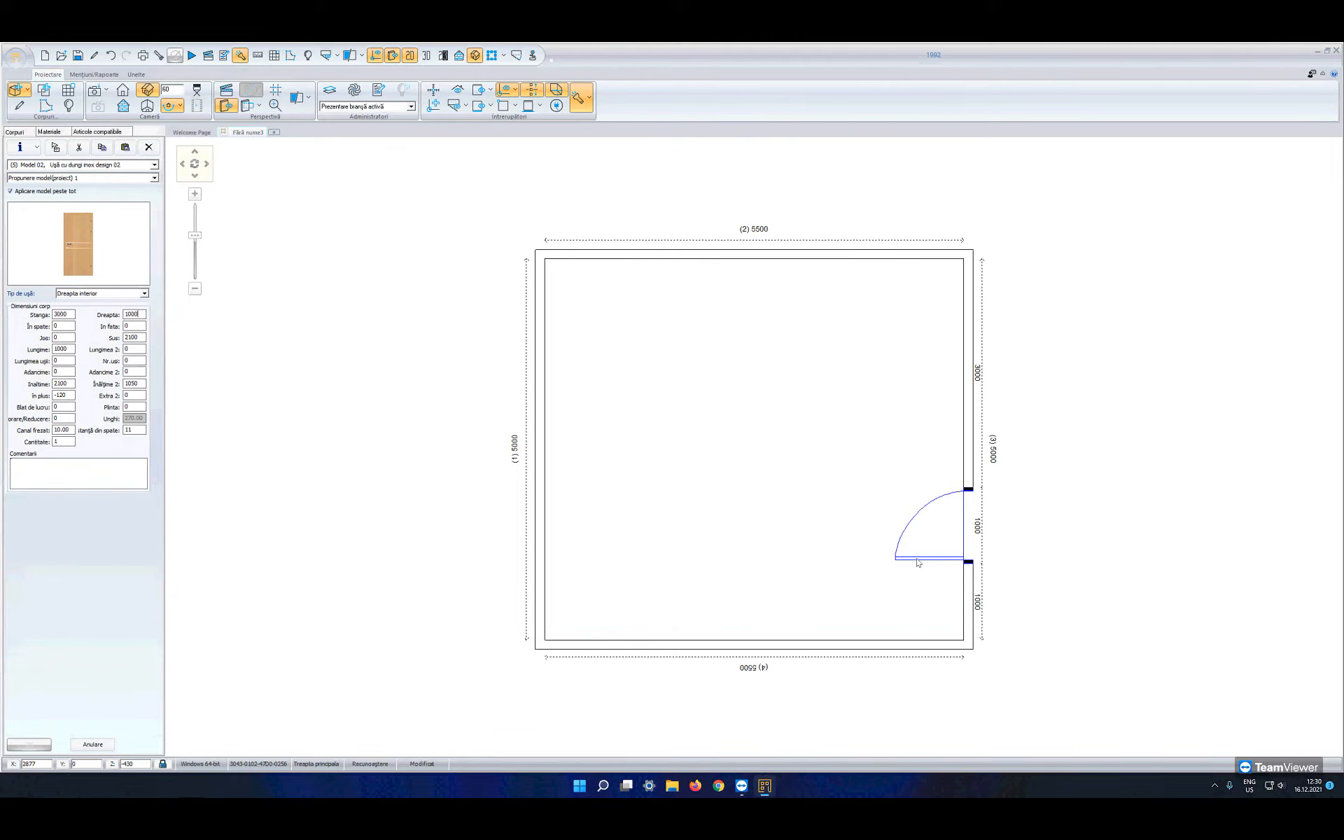
# Step: Move the door horizontally along wall 3 toward wall 4, to about 305 mm from its right end
pyautogui.rightClick(919, 562)
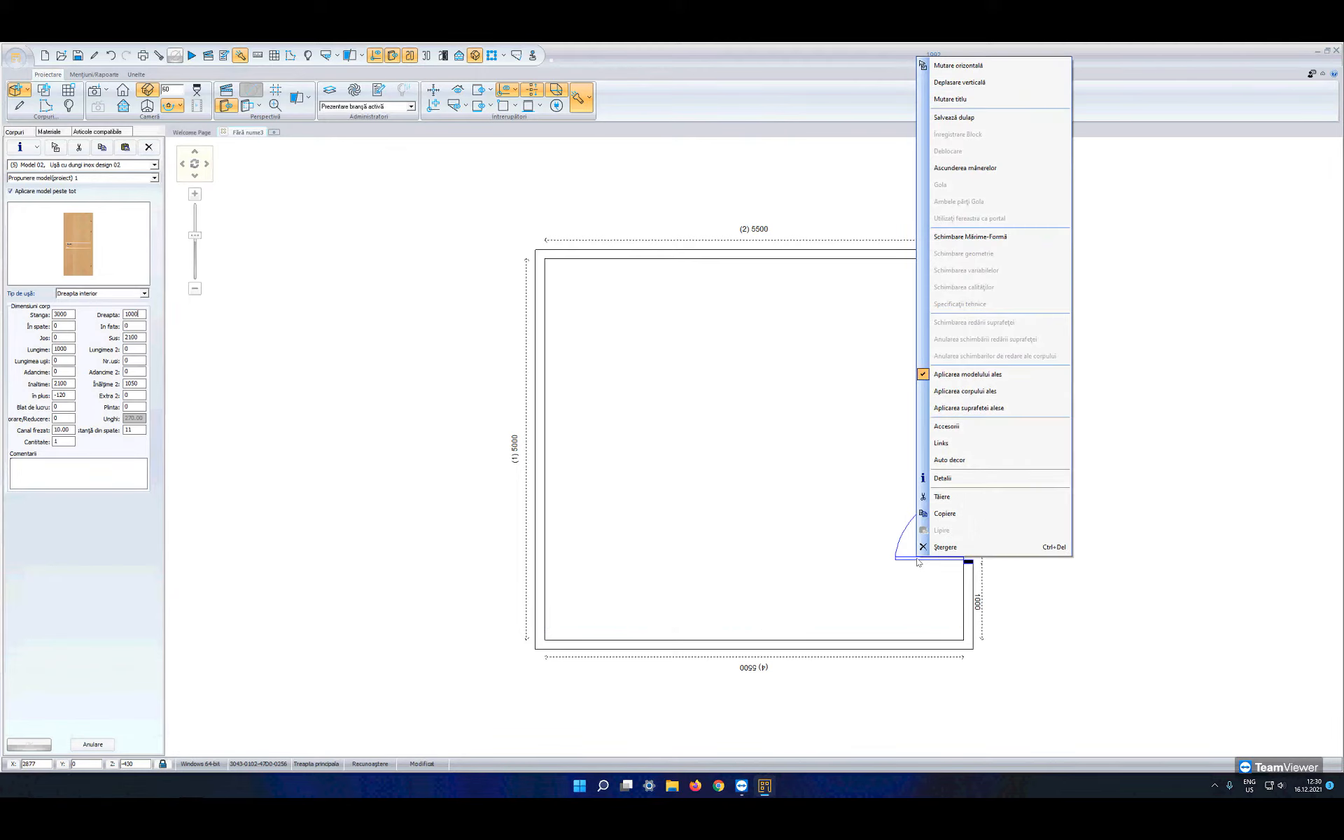
pyautogui.click(985, 69)
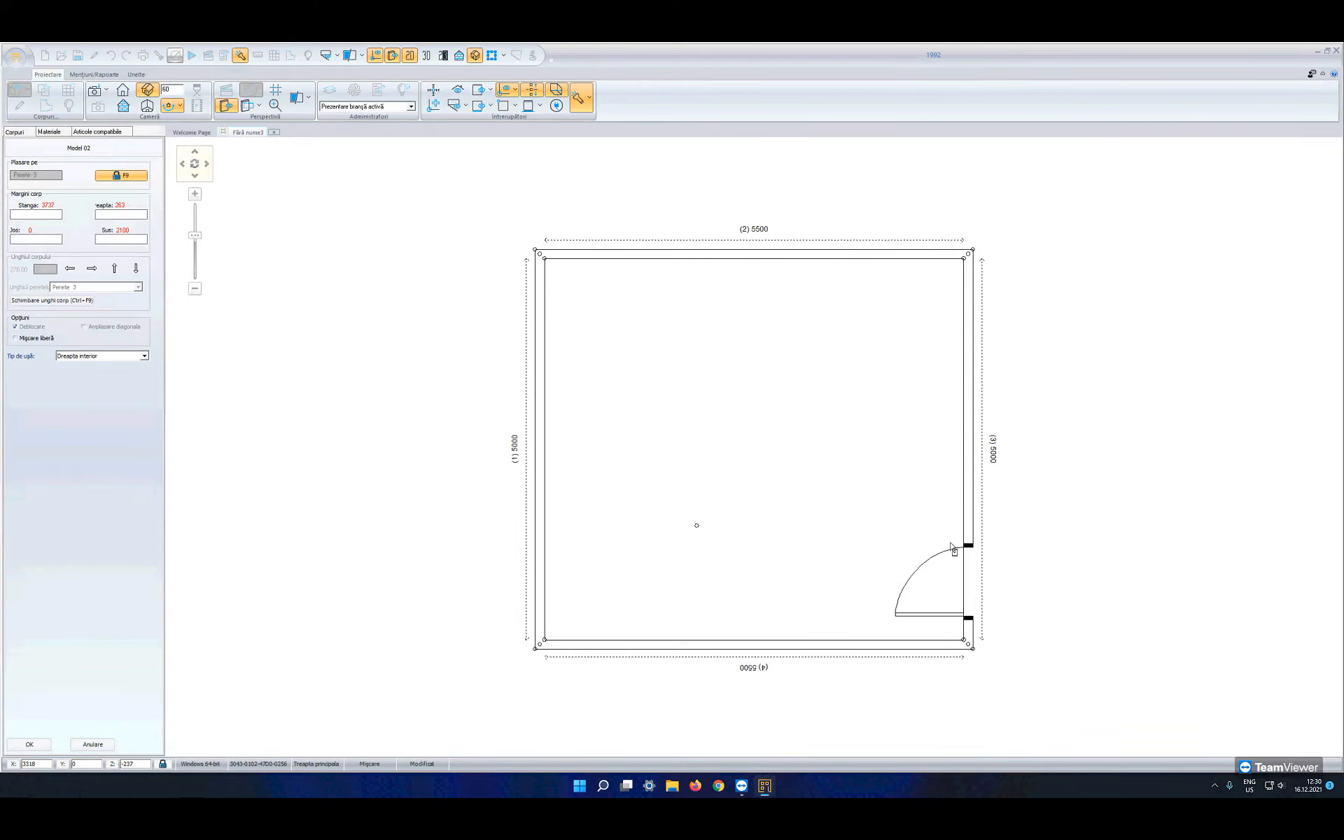
pyautogui.click(956, 547)
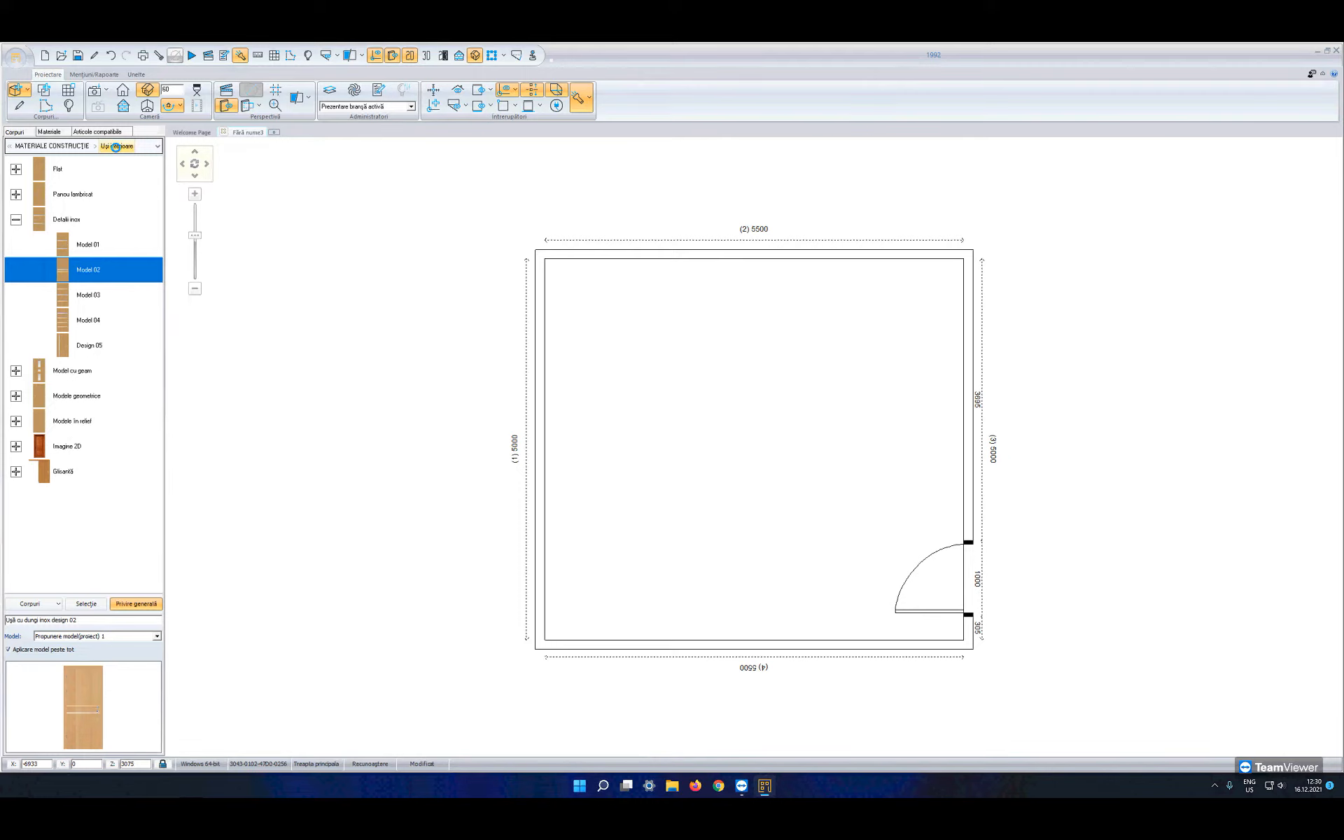
# Step: Place a Fereastră deschidere D window from the Ferestre catalog on wall 1 with a right margin of 900 mm
pyautogui.click(116, 146)
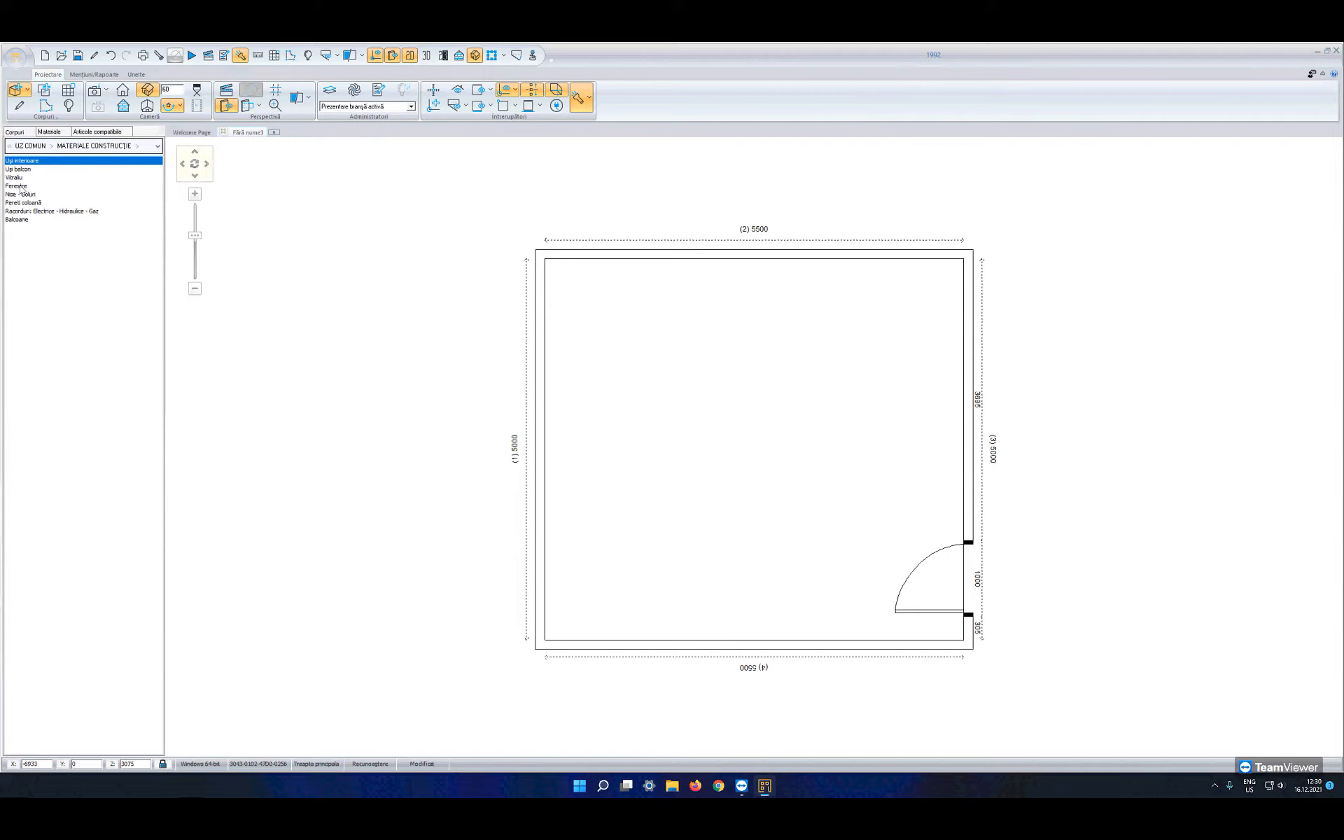
pyautogui.doubleClick(17, 187)
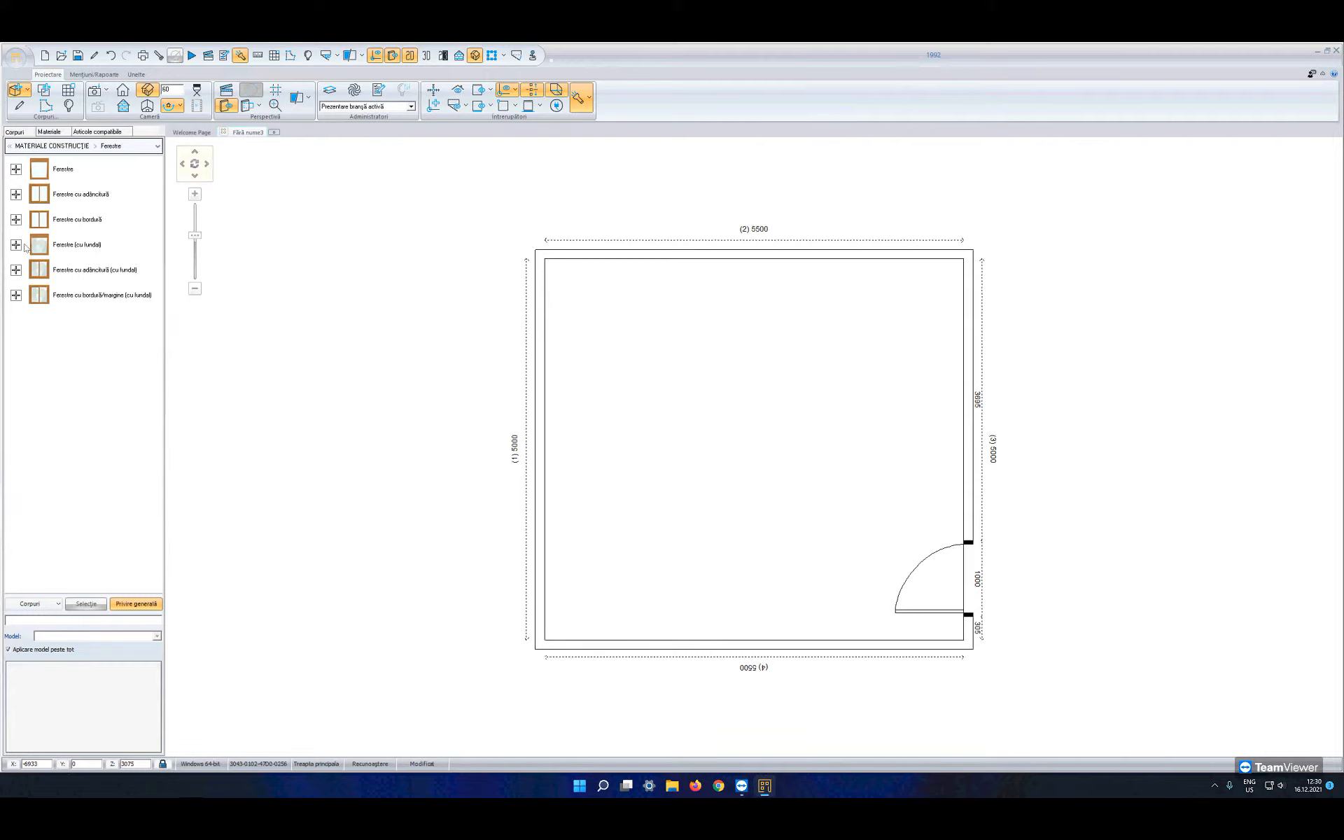
pyautogui.click(15, 169)
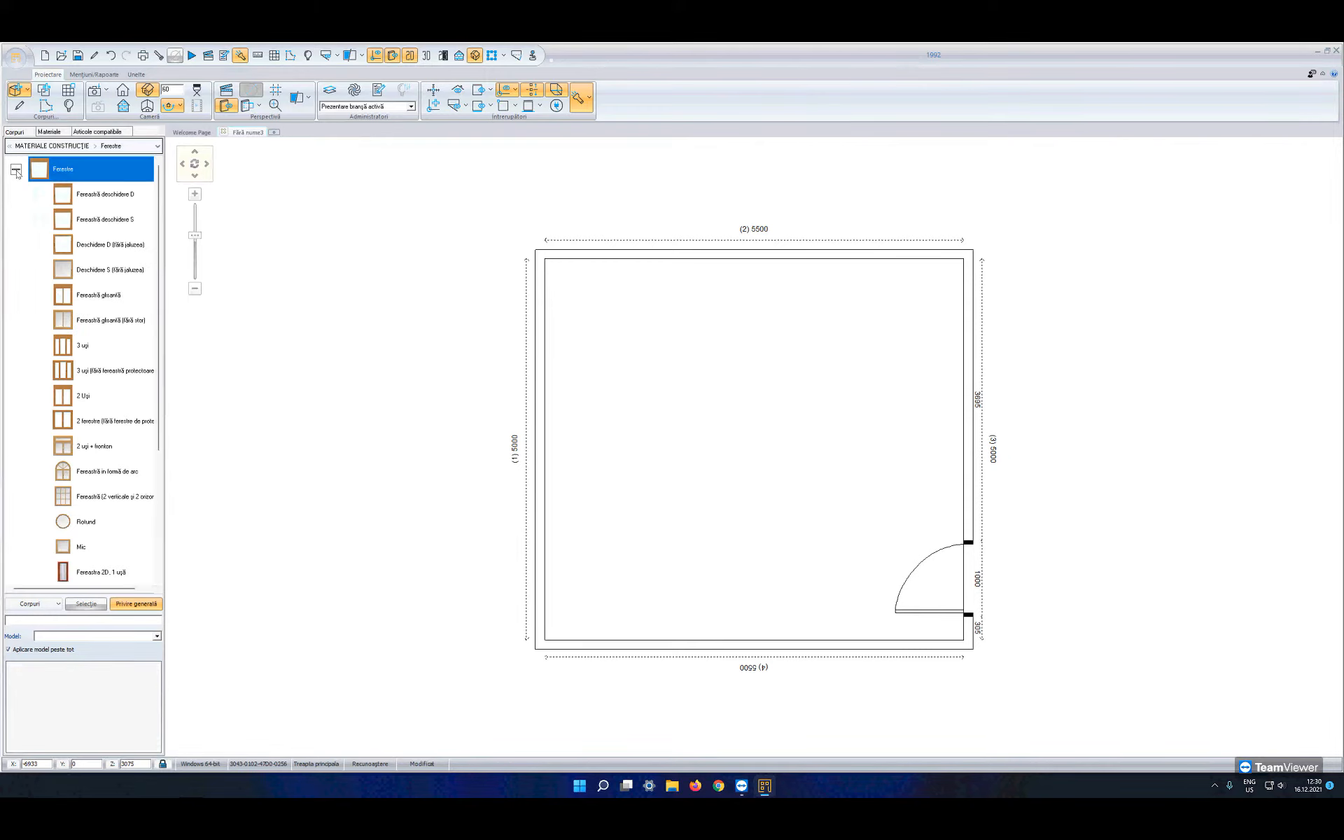
pyautogui.click(72, 193)
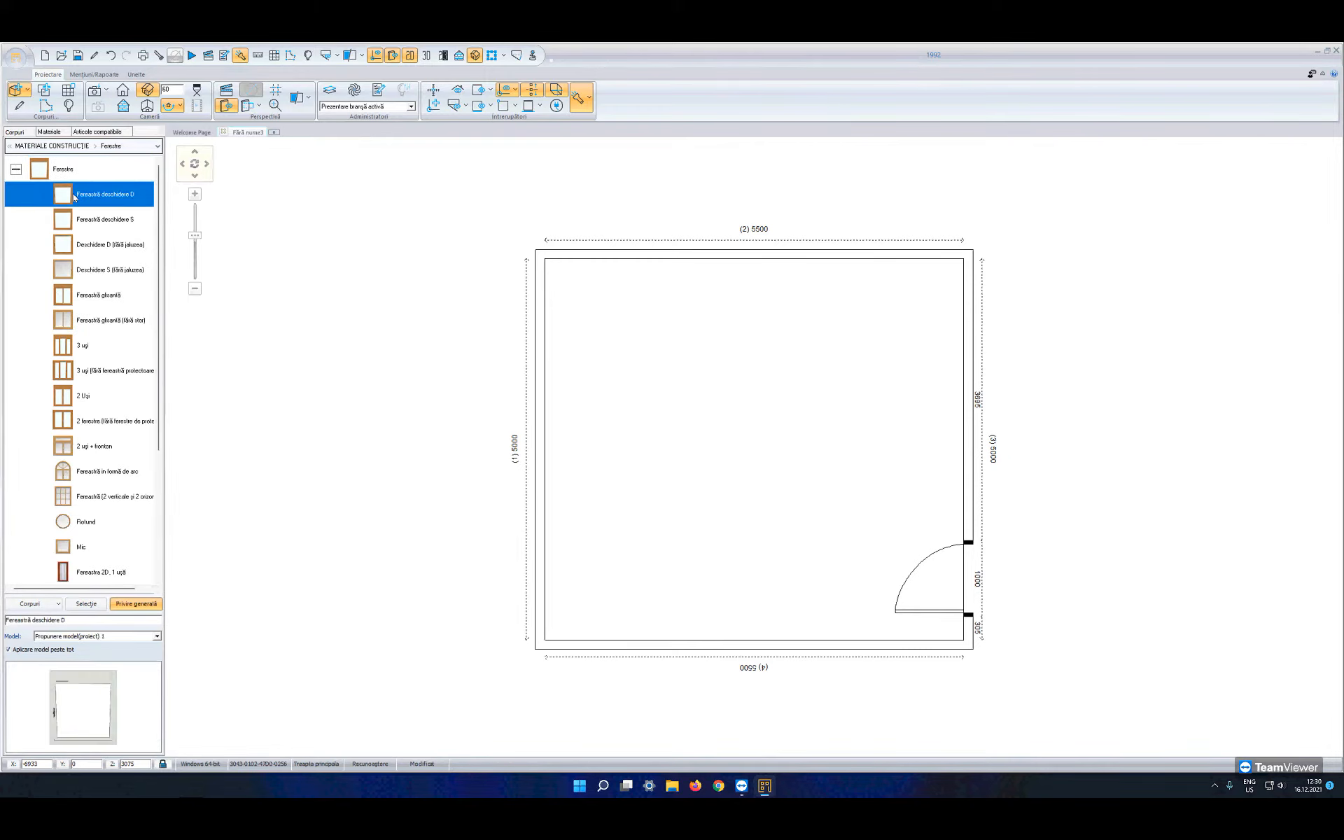
pyautogui.click(81, 606)
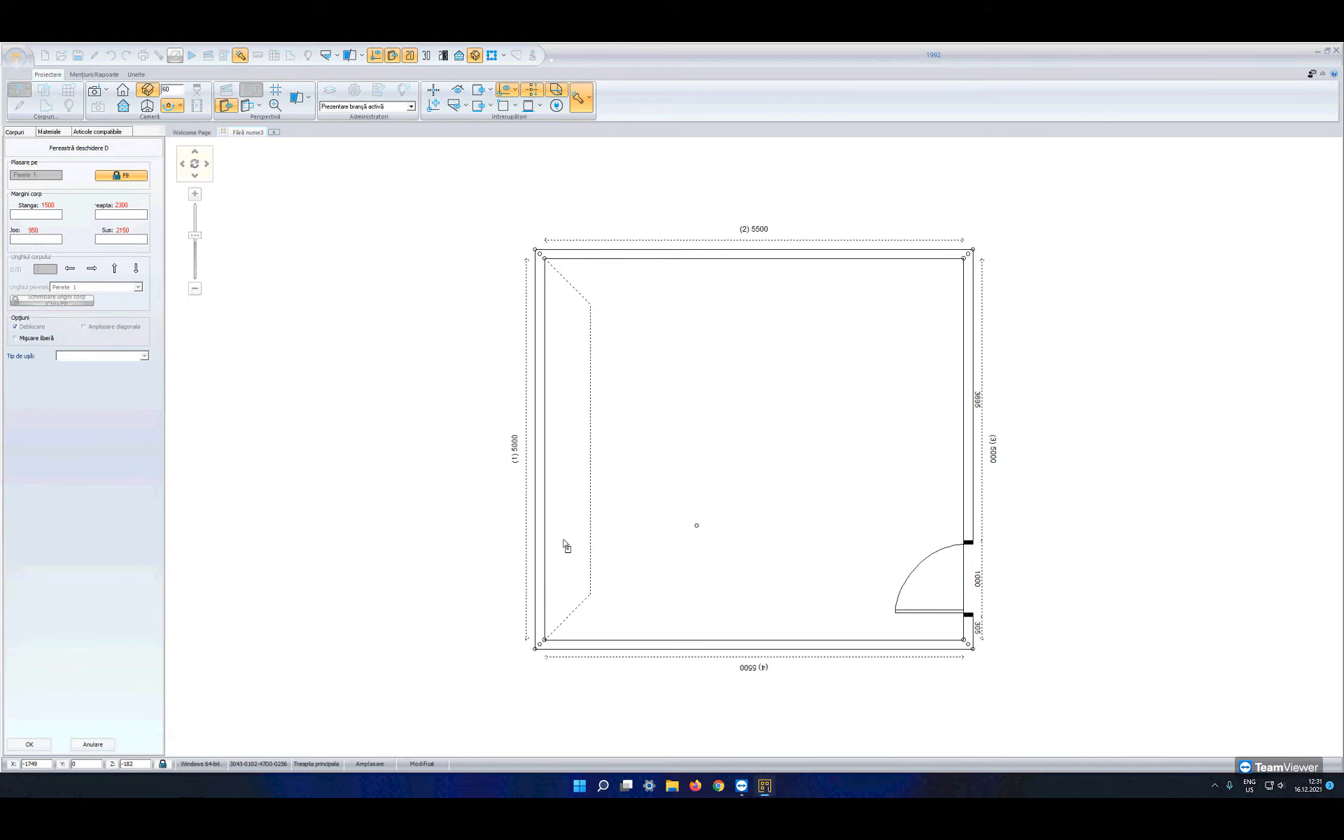
pyautogui.click(565, 482)
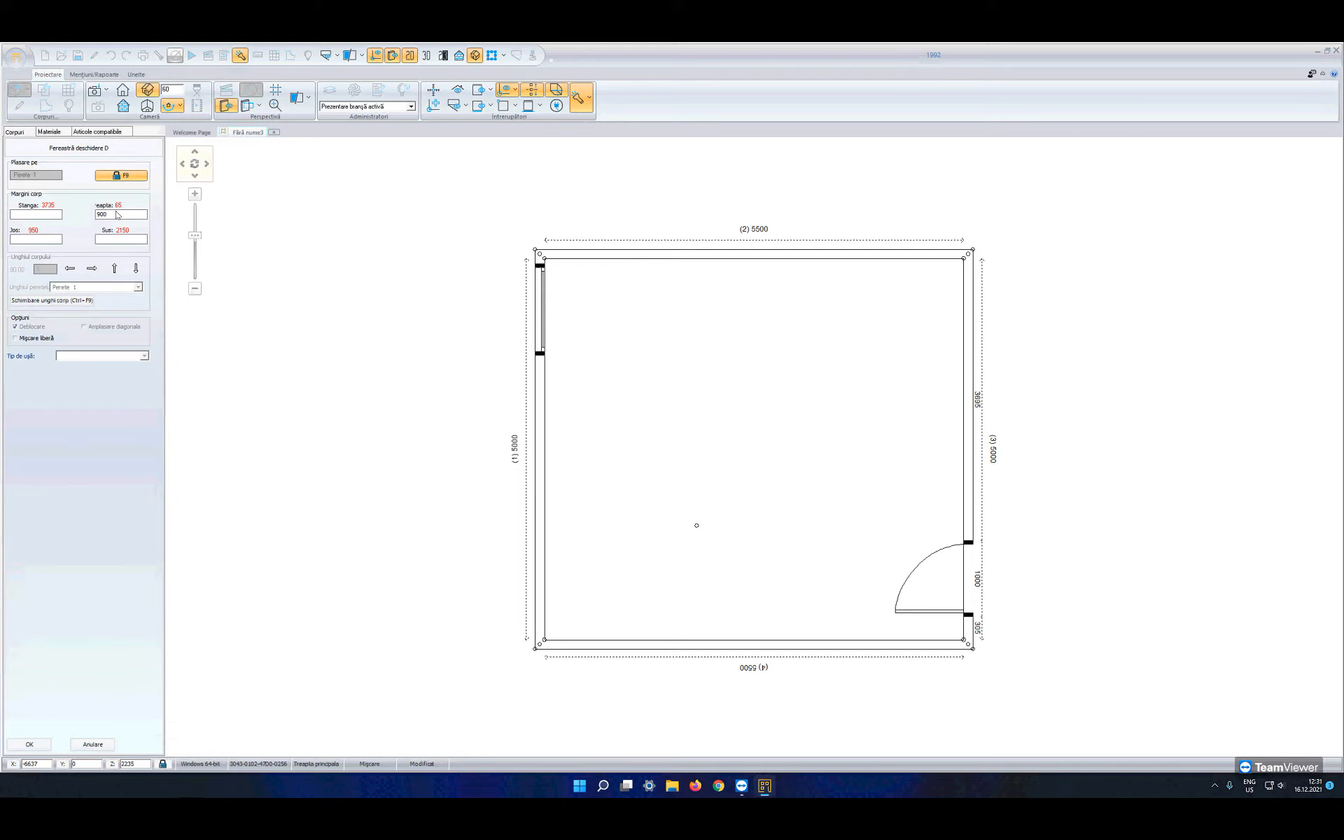
pyautogui.click(29, 745)
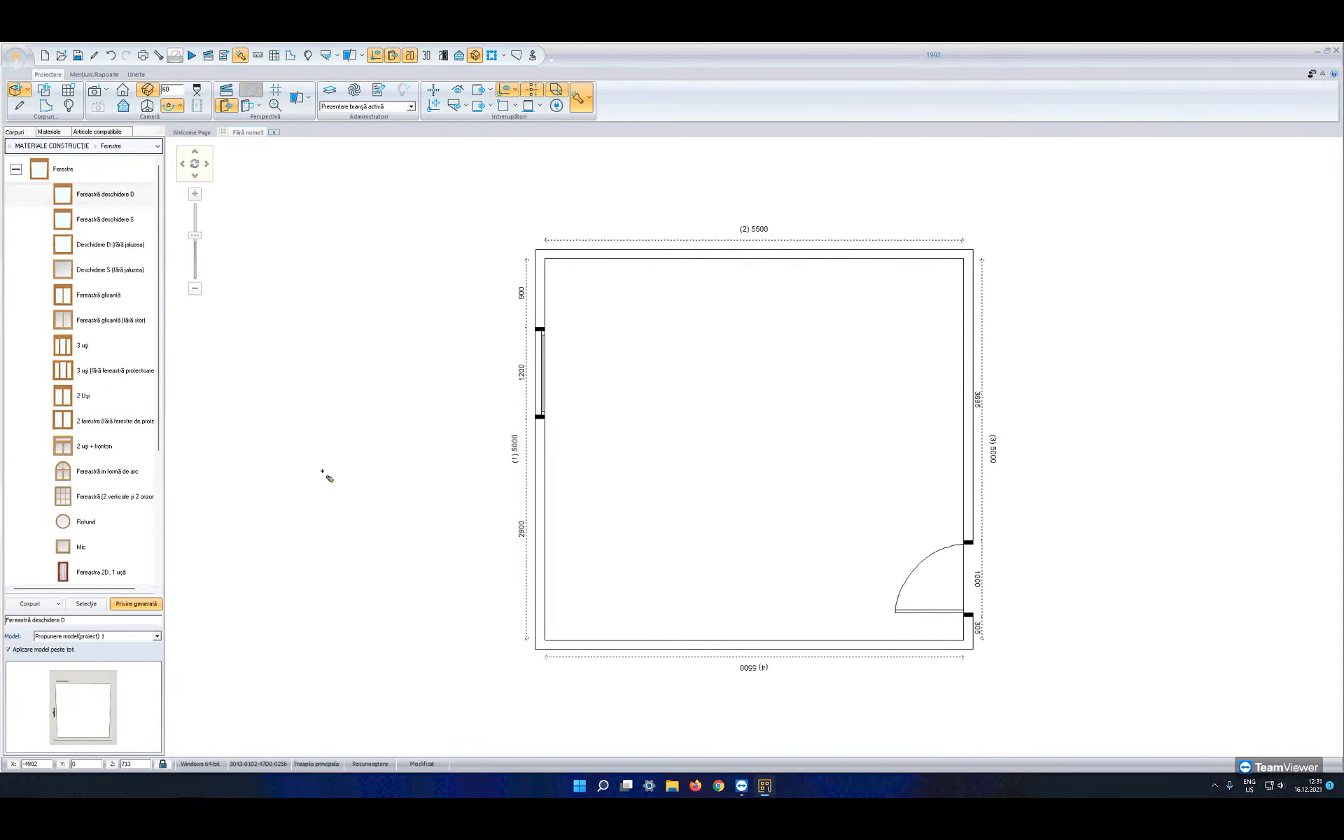
# Step: Set the length of the window on wall 1 to 1000 mm
pyautogui.click(543, 370)
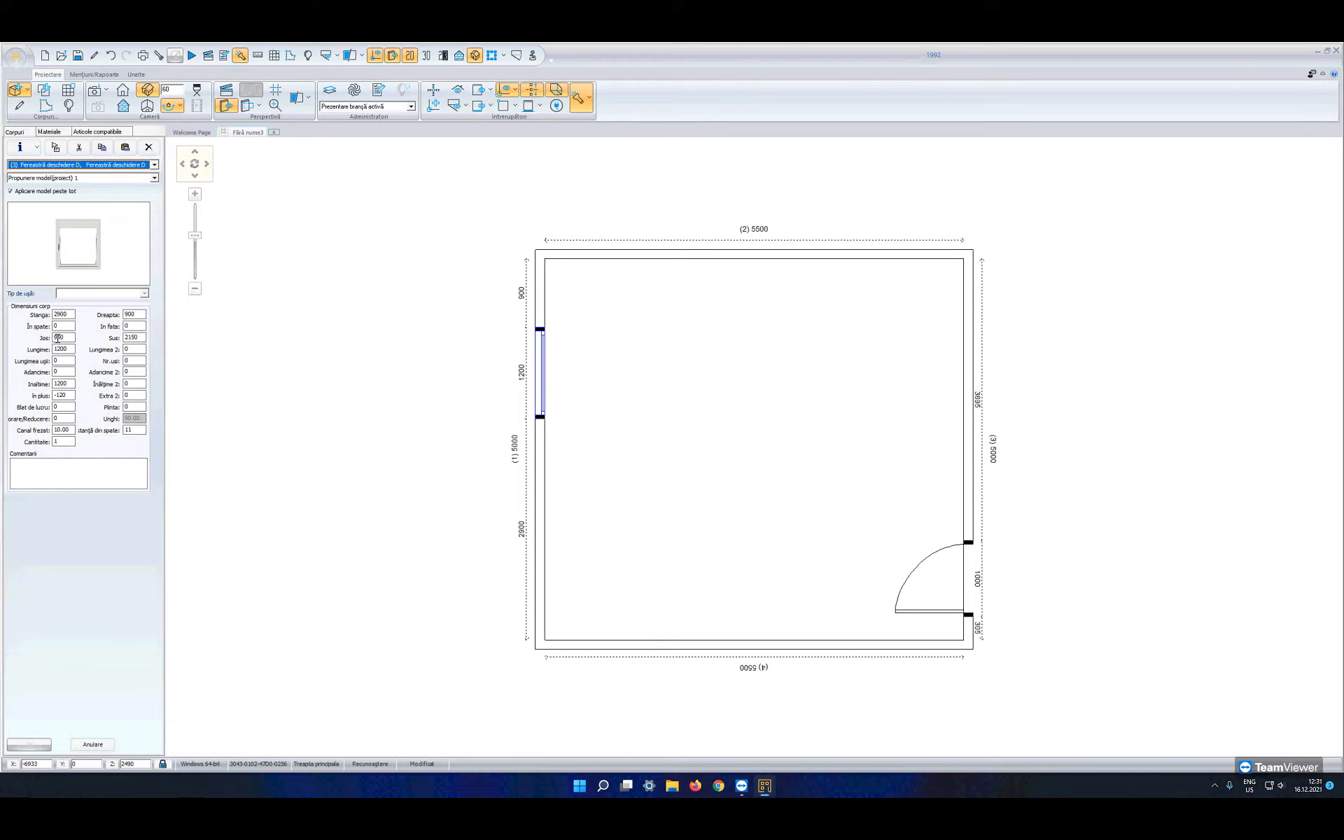
pyautogui.doubleClick(67, 349)
pyautogui.write('1000')
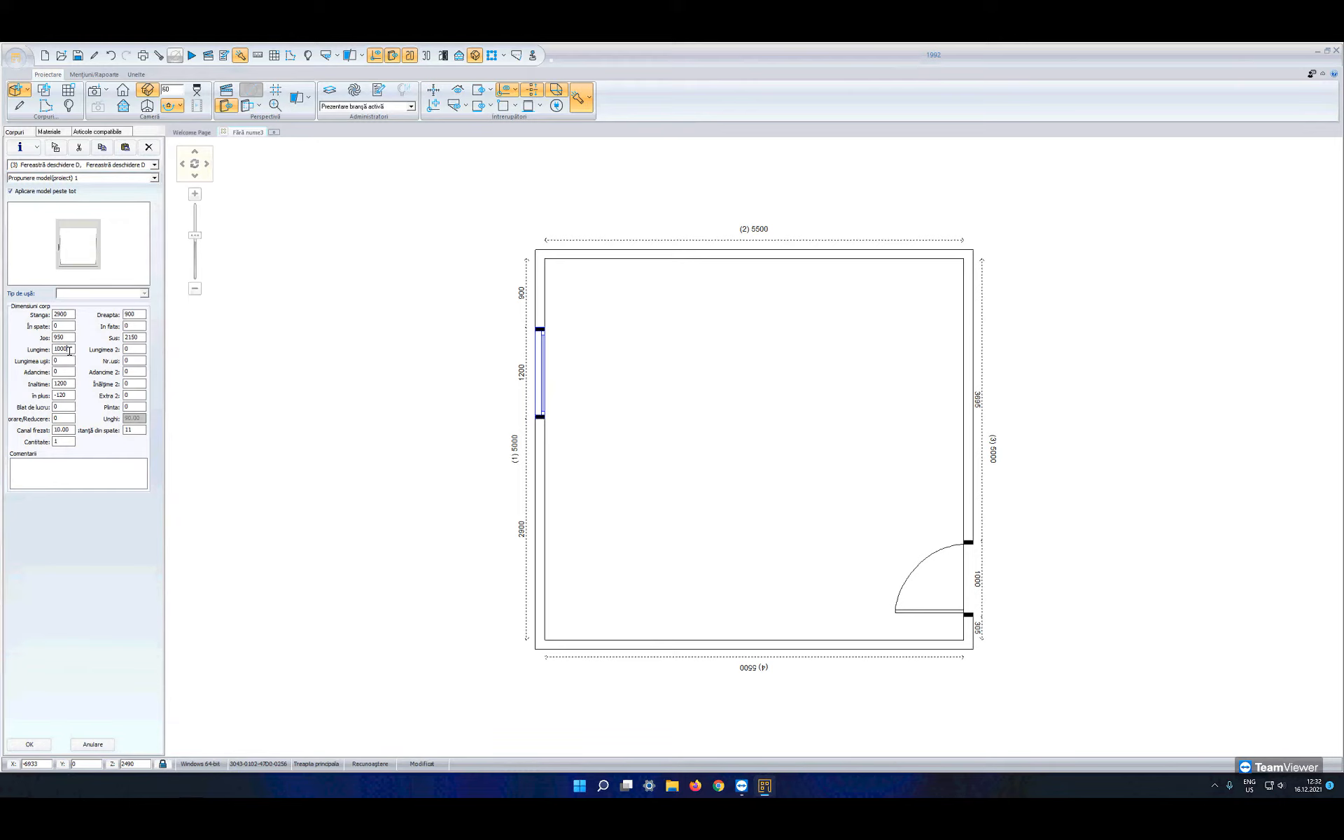
pyautogui.click(29, 744)
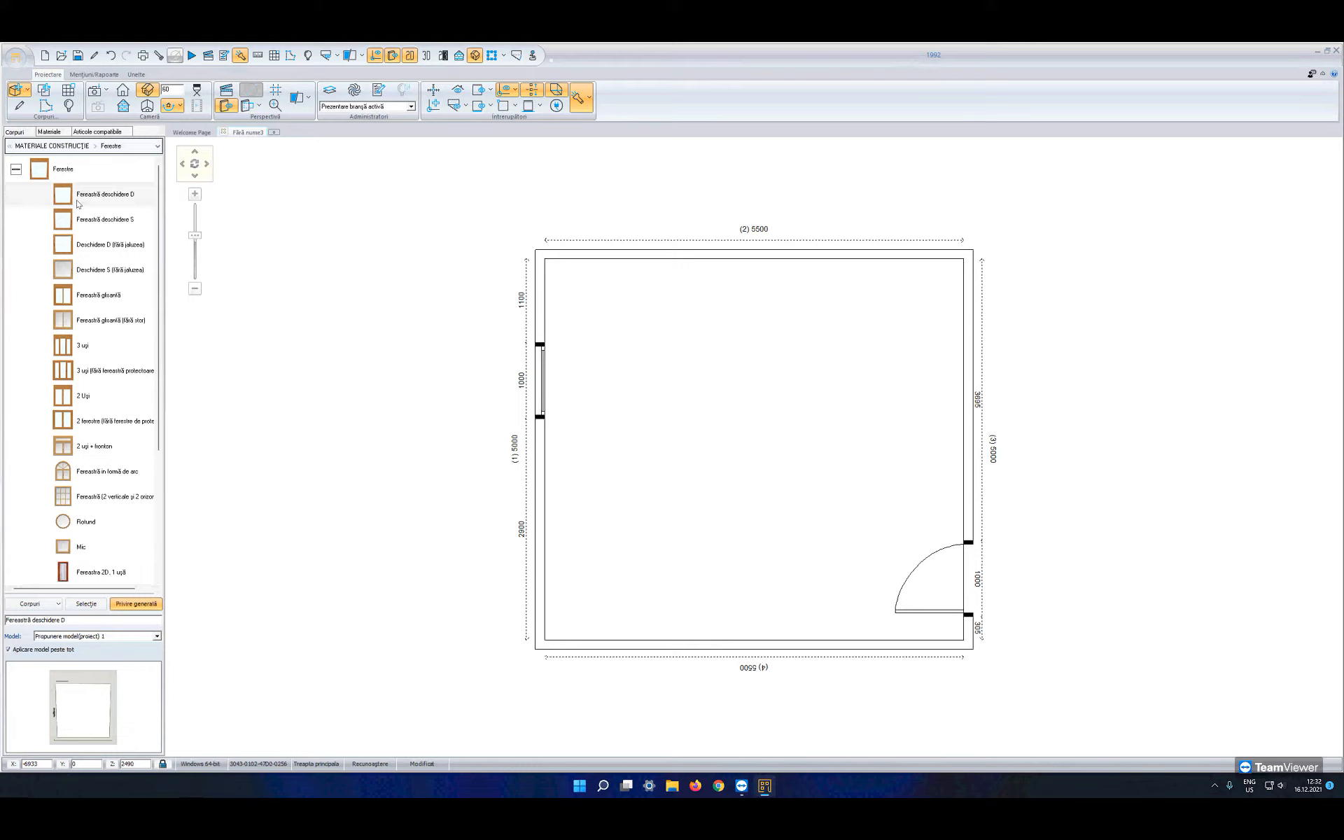
# Step: Place the rectangular 90x90 D corner base cabinet from the BUCĂTĂRIE_DULAP catalog in the corner between walls 1 and 2
pyautogui.click(78, 204)
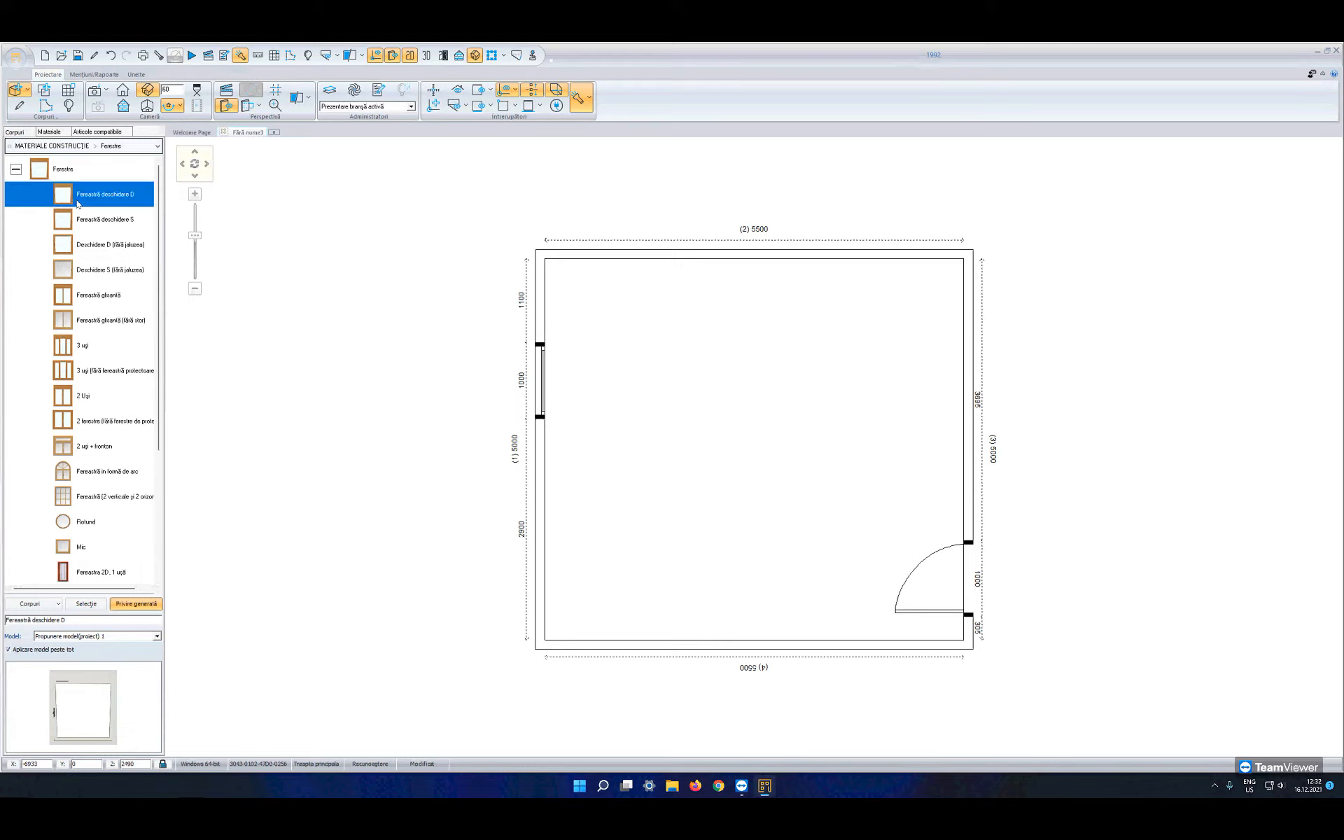
pyautogui.rightClick(77, 200)
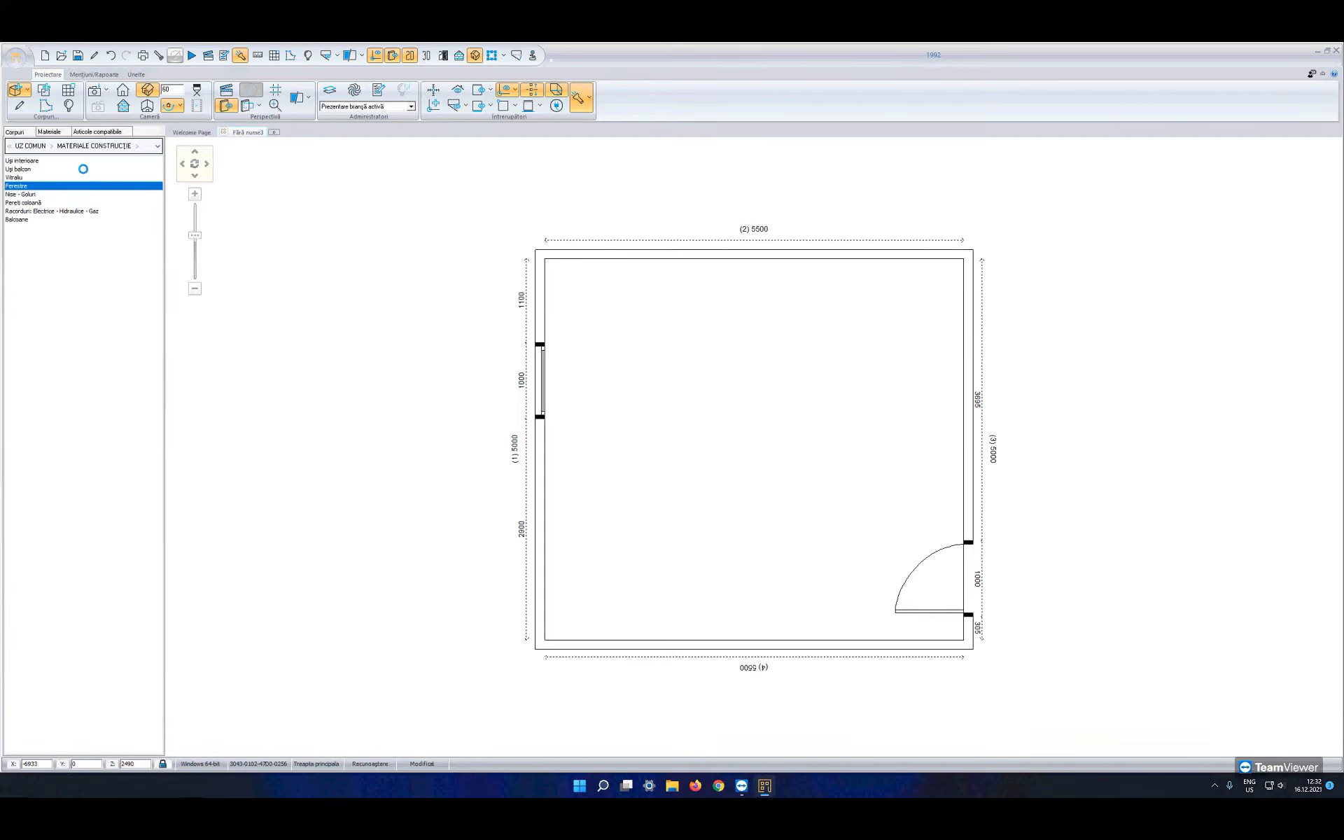
pyautogui.rightClick(83, 169)
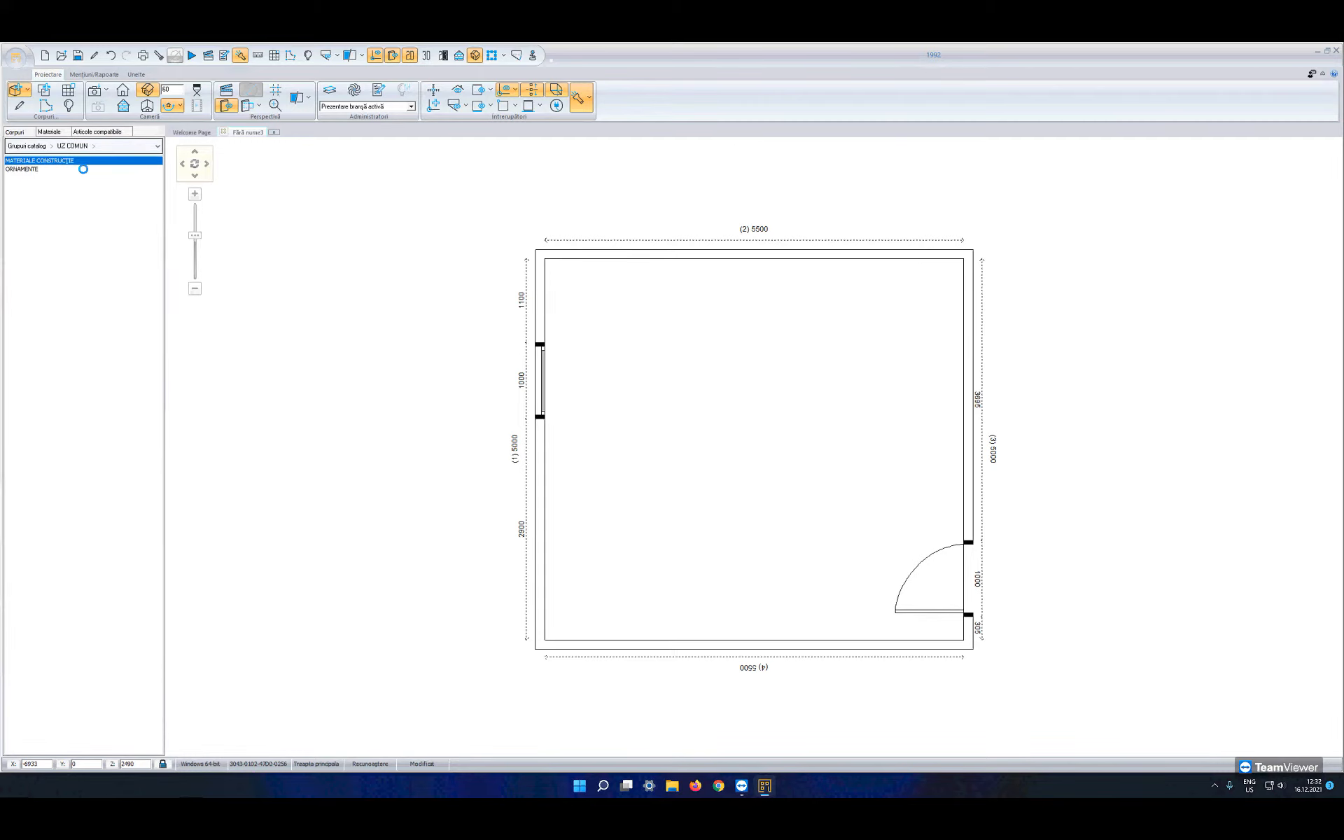
pyautogui.rightClick(84, 170)
pyautogui.click(36, 171)
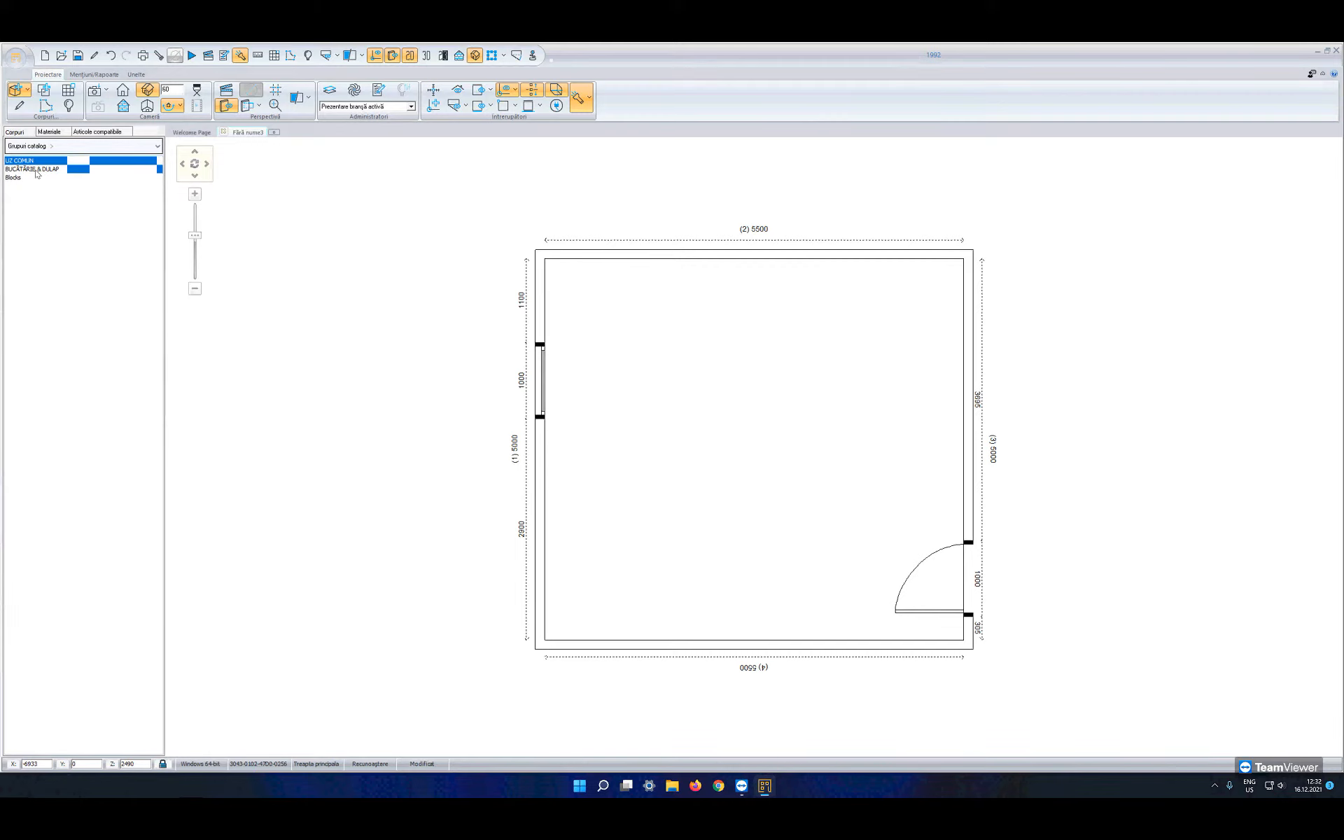
pyautogui.doubleClick(35, 170)
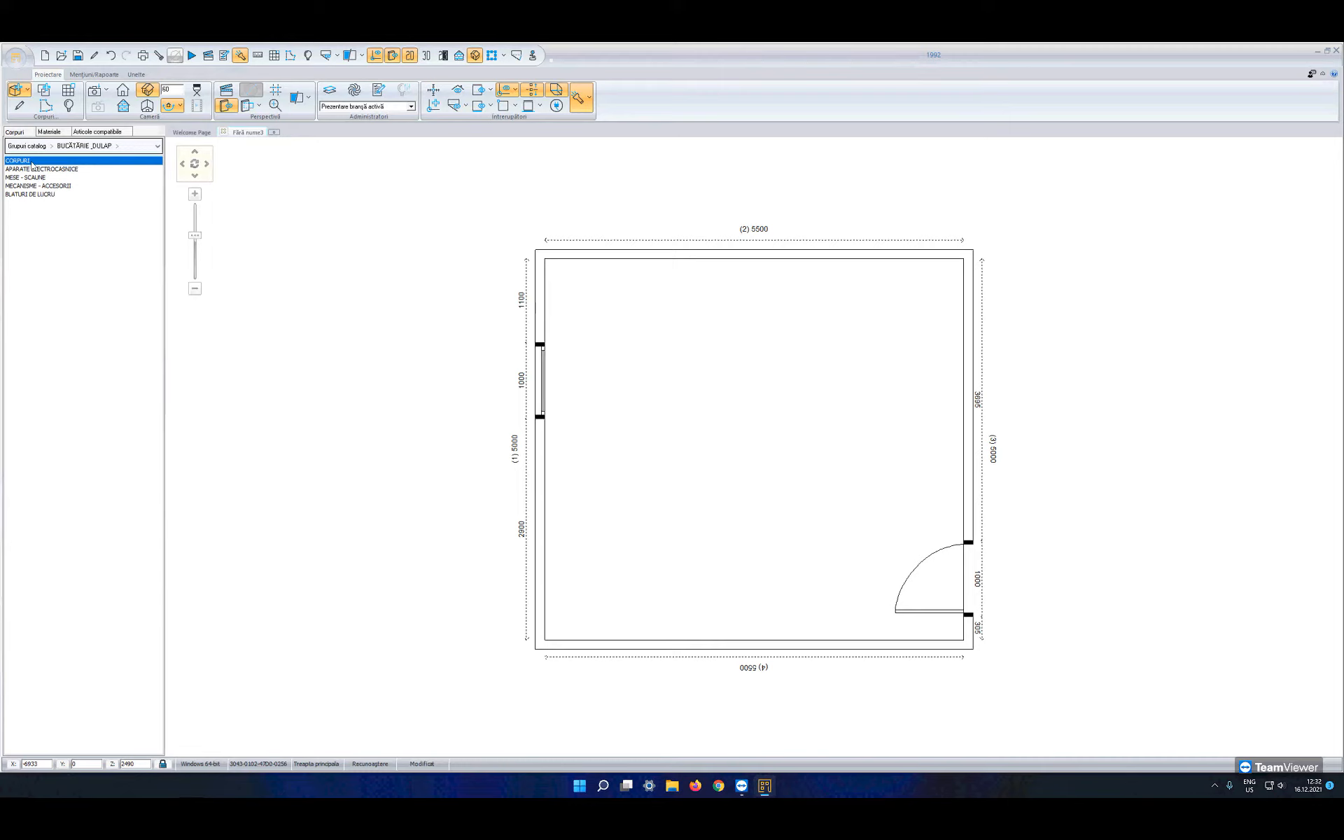
pyautogui.doubleClick(31, 164)
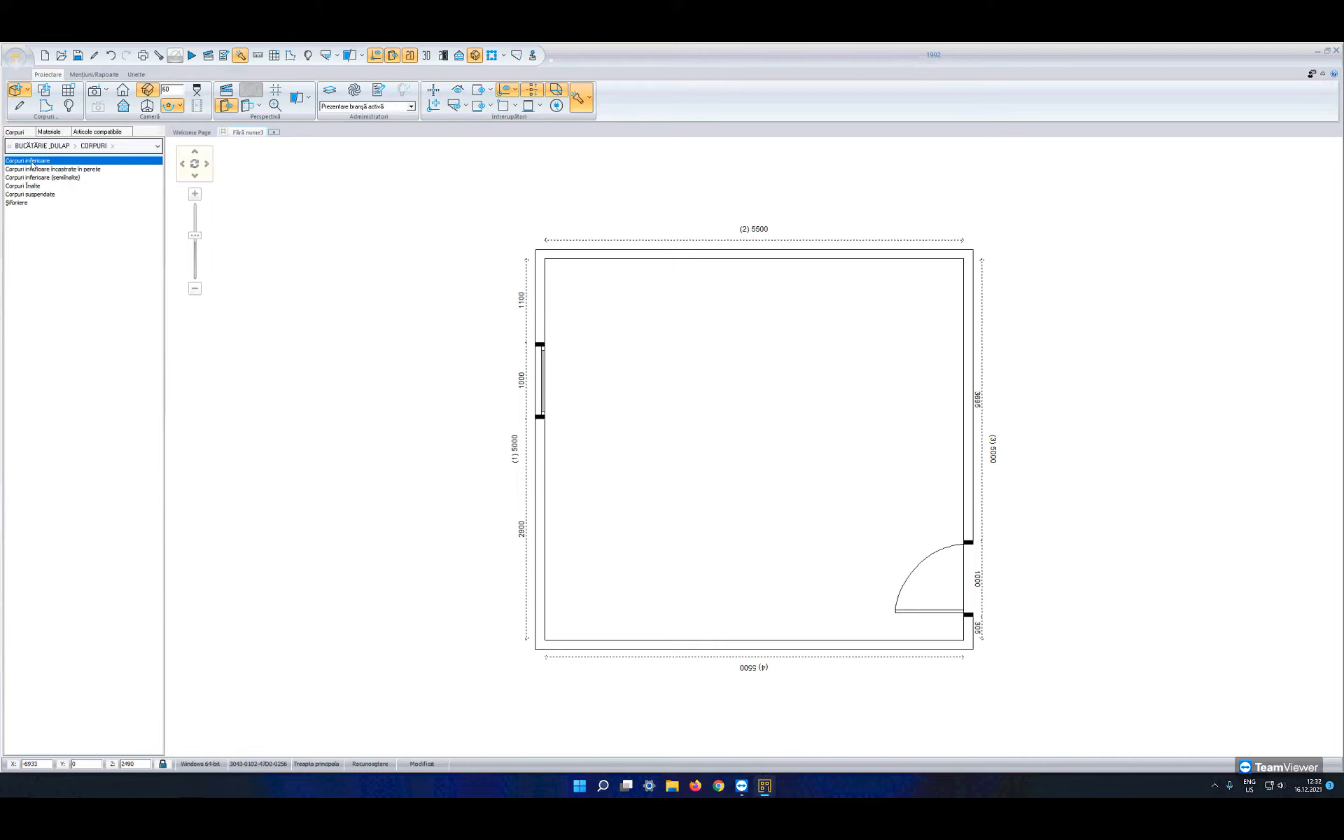
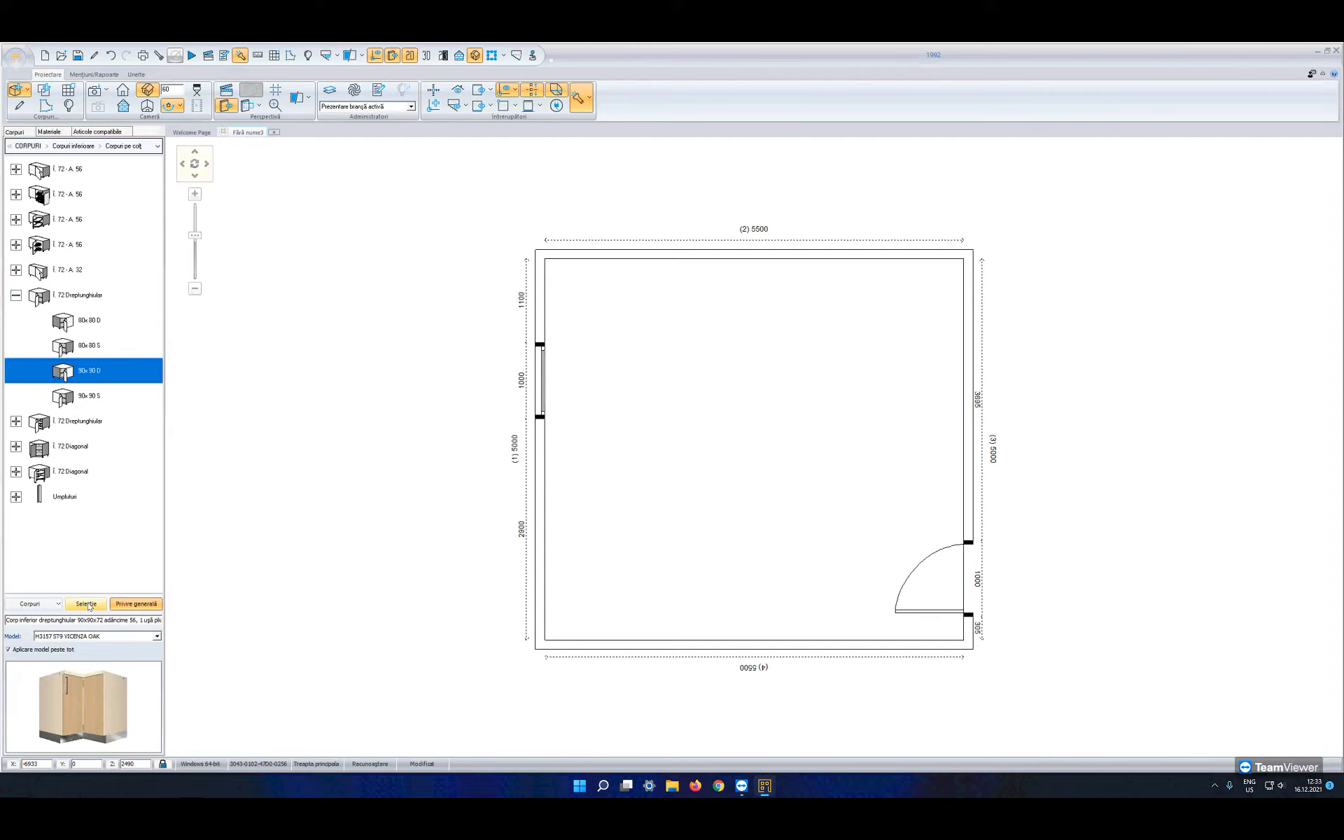
pyautogui.click(86, 605)
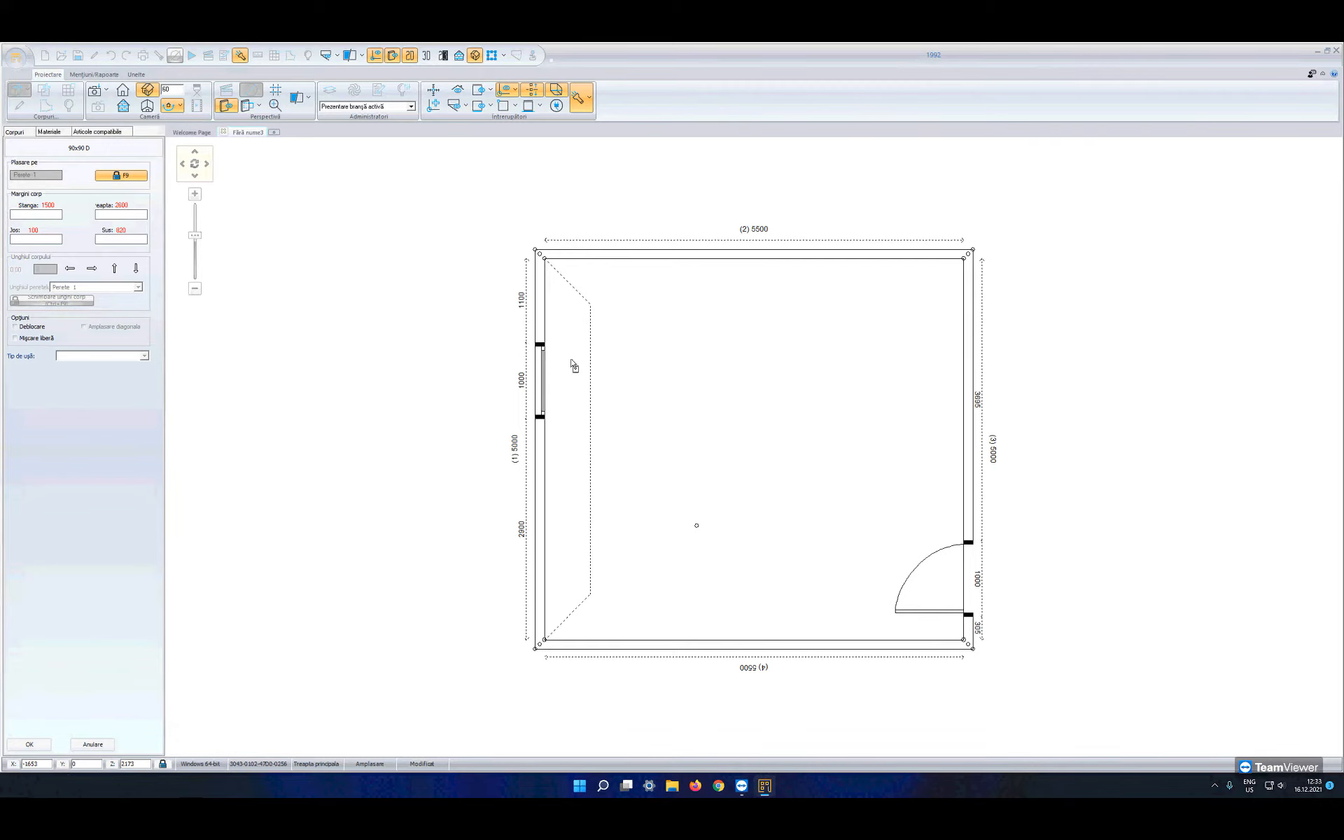
pyautogui.click(549, 277)
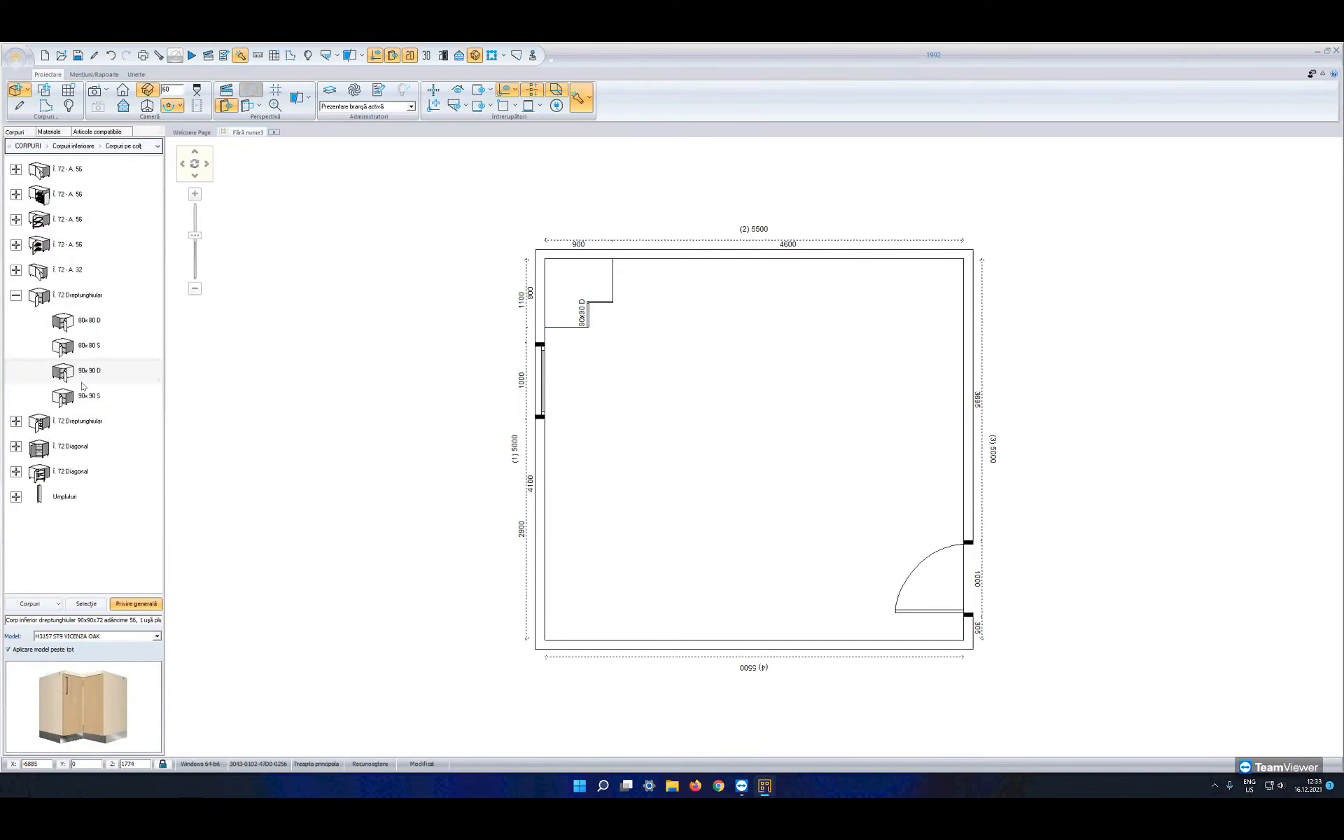
# Step: Place the 120x72 two-door sink base cabinet, depth 56, on wall 1 directly beside the corner cabinet under the window
pyautogui.click(82, 376)
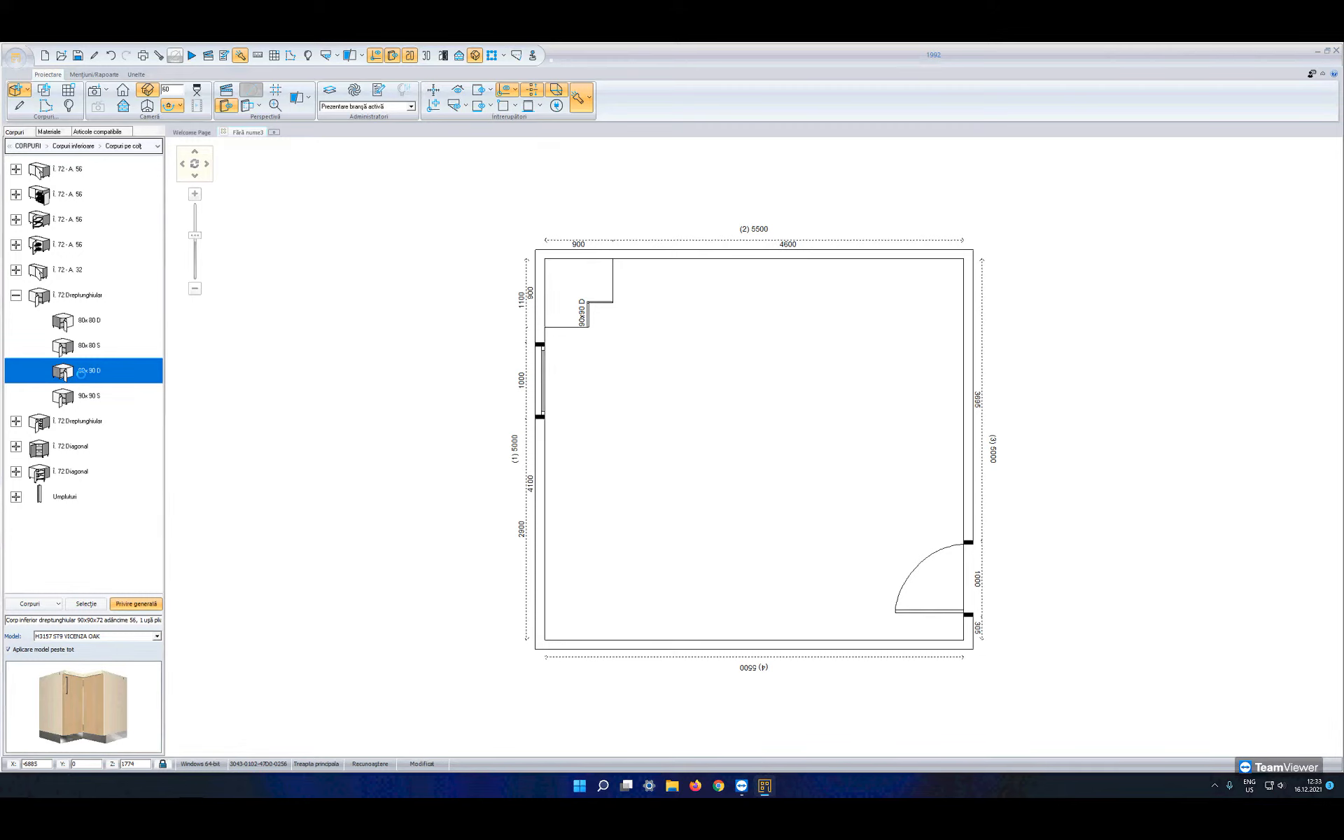
pyautogui.rightClick(82, 377)
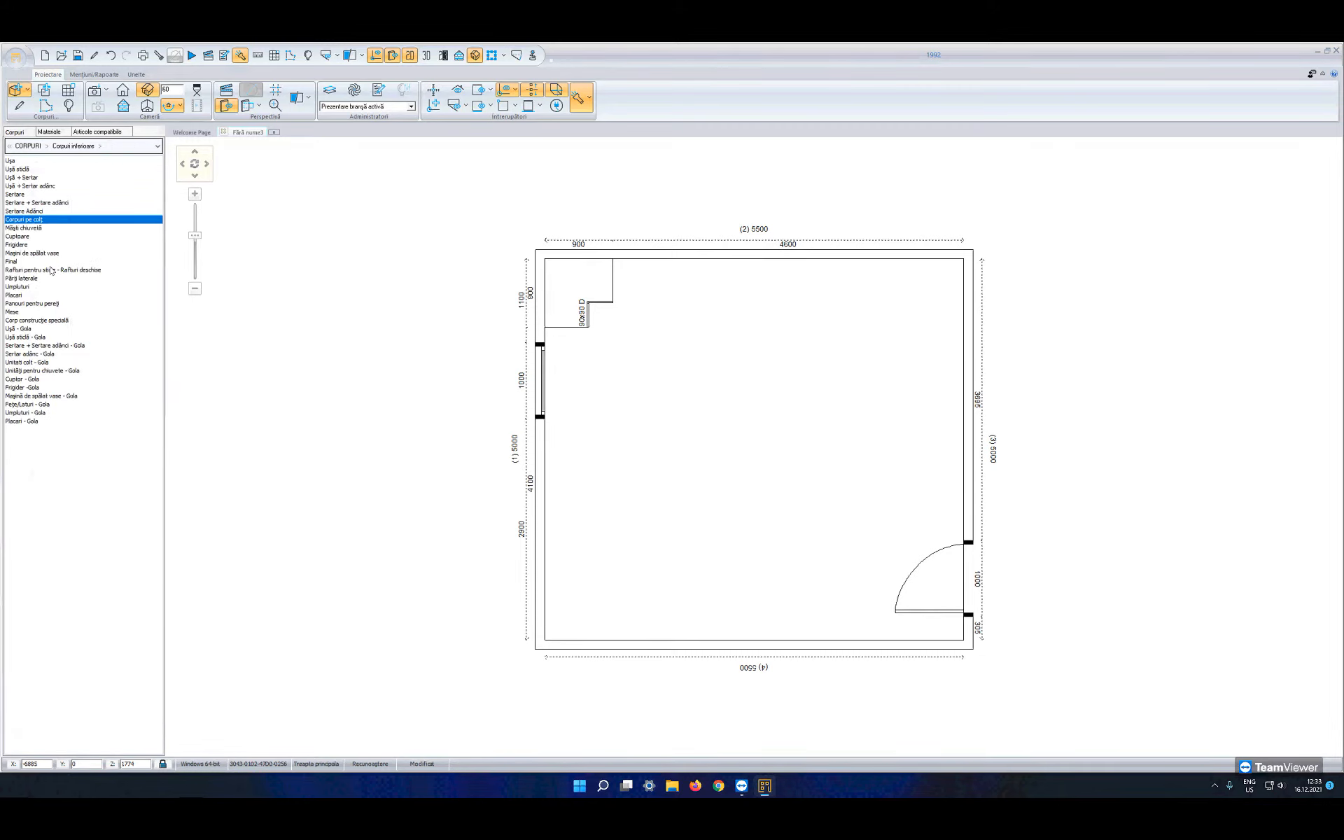
pyautogui.doubleClick(45, 229)
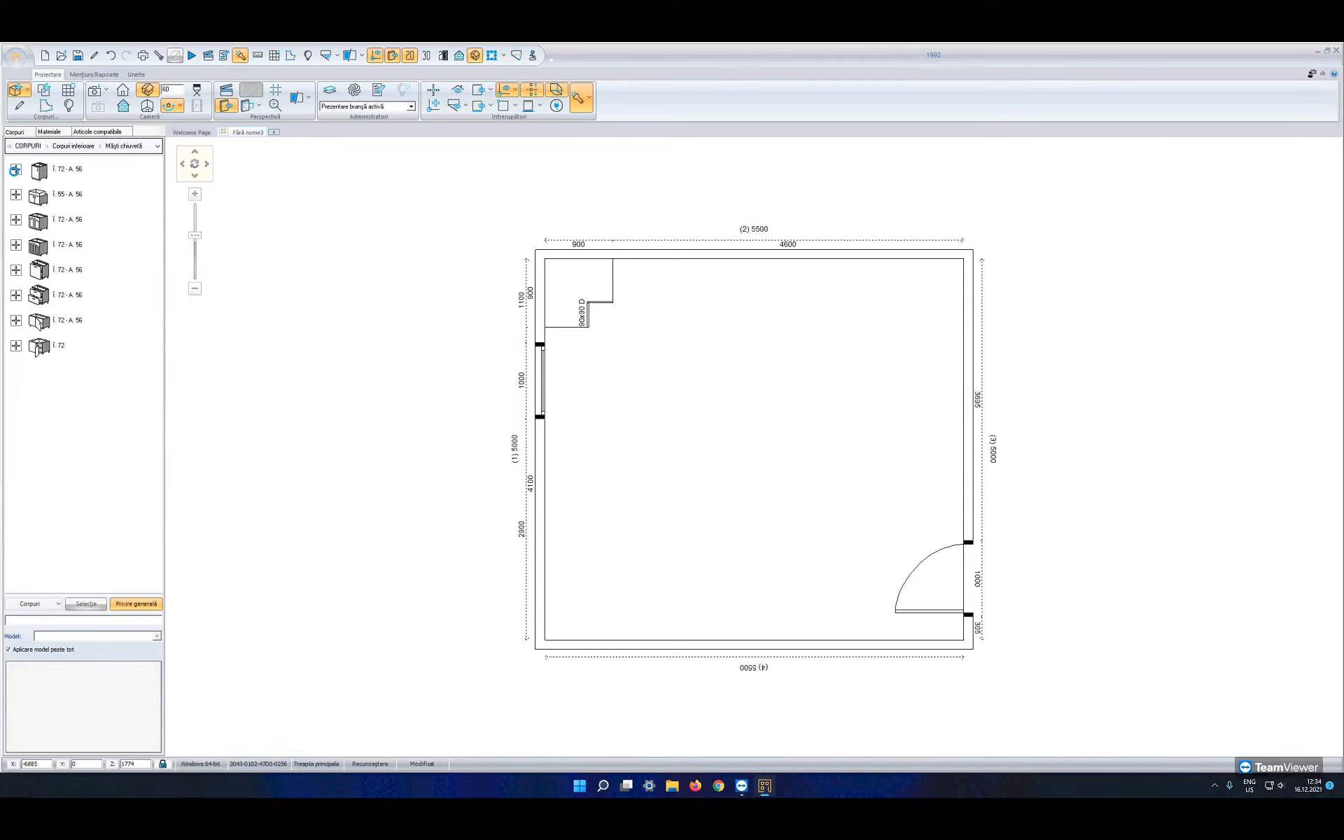
pyautogui.click(15, 173)
pyautogui.click(63, 459)
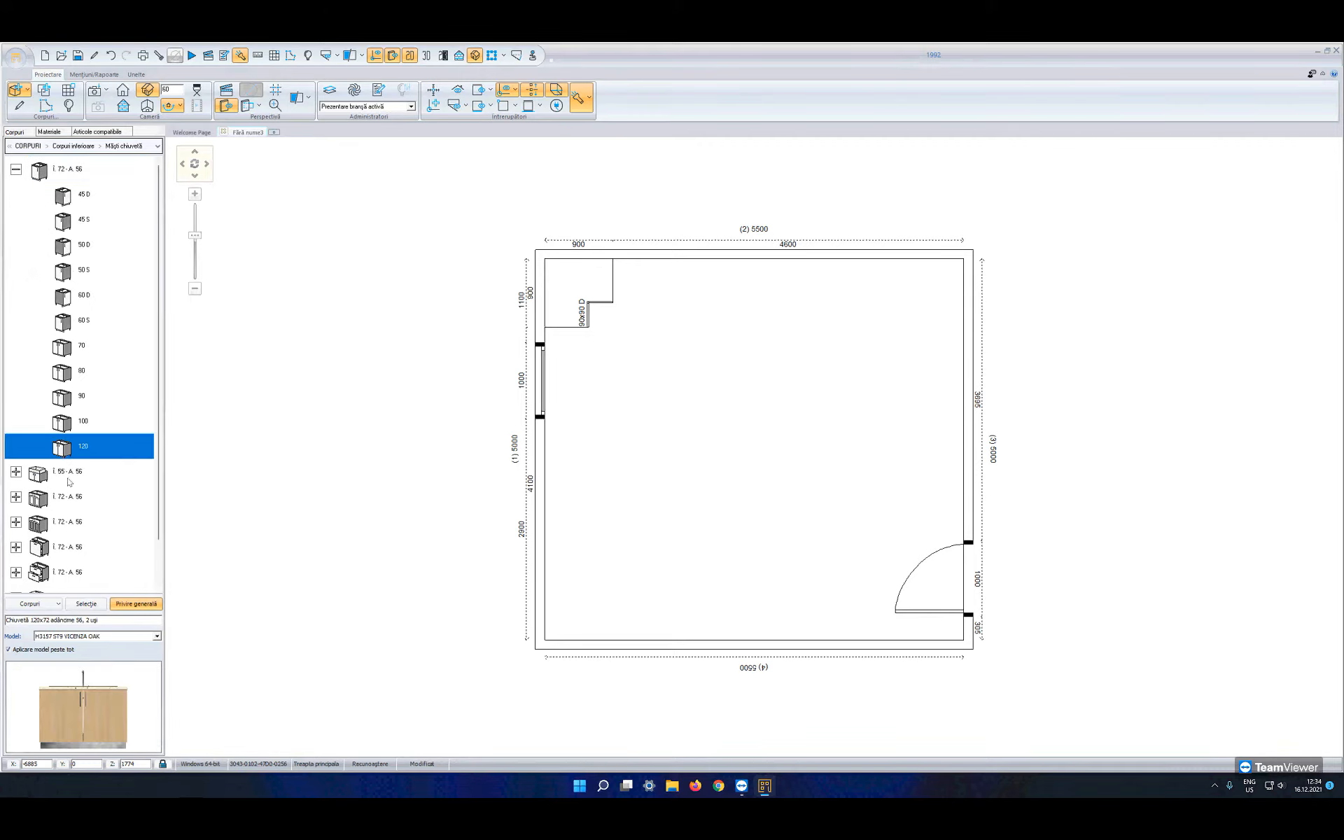
pyautogui.click(90, 607)
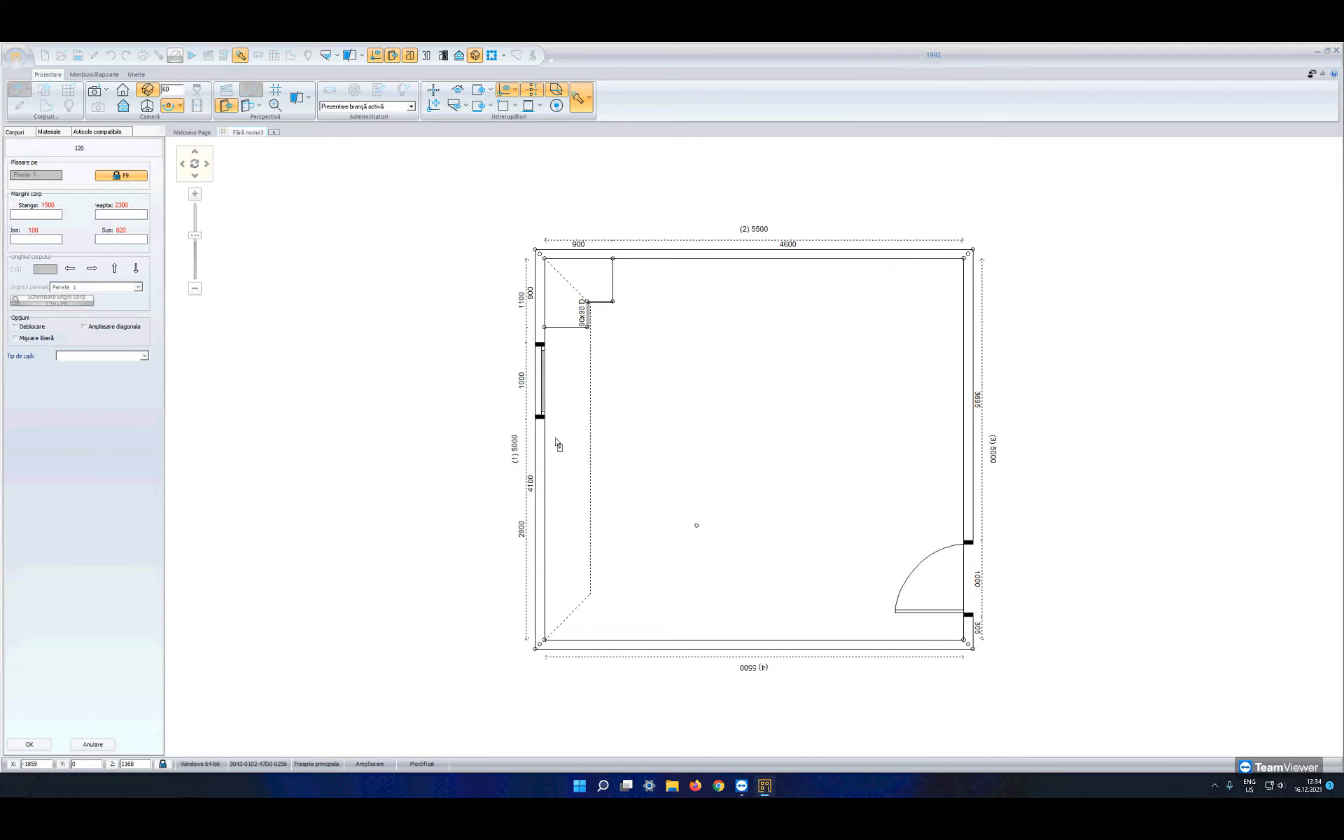
pyautogui.click(564, 502)
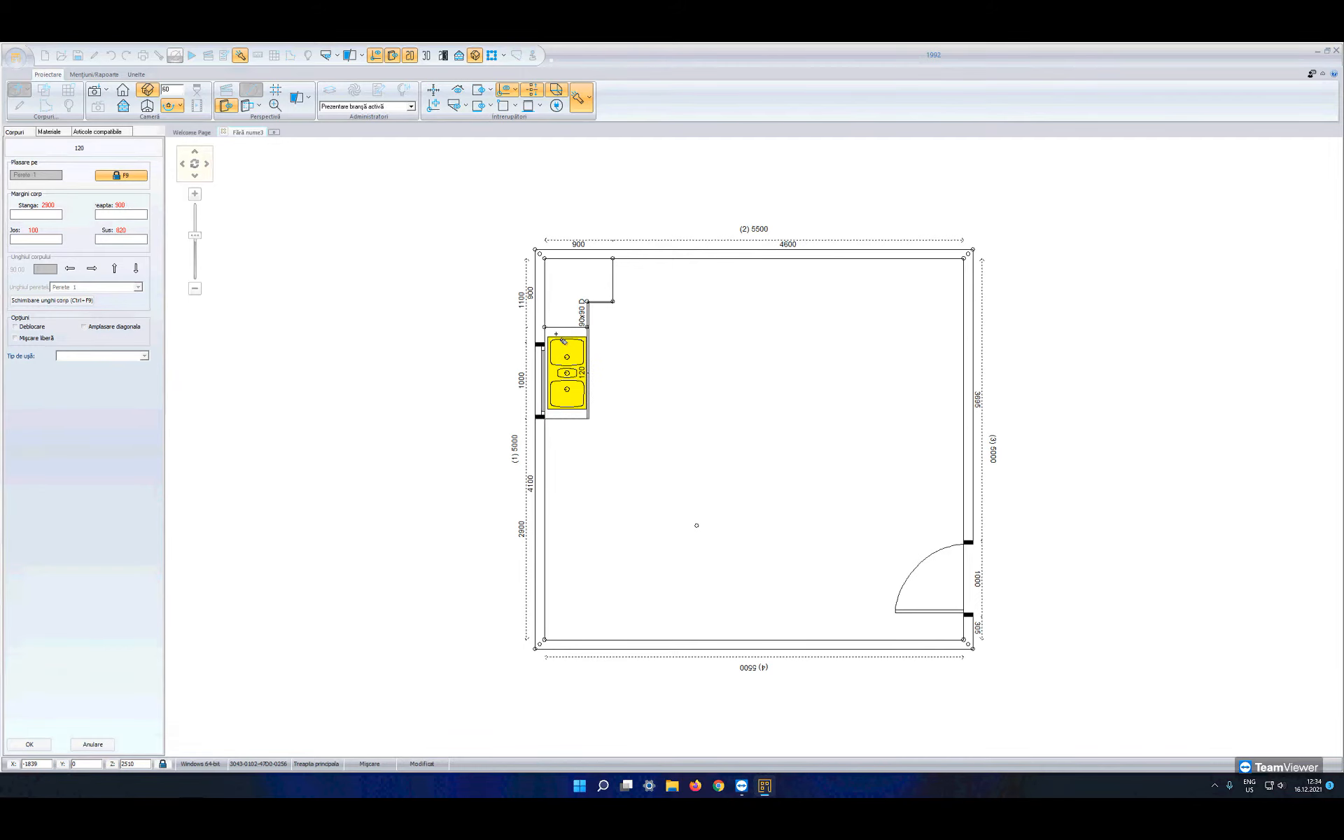
pyautogui.click(563, 340)
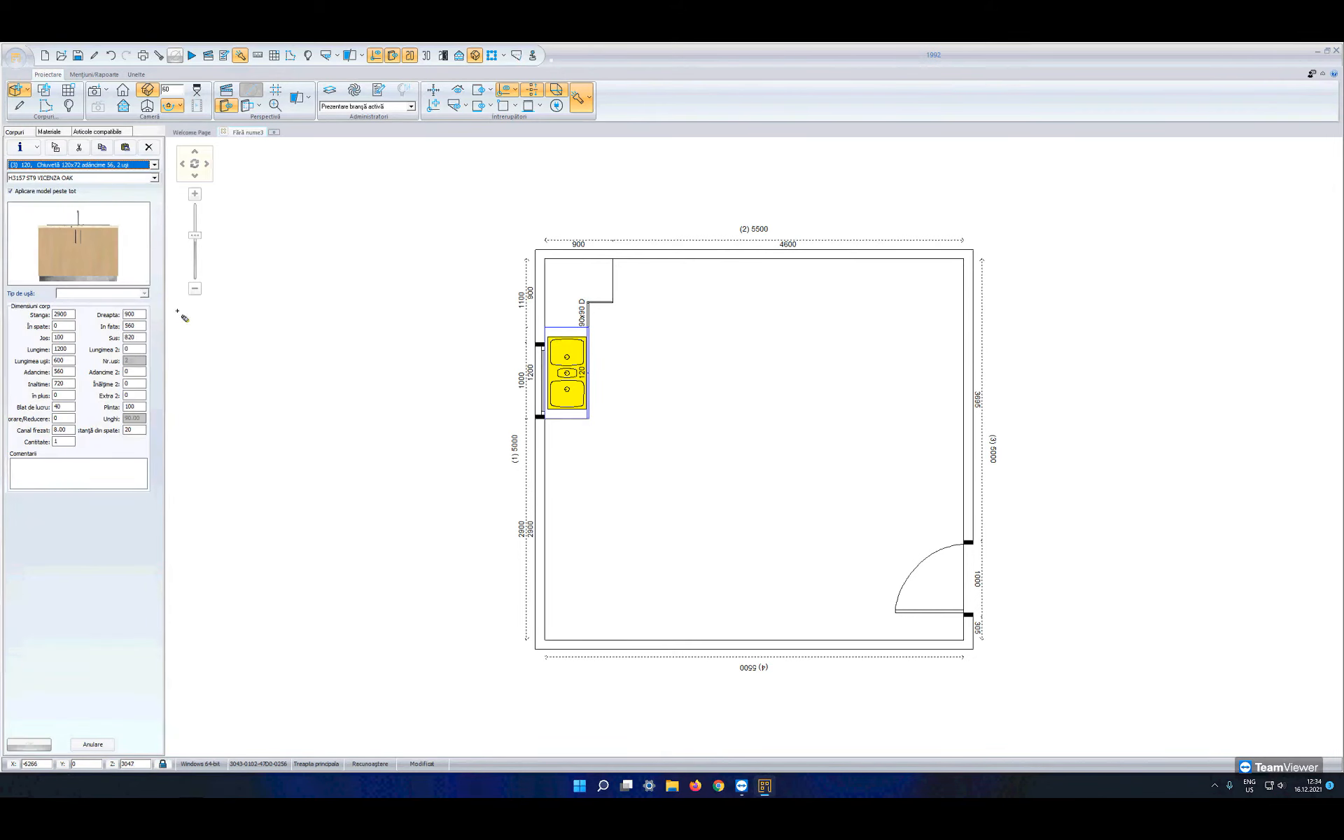
# Step: Place the 60x72 Corp Joly base cabinet, depth 56, with one sliding door on wall 1 directly beside the sink cabinet
pyautogui.click(71, 446)
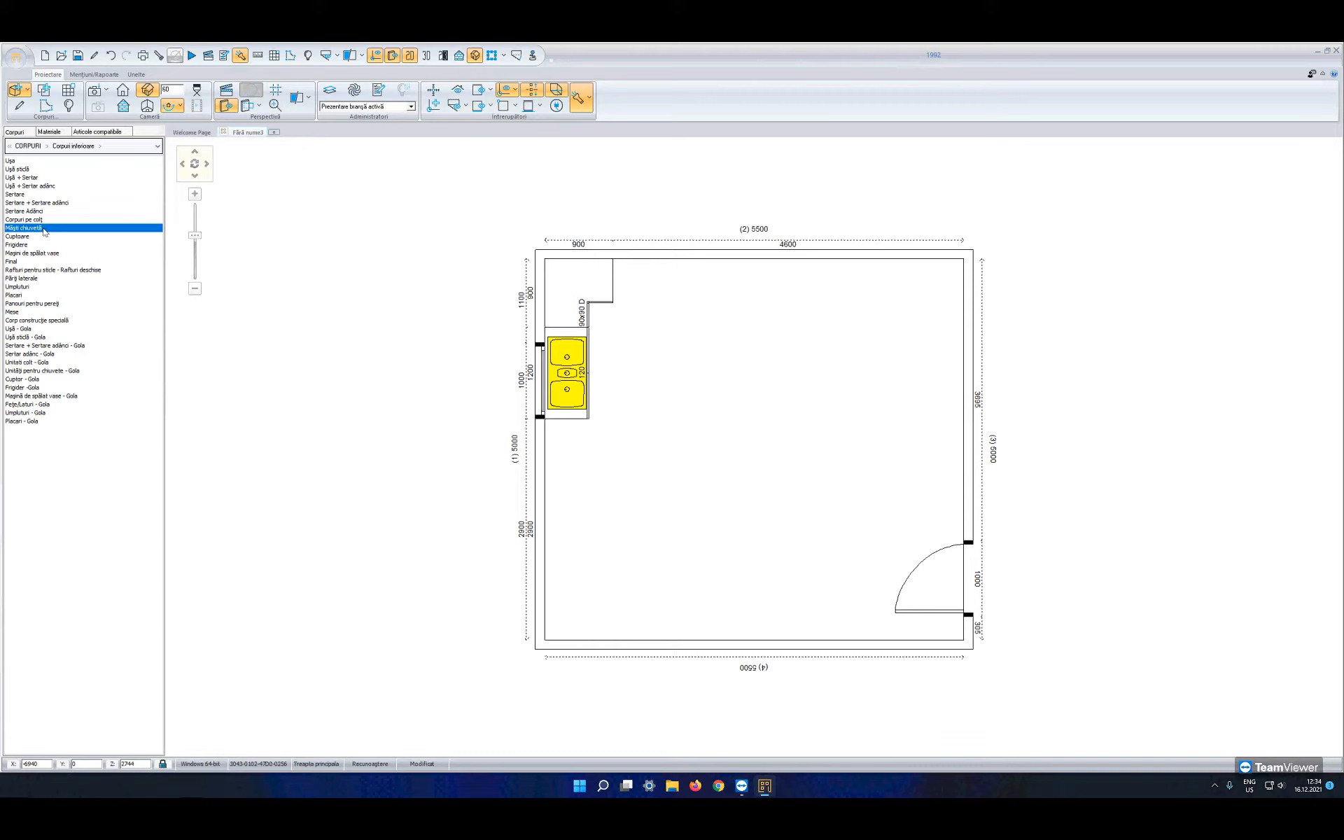
pyautogui.click(20, 162)
pyautogui.doubleClick(21, 162)
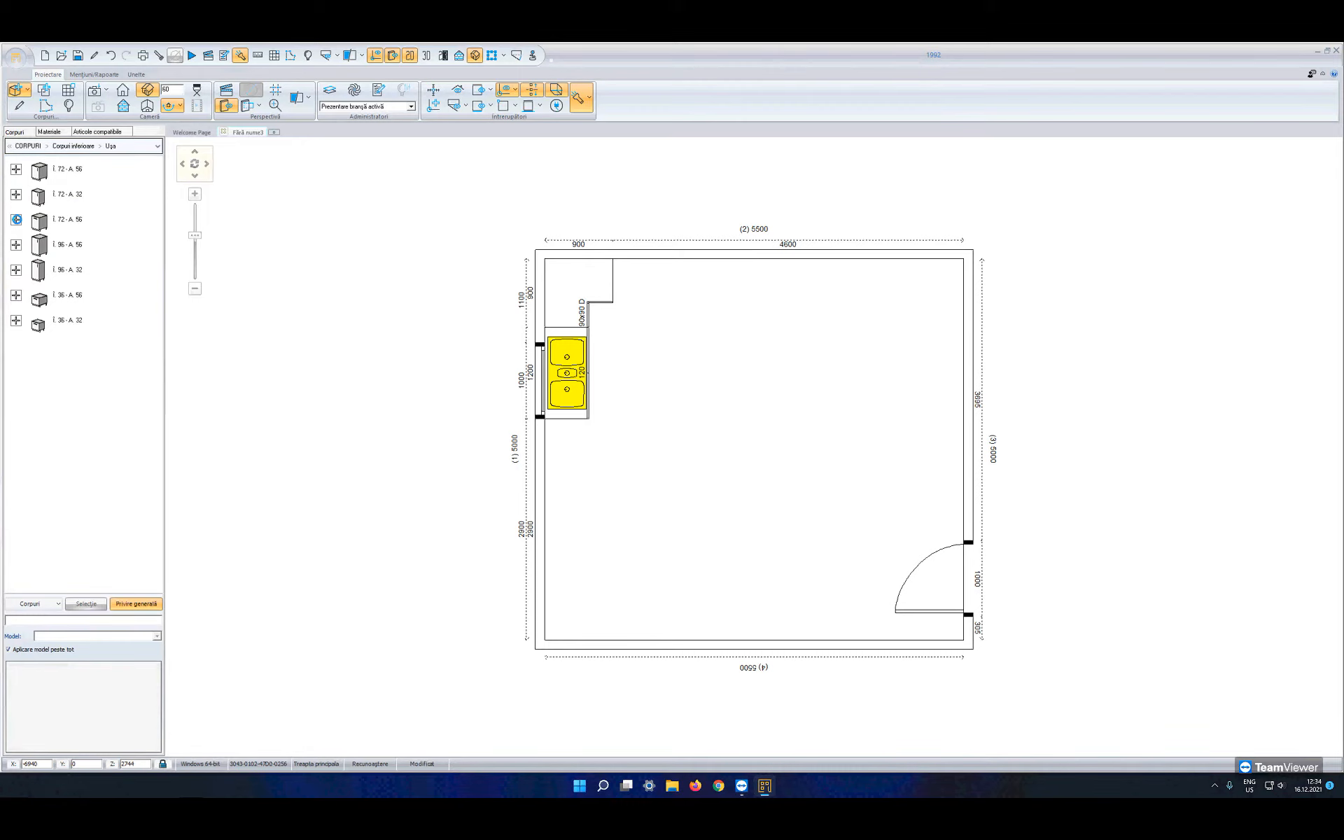
pyautogui.click(16, 219)
pyautogui.click(68, 277)
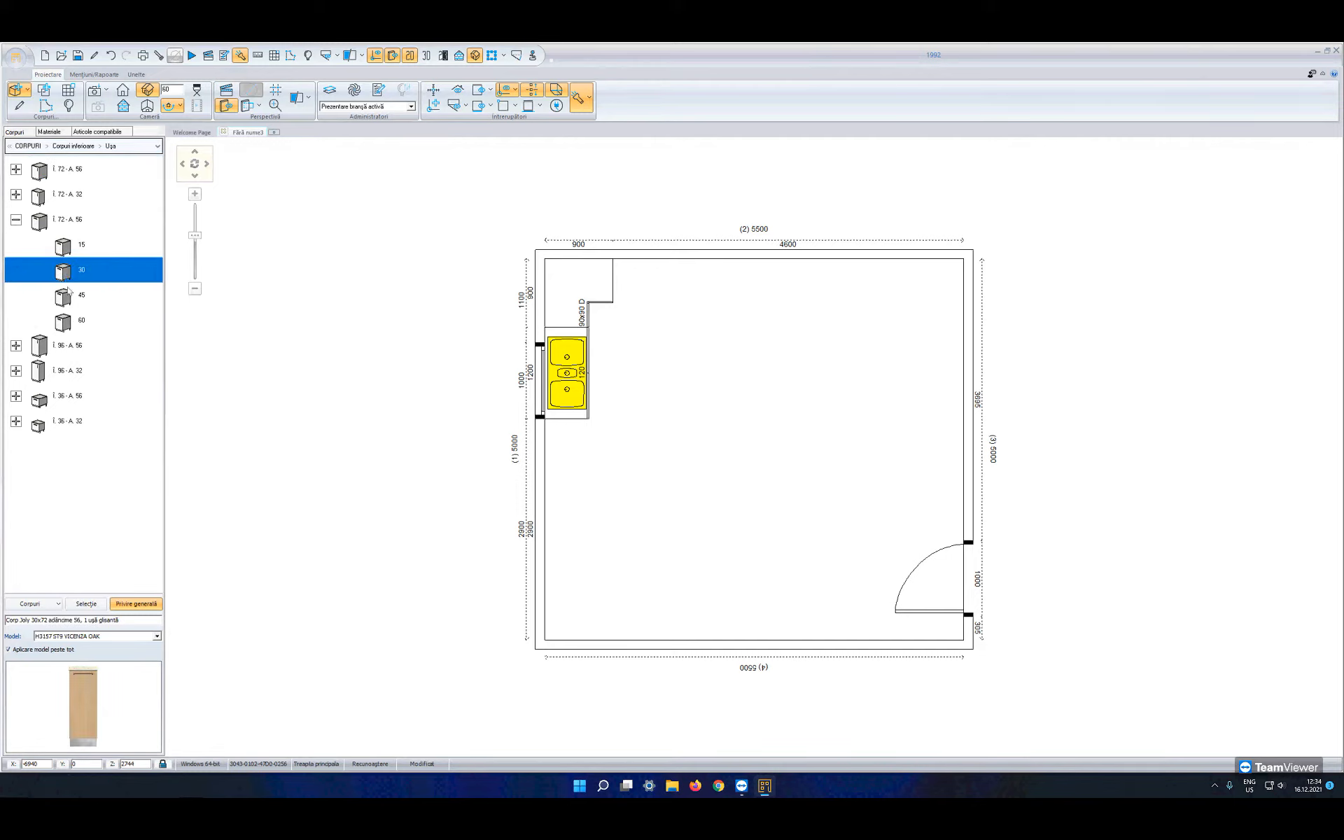
pyautogui.click(79, 306)
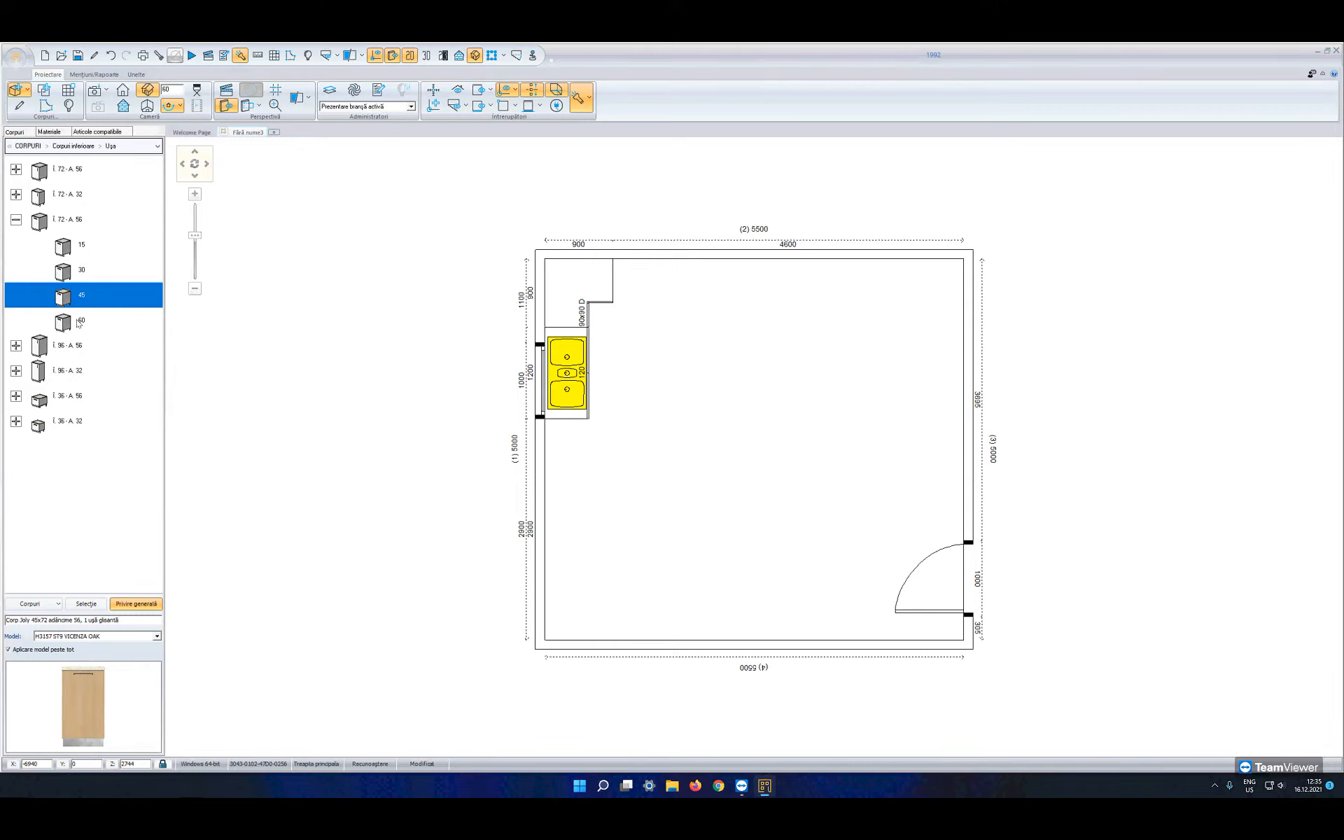
pyautogui.click(80, 323)
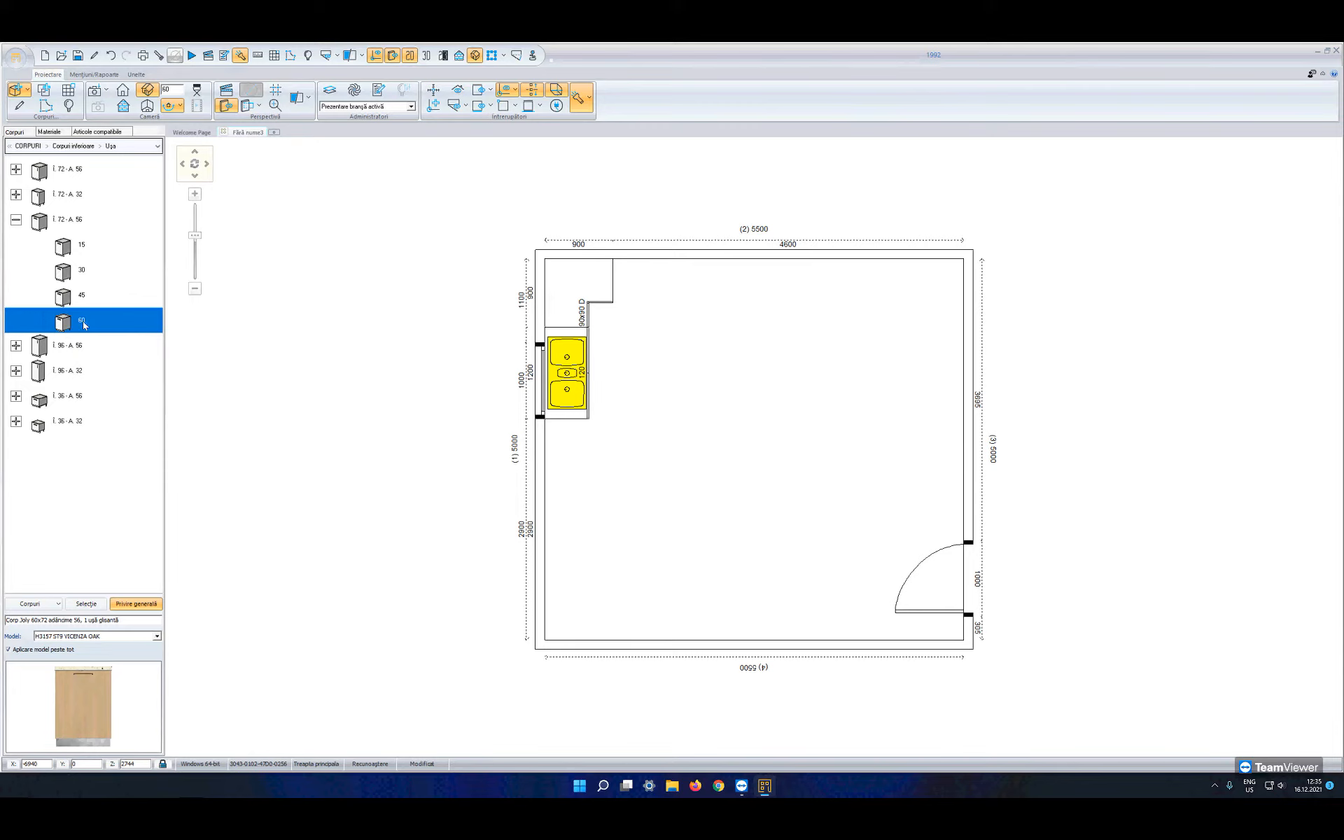
pyautogui.click(86, 604)
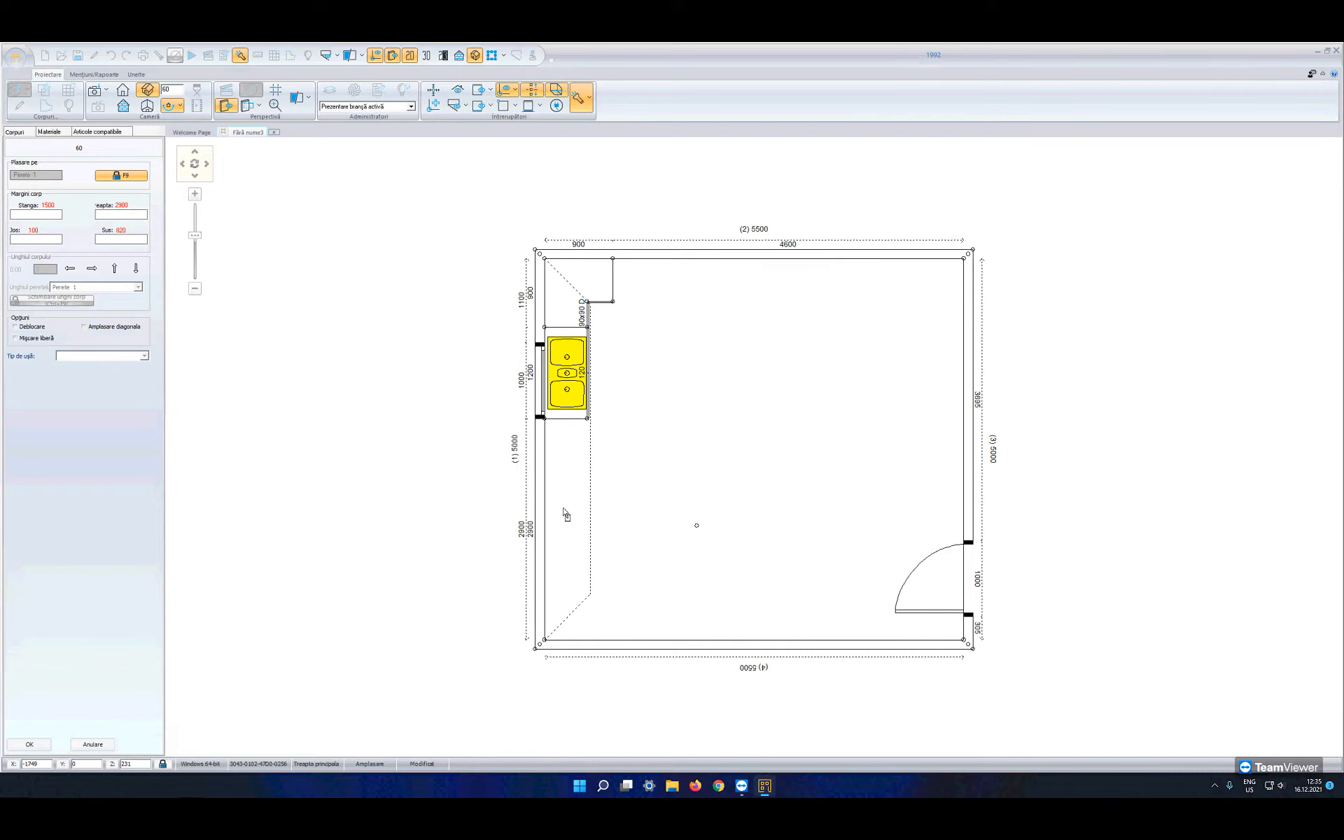
pyautogui.click(563, 511)
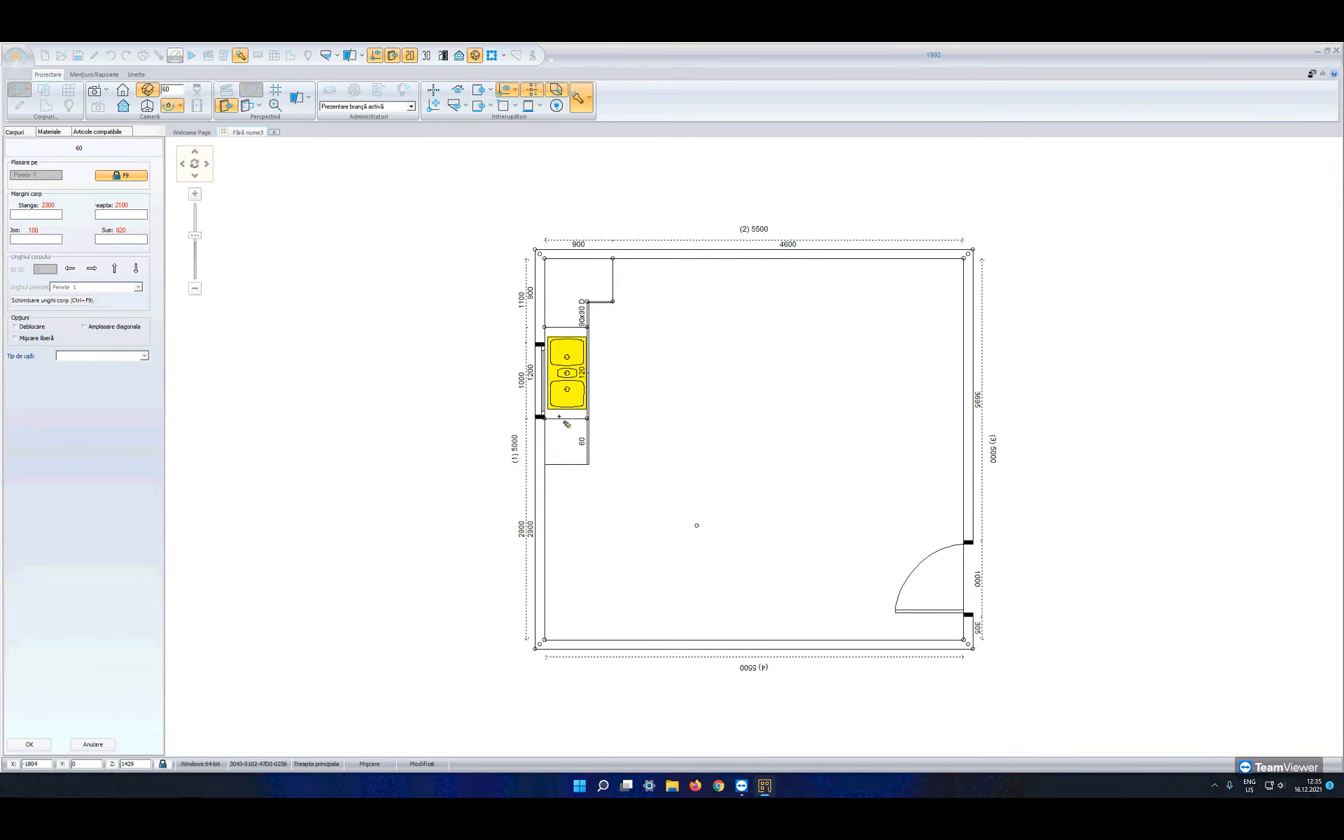
pyautogui.click(567, 423)
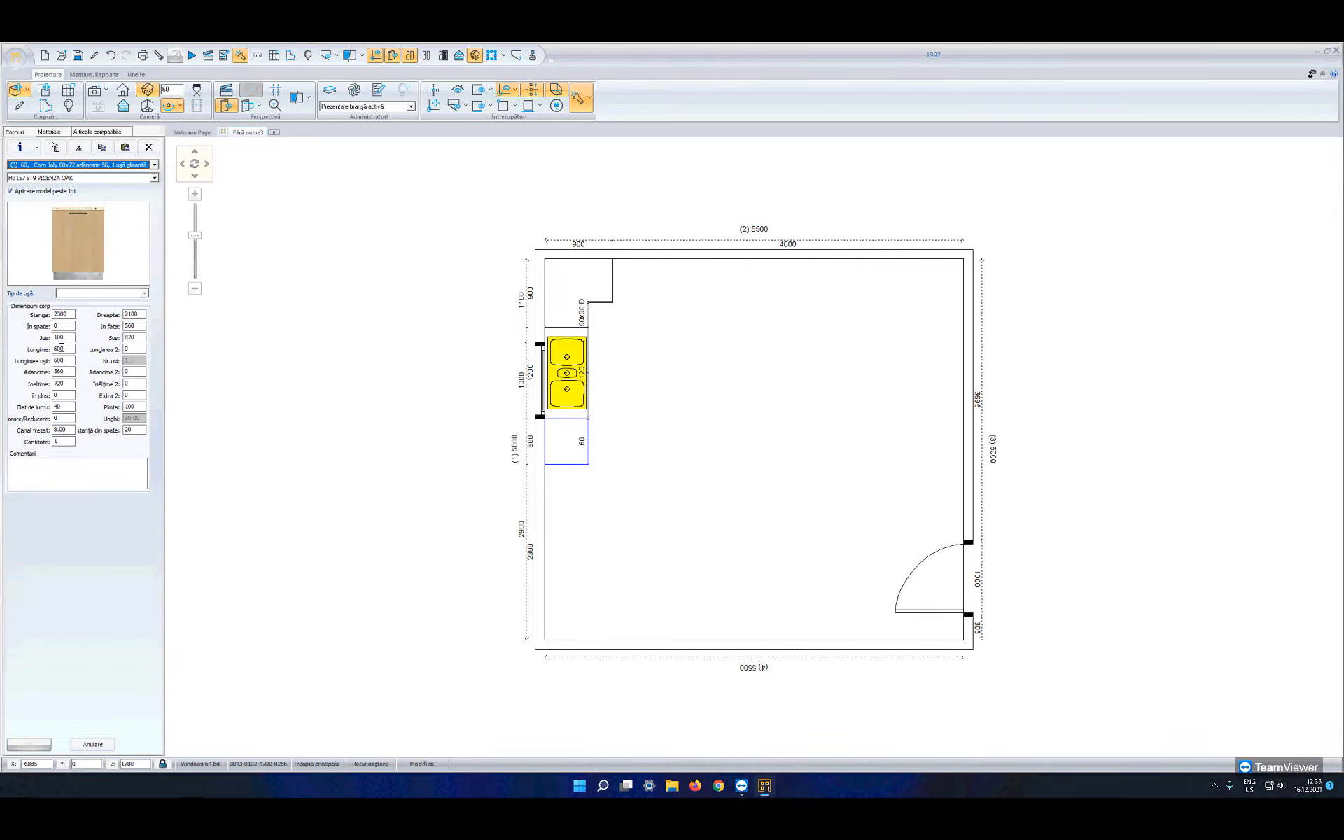
# Step: Set the length of the Corp Joly base cabinet on wall 1 to 650 mm
pyautogui.doubleClick(61, 348)
pyautogui.write('6')
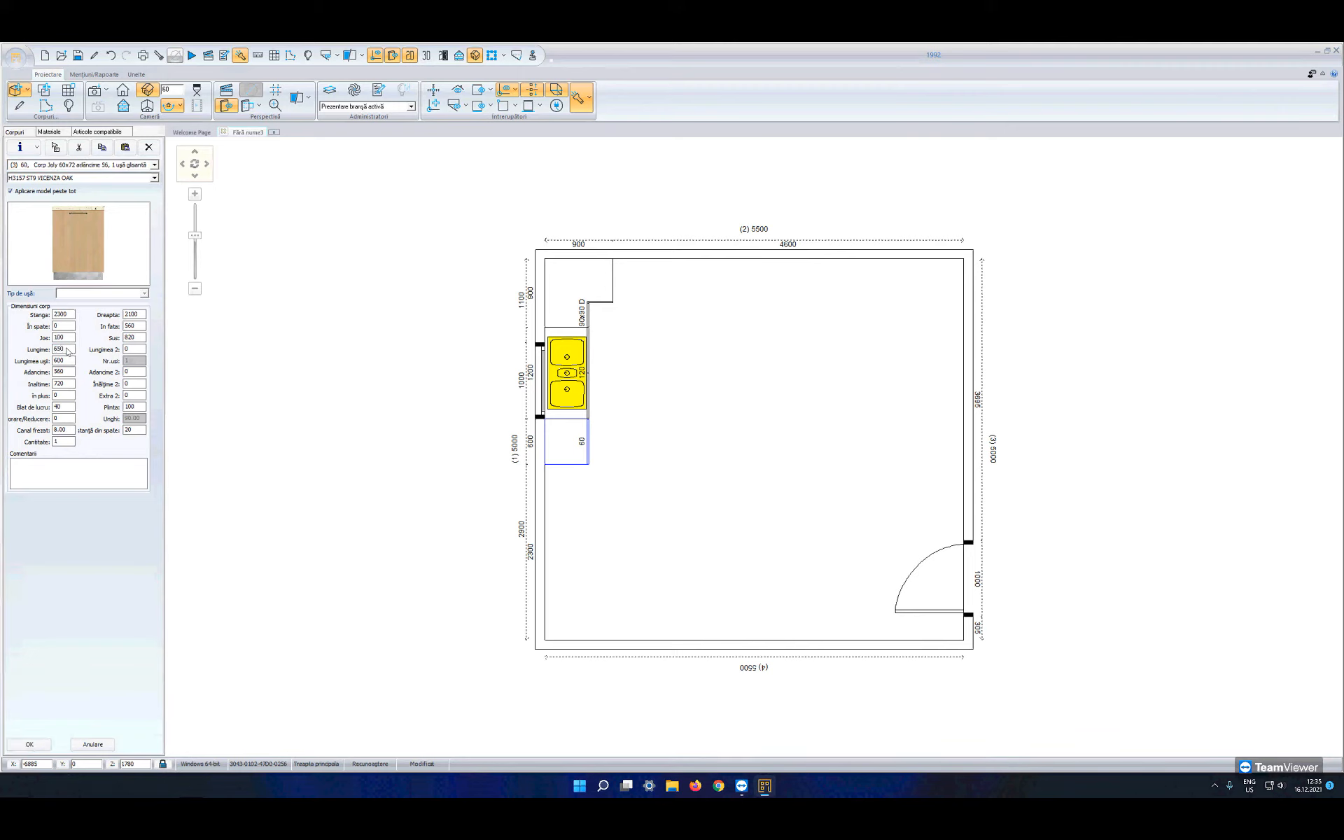
pyautogui.click(40, 747)
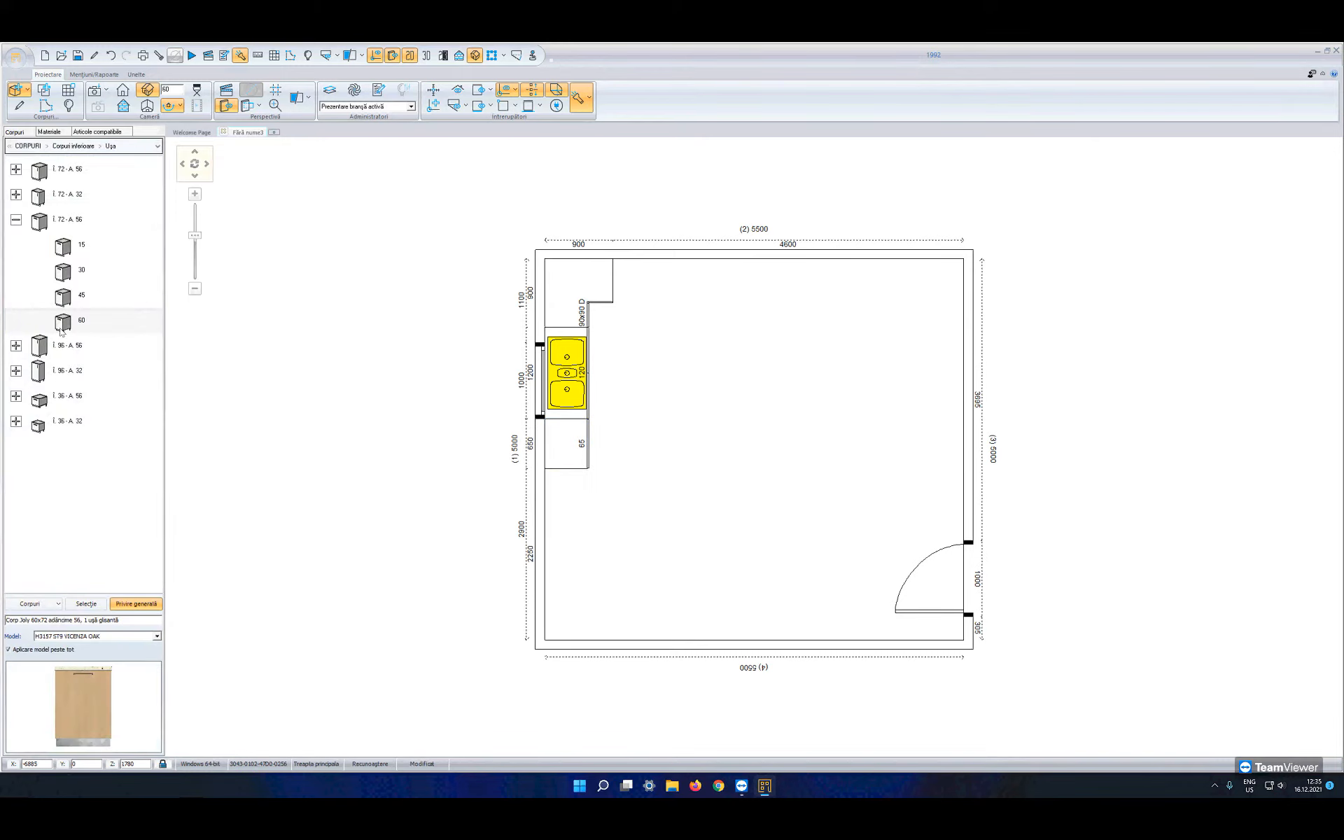
# Step: Place the 90x72 oven cabinet, depth 56, with one front and one drawer from Cuptoare on wall 1 beside the Corp Joly cabinet
pyautogui.click(61, 329)
pyautogui.rightClick(60, 326)
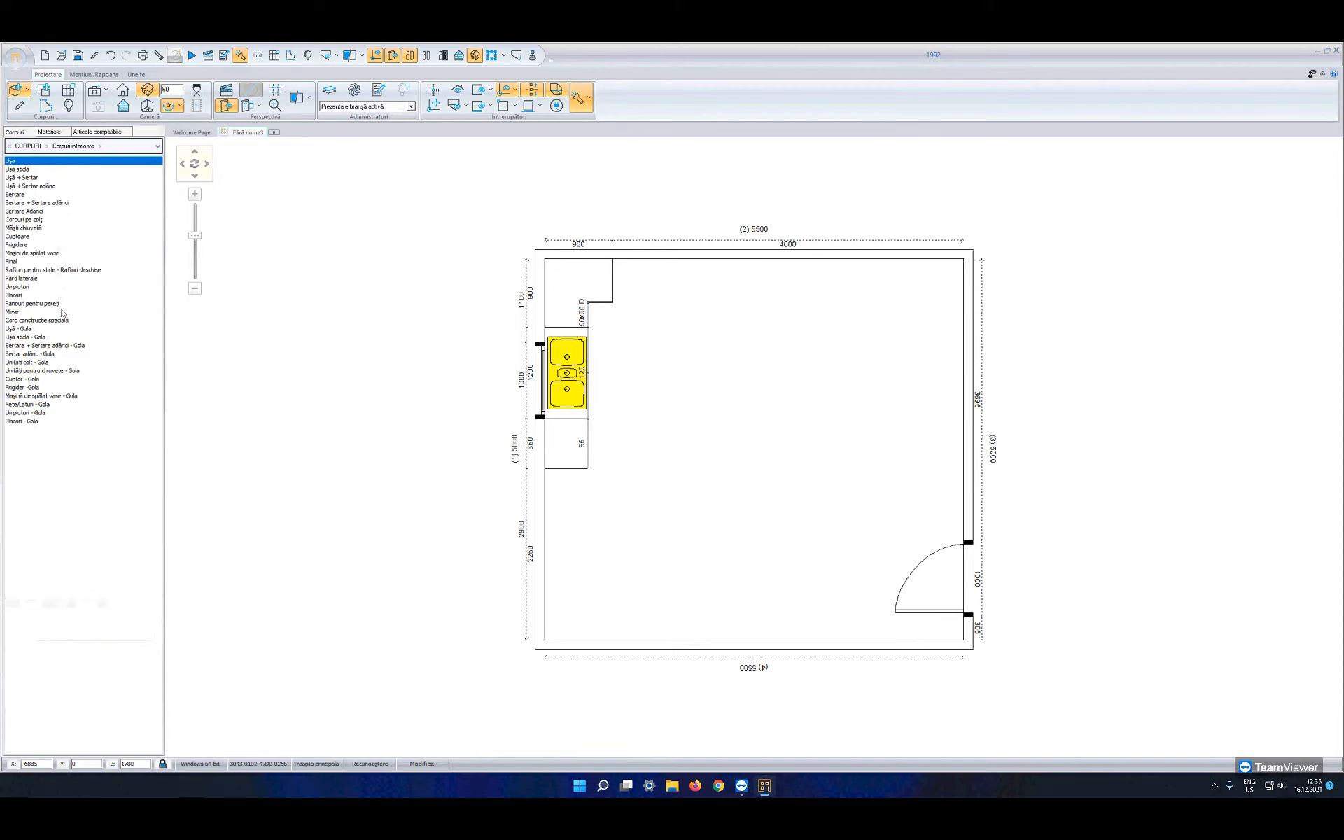
pyautogui.doubleClick(24, 238)
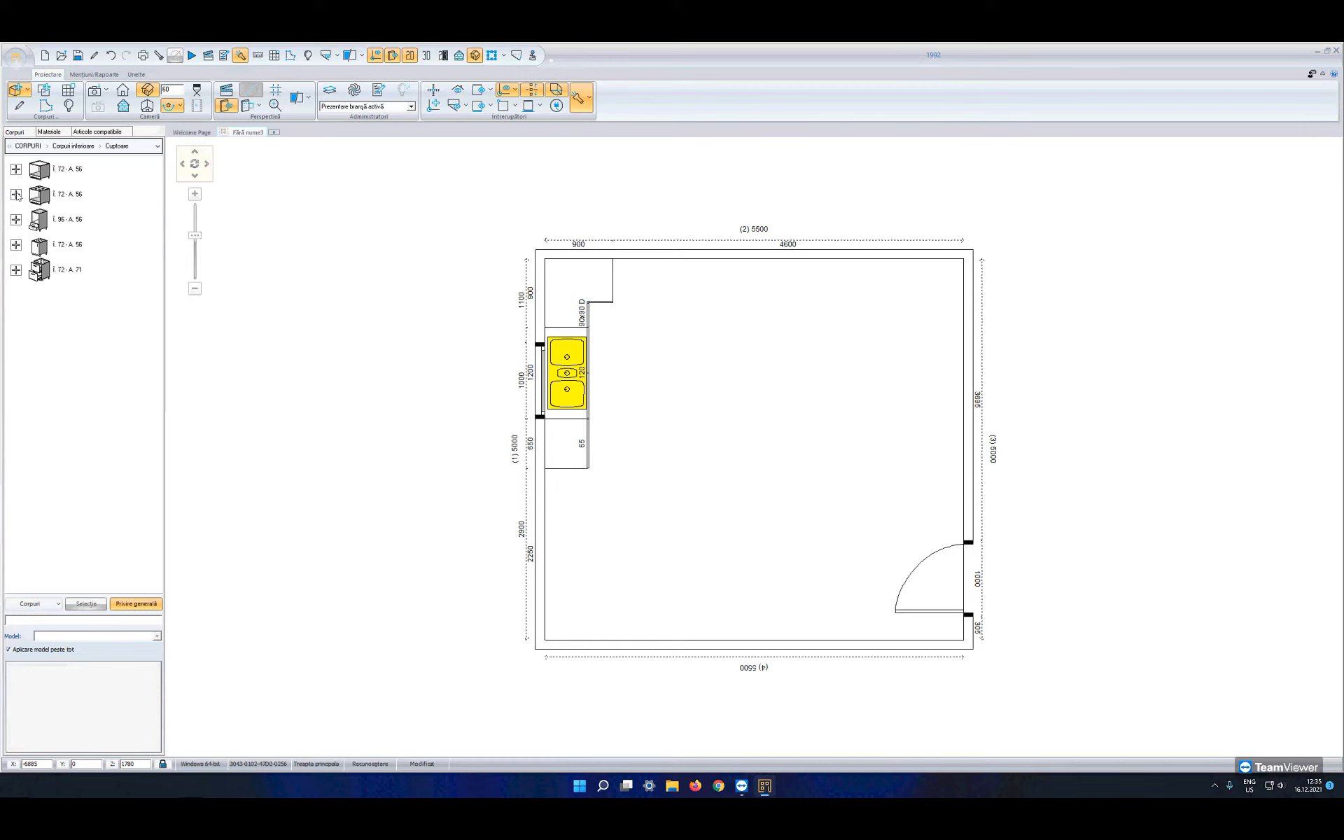
pyautogui.click(16, 194)
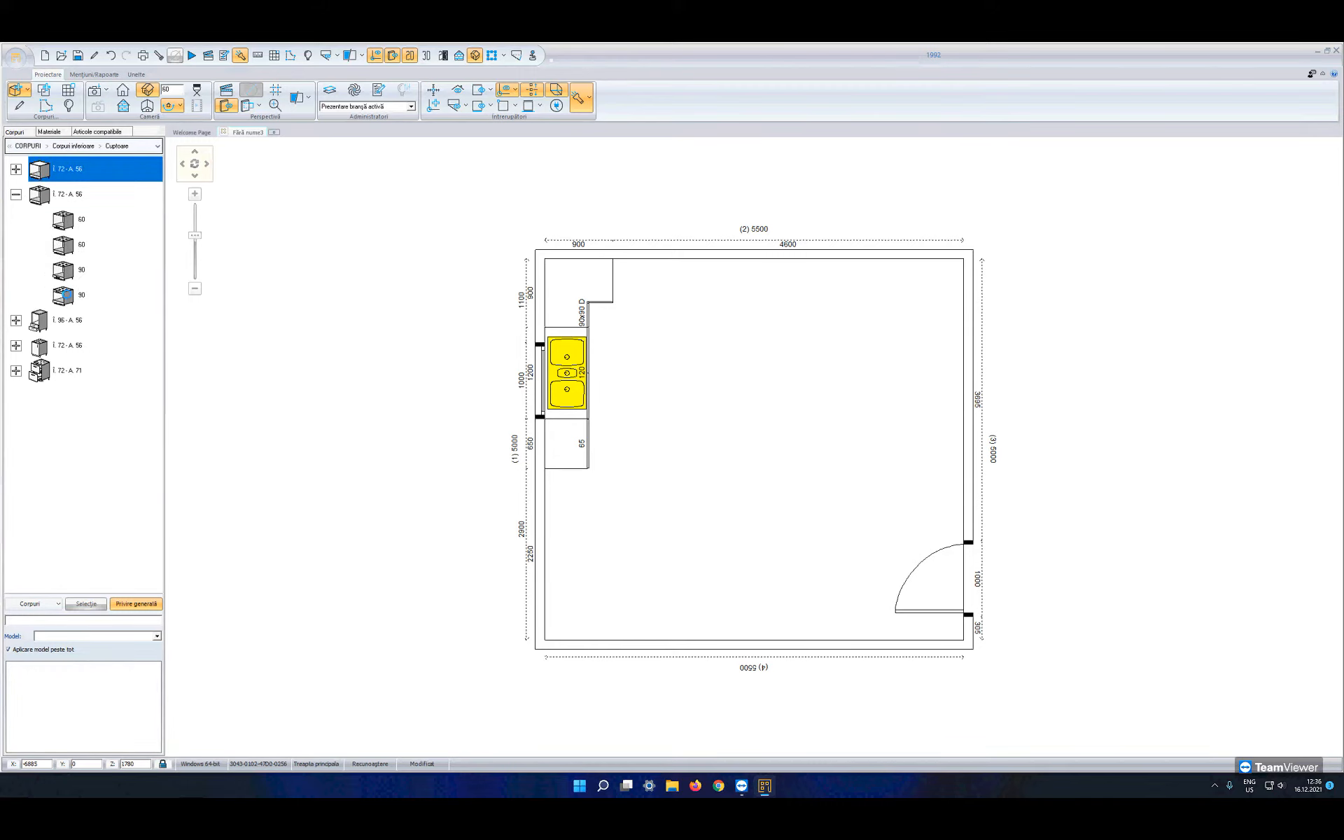
pyautogui.click(67, 298)
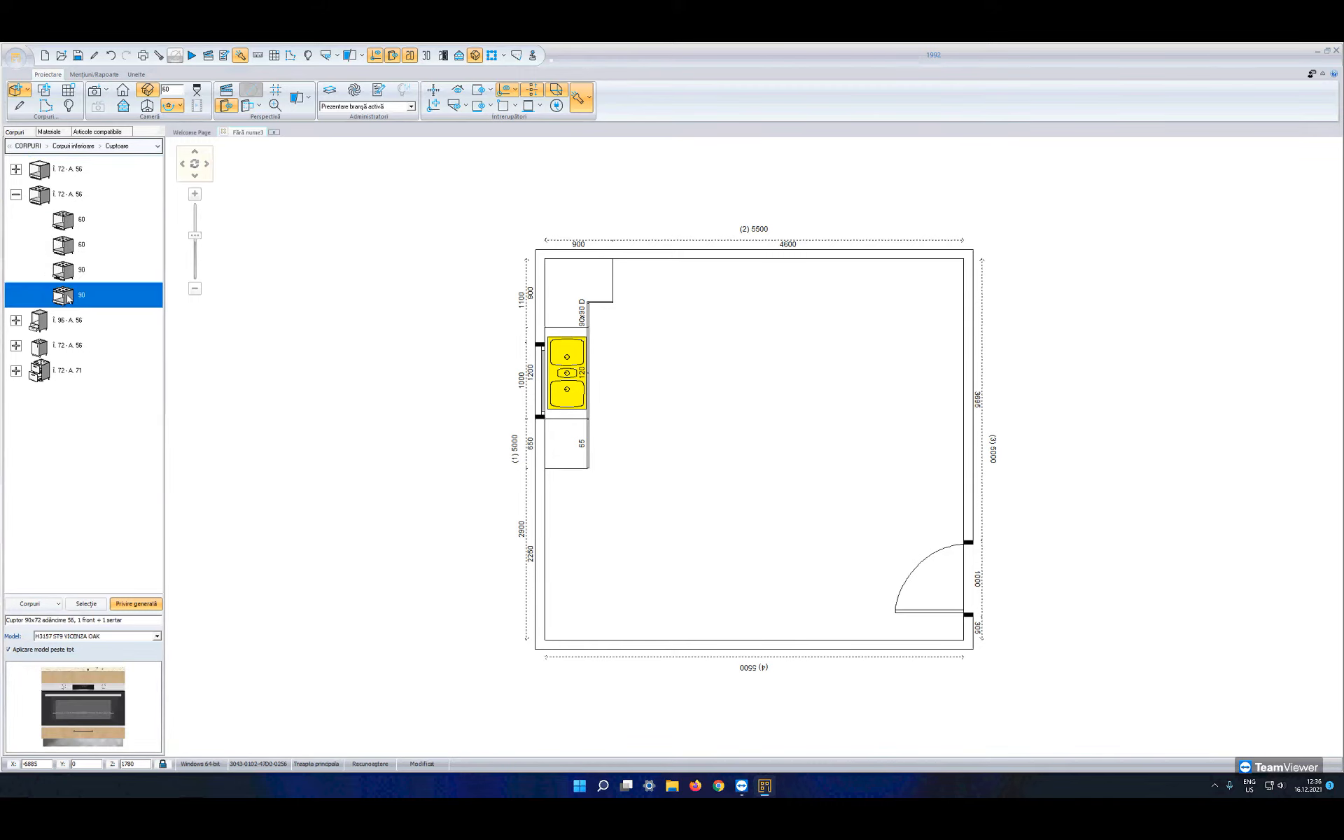
pyautogui.click(86, 604)
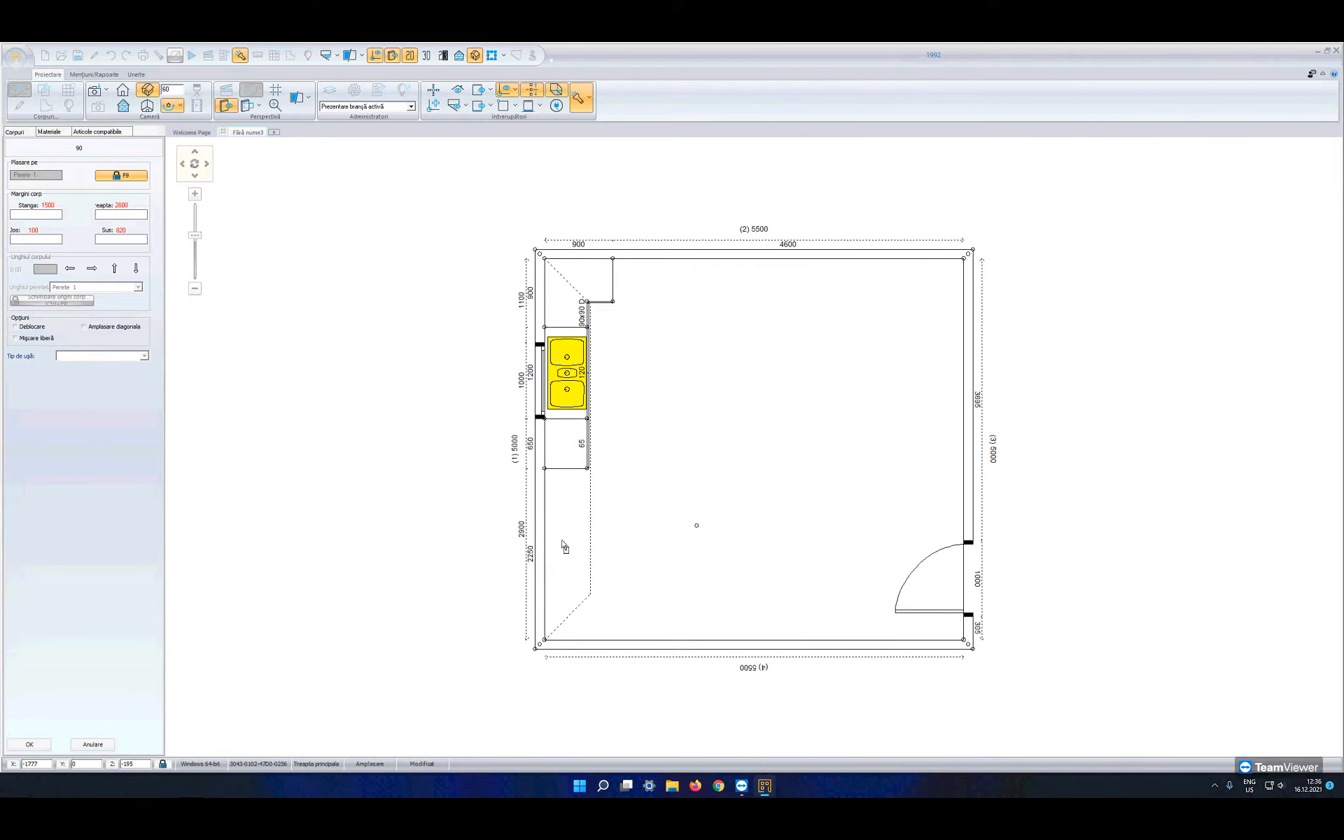
pyautogui.click(564, 568)
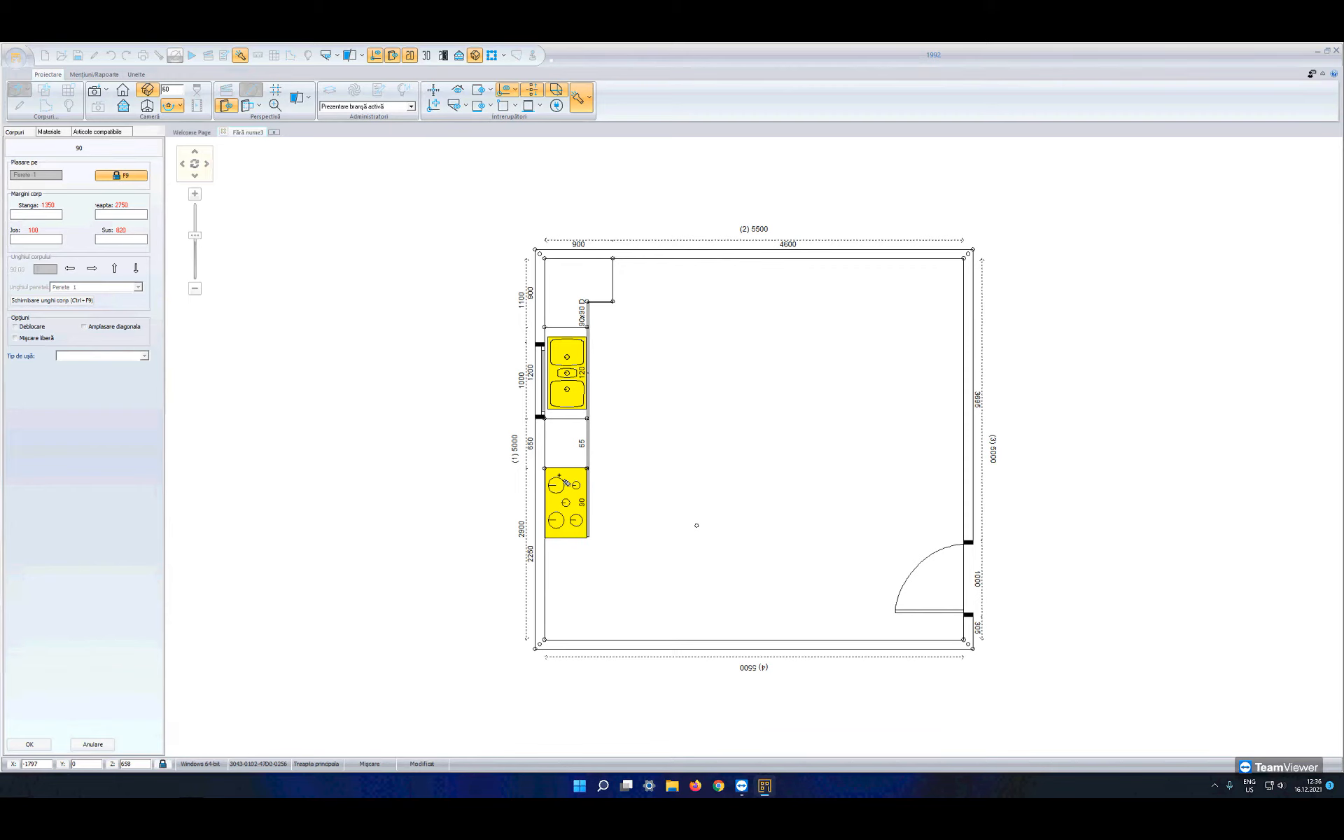
pyautogui.click(565, 482)
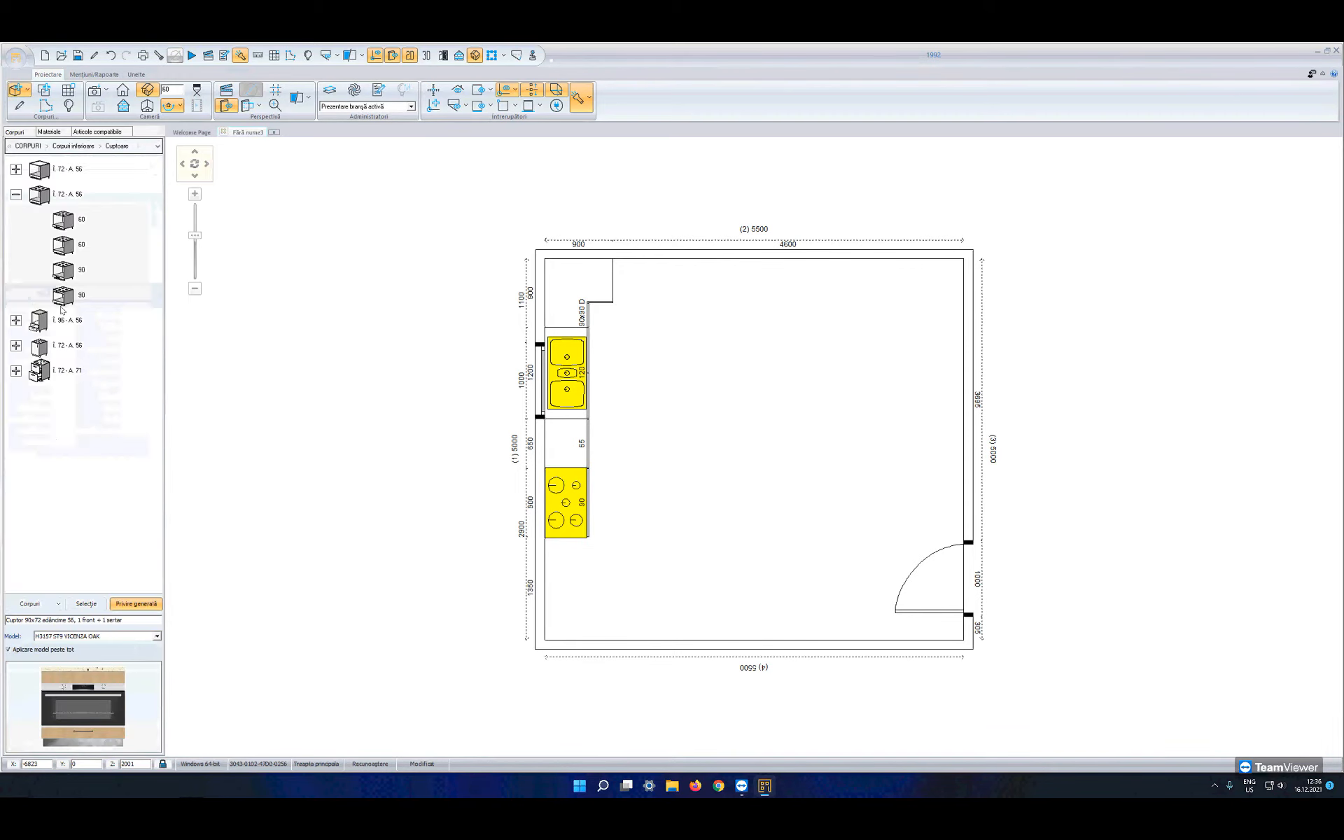
# Step: Place the 80x72 base cabinet, depth 56, with a double drawer and two doors on wall 2 directly beside the corner cabinet
pyautogui.click(73, 296)
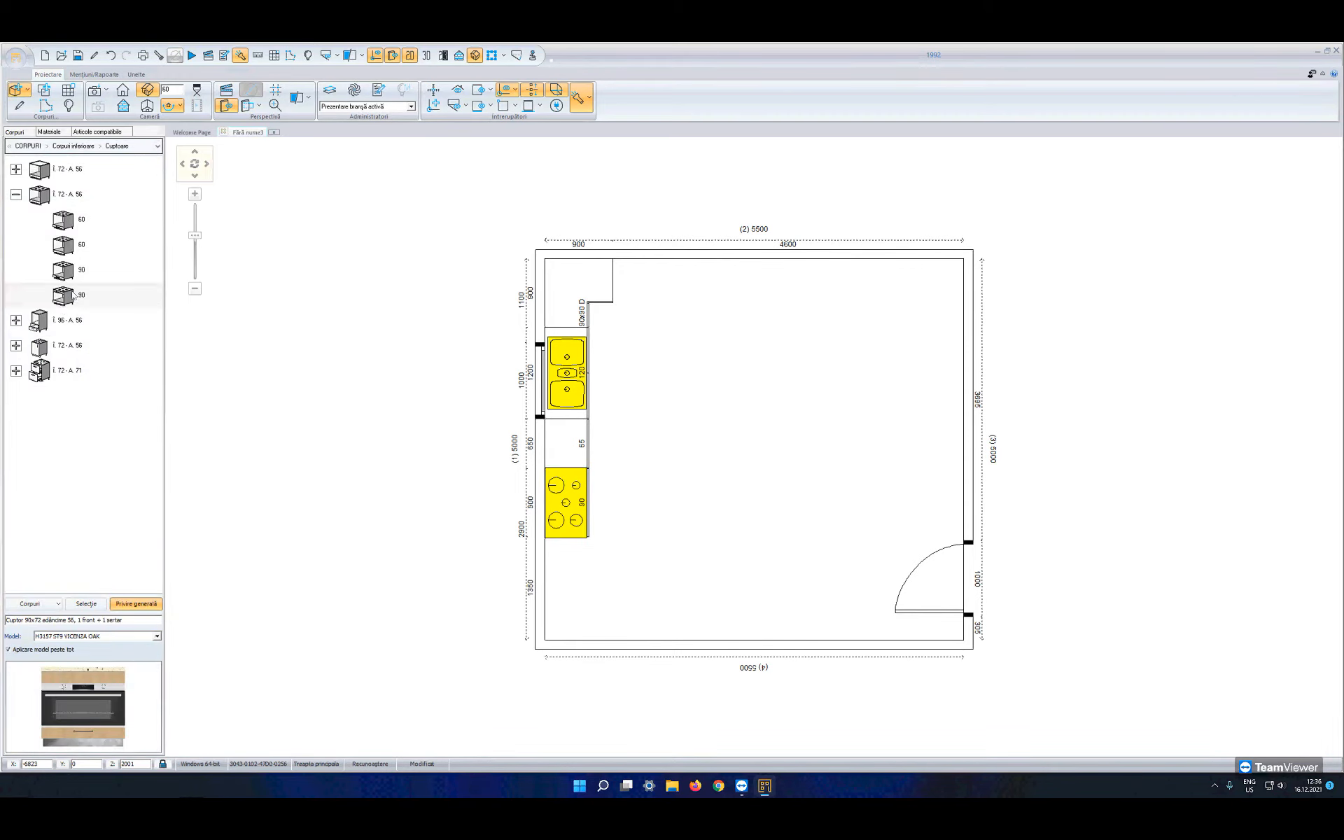
pyautogui.rightClick(73, 295)
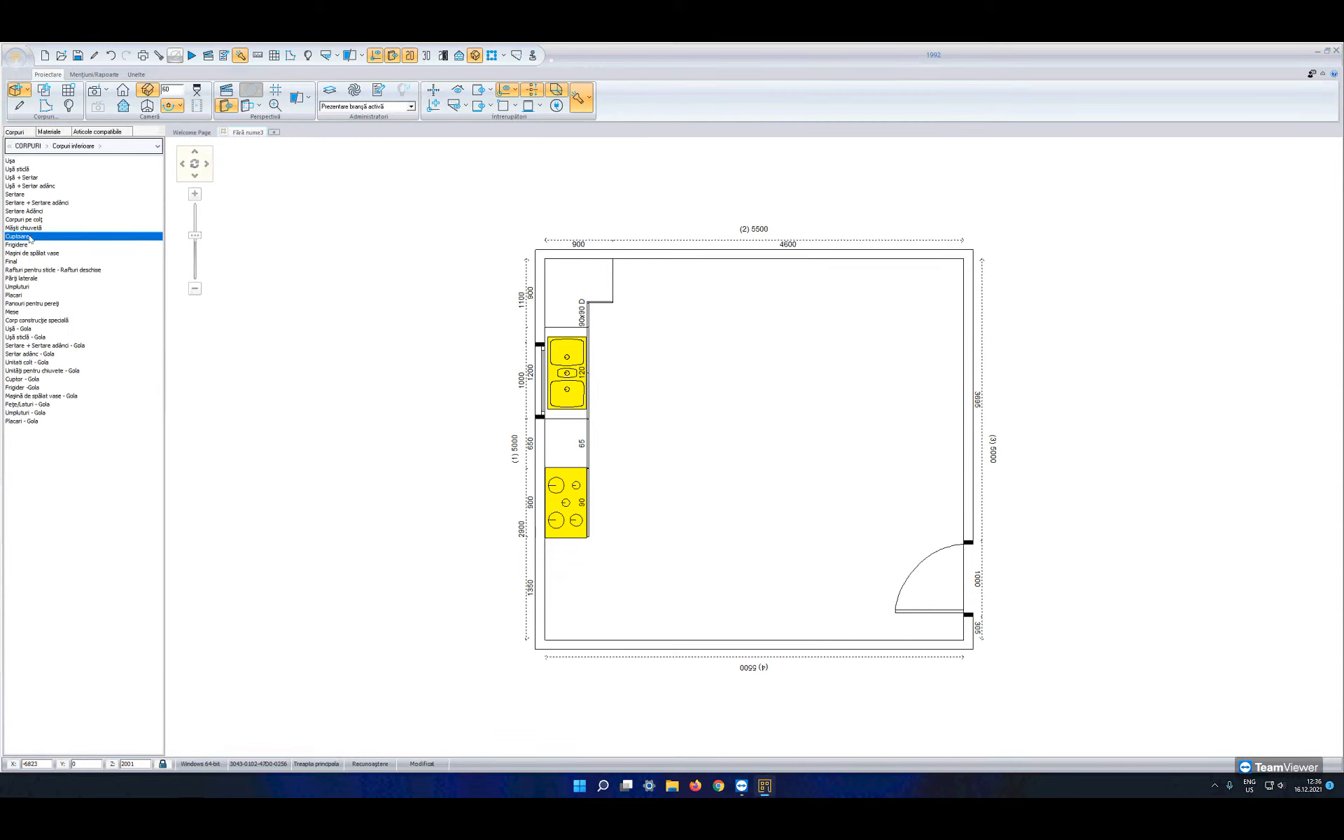
pyautogui.doubleClick(38, 179)
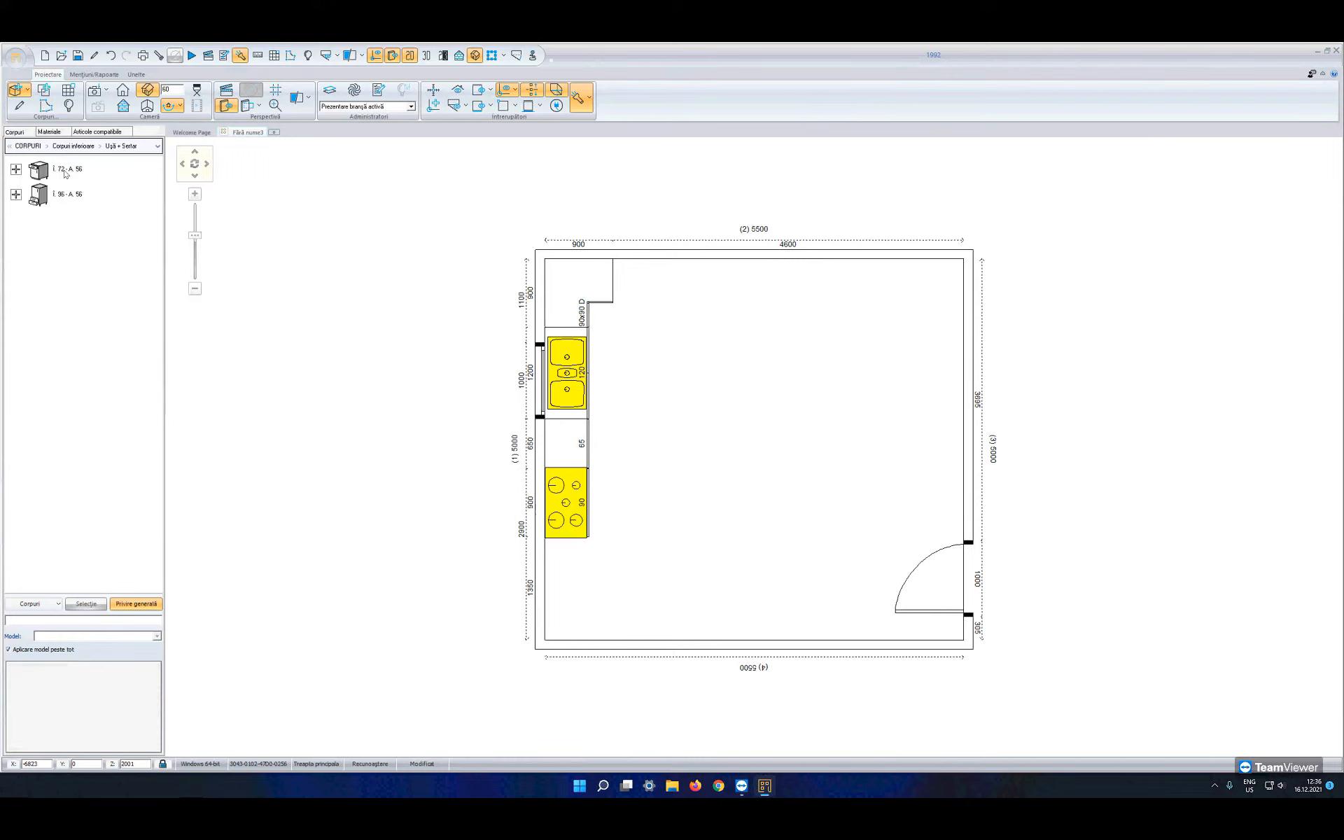
pyautogui.click(16, 170)
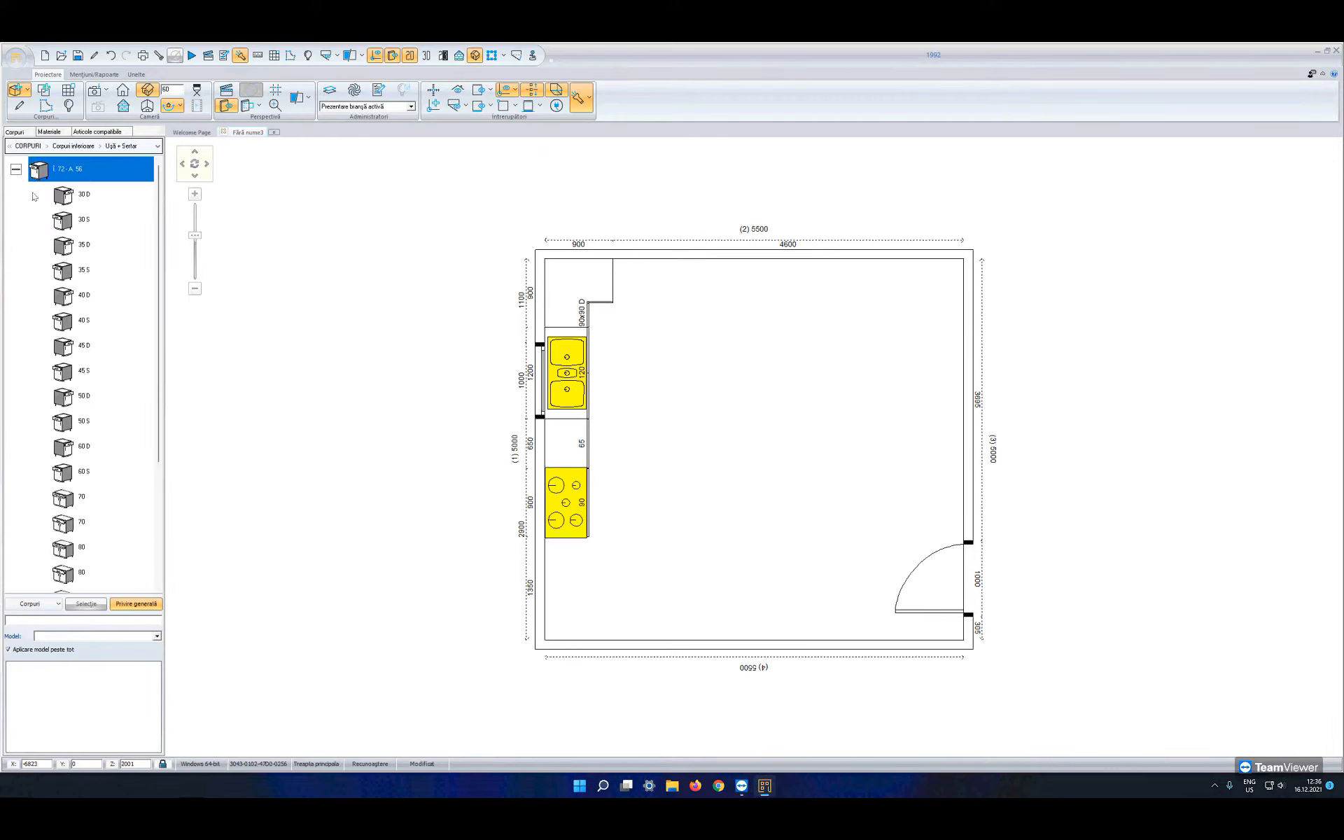
pyautogui.scroll(-3, 82, 481)
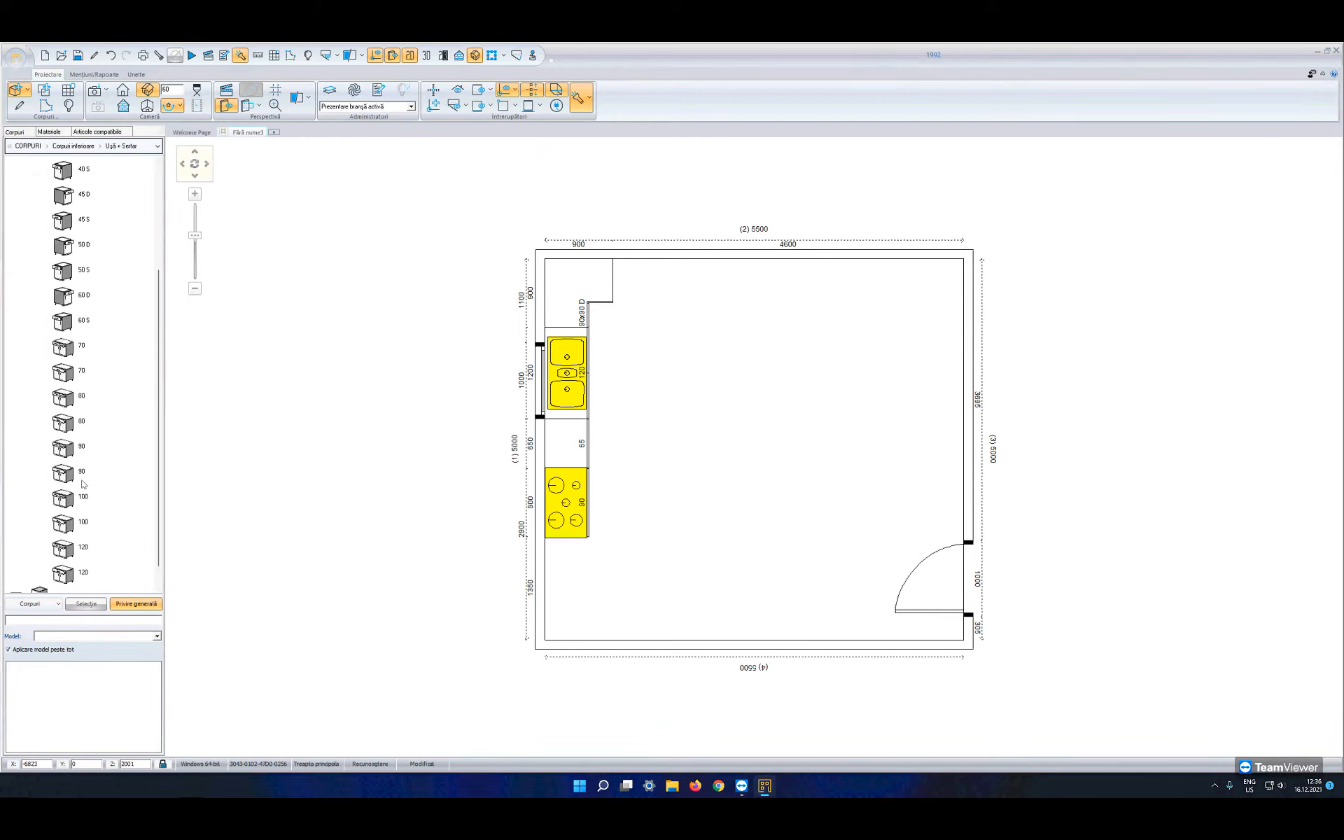
pyautogui.click(77, 401)
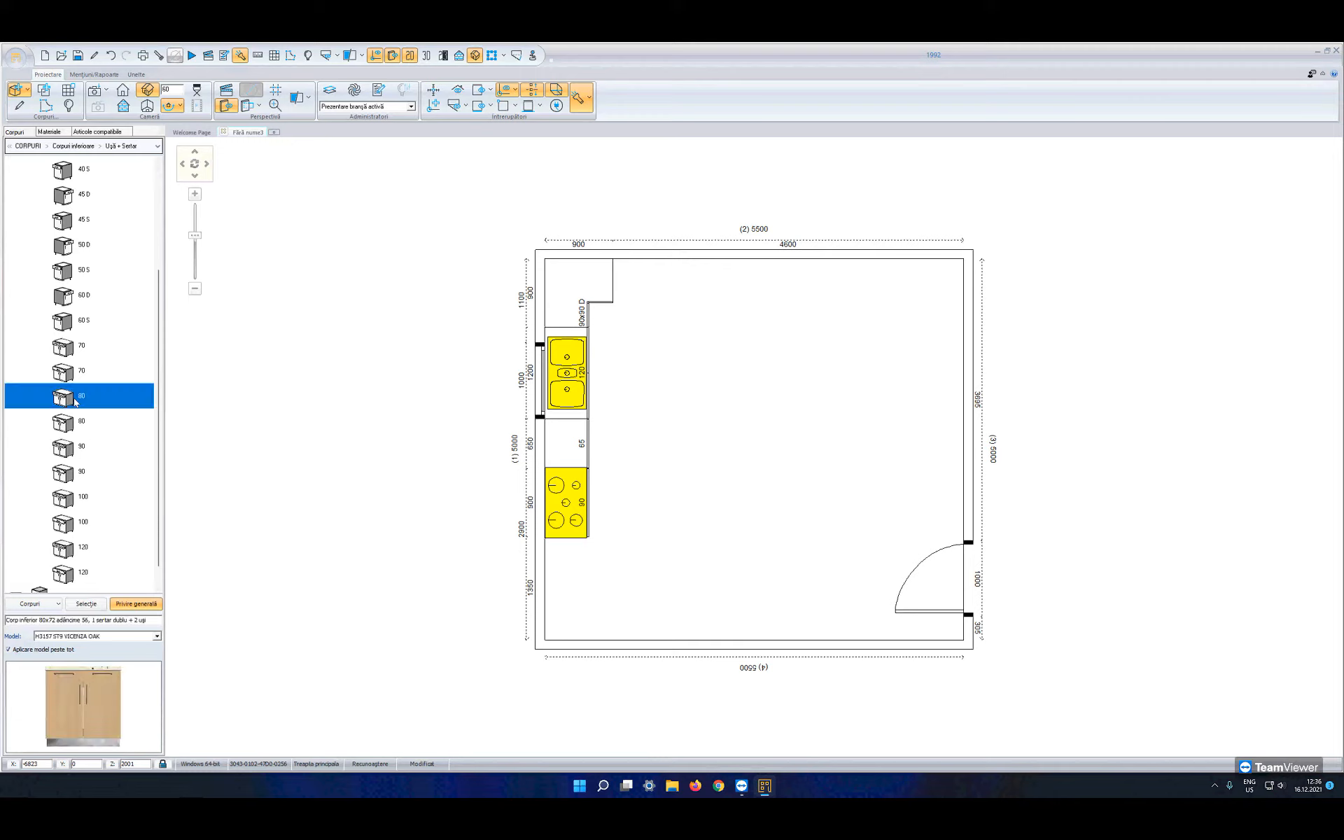
pyautogui.click(86, 605)
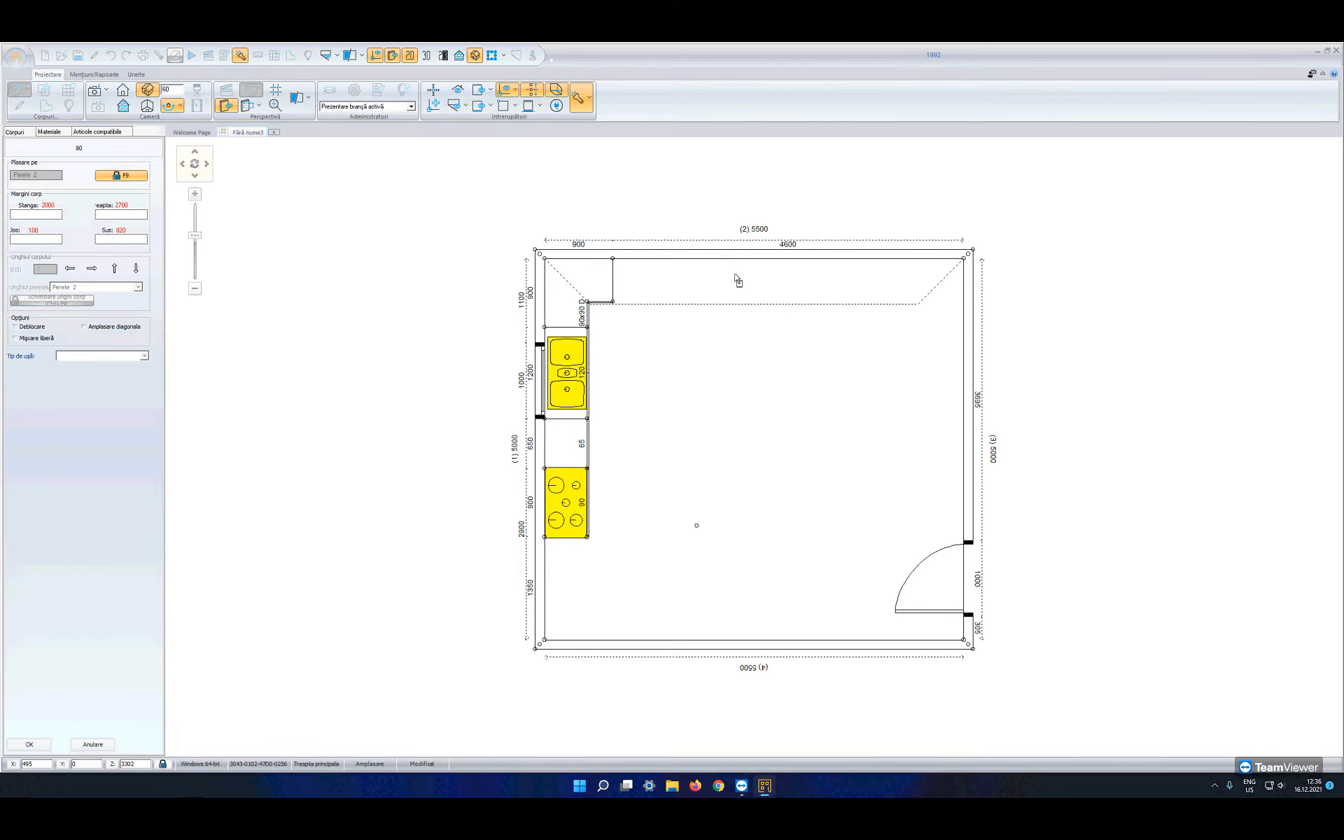
pyautogui.click(734, 278)
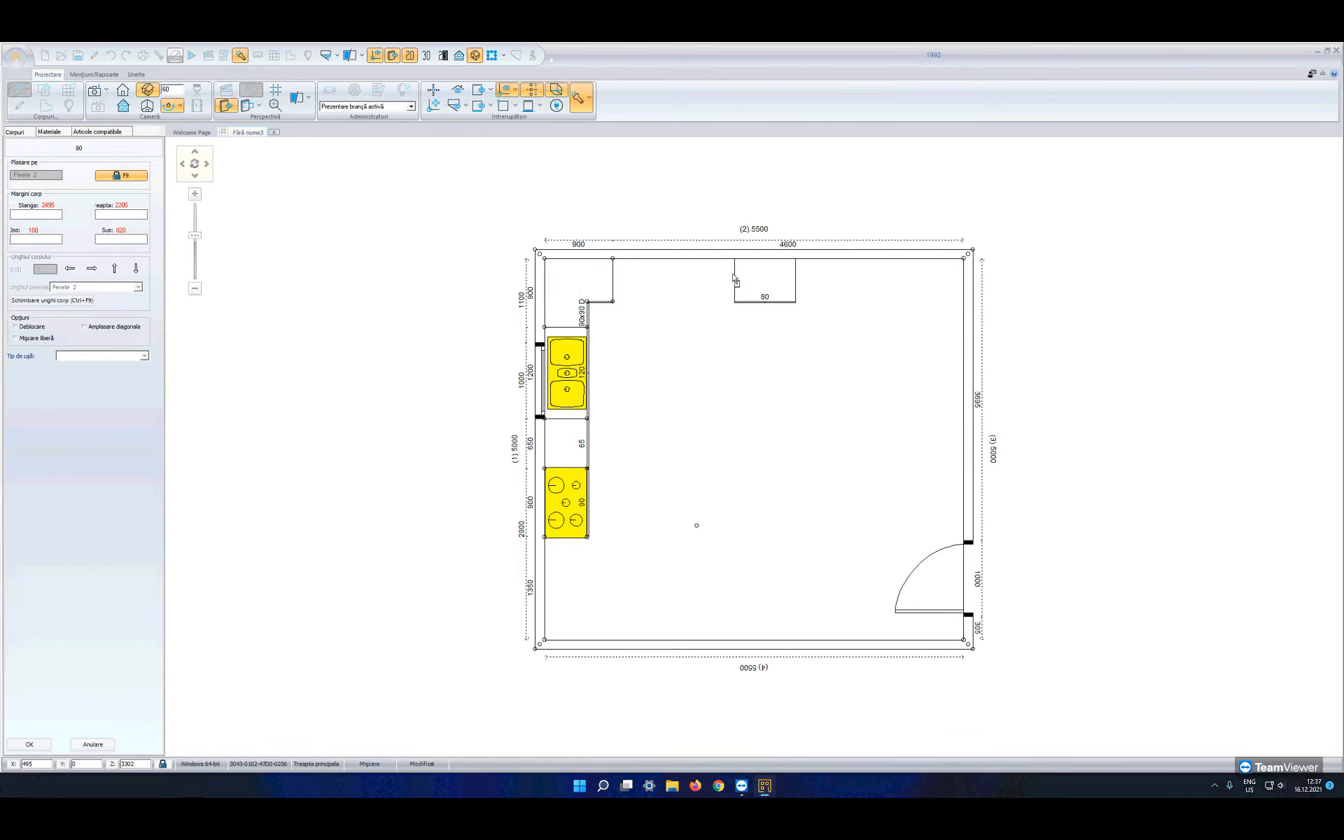
pyautogui.moveTo(735, 278); pyautogui.dragTo(566, 280)
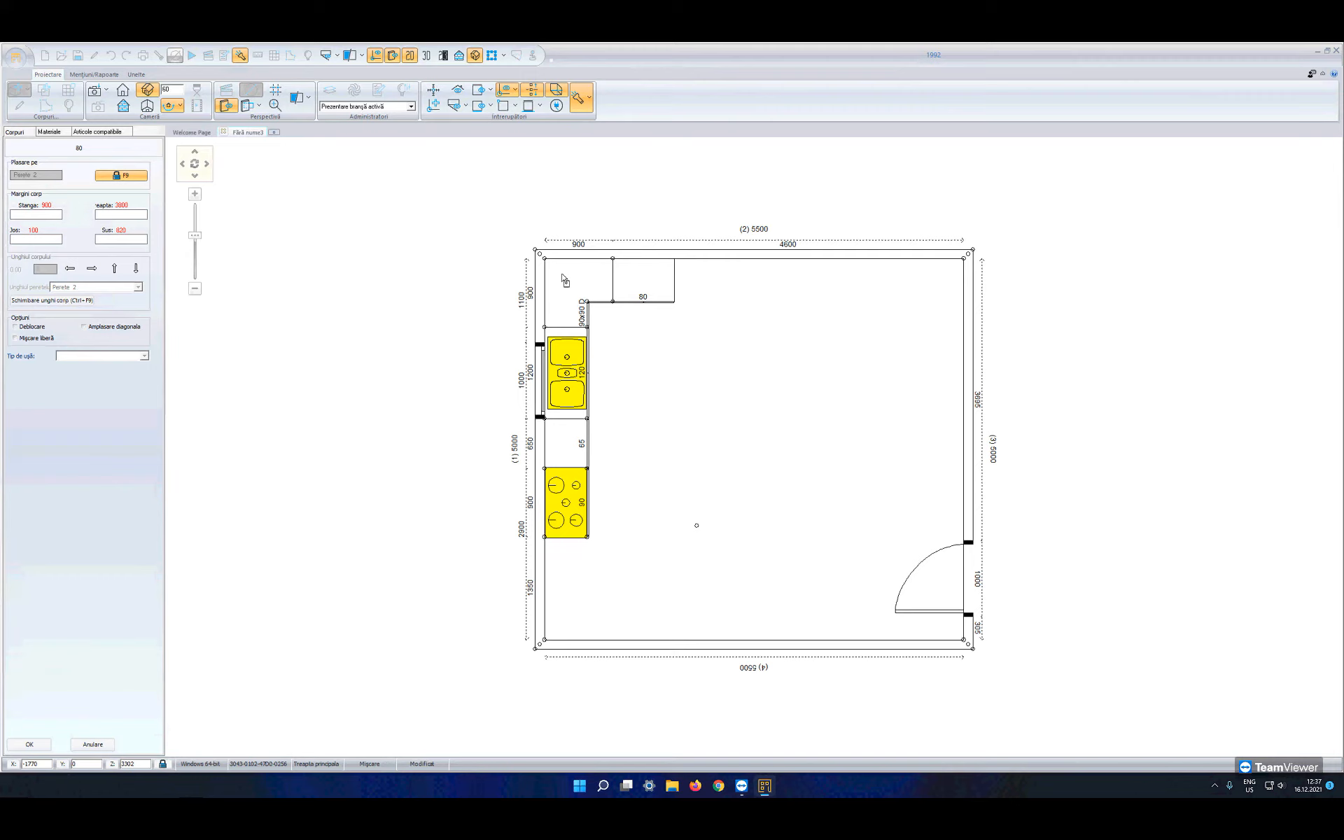
pyautogui.click(566, 280)
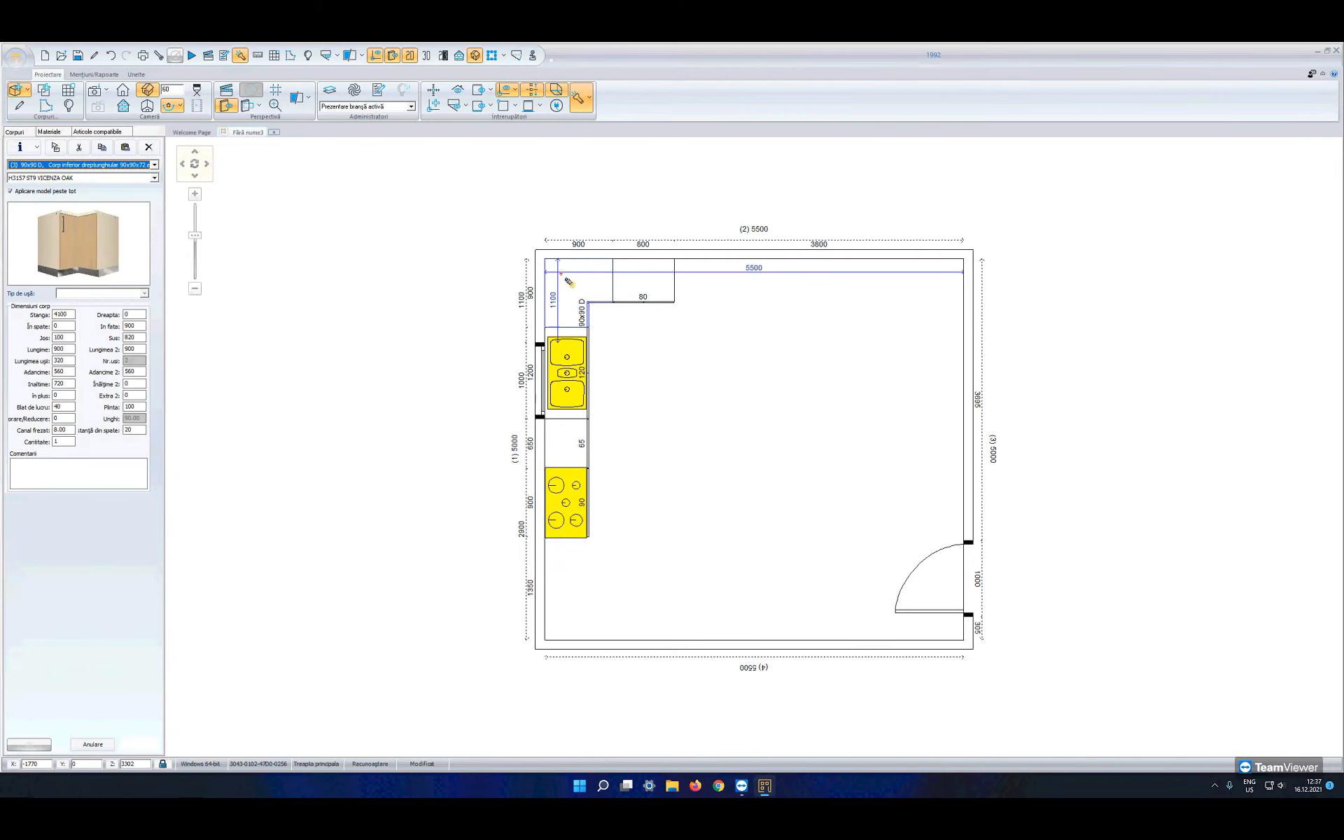
pyautogui.click(407, 240)
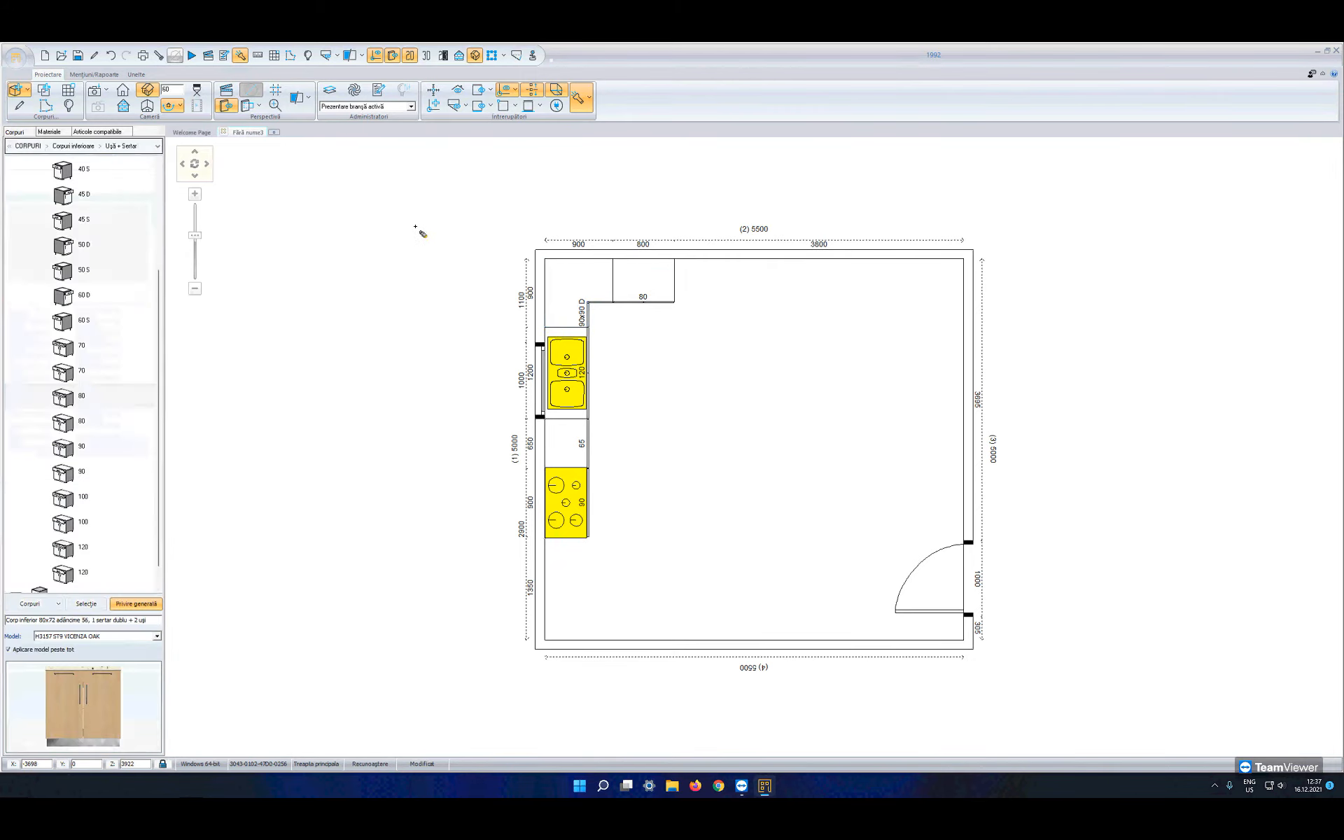
# Step: In the 3D view, place the 120x72 base cabinet, depth 56, with four drawers from Sertare on wall 2 beside the 80 cabinet
pyautogui.click(426, 56)
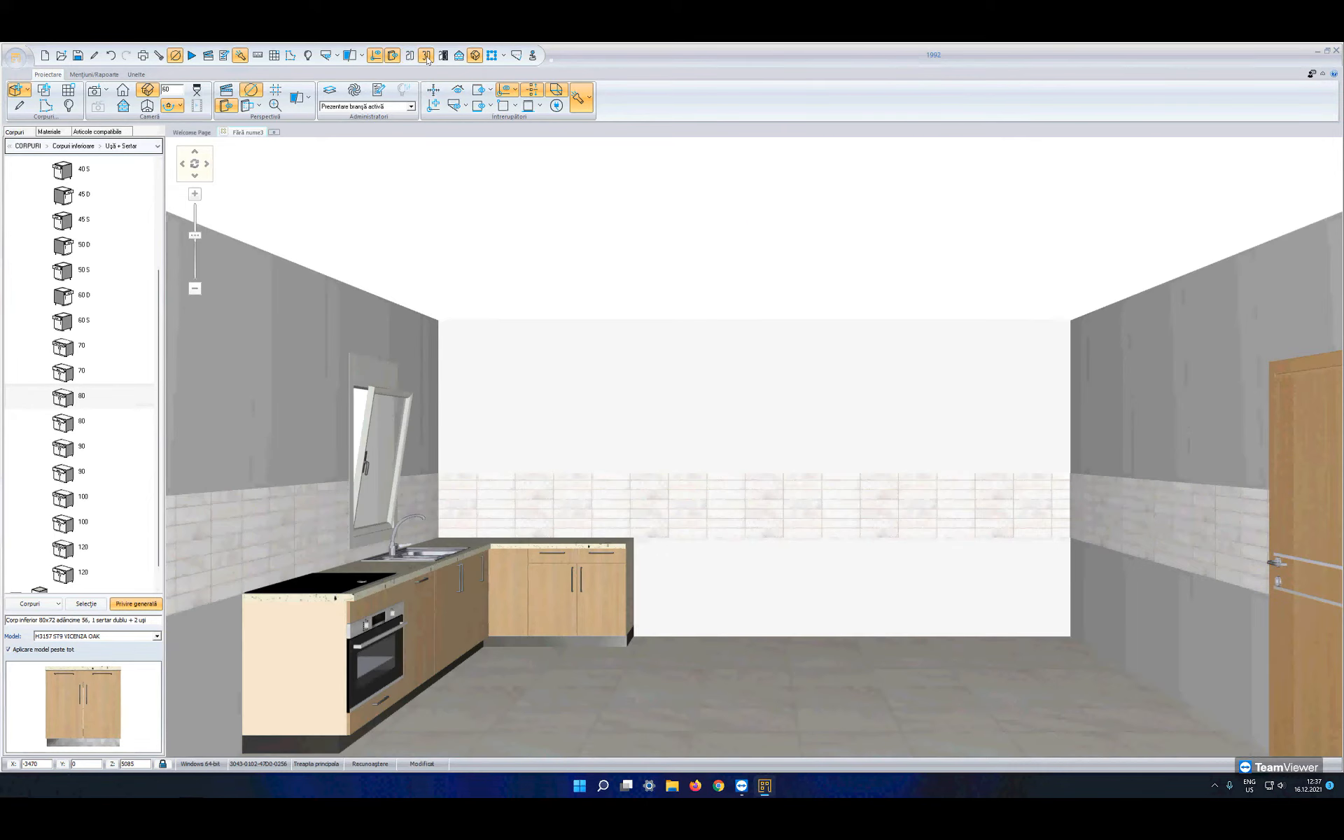
pyautogui.click(77, 386)
pyautogui.rightClick(77, 386)
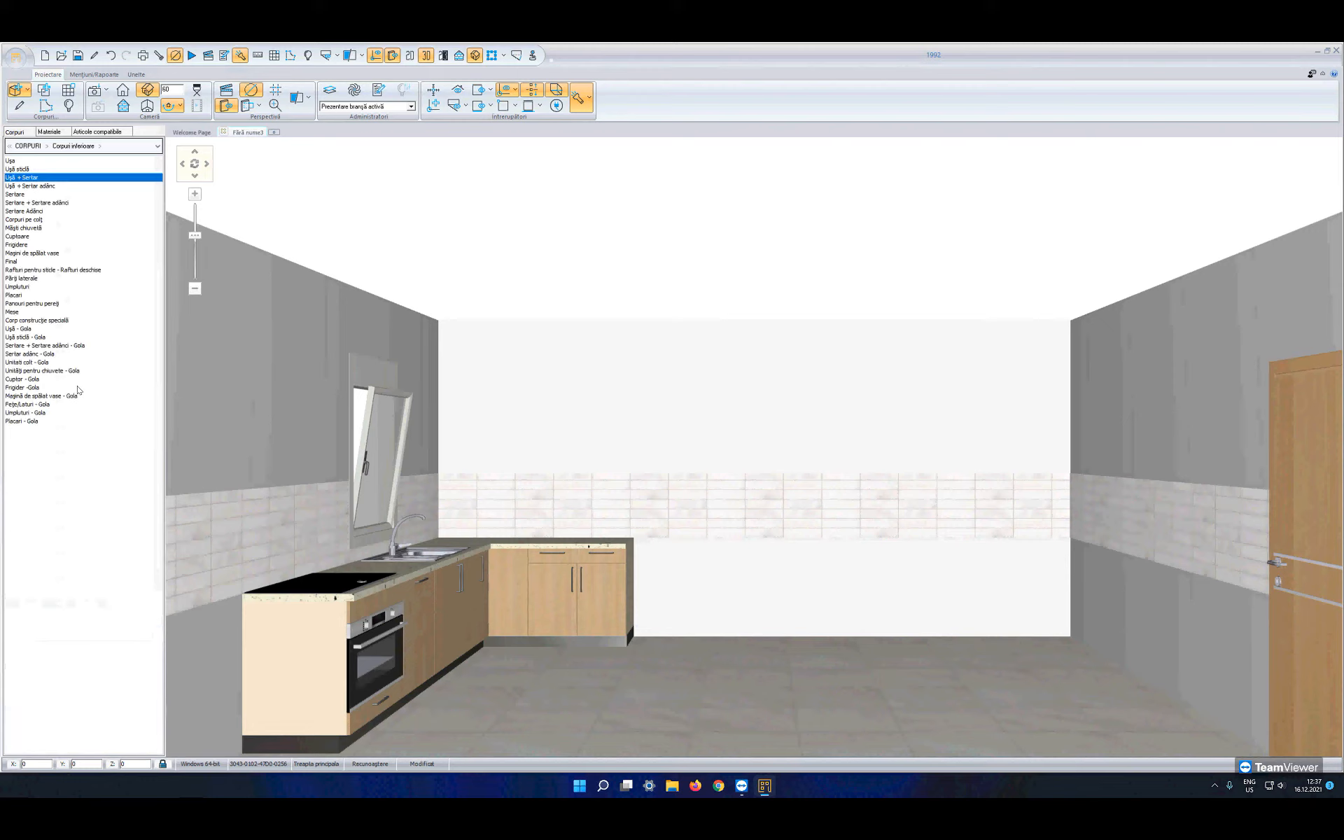
pyautogui.doubleClick(28, 195)
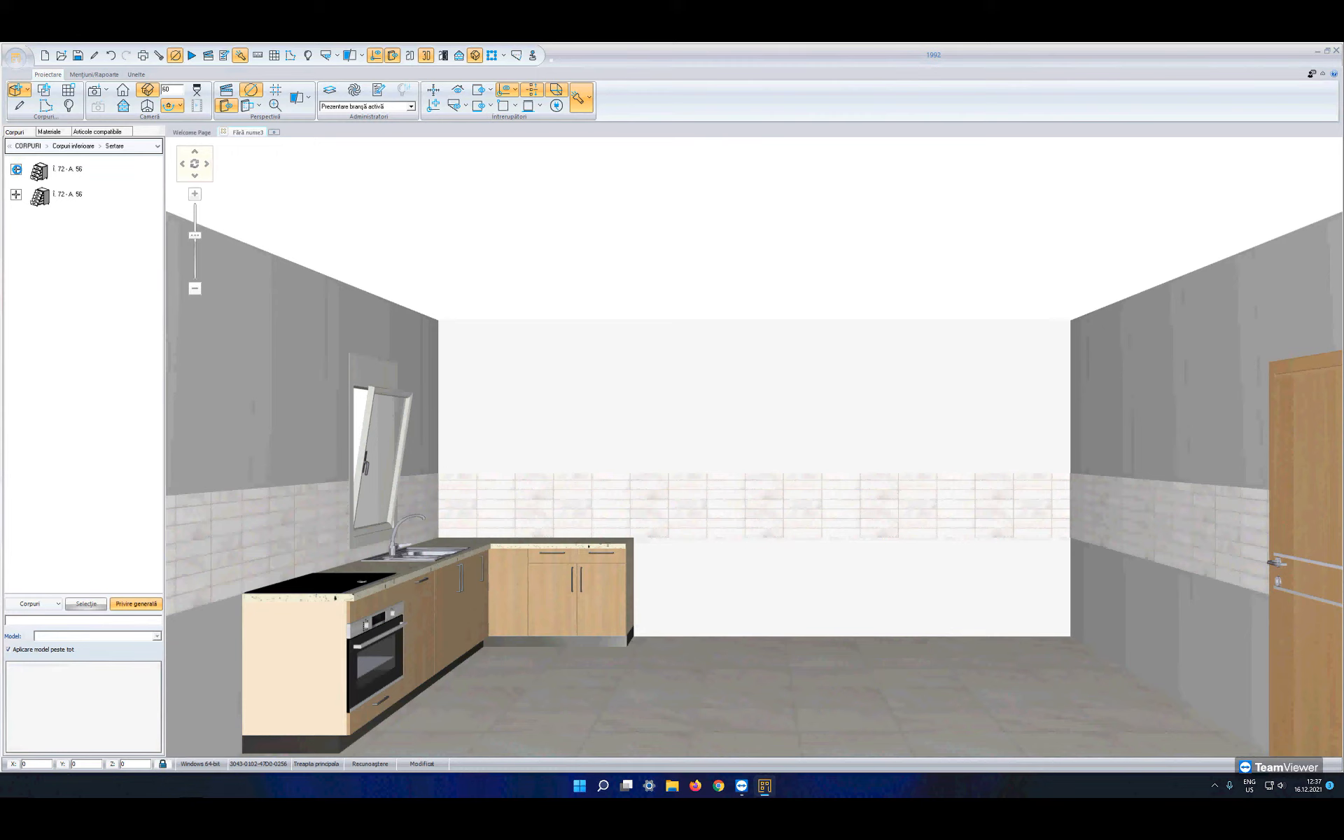
pyautogui.click(16, 169)
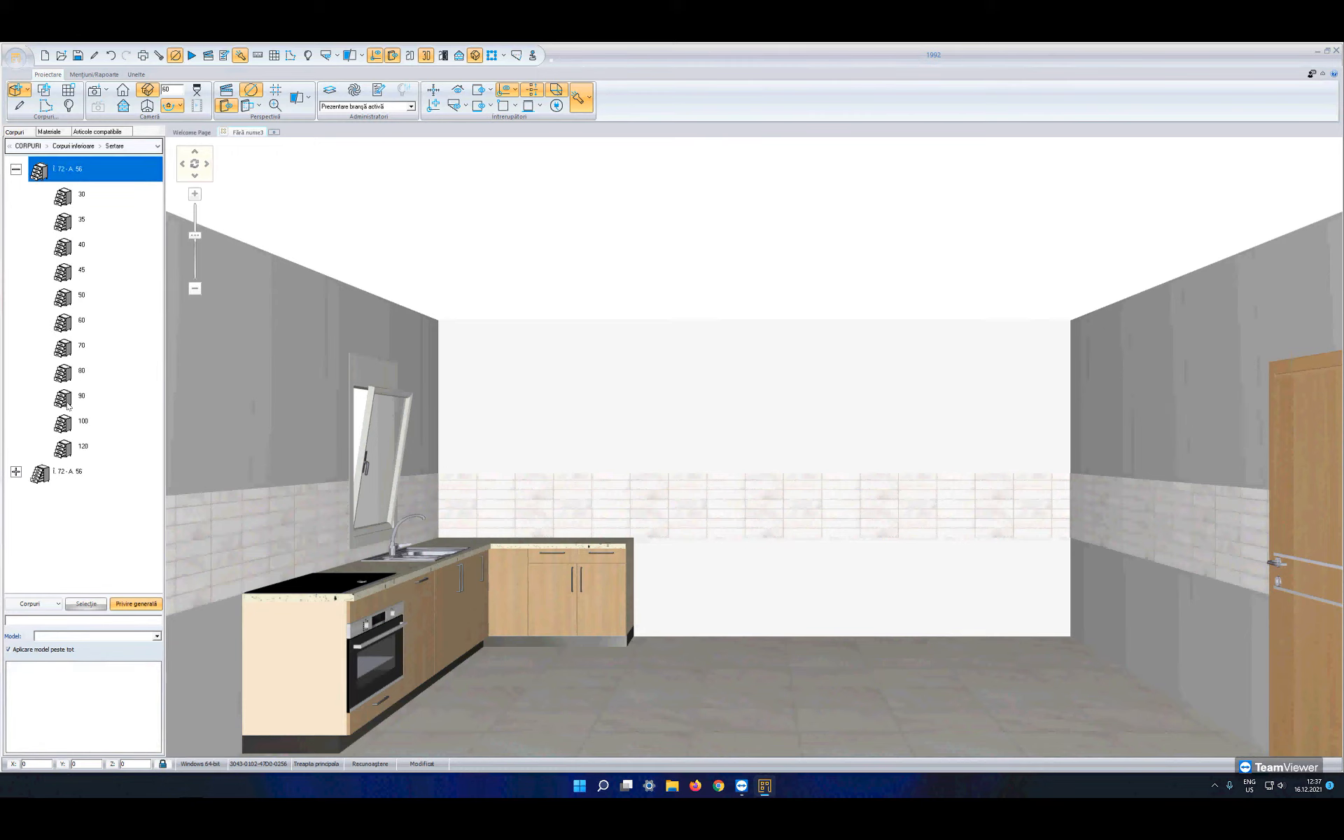
pyautogui.click(83, 452)
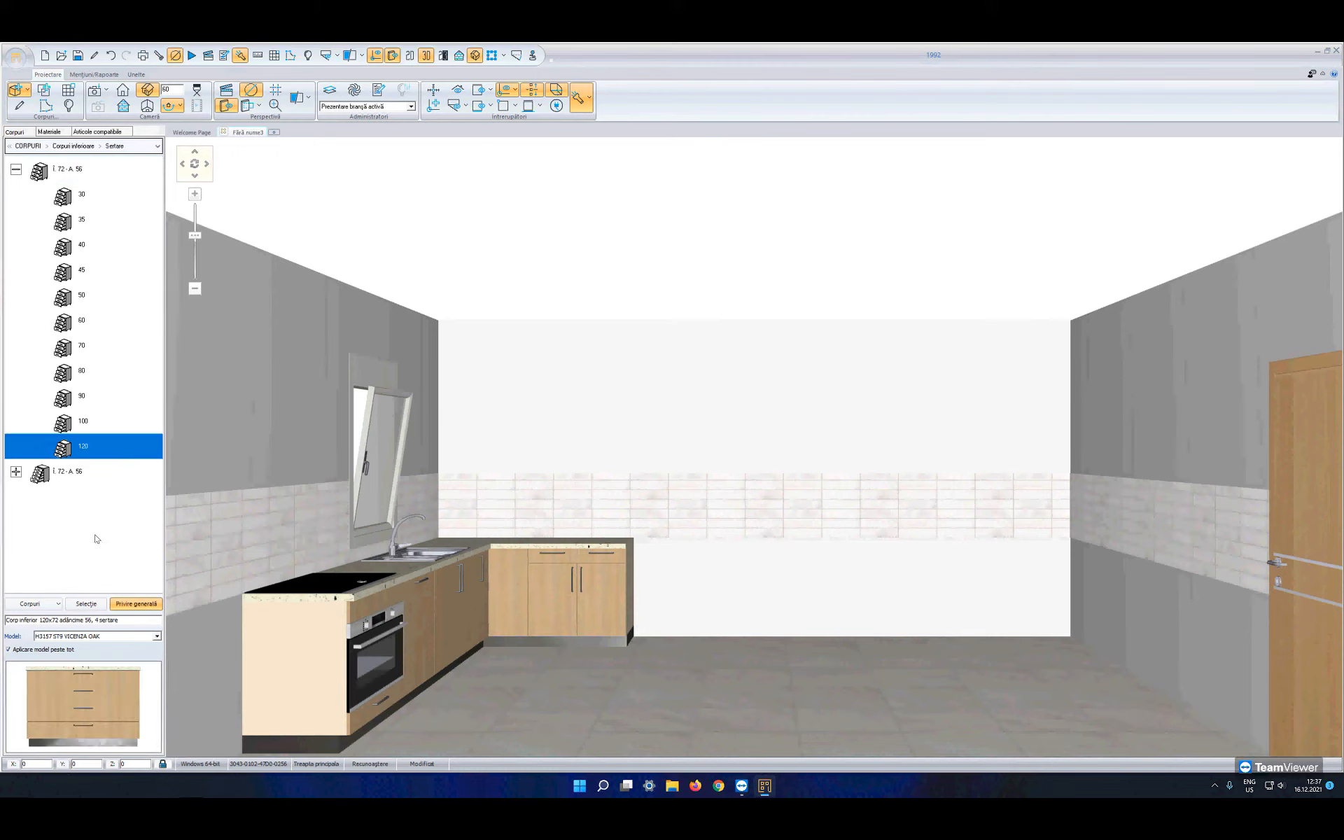
pyautogui.click(87, 603)
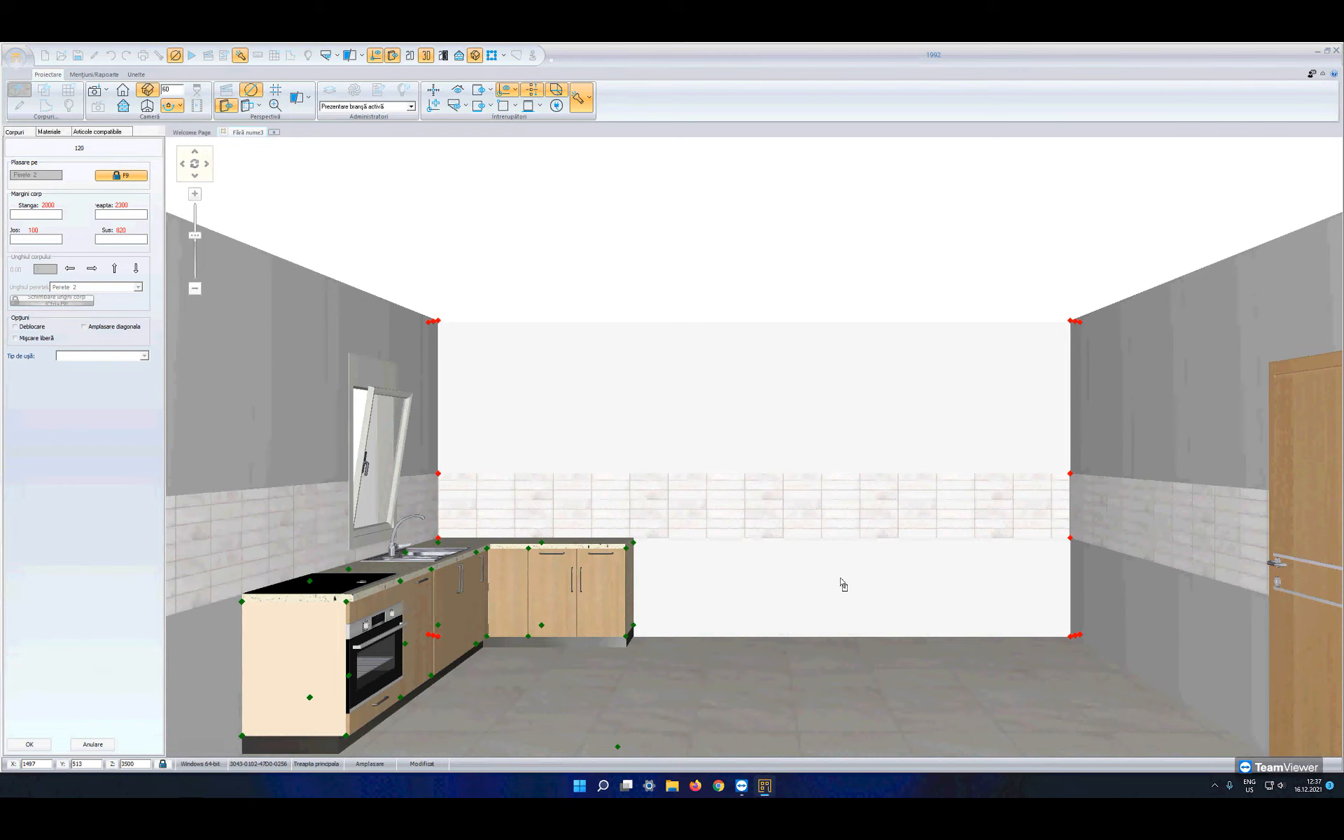
pyautogui.click(815, 565)
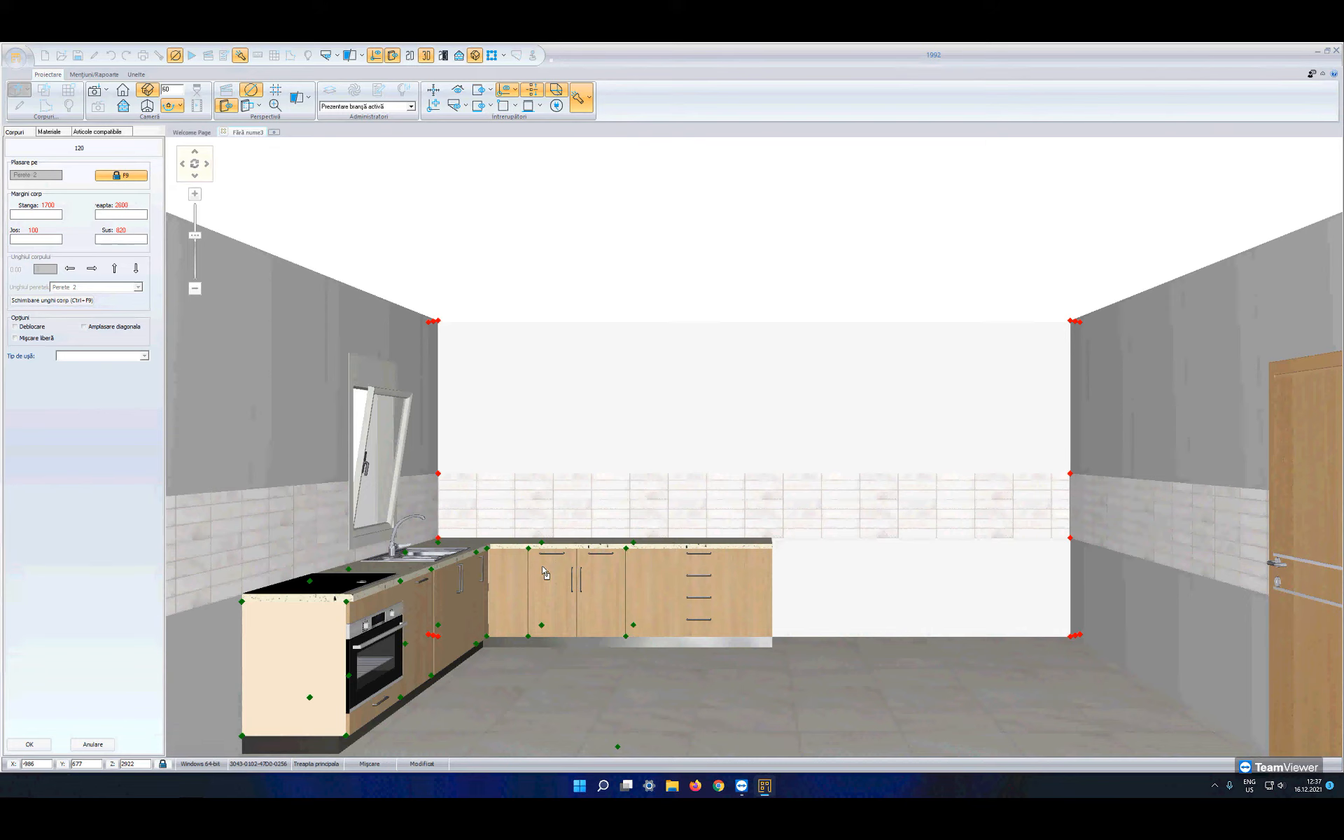
pyautogui.click(545, 572)
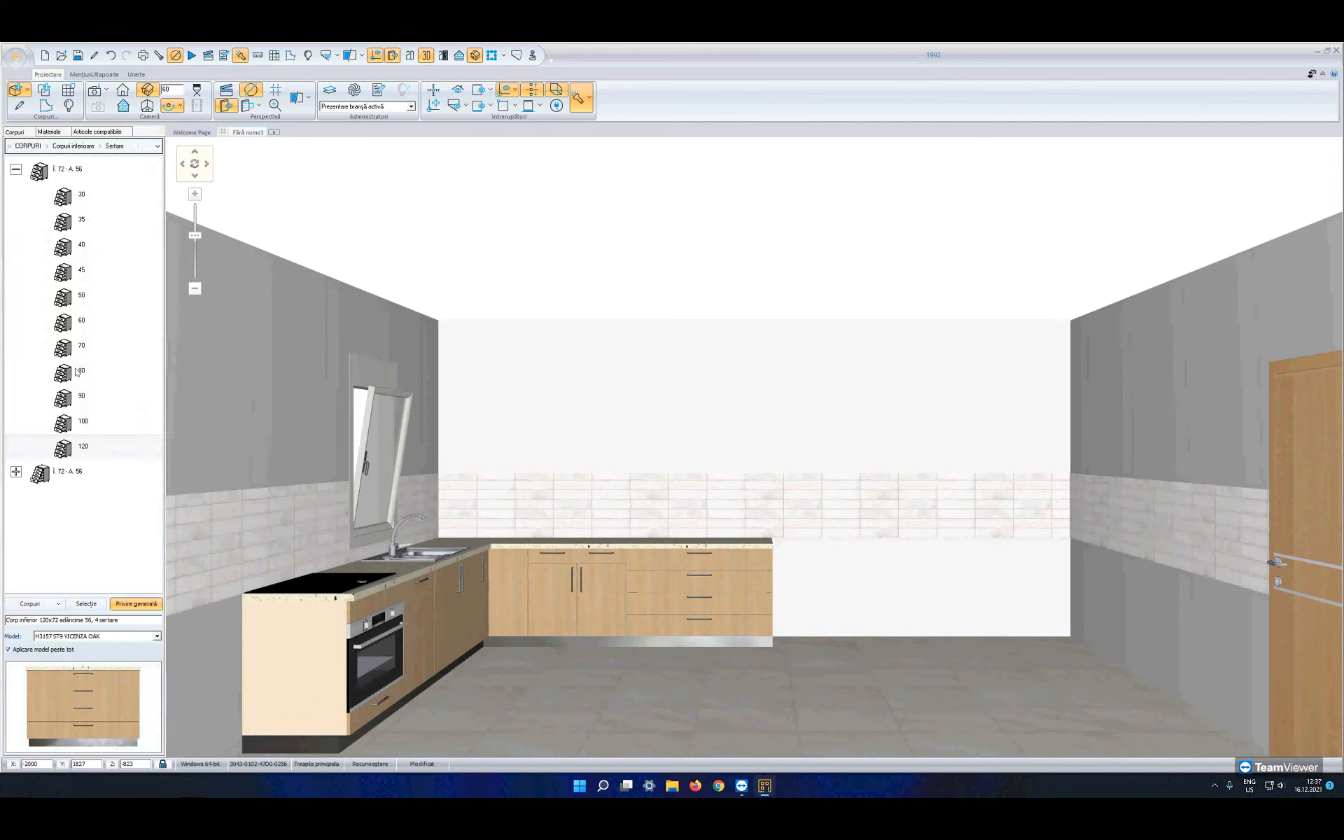
# Step: Place the 60x204 right-hand (60 D) fridge cabinet, depth 56, from Corpuri înalte, Frigidere on wall 2 directly beside the four-drawer cabinet
pyautogui.click(66, 441)
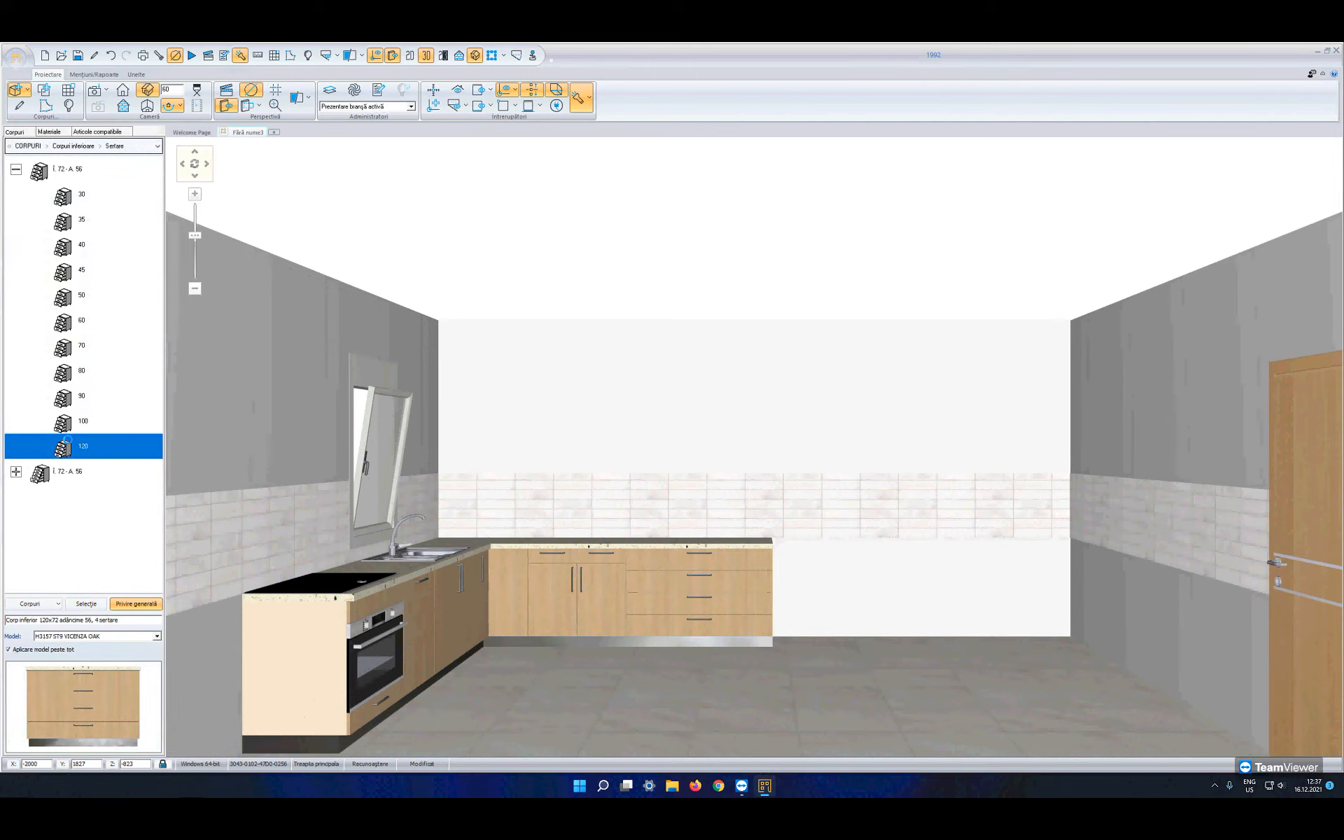
pyautogui.rightClick(68, 440)
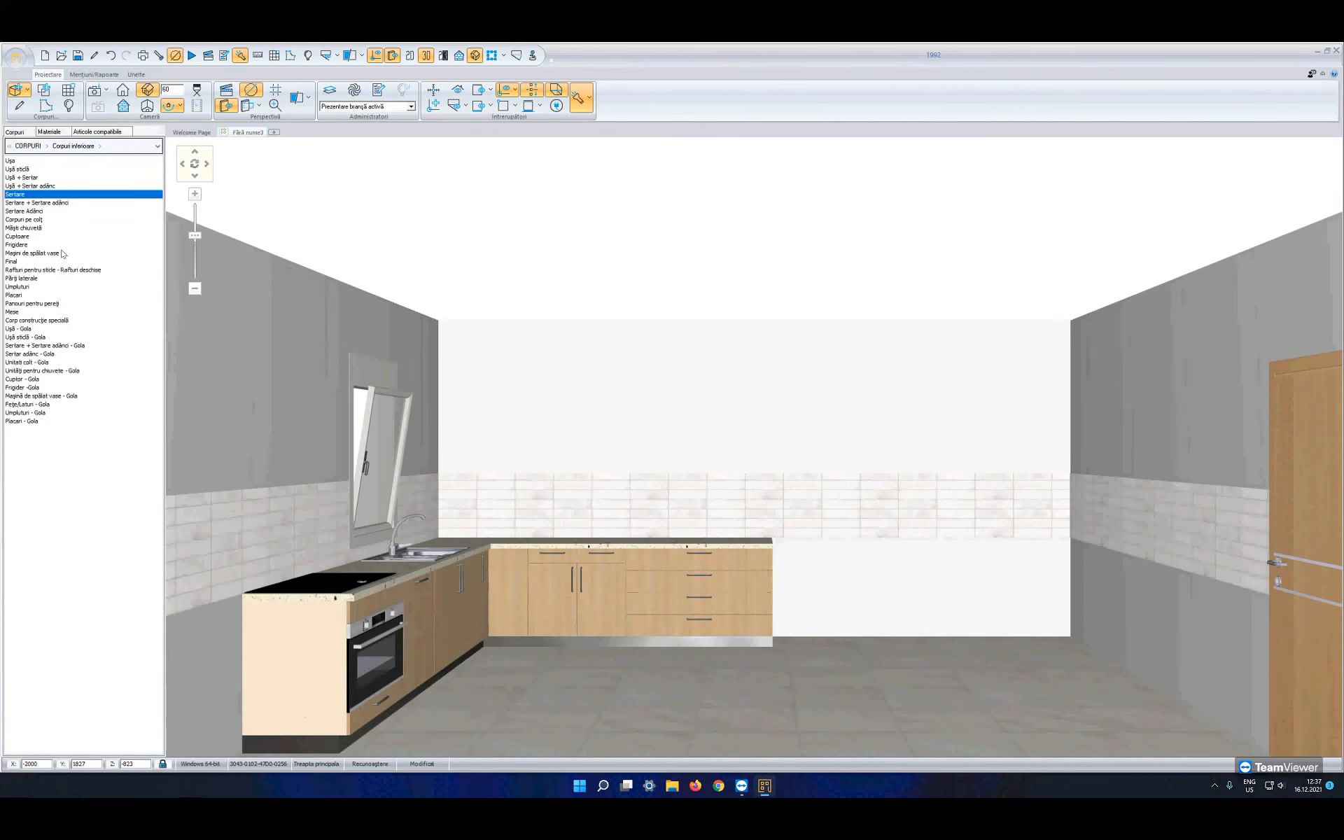
pyautogui.click(45, 219)
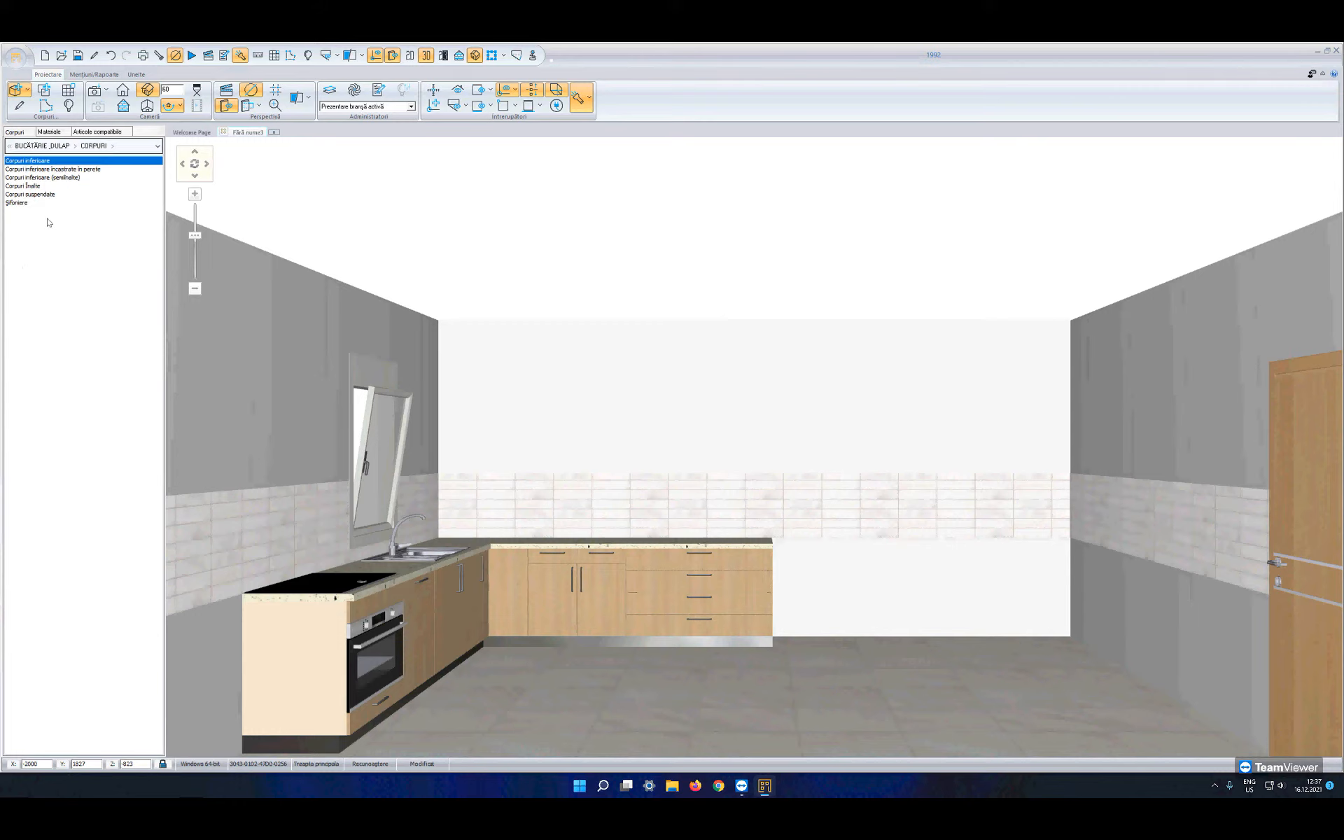
pyautogui.doubleClick(31, 187)
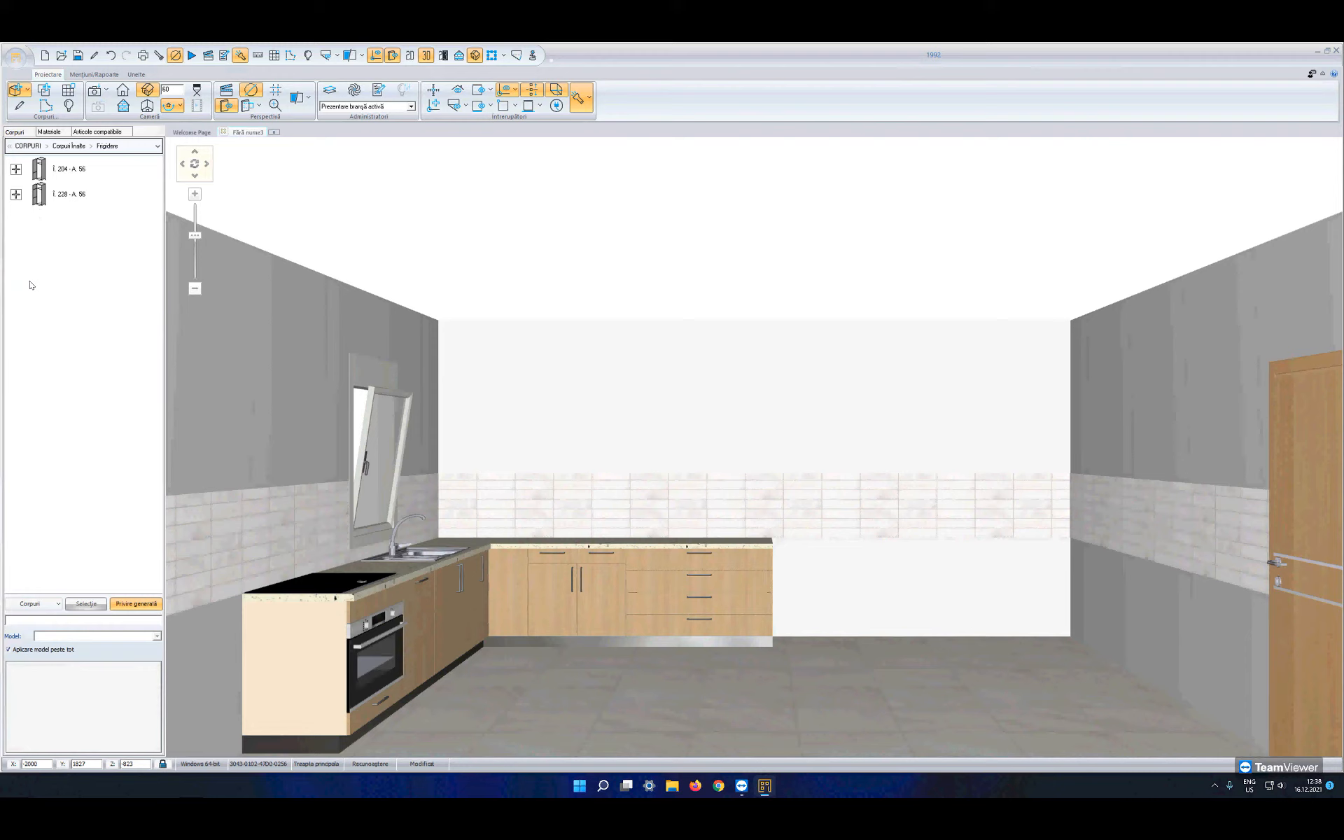
pyautogui.click(16, 172)
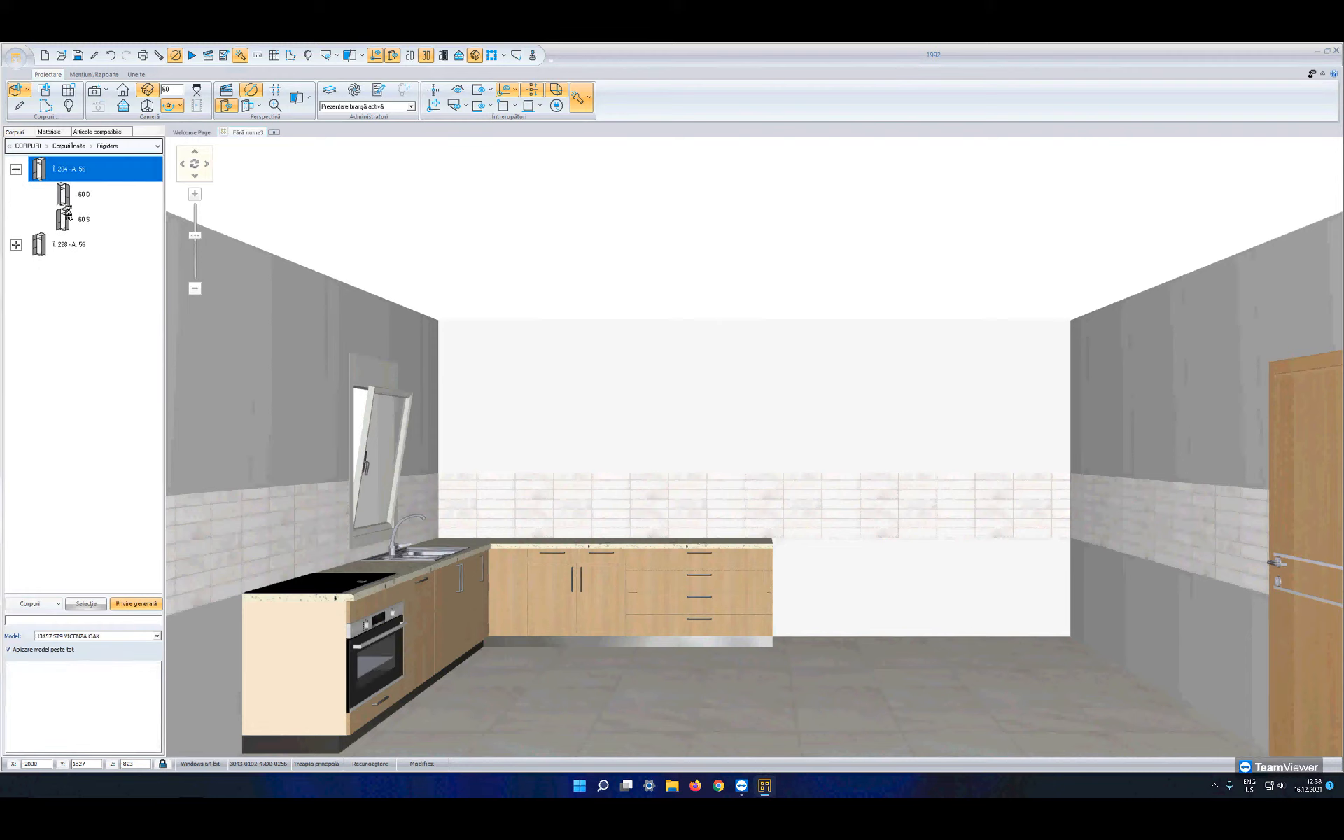
pyautogui.click(88, 203)
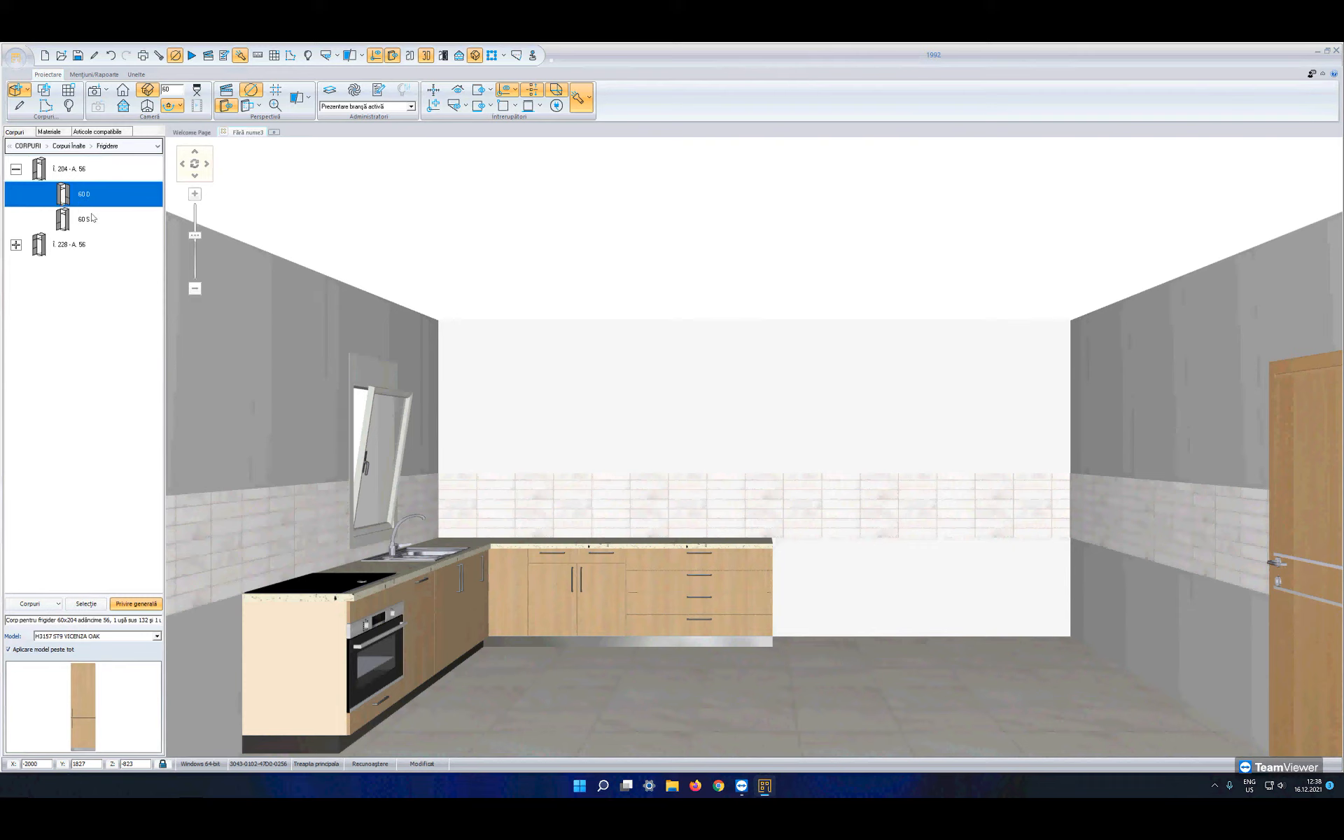
pyautogui.click(94, 606)
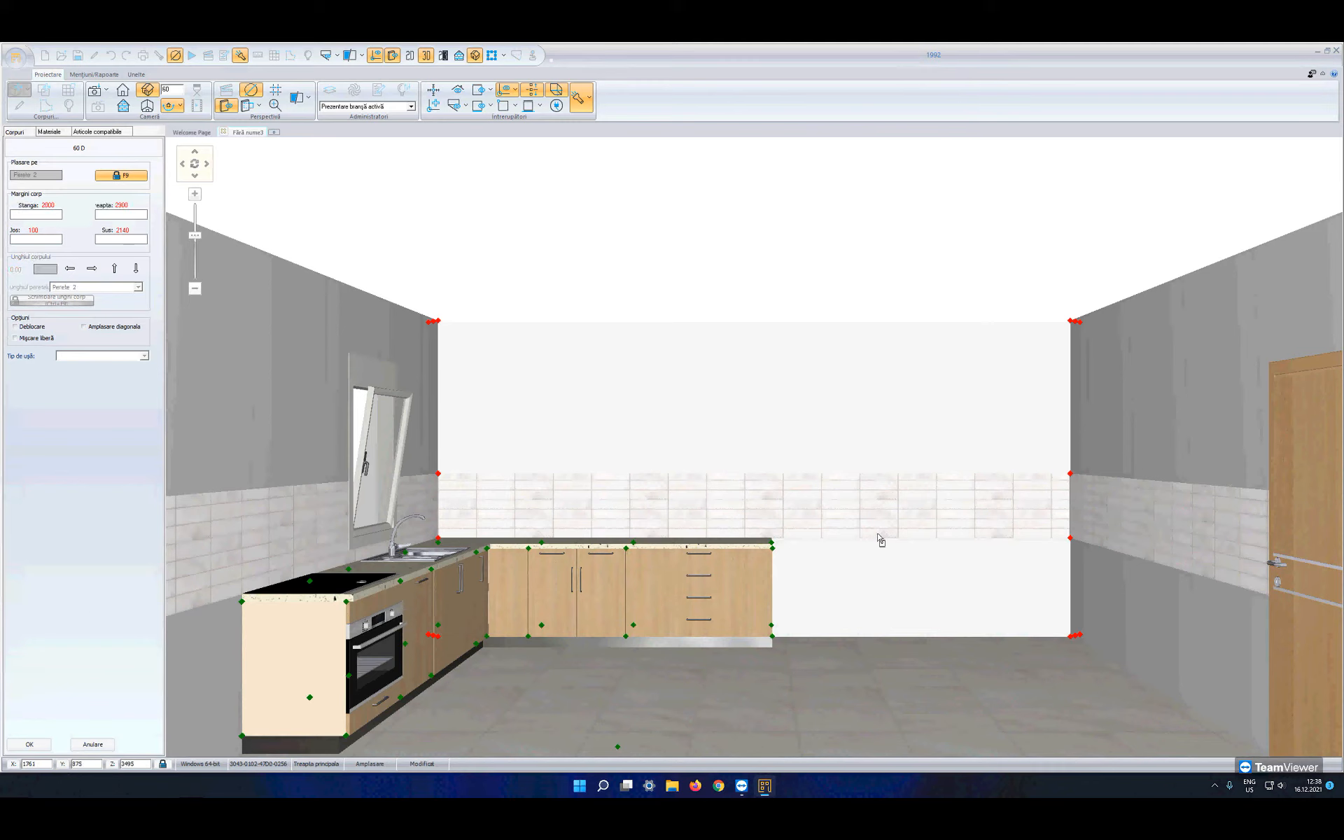
pyautogui.click(867, 522)
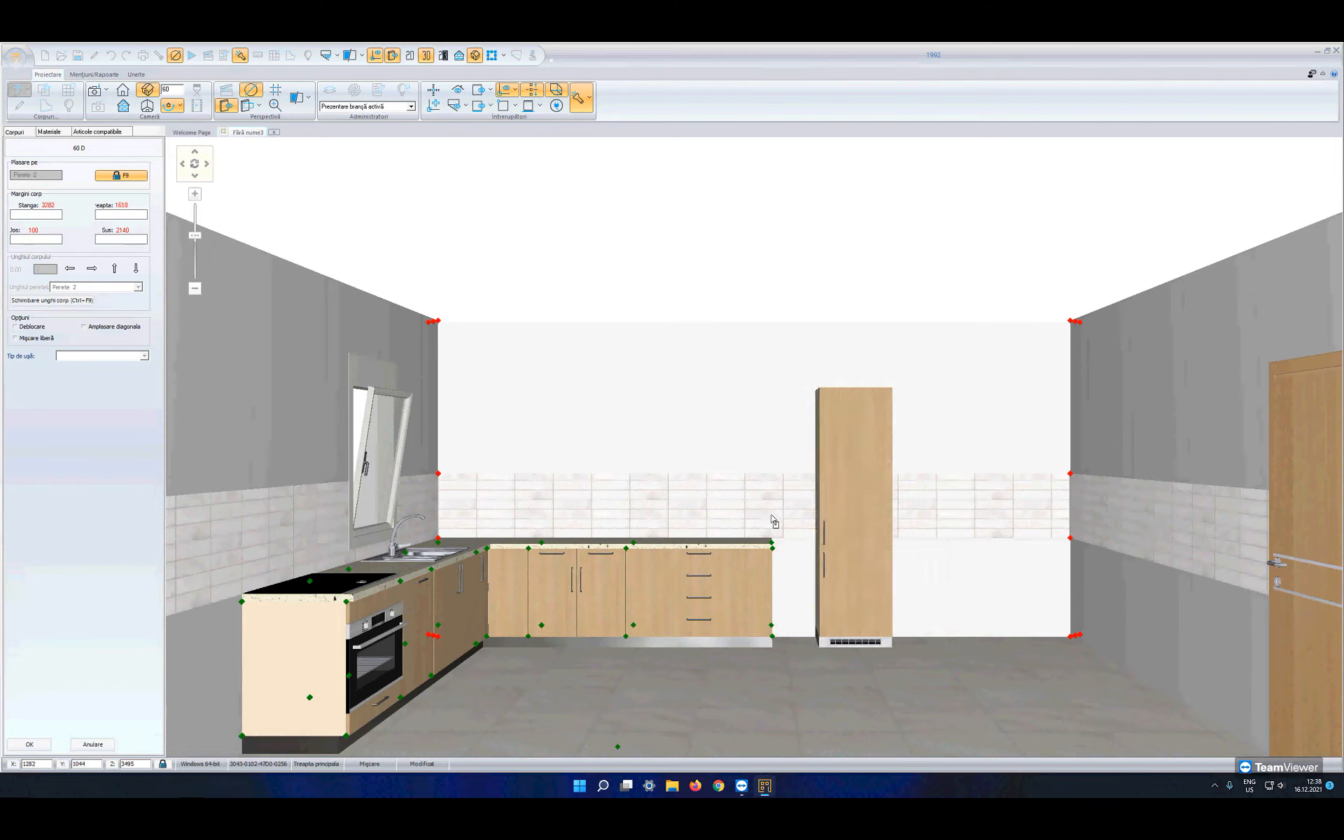
pyautogui.click(671, 514)
pyautogui.click(670, 512)
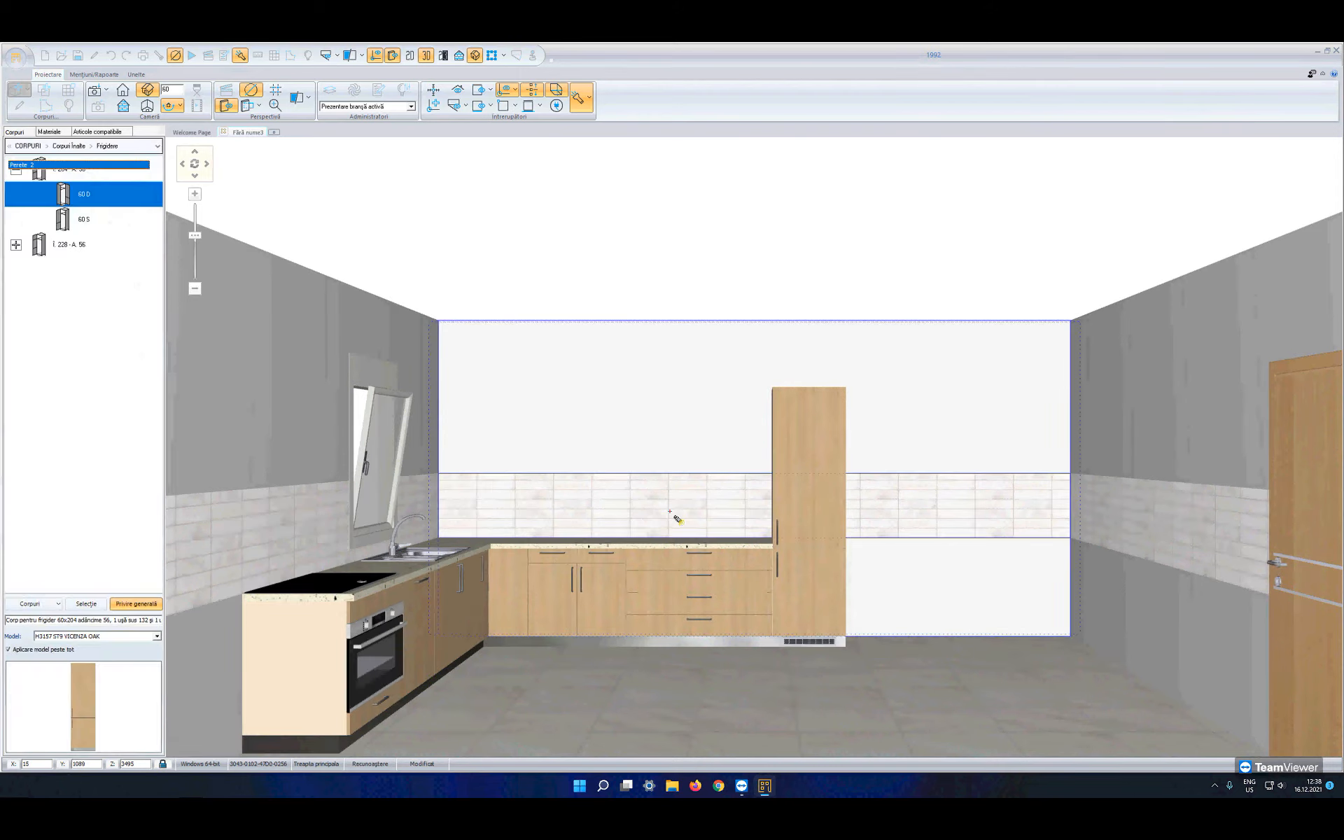
pyautogui.moveTo(670, 511); pyautogui.dragTo(798, 514, button='middle')
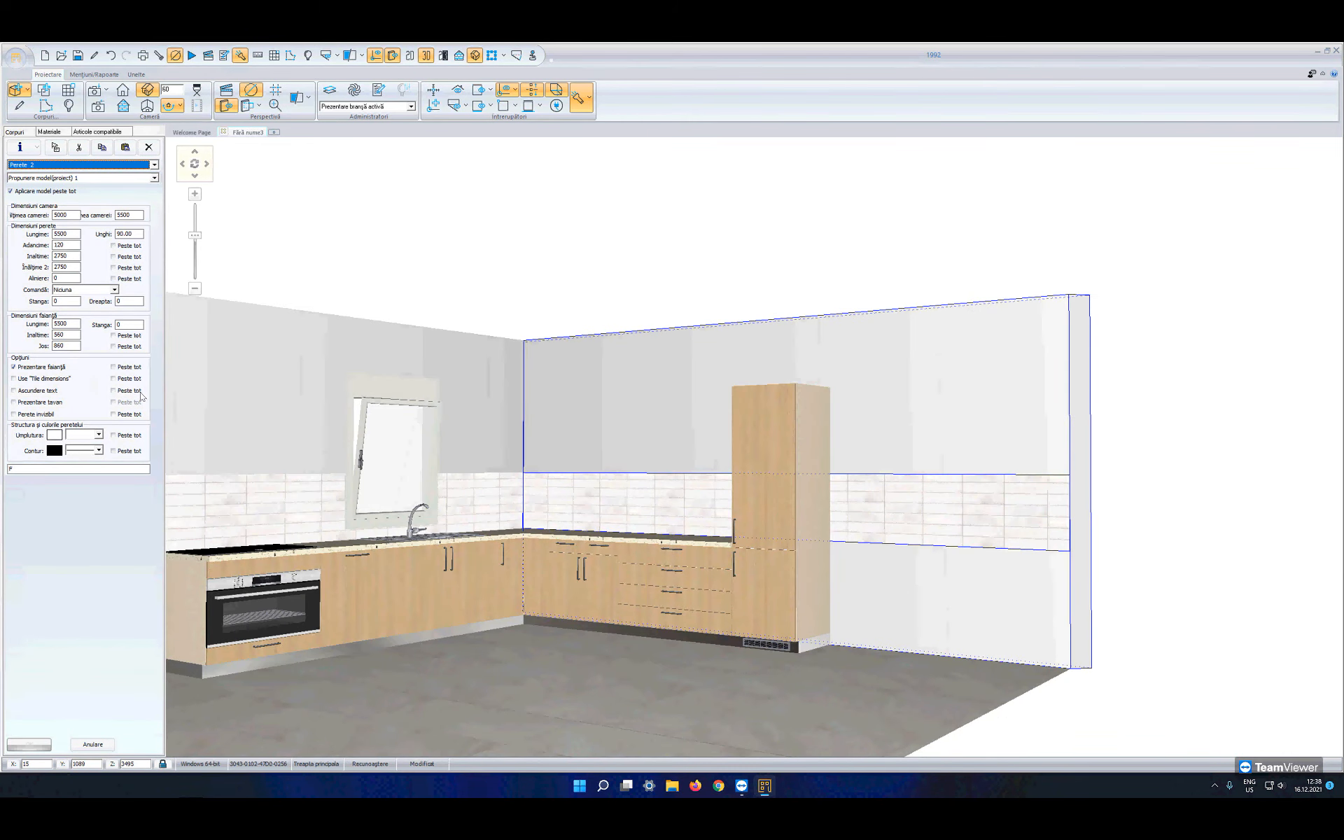
pyautogui.click(177, 405)
pyautogui.press('Escape')
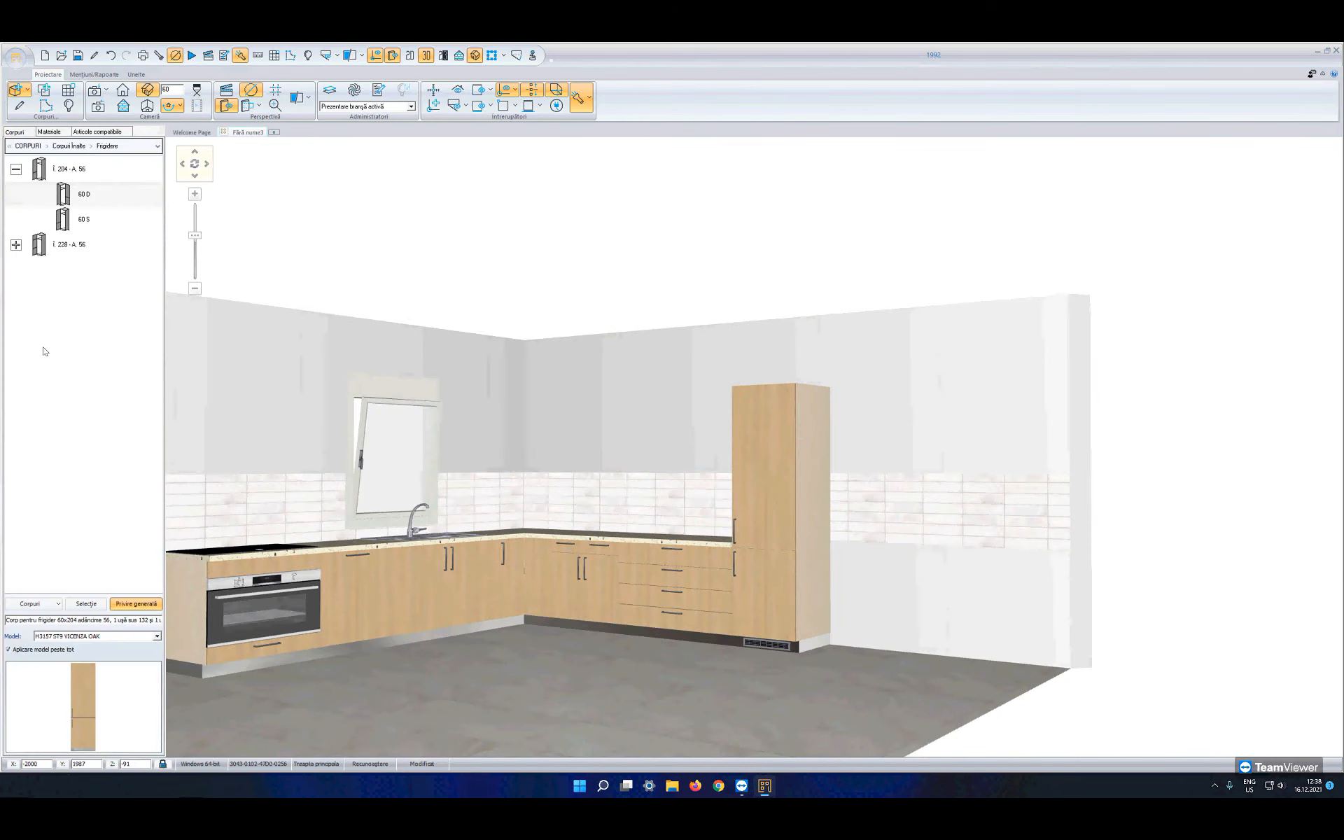
# Step: Place the 60x60x72 D rectangular corner wall cabinet, depth 32, from Corpuri suspendate in the corner of walls 1 and 2
pyautogui.click(72, 199)
pyautogui.press('BackSpace')
pyautogui.press('BackSpace')
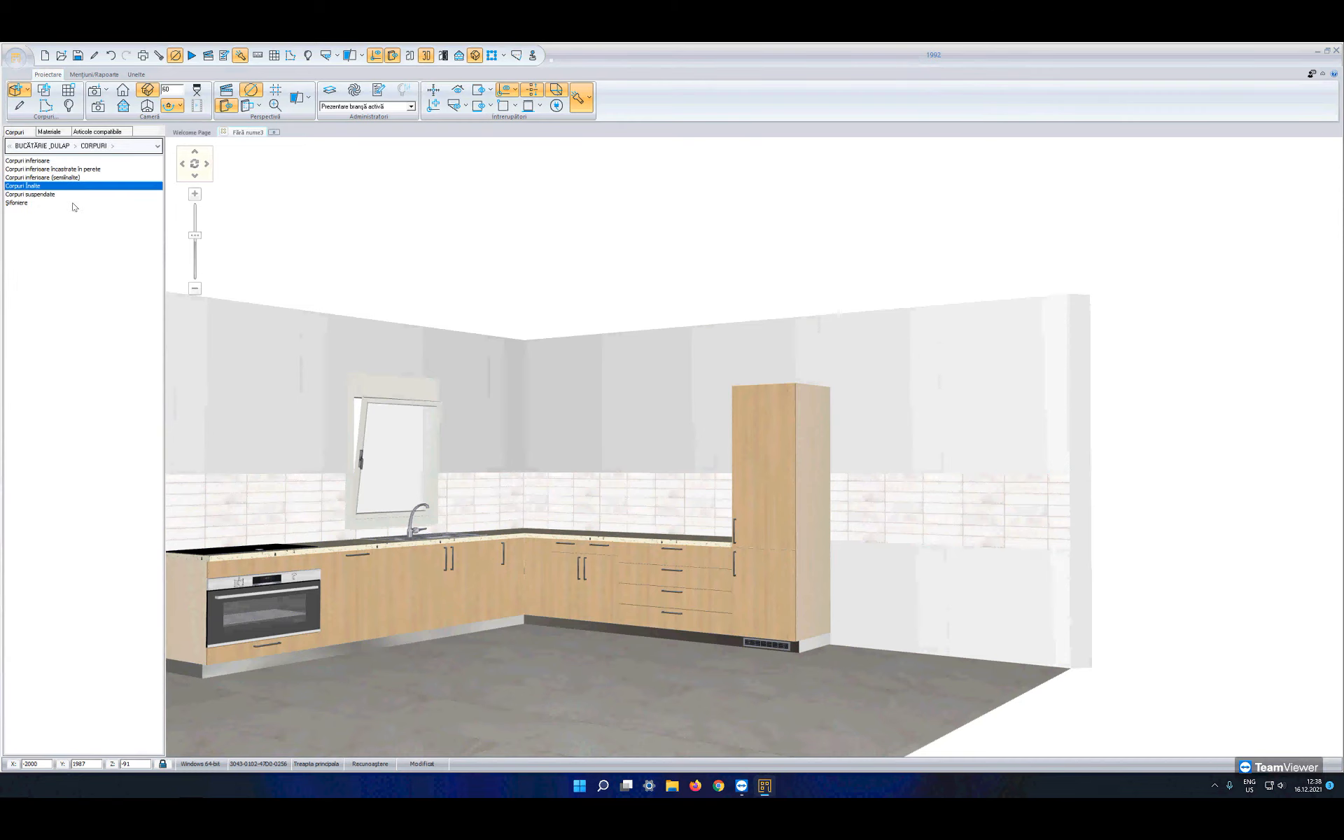
pyautogui.click(26, 195)
pyautogui.doubleClick(25, 194)
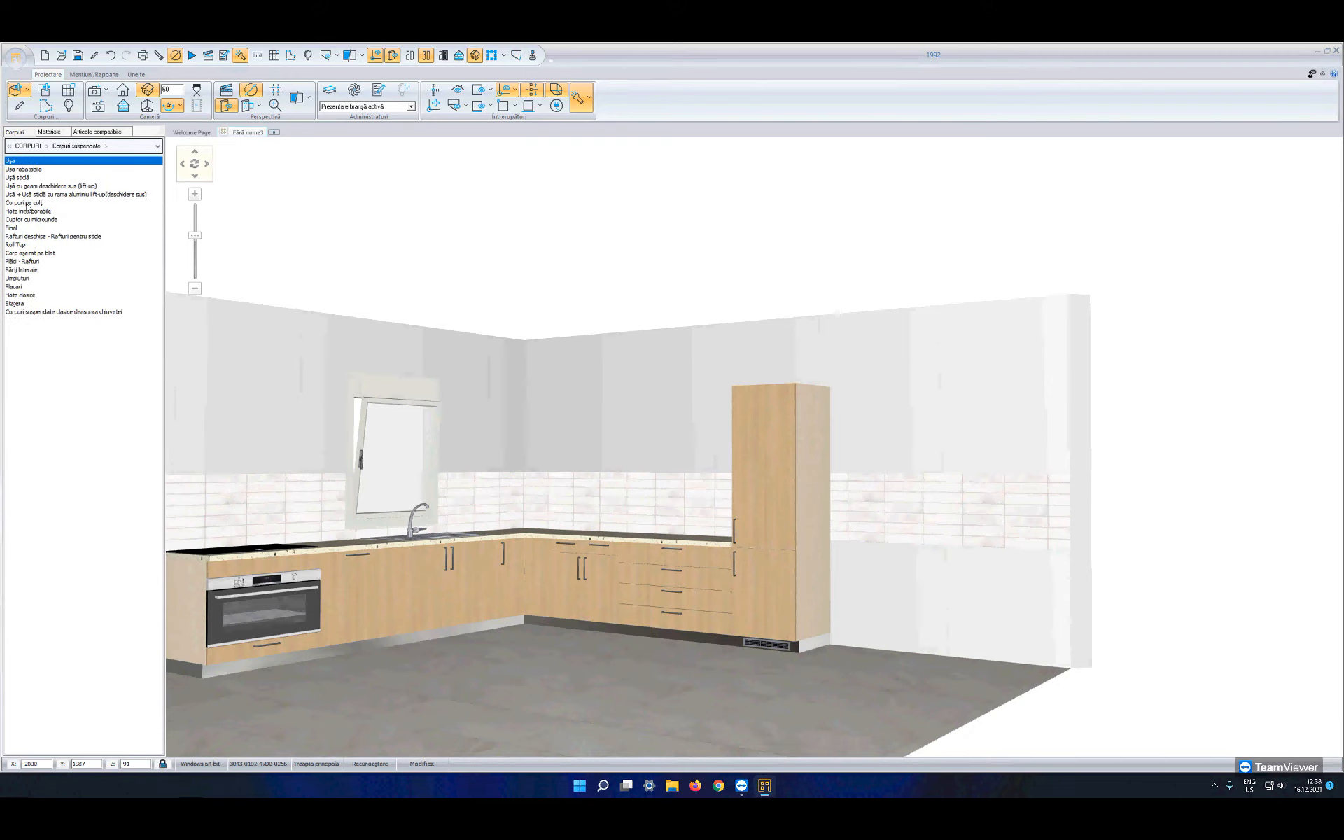
pyautogui.doubleClick(27, 203)
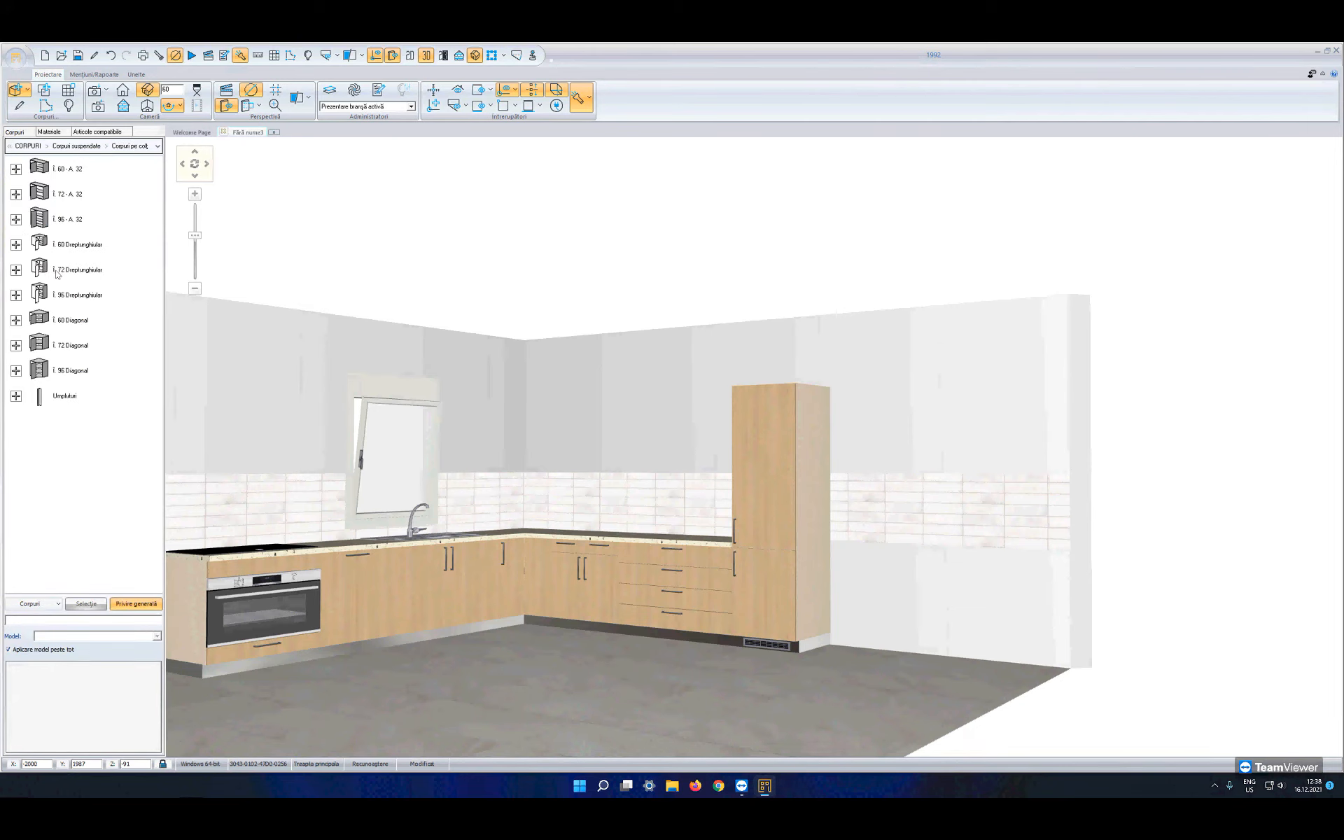
pyautogui.click(16, 270)
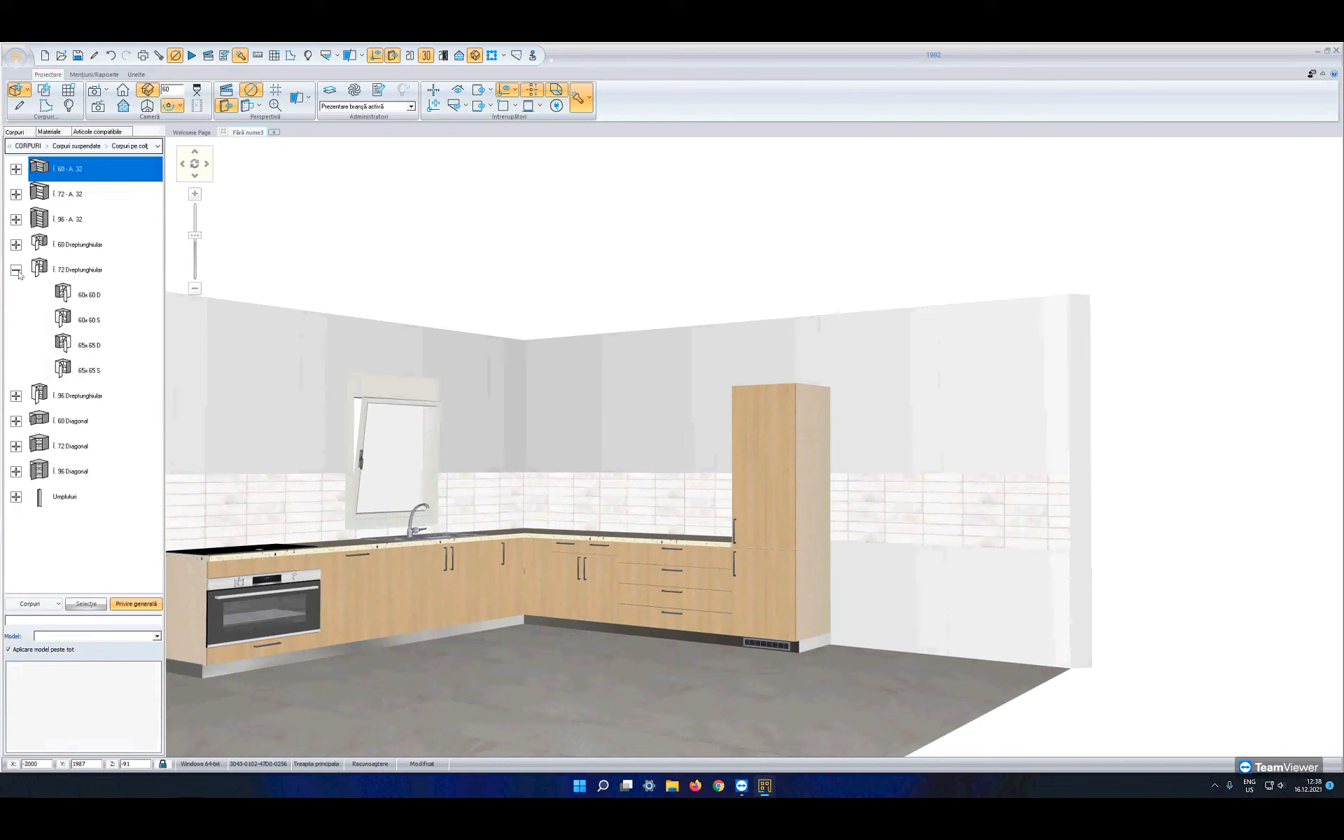
pyautogui.click(80, 301)
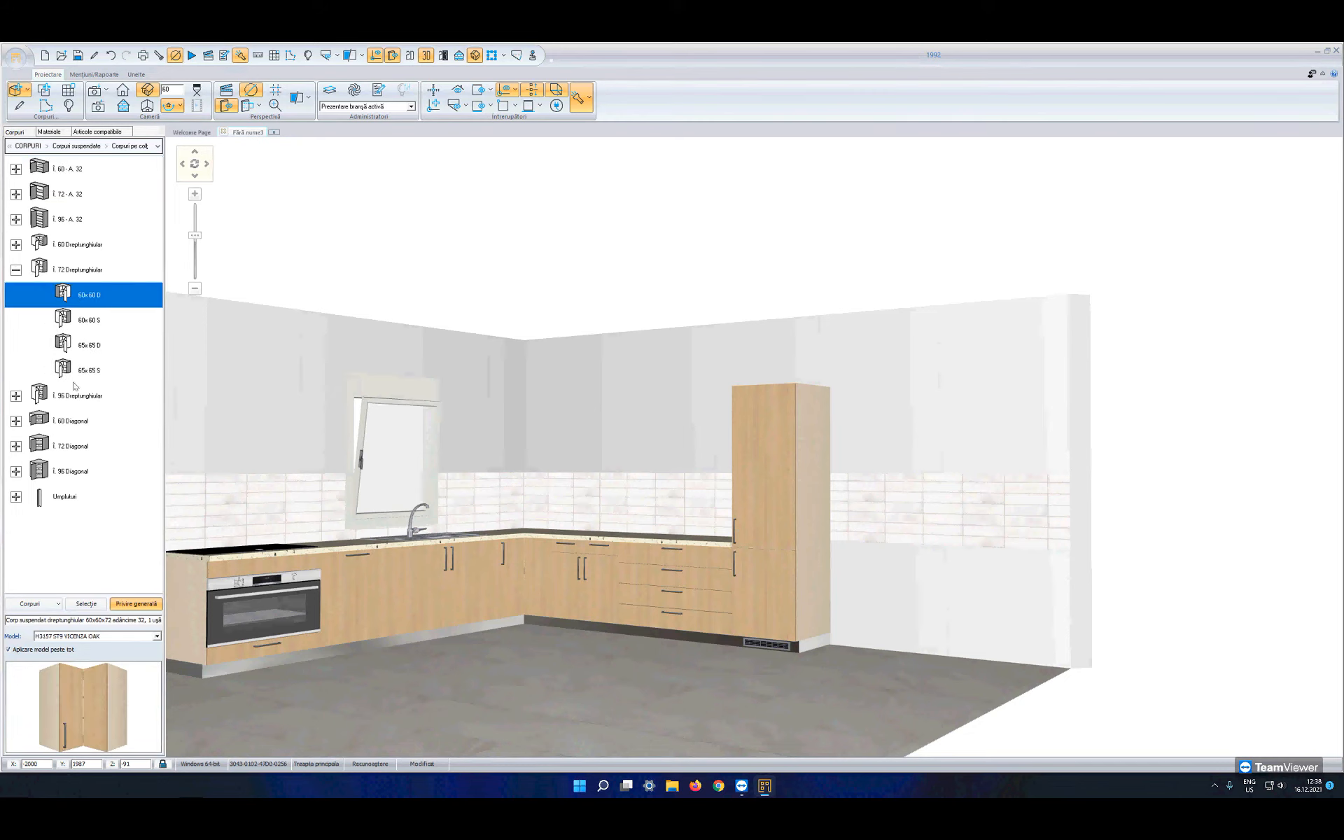
pyautogui.click(85, 603)
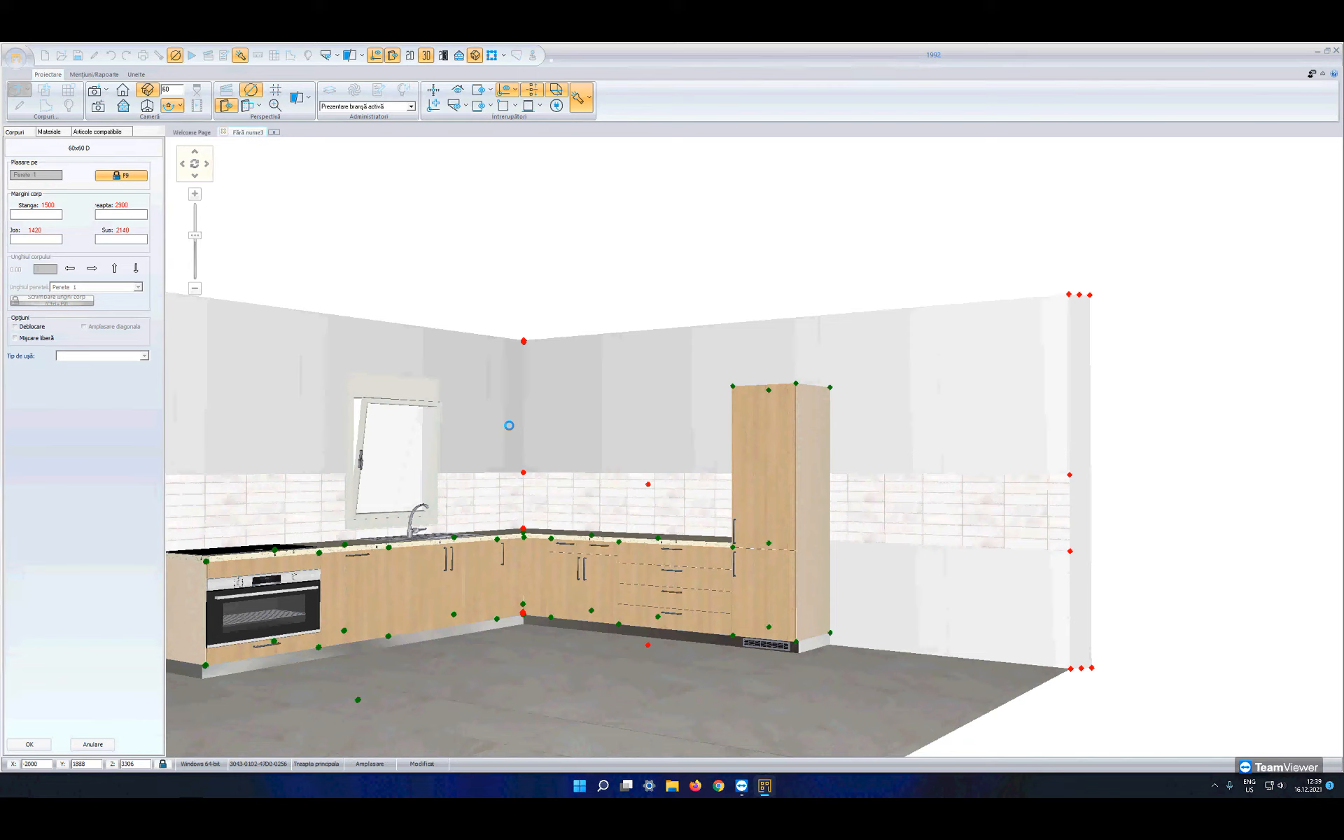
pyautogui.click(518, 433)
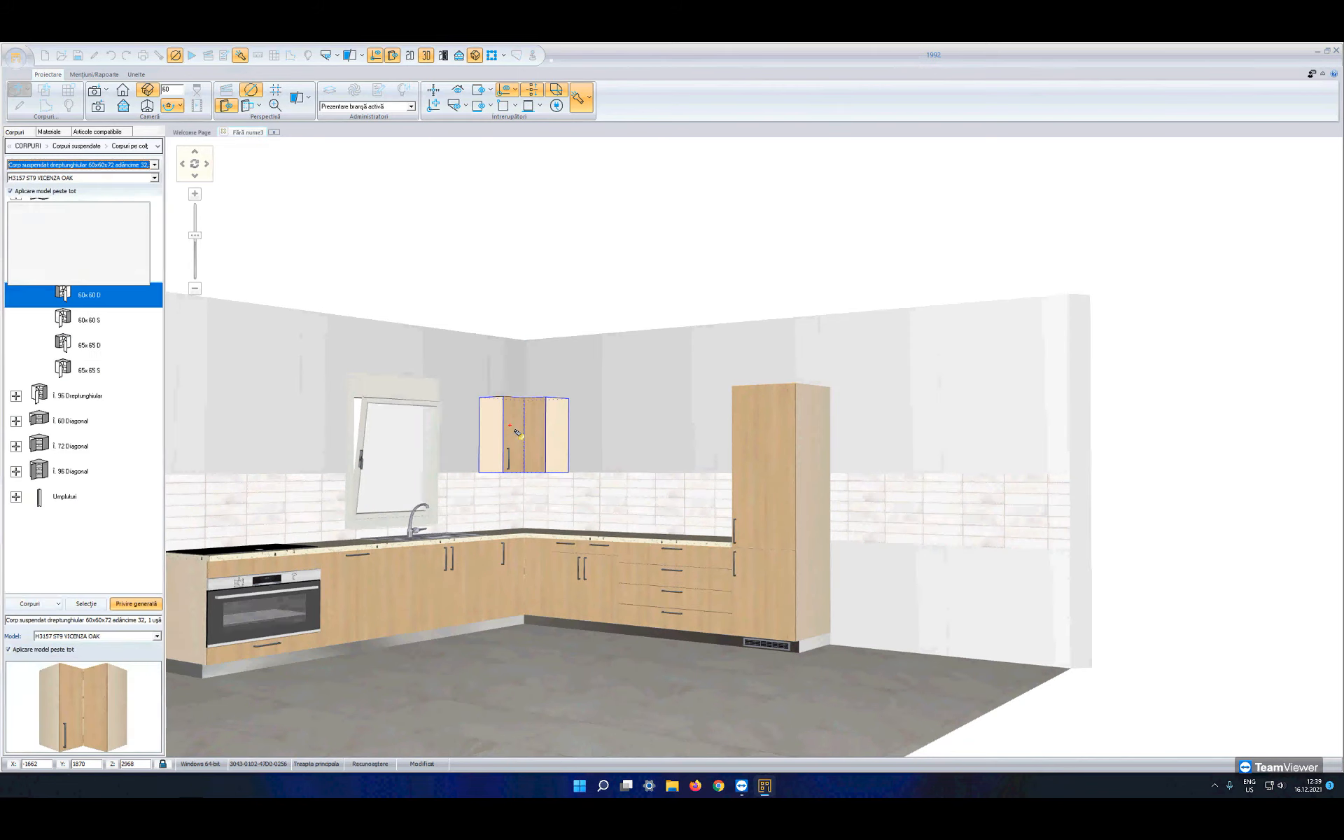
pyautogui.moveTo(510, 425); pyautogui.dragTo(178, 348, button='middle')
pyautogui.press('Escape')
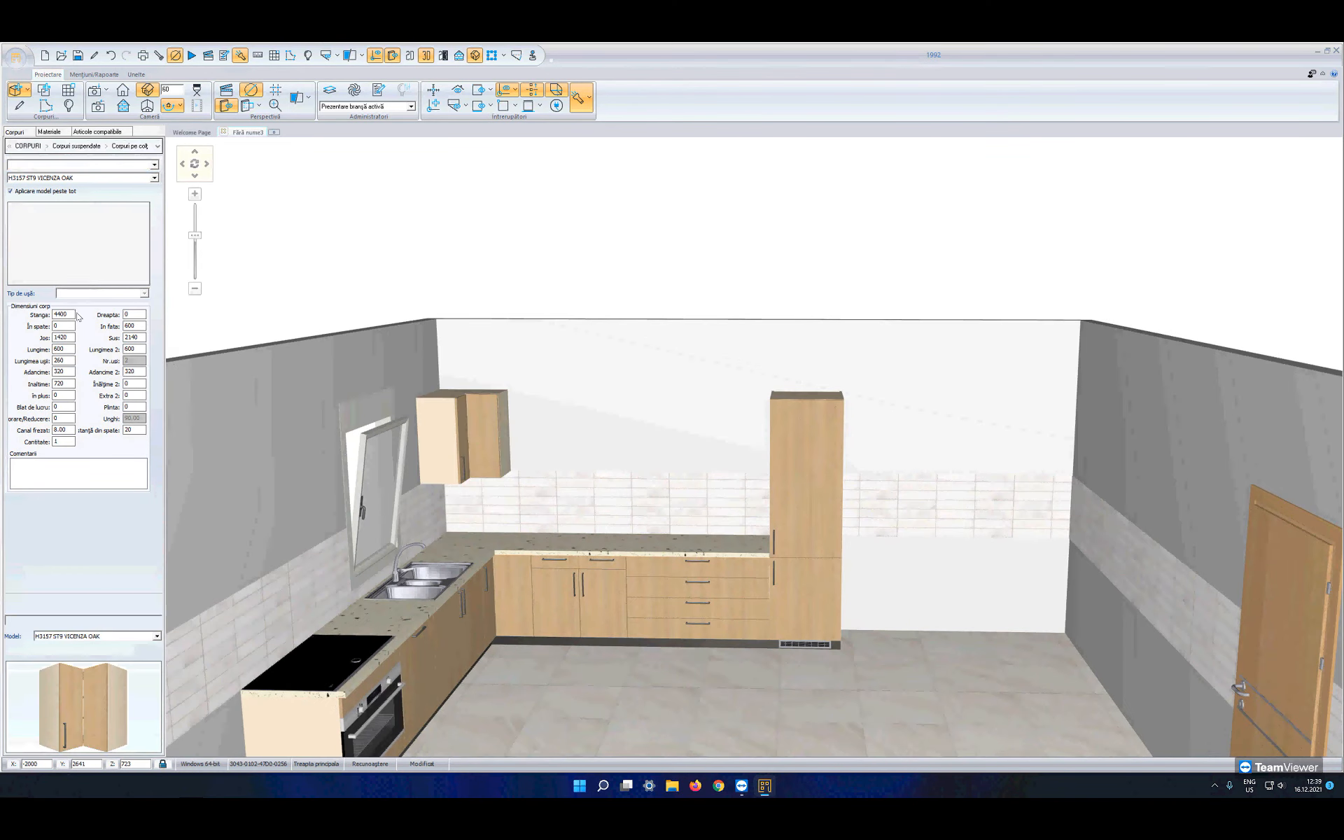
# Step: Place the 80x72 wall cabinet, depth 32, with one lift-up door from Usa rabatabila on wall 2 directly beside the corner wall cabinet
pyautogui.rightClick(82, 299)
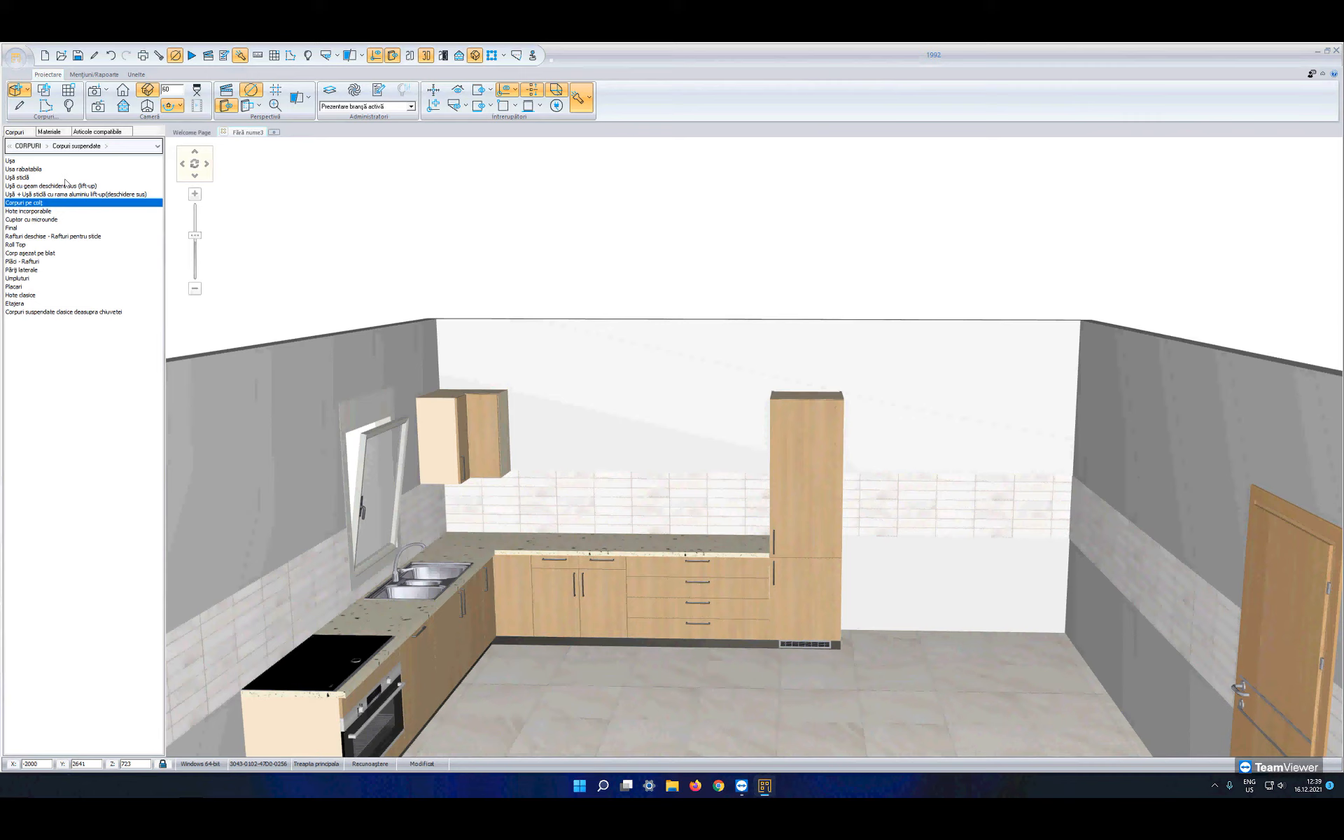
pyautogui.click(31, 171)
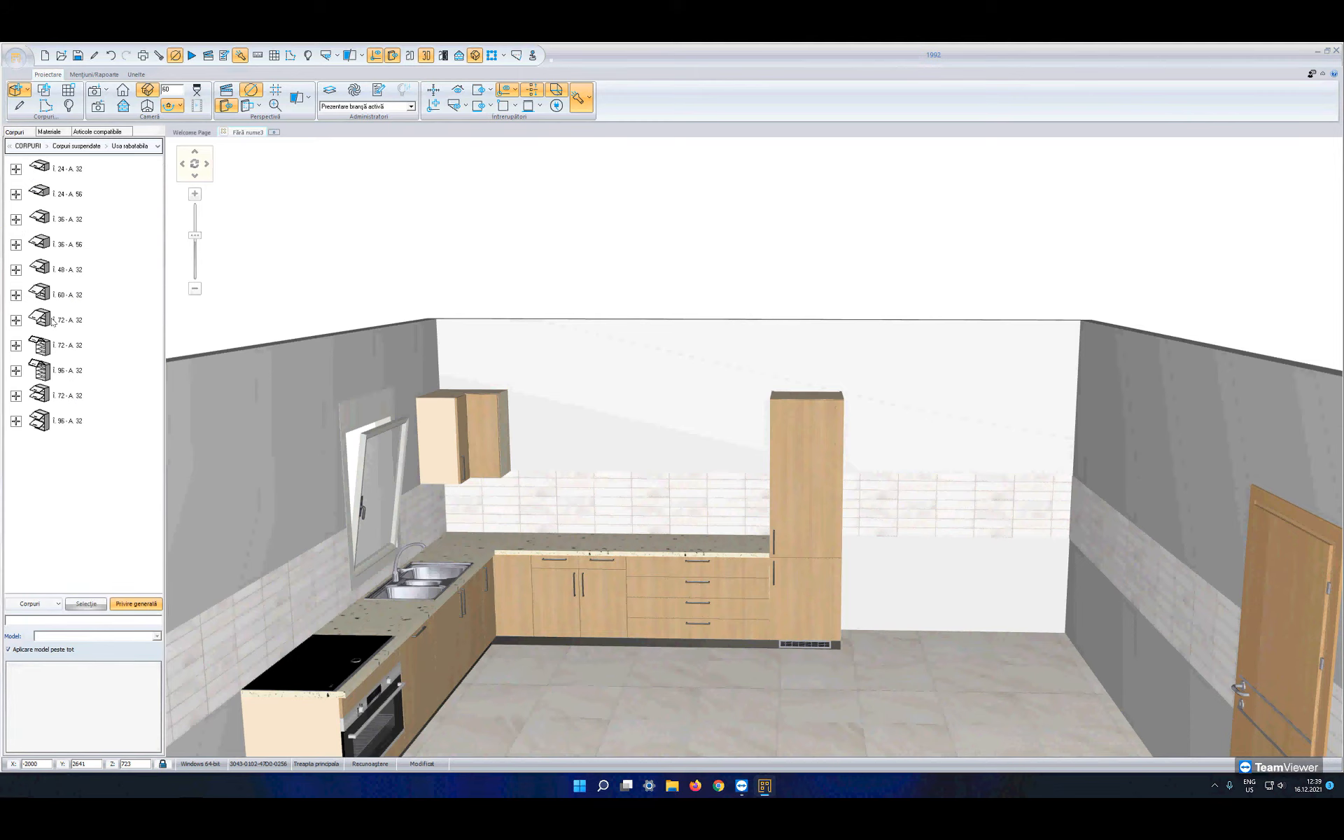
pyautogui.click(16, 320)
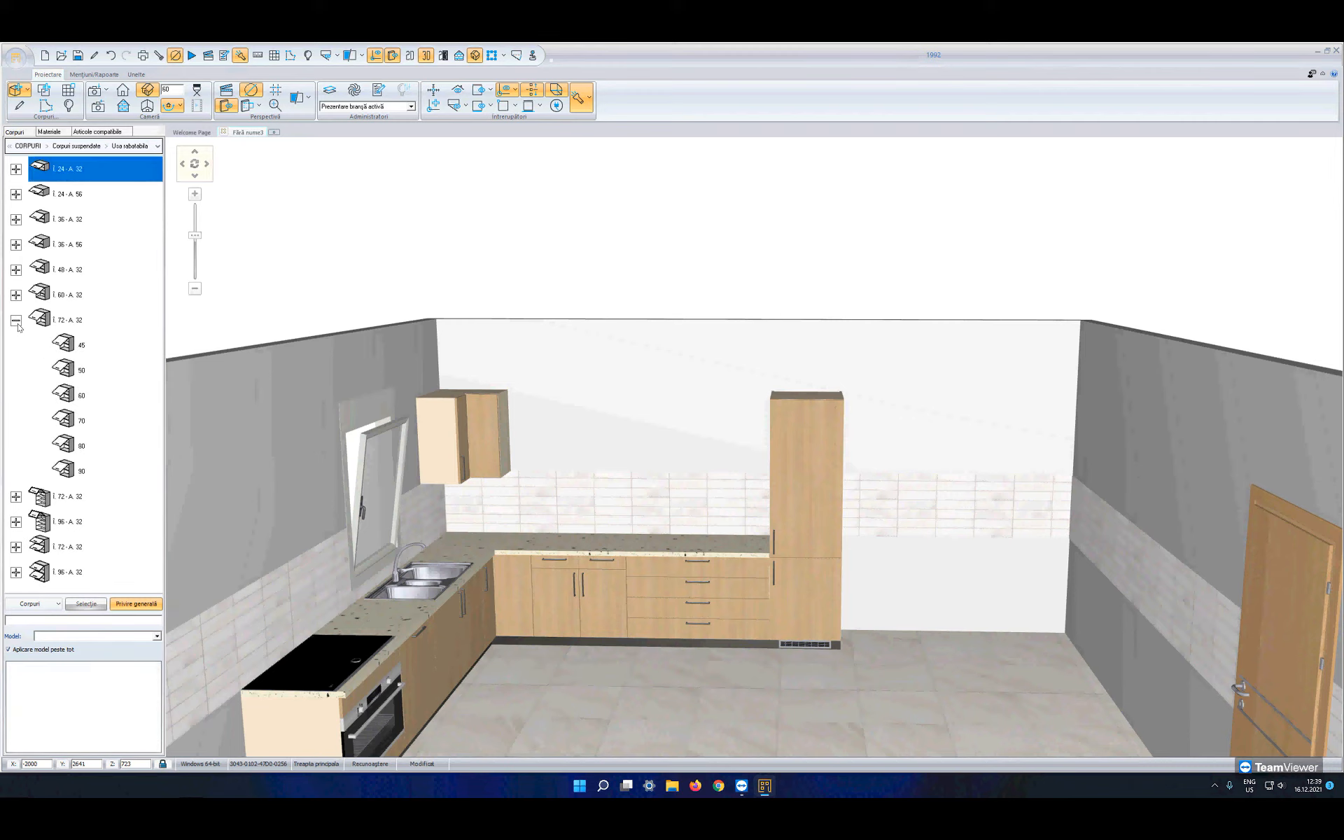
pyautogui.click(70, 446)
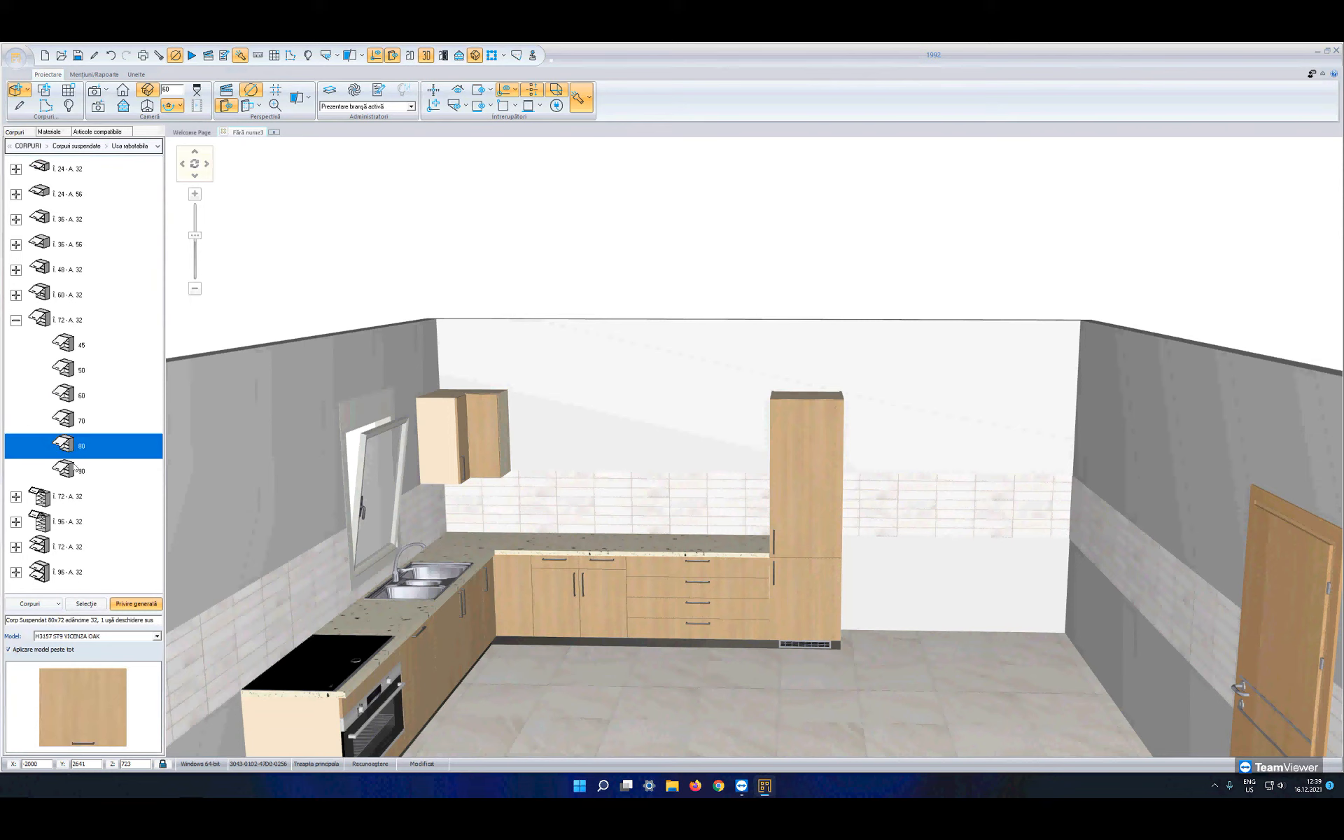
pyautogui.click(86, 605)
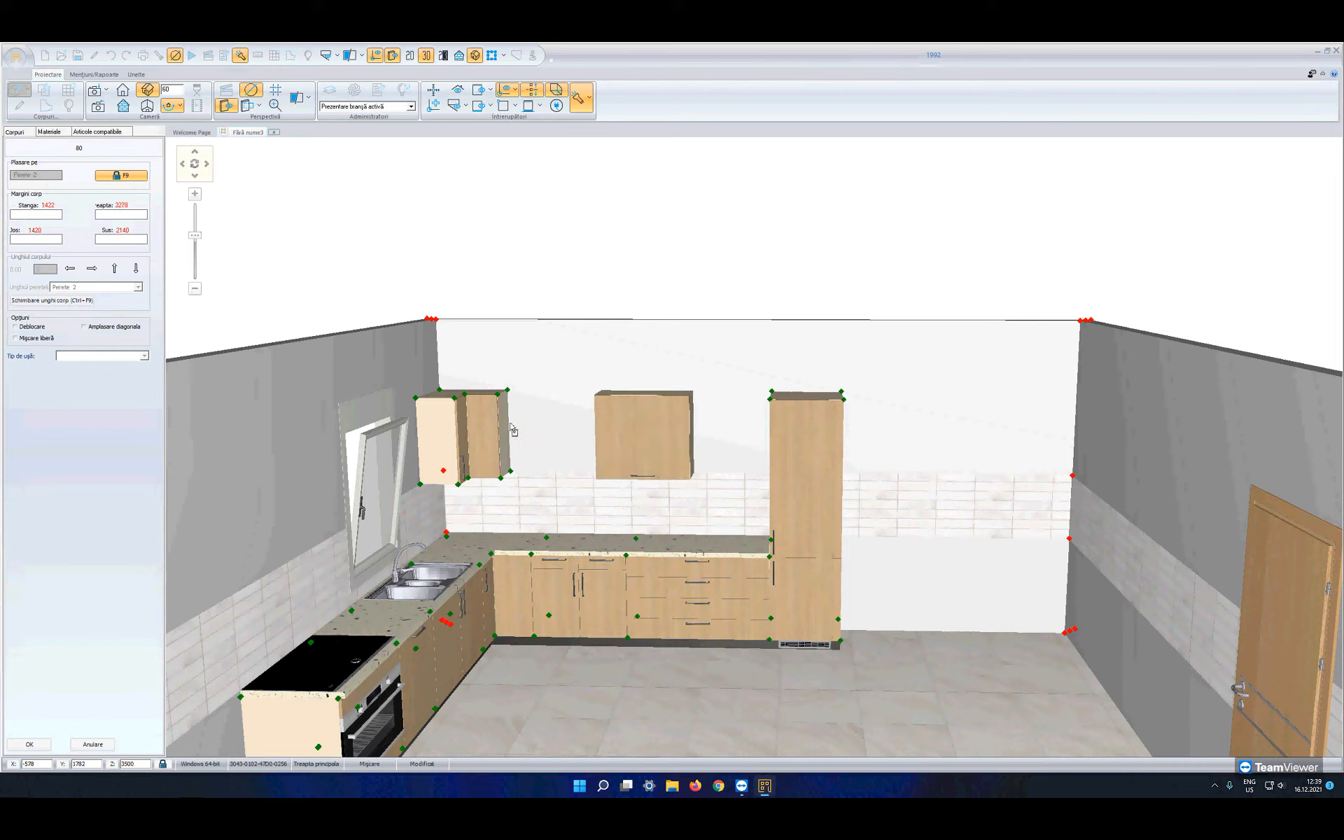
pyautogui.click(464, 422)
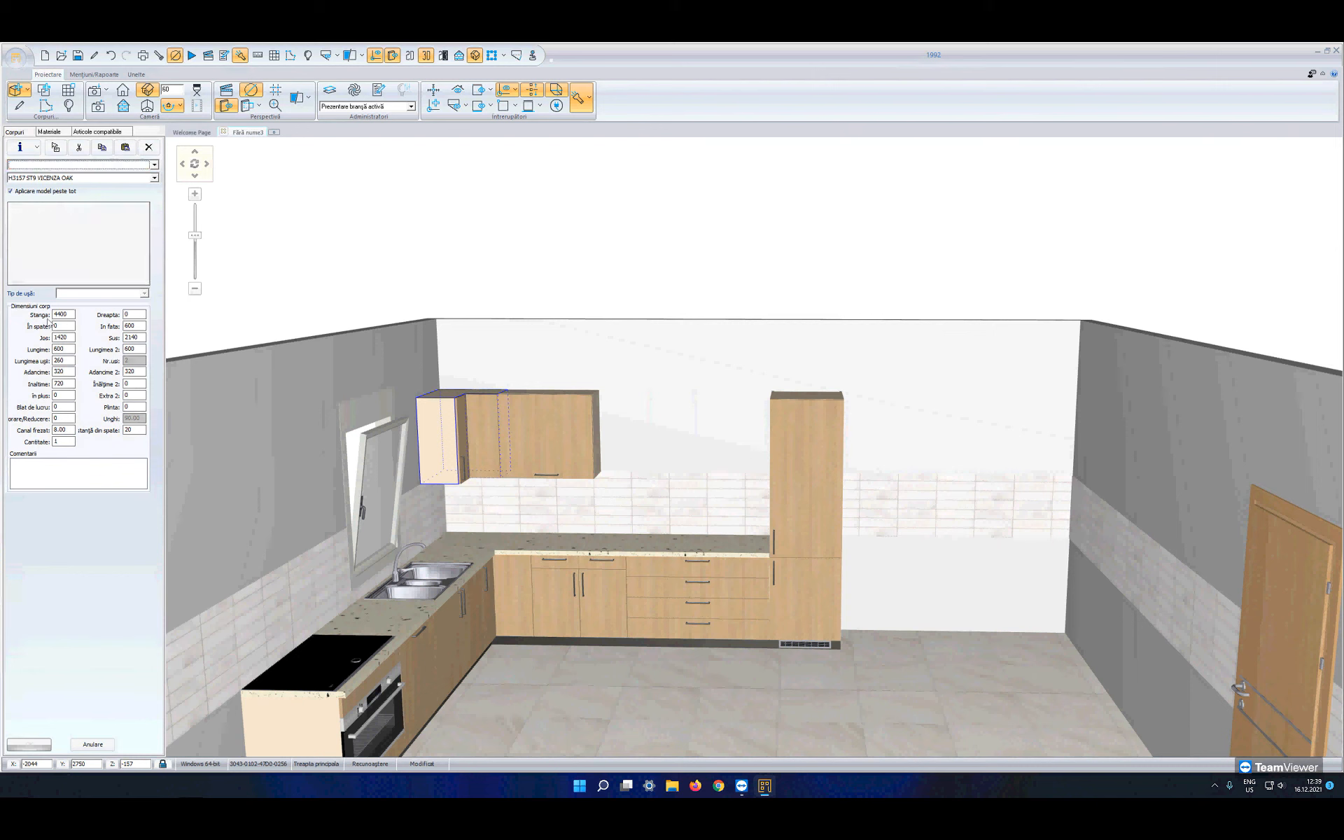
# Step: Place the 80x72 wall cabinet, depth 32, with two glass doors from Ușă sticlă on wall 2 directly beside the lift-up cabinet
pyautogui.click(63, 384)
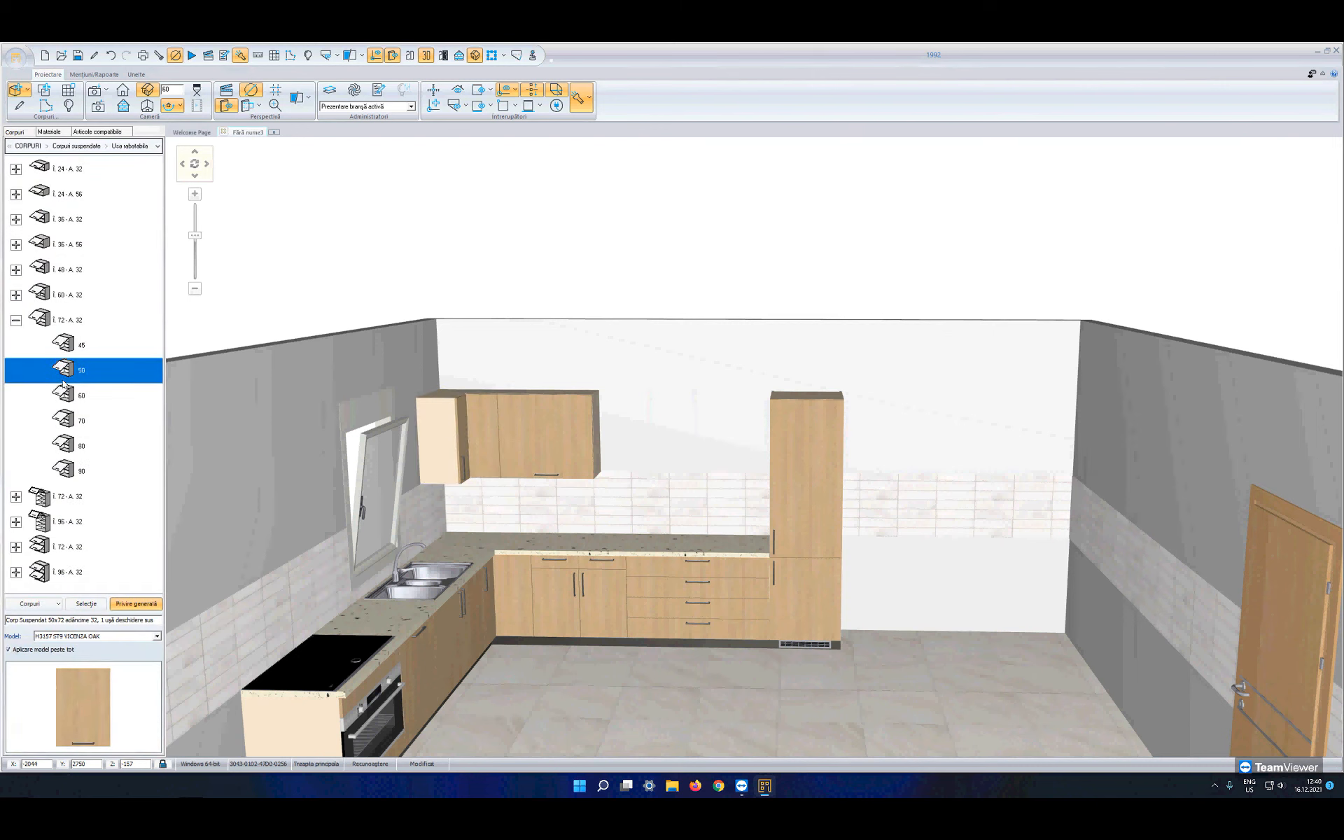
pyautogui.click(76, 146)
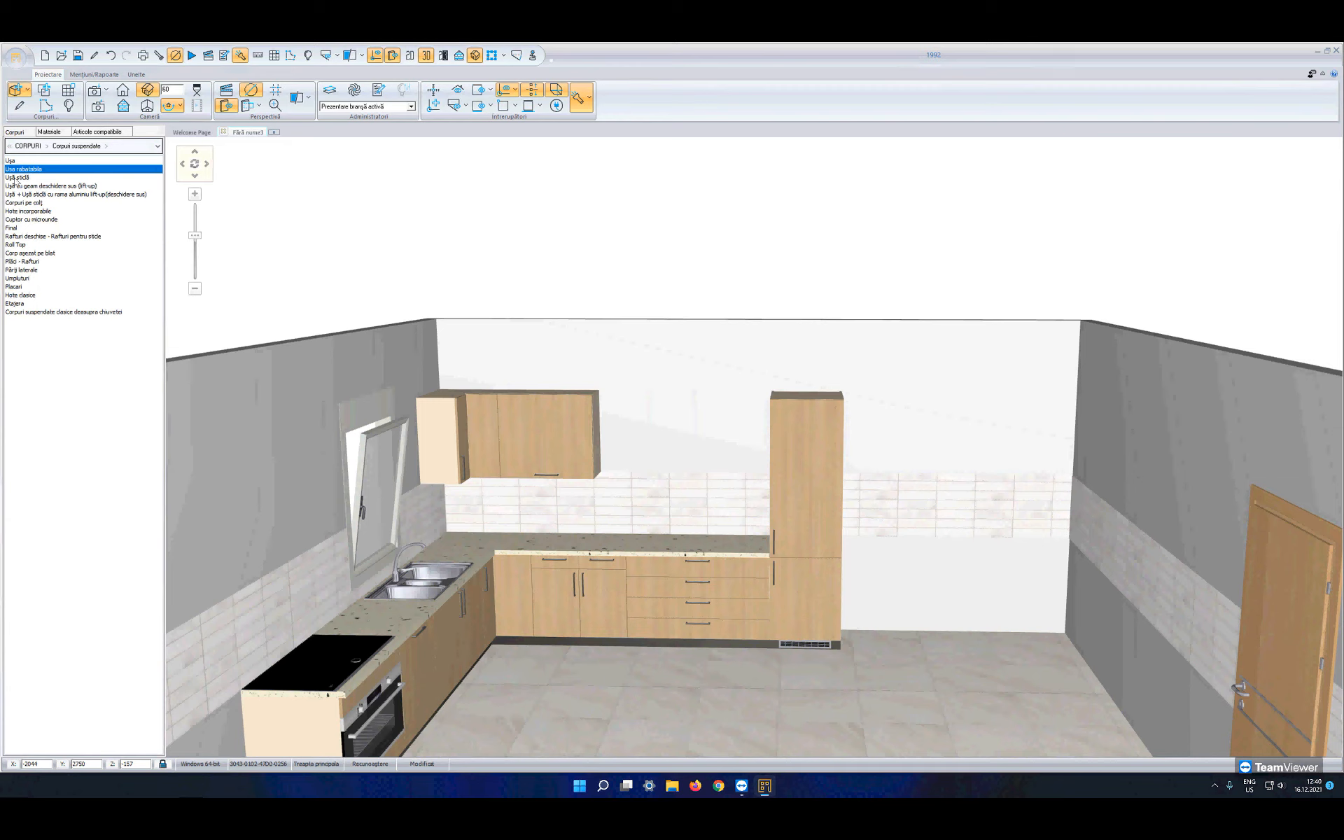
pyautogui.doubleClick(15, 178)
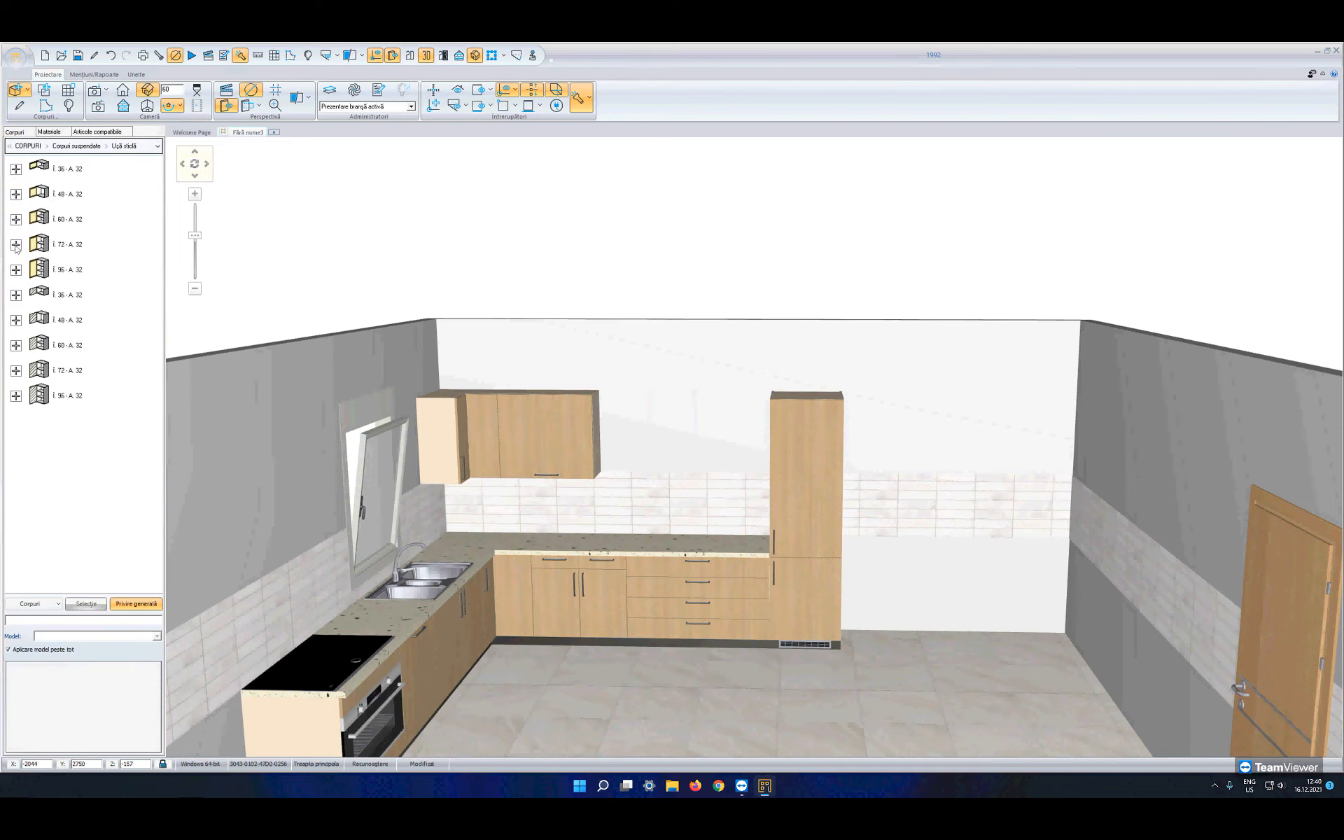
pyautogui.click(15, 245)
pyautogui.scroll(-2, 54, 413)
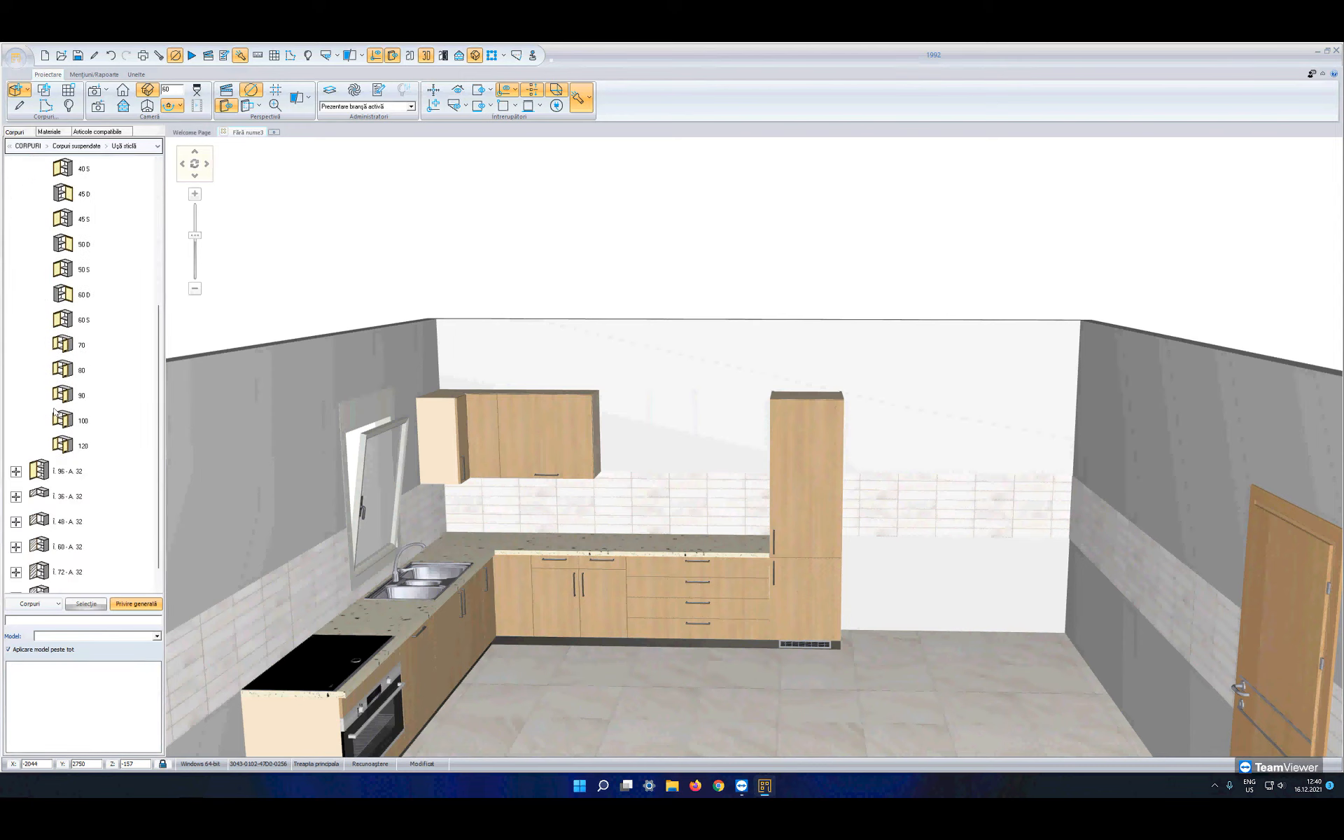
pyautogui.click(71, 376)
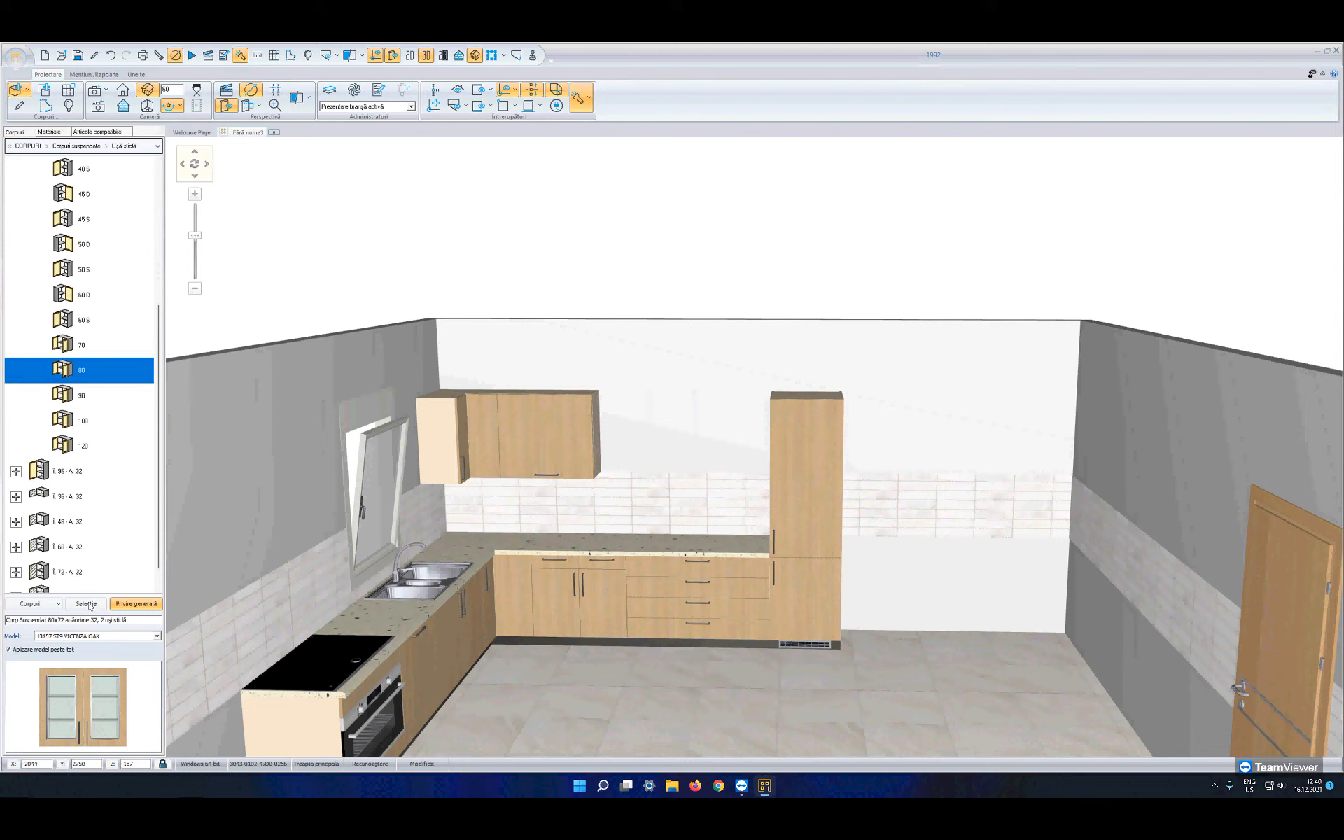
pyautogui.click(87, 605)
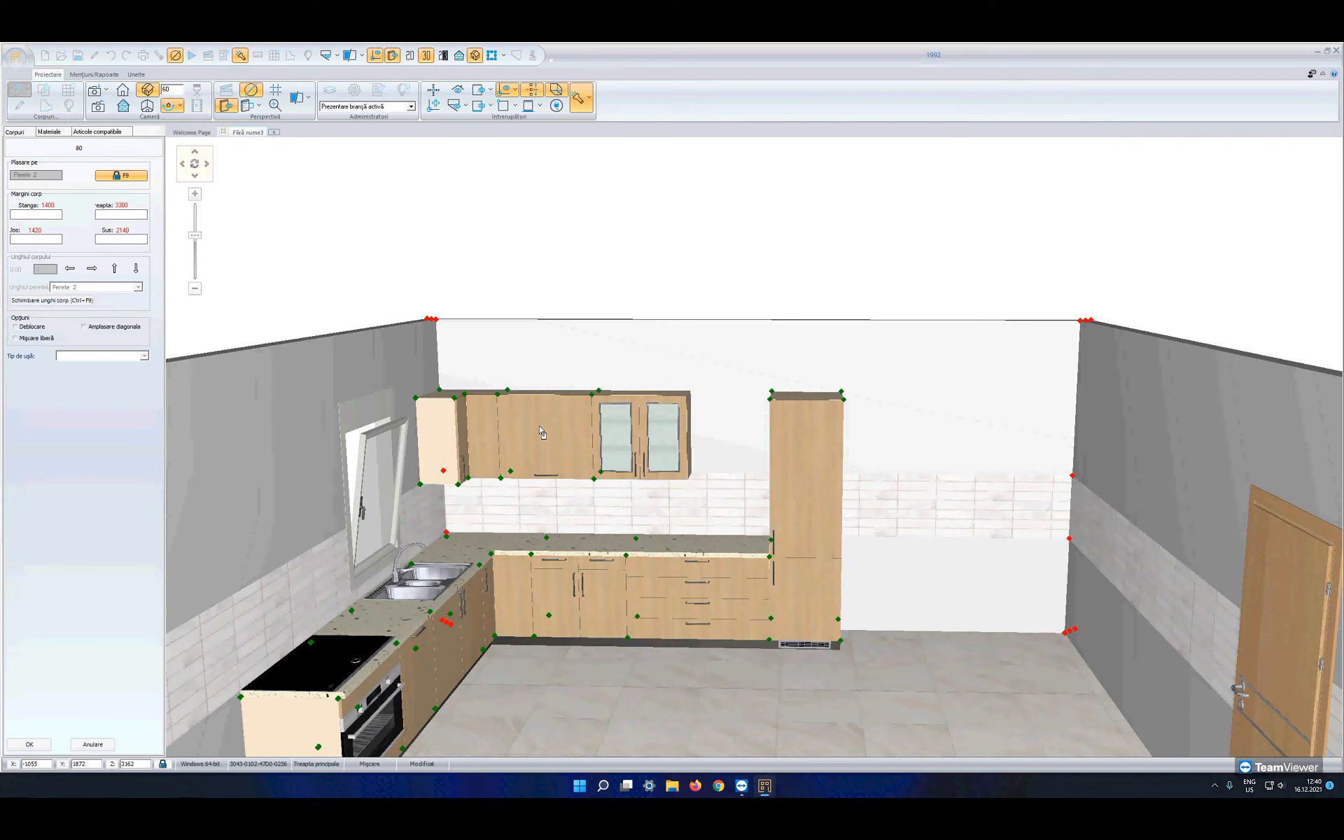
pyautogui.click(541, 432)
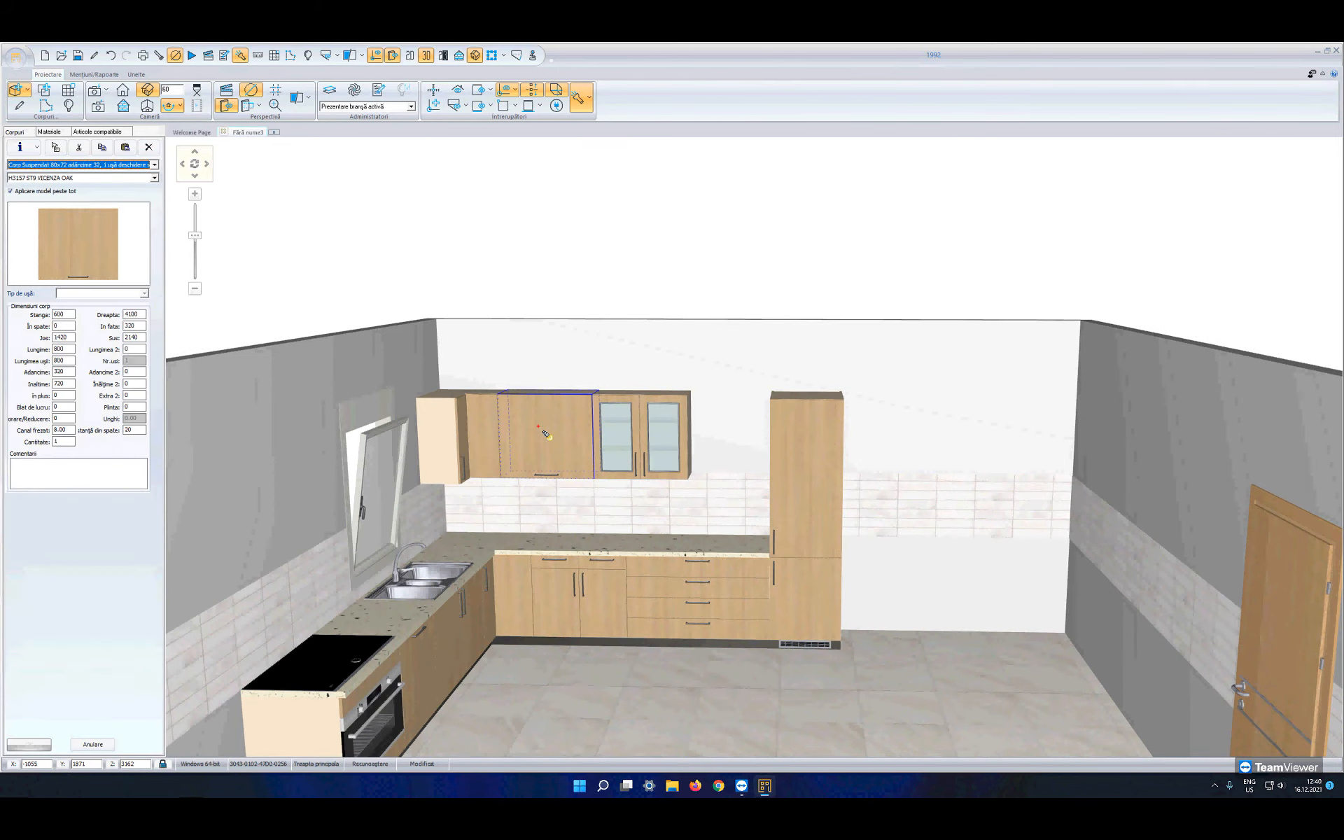
# Step: Check in the 2D plan the gap on wall 2 between the glass-door wall cabinet and the fridge cabinet, and return to 3D
pyautogui.click(639, 417)
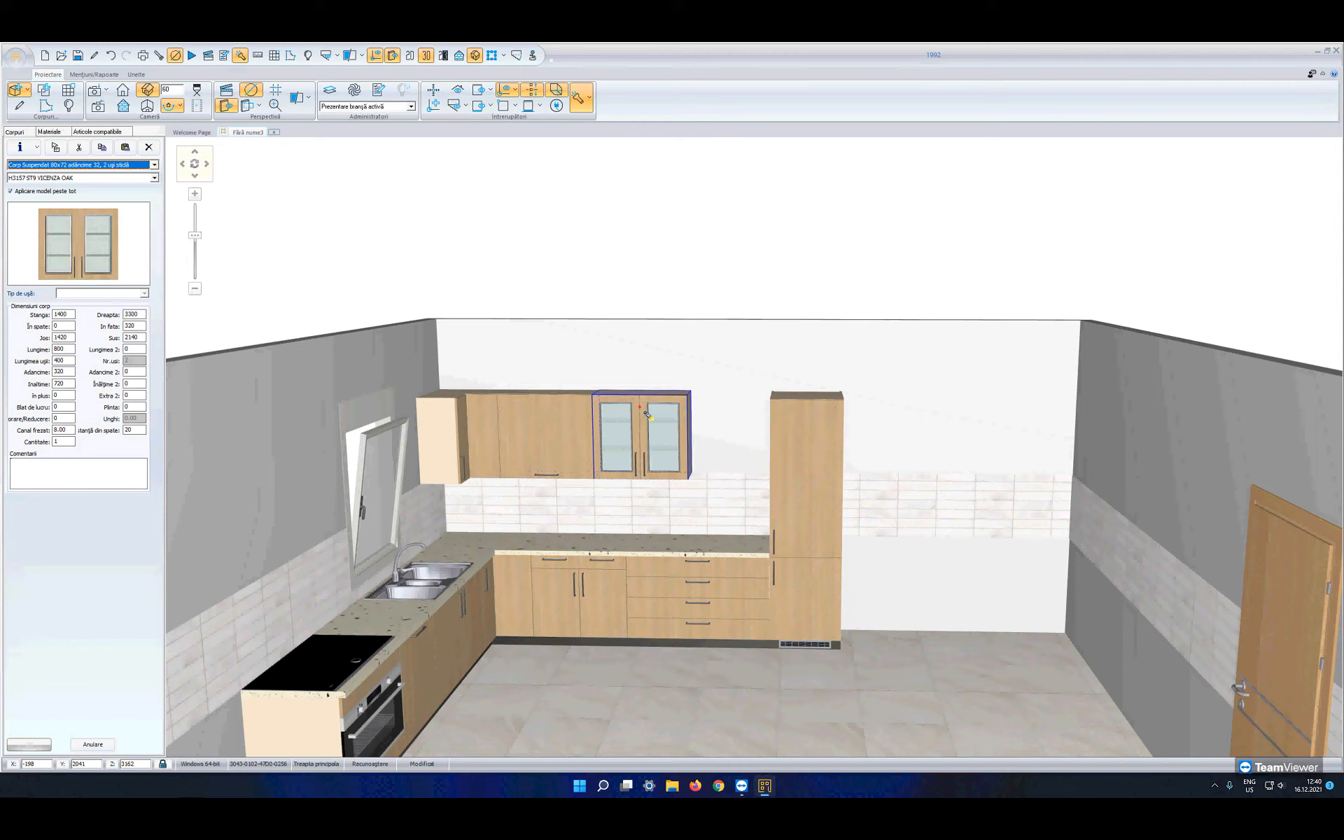
pyautogui.click(817, 434)
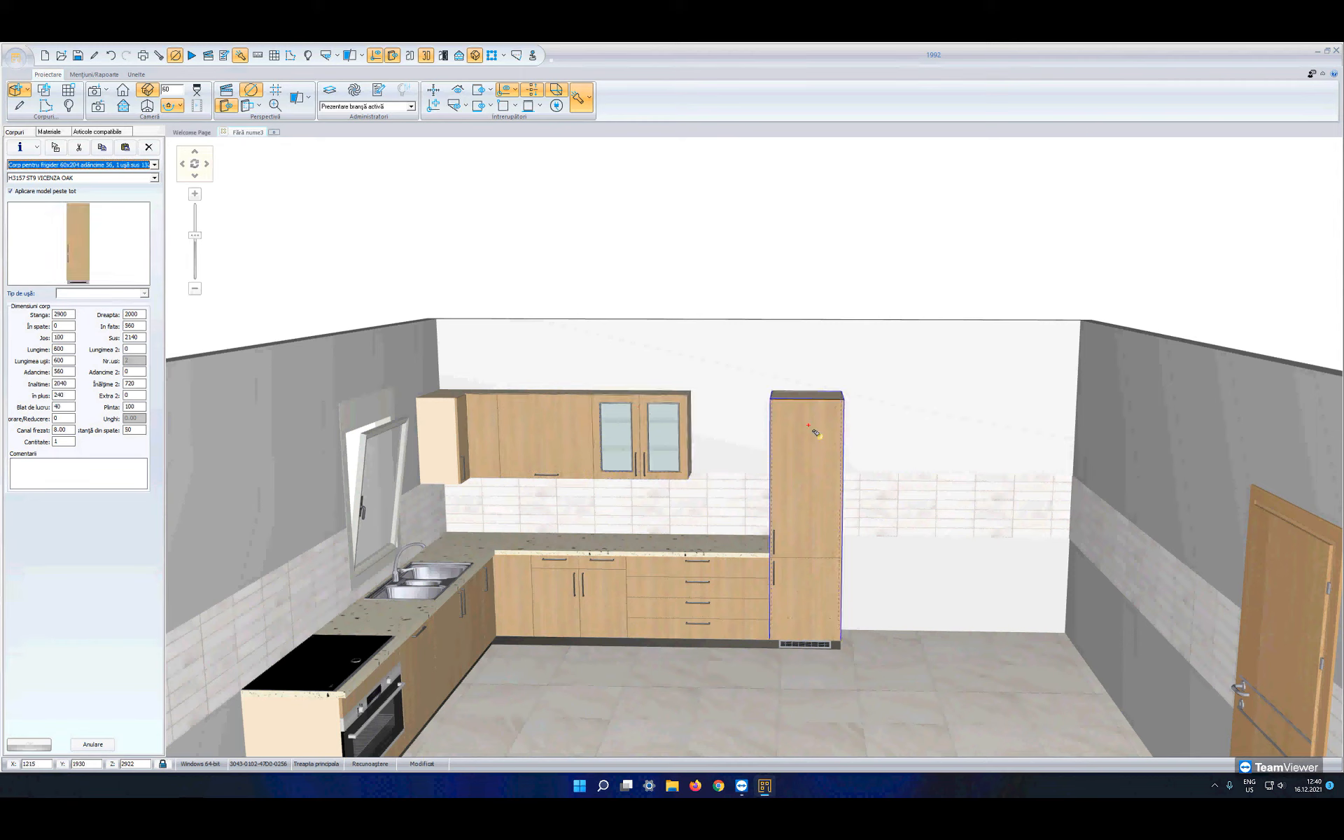
pyautogui.click(409, 56)
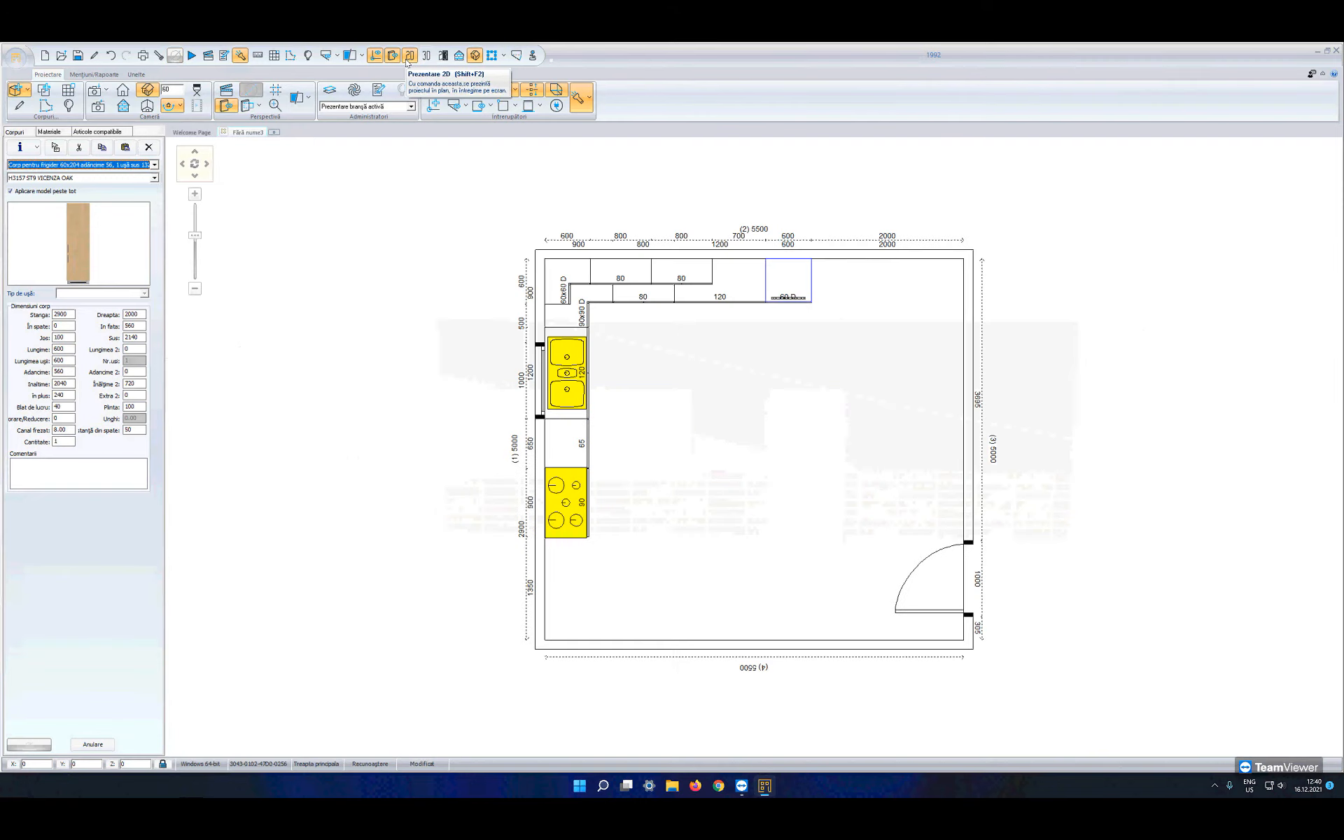
pyautogui.click(736, 279)
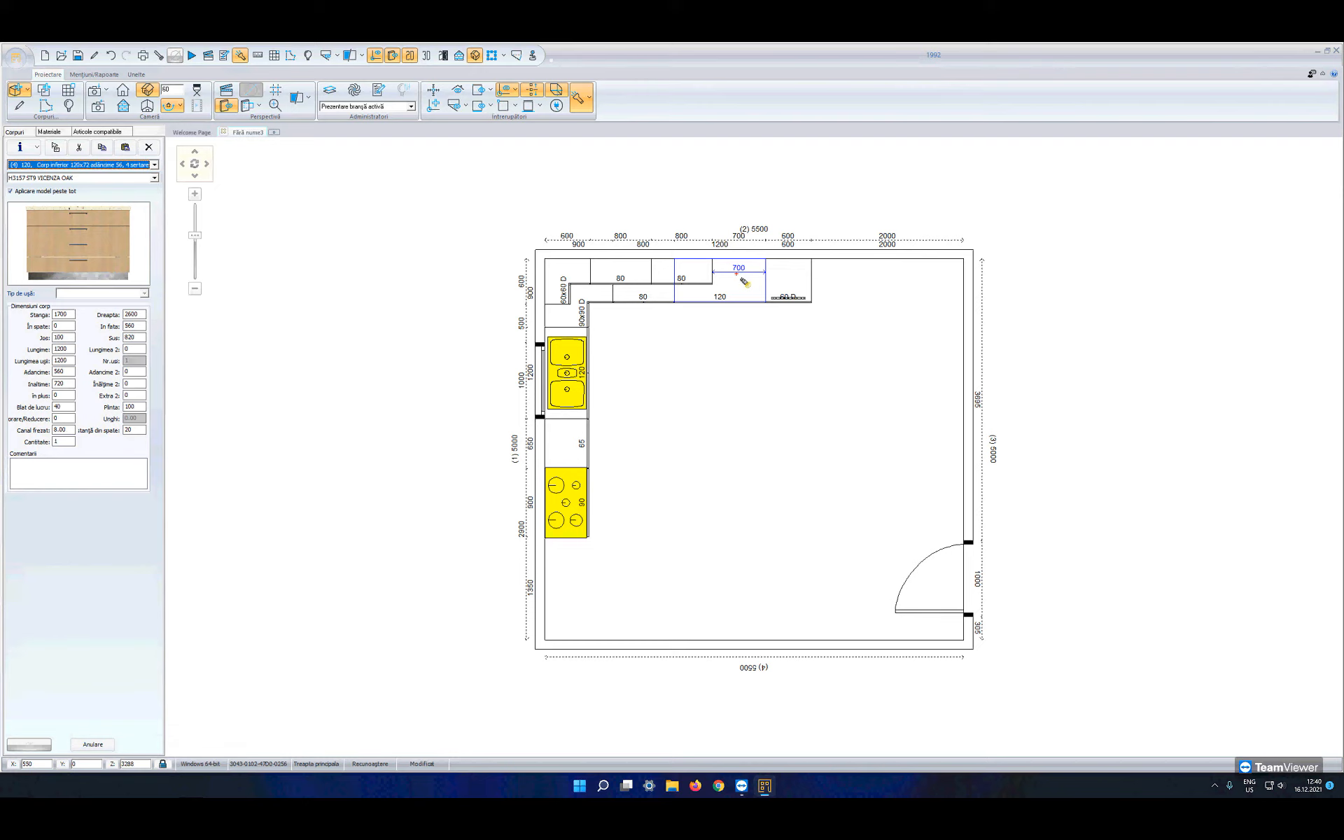
pyautogui.click(427, 56)
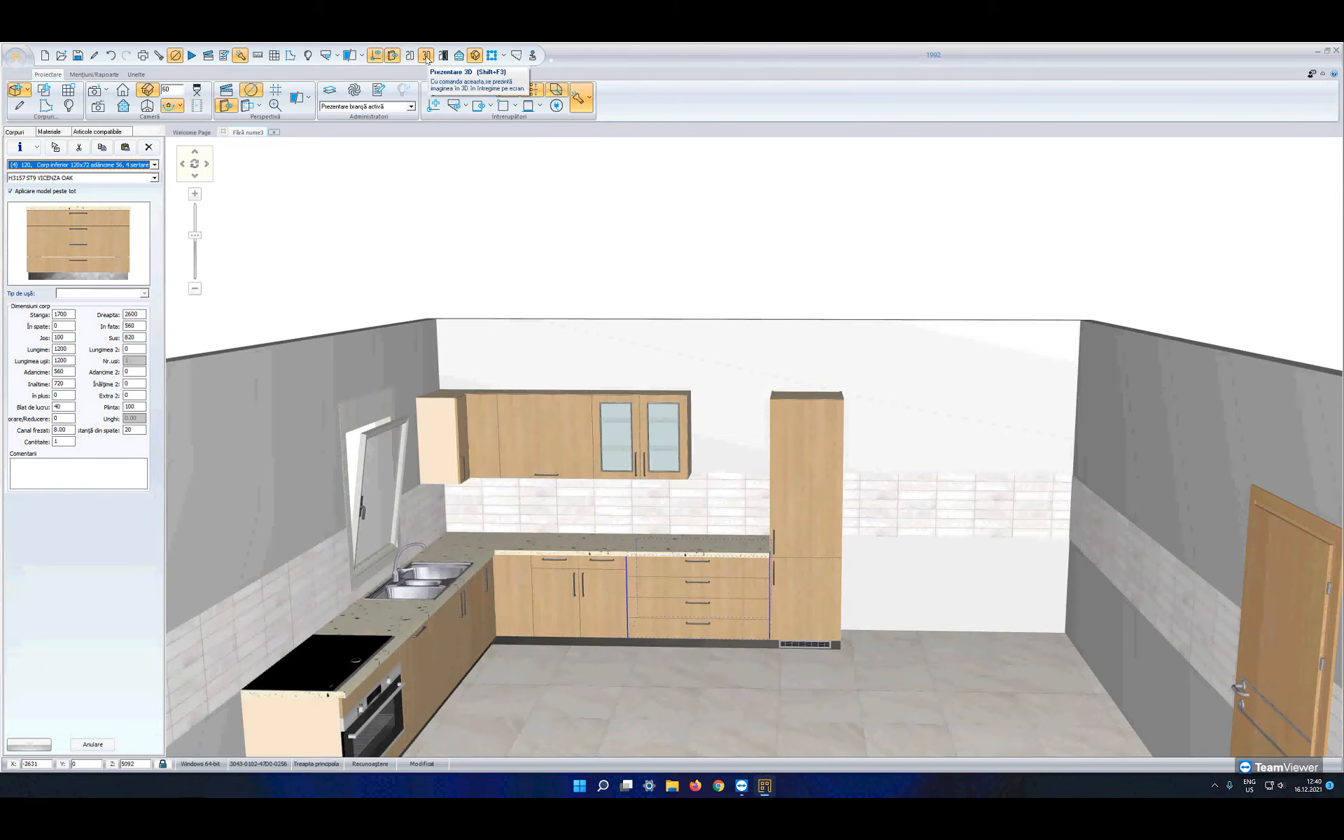
# Step: Place the 70x72 two-door wall cabinet, depth 32, from Corpuri suspendate, Ușa between the glass-door cabinet and the fridge cabinet
pyautogui.press('Escape')
pyautogui.click(100, 377)
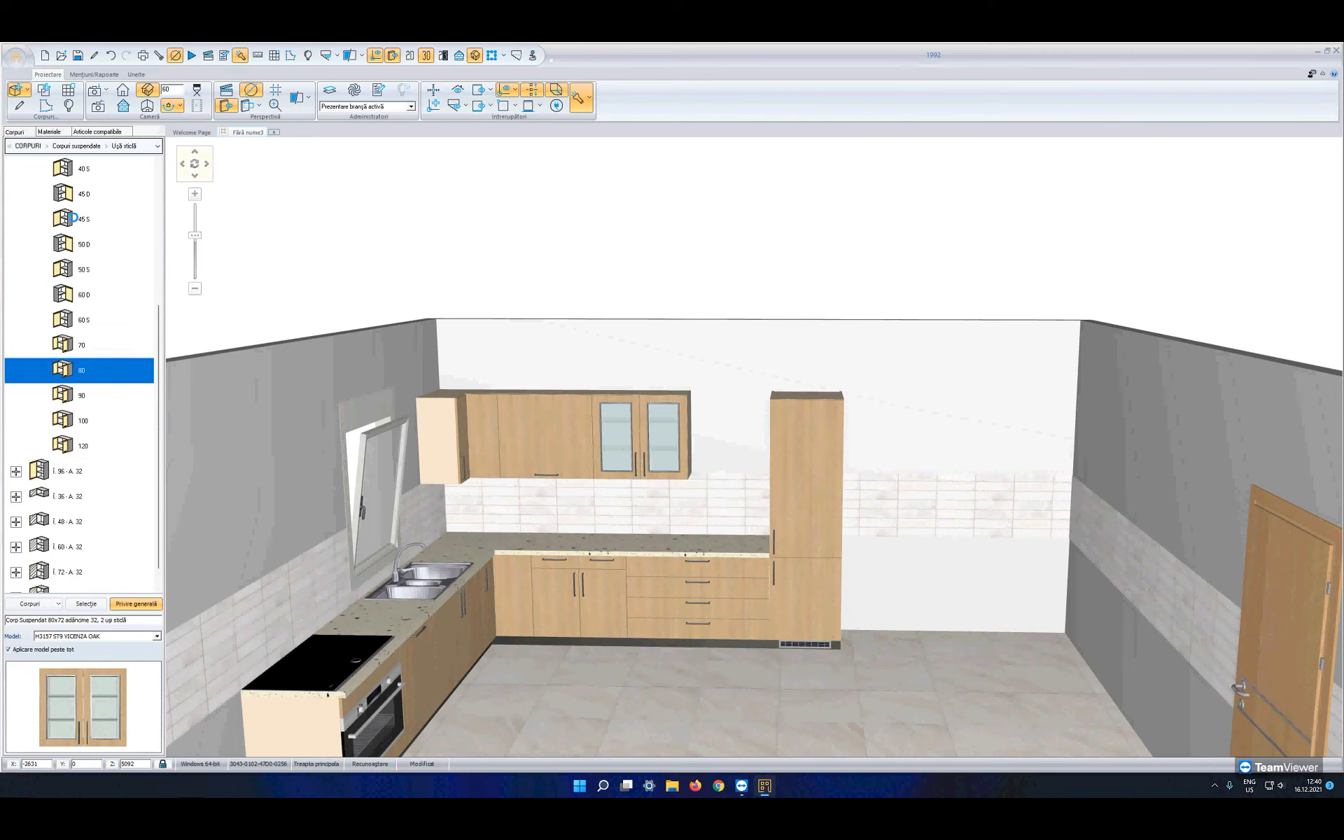
pyautogui.click(77, 146)
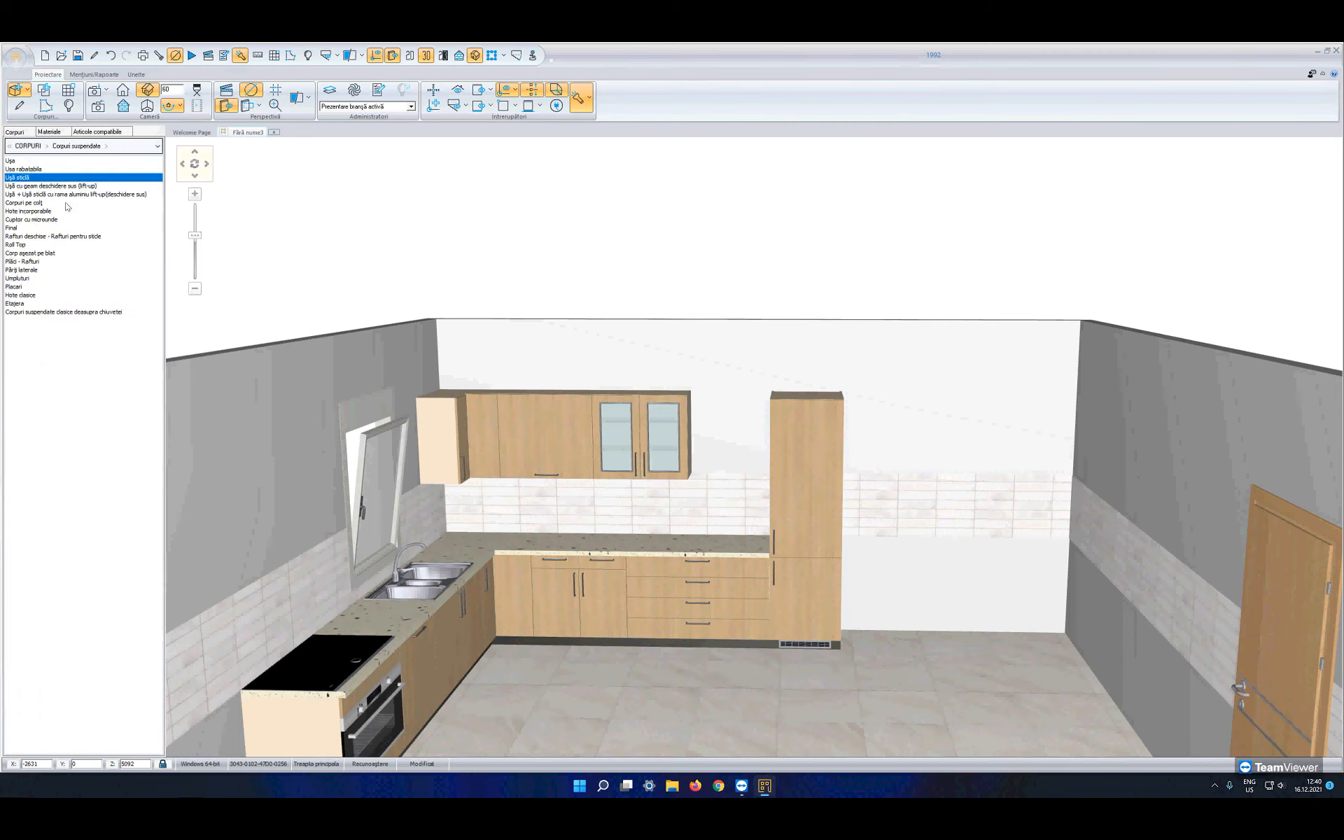
pyautogui.doubleClick(17, 162)
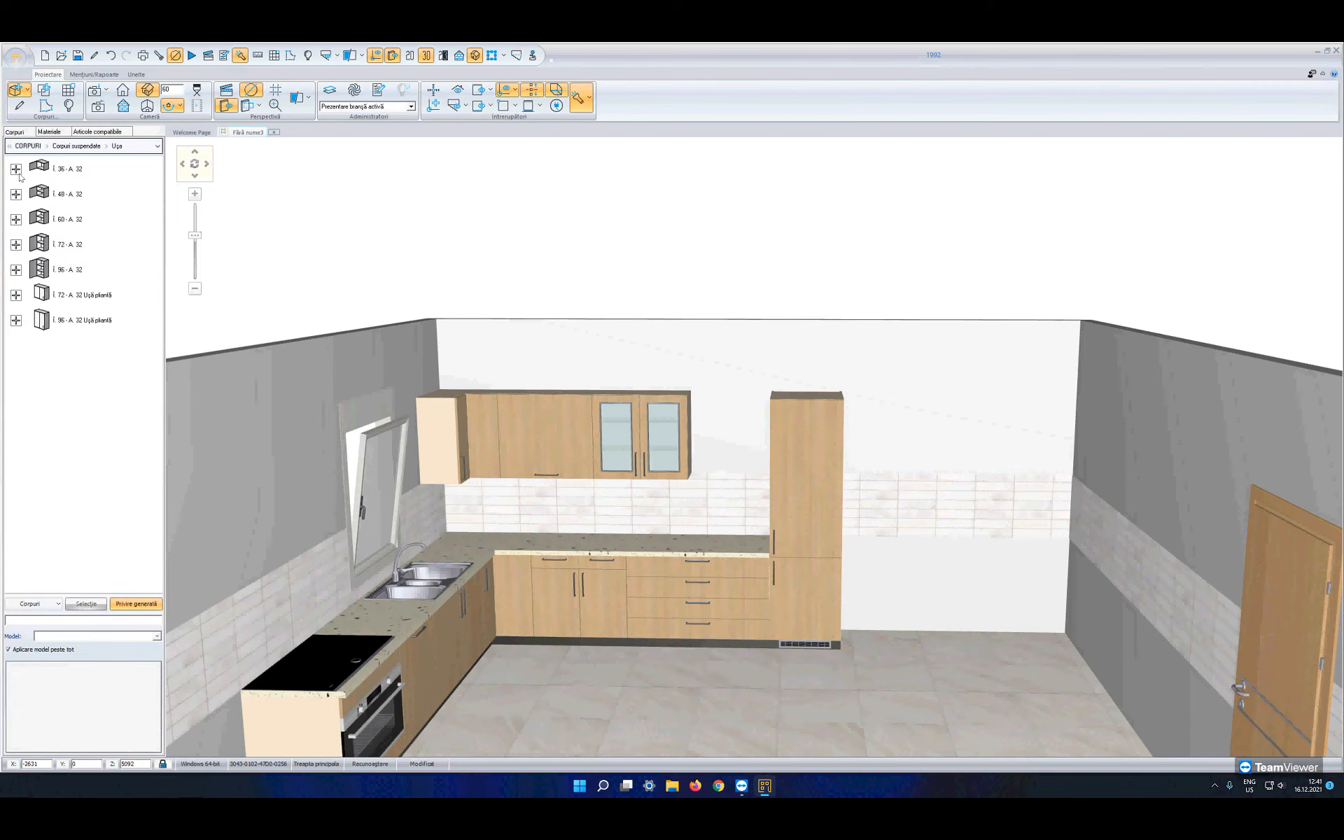
pyautogui.click(15, 245)
pyautogui.scroll(-5, 57, 442)
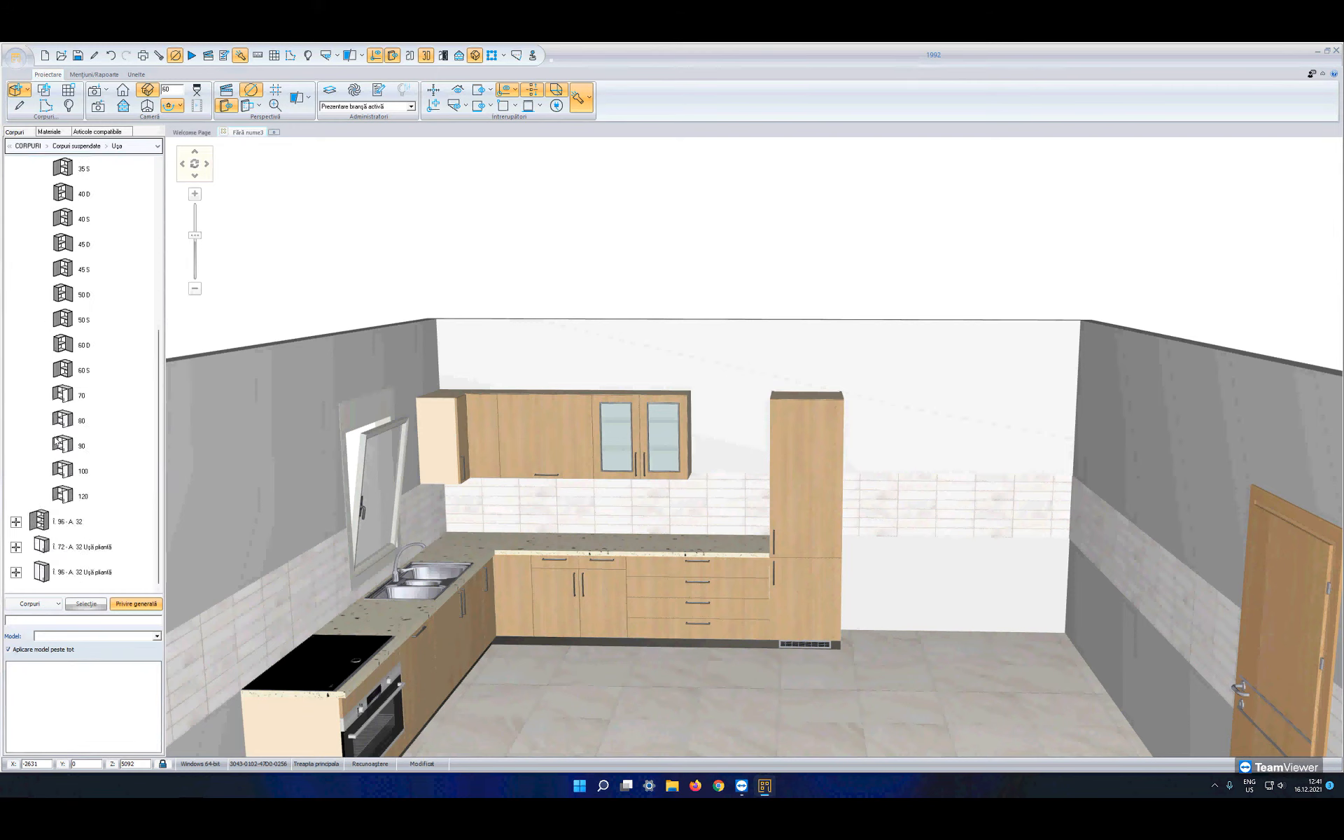
pyautogui.click(74, 394)
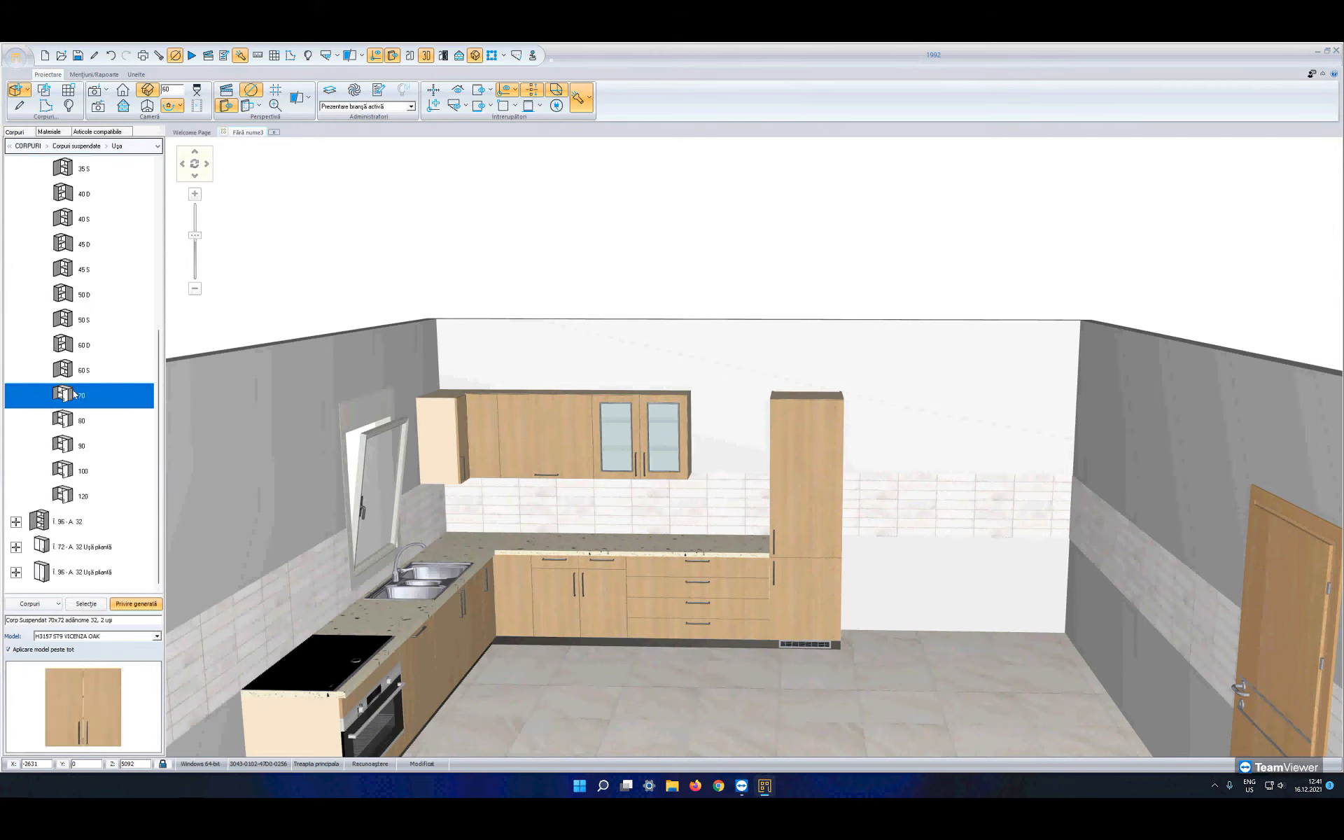
pyautogui.click(86, 604)
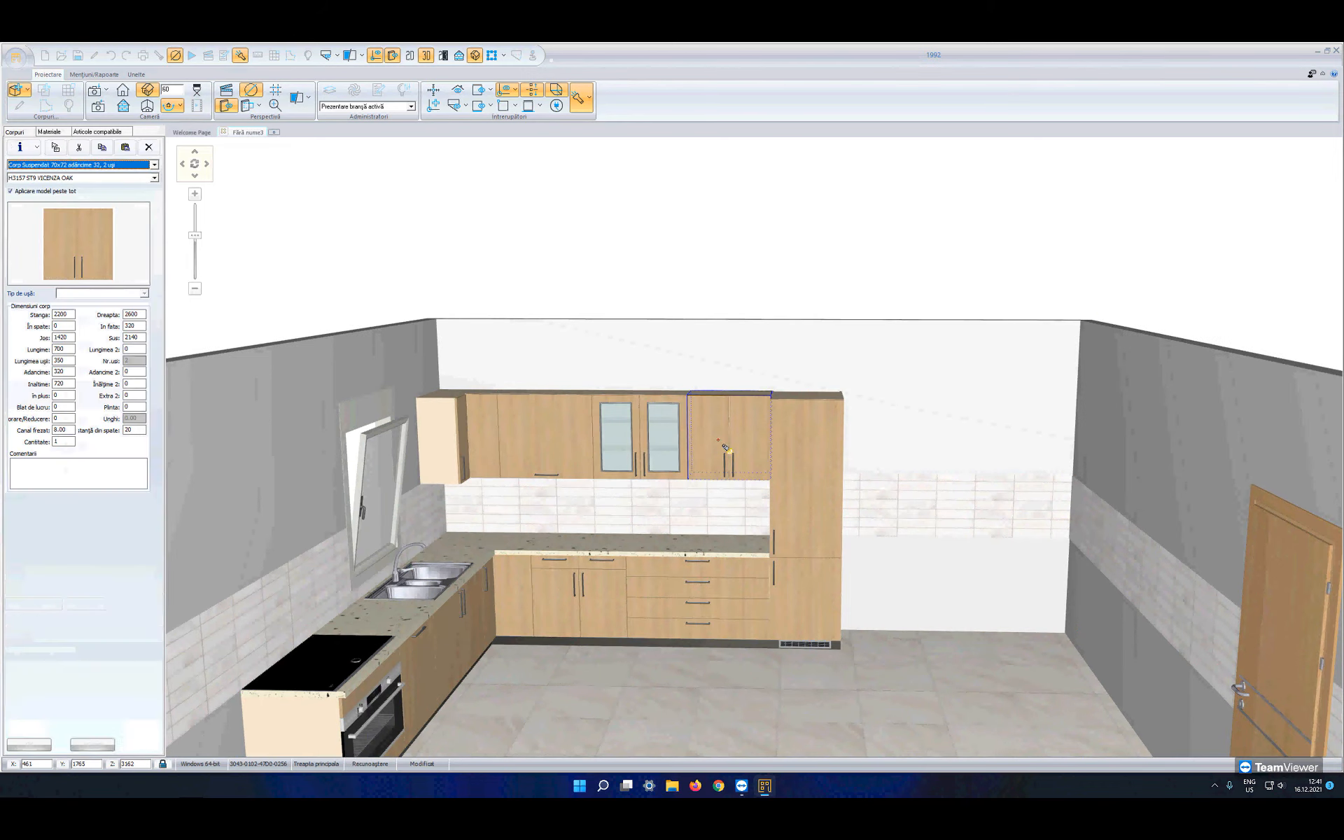
# Step: Place the 72x34 side panel 01 from Corpuri suspendate, Părți laterale on the exposed side of the corner wall cabinet on wall 1
pyautogui.moveTo(720, 432); pyautogui.dragTo(830, 453, button='middle')
pyautogui.click(812, 451)
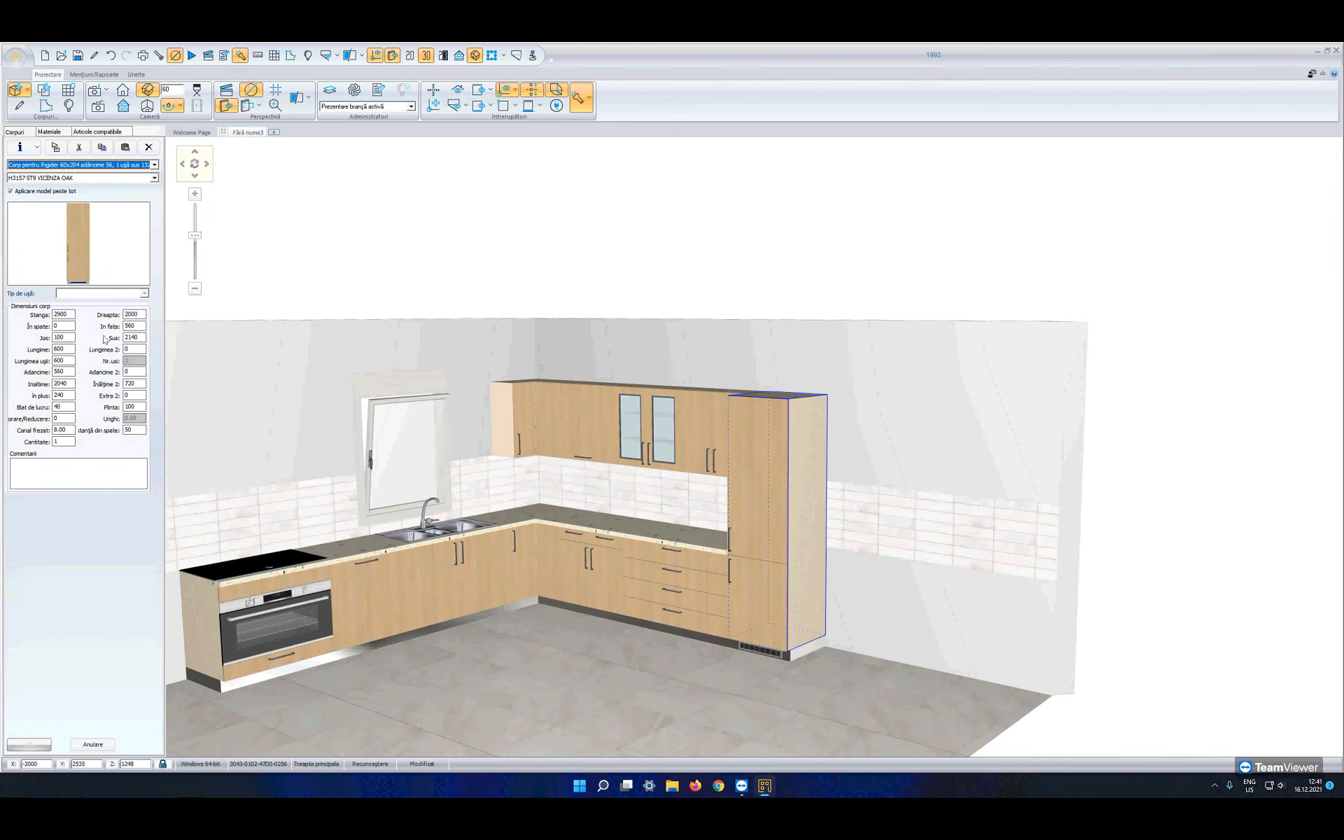
pyautogui.press('Escape')
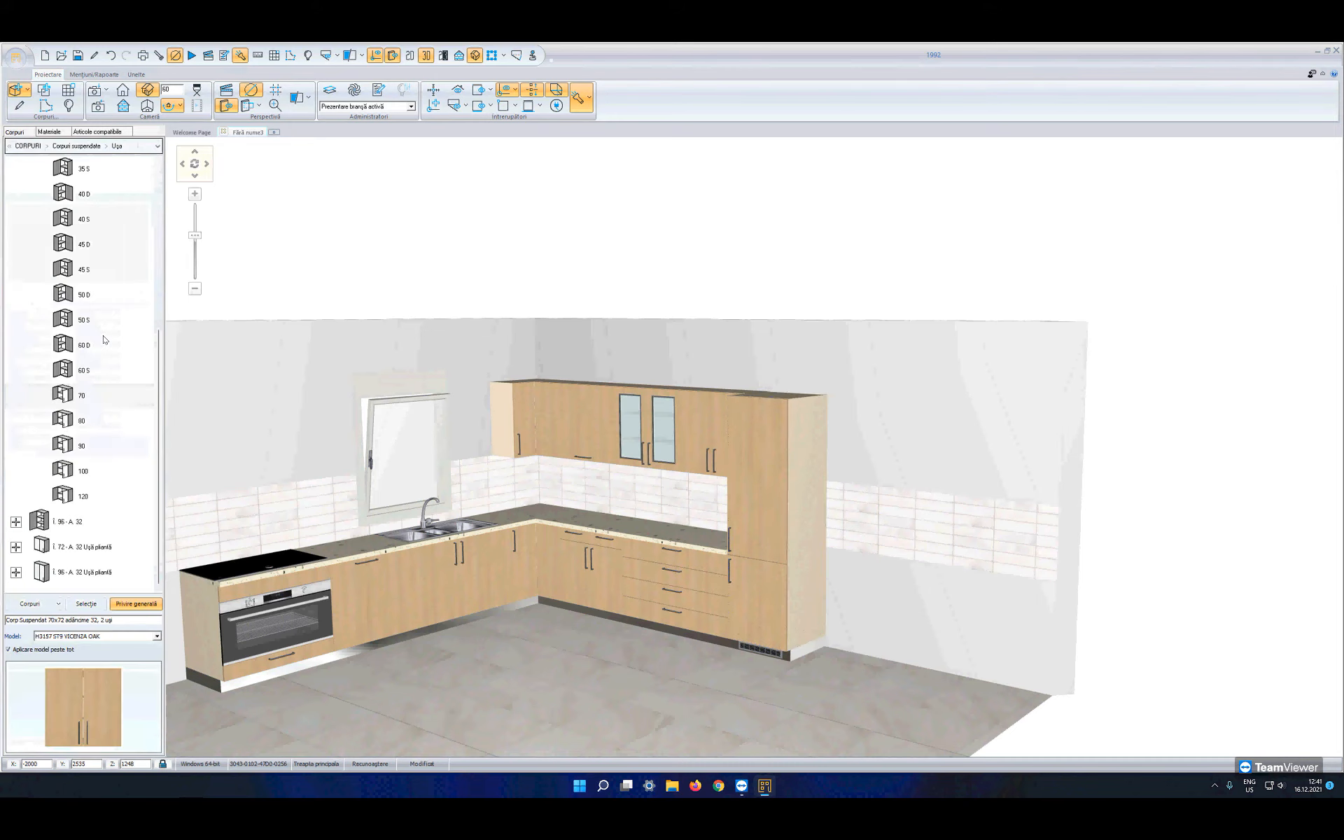
pyautogui.click(101, 400)
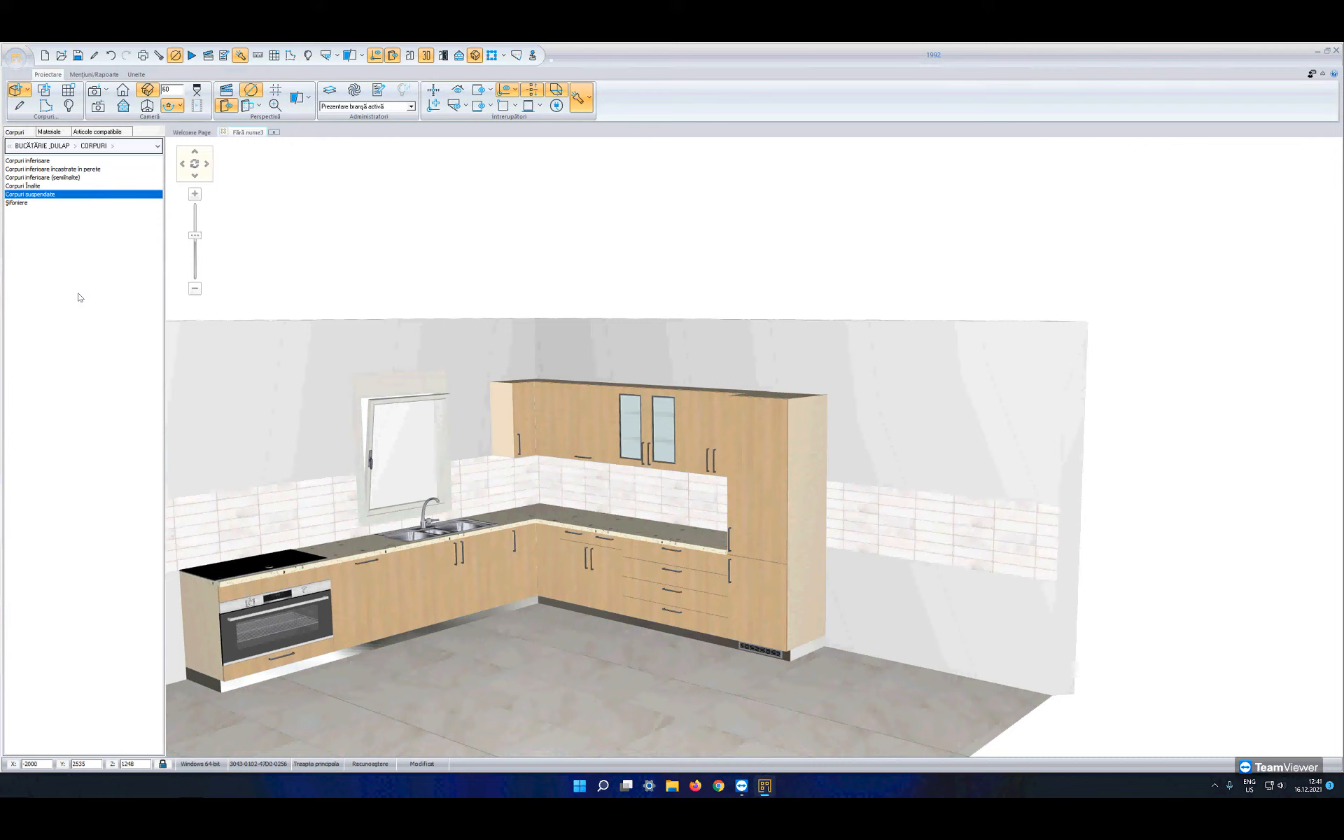
pyautogui.doubleClick(37, 194)
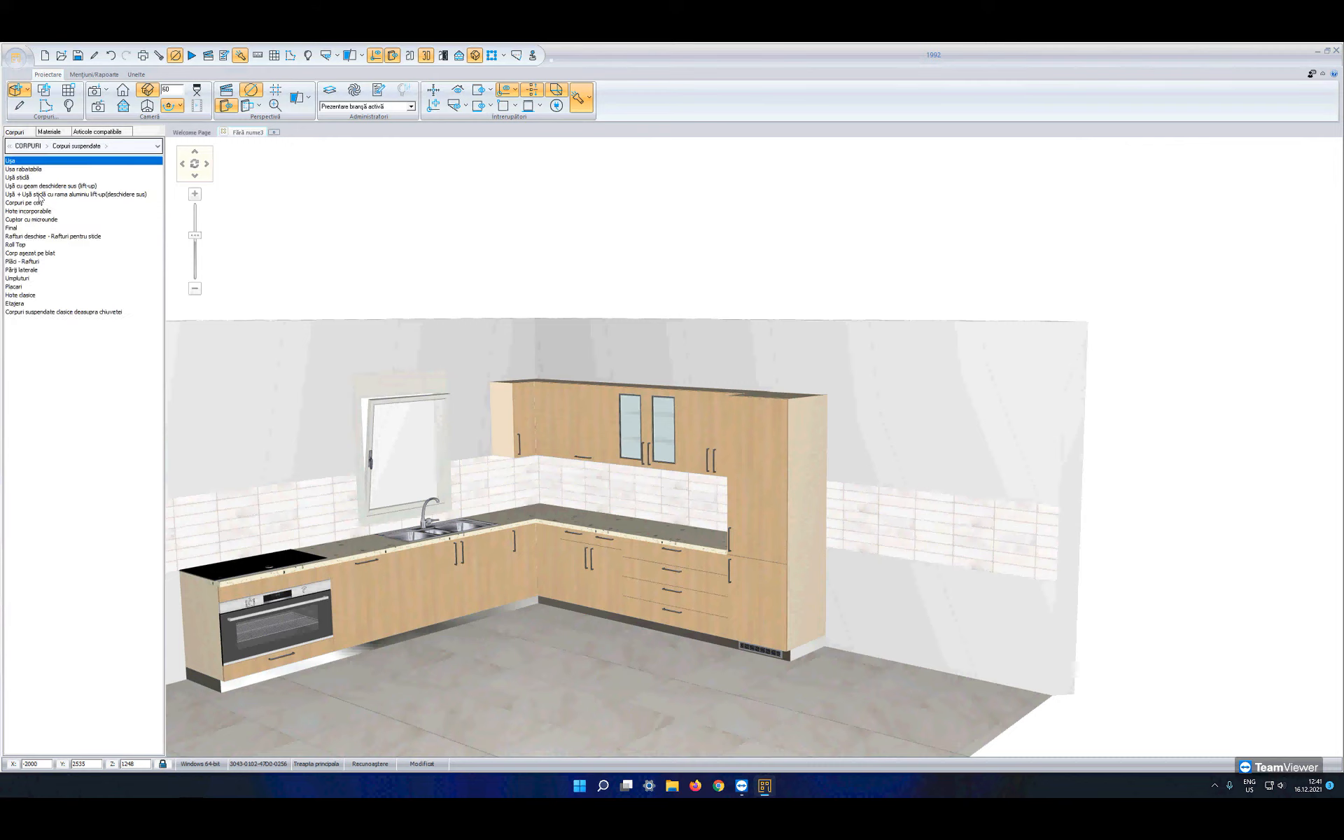
pyautogui.doubleClick(25, 270)
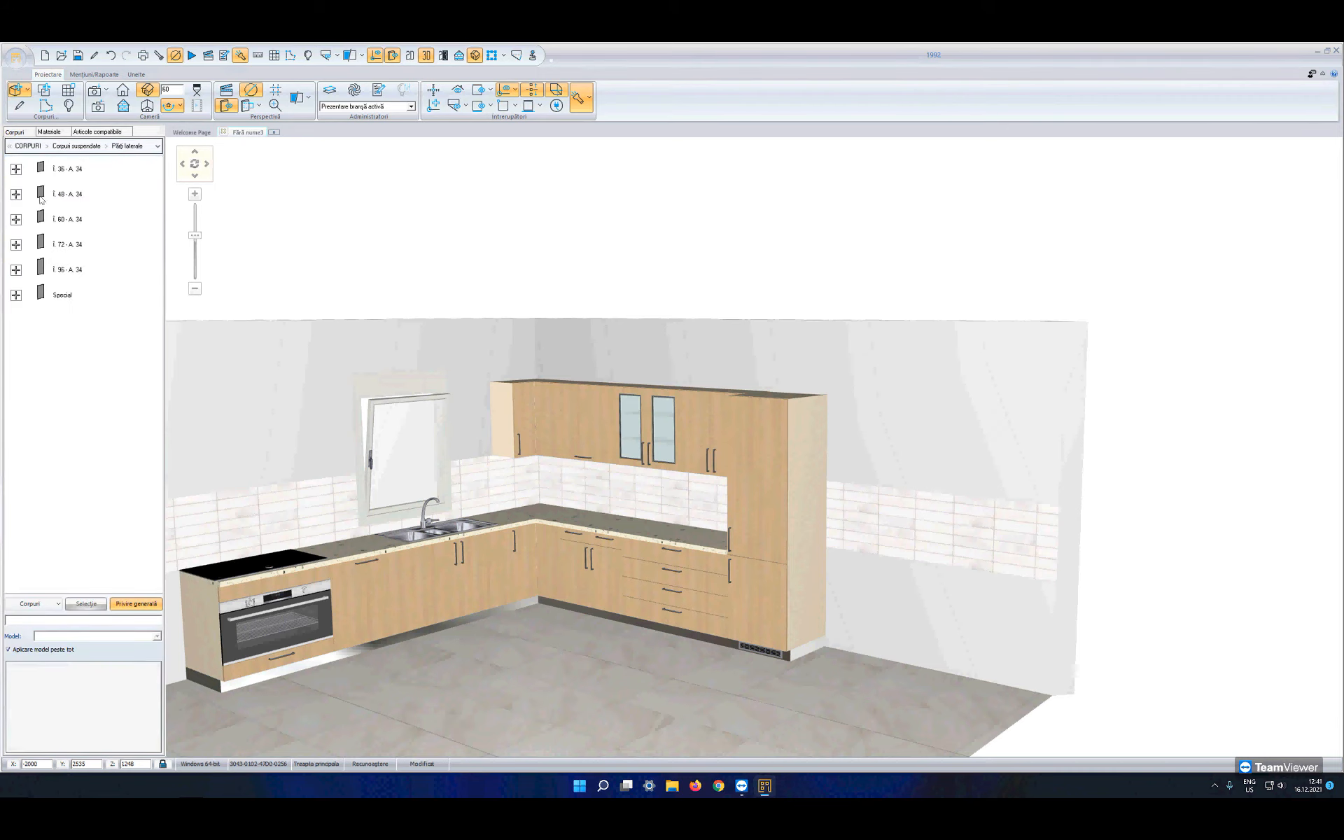
pyautogui.click(15, 246)
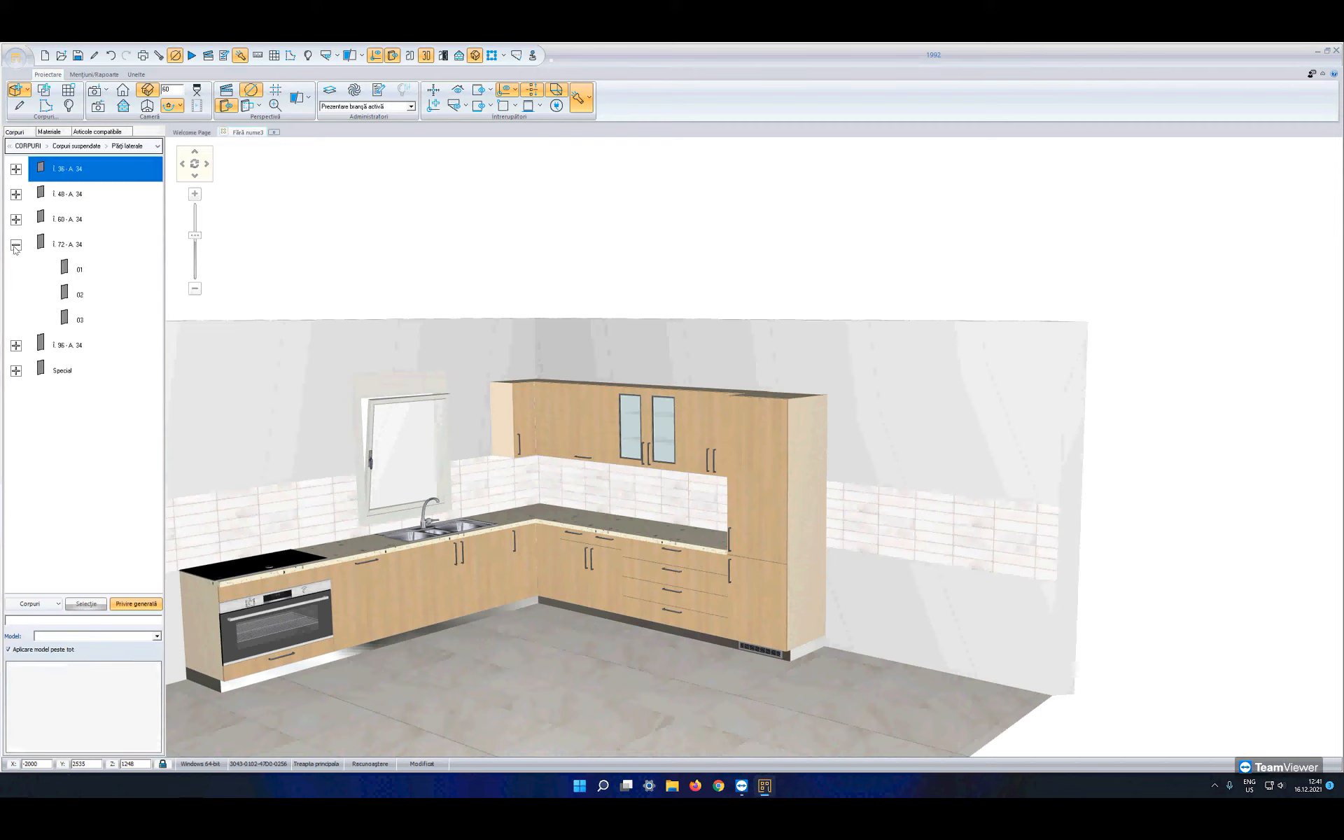
pyautogui.click(79, 271)
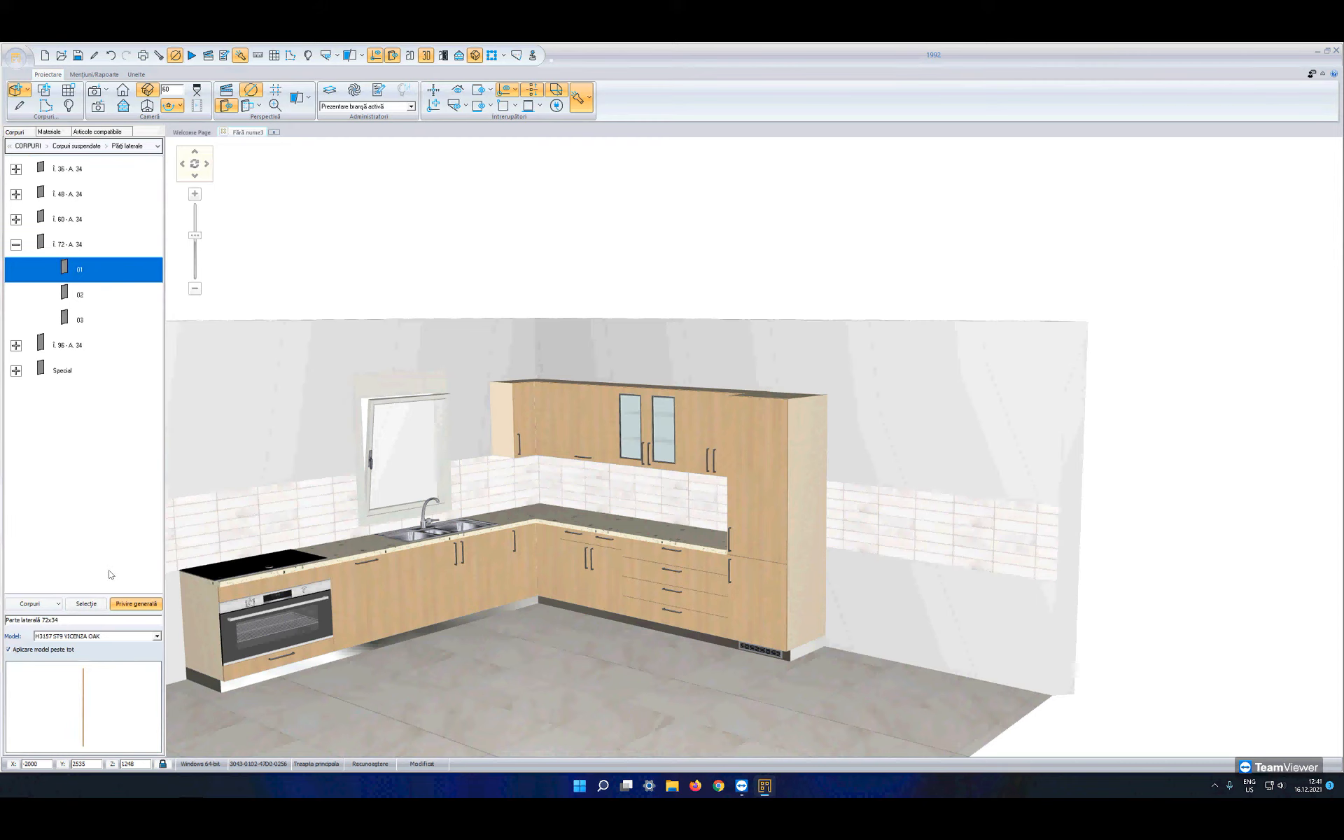
pyautogui.click(87, 604)
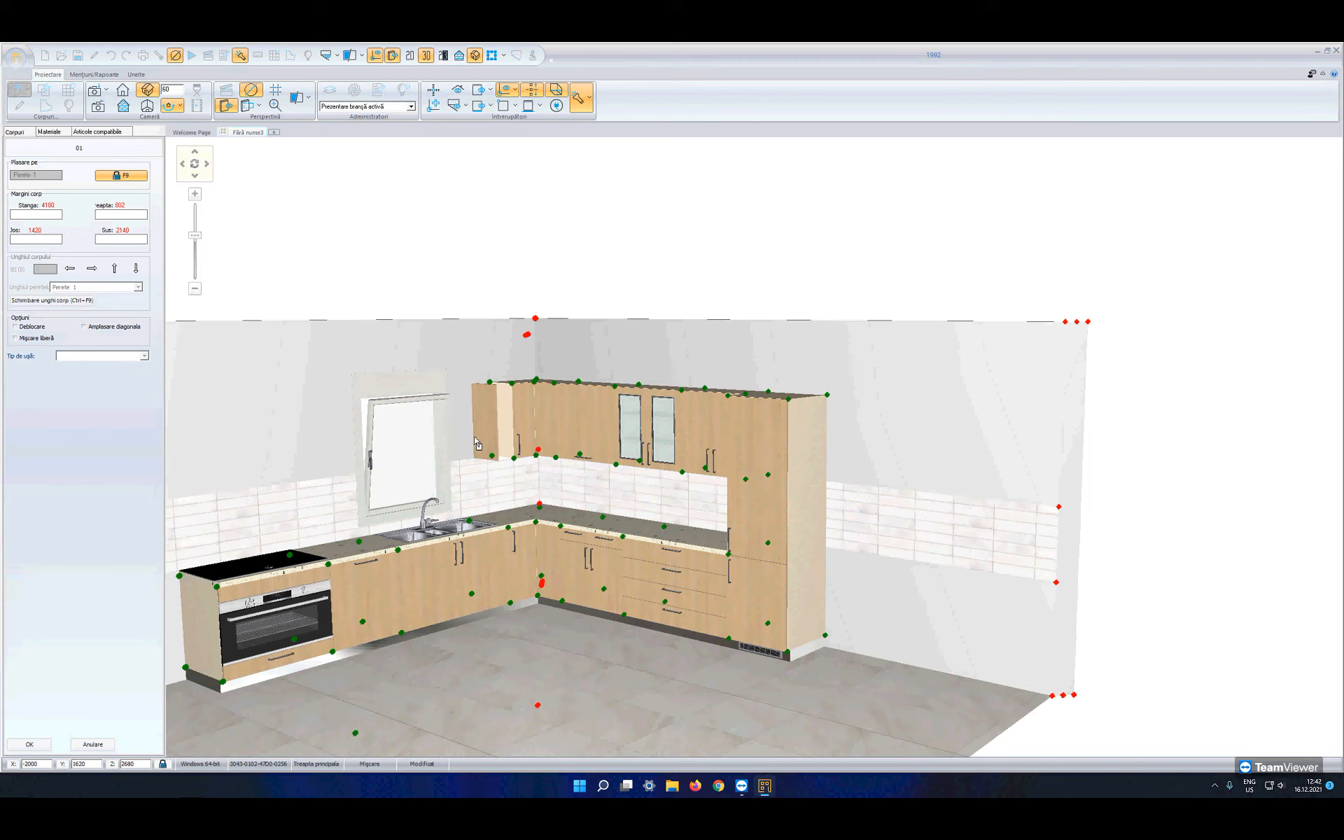
pyautogui.click(534, 416)
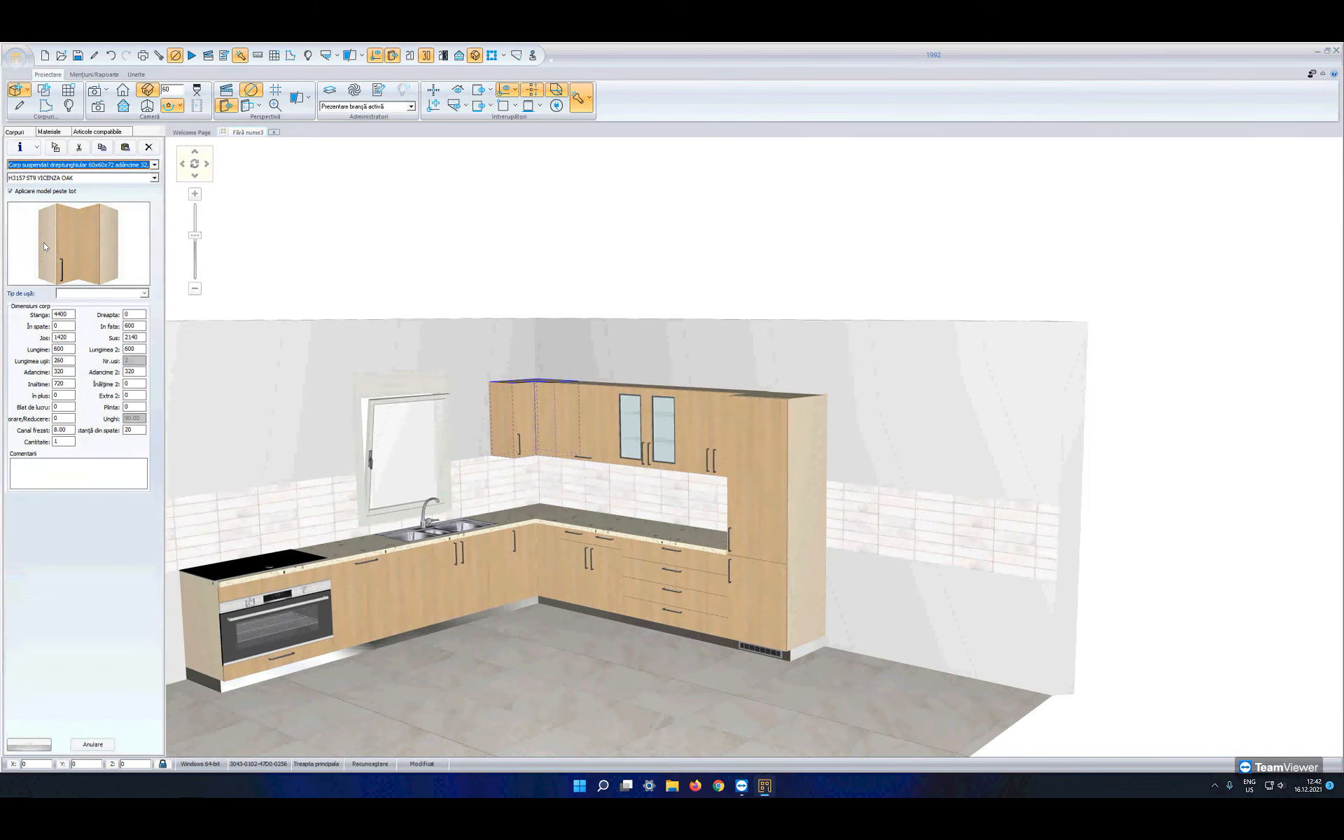
# Step: Place the 204x58 side panel 01 from Corpuri înalte, Părți laterale on the exposed side of the fridge cabinet on wall 2
pyautogui.doubleClick(43, 264)
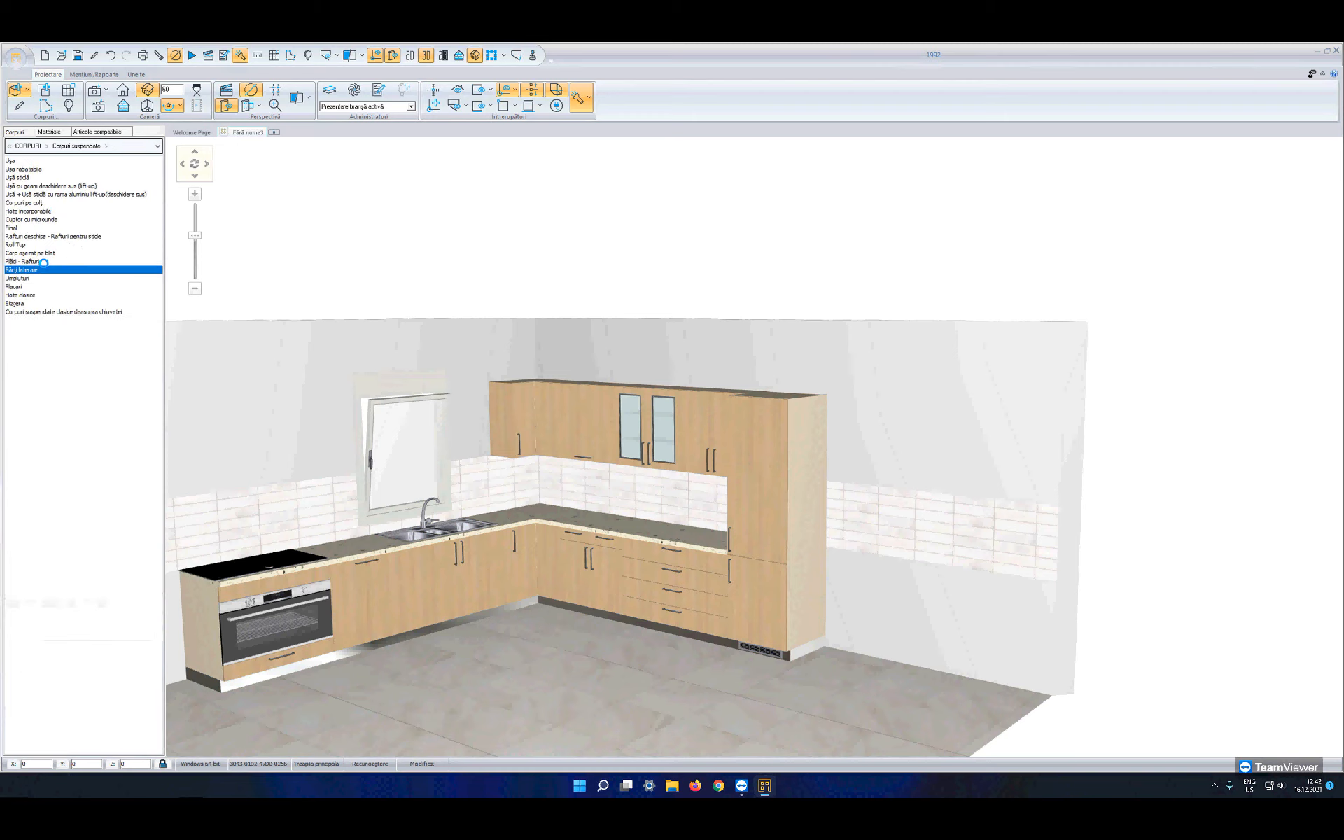
pyautogui.click(32, 187)
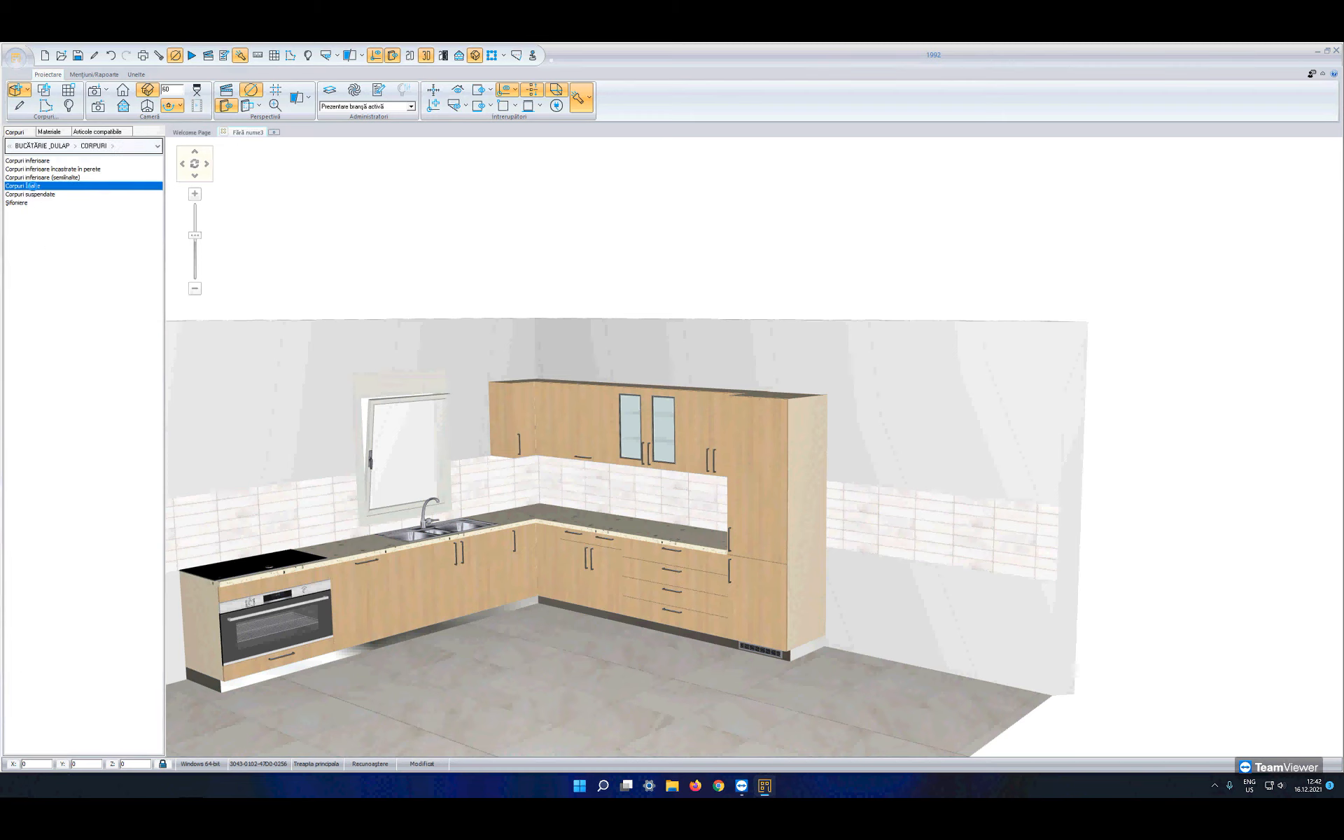
pyautogui.doubleClick(32, 186)
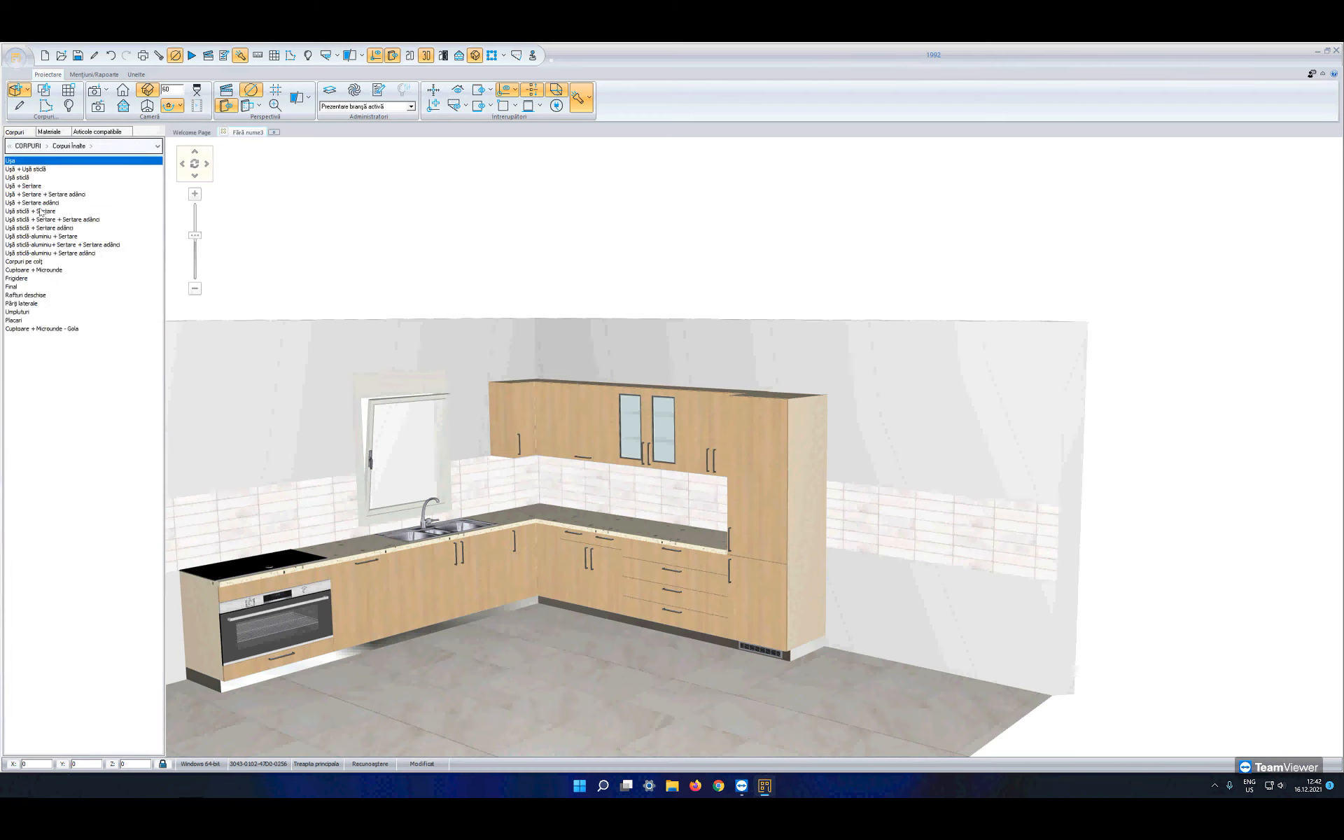
pyautogui.doubleClick(29, 304)
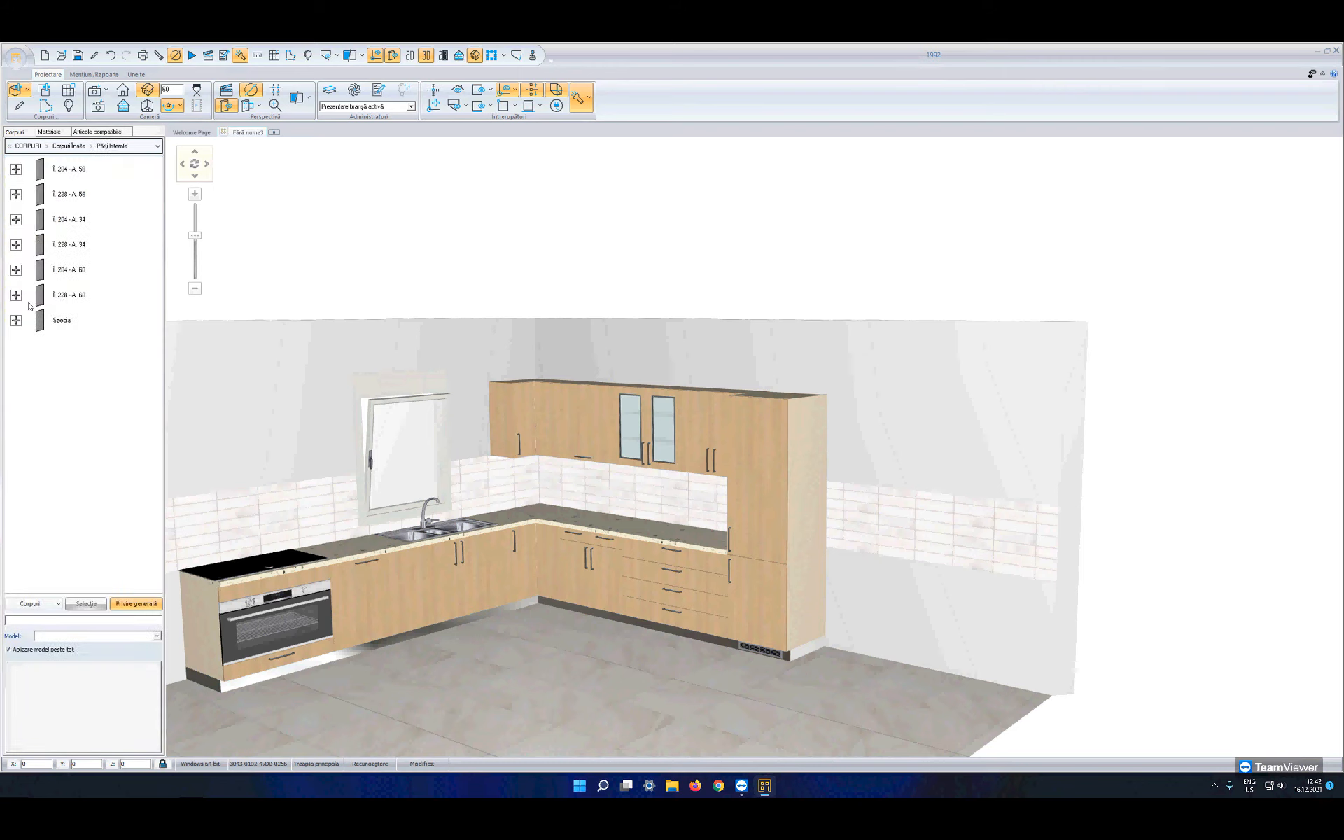
pyautogui.click(16, 169)
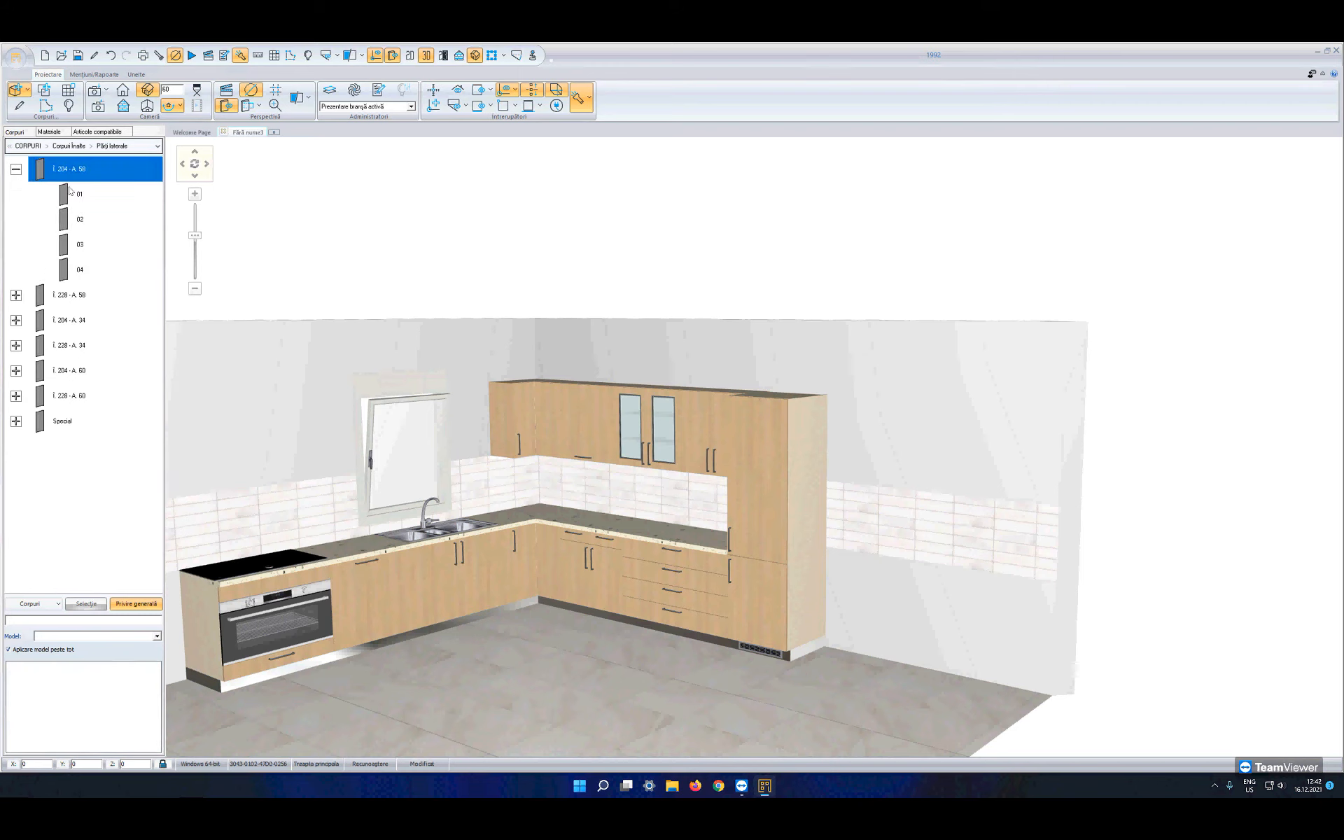
pyautogui.click(77, 196)
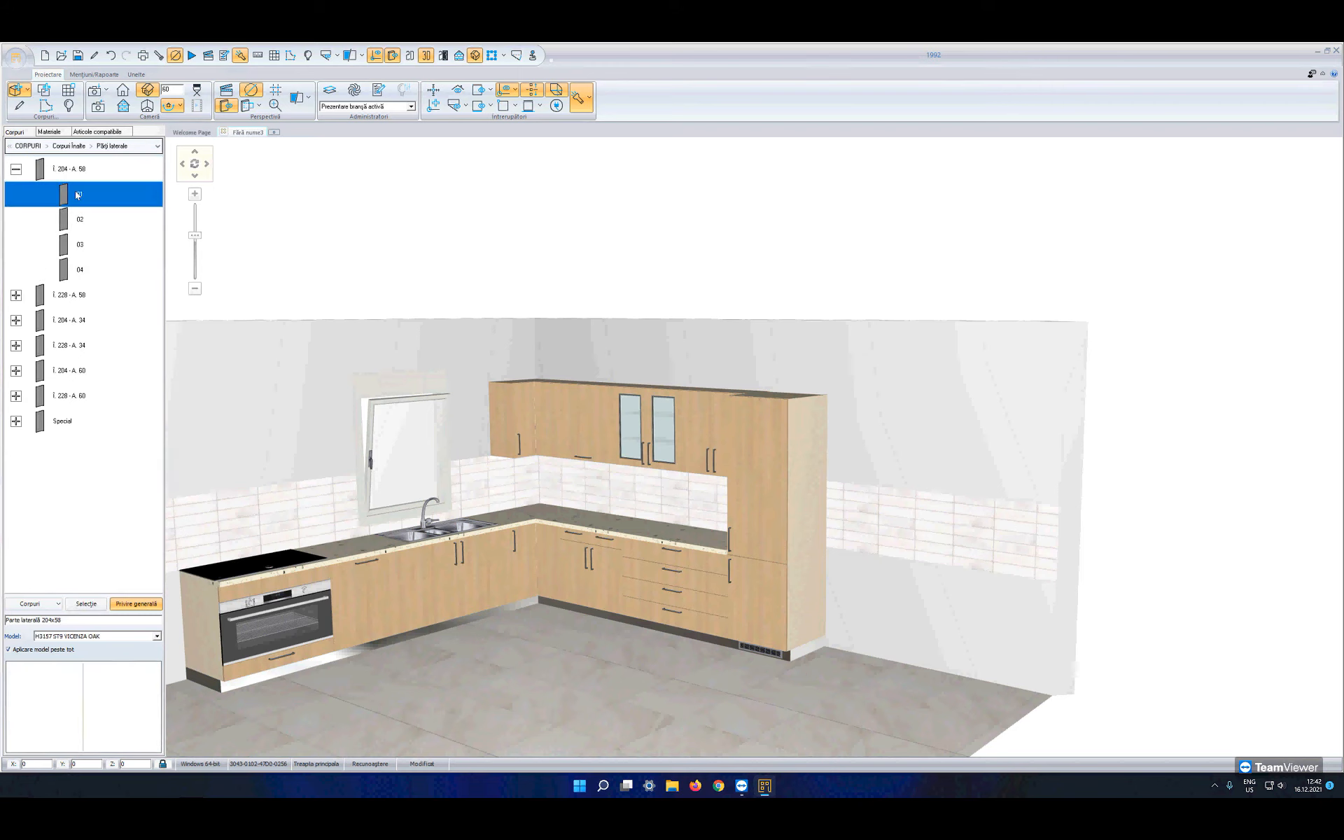
pyautogui.click(86, 605)
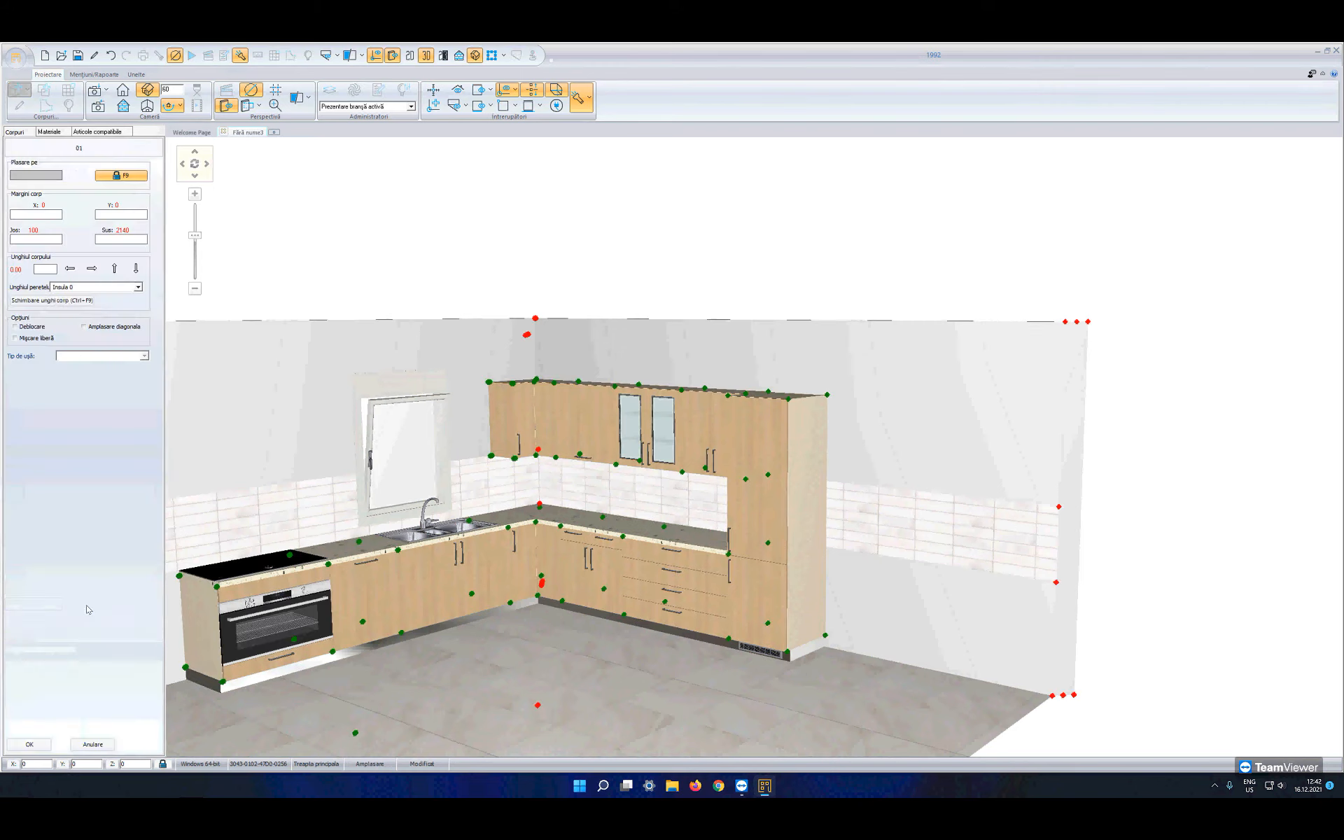
pyautogui.click(859, 438)
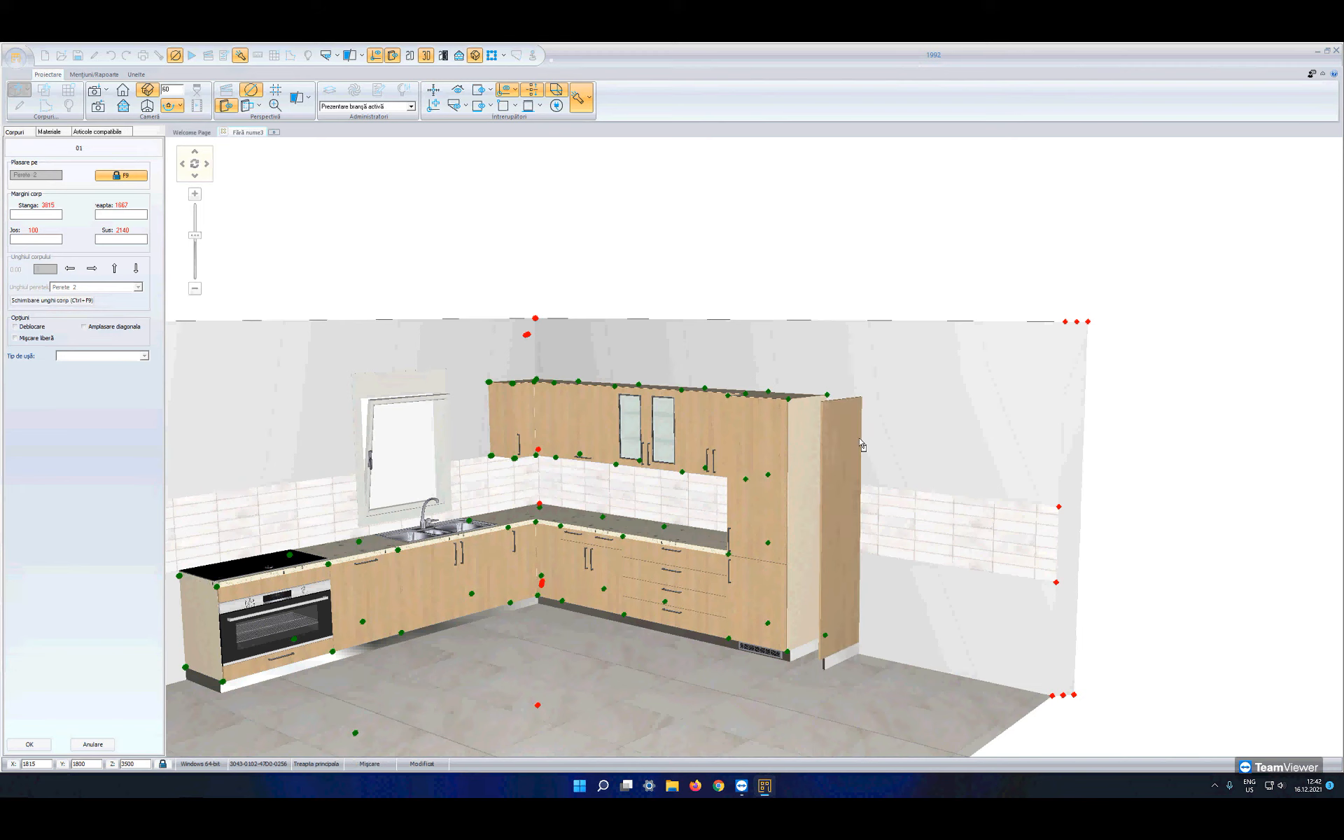
pyautogui.click(758, 395)
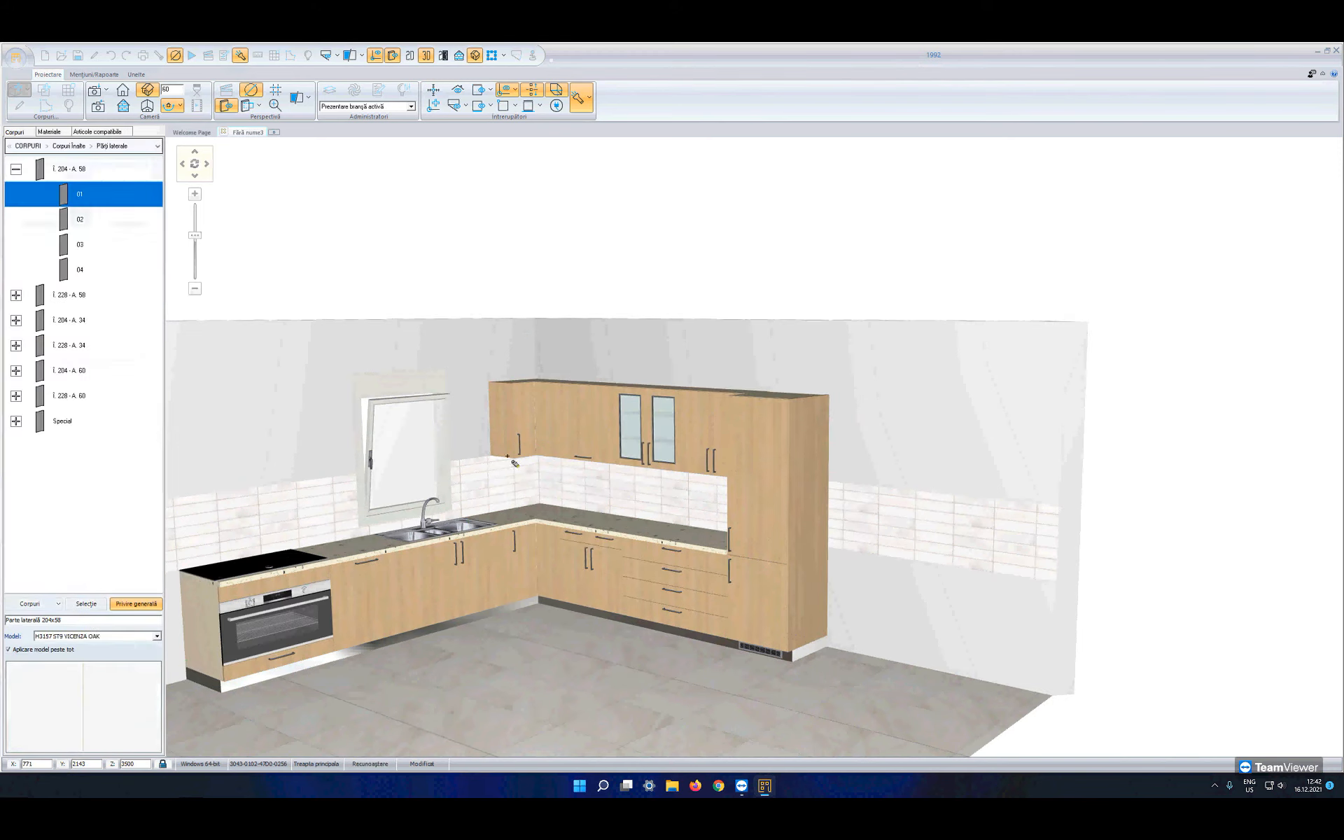
# Step: Place the 72x58 side panel 01 from Corpuri inferioare, Părți laterale on the exposed side of the oven cabinet on wall 1
pyautogui.moveTo(301, 658); pyautogui.dragTo(392, 648, button='middle')
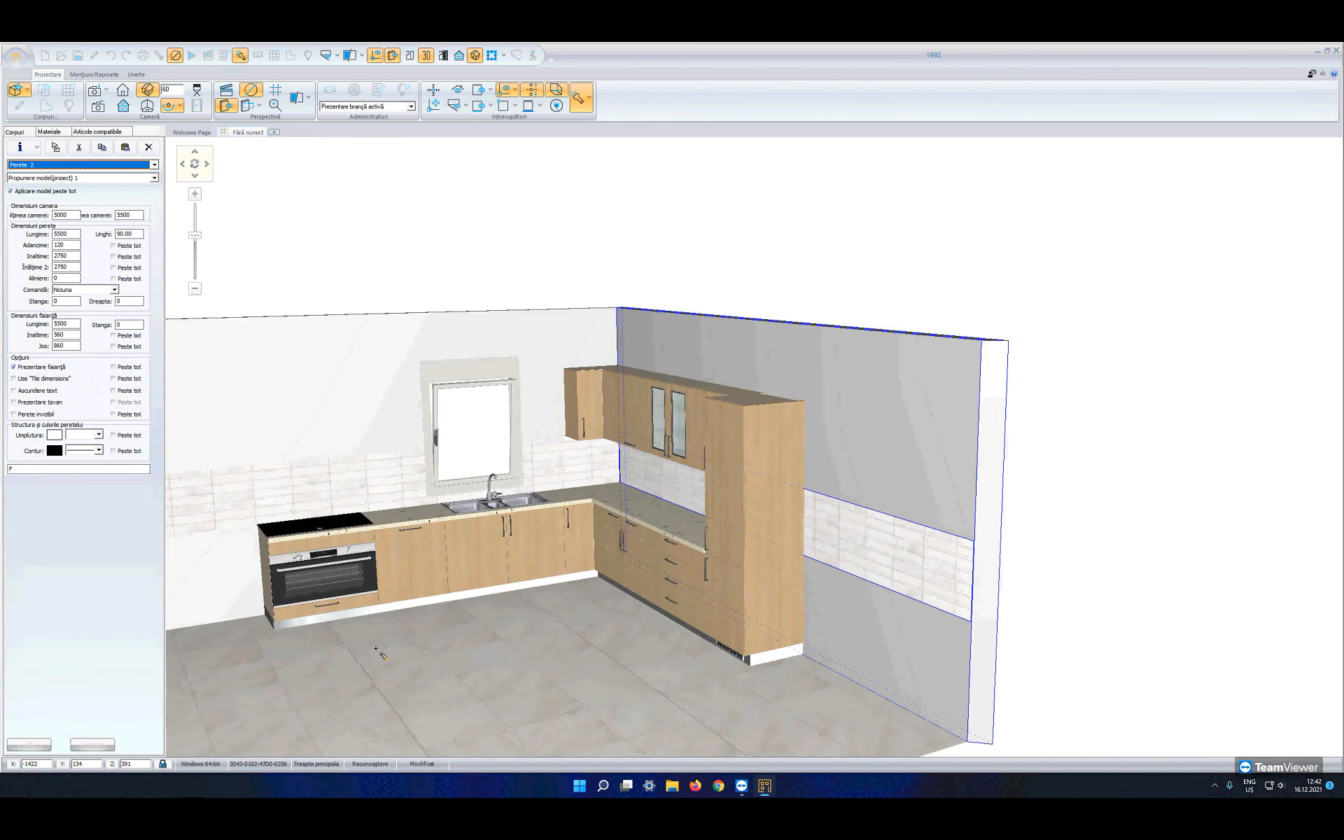
pyautogui.press('Escape')
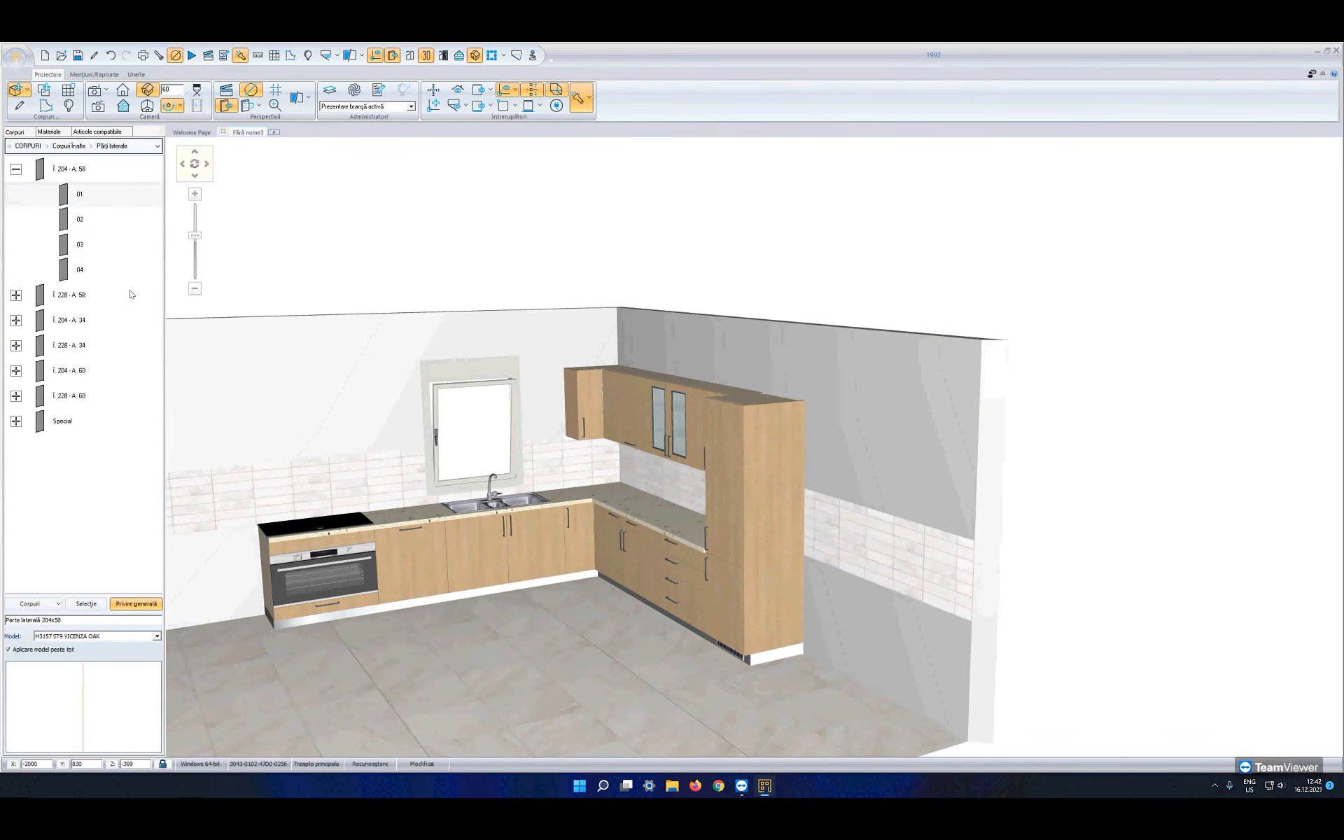
pyautogui.rightClick(112, 200)
pyautogui.rightClick(112, 201)
pyautogui.rightClick(112, 201)
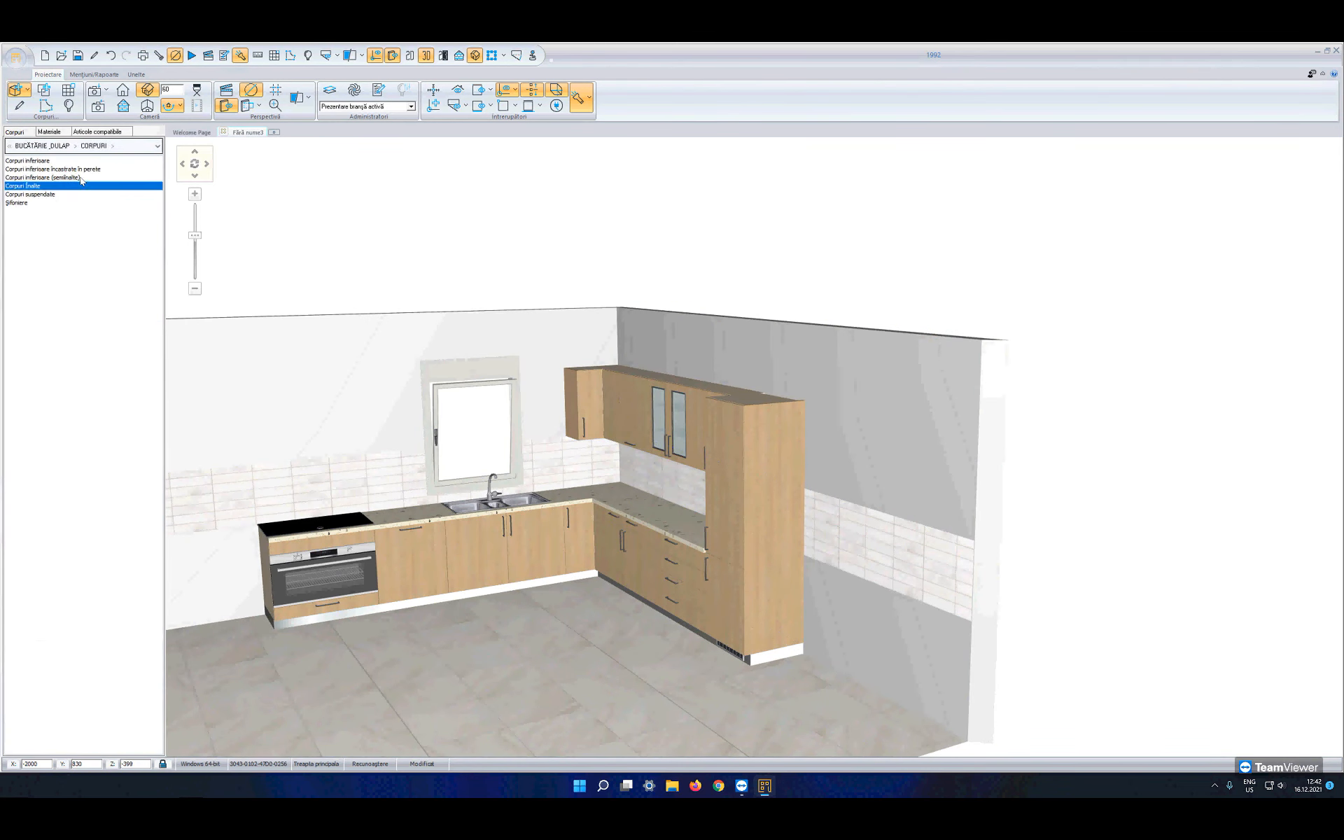
pyautogui.click(55, 161)
pyautogui.doubleClick(55, 162)
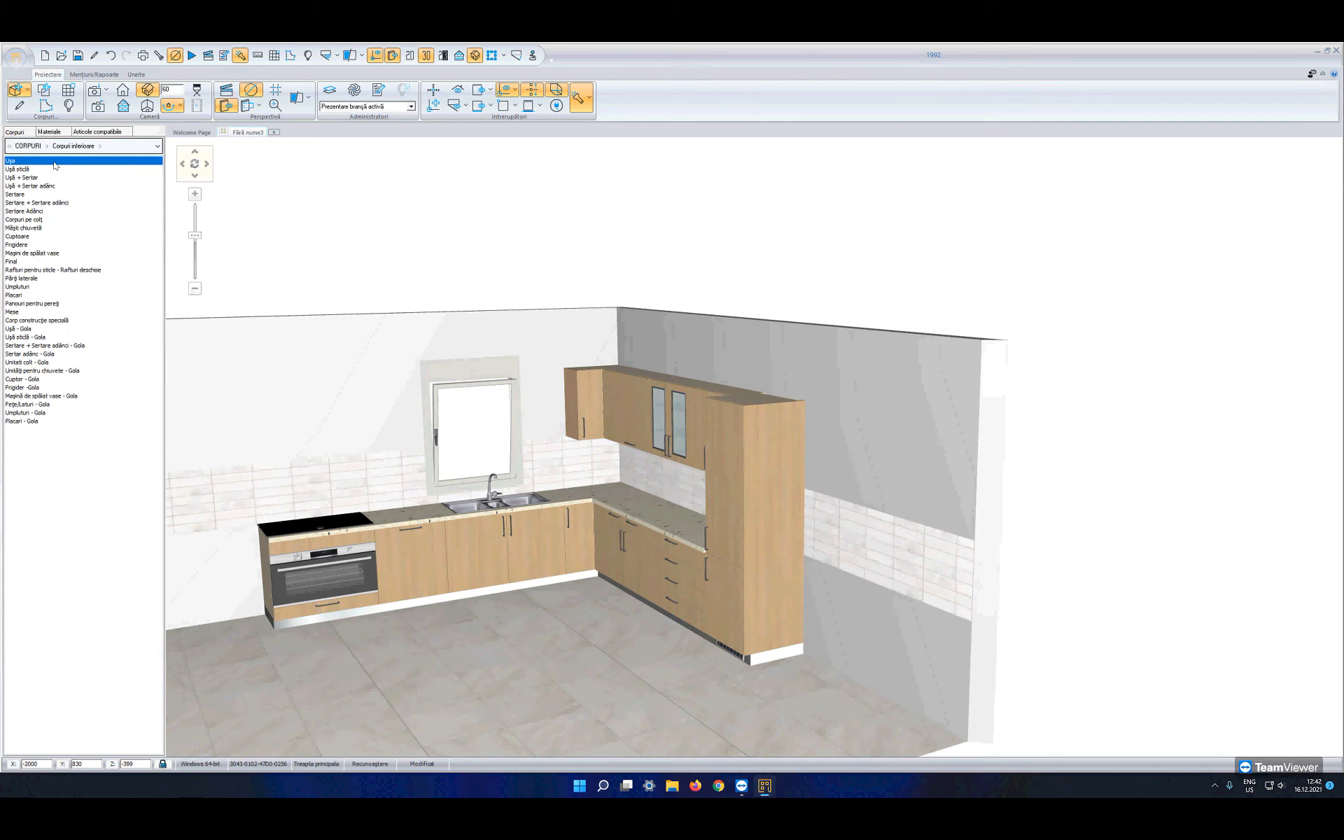
pyautogui.doubleClick(31, 279)
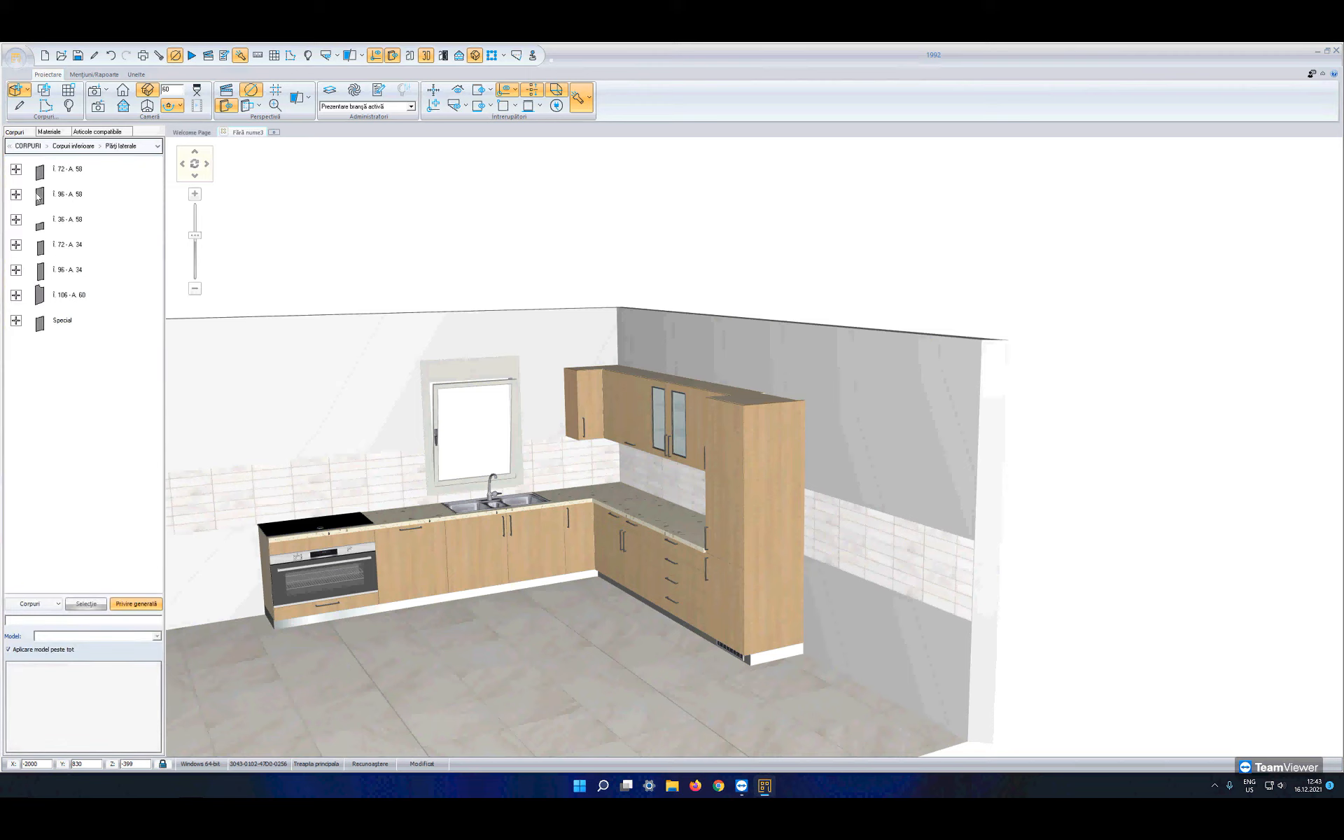
pyautogui.click(15, 170)
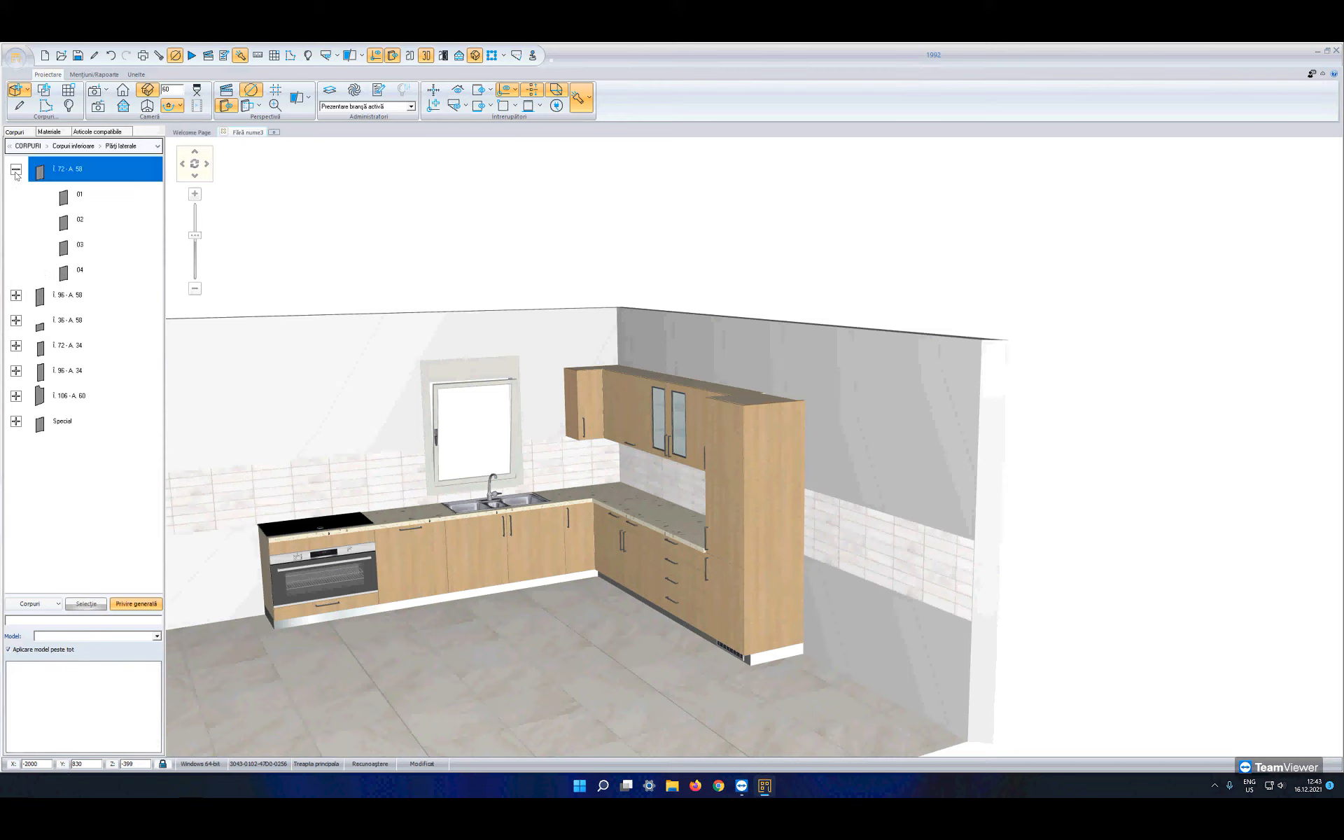
pyautogui.click(78, 199)
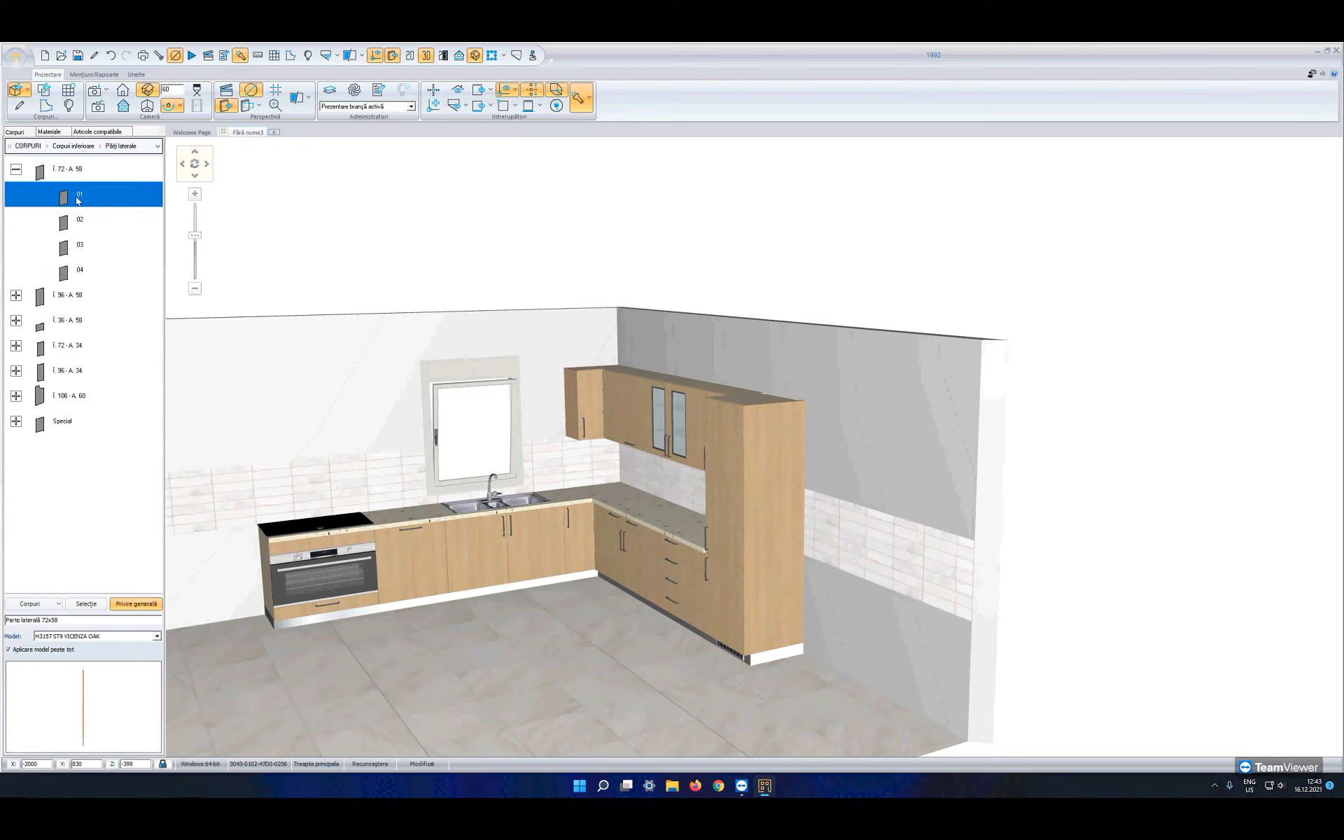
pyautogui.click(87, 606)
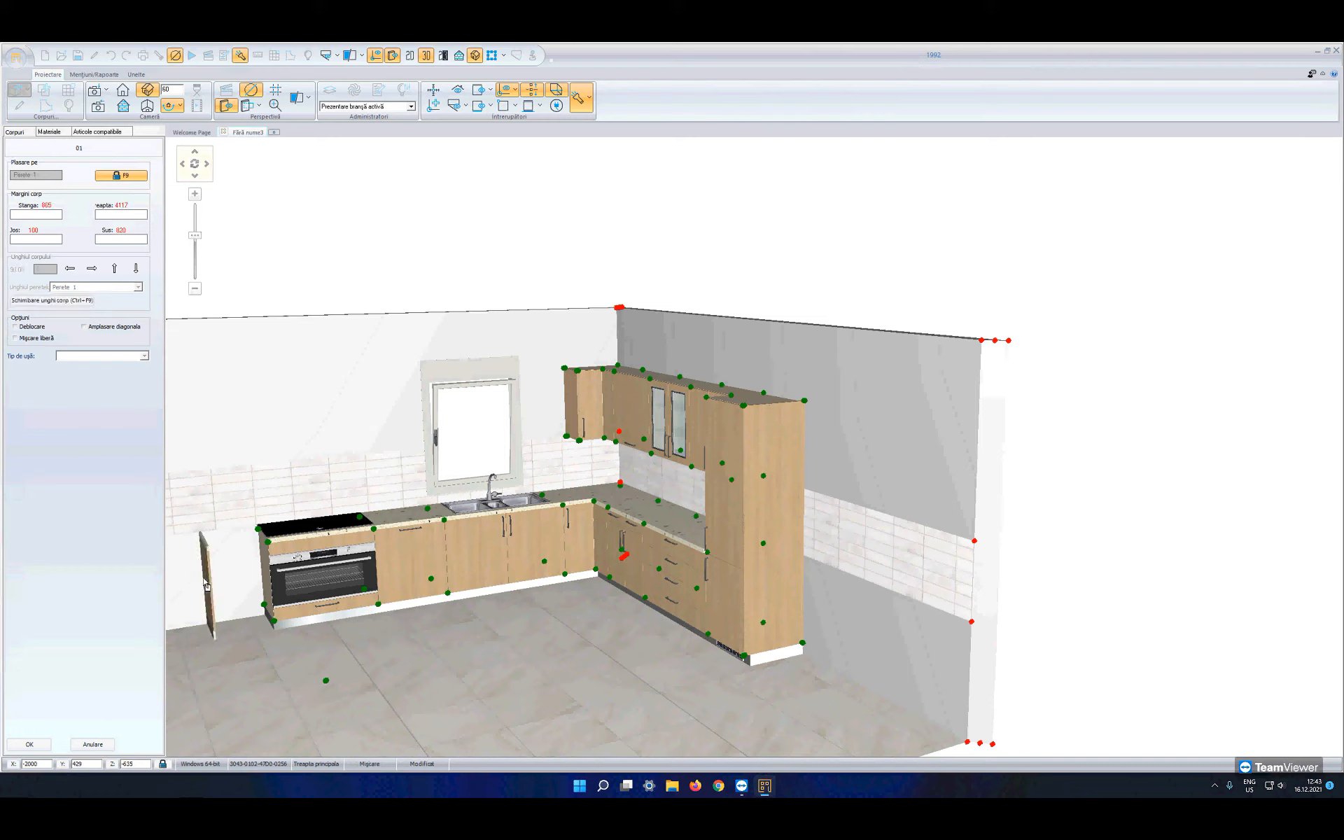
pyautogui.click(332, 551)
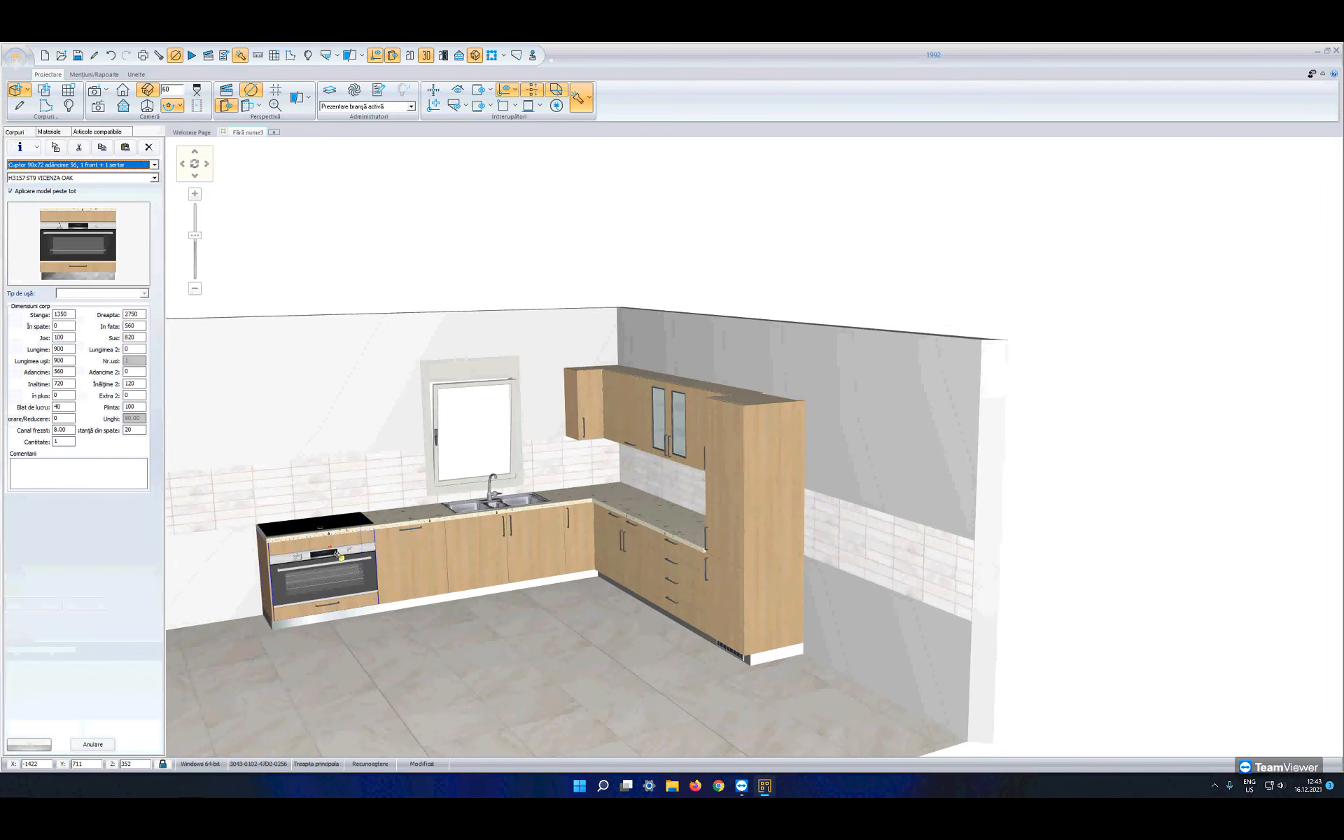
# Step: Inspect the oven cabinet and hob on wall 1, and show that wall in front elevation
pyautogui.moveTo(335, 551); pyautogui.dragTo(302, 553, button='middle')
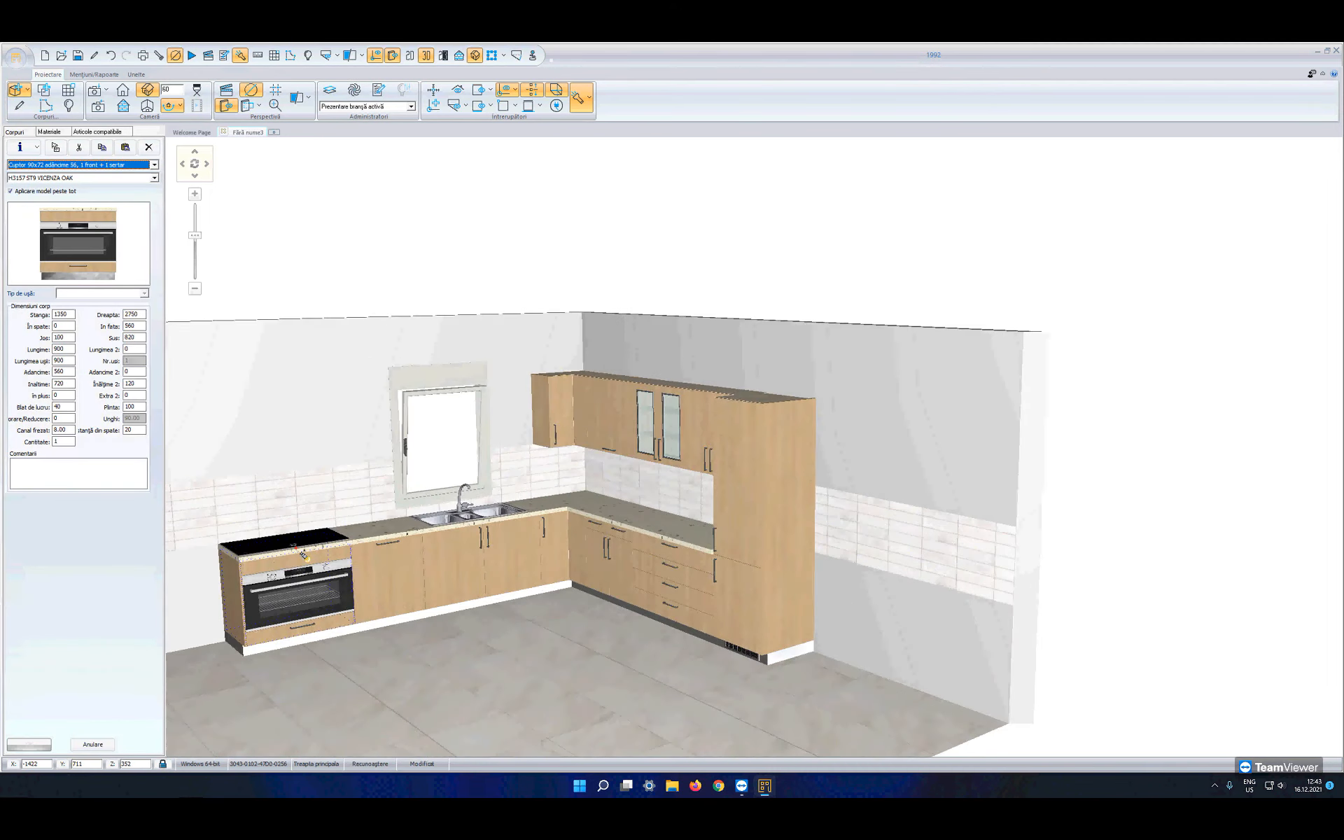
pyautogui.click(272, 482)
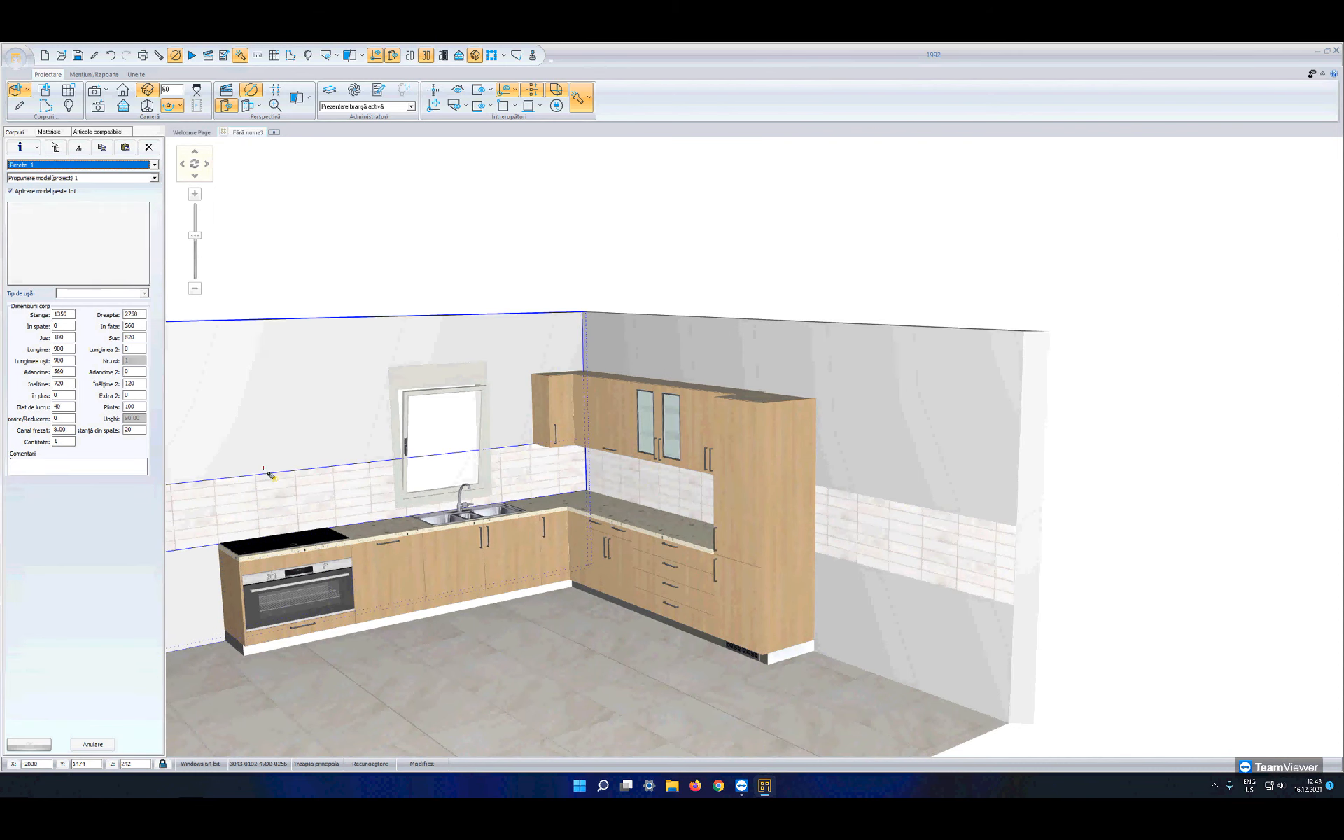
pyautogui.click(289, 553)
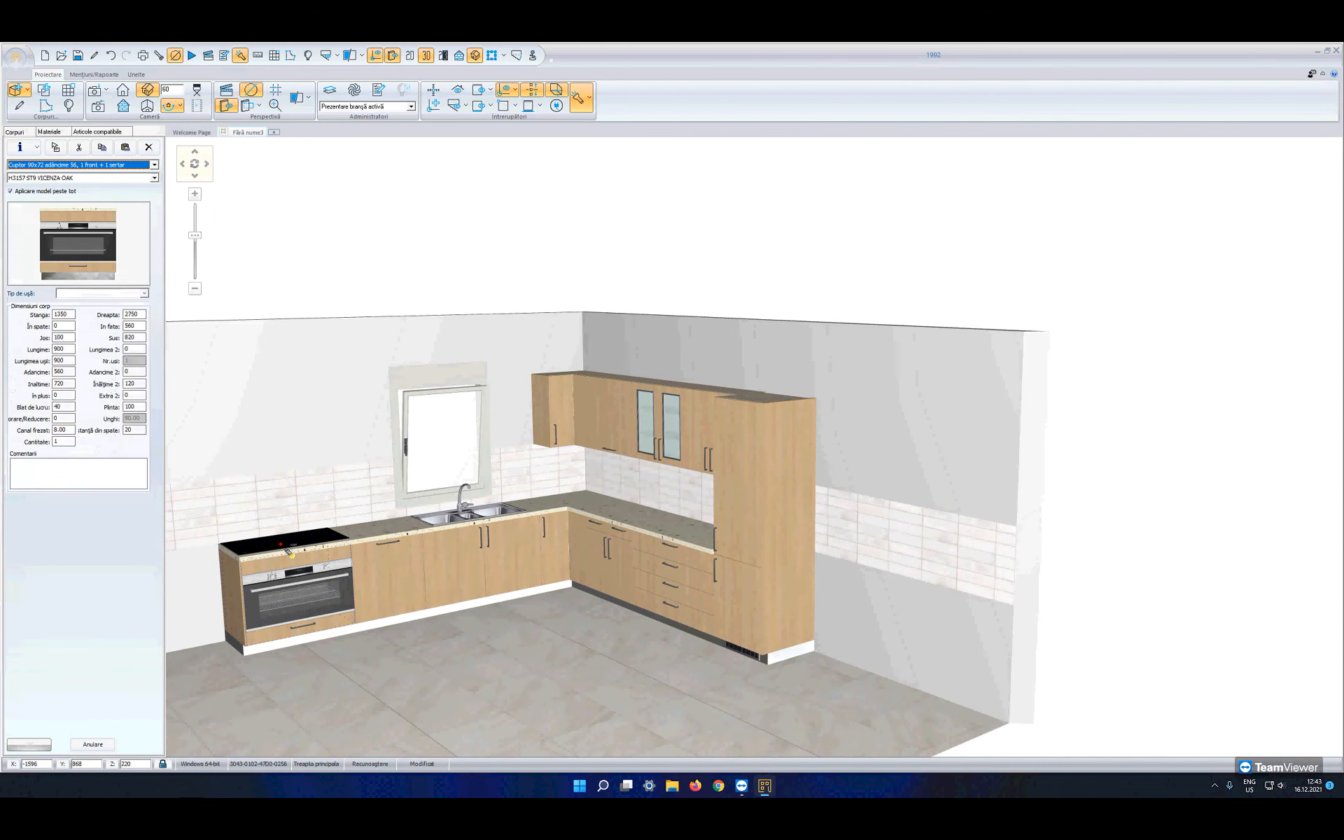
pyautogui.click(288, 552)
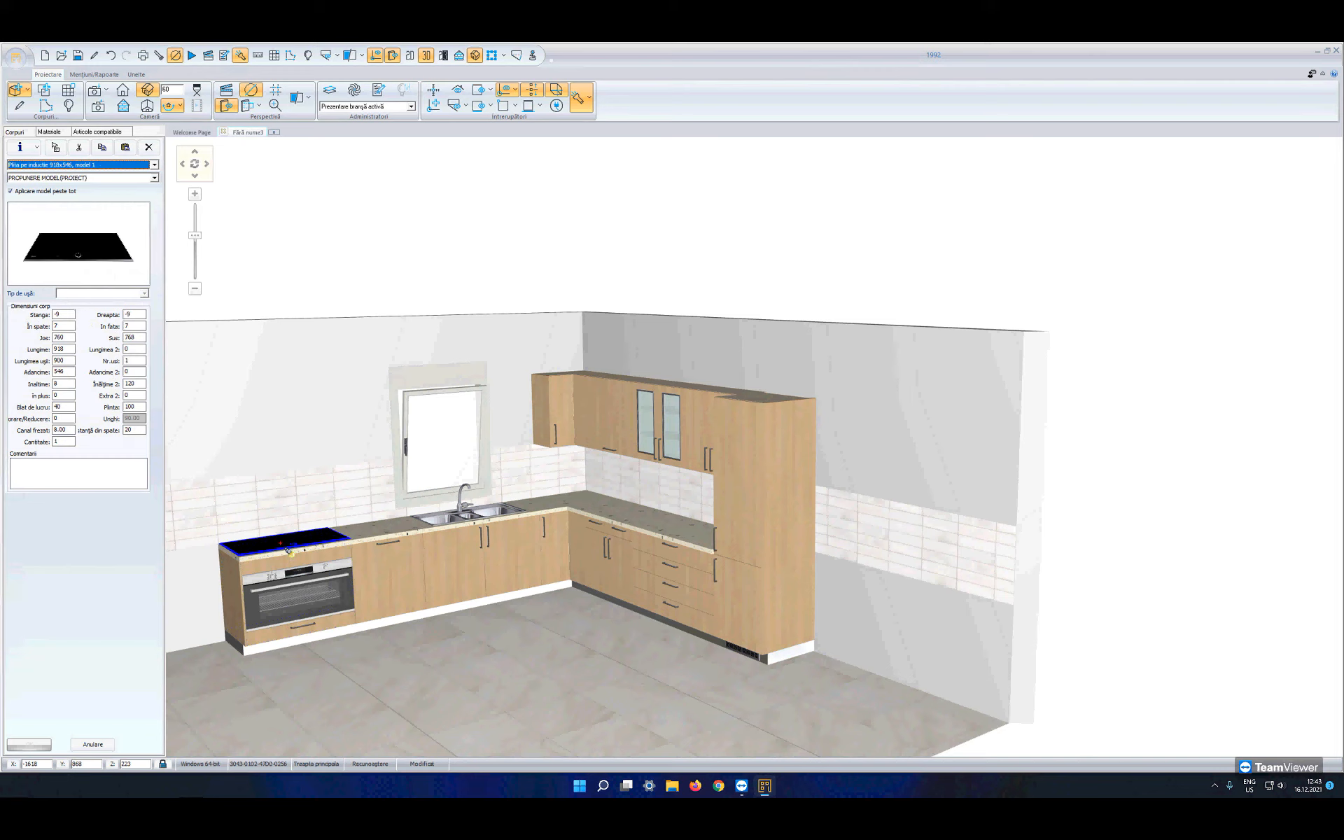
pyautogui.click(321, 554)
pyautogui.click(278, 454)
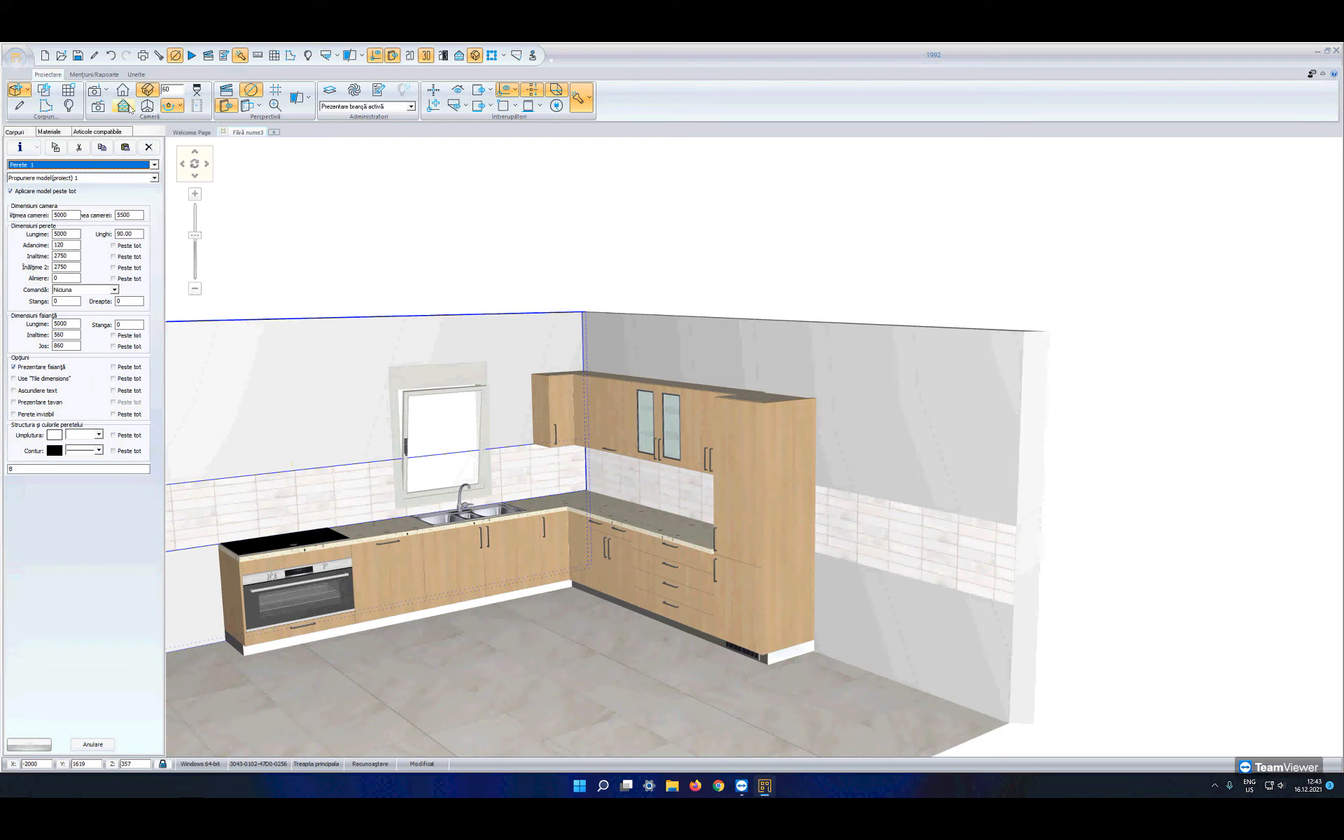
pyautogui.click(129, 108)
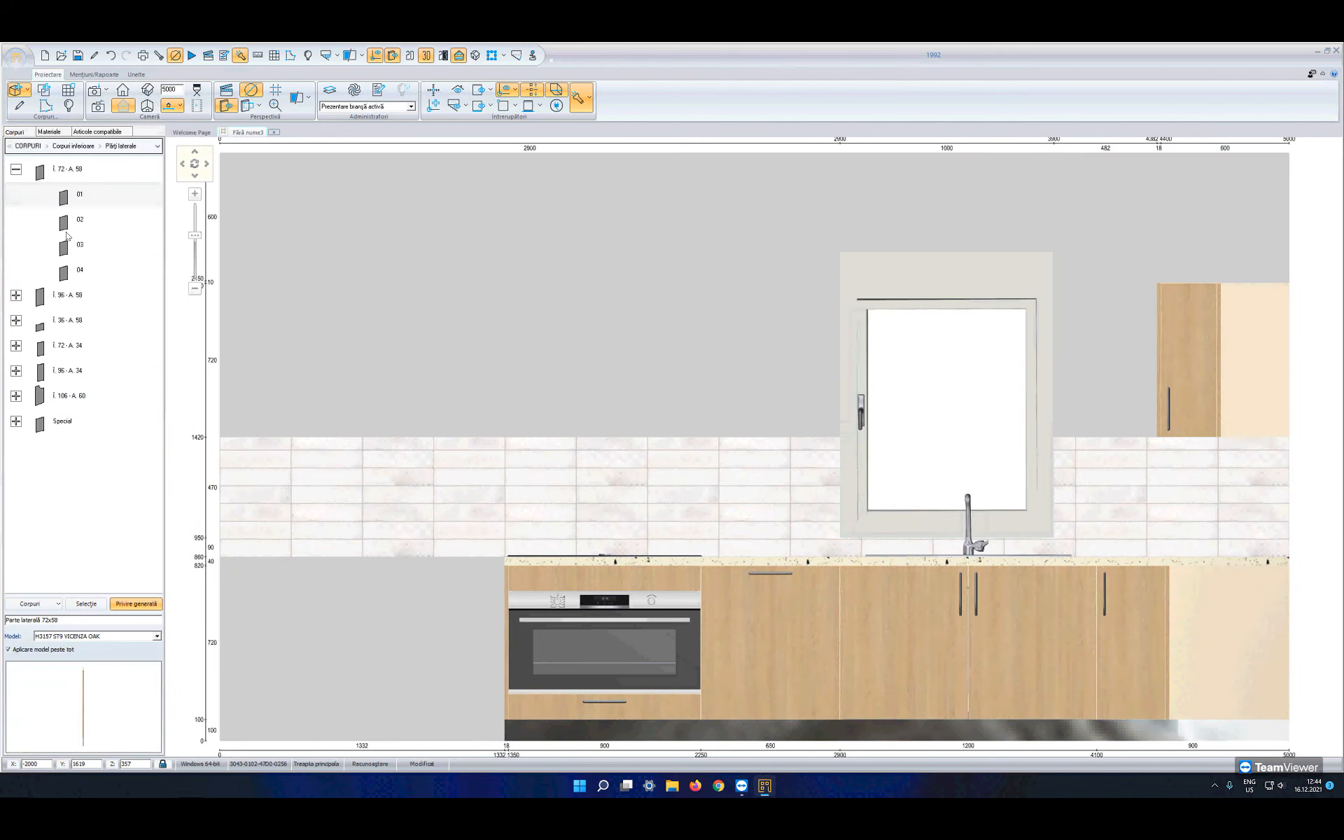
# Step: Examine the 60 high, 32 deep hood cabinets in Corpuri suspendate, Hote incorporabile, comparing the two-door 60 and 90 wide models
pyautogui.click(65, 196)
pyautogui.rightClick(65, 199)
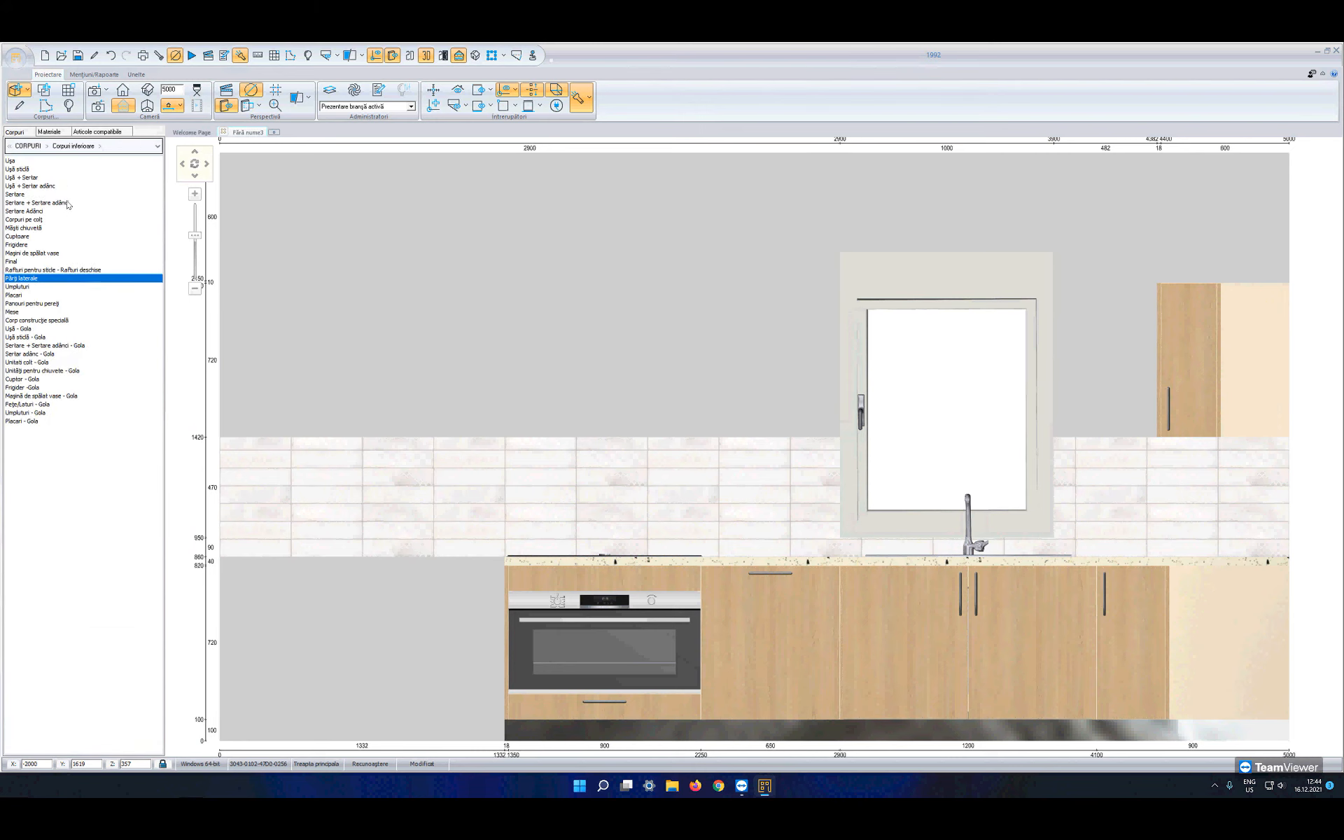
pyautogui.rightClick(68, 204)
pyautogui.doubleClick(34, 194)
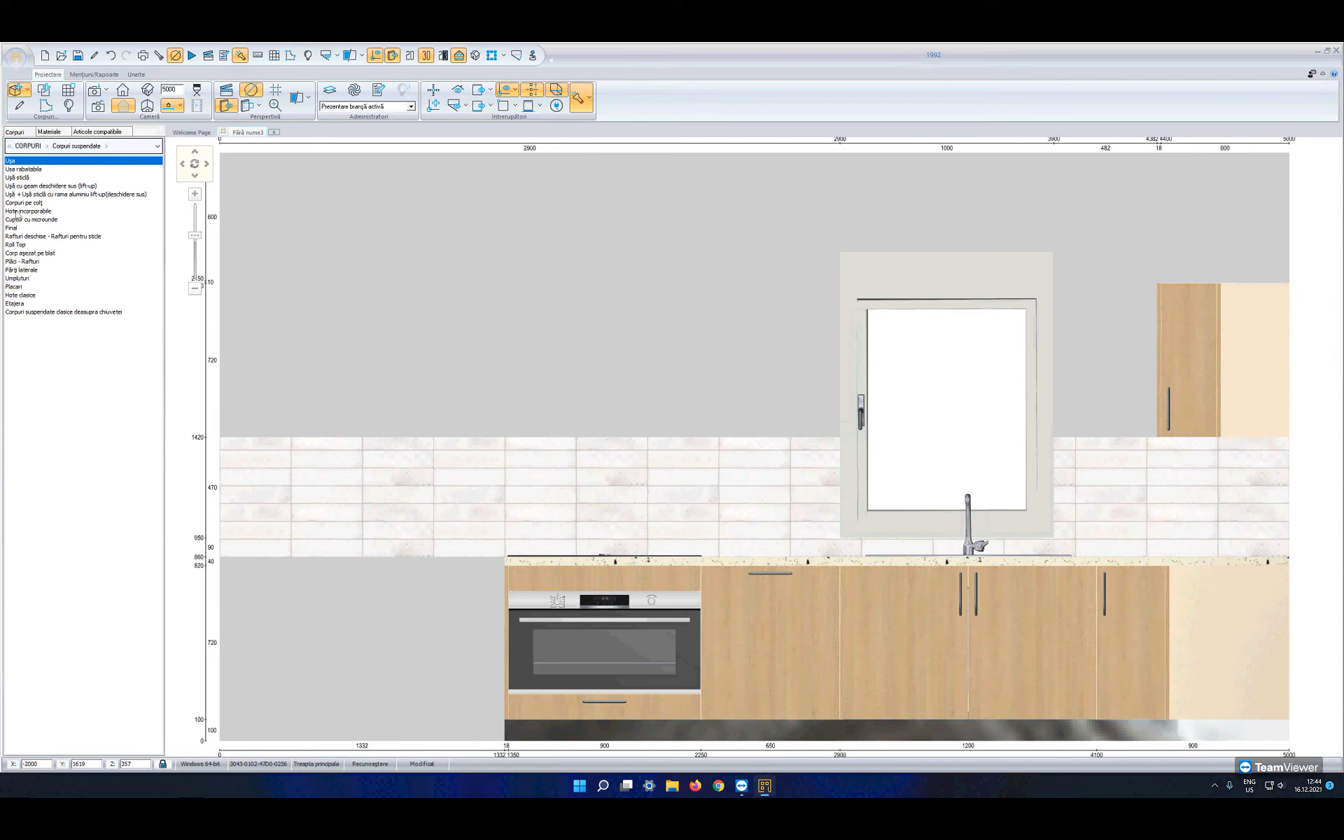
pyautogui.doubleClick(16, 211)
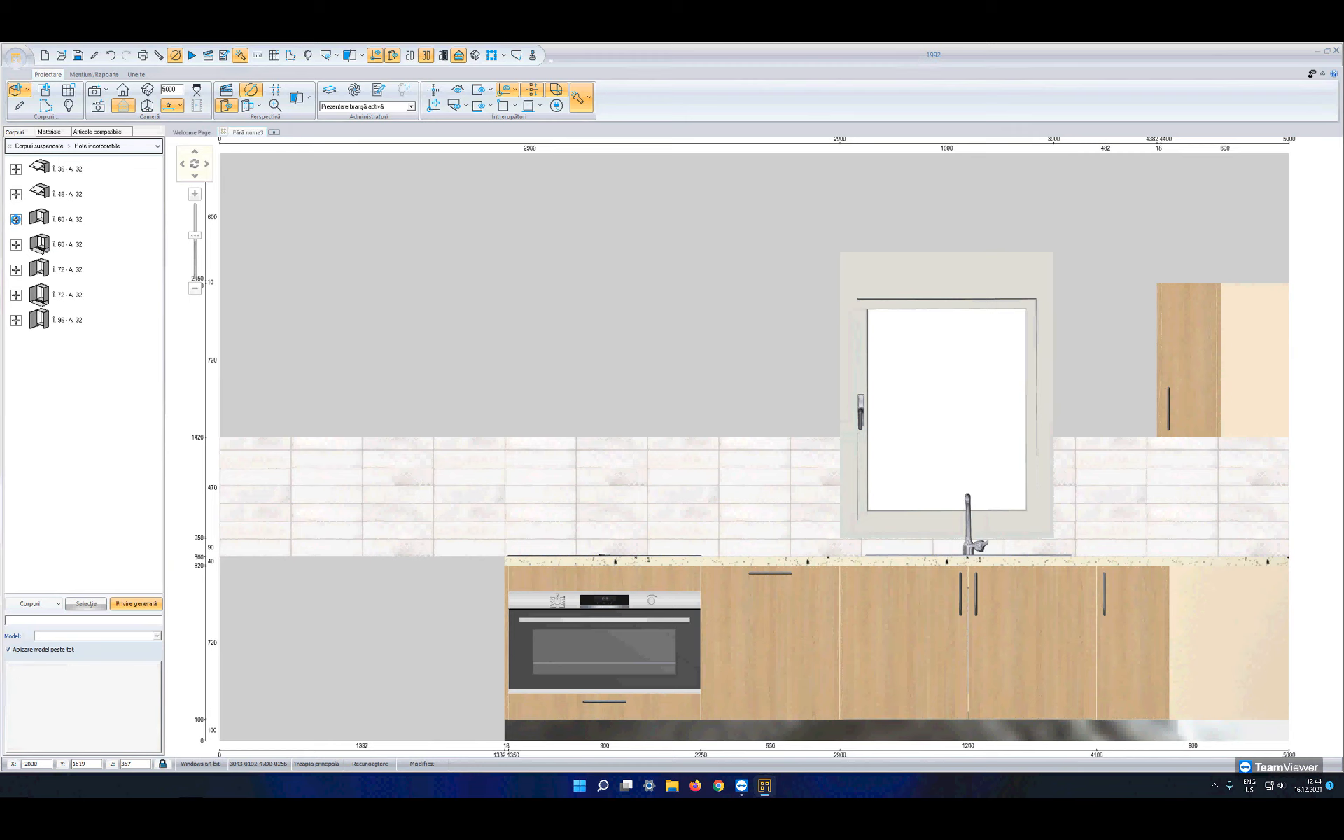
pyautogui.click(16, 219)
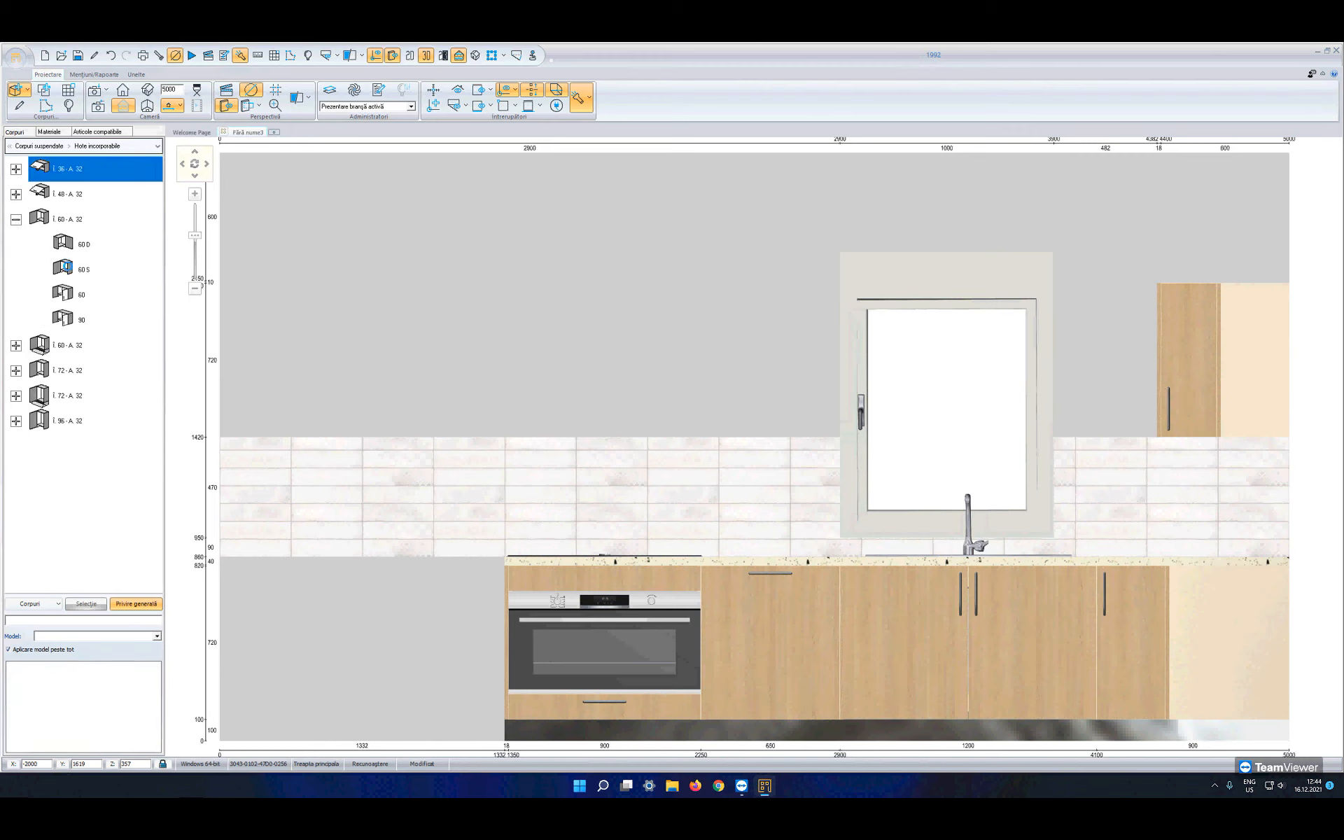
pyautogui.click(75, 271)
pyautogui.click(77, 305)
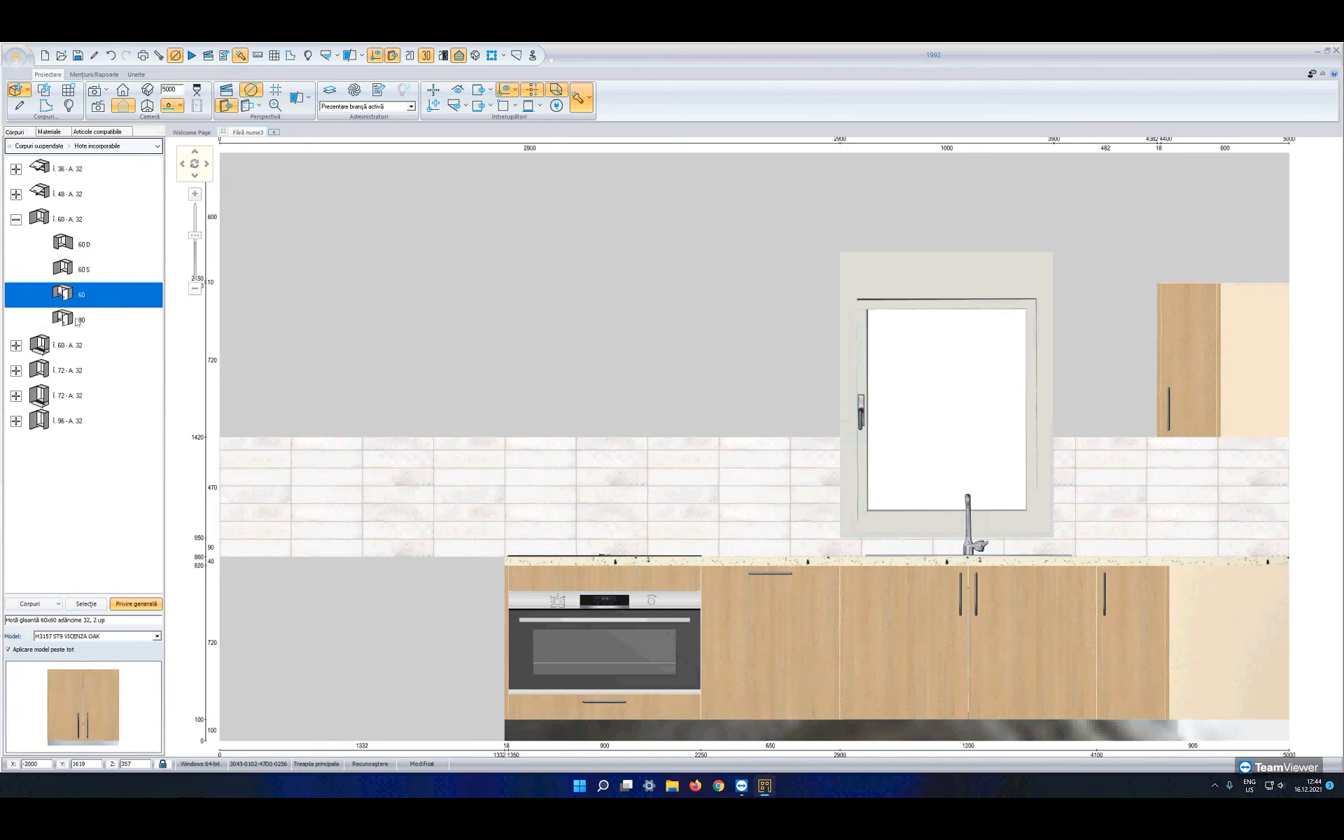
pyautogui.click(77, 318)
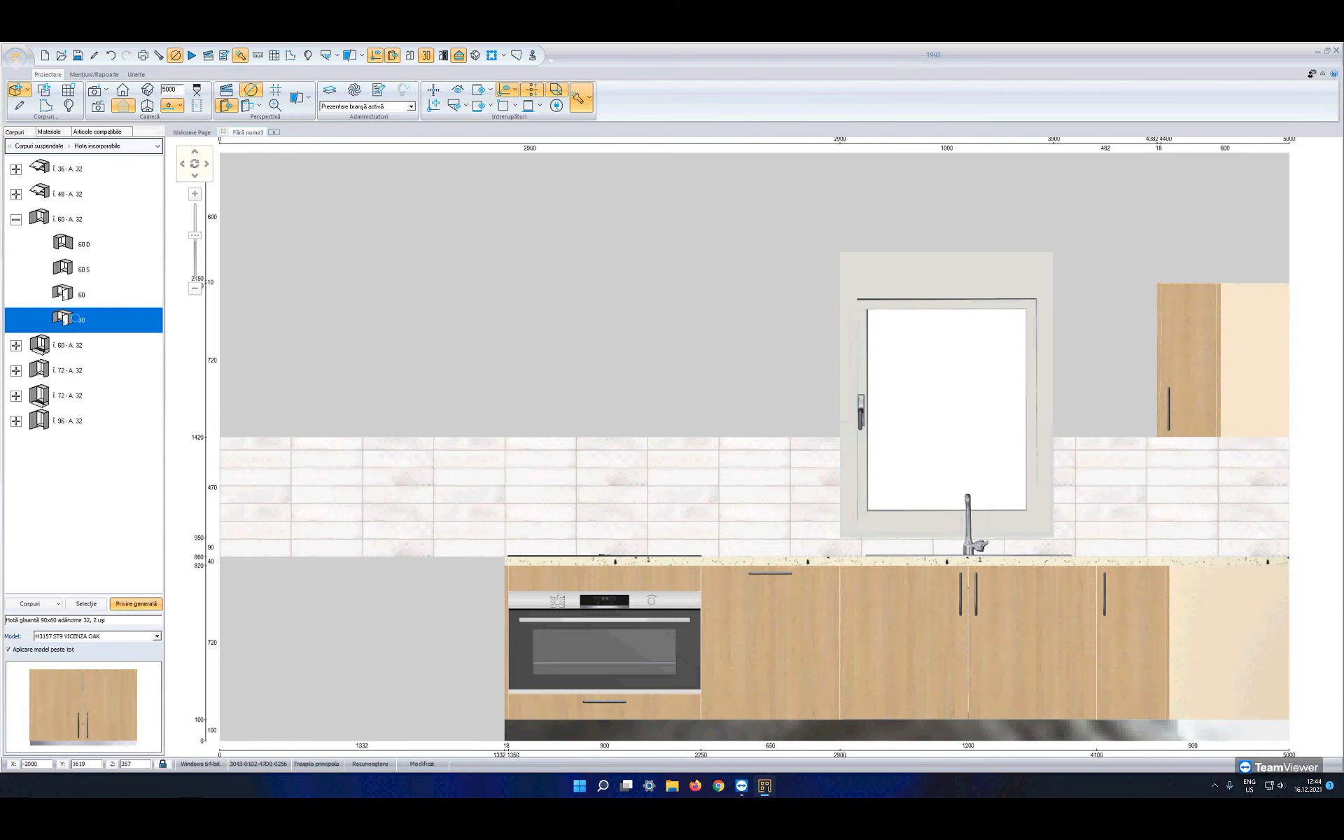
pyautogui.rightClick(75, 319)
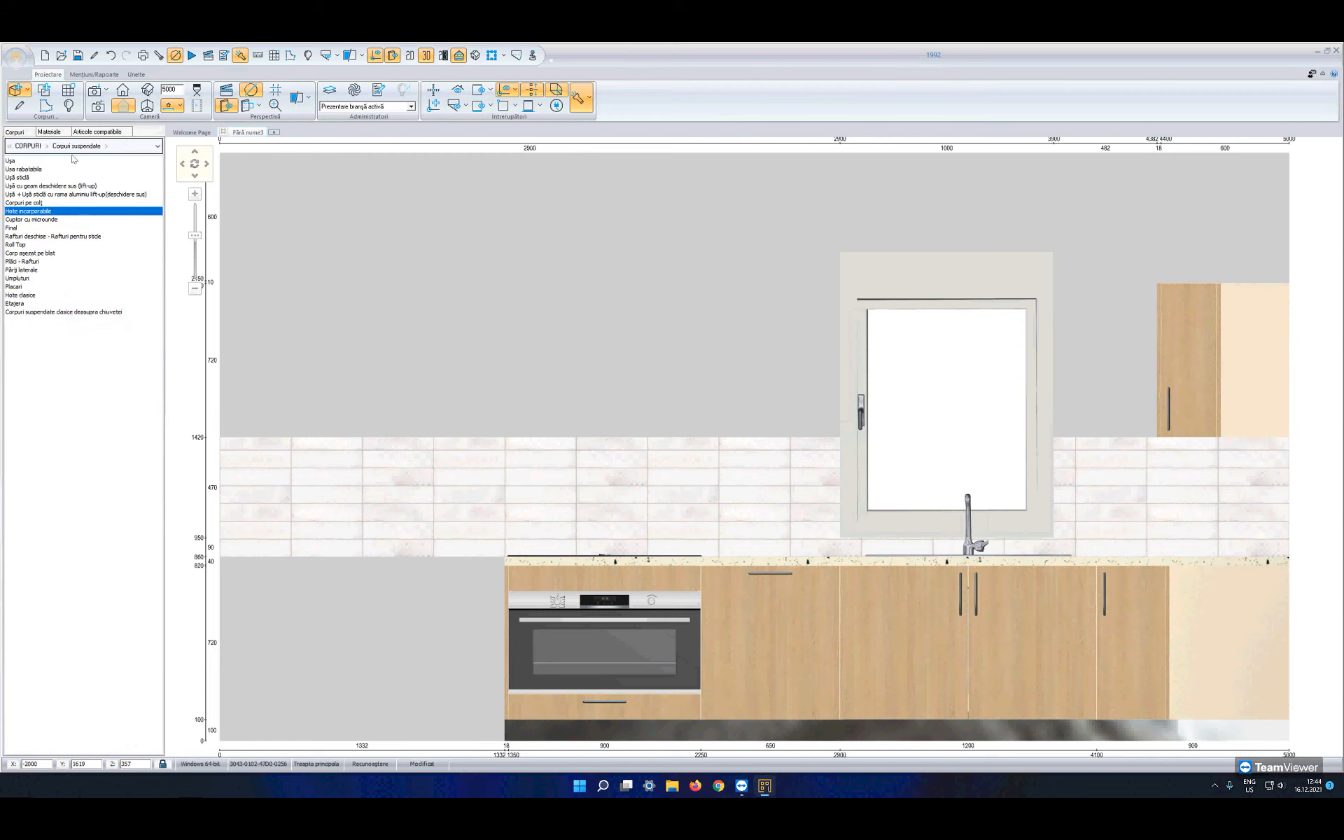
# Step: Examine the classic hoods in Corpuri suspendate, Hote clasice, comparing the straight 60x72 and 60x96 models and the corner 105x96 model
pyautogui.doubleClick(28, 296)
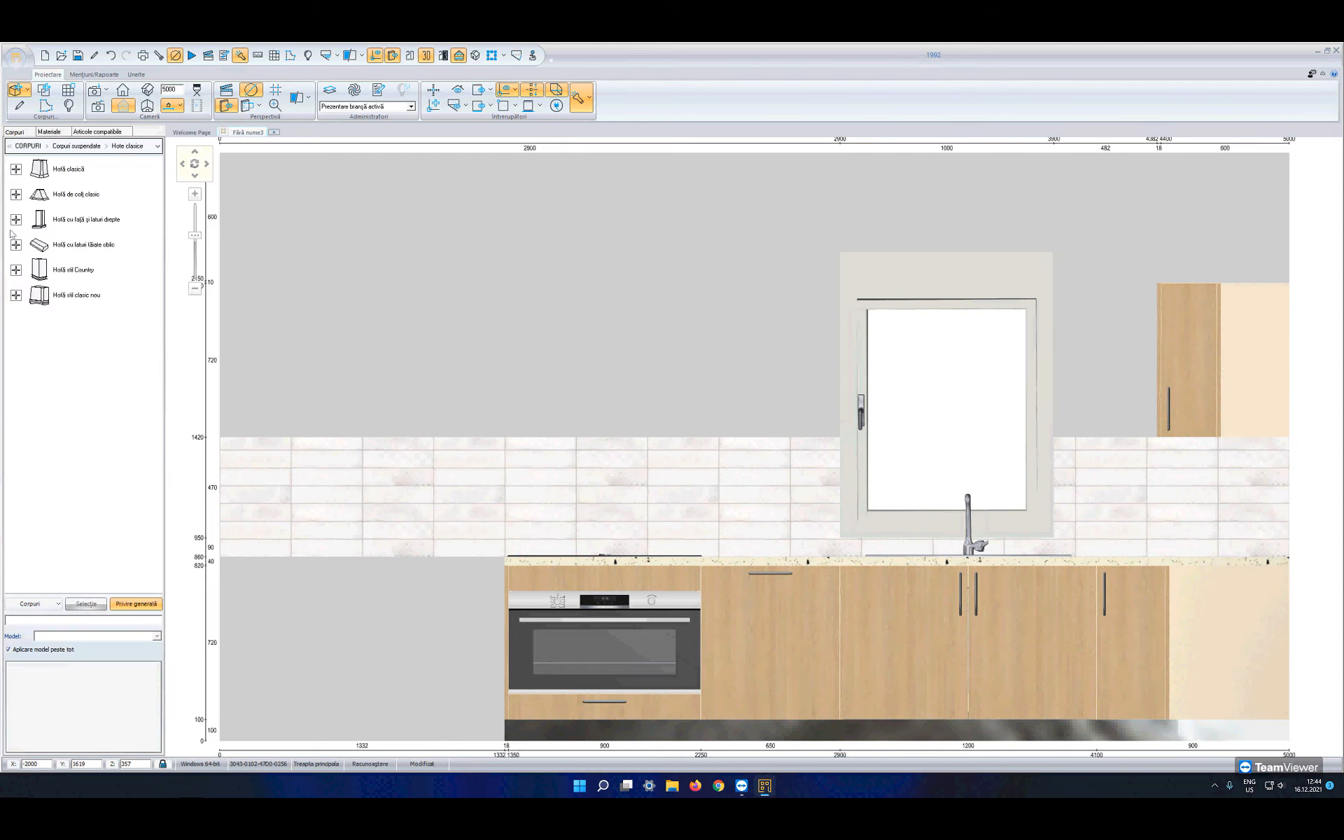
pyautogui.click(13, 221)
pyautogui.click(63, 255)
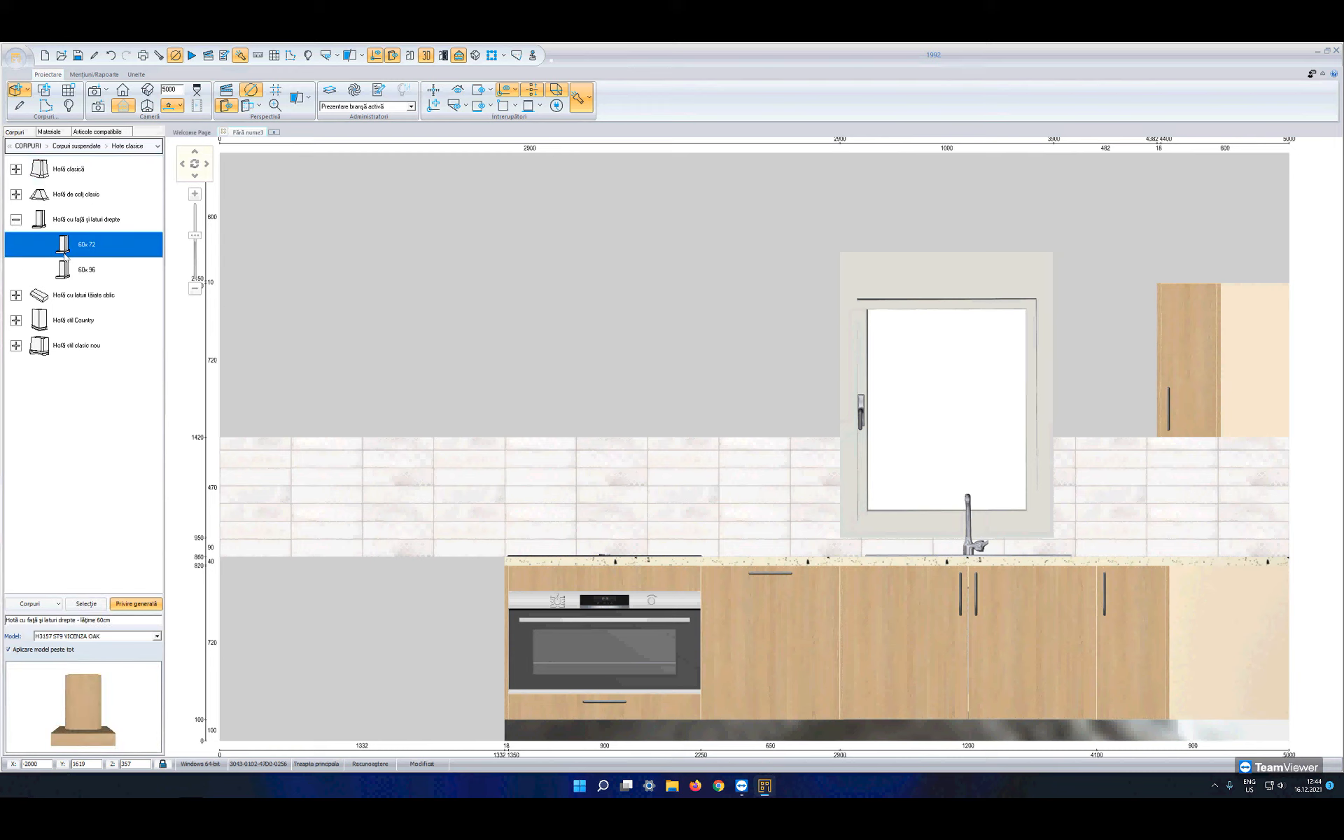
pyautogui.click(74, 271)
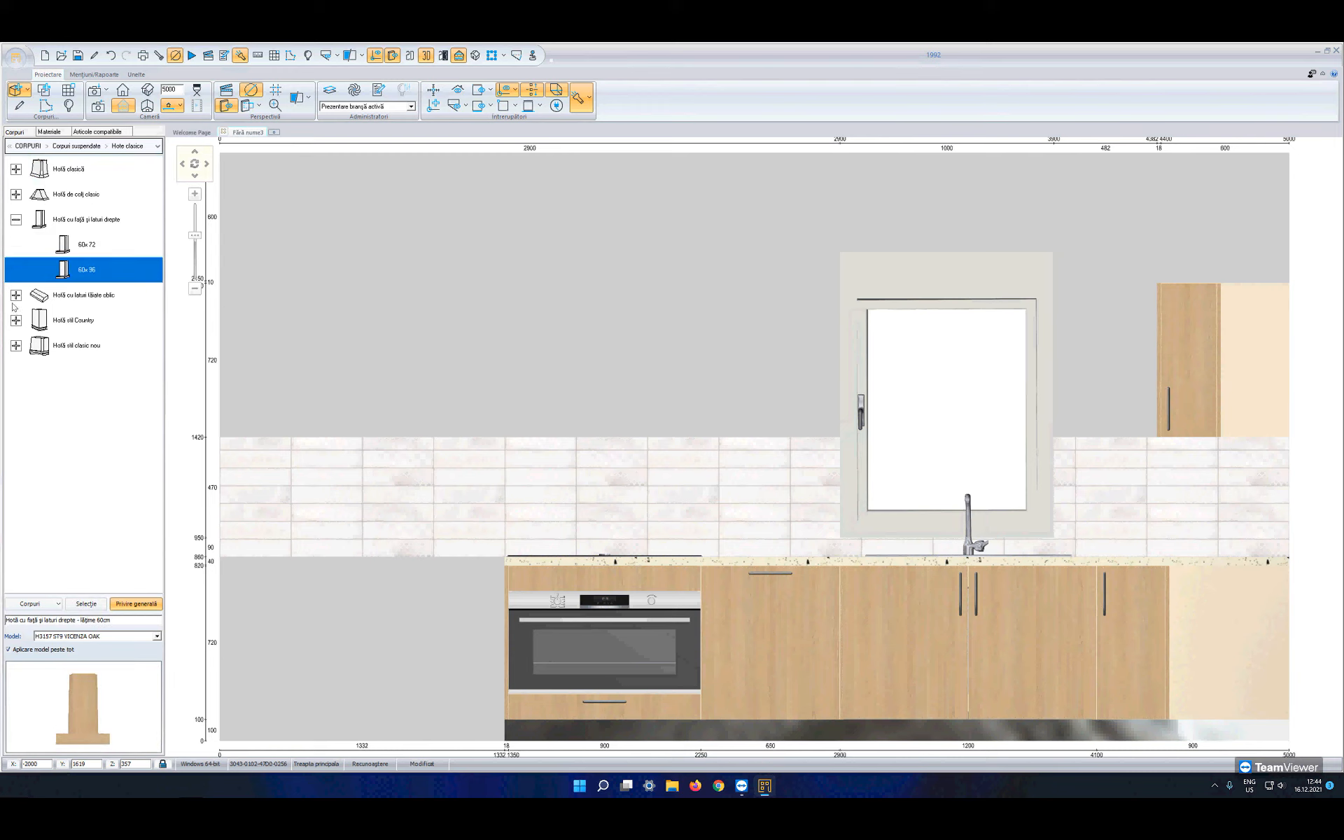
pyautogui.click(15, 195)
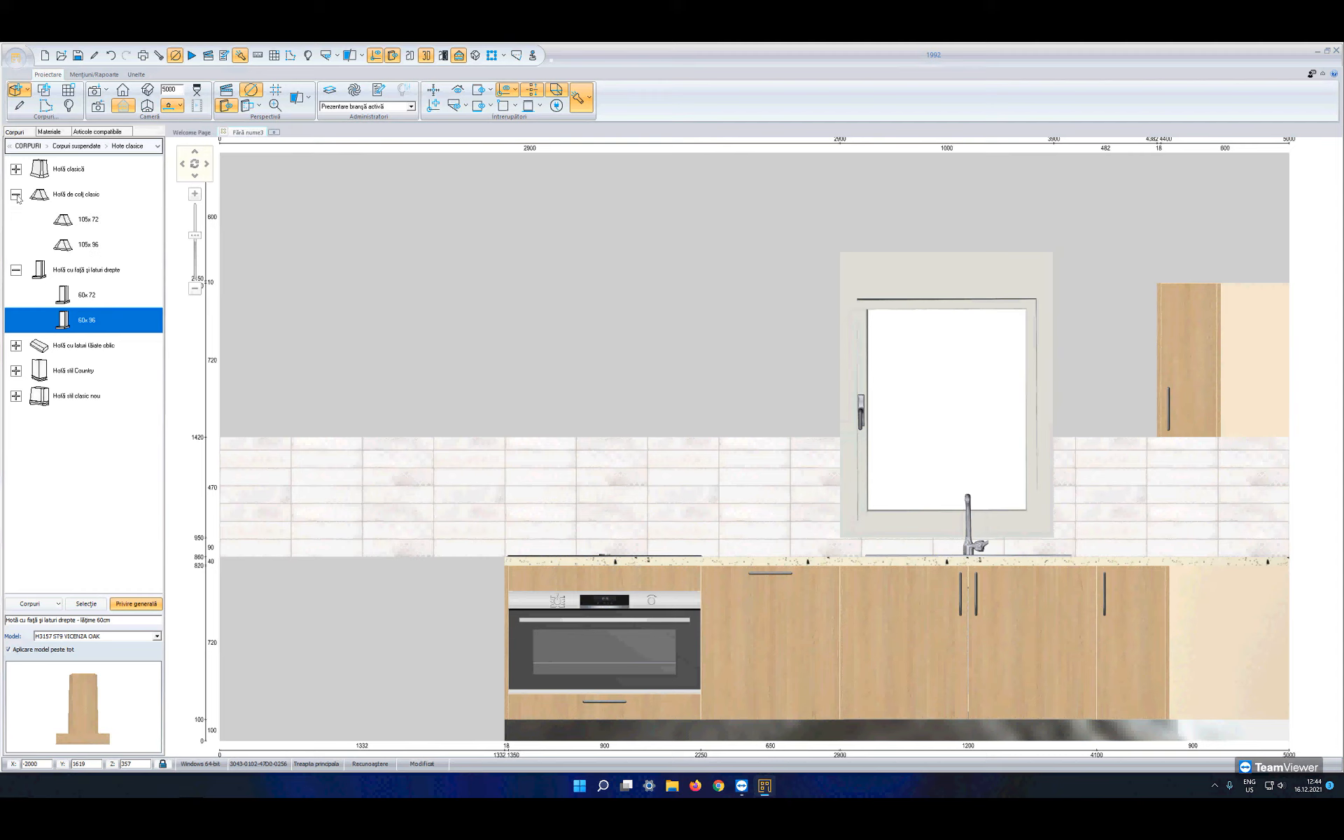
pyautogui.click(68, 230)
pyautogui.click(75, 245)
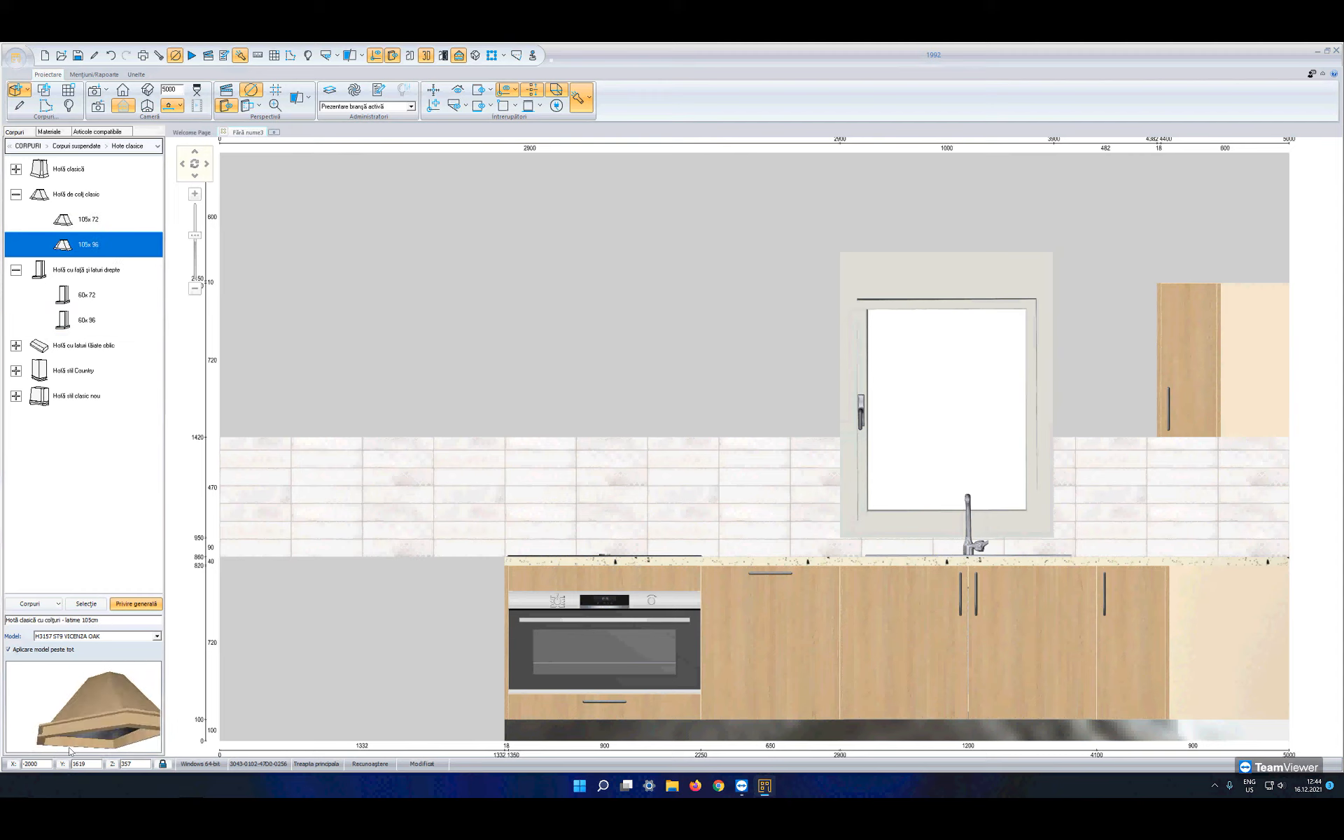
pyautogui.rightClick(65, 318)
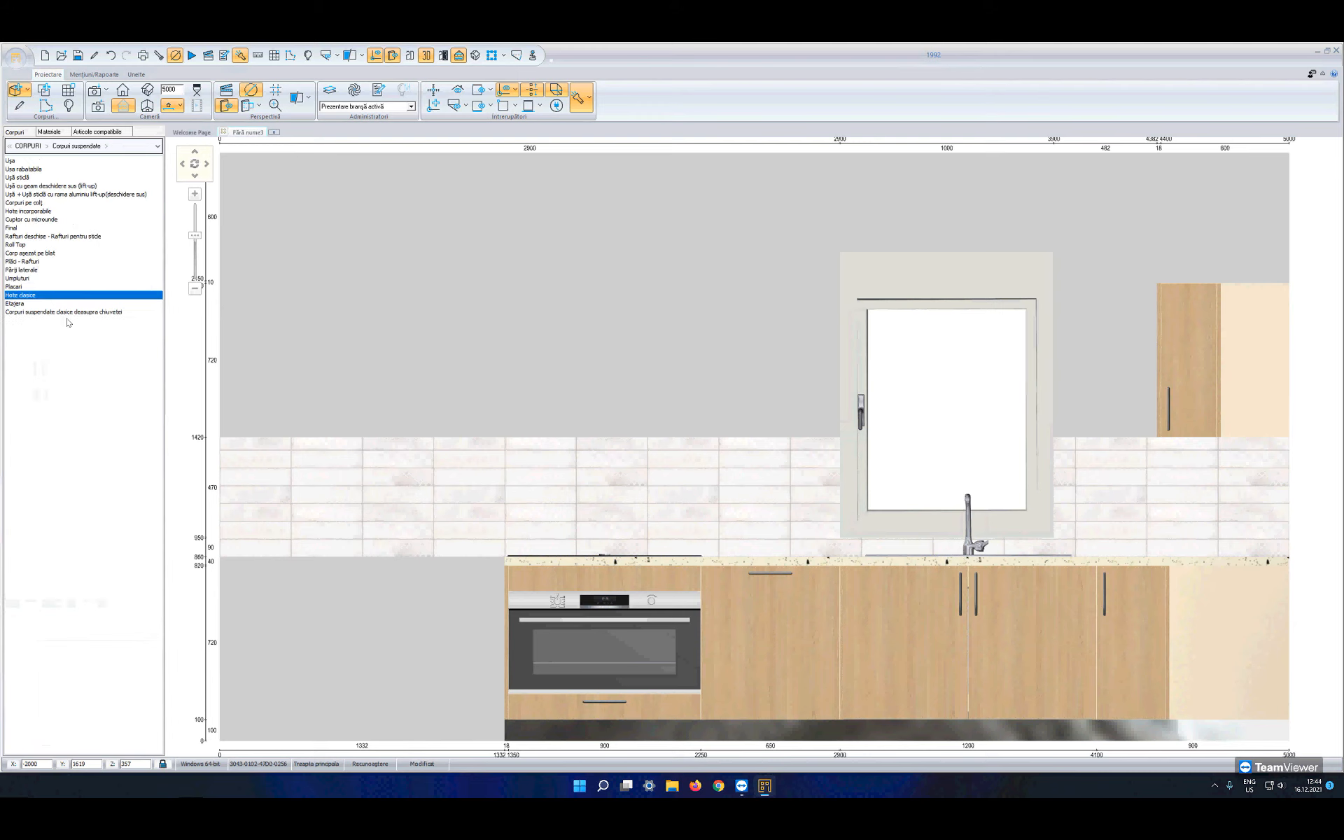
# Step: Browse to Hote metalice in Aparate electrocasnice and check the oven cabinet's width on wall 1
pyautogui.rightClick(65, 249)
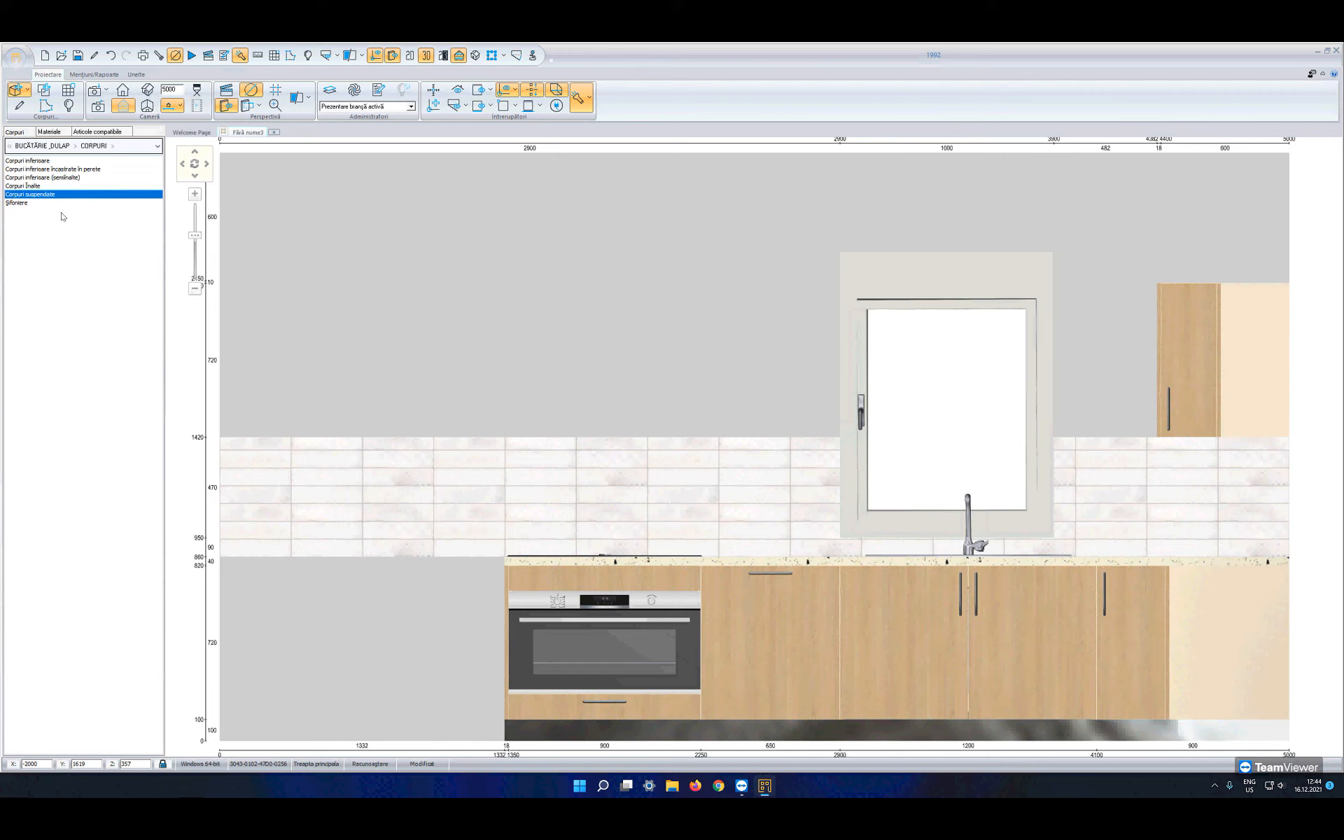
pyautogui.rightClick(62, 212)
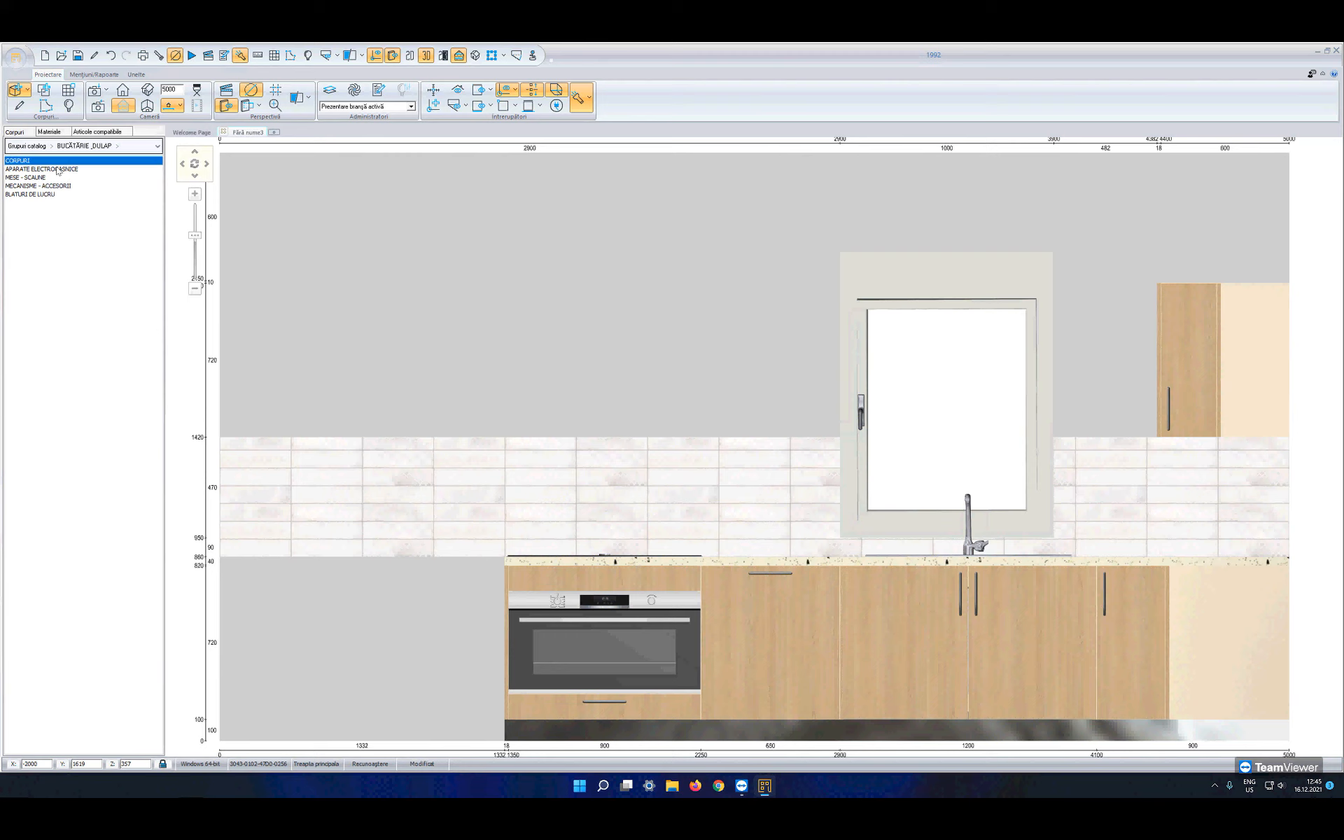
pyautogui.doubleClick(32, 170)
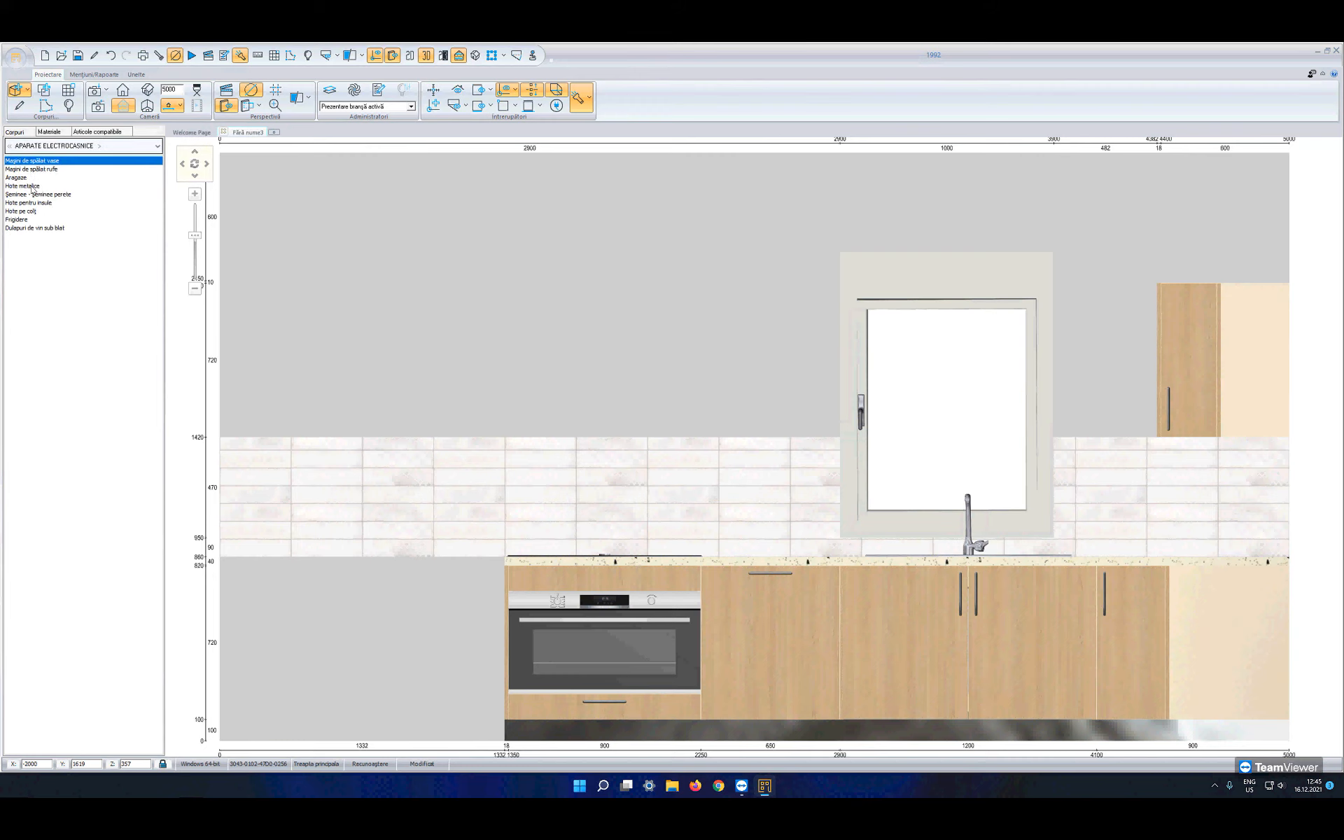
pyautogui.doubleClick(32, 186)
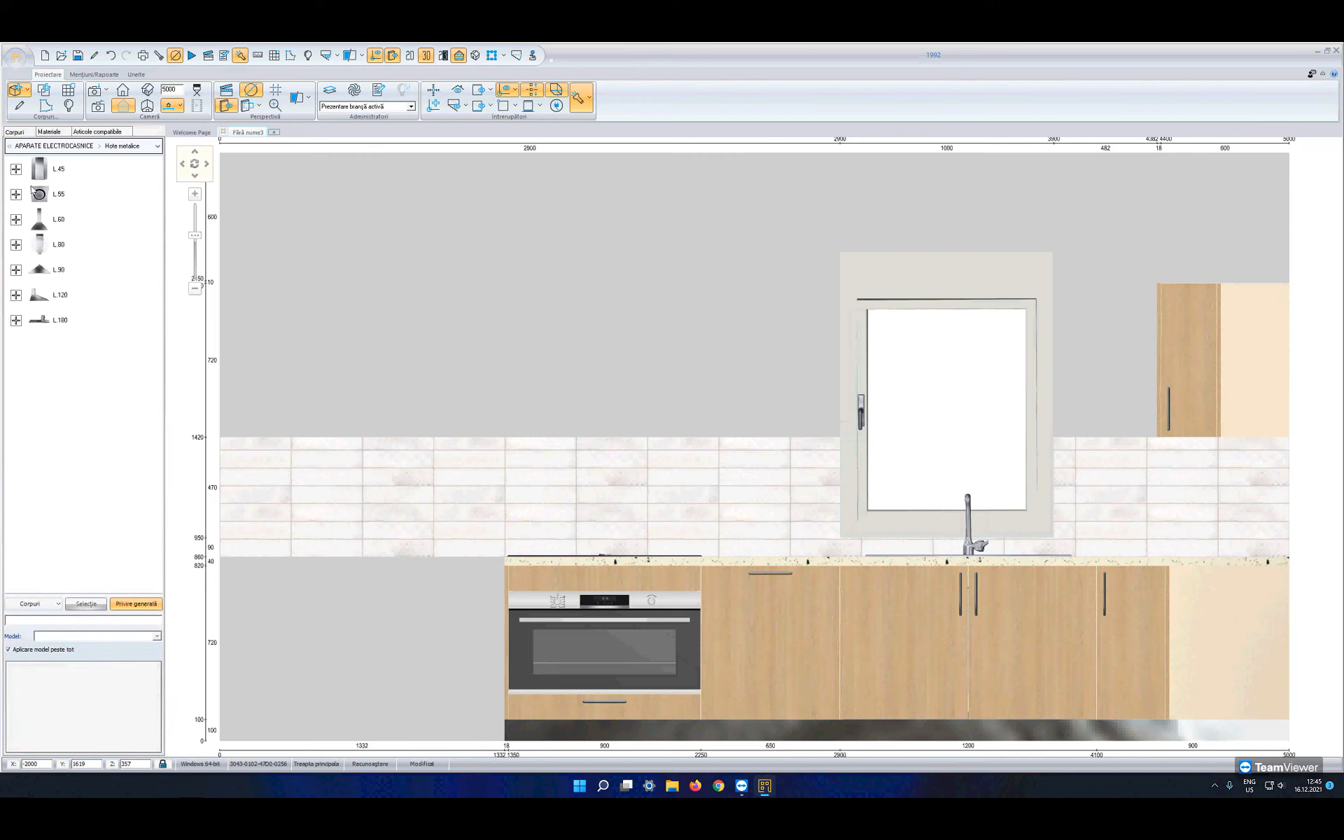
pyautogui.click(558, 584)
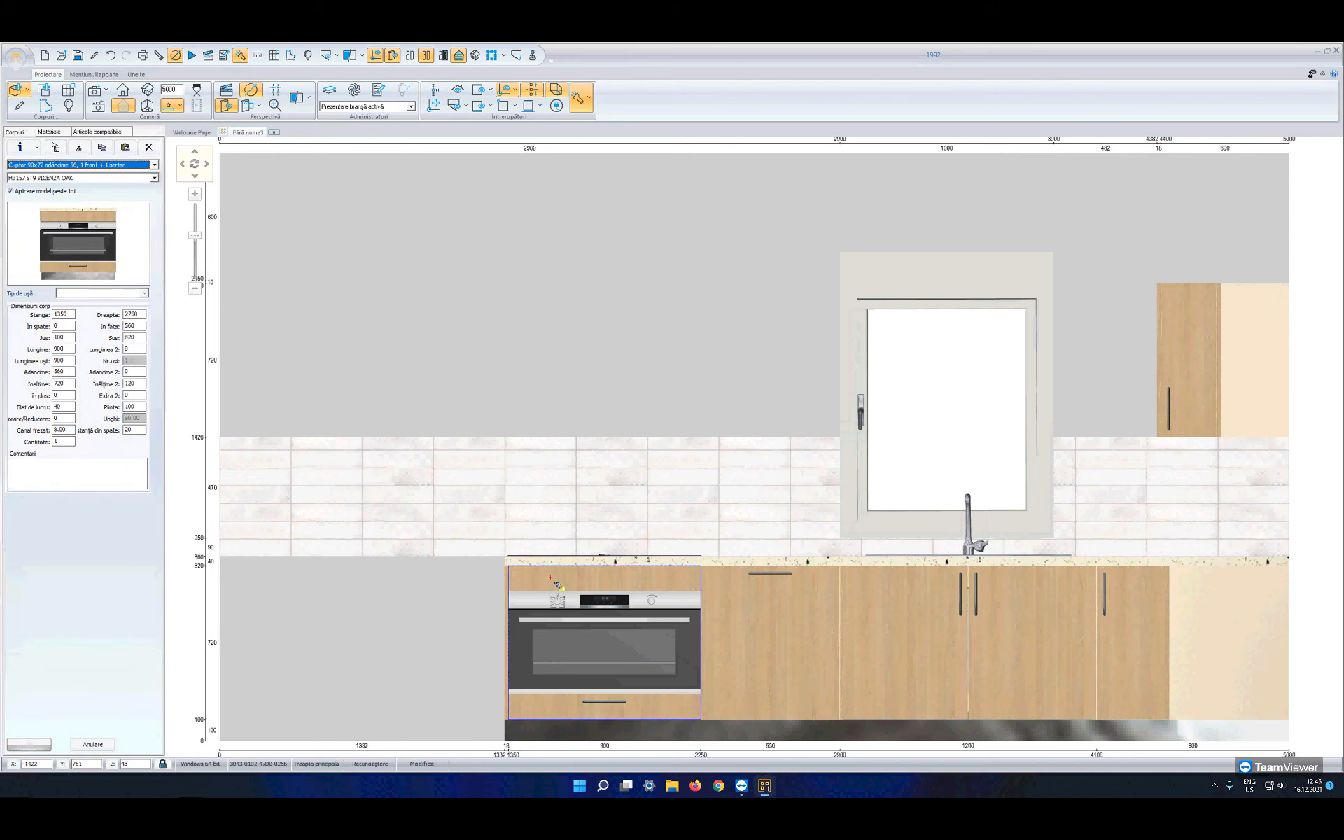
pyautogui.click(54, 349)
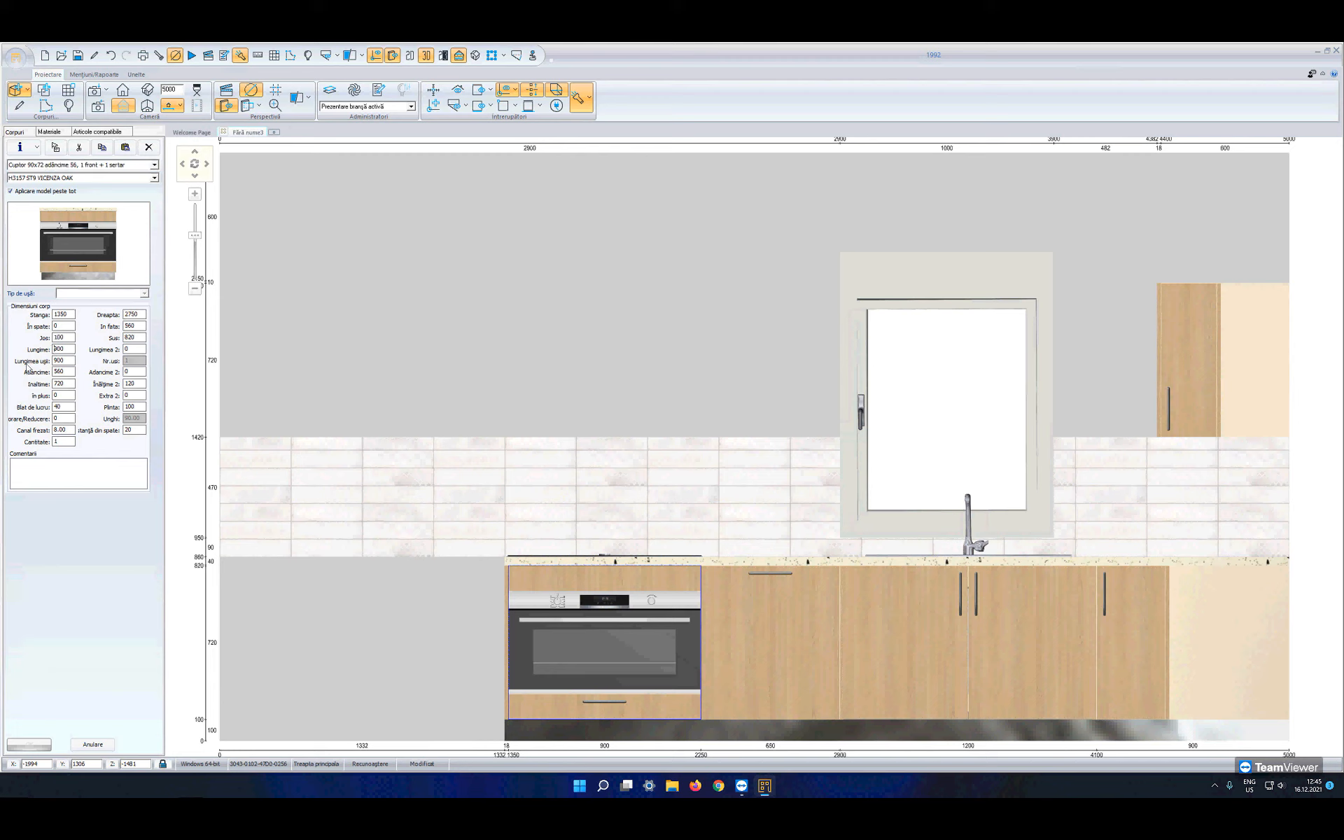
pyautogui.press('Escape')
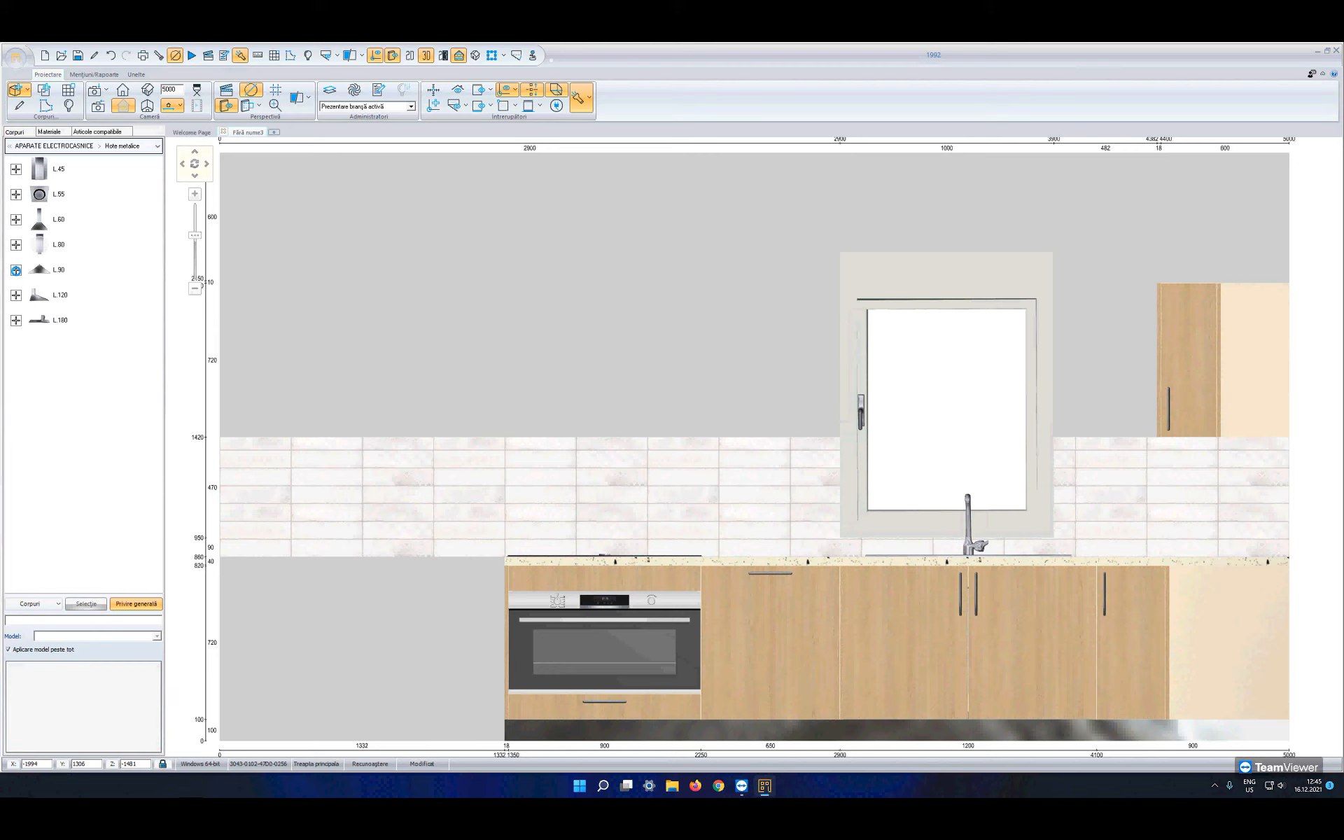
# Step: Choose metal hood model 21 from the L.90 group and start placing it on wall 1 above the hob
pyautogui.click(16, 270)
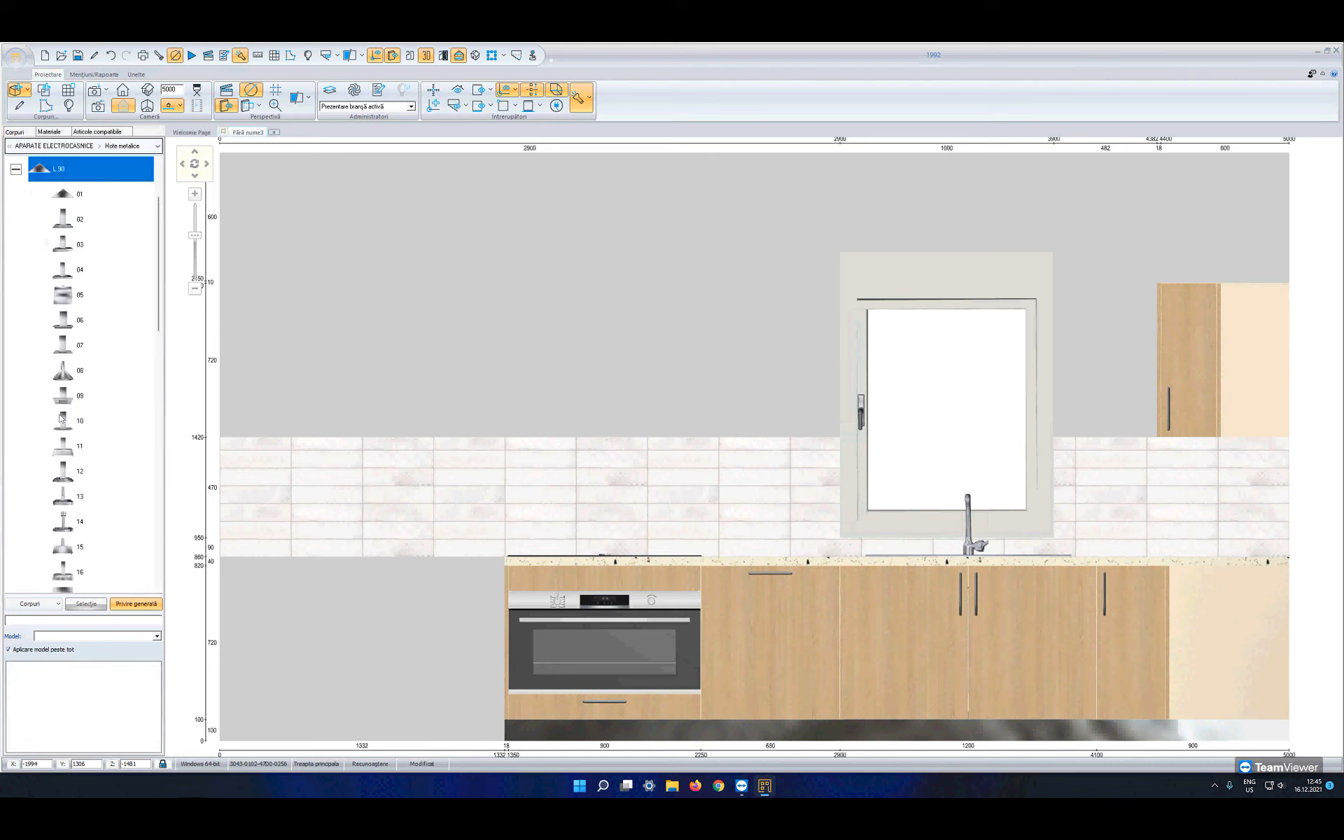
pyautogui.scroll(-5, 69, 488)
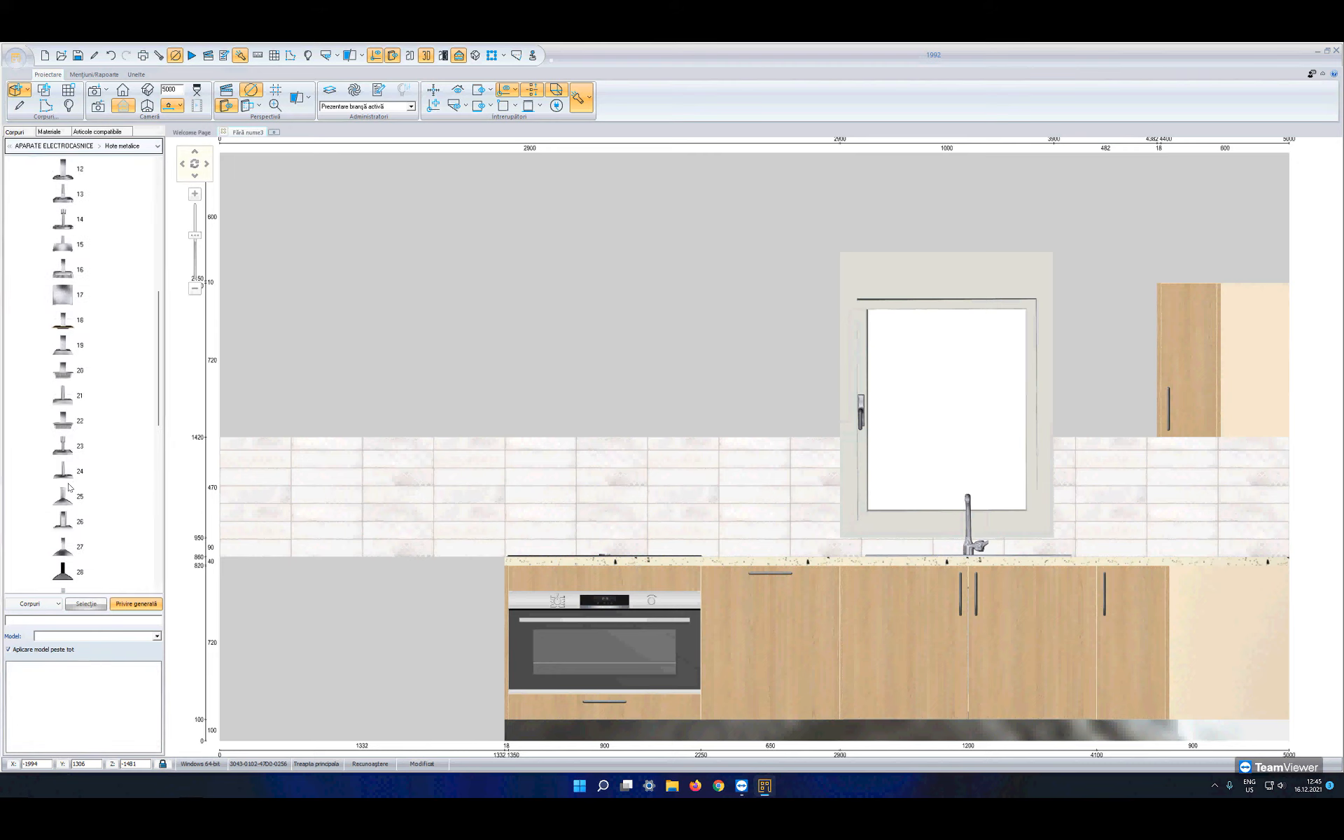
pyautogui.click(68, 399)
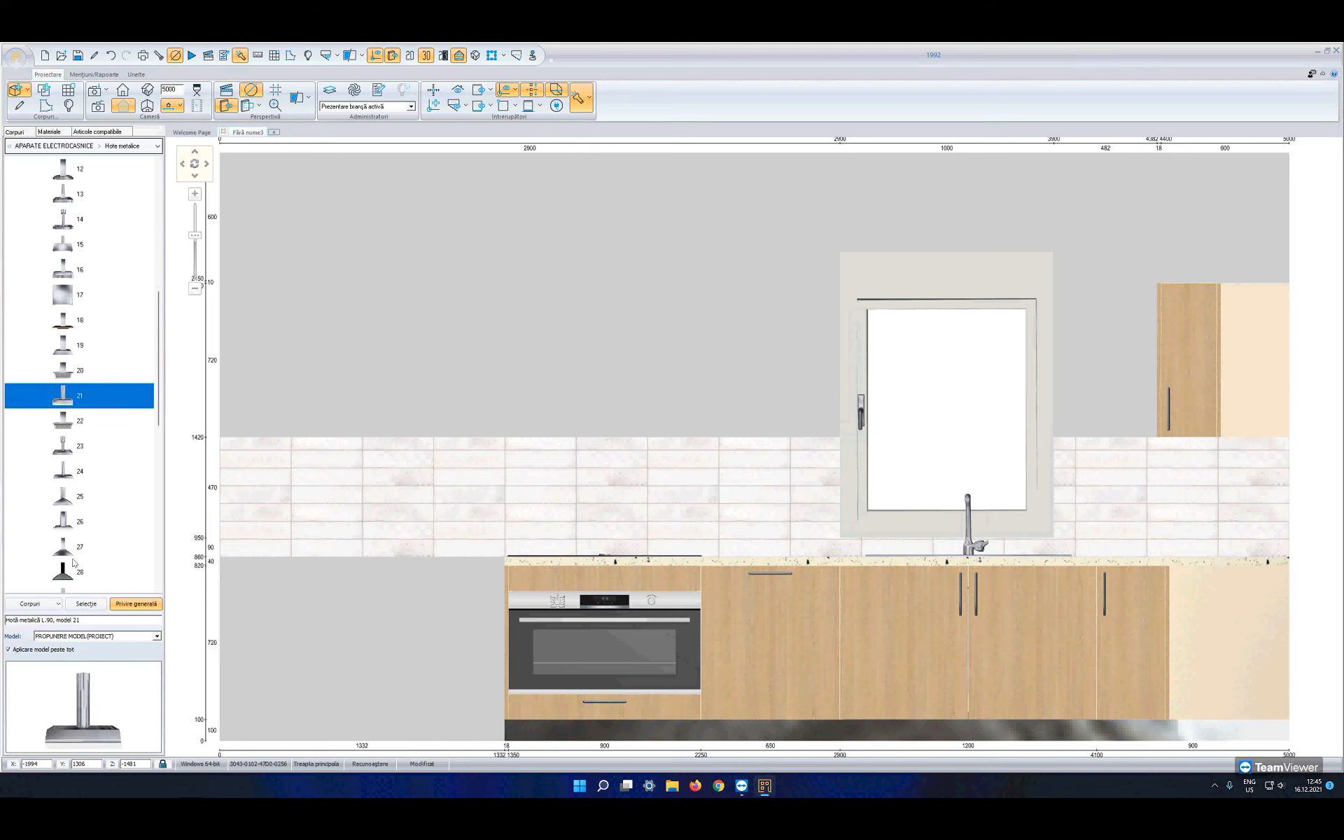
pyautogui.click(84, 604)
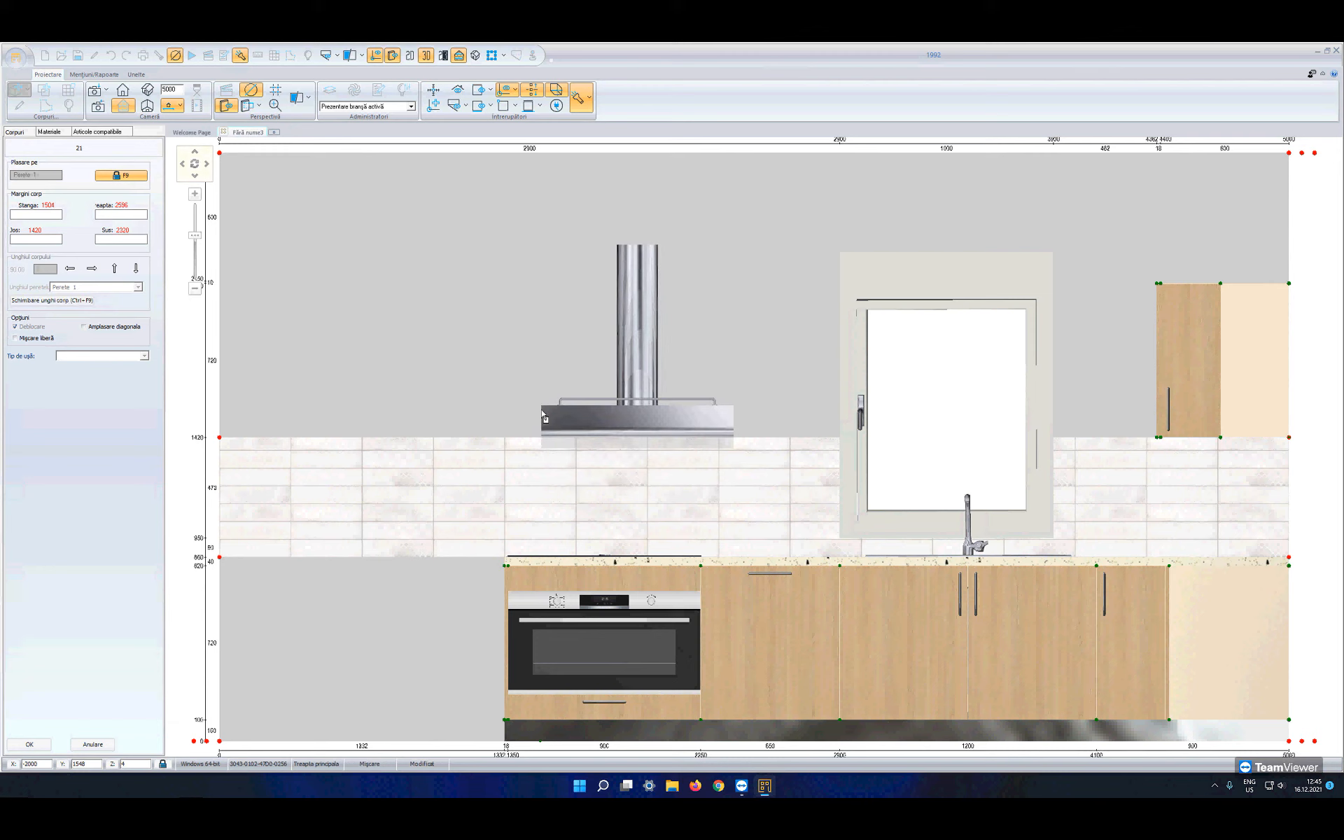
pyautogui.scroll(1, 536, 428)
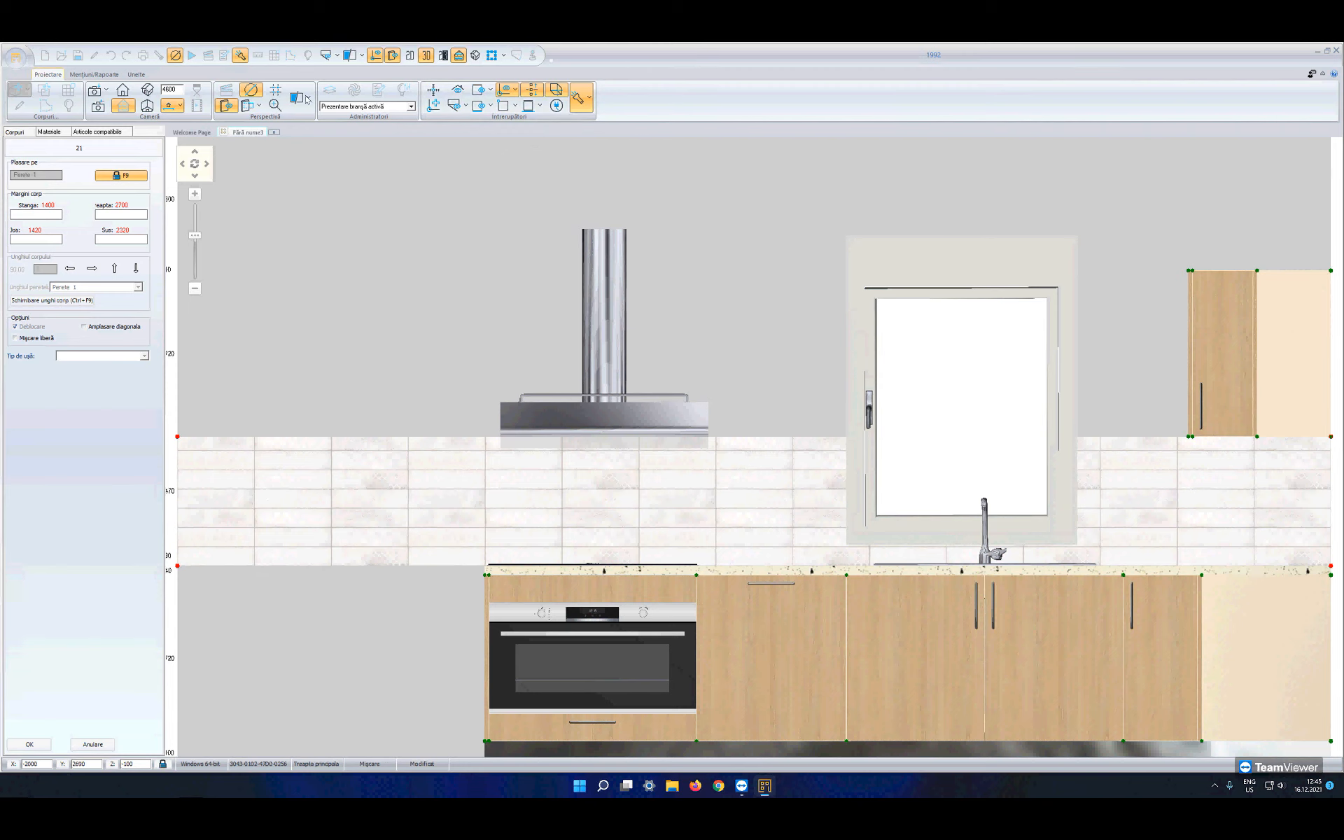
# Step: Enable the display of snap points for components (sistem), components (forma) and user-defined points
pyautogui.click(519, 93)
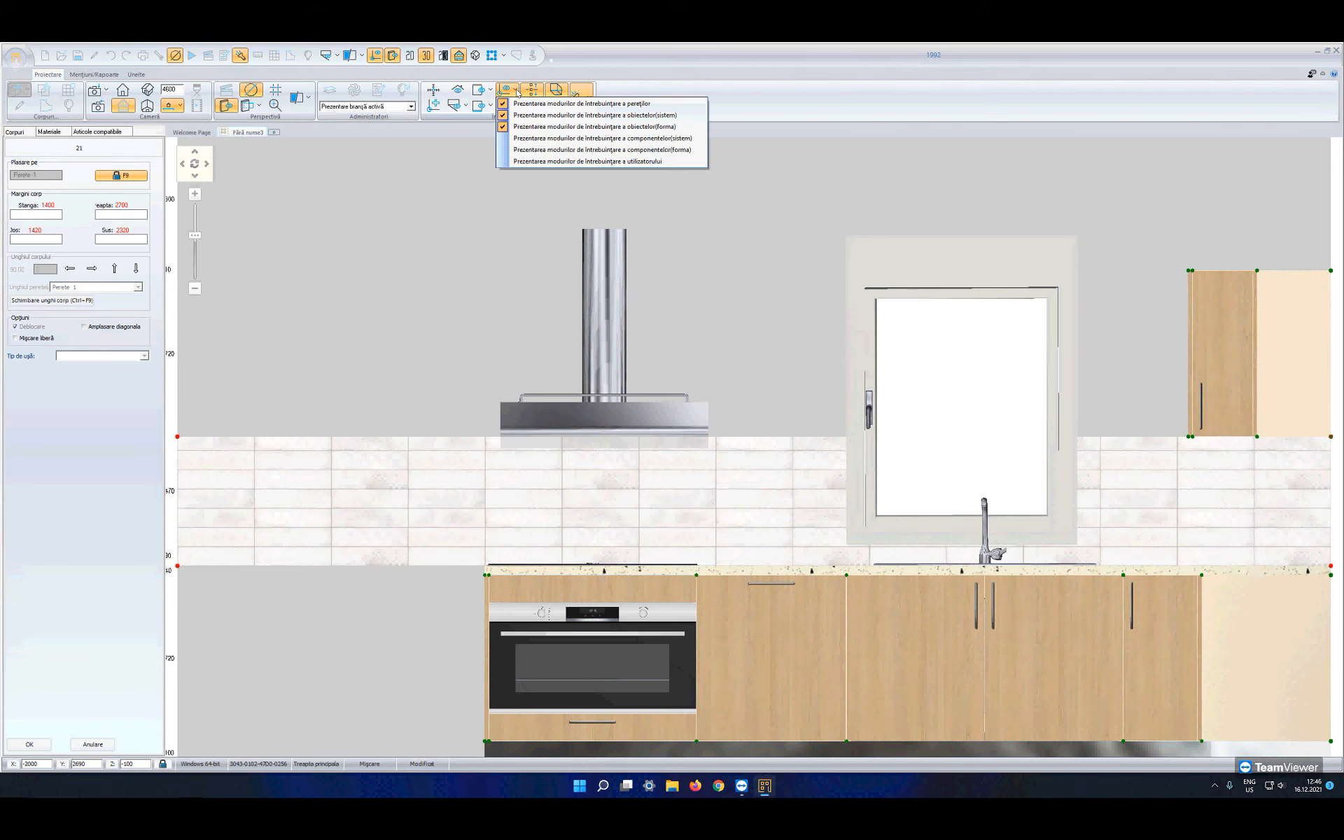
pyautogui.click(508, 138)
pyautogui.click(517, 91)
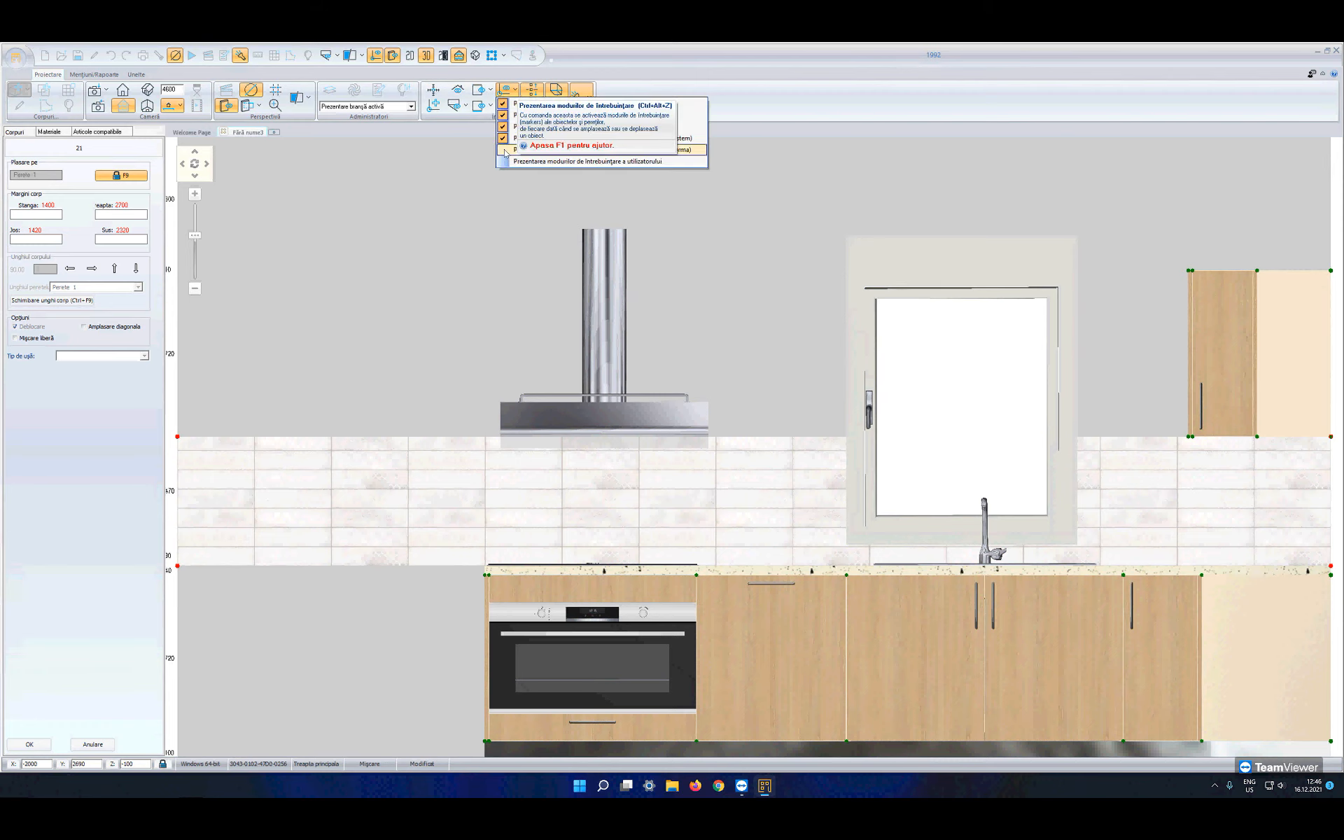
pyautogui.click(506, 150)
pyautogui.click(517, 91)
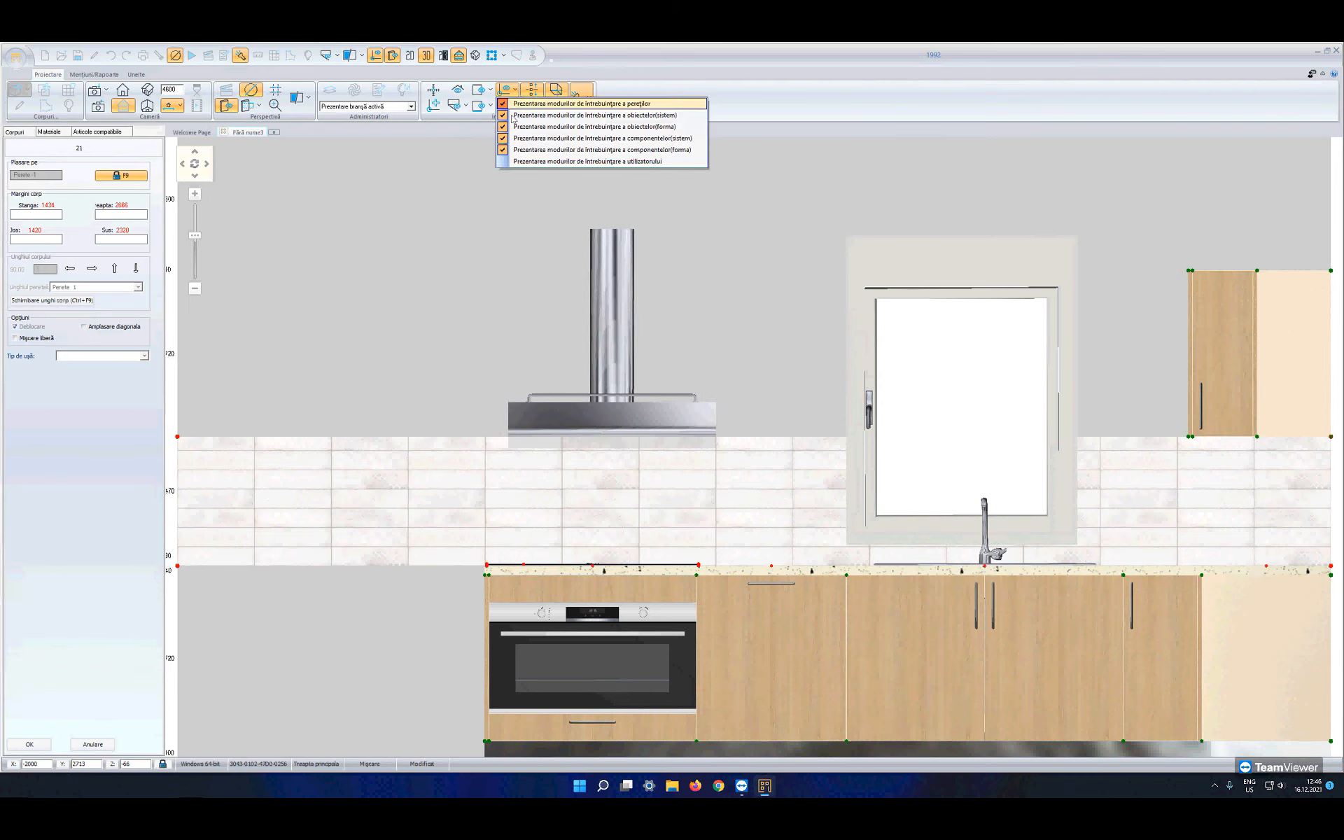
pyautogui.click(504, 163)
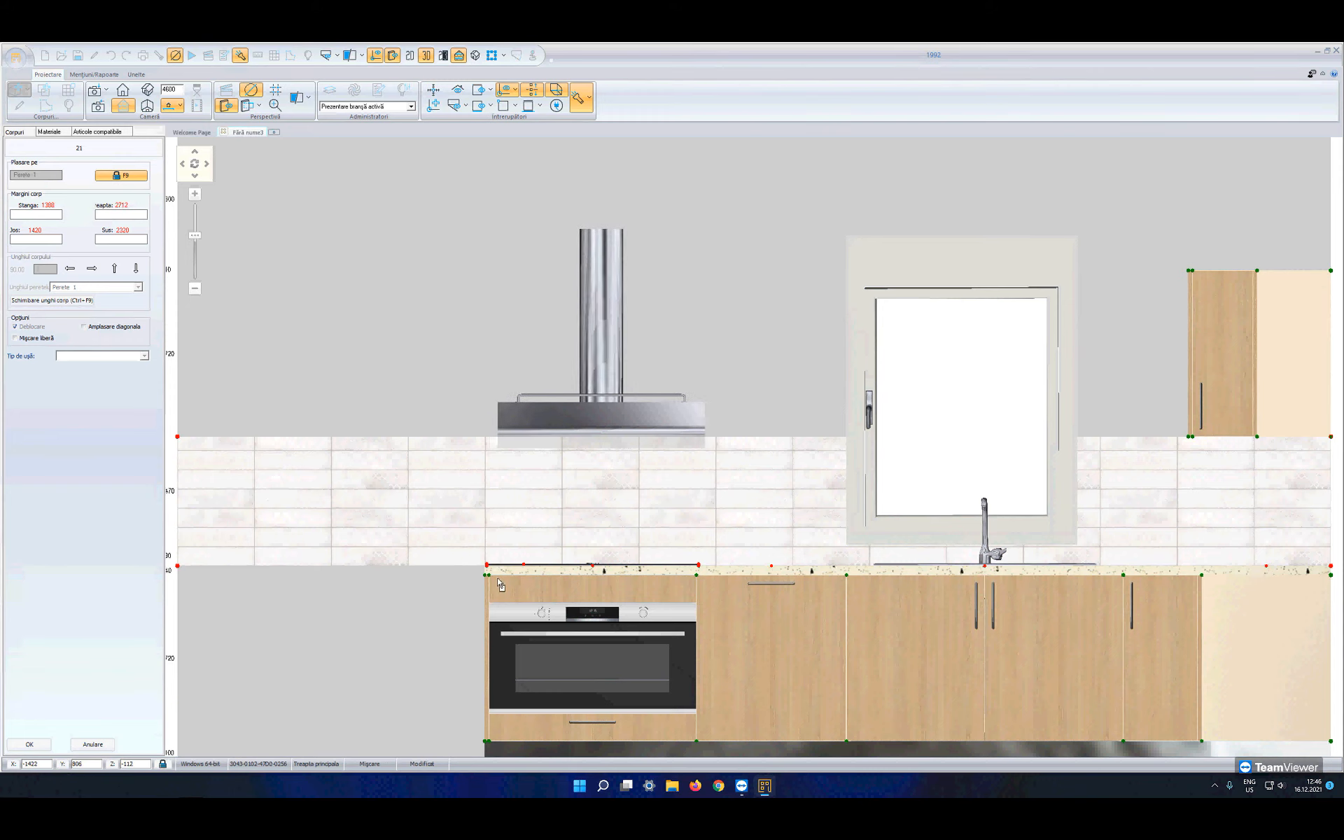
# Step: Place the metal hood on wall 1 above the hob, snapping it to the hob's outer corner at a bottom height of 1420
pyautogui.scroll(1, 492, 581)
pyautogui.scroll(1, 459, 570)
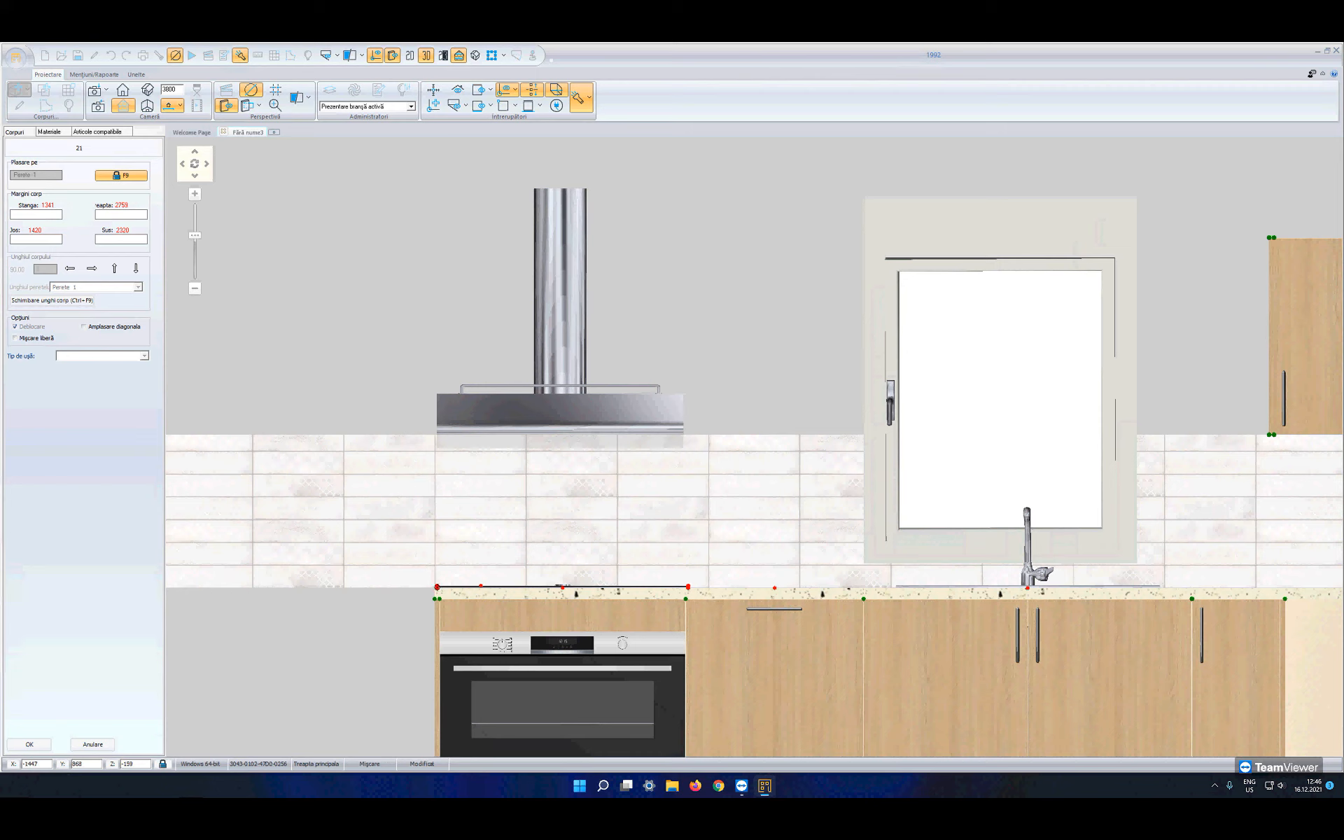
pyautogui.click(437, 587)
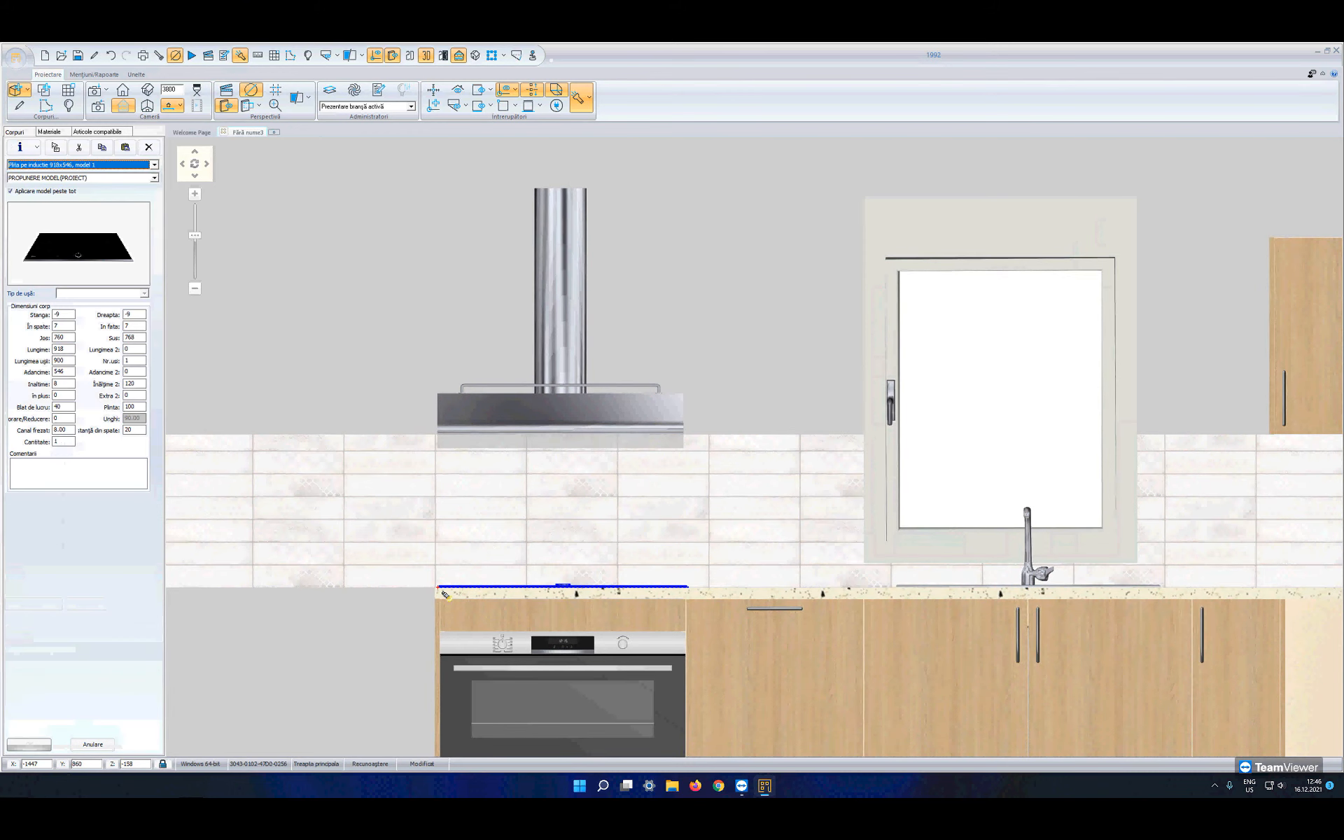
pyautogui.click(531, 589)
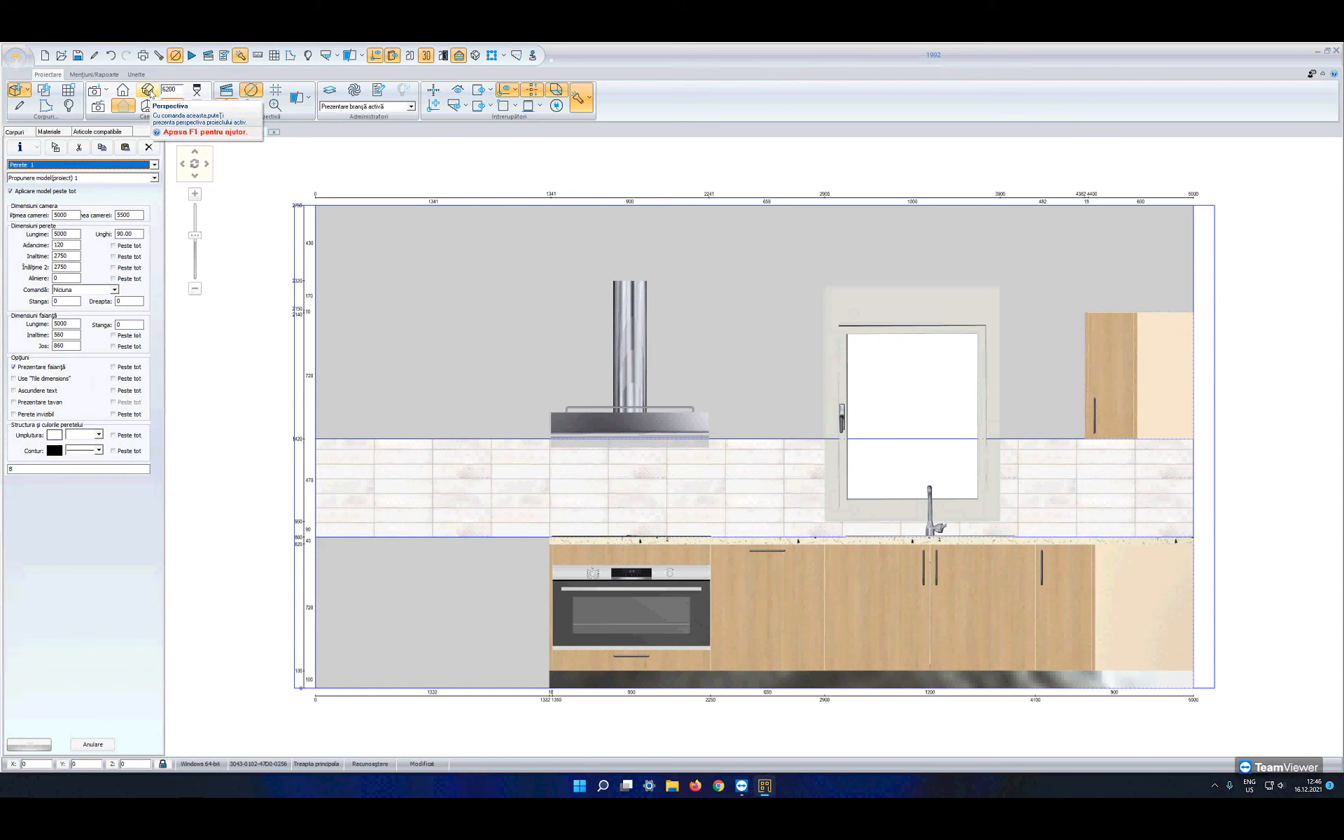
# Step: Show the kitchen in perspective and examine the hood, cabinets and room from several camera positions
pyautogui.click(148, 92)
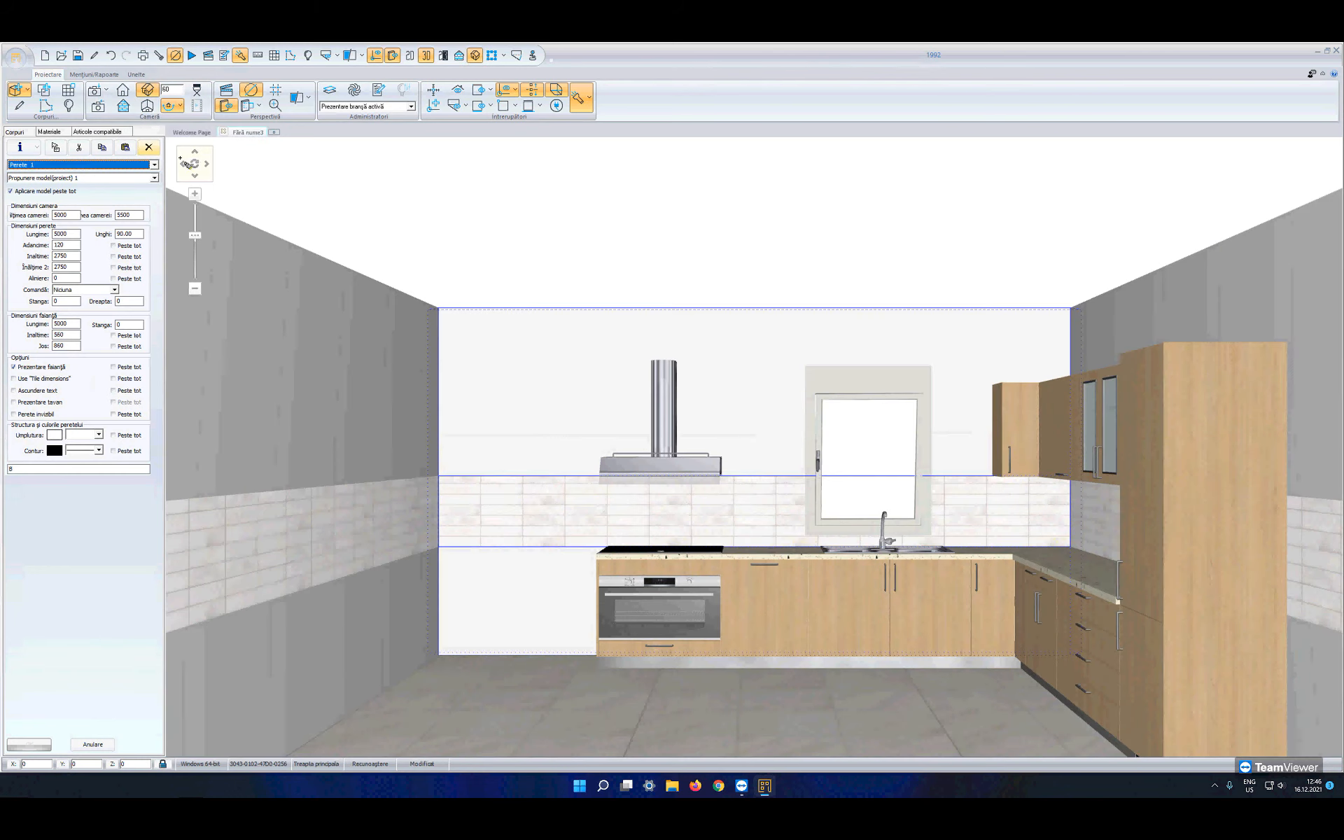
pyautogui.moveTo(780, 592); pyautogui.dragTo(536, 576, button='middle')
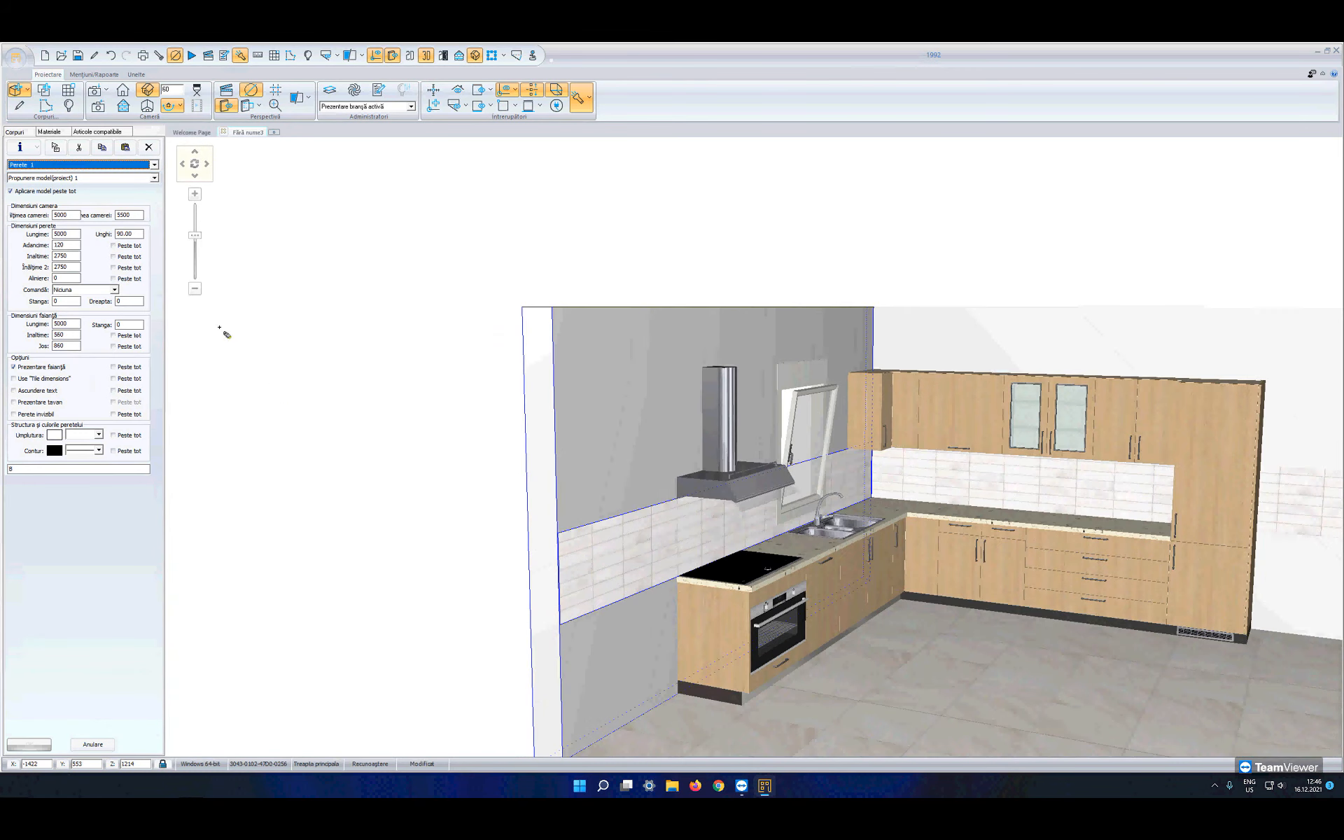
pyautogui.click(194, 173)
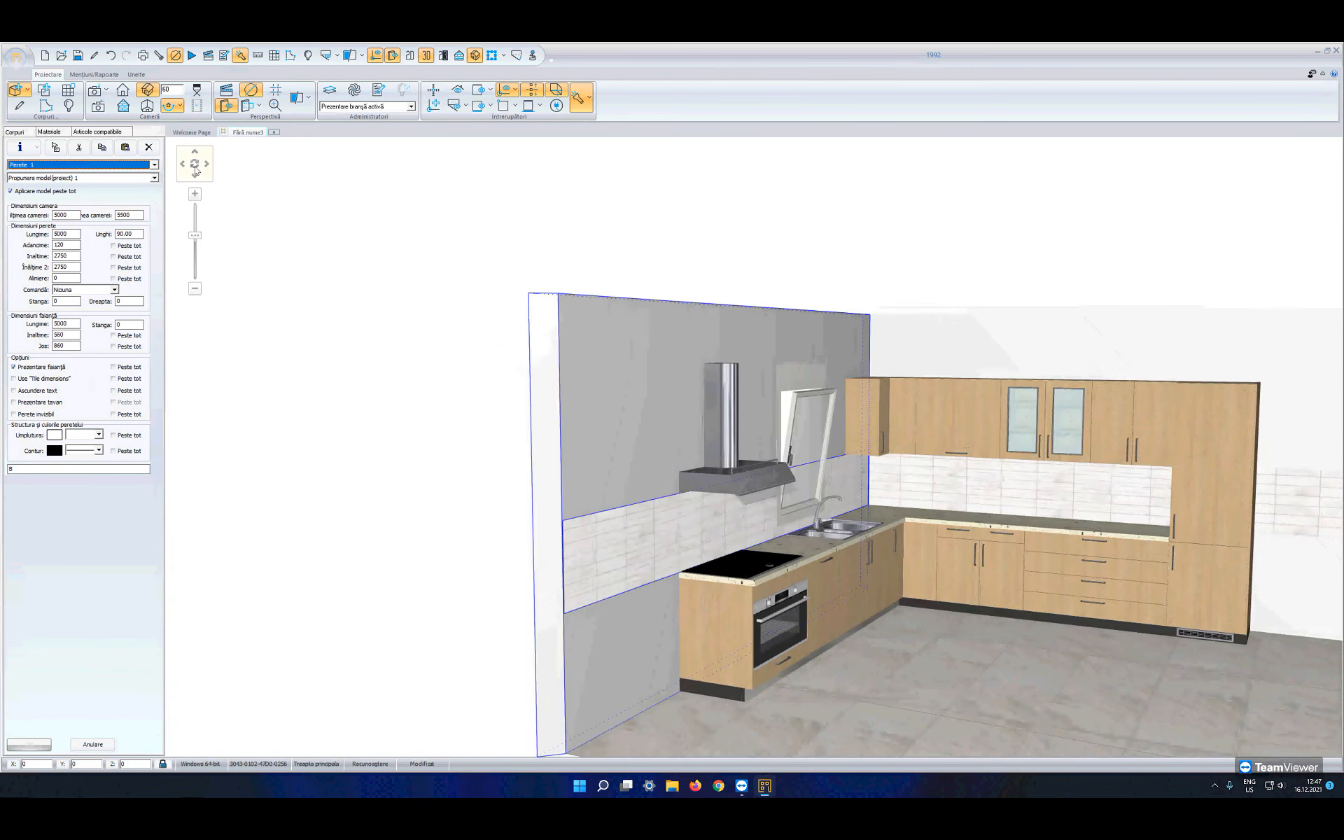
pyautogui.moveTo(61, 171); pyautogui.dragTo(75, 168)
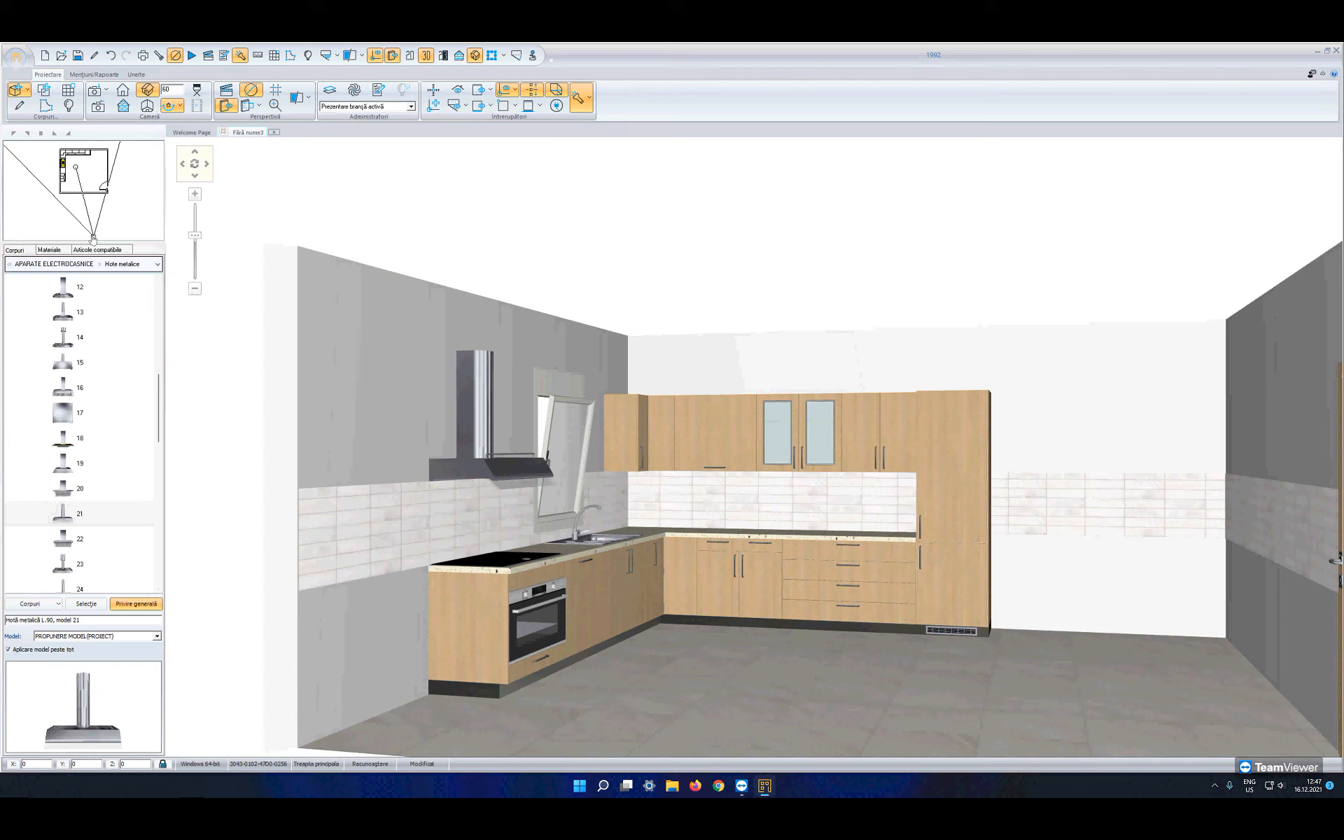
pyautogui.moveTo(93, 239)
pyautogui.mouseDown()
pyautogui.moveTo(112, 228)
pyautogui.moveTo(103, 236)
pyautogui.mouseUp()
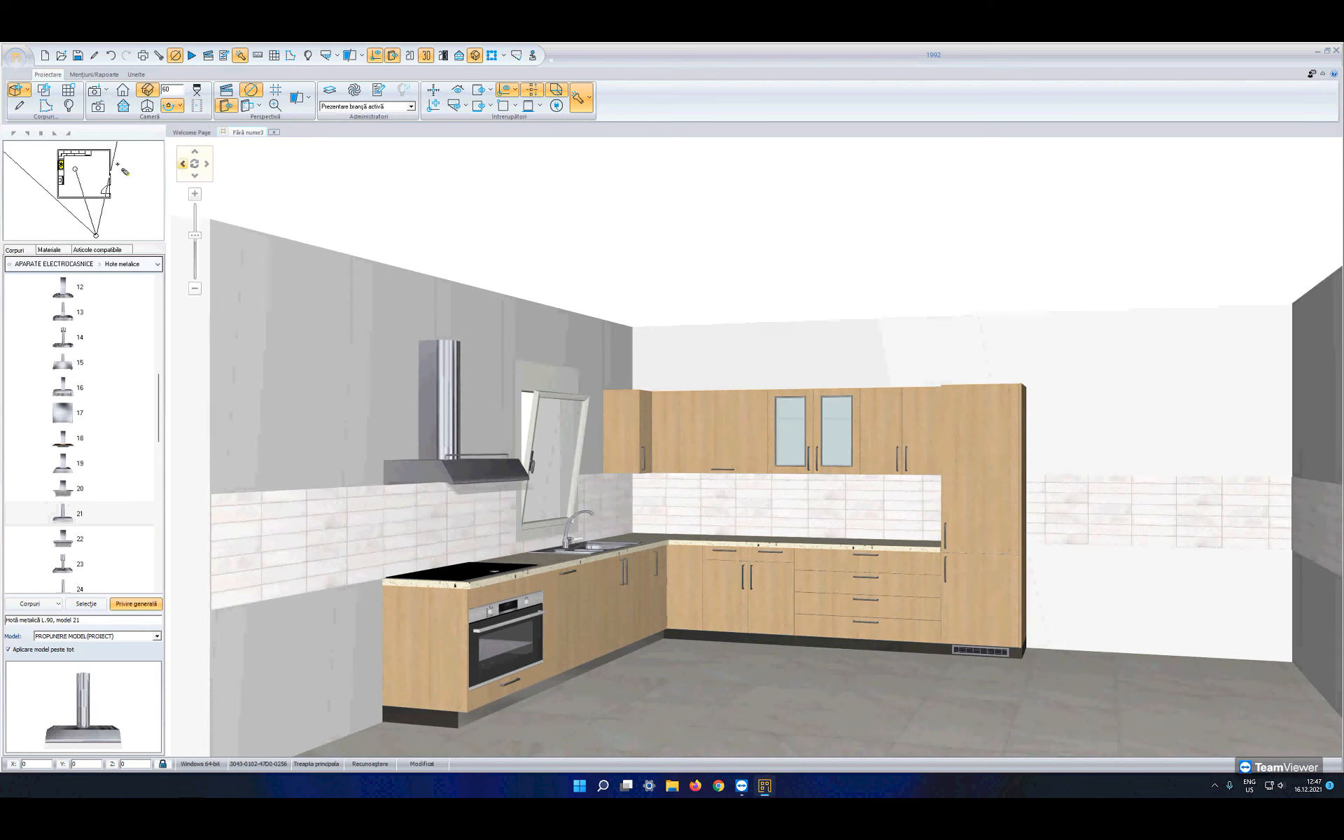
pyautogui.moveTo(76, 173); pyautogui.dragTo(86, 185)
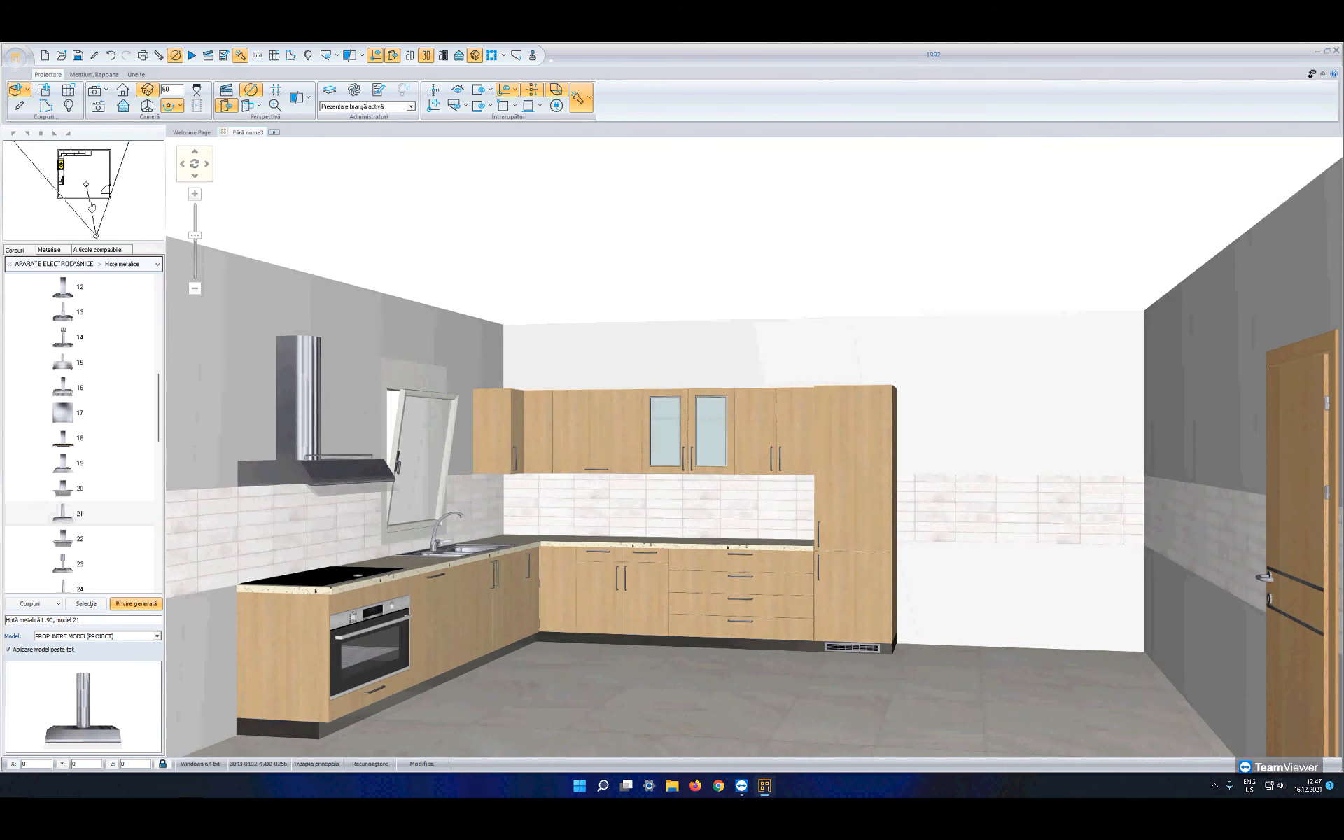
pyautogui.click(553, 681)
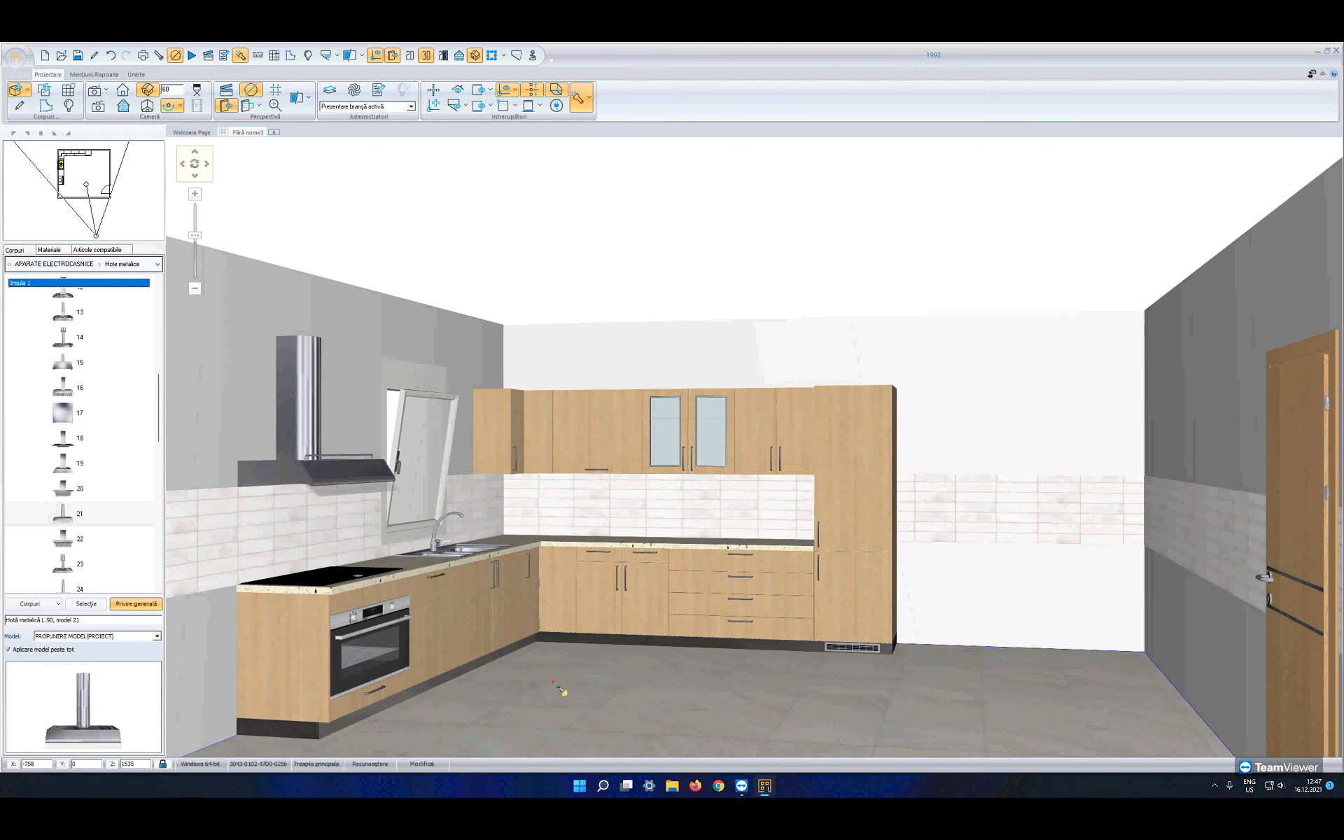
pyautogui.moveTo(562, 685); pyautogui.dragTo(508, 664, button='middle')
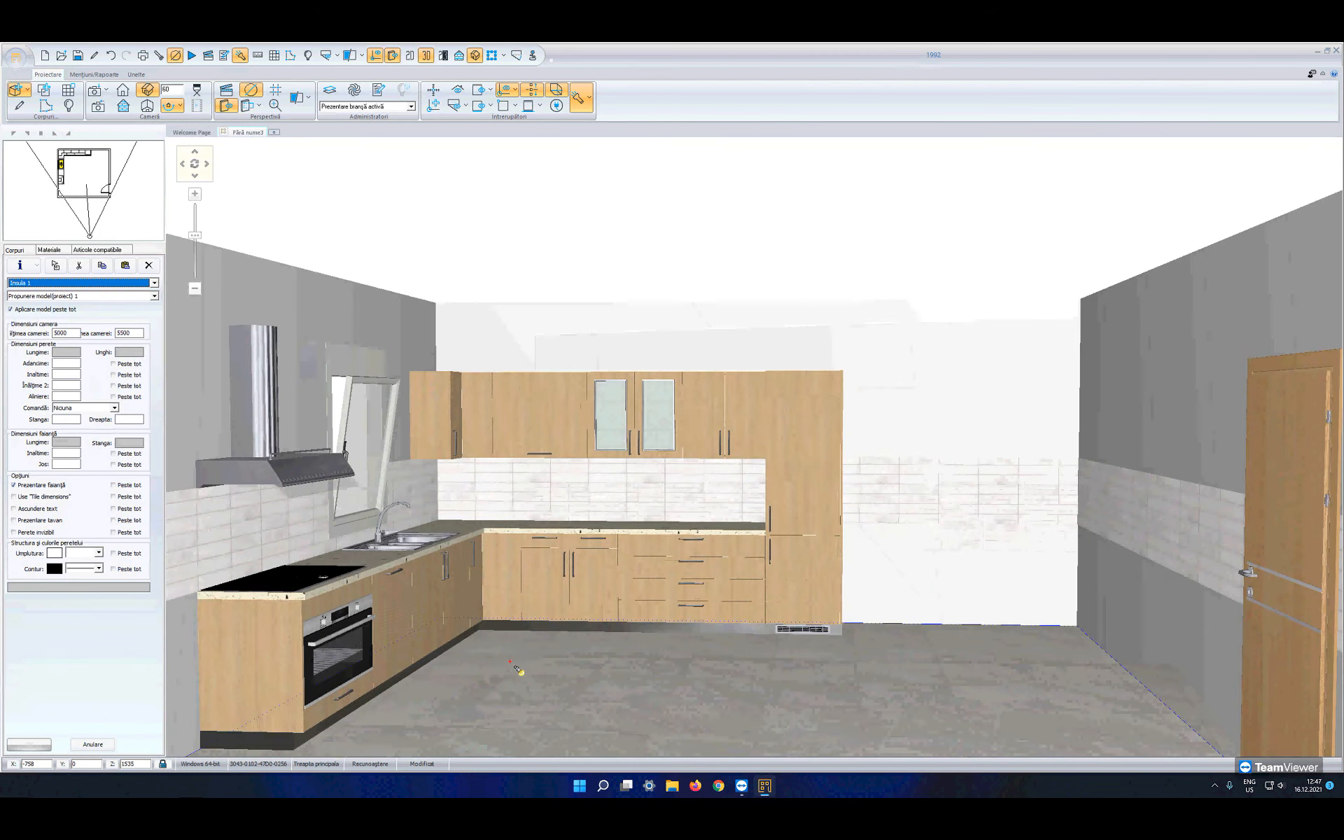
pyautogui.scroll(-5, 508, 664)
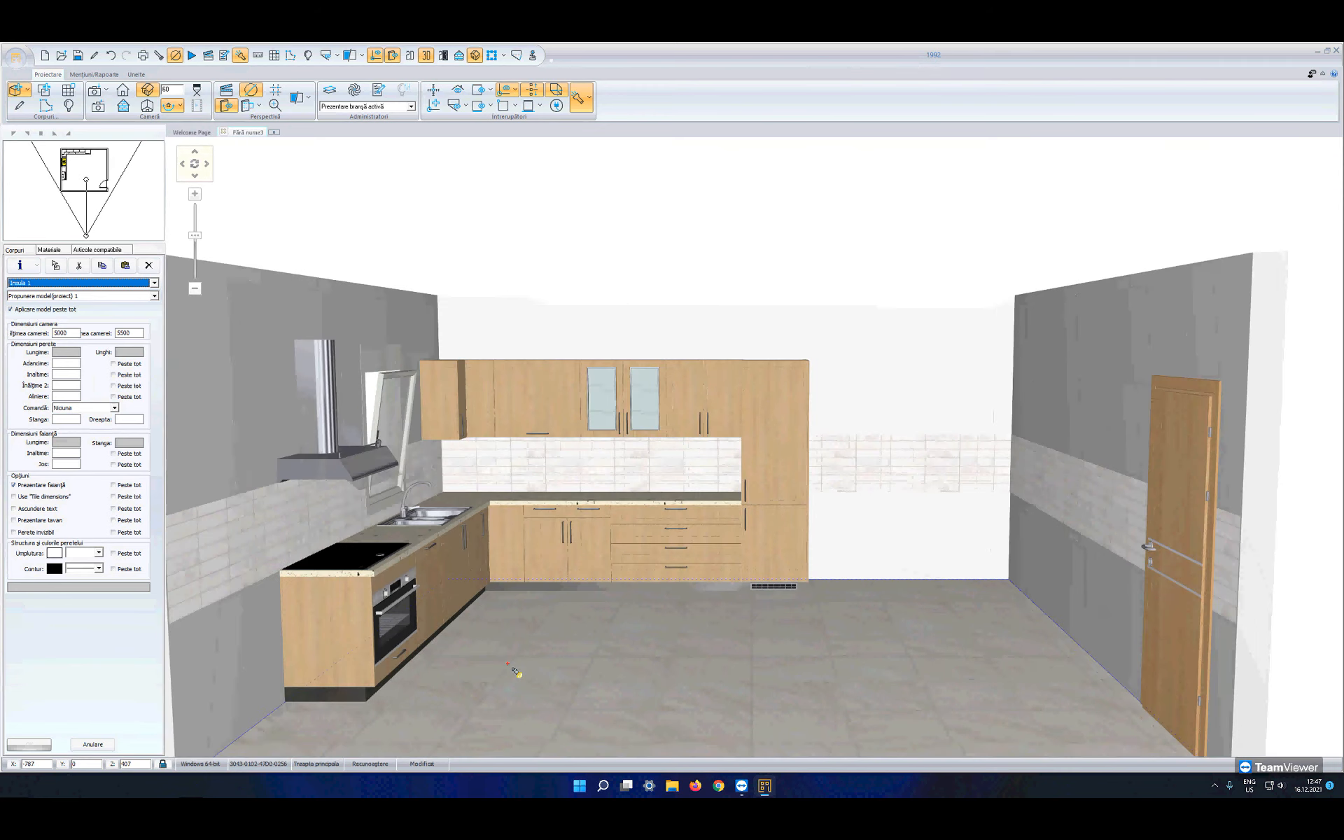
pyautogui.moveTo(516, 672); pyautogui.dragTo(559, 677, button='middle')
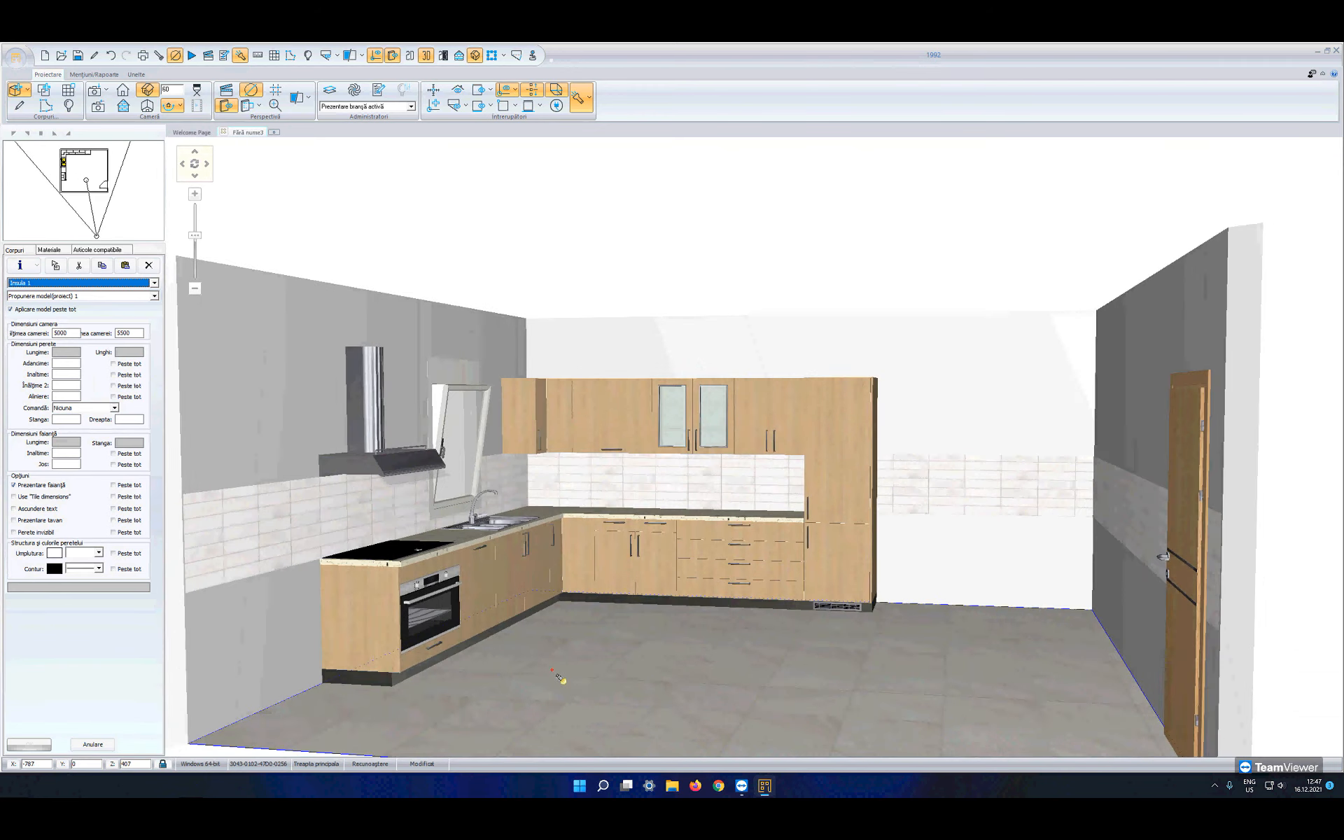
# Step: Replace the 80 cm flap-door wall cabinet on wall 2 with the compatible version having two glass doors in aluminium frames
pyautogui.click(98, 250)
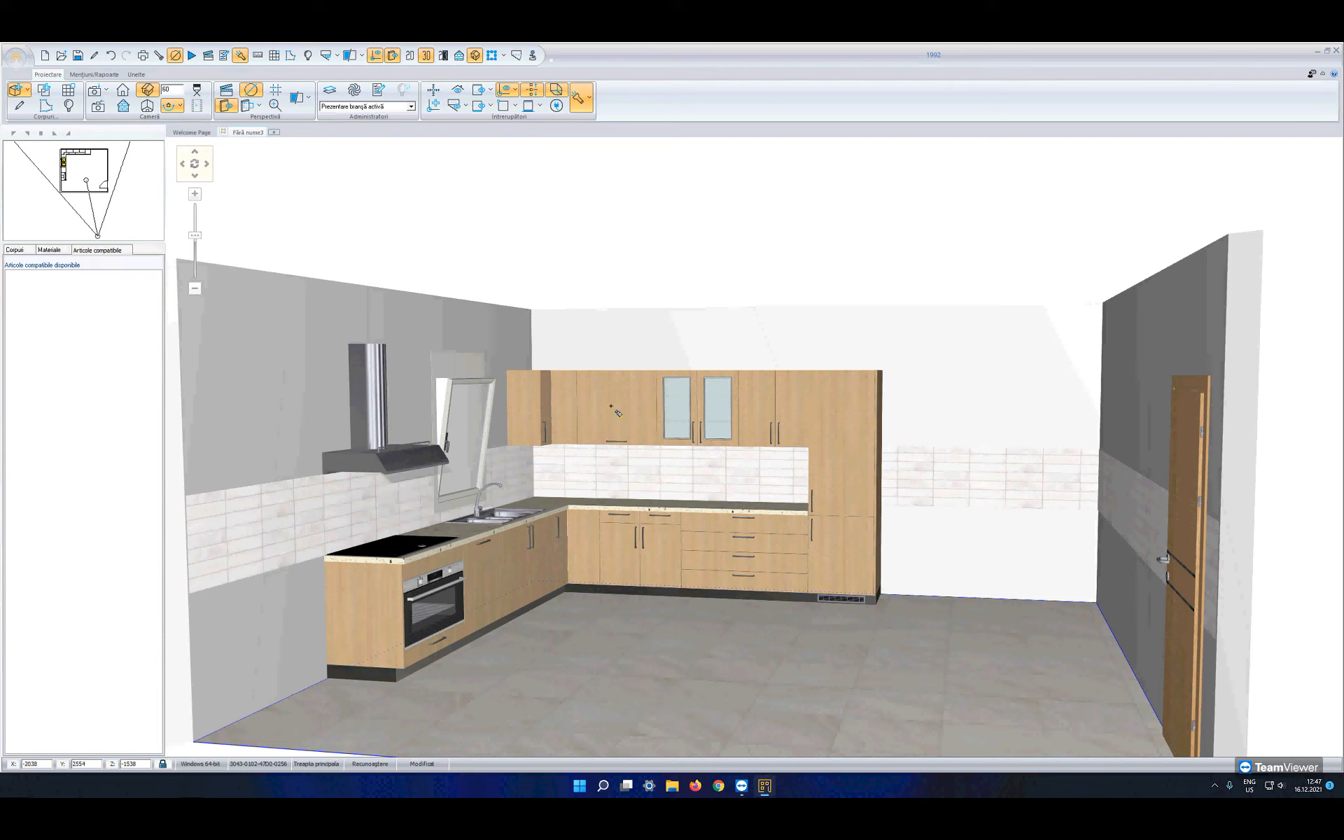
pyautogui.click(637, 413)
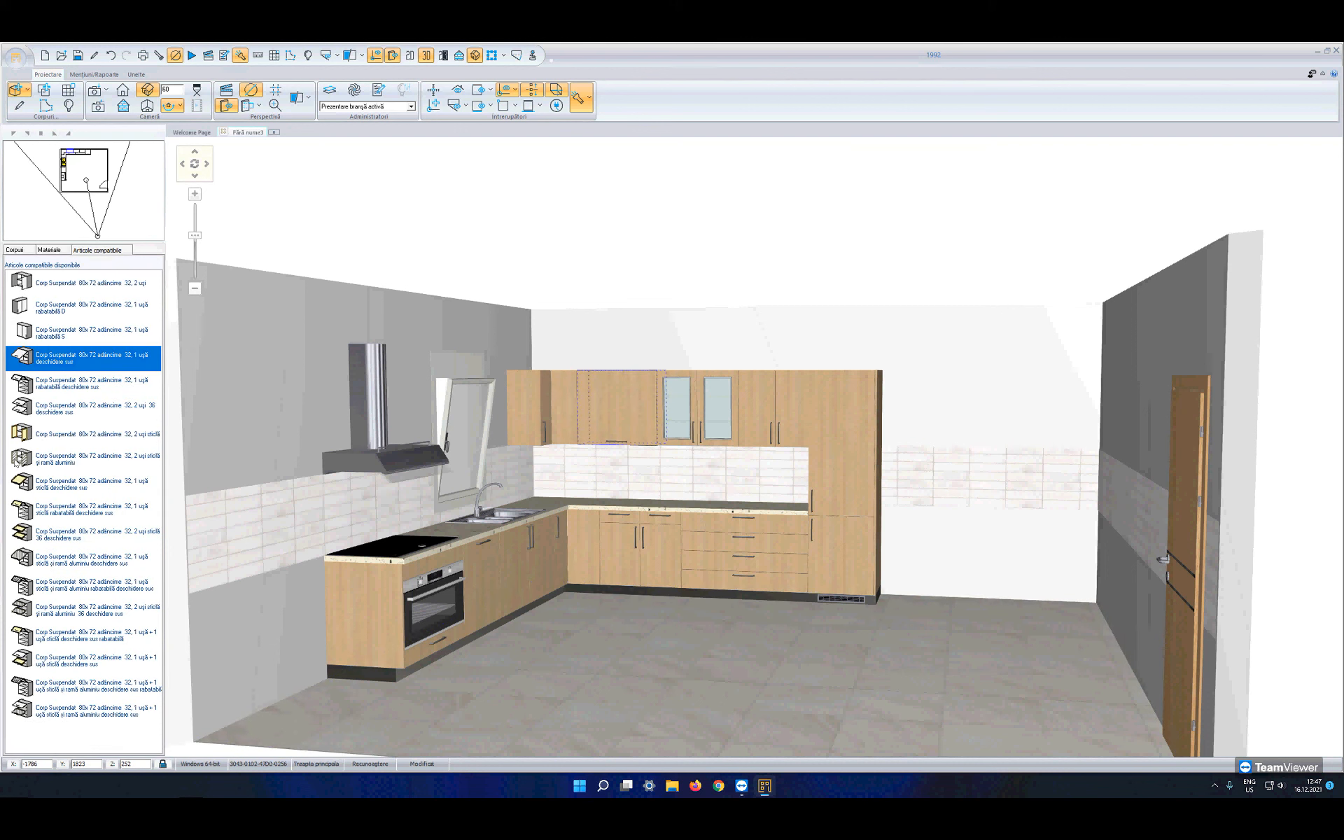
pyautogui.click(37, 462)
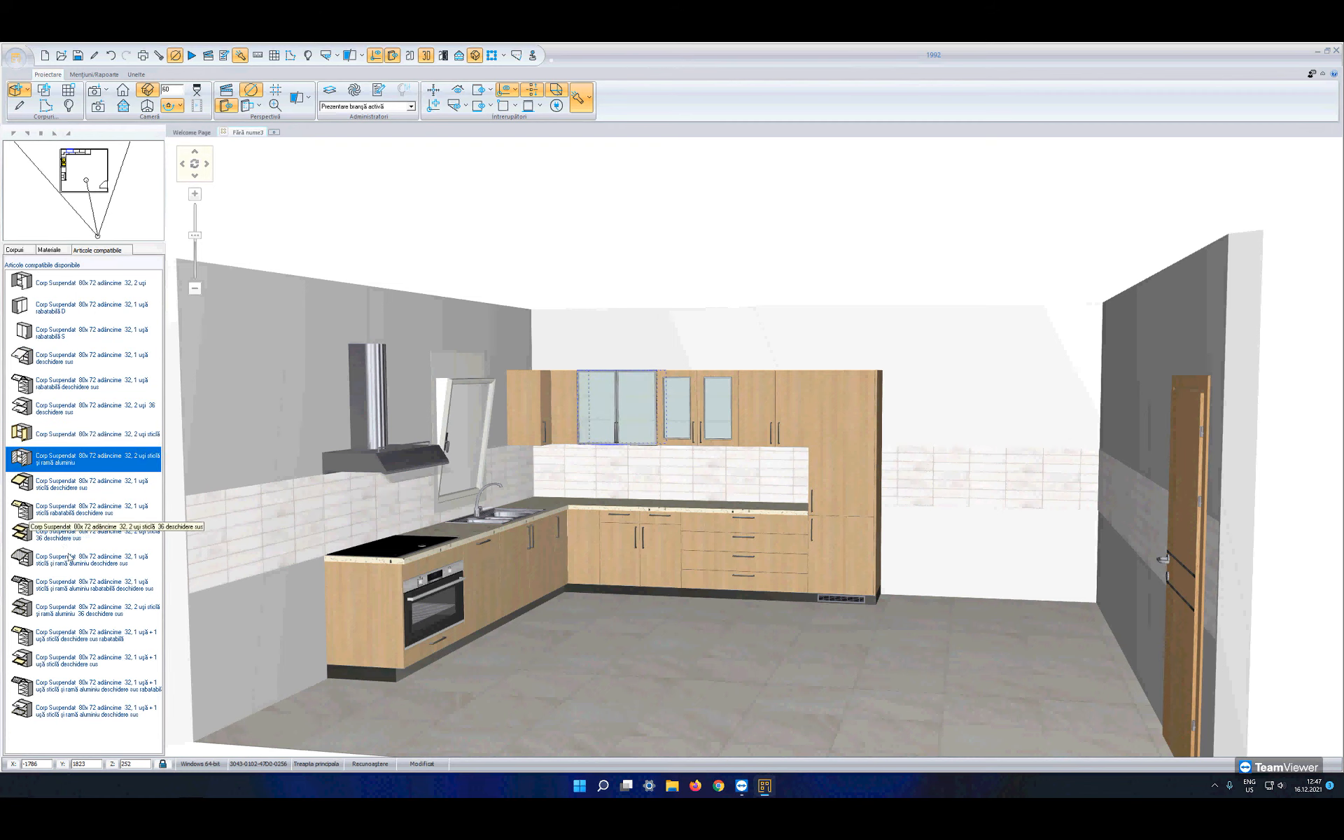
# Step: Replace the sink under the window with the compatible model Chiuveta 303, 2 + 1/2 cuve
pyautogui.click(508, 525)
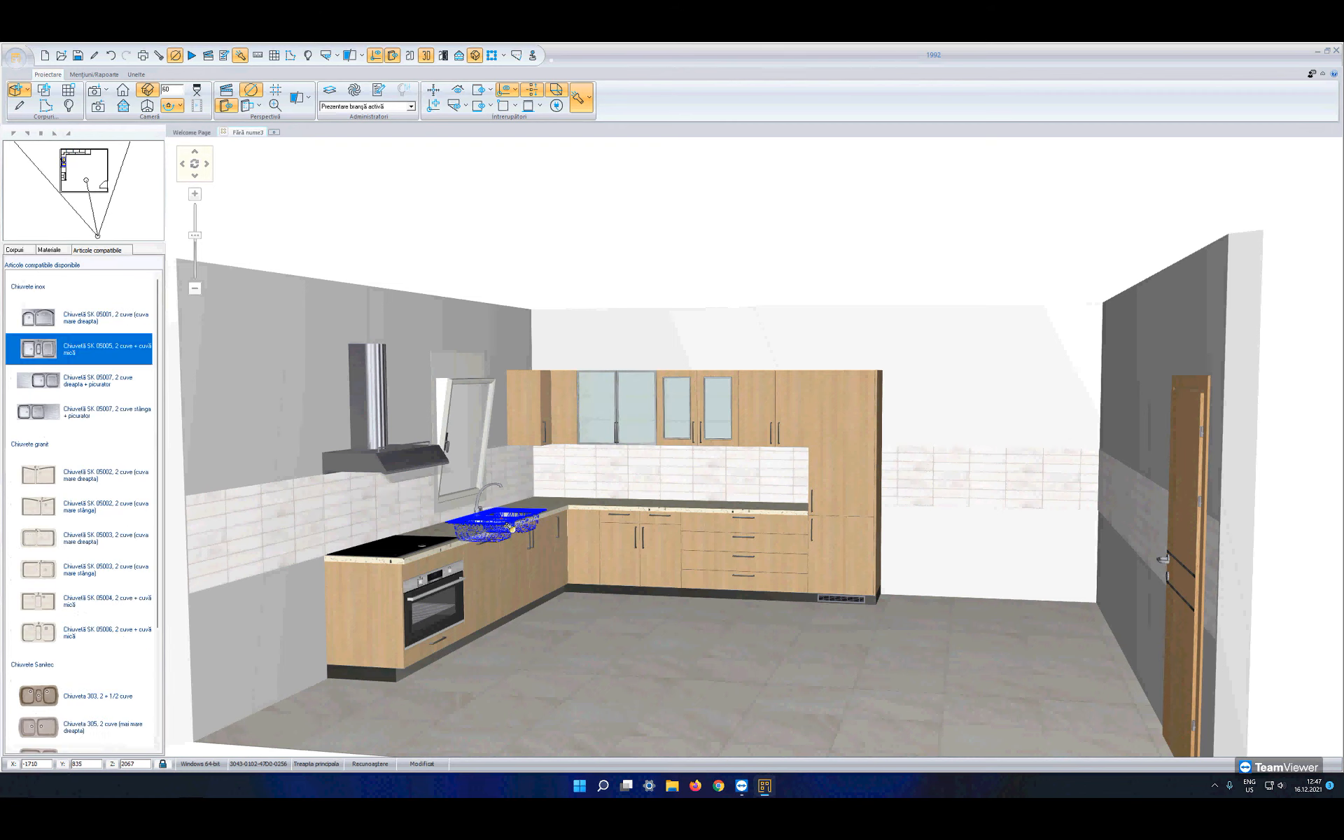
pyautogui.click(79, 697)
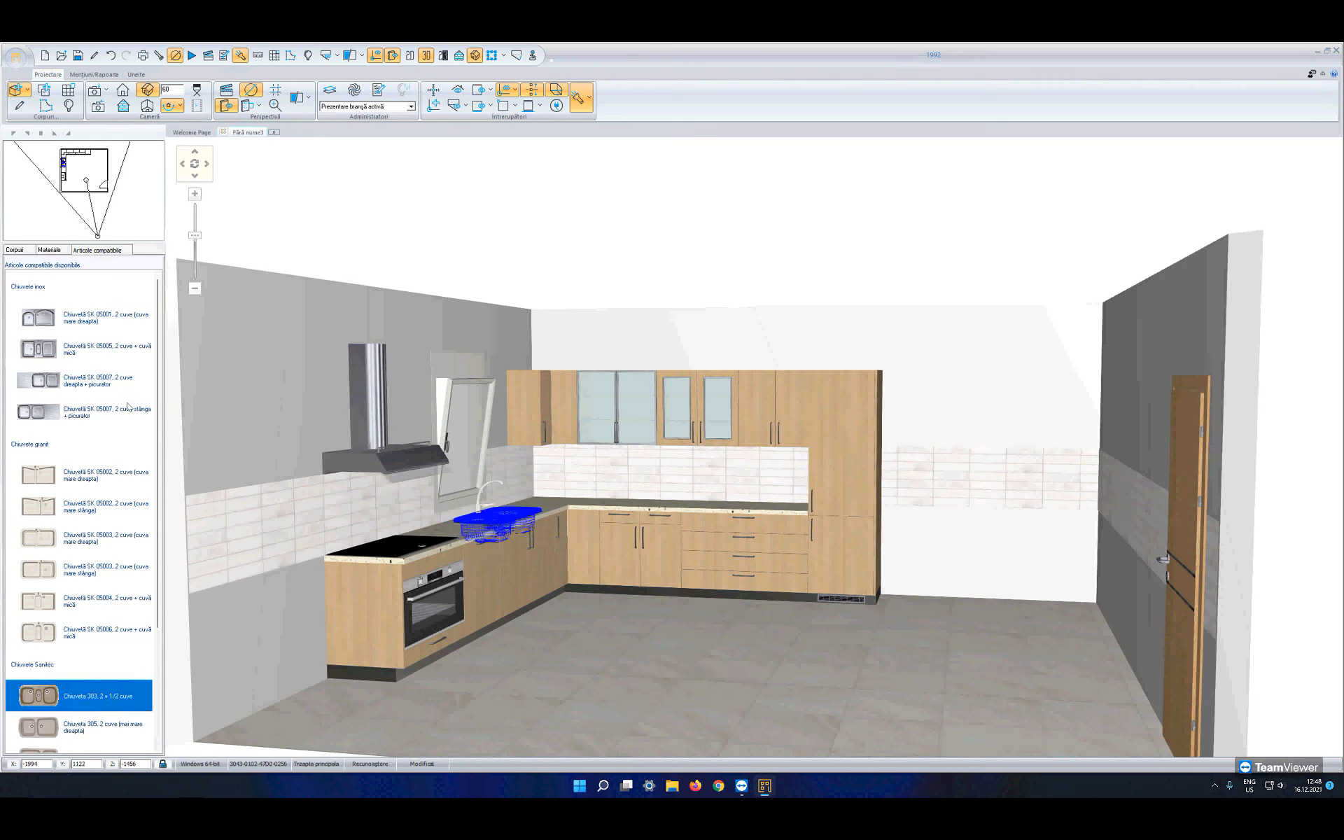
# Step: Delete the 120 cm four-drawer base cabinet beside the fridge cabinet on wall 2
pyautogui.click(22, 252)
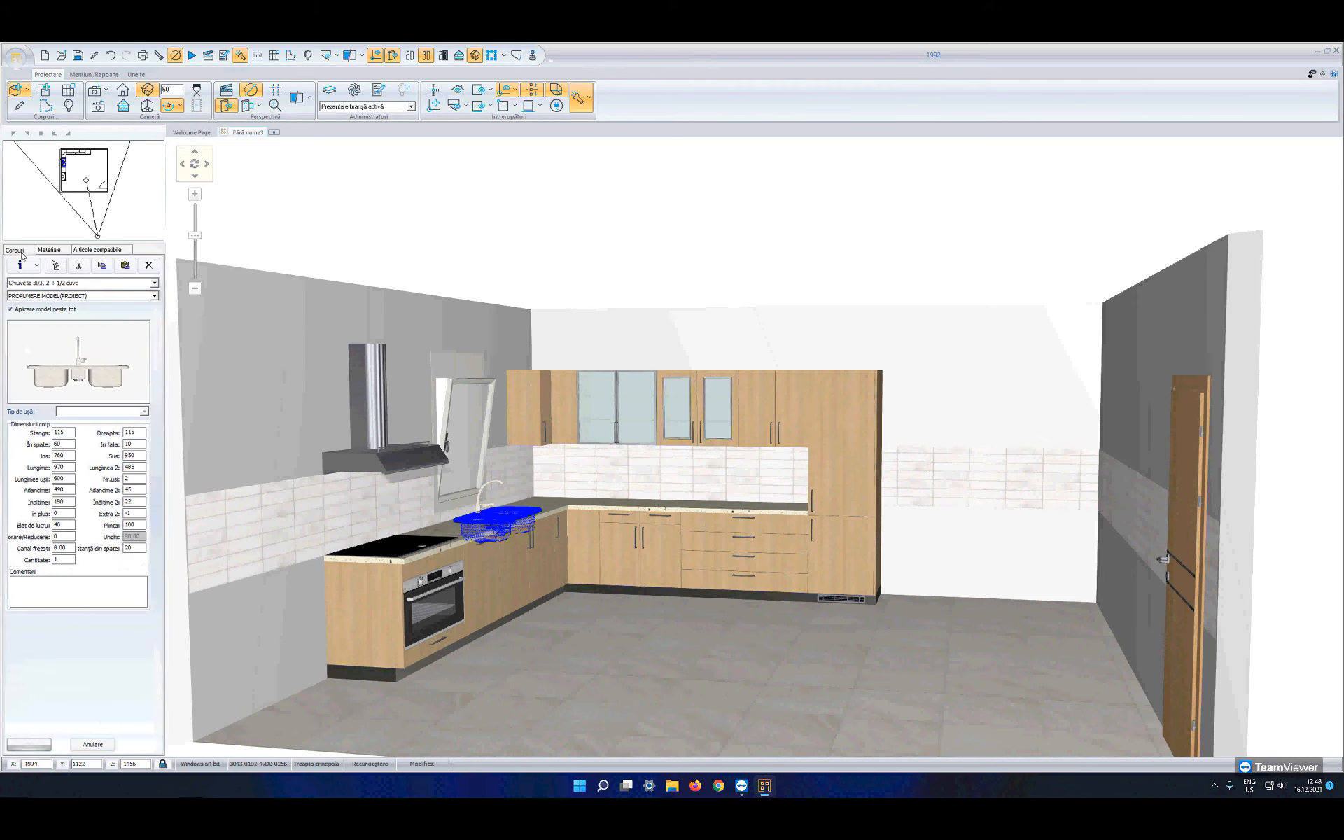
pyautogui.click(749, 550)
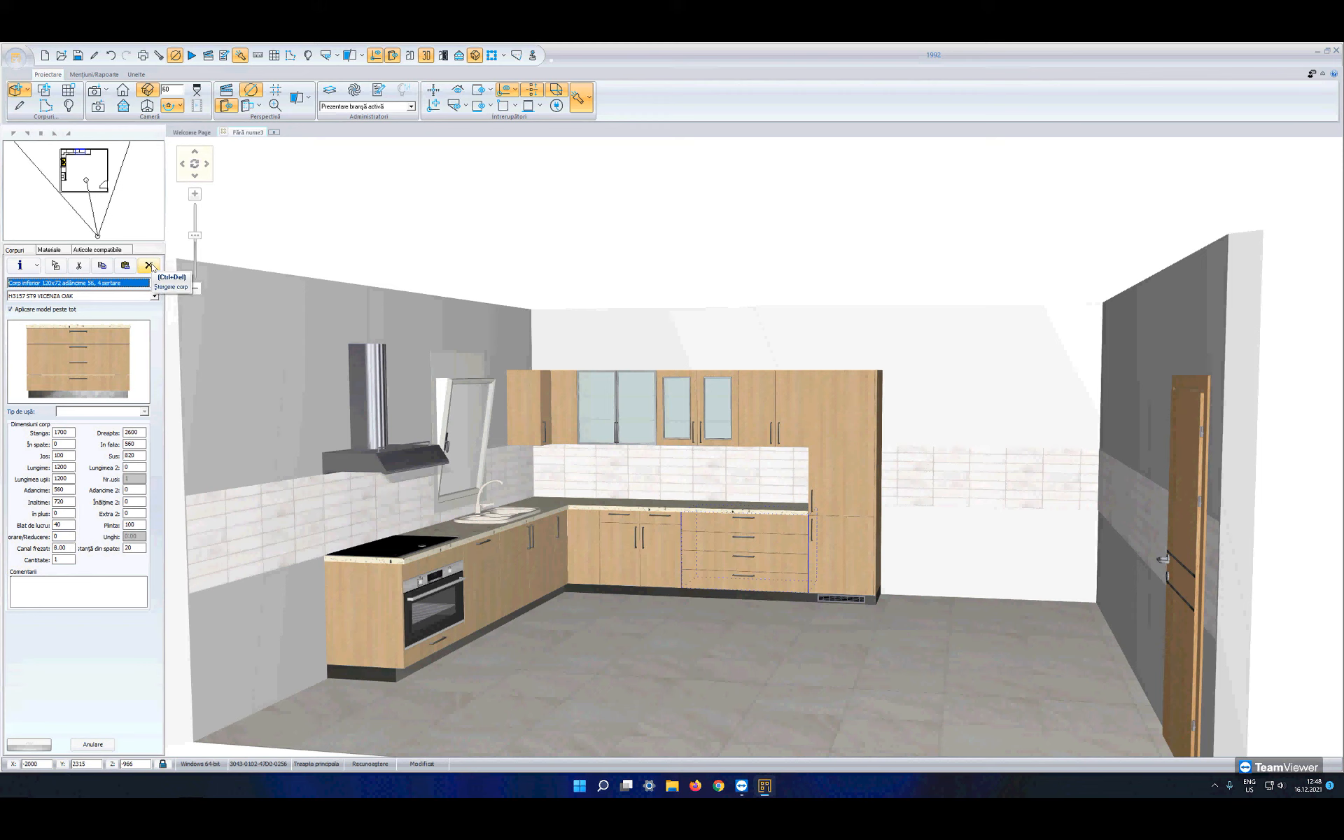
pyautogui.click(149, 266)
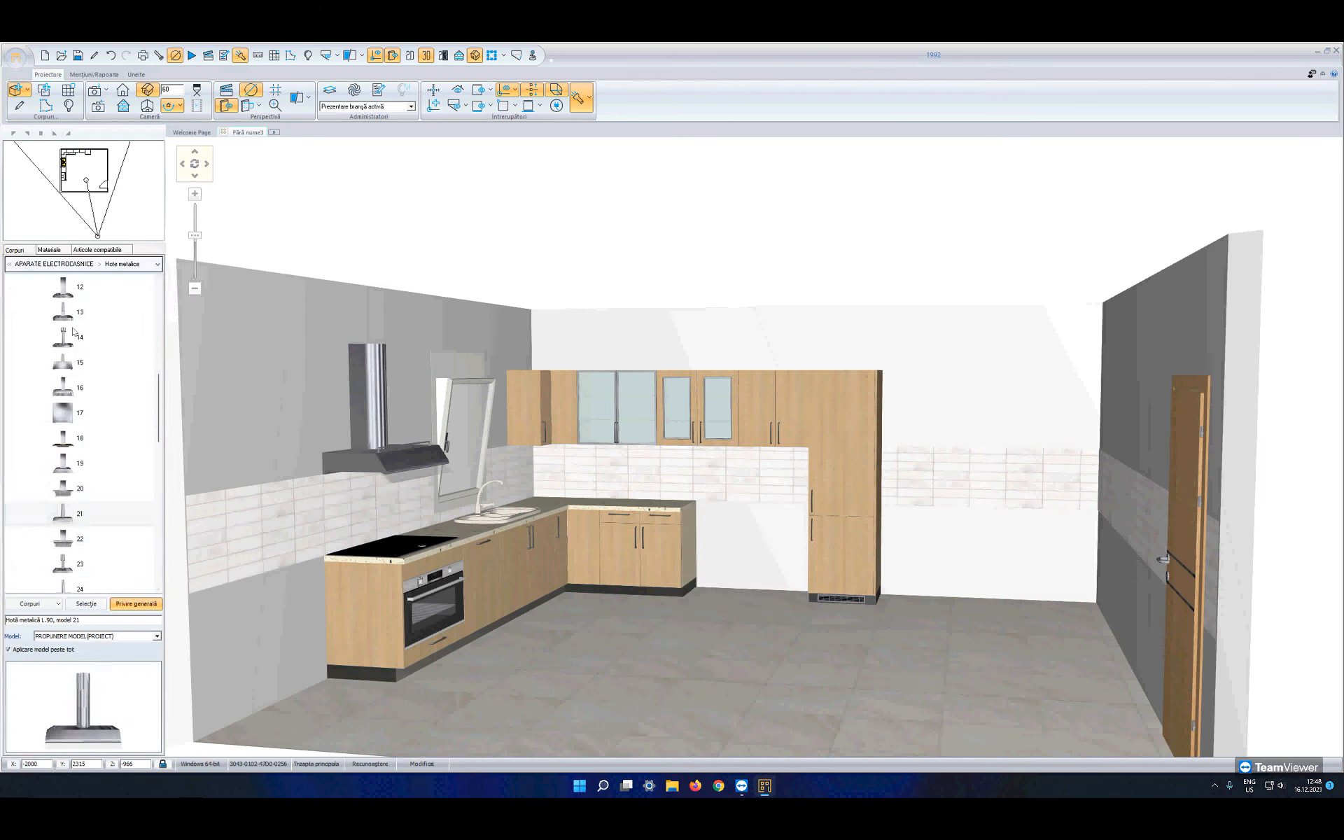
# Step: Place a 60 cm four-drawer base cabinet from the lower cabinets' Sertare group on wall 2, against the 80 cm door-and-drawer cabinet
pyautogui.click(68, 408)
pyautogui.doubleClick(67, 407)
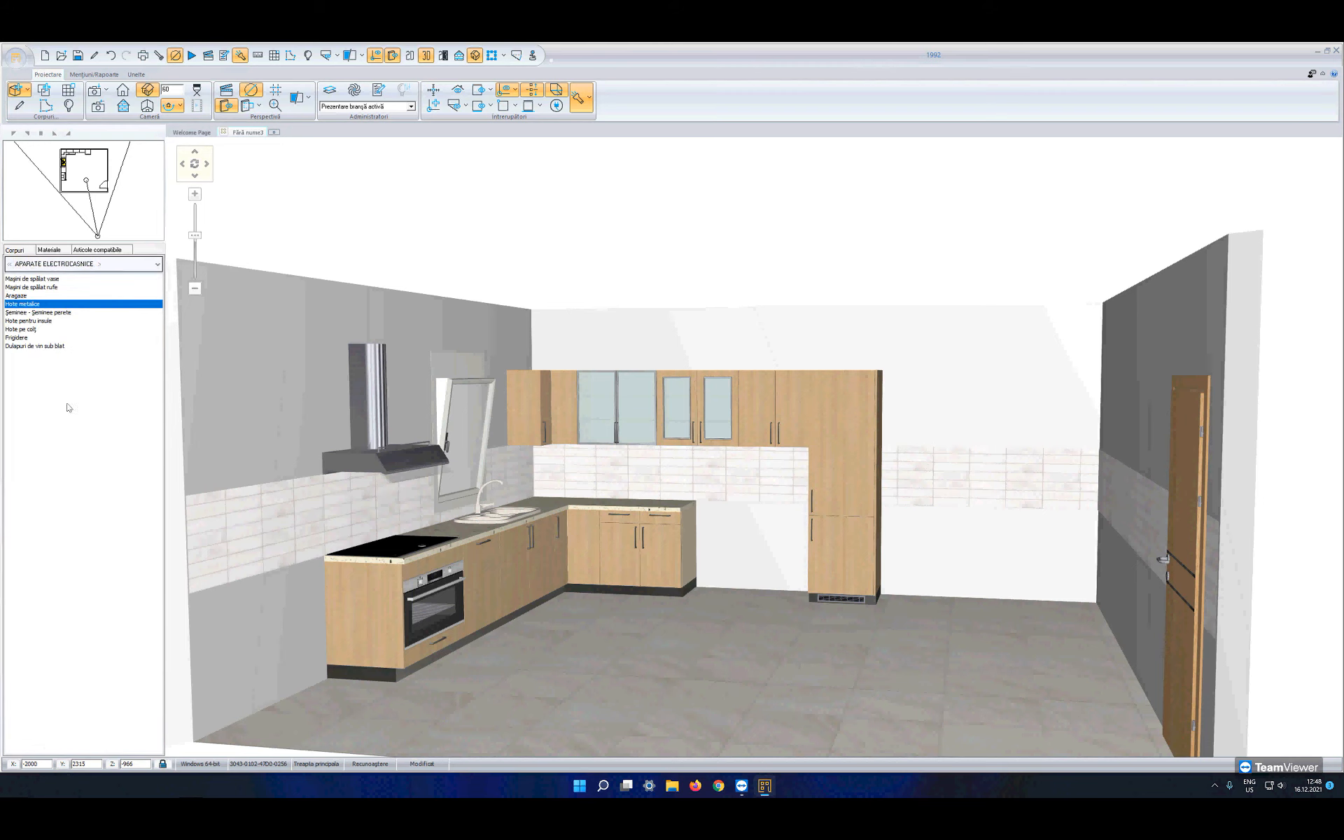
pyautogui.rightClick(67, 403)
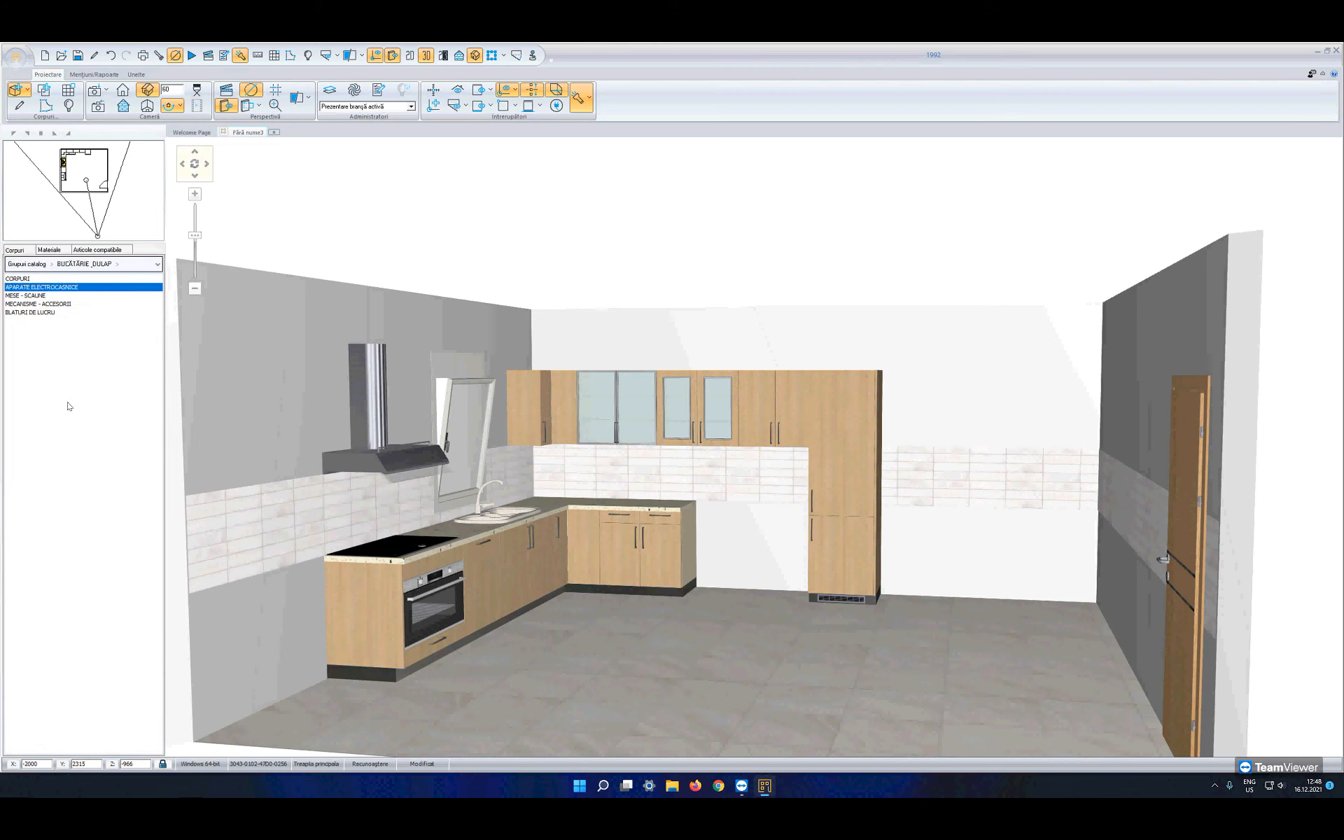
pyautogui.doubleClick(30, 279)
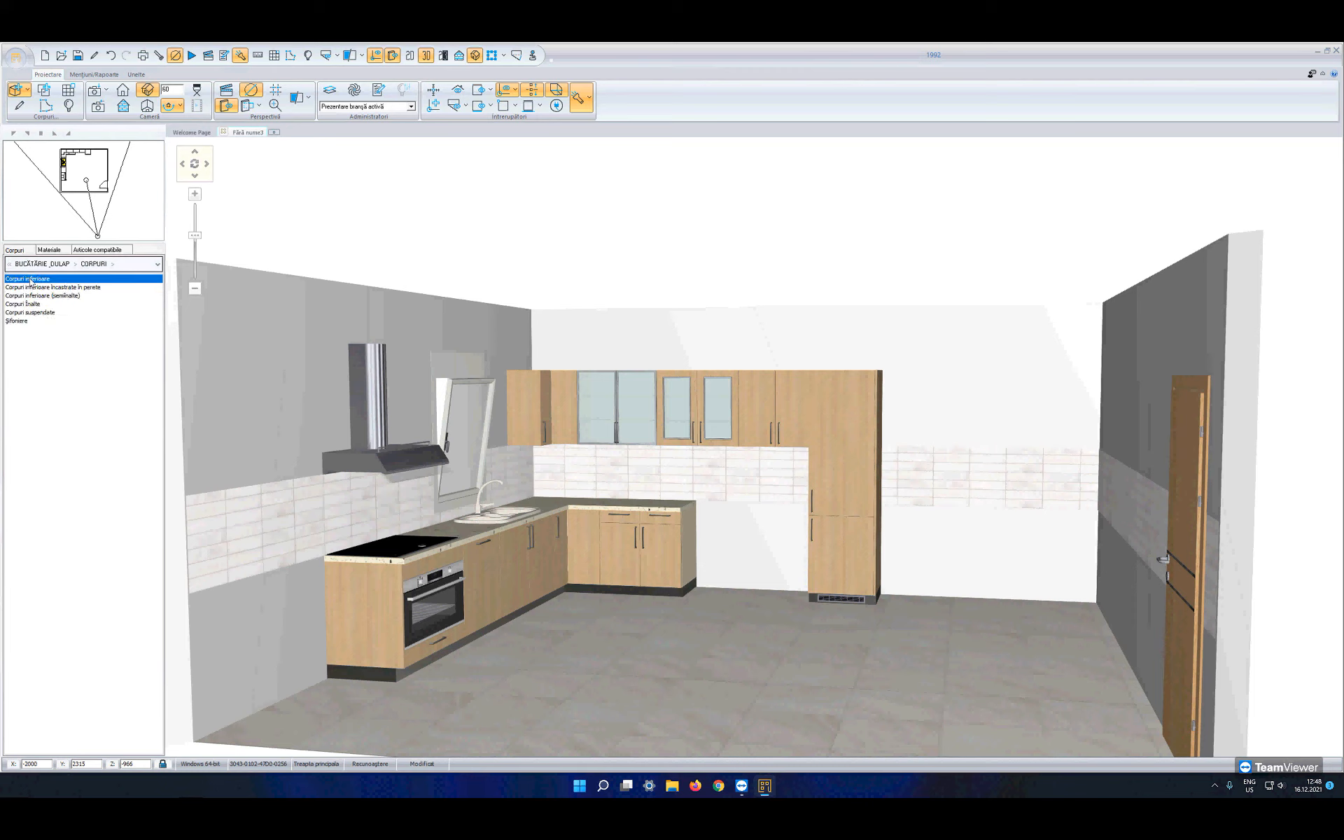
pyautogui.doubleClick(30, 279)
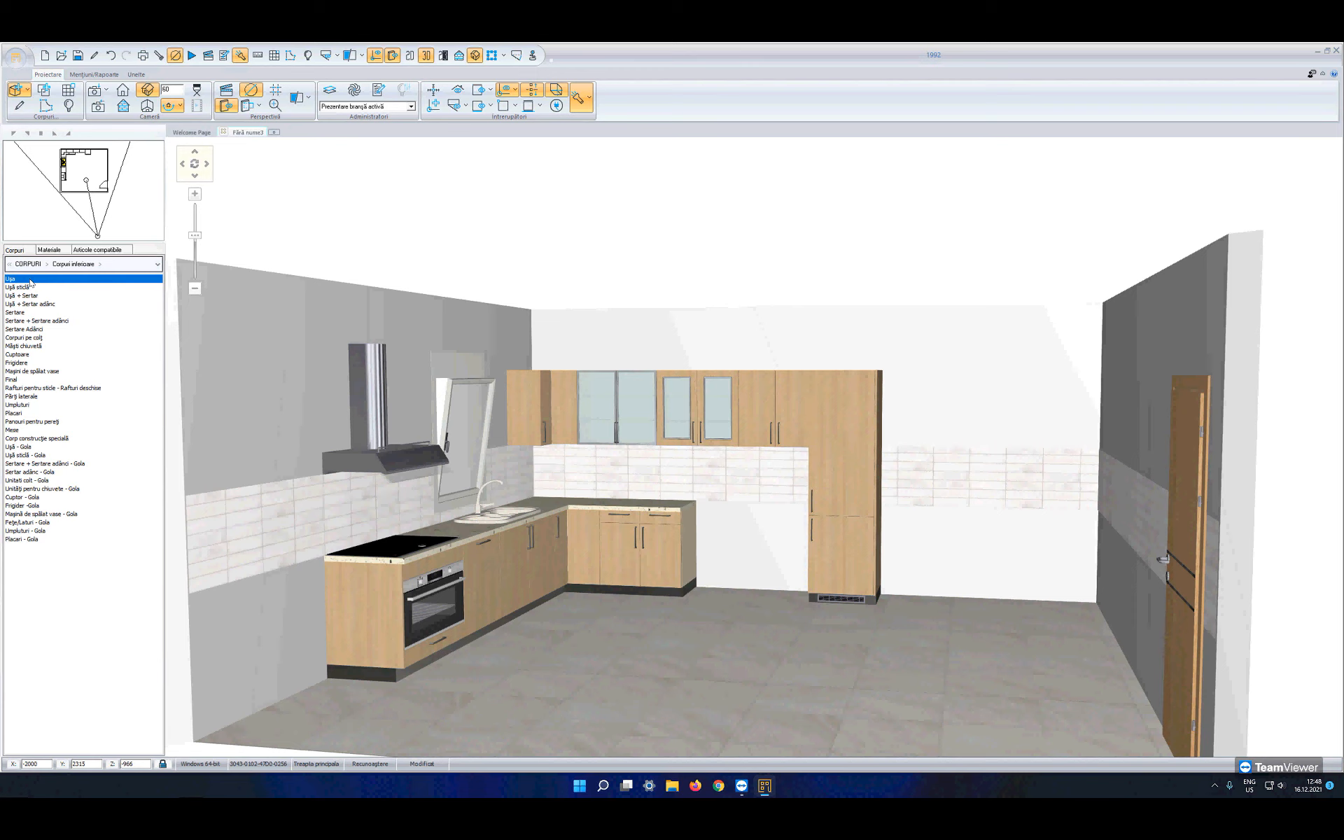
pyautogui.doubleClick(15, 312)
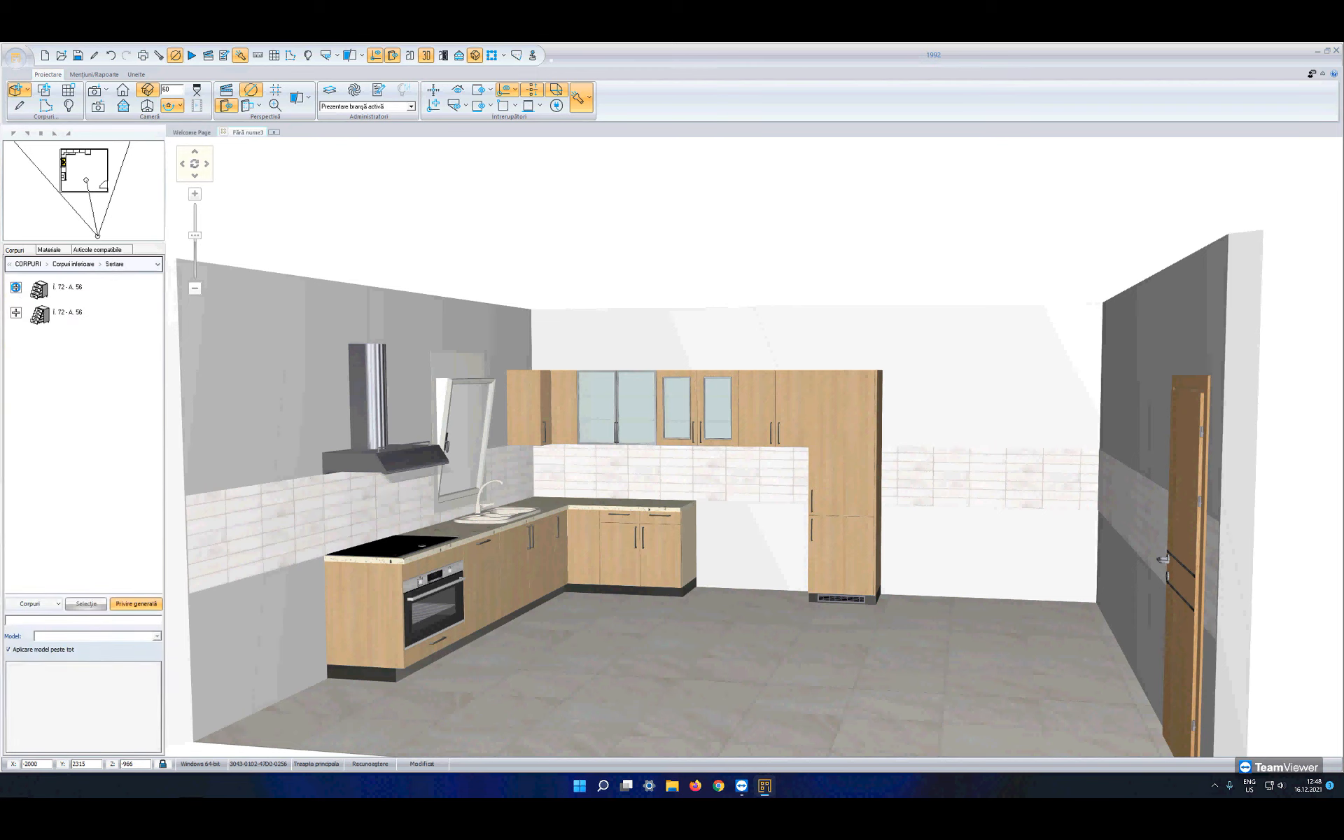
pyautogui.click(16, 287)
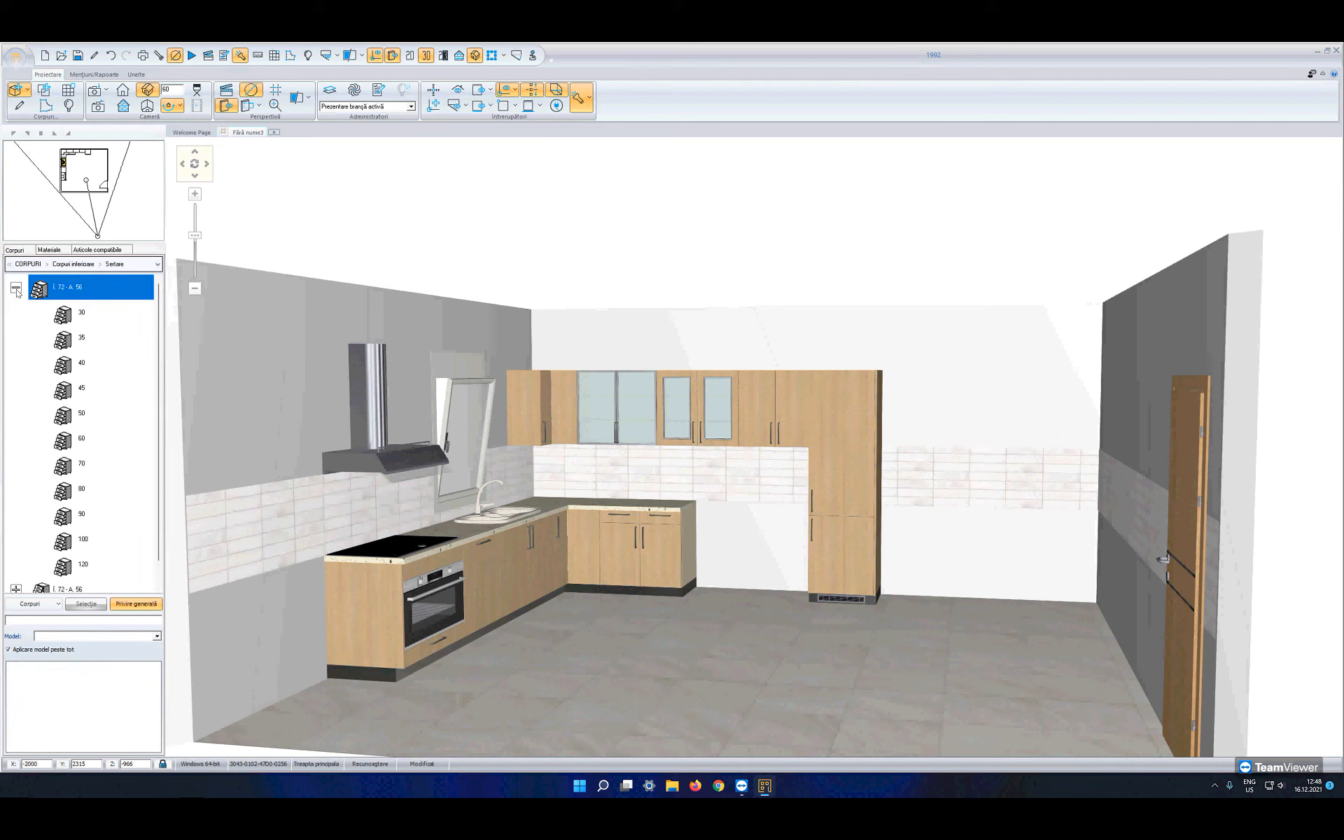
pyautogui.click(71, 441)
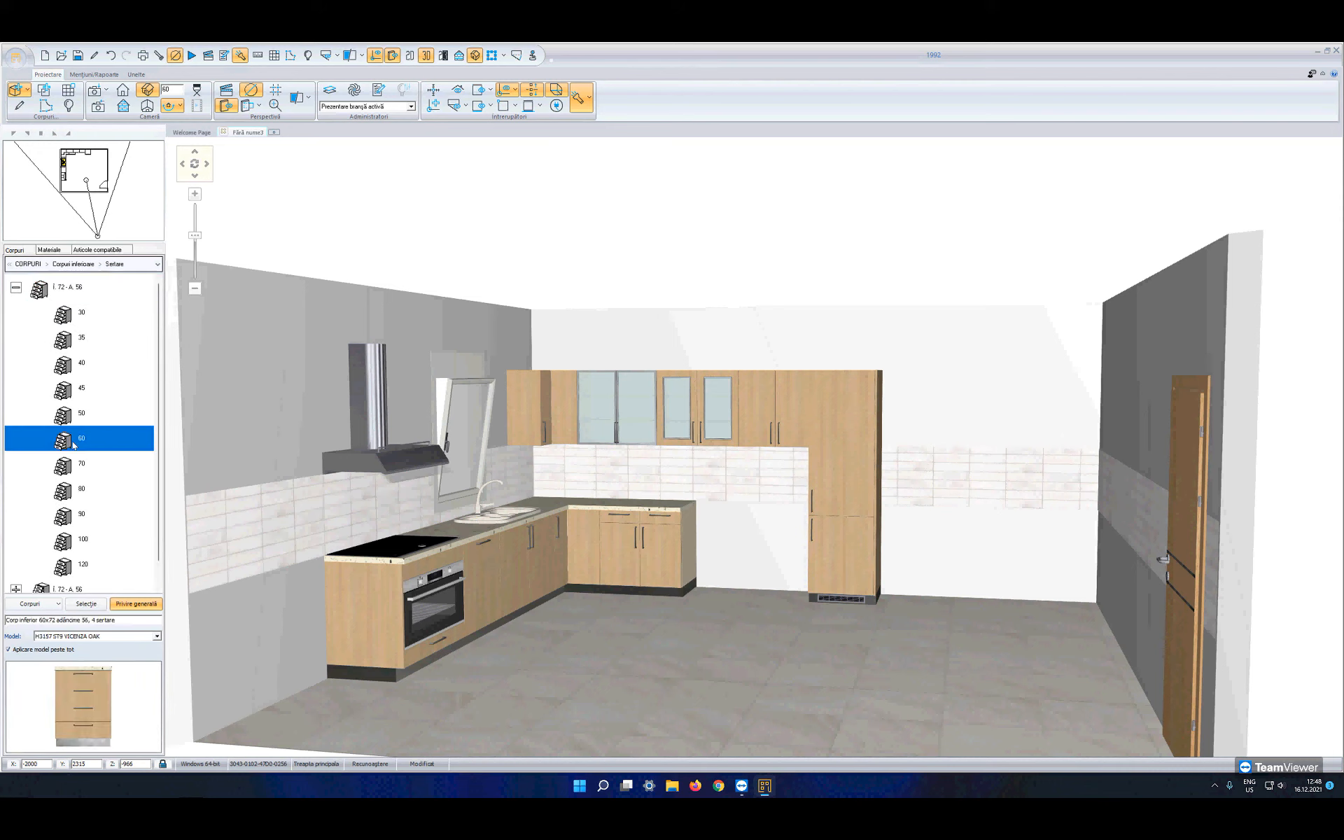
pyautogui.click(96, 606)
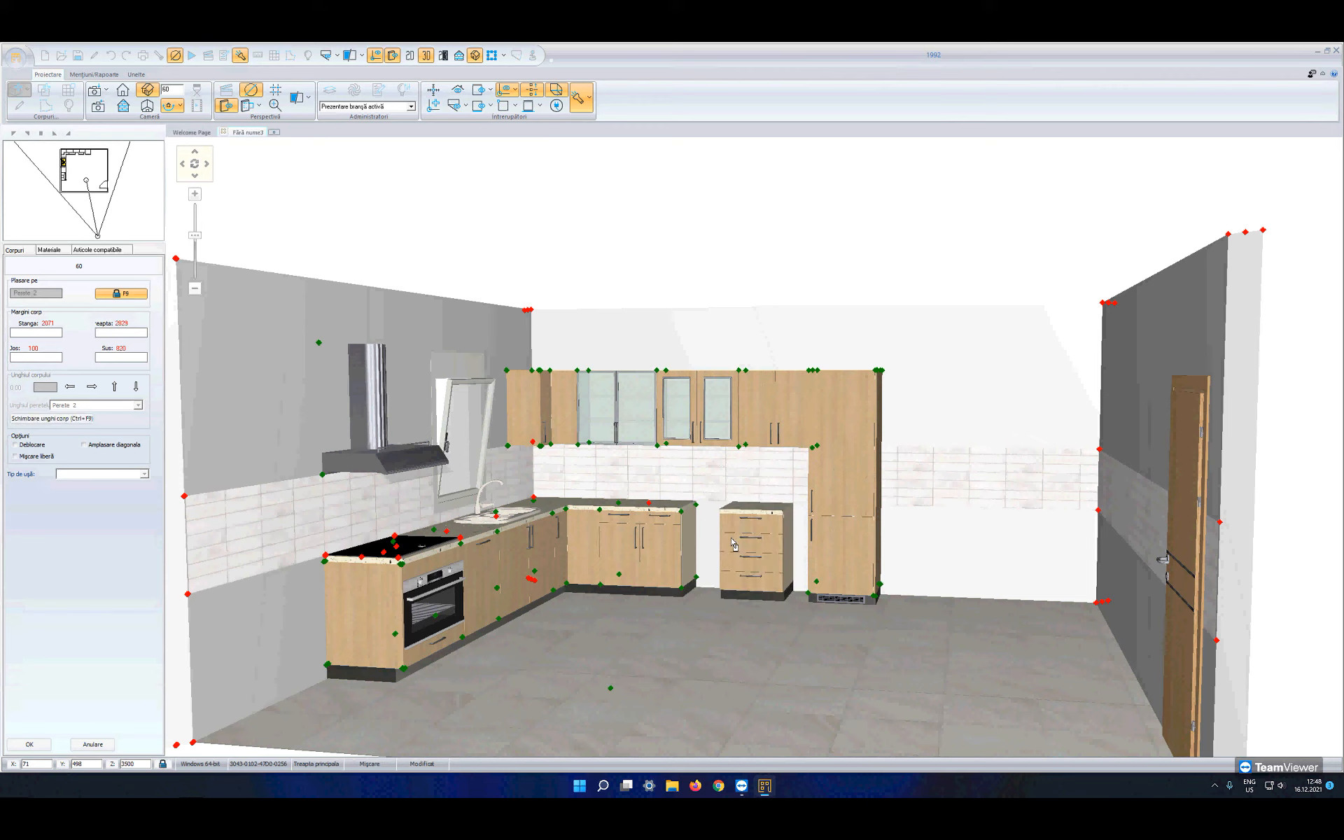
pyautogui.click(627, 532)
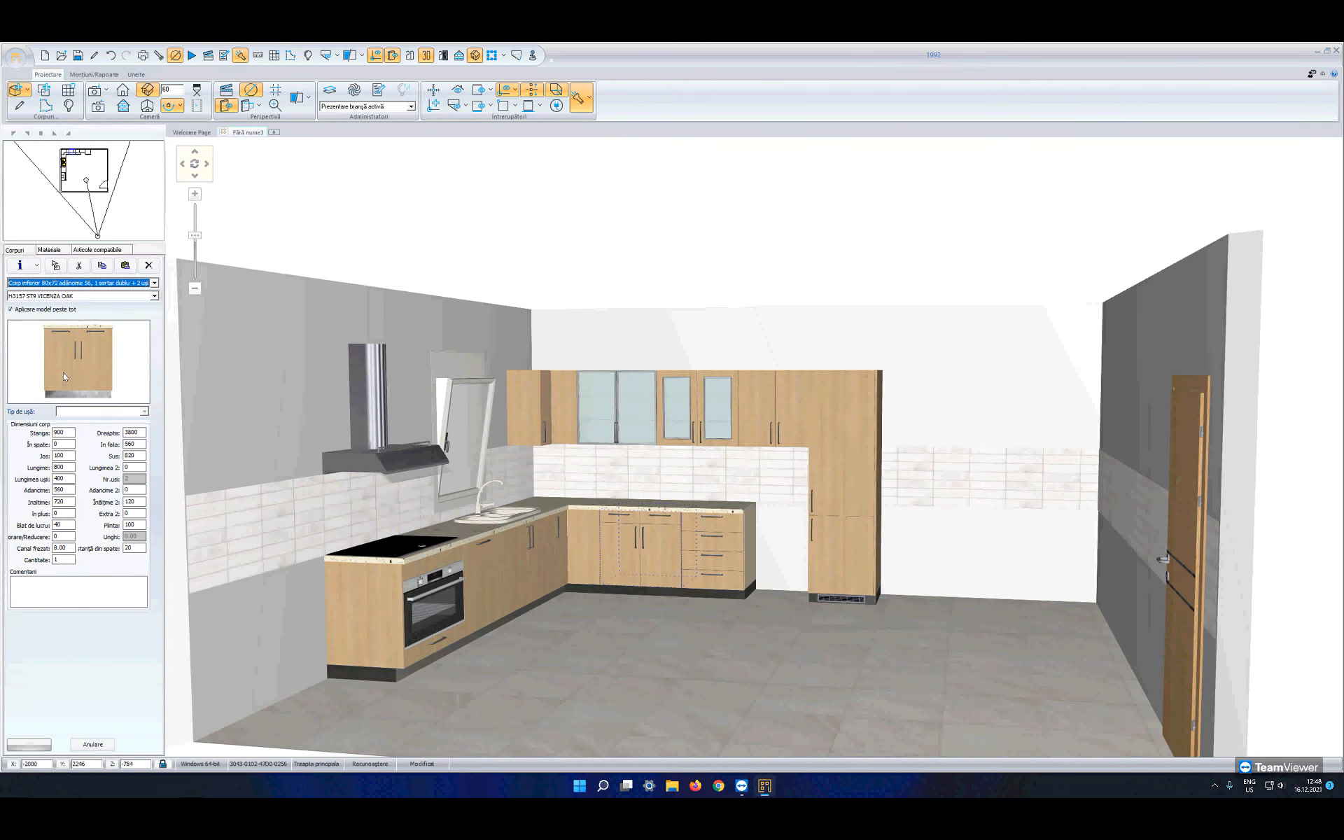
pyautogui.press('Escape')
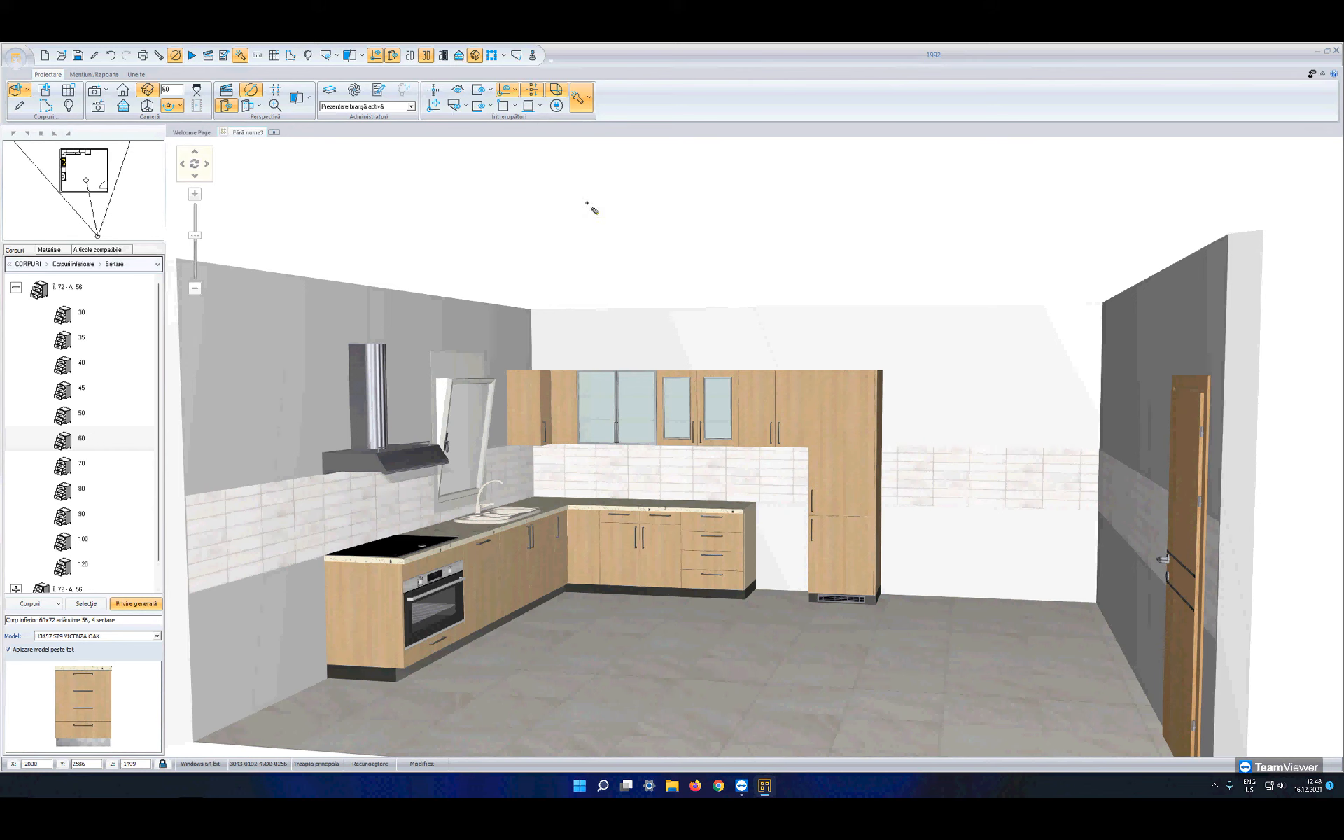
# Step: Measure the free gap between the four-drawer base cabinet and the fridge cabinet in the 2D plan, and return to 3D
pyautogui.click(781, 563)
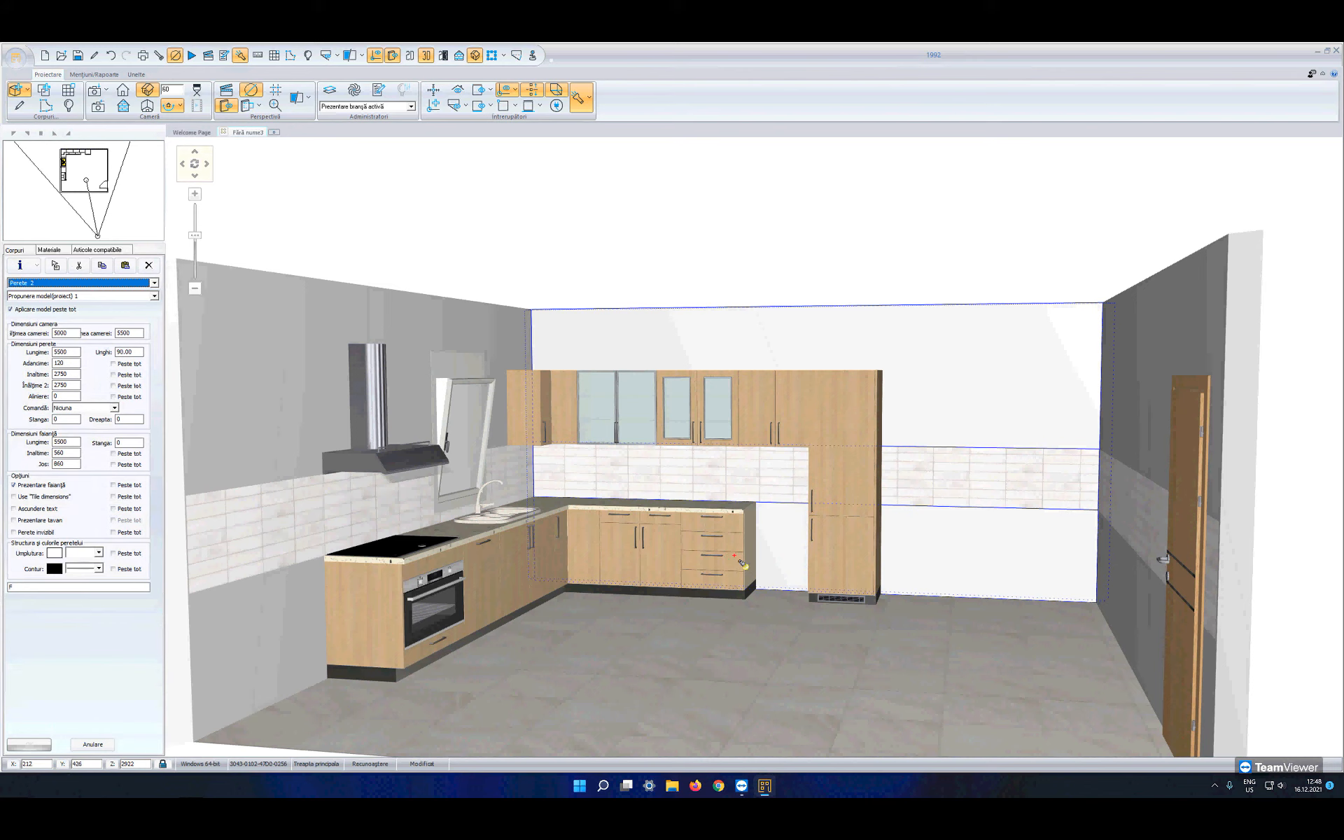
pyautogui.click(742, 563)
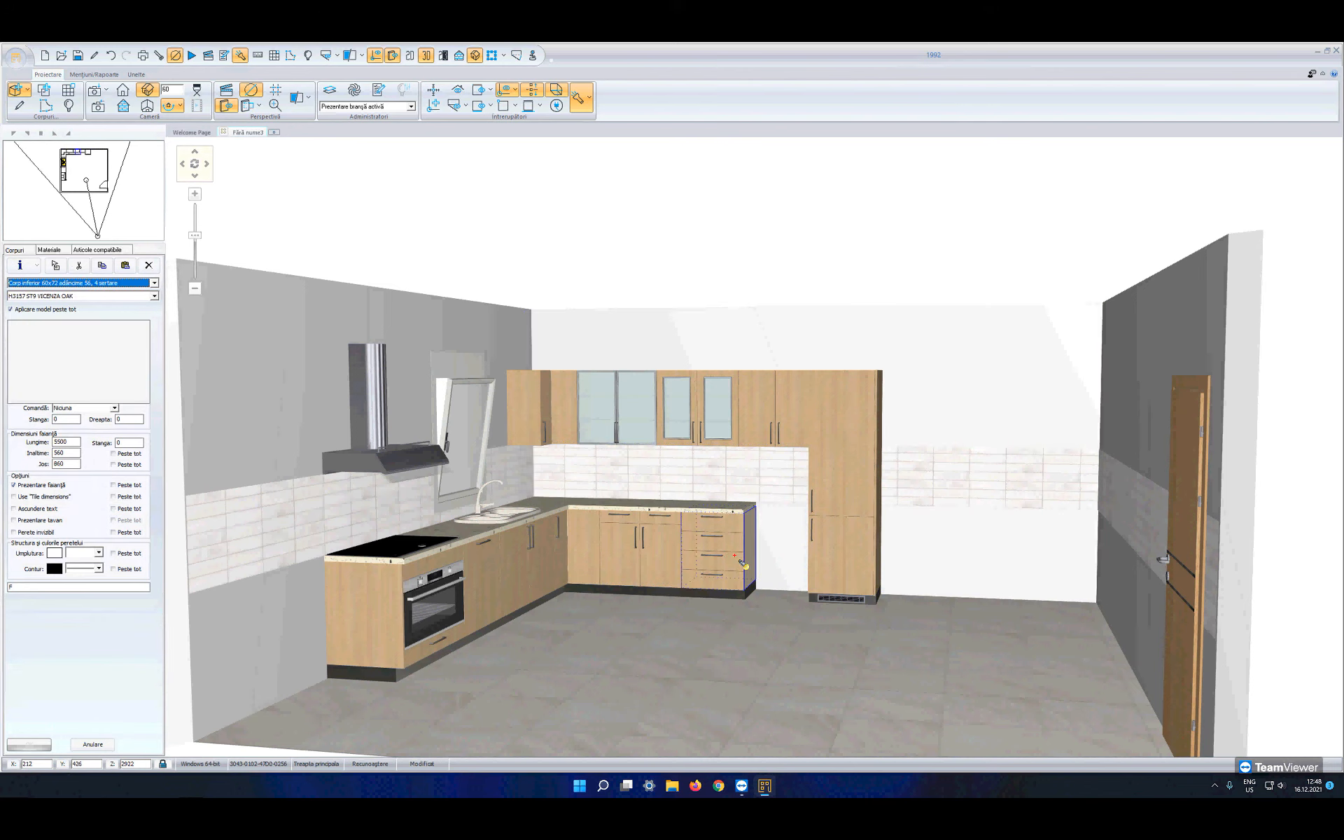
pyautogui.click(407, 58)
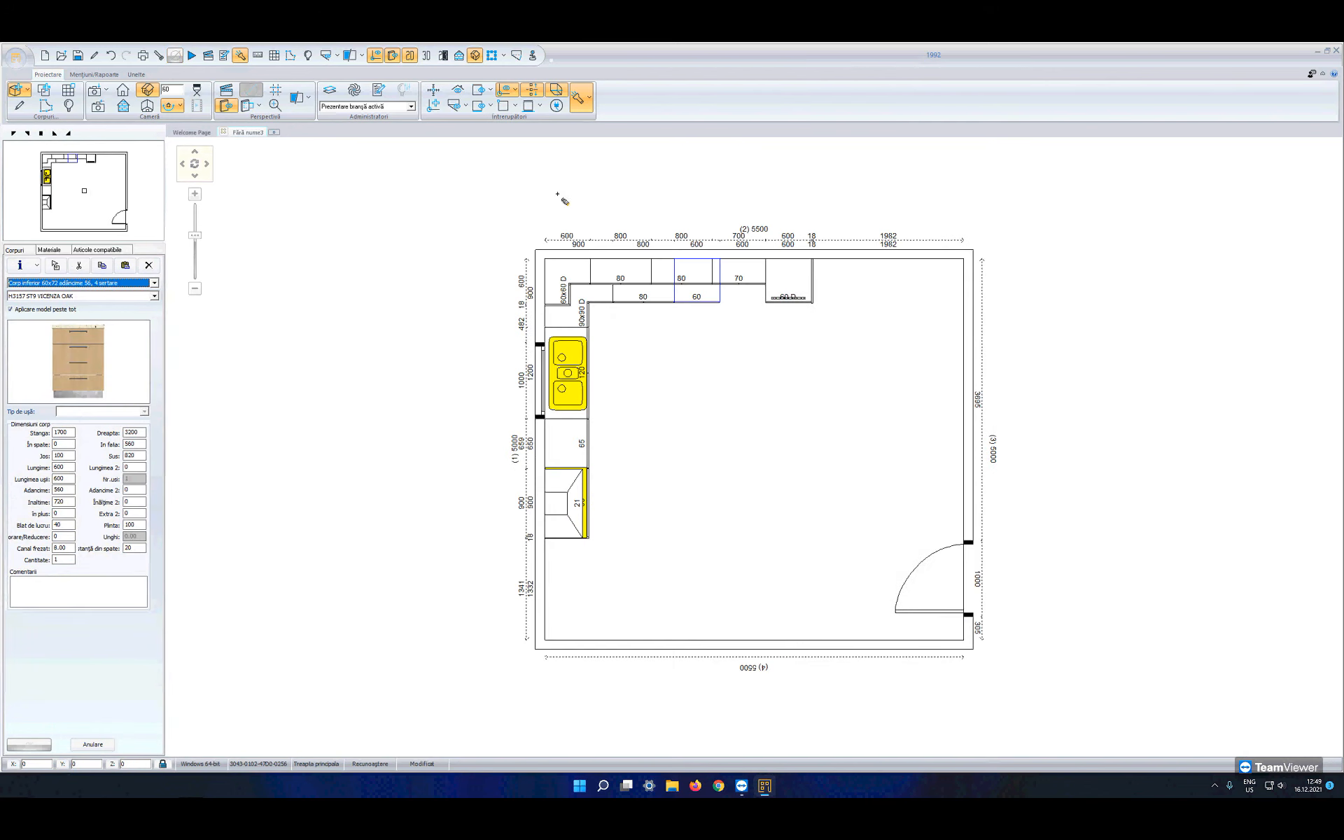
pyautogui.click(745, 298)
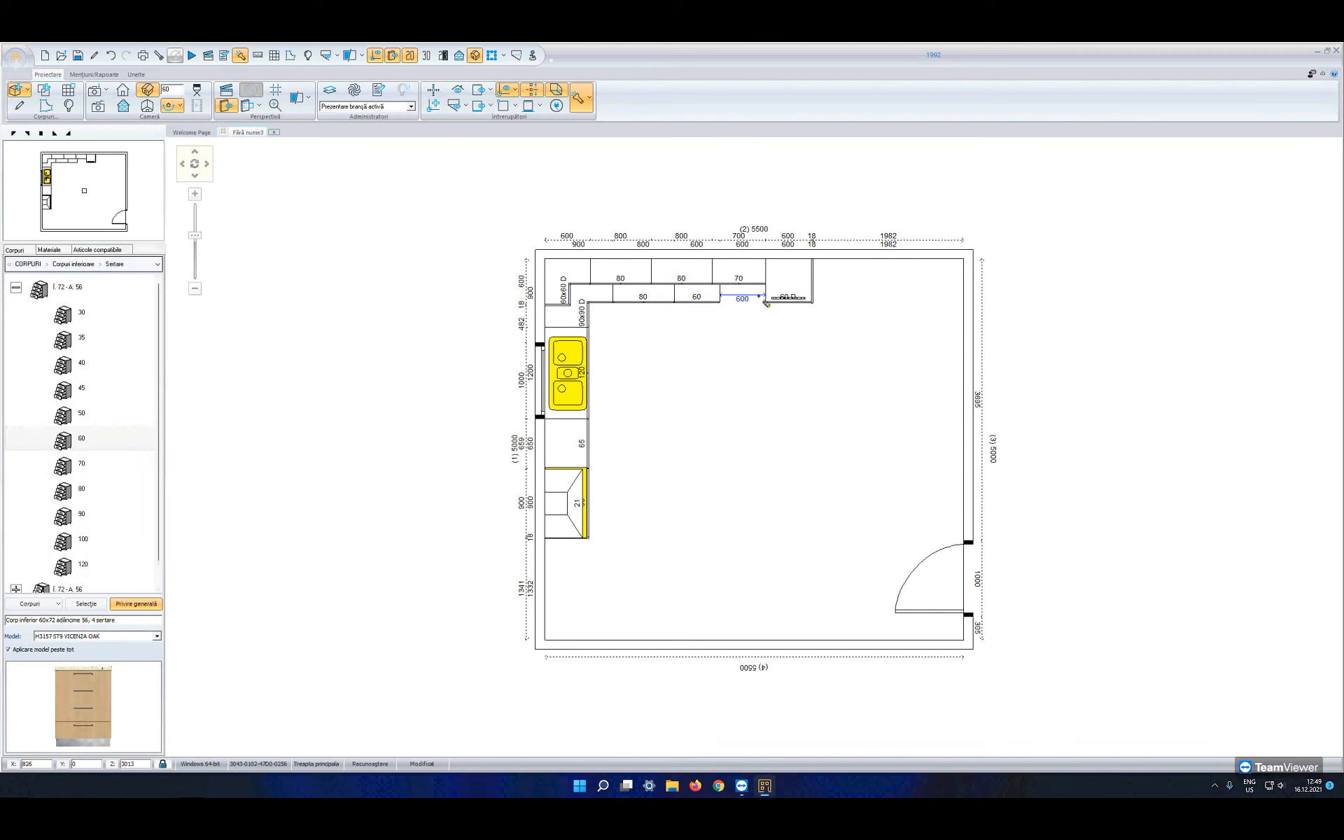
pyautogui.scroll(4, 767, 303)
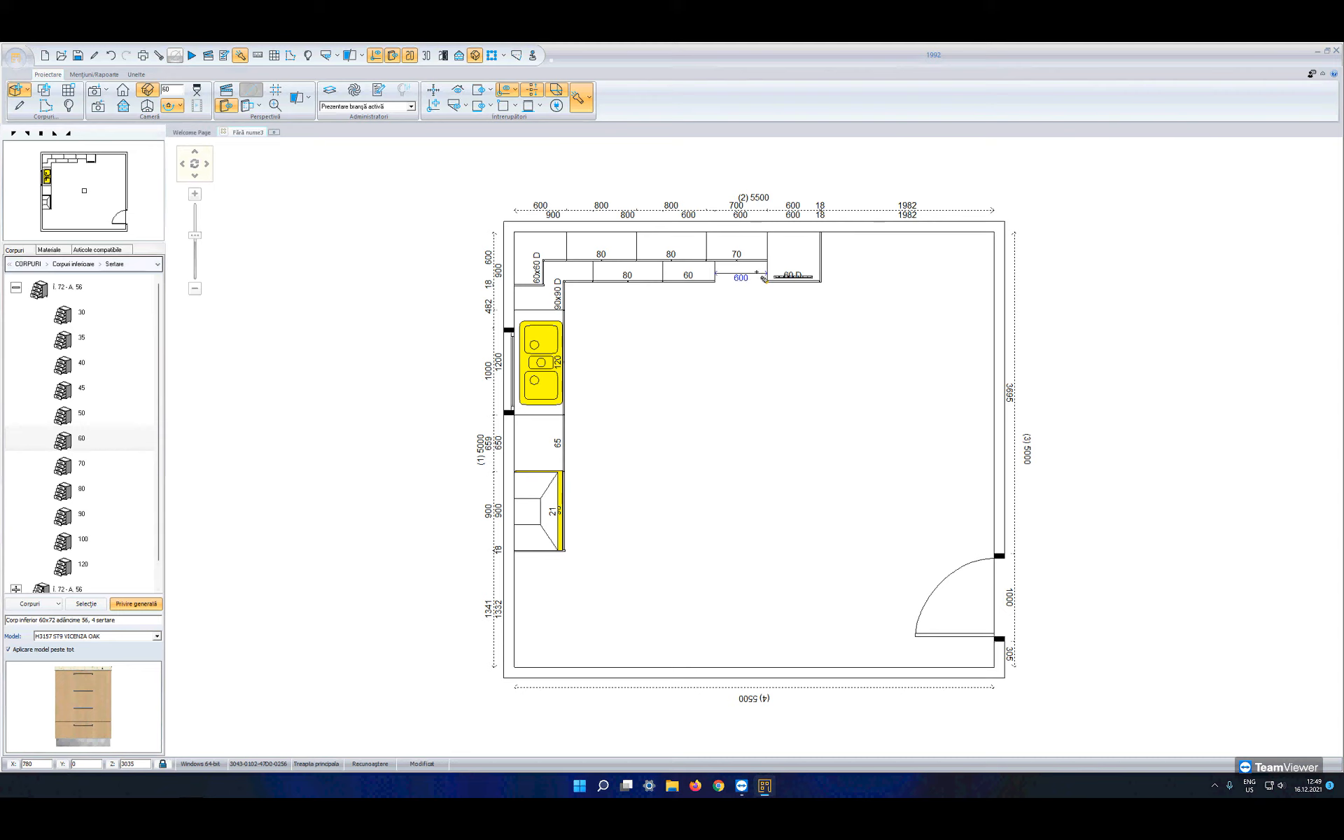
pyautogui.click(426, 57)
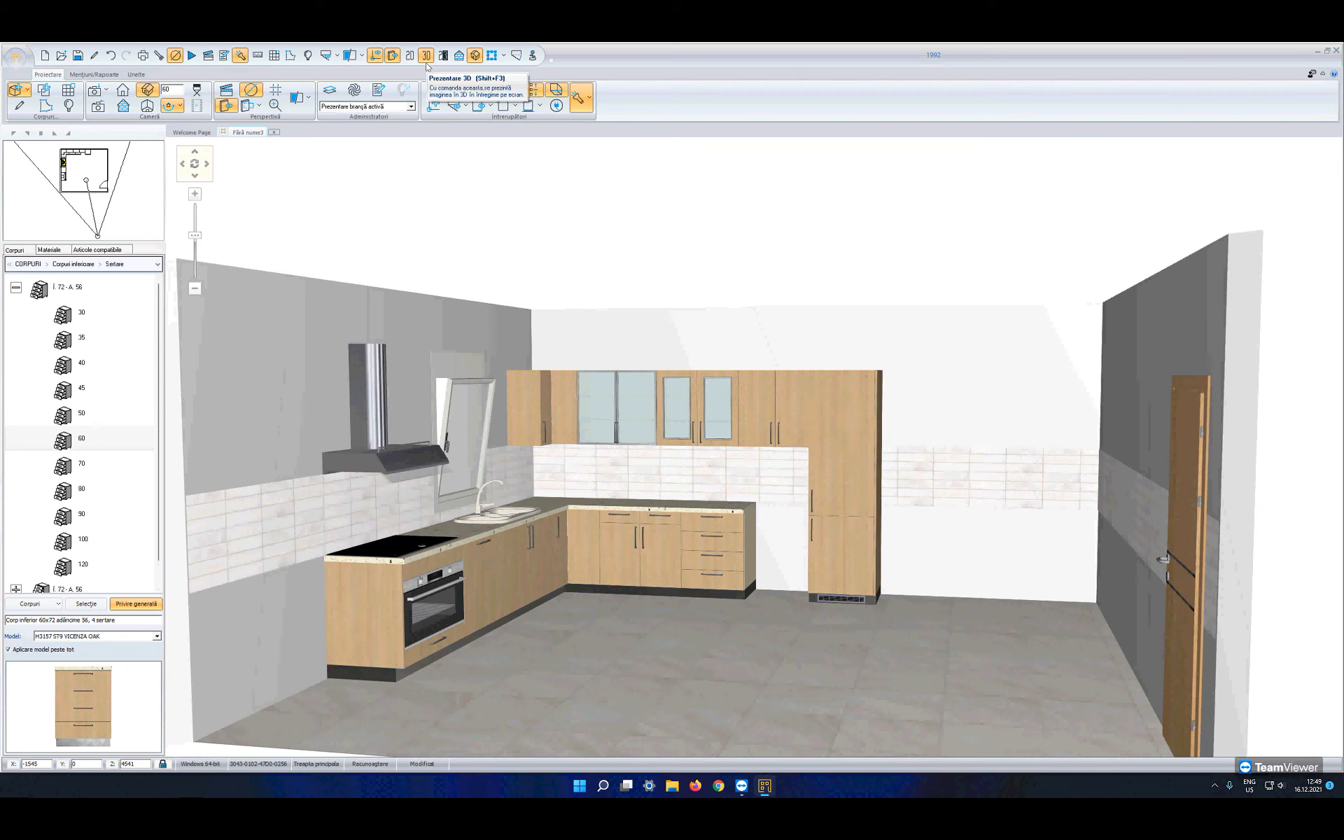
# Step: Fill the gap beside the fridge cabinet with base cabinet 60 D from the lower cabinets' Ușa group, height 72, depth 56
pyautogui.click(94, 435)
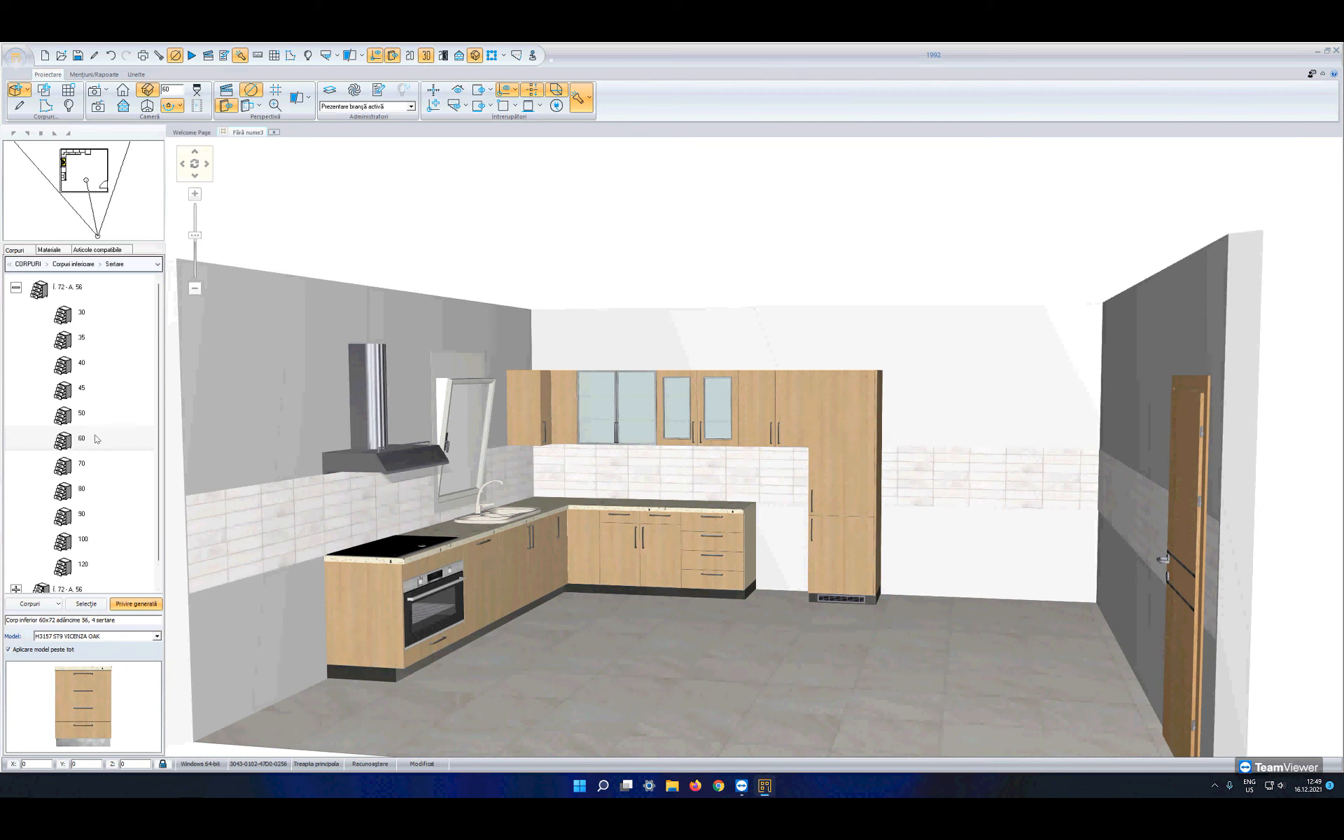
pyautogui.rightClick(95, 438)
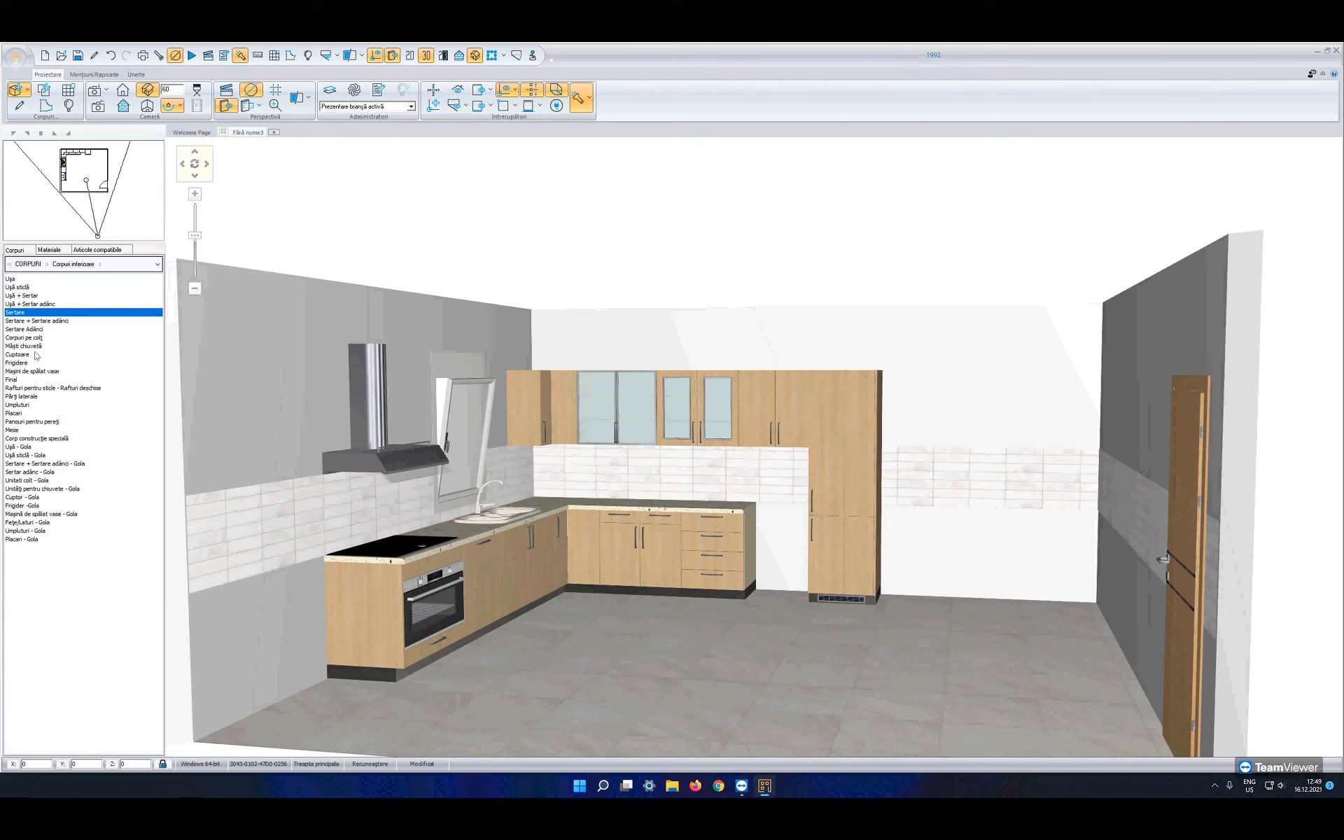
pyautogui.doubleClick(14, 280)
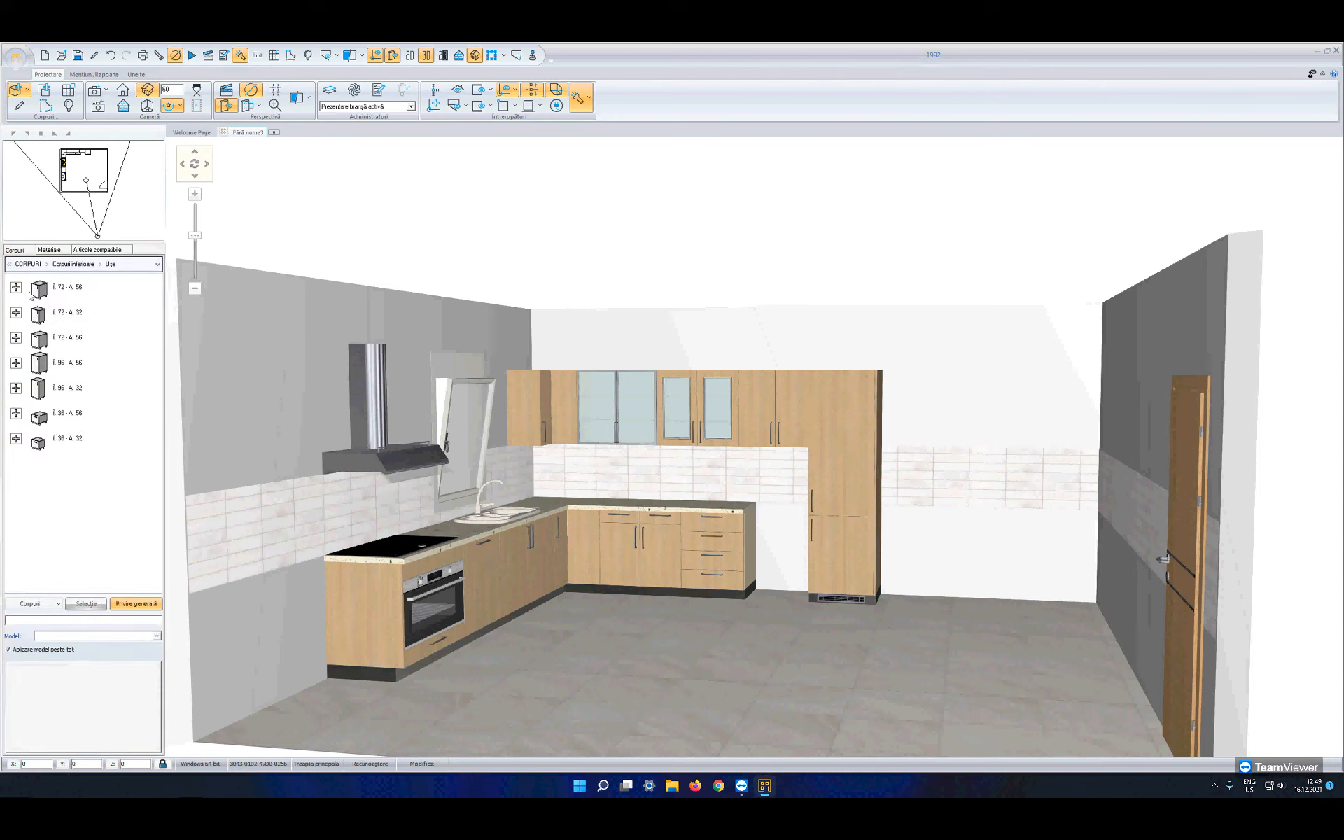
pyautogui.click(15, 288)
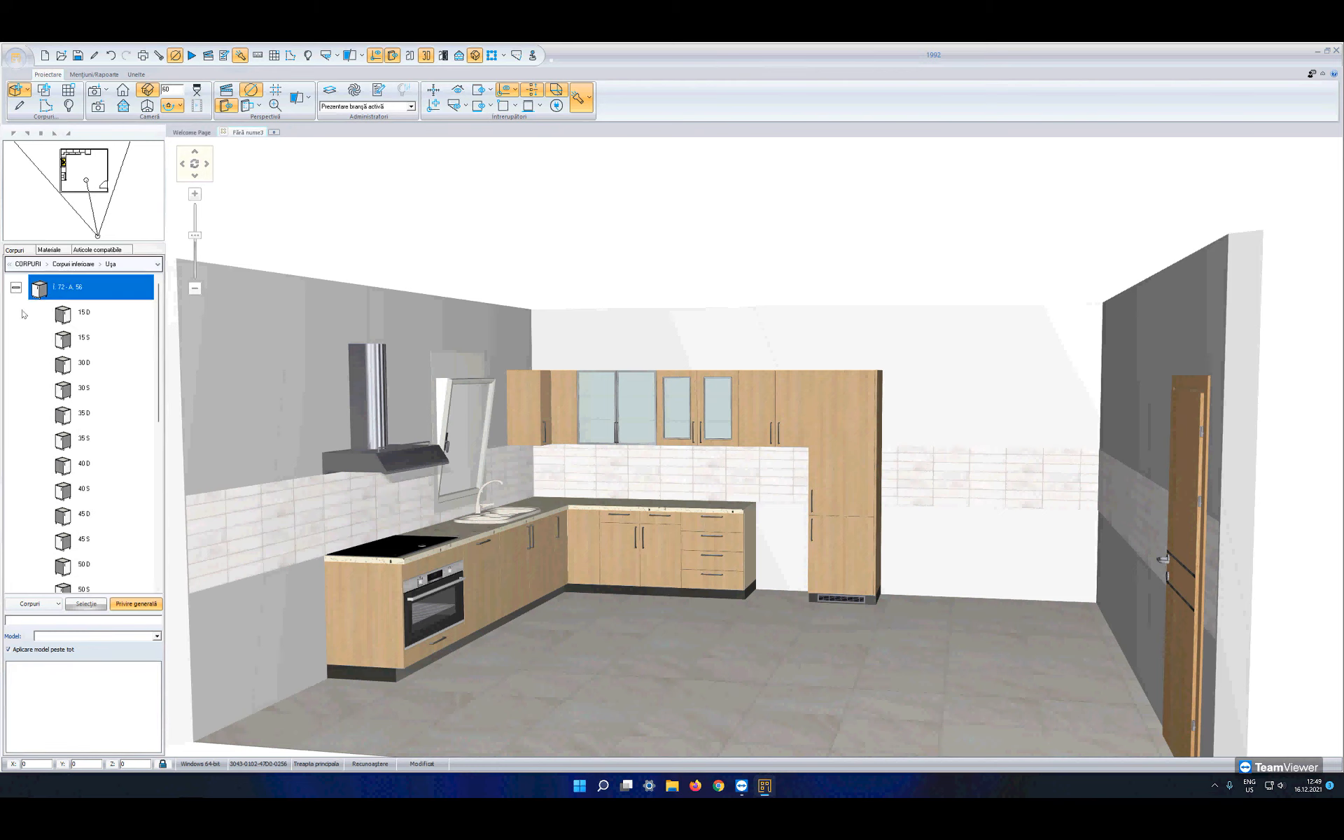
pyautogui.scroll(-2, 87, 475)
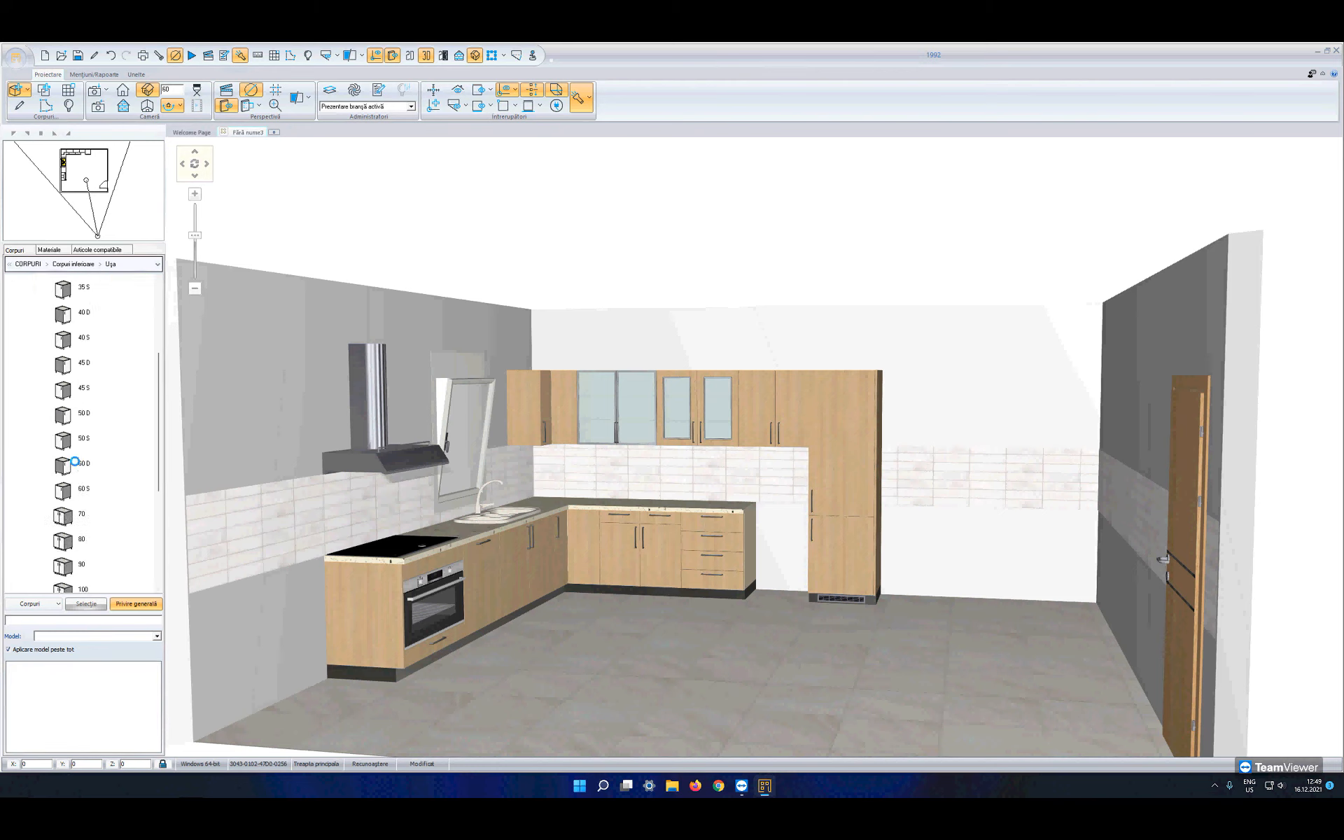
pyautogui.click(75, 464)
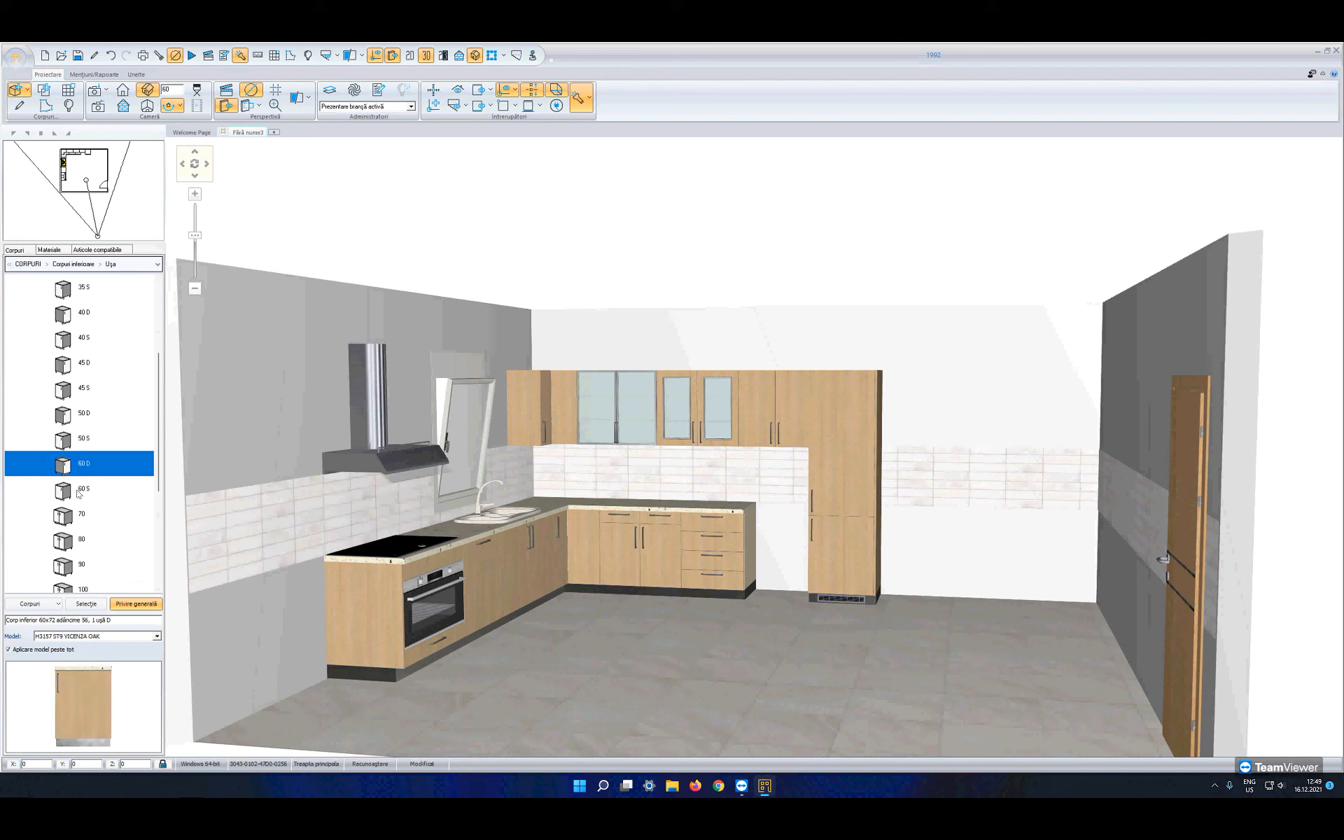
pyautogui.click(87, 605)
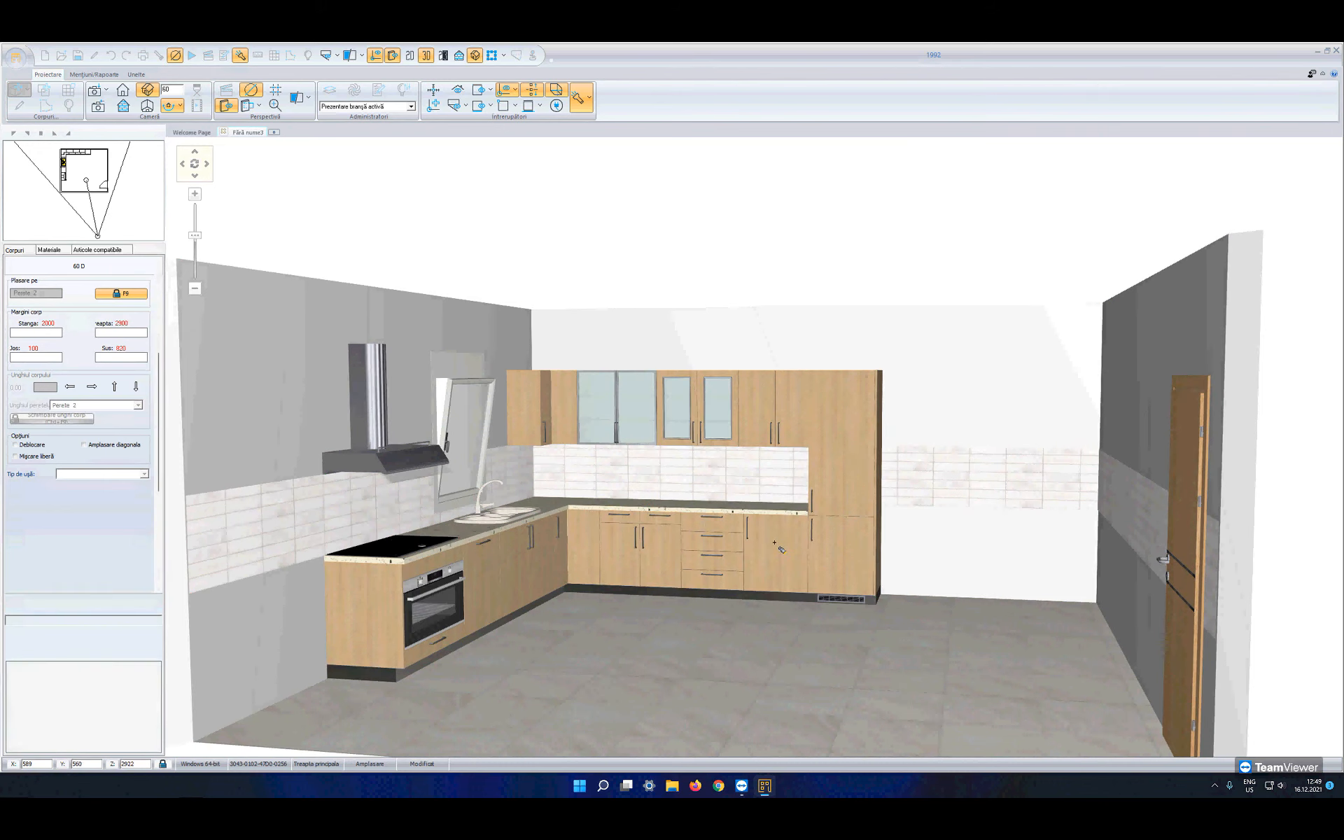
# Step: Bring up the materials available for the floor, the fridge cabinet's doors and the worktop
pyautogui.scroll(-1, 674, 650)
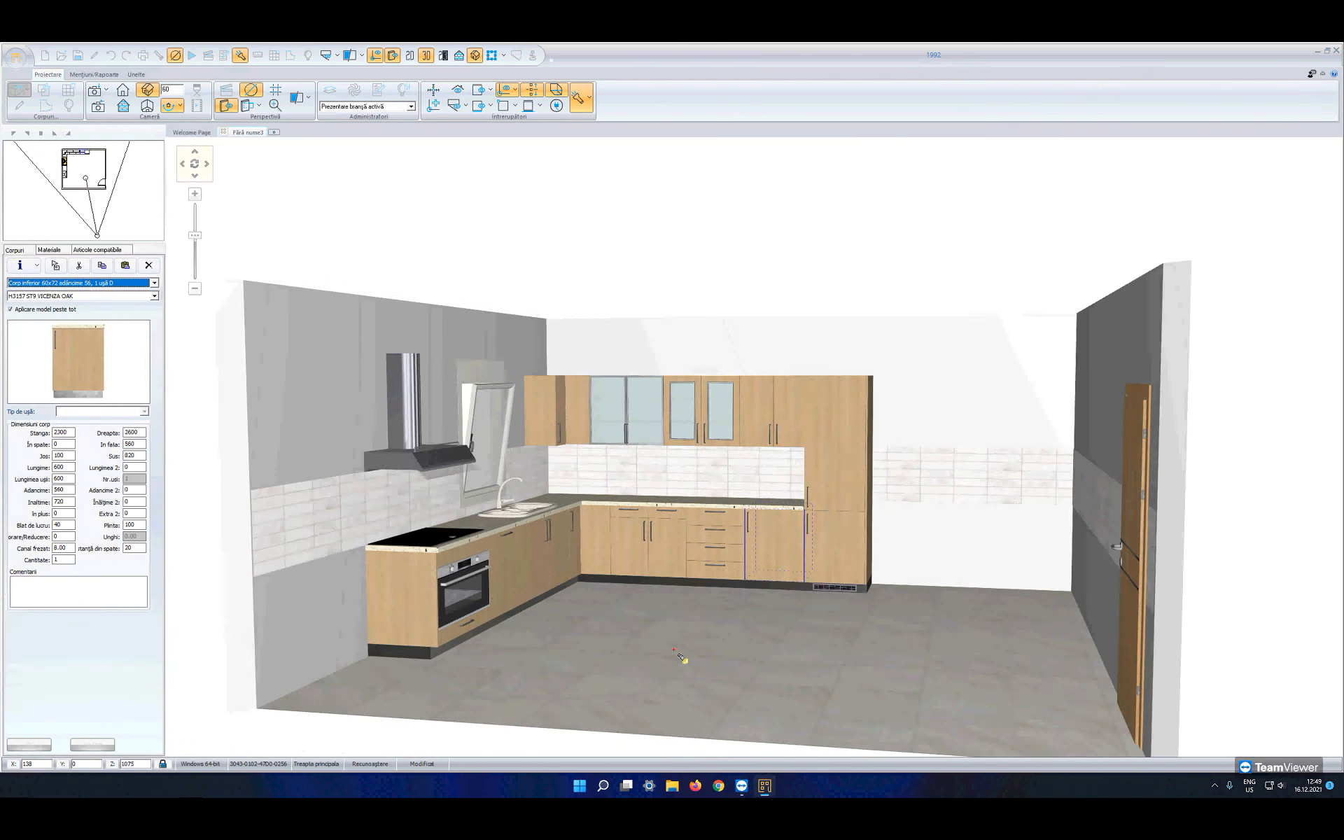
pyautogui.click(673, 650)
pyautogui.moveTo(673, 649)
pyautogui.mouseDown(button='middle')
pyautogui.moveTo(745, 662)
pyautogui.moveTo(660, 660)
pyautogui.mouseUp(button='middle')
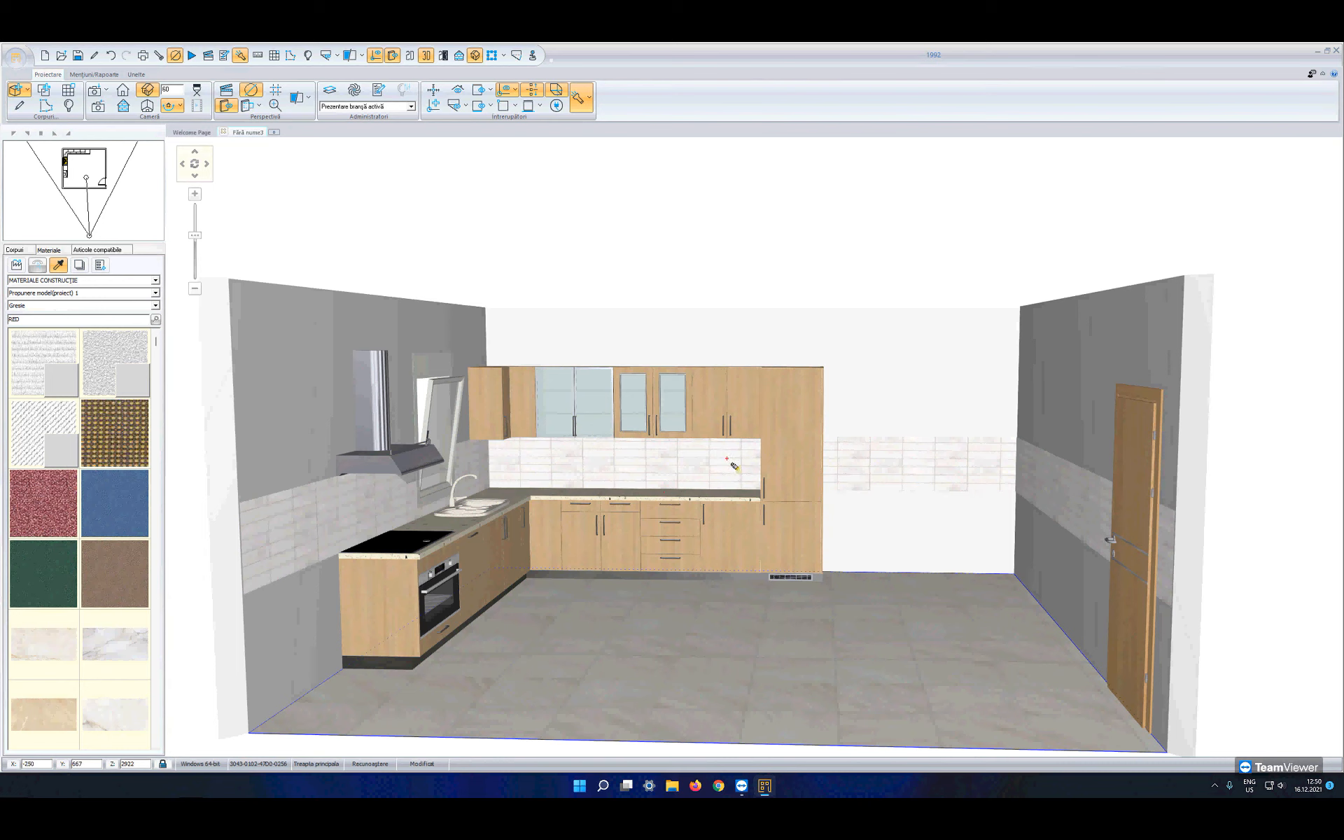
pyautogui.click(803, 448)
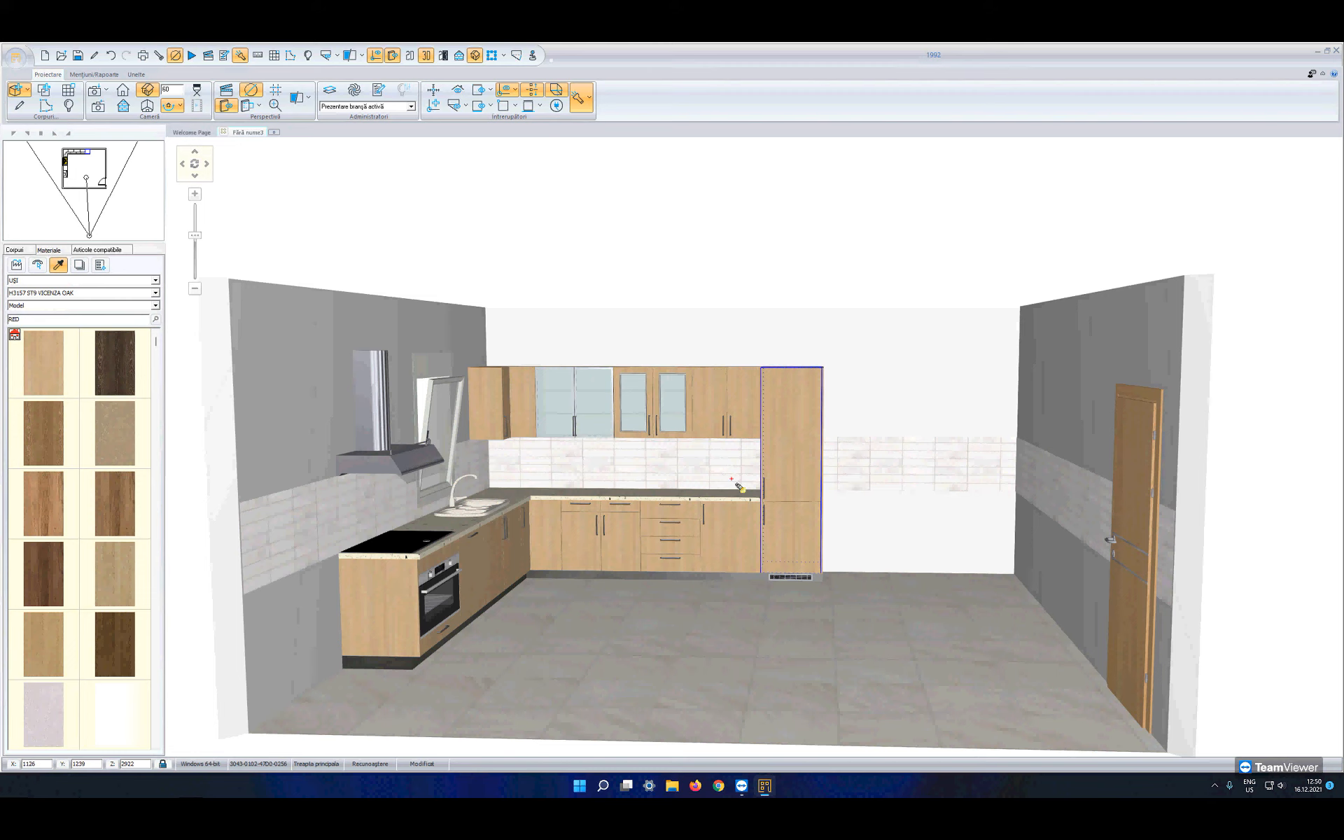
pyautogui.click(686, 498)
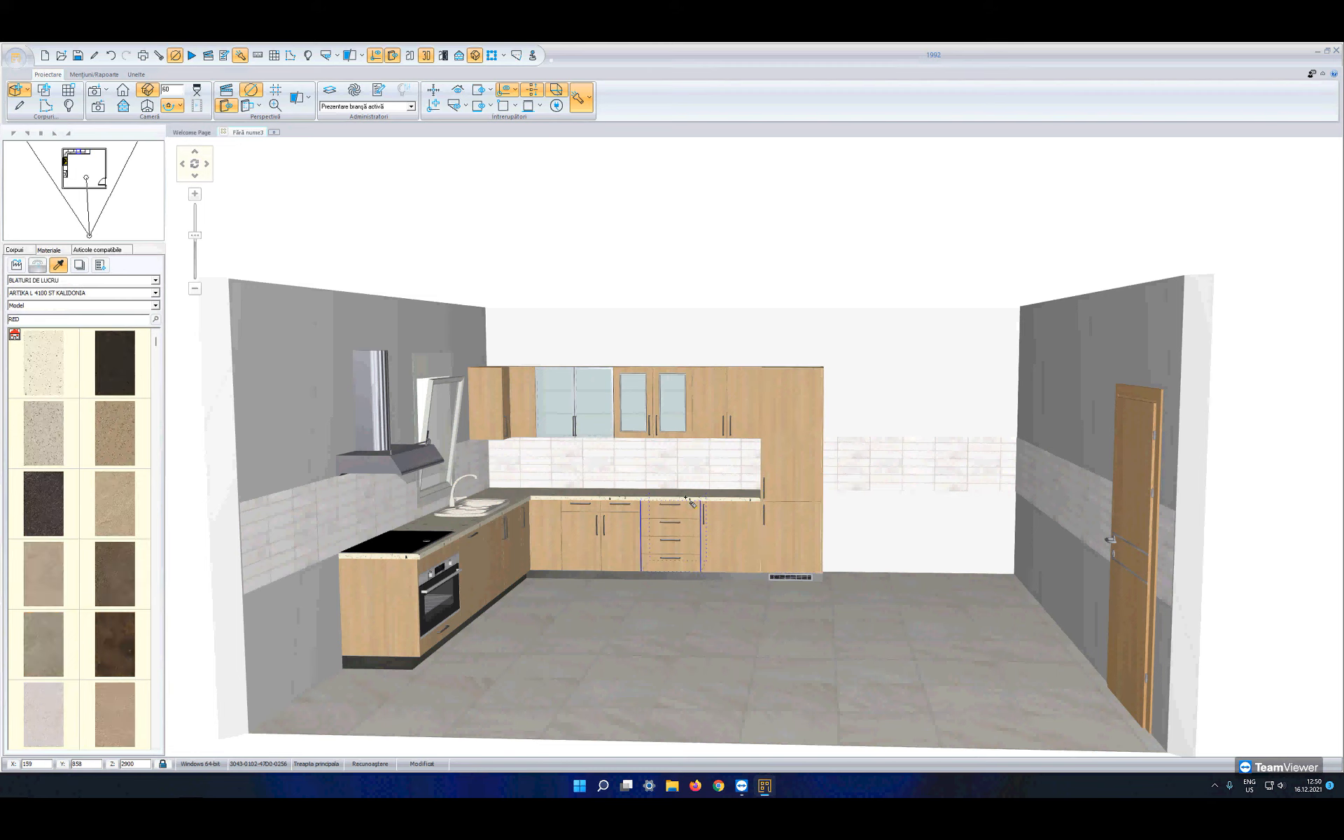